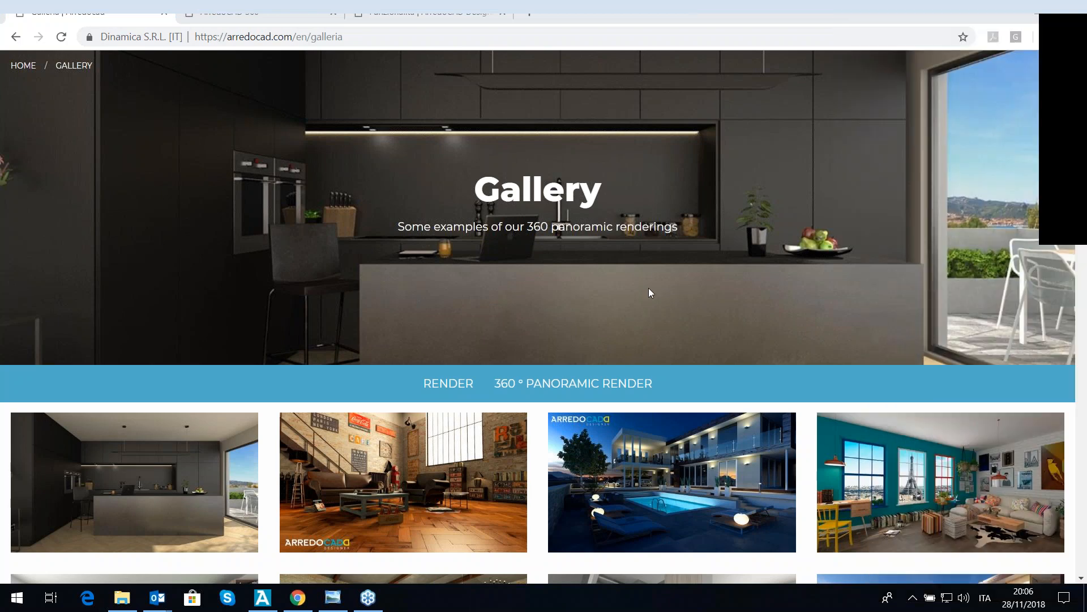
Step: Open the kitchen interior design render from the ArredoCAD website gallery in enlarged view
scroll(648, 288, "down", 2)
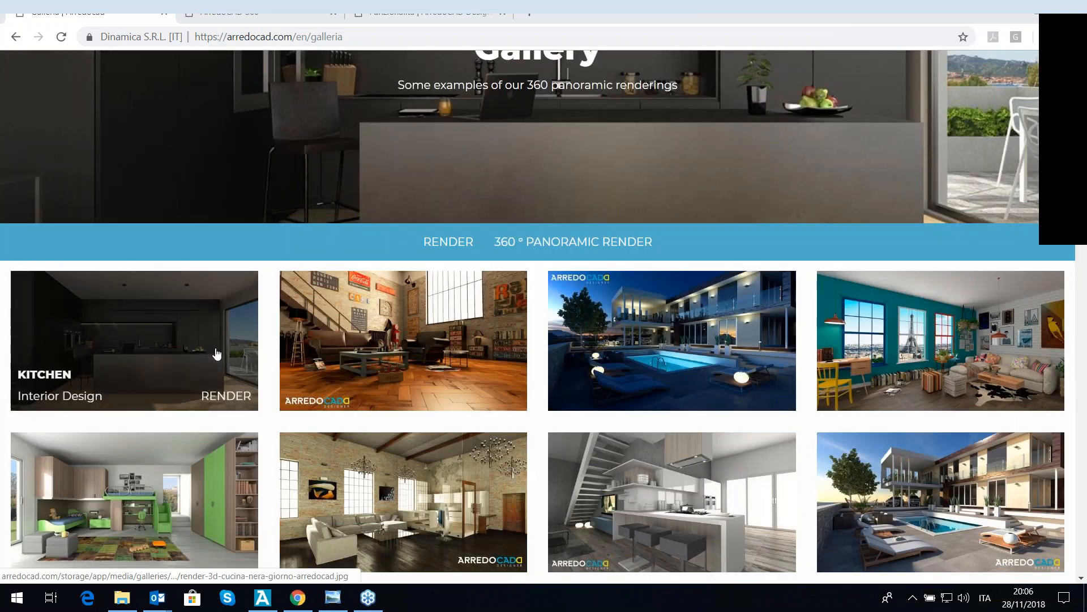
left_click(136, 340)
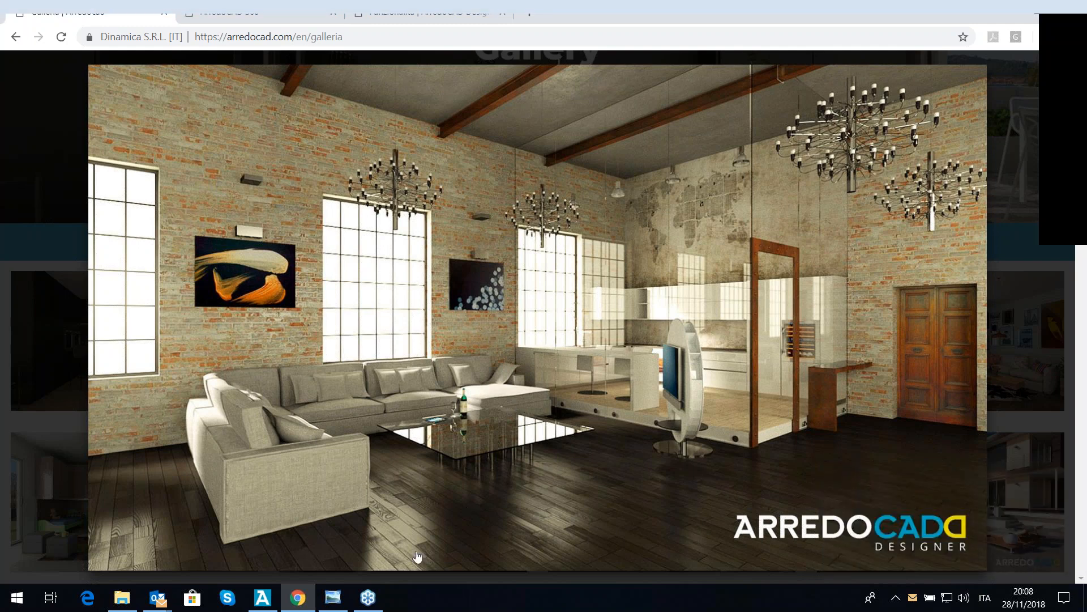
Step: Switch to the Windows photo viewer and compare the Paris living room renders in their different styles, continuing to the black kitchen renders
left_click(336, 599)
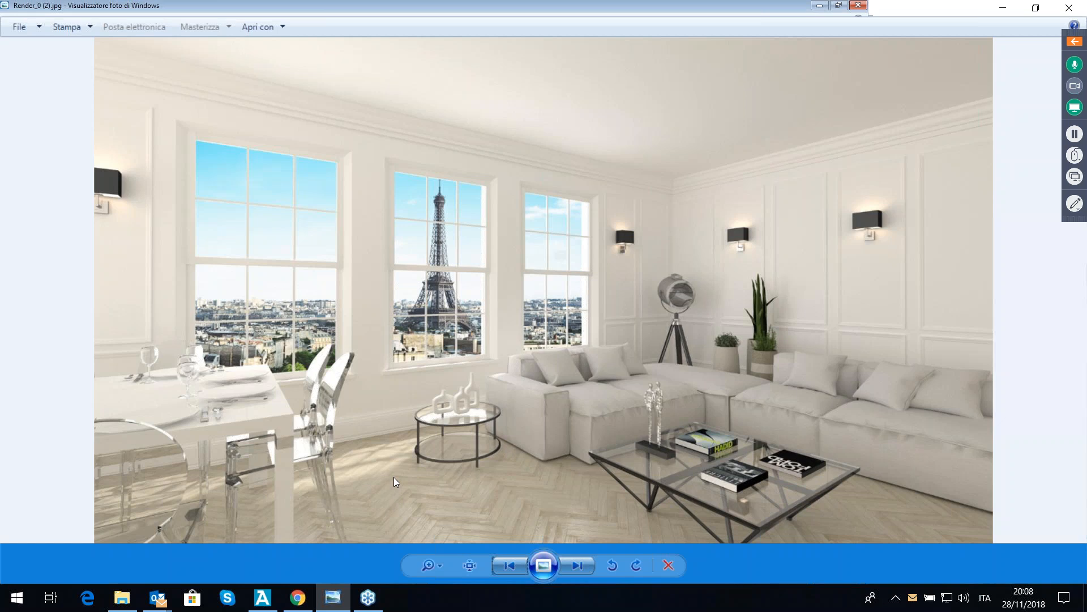
key("Right")
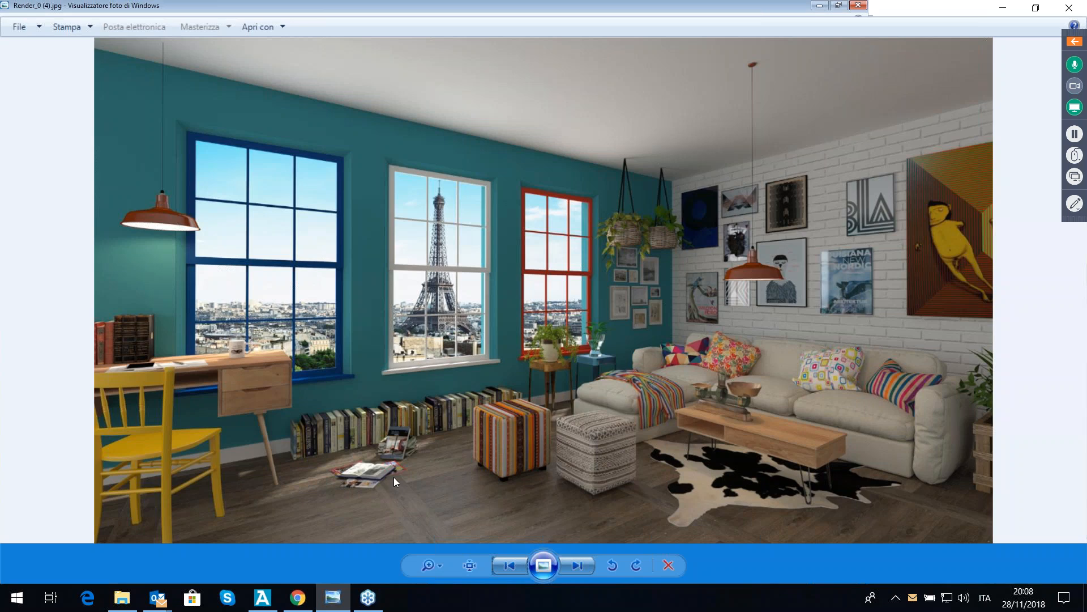
key("Left")
key("Left")
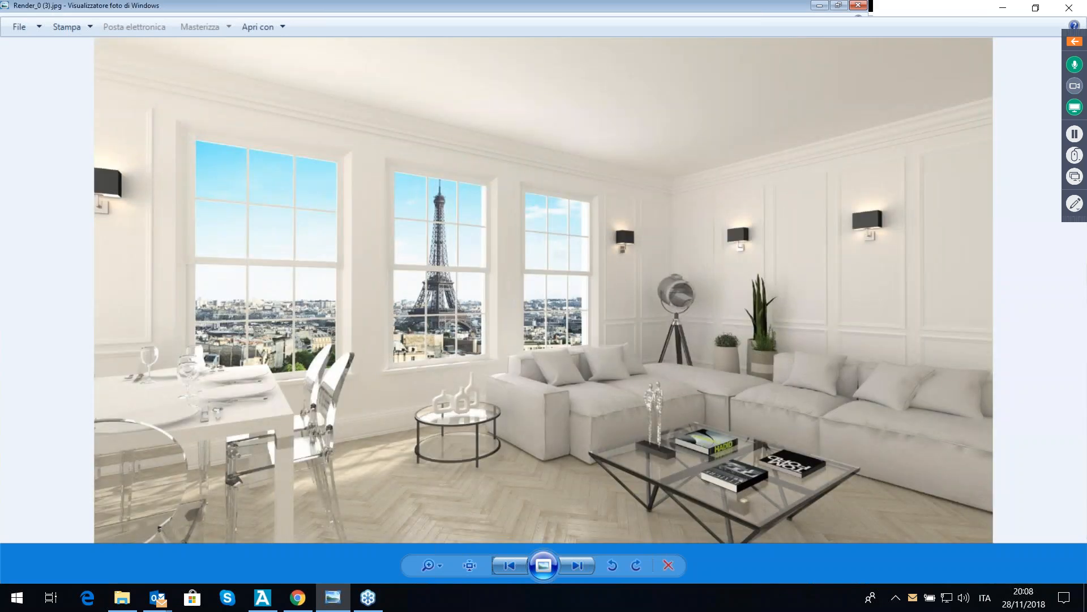
key("Right")
key("Right")
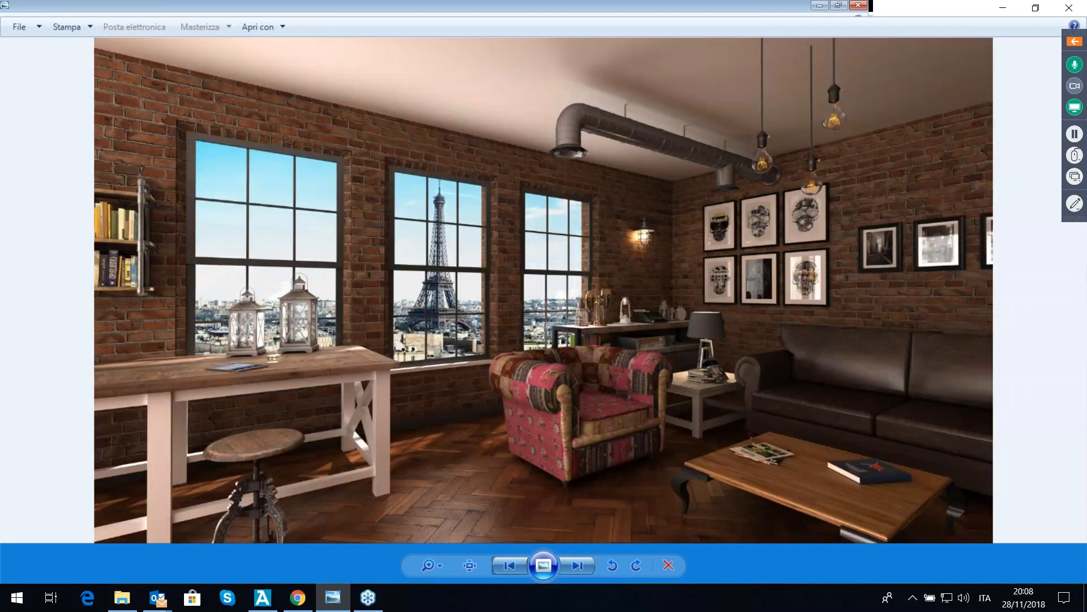
key("Right")
key("Right")
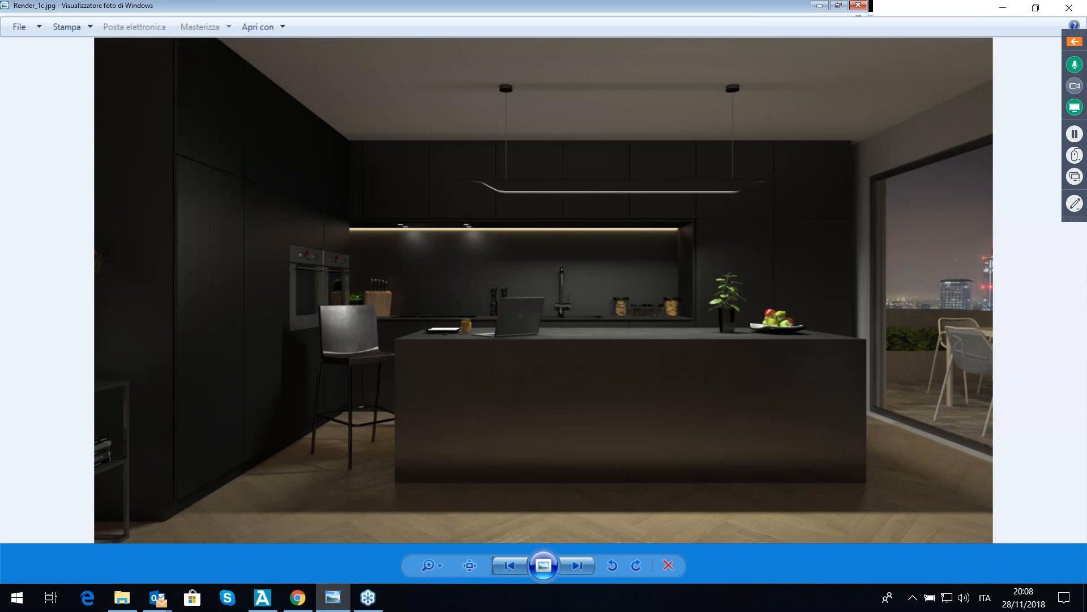
Step: Browse the exterior villa and swimming pool renders, comparing the daytime and night versions
key("Right")
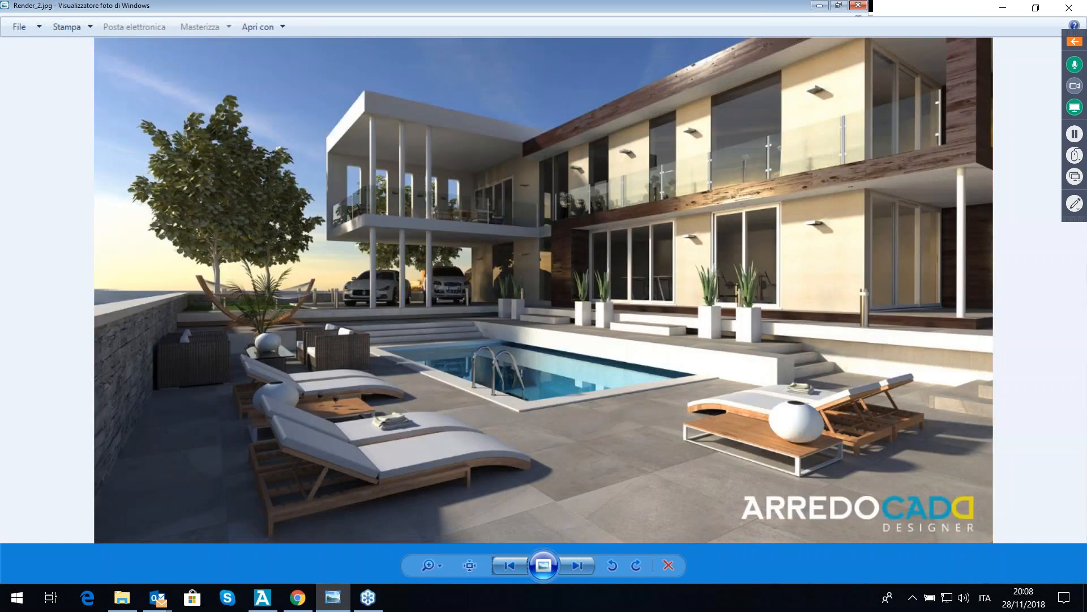
key("Right")
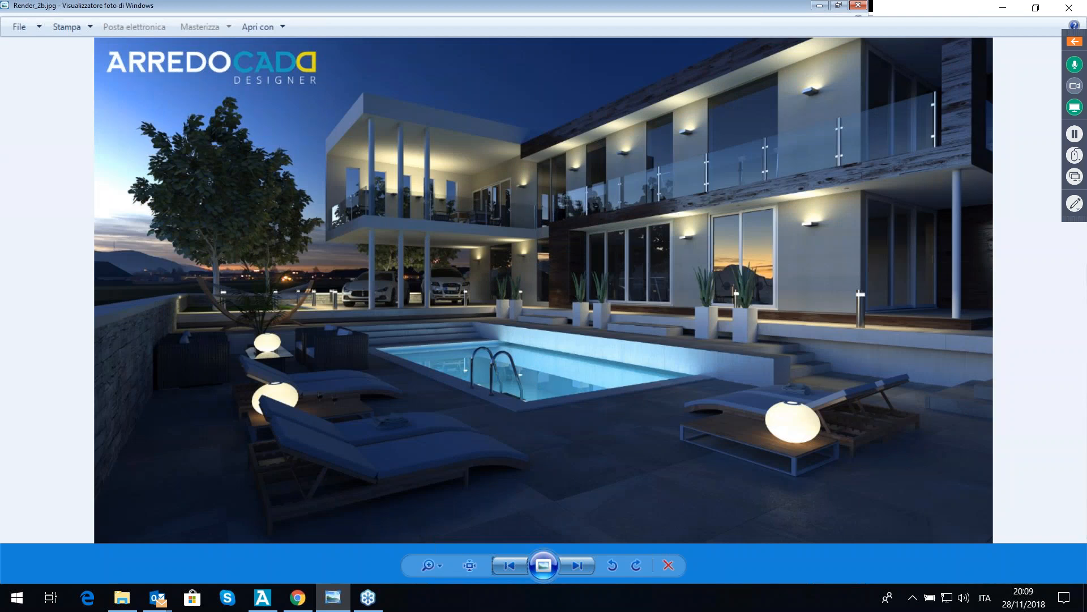
key("Right")
key("Right")
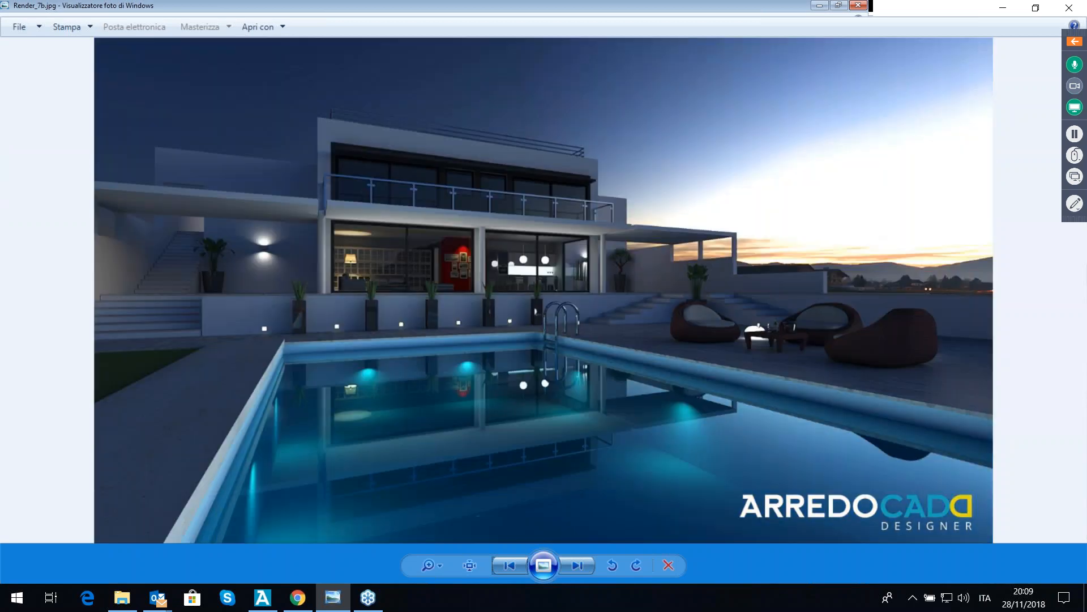
key("Left")
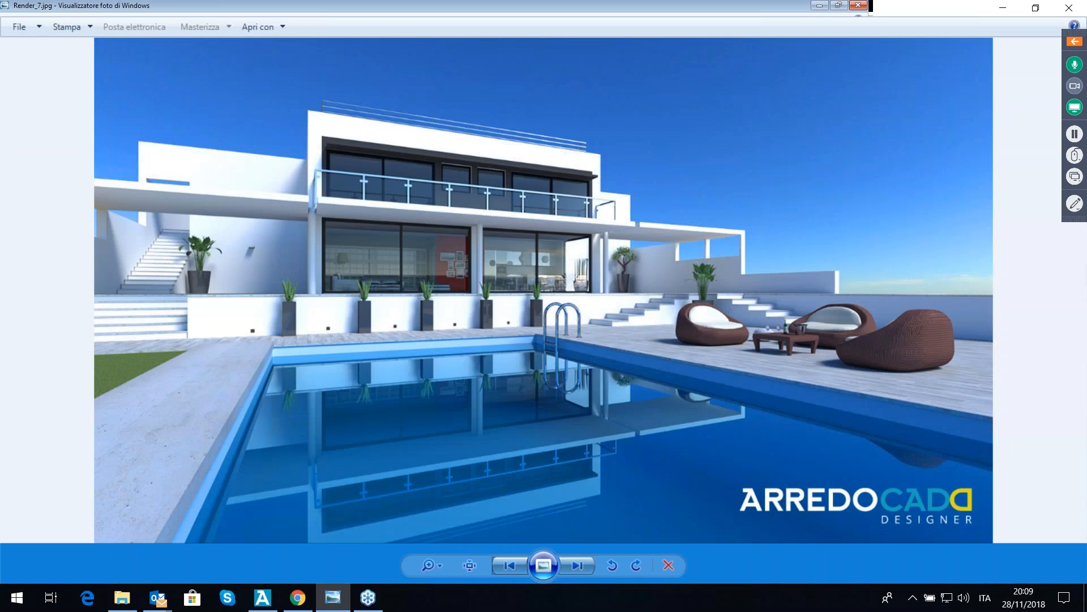
key("Right")
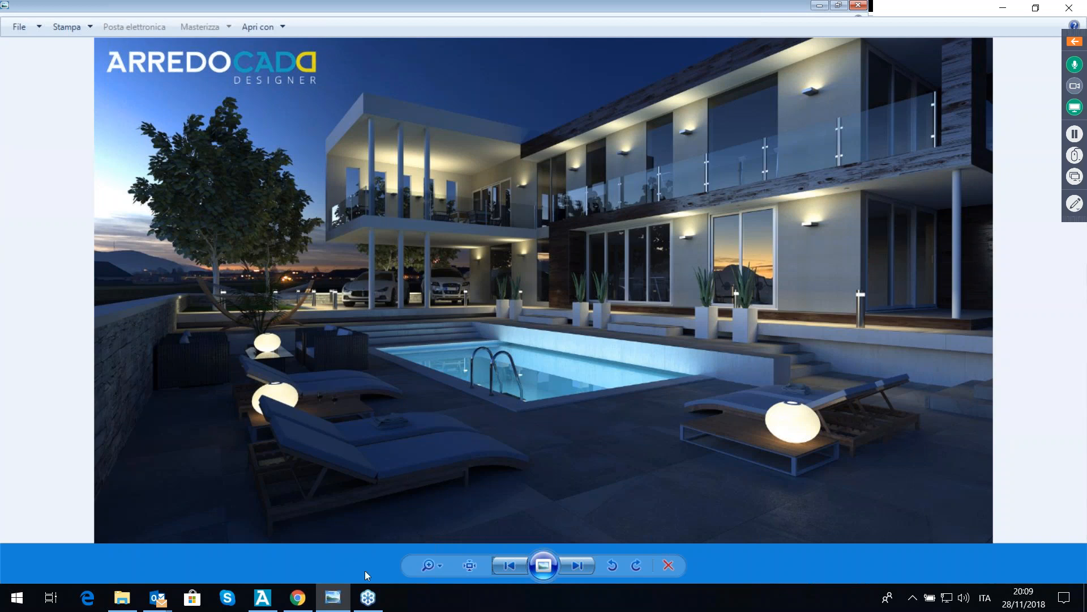
Step: Switch to the browser's ArredoCAD 360 tour and explore the apartment from the entrance through the living room to the bedroom
left_click(304, 603)
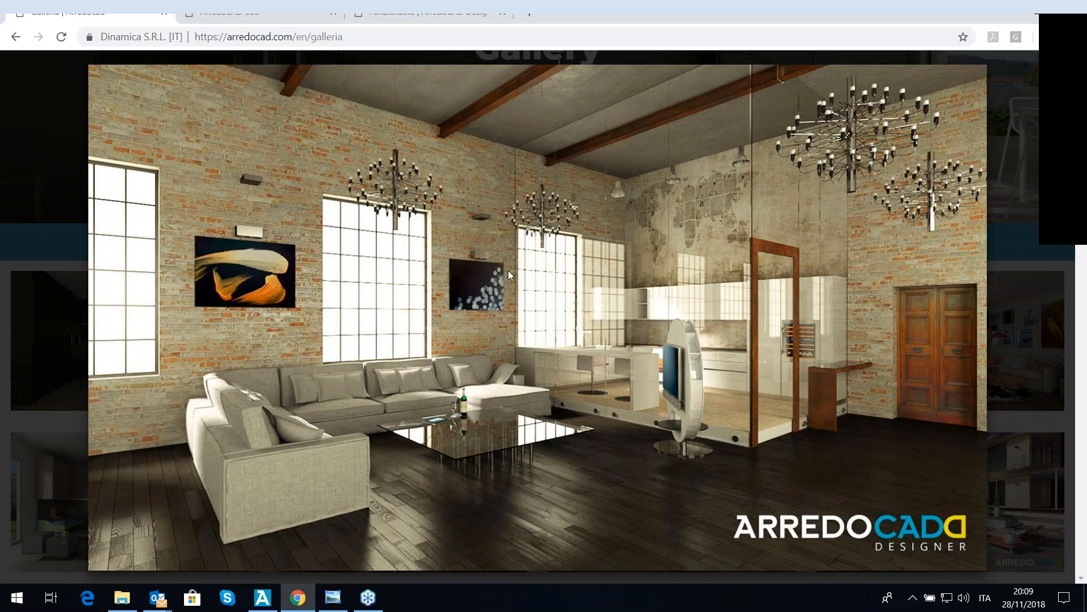
left_click(282, 21)
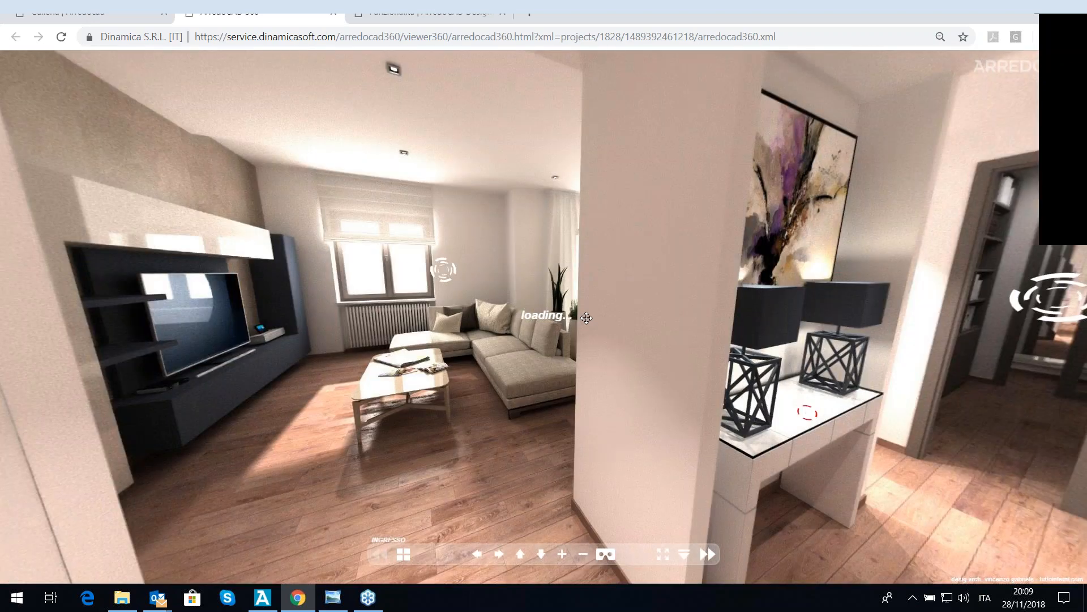
left_click(520, 316)
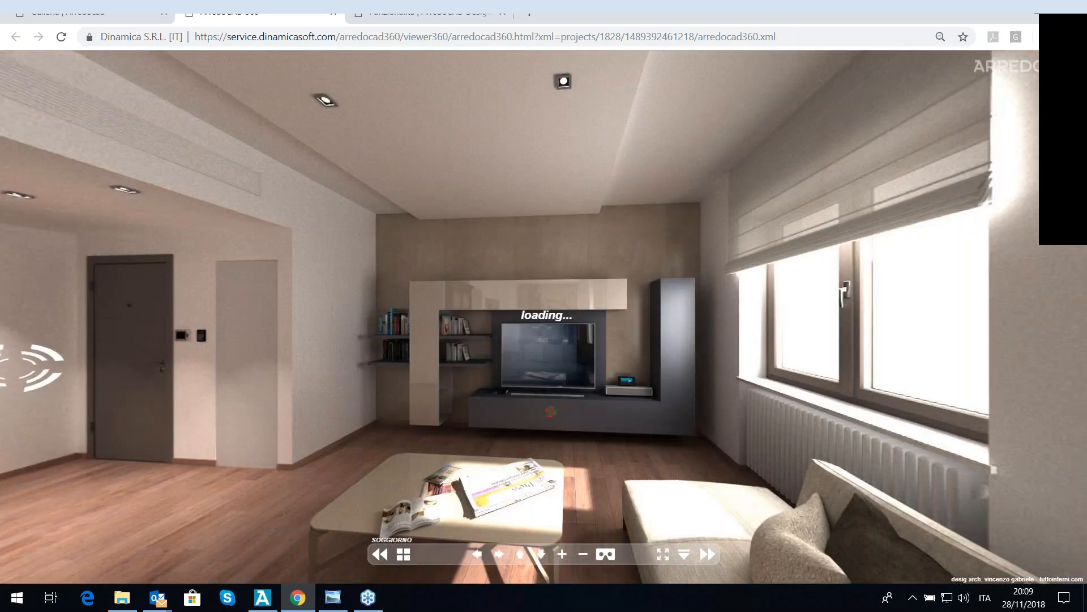
left_click_drag(576, 386, 582, 345)
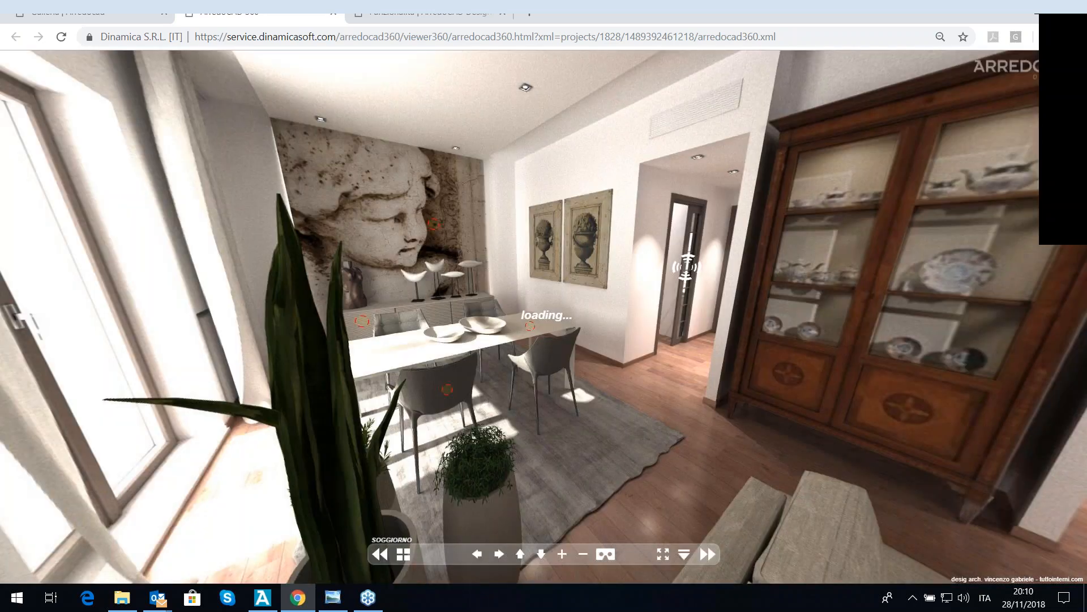
left_click(686, 266)
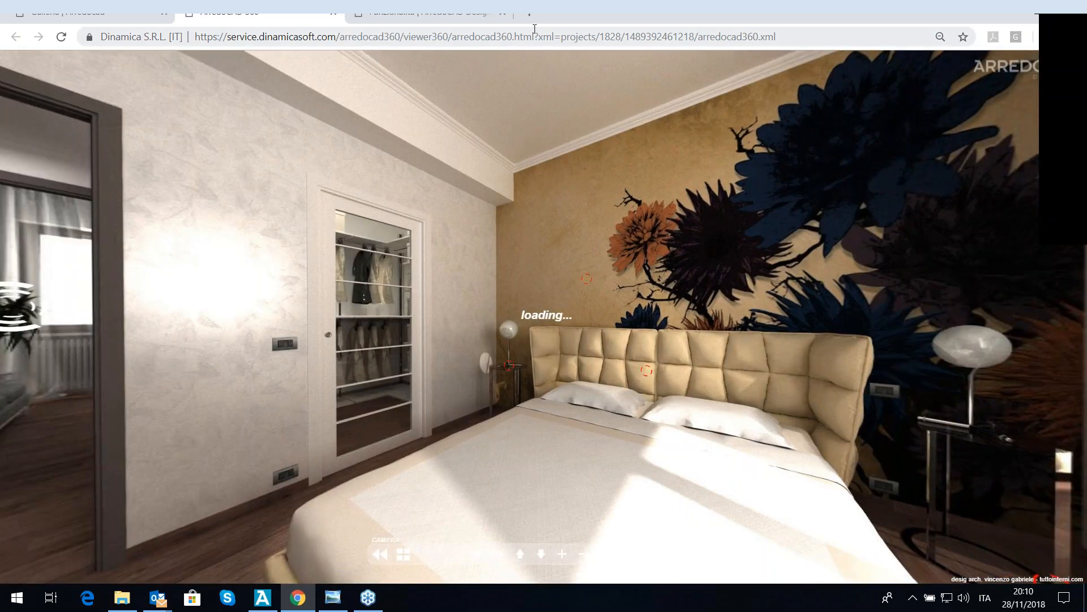
Step: Highlight the web address of the 360 tour, look around the bedroom and enter the bathroom
left_click(535, 30)
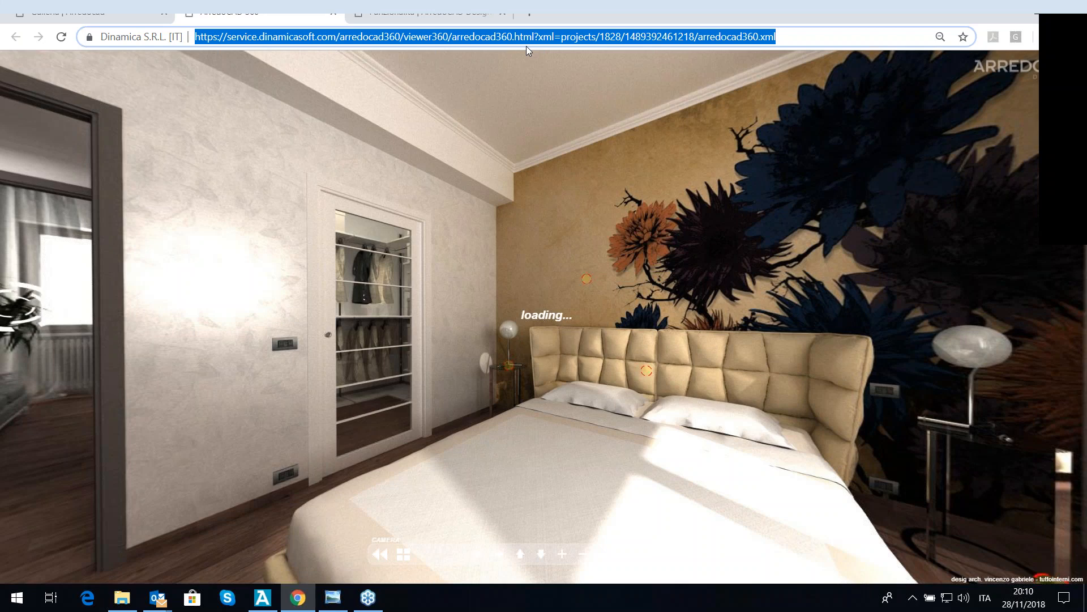
left_click_drag(520, 226, 614, 268)
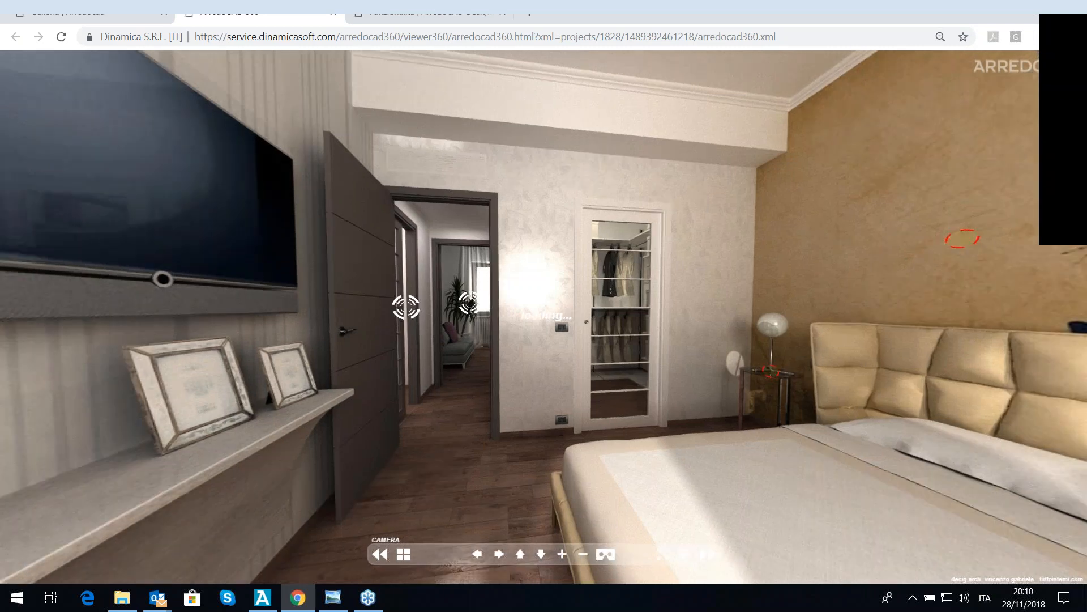
left_click(406, 306)
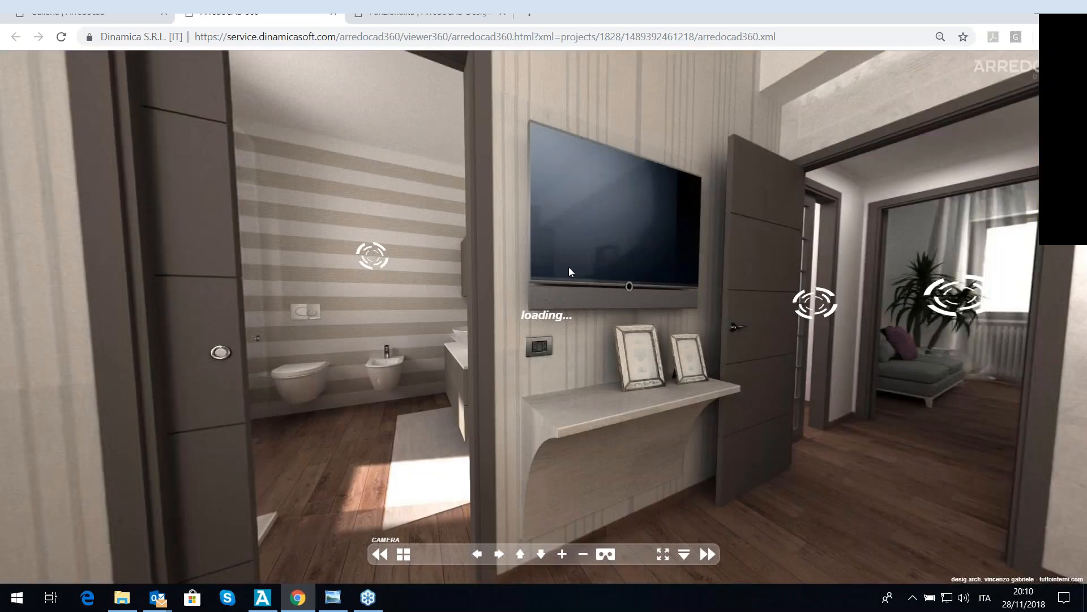
left_click(412, 260)
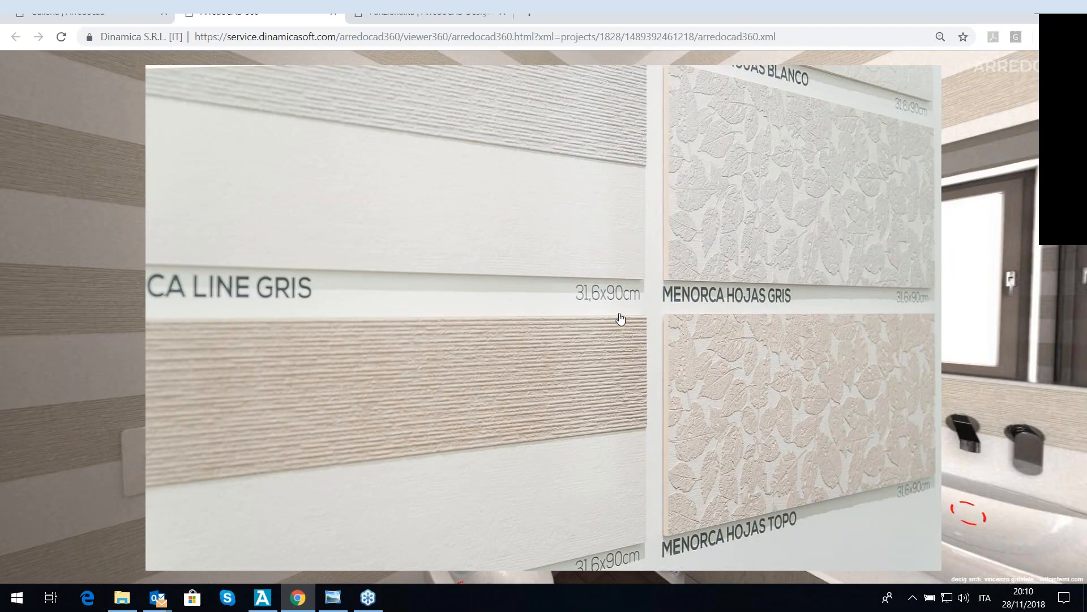
Step: Close the wall tile photo, view the washbasin's product photo, and return to the bedroom to look around
left_click(771, 324)
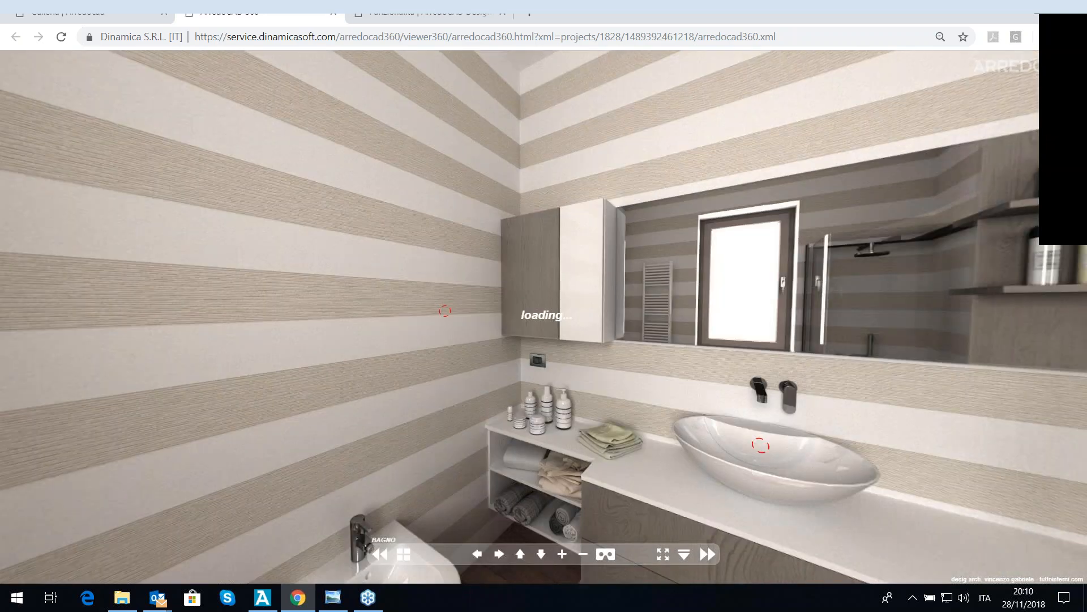
left_click(612, 392)
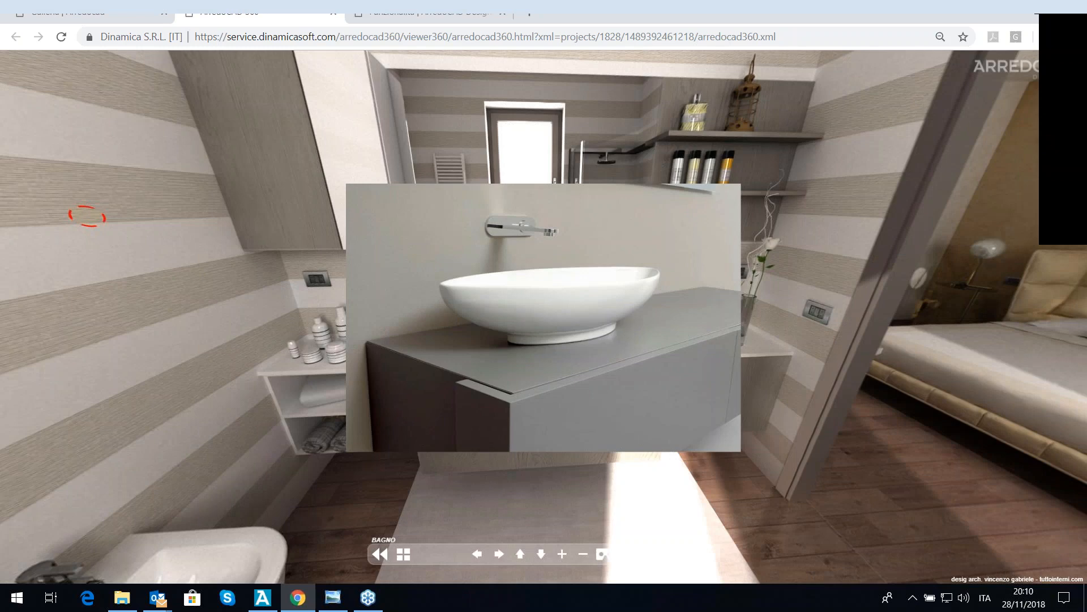
left_click(564, 332)
left_click_drag(656, 255, 651, 227)
left_click(653, 224)
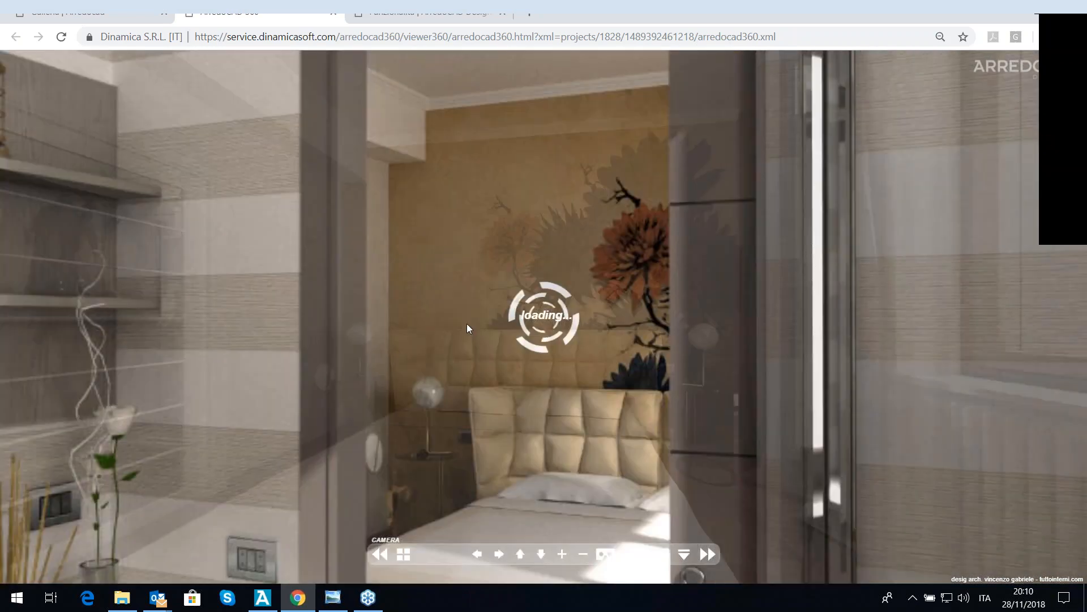
left_click_drag(444, 334, 590, 332)
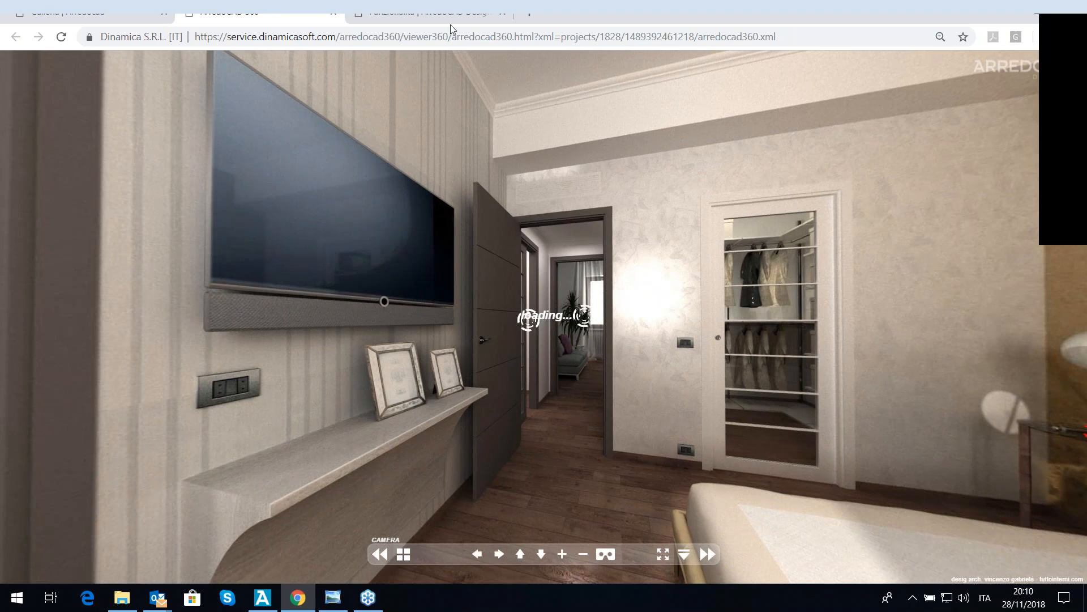
Step: Play the Virtual Reality video from the ArredoCAD features page in full screen, and return to the page
left_click(427, 24)
left_click(755, 322)
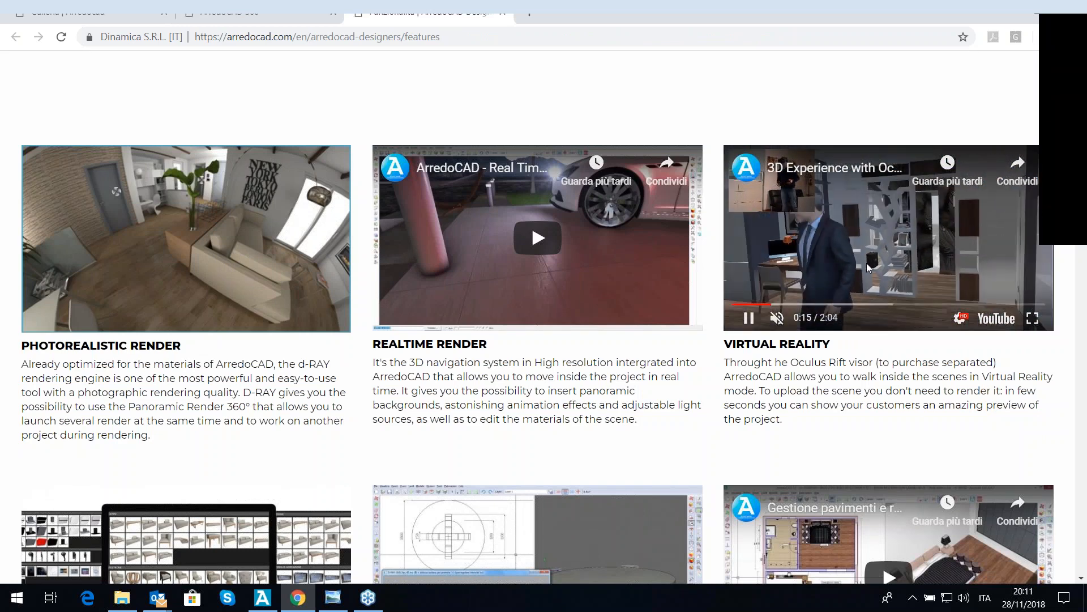
left_click(1030, 319)
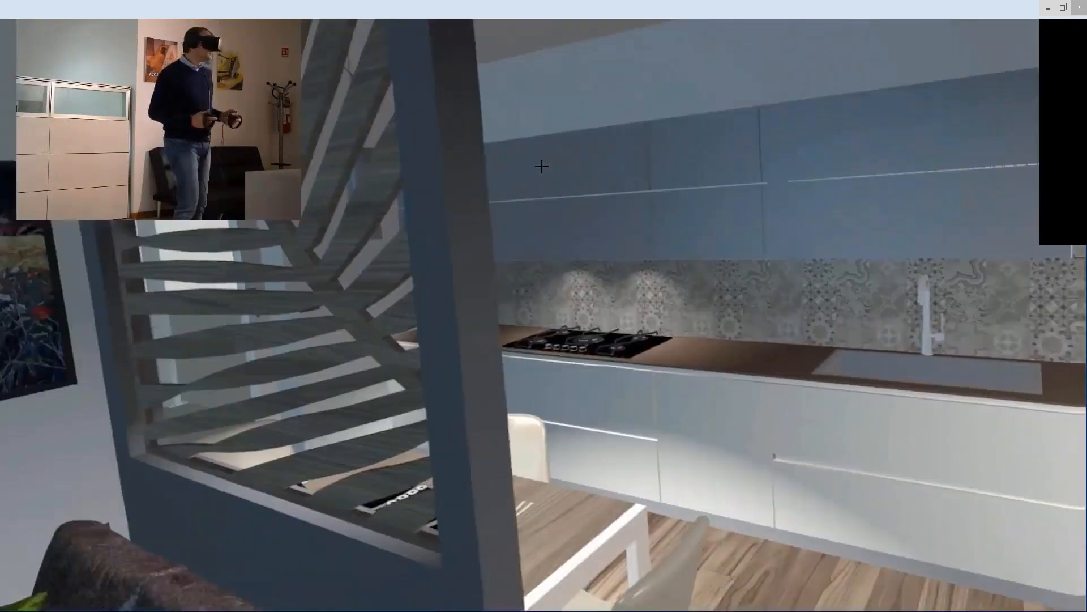
key("Escape")
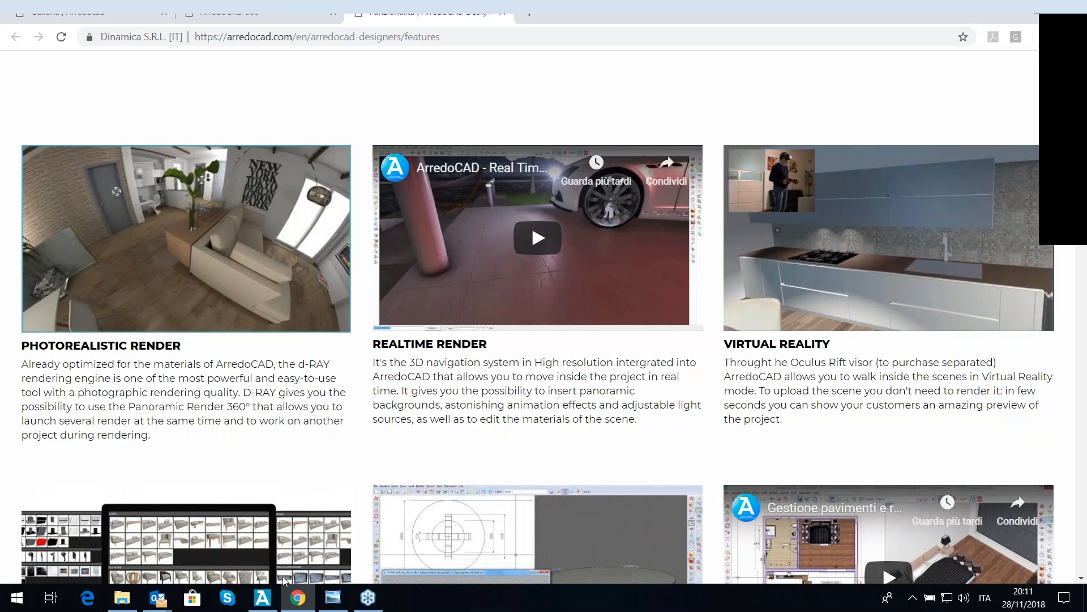
Step: Switch to ArredoCAD and examine the modern kitchen's tall units, hood and worktop in the 3D view
left_click(263, 597)
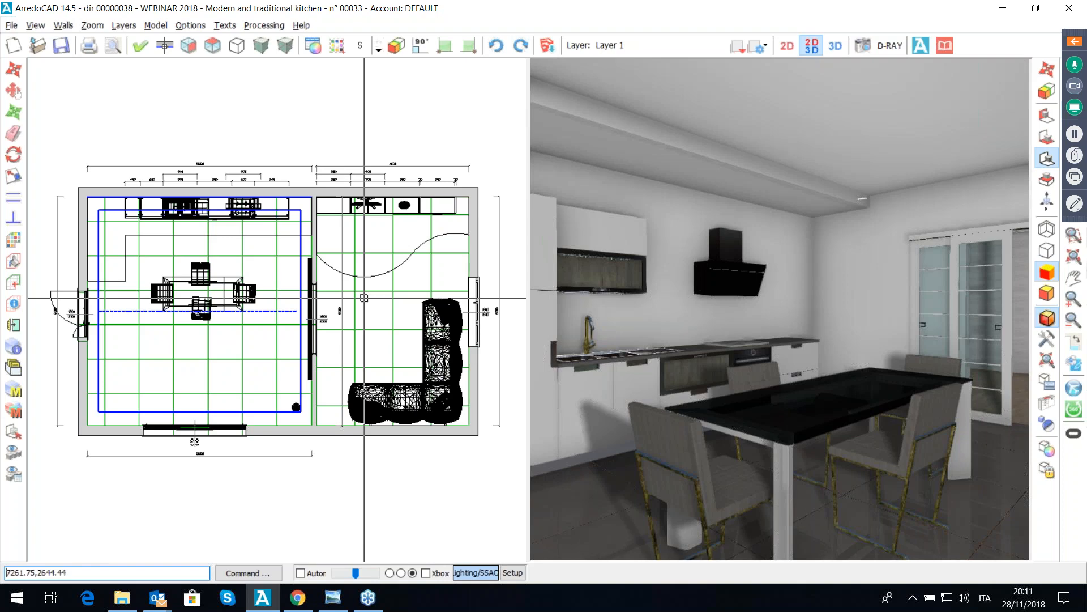
key("Left")
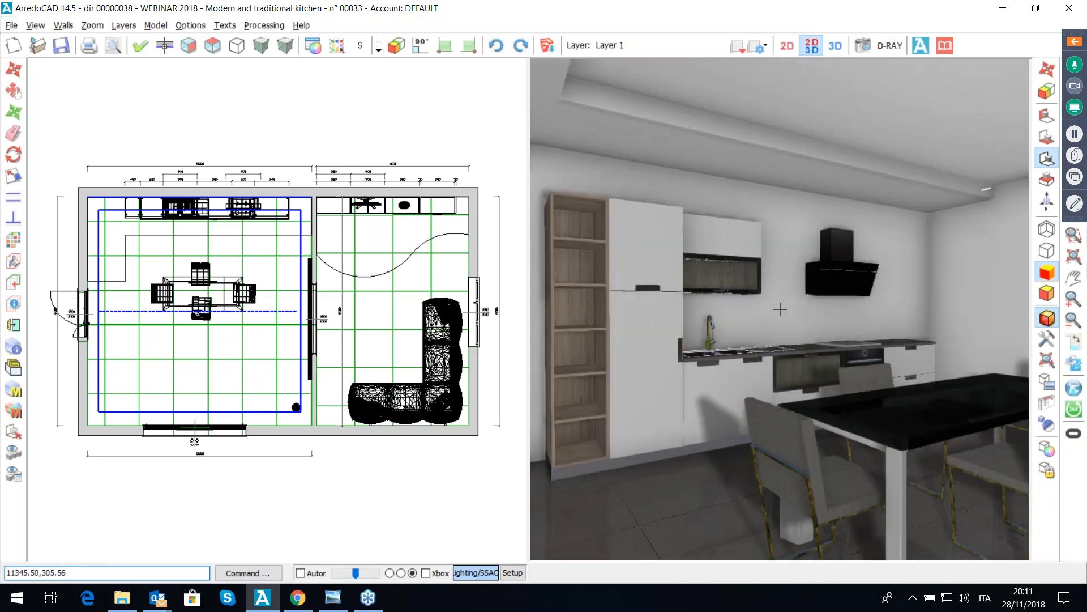
key("Up")
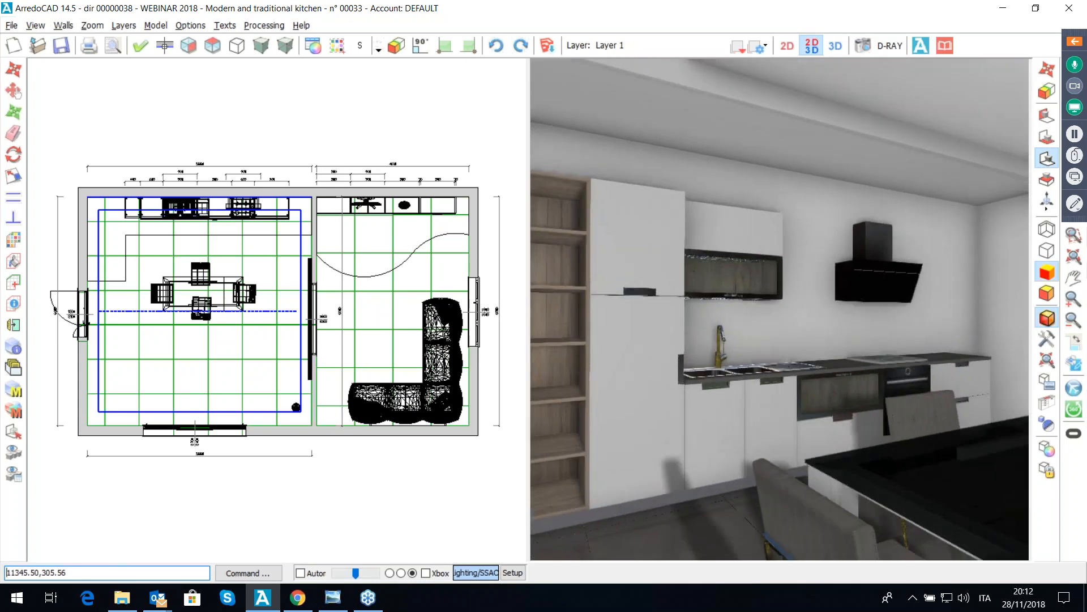
key("Down")
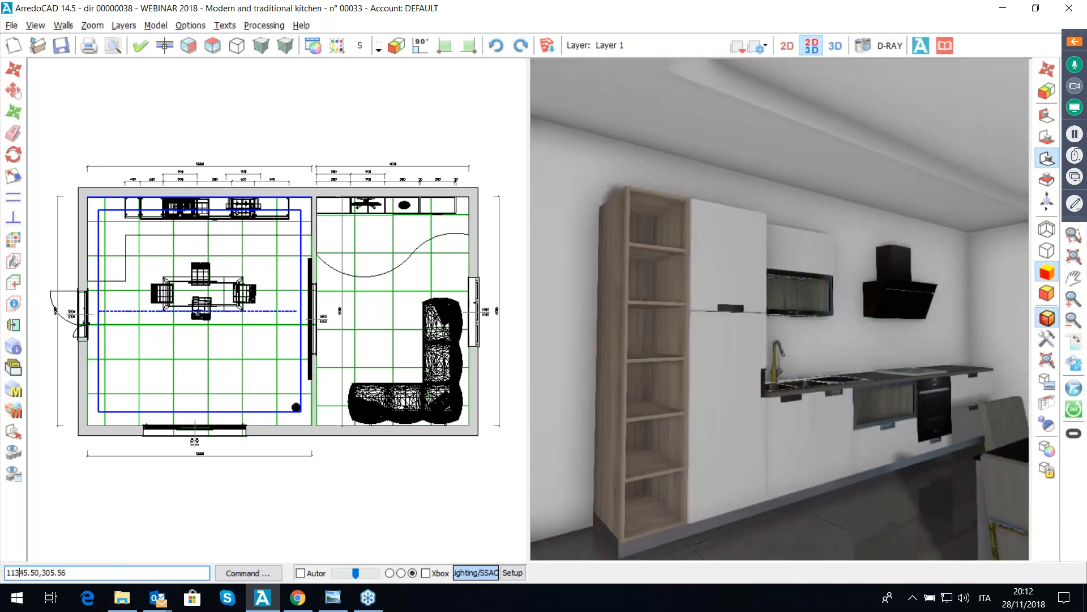
key("Left")
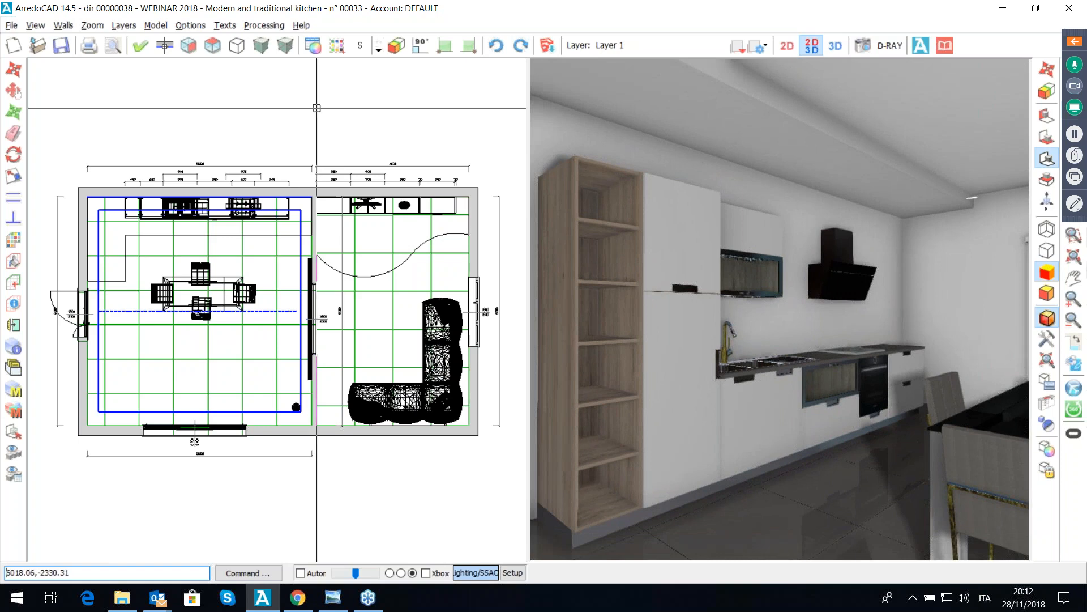
Step: In the kitchen wall's front elevation, select the kitchen units and substitute their COL5.BMP material with the wood texture LEGNO_3.BMP
left_click(189, 46)
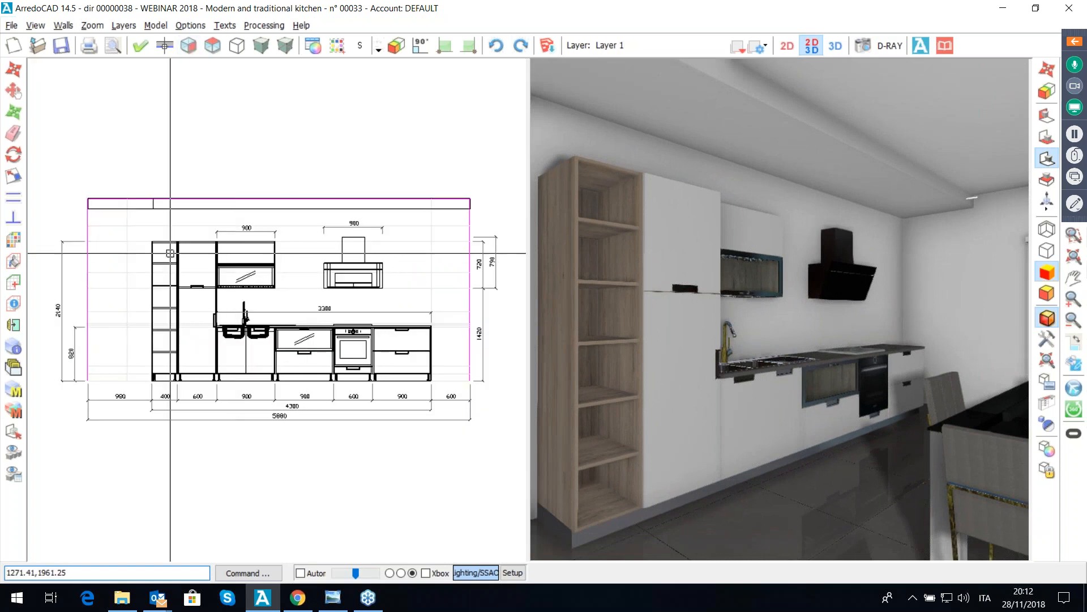
left_click(209, 249)
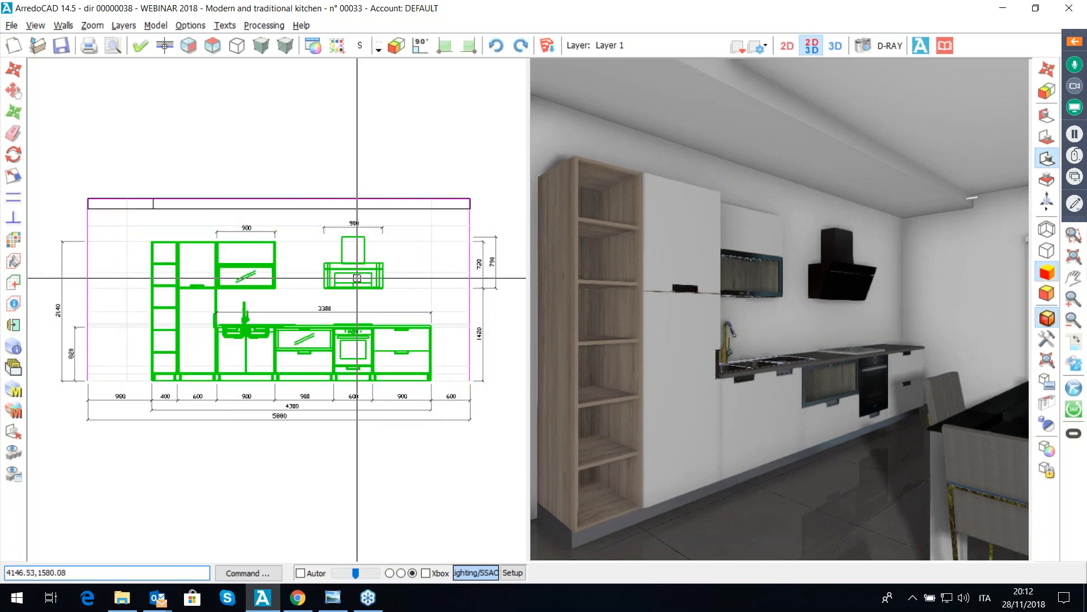
left_click(337, 50)
left_click(542, 228)
left_click(703, 267)
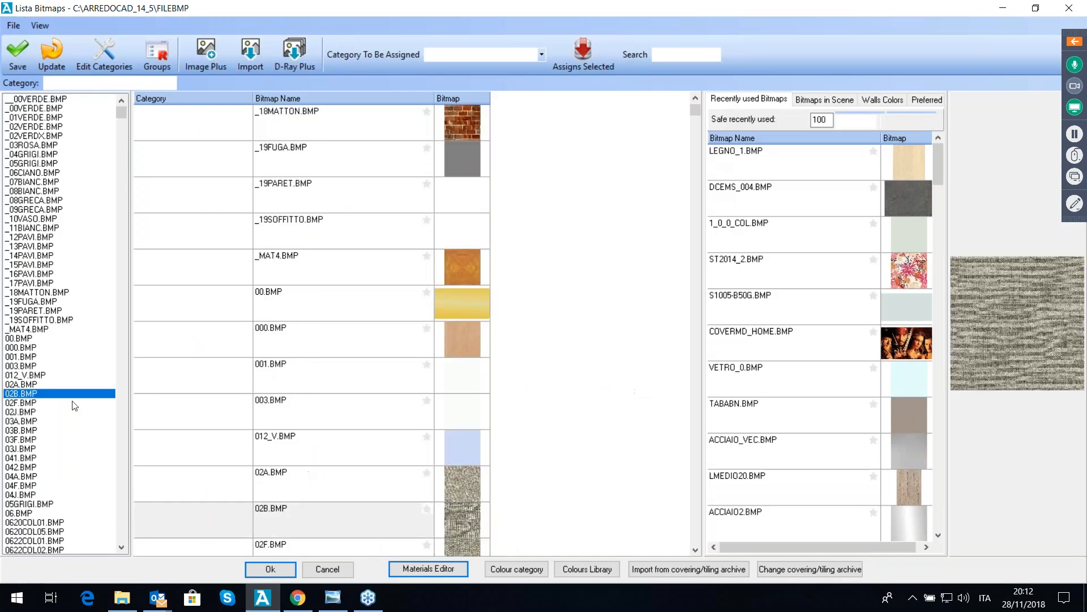
scroll(528, 418, "down", 6)
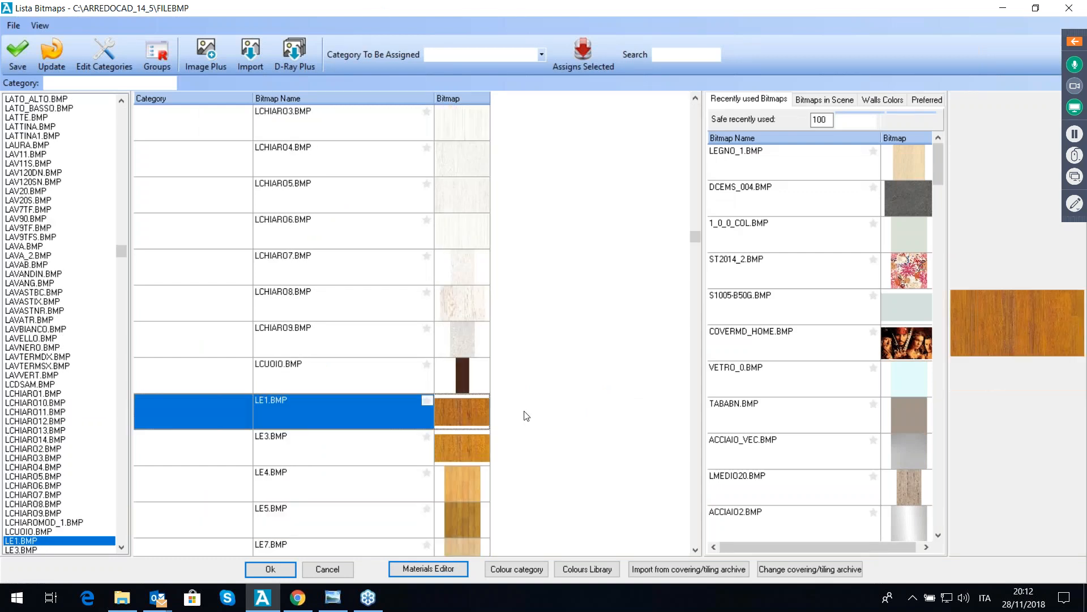
left_click(456, 351)
left_click(286, 569)
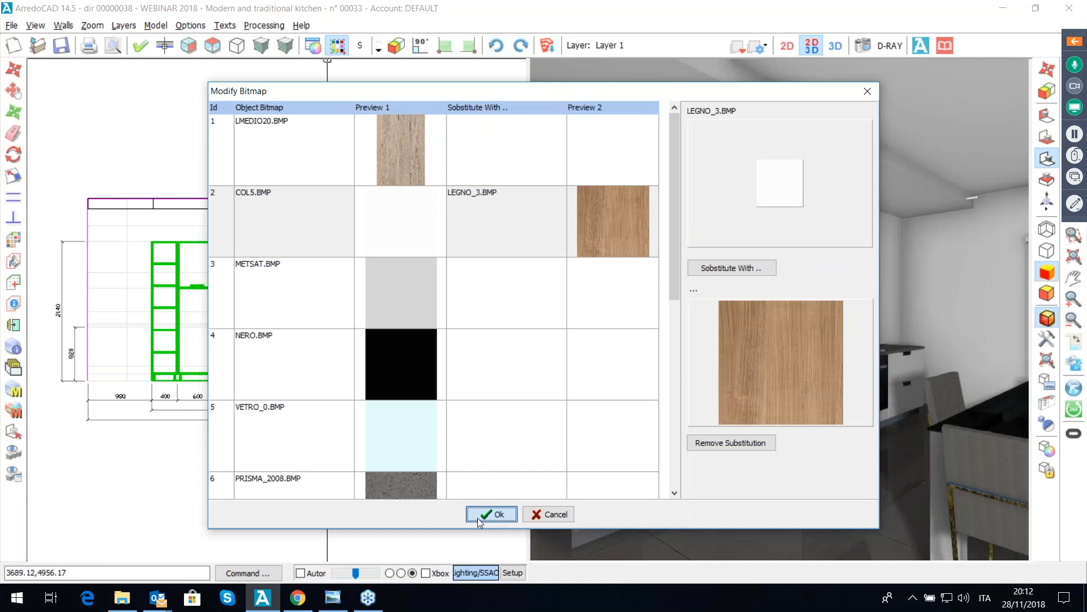
left_click(477, 517)
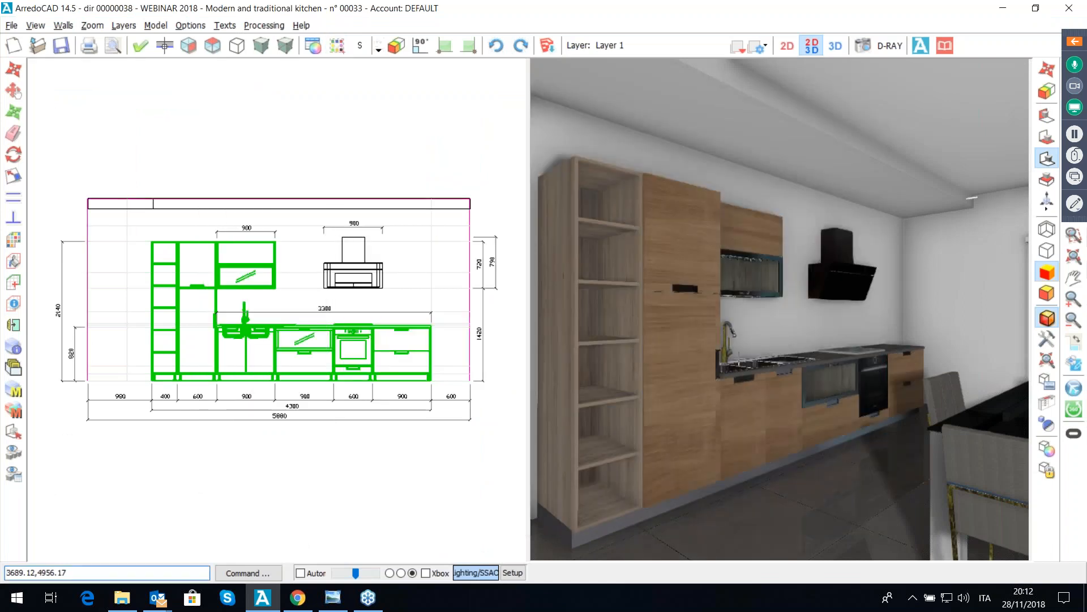
middle_click_drag(780, 310, 586, 302)
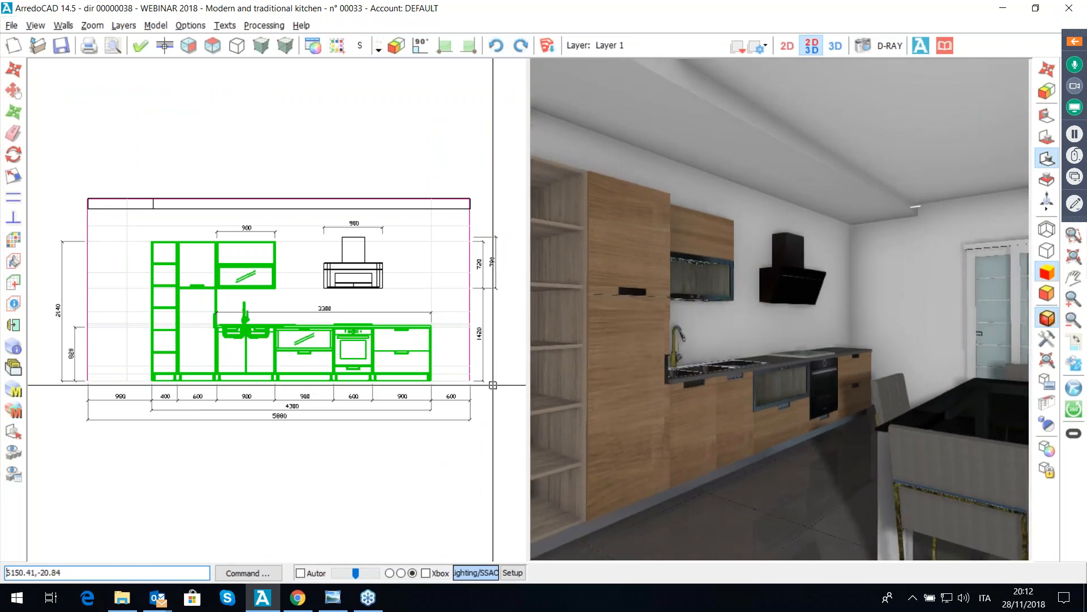
left_click(410, 292)
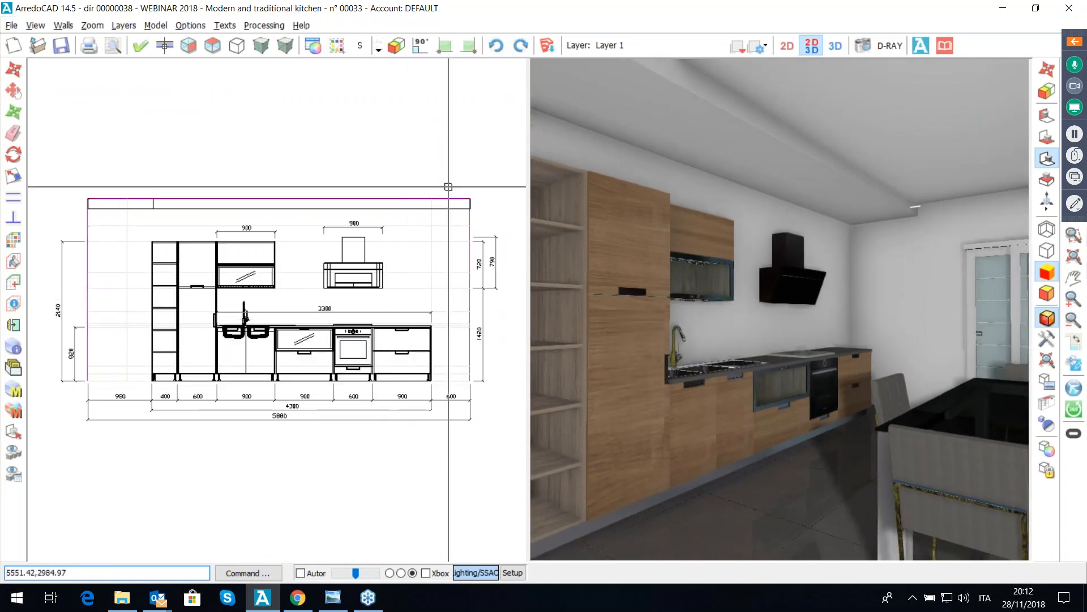
Step: Open the main model finish table and browse the modern and traditional front door types
left_click(156, 26)
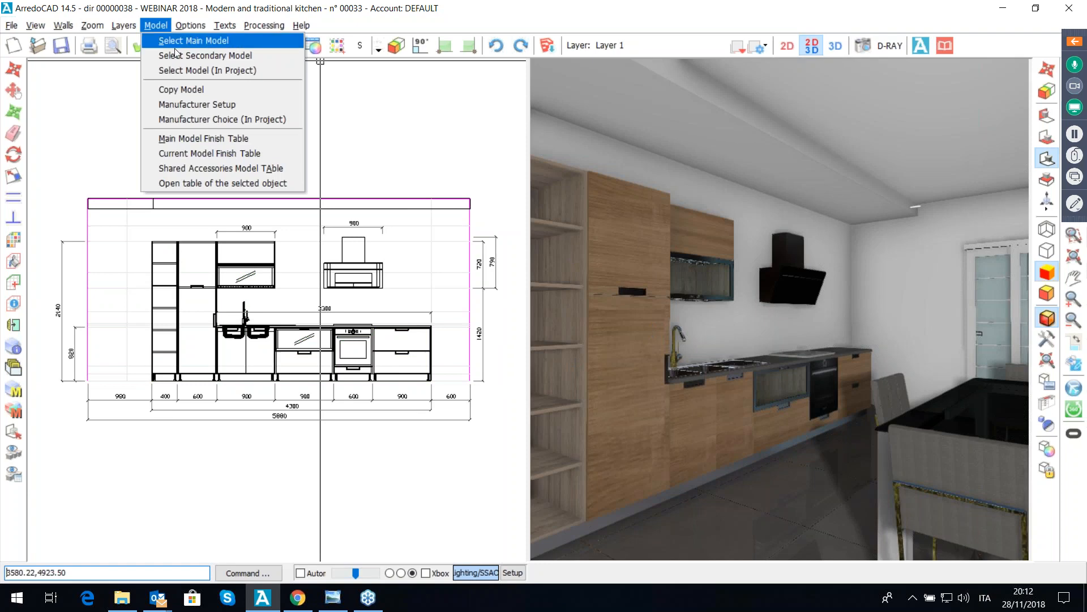
left_click(227, 140)
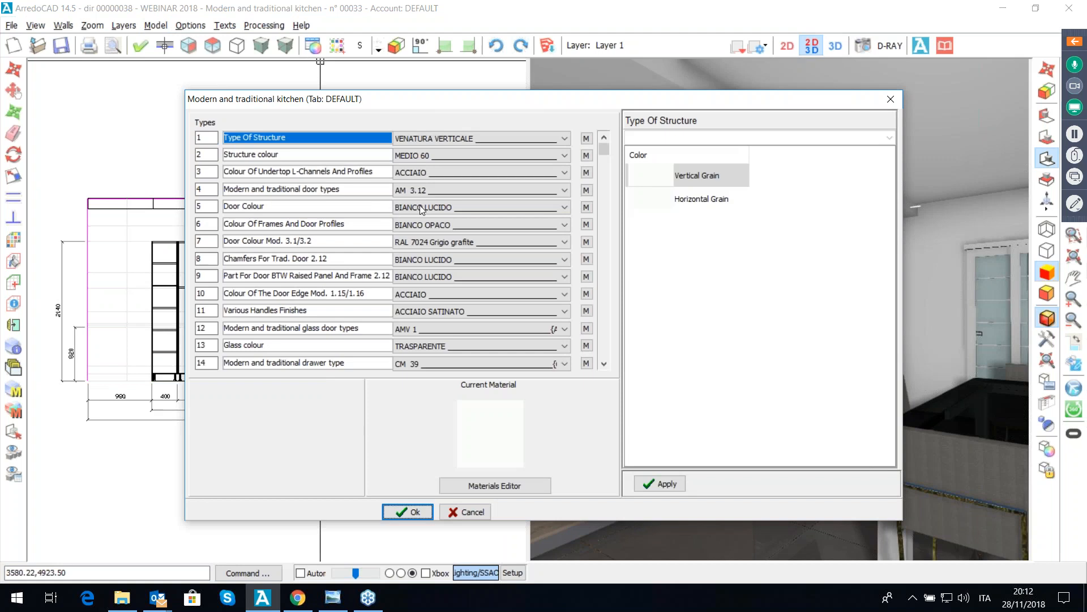
left_click(458, 190)
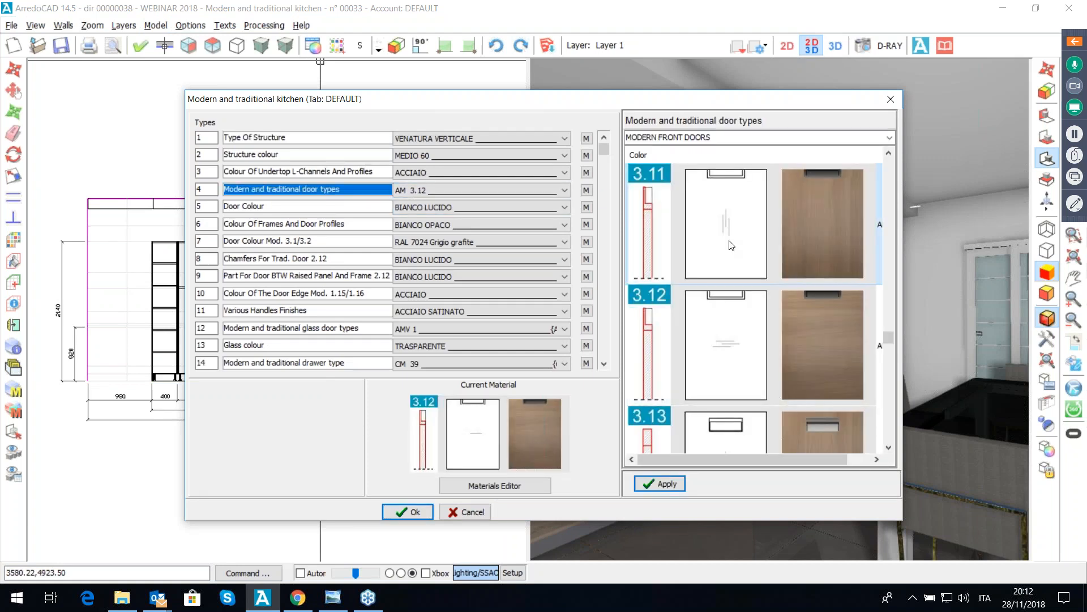
scroll(748, 318, "up", 10)
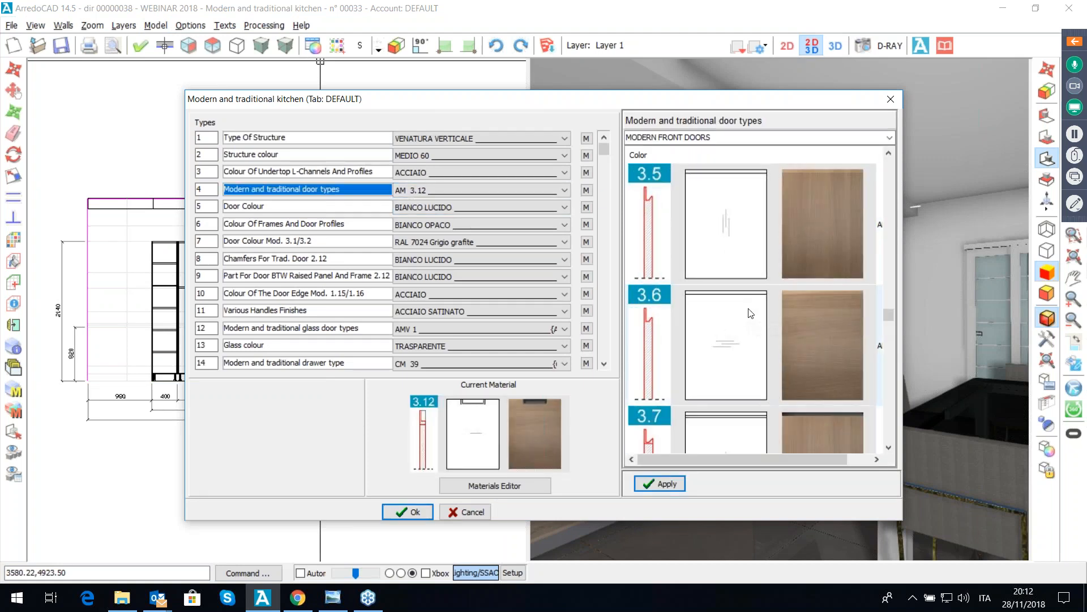
scroll(748, 306, "up", 15)
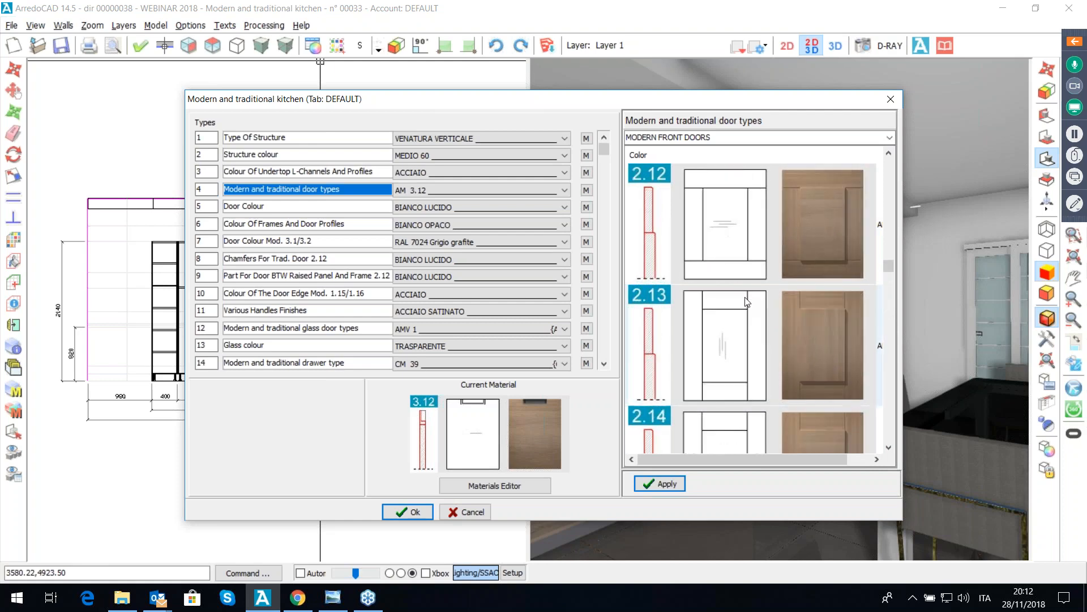
scroll(761, 248, "up", 3)
left_click(890, 137)
left_click(737, 157)
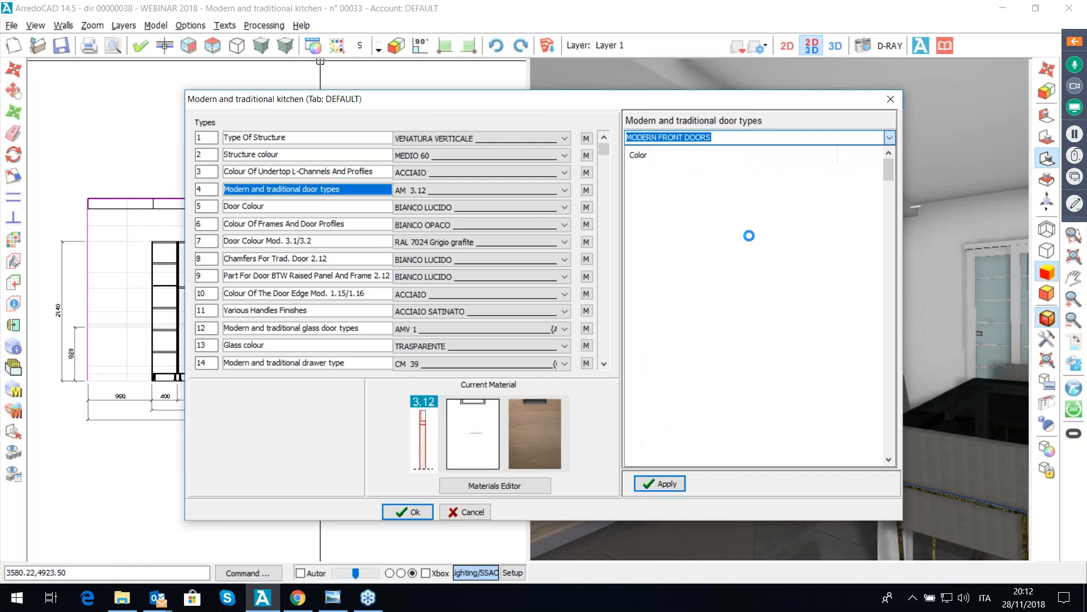
scroll(750, 274, "down", 3)
scroll(749, 266, "up", 2)
scroll(759, 254, "down", 3)
scroll(773, 238, "down", 18)
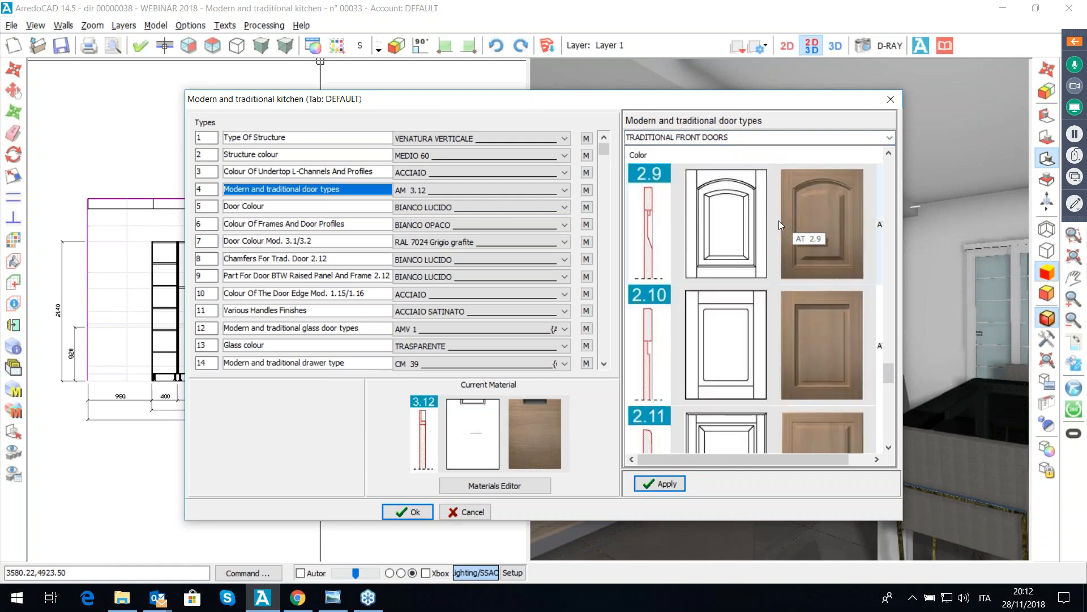
Step: Choose AM 2.3 from the modern front doors as the kitchen's door type and apply the finish table
left_click(889, 138)
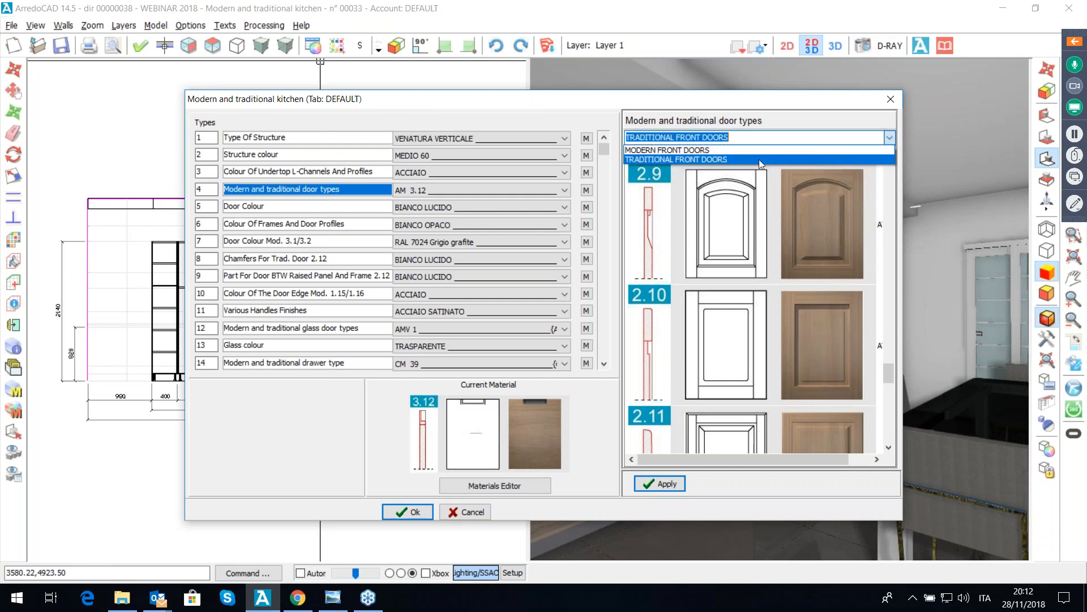
left_click(747, 151)
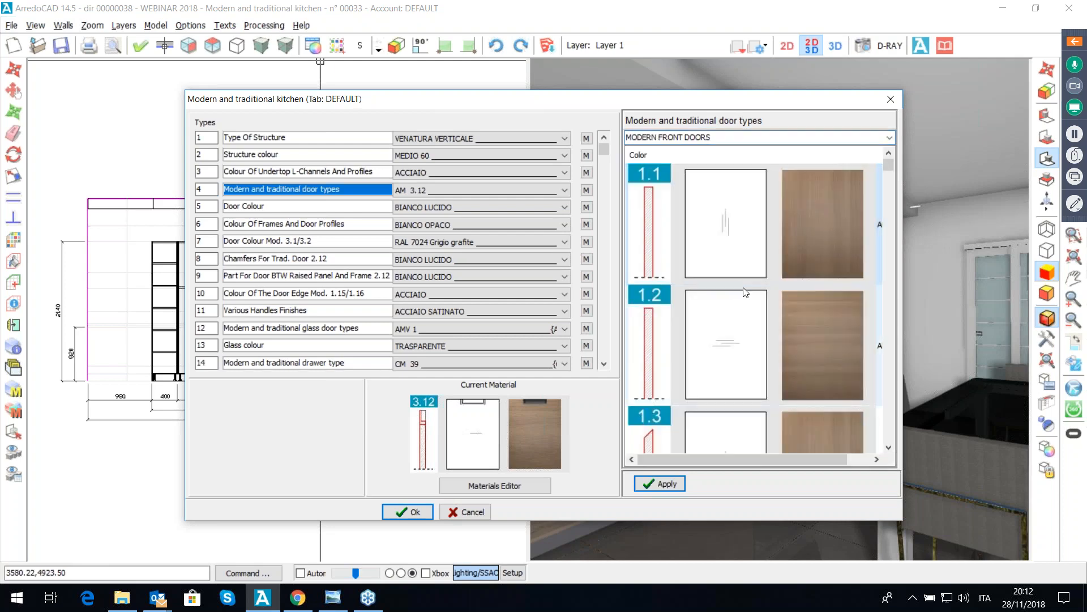
scroll(745, 292, "down", 15)
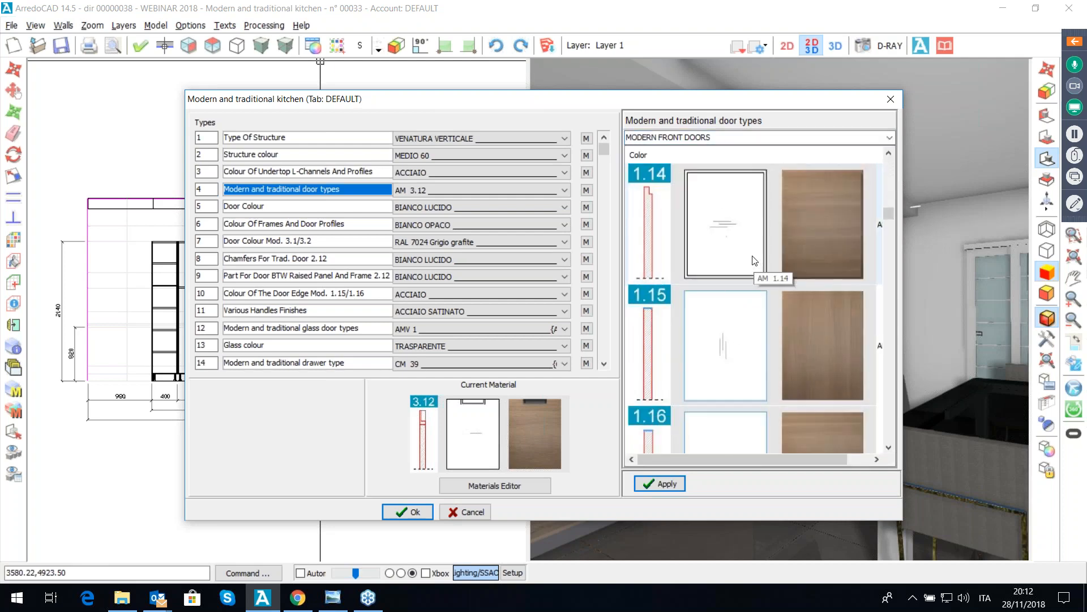
left_click(716, 221)
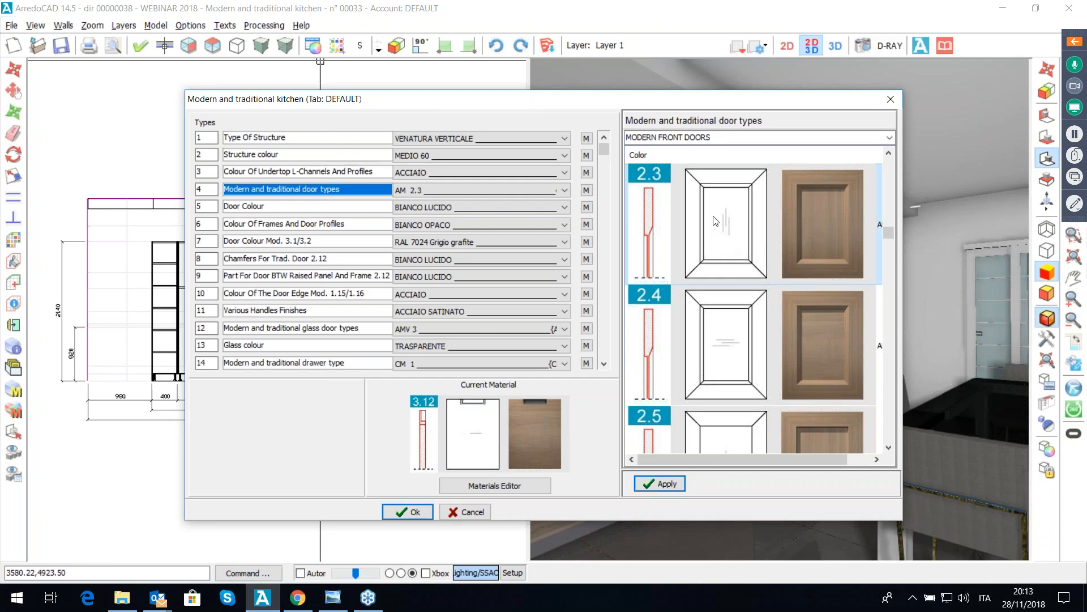
left_click(412, 512)
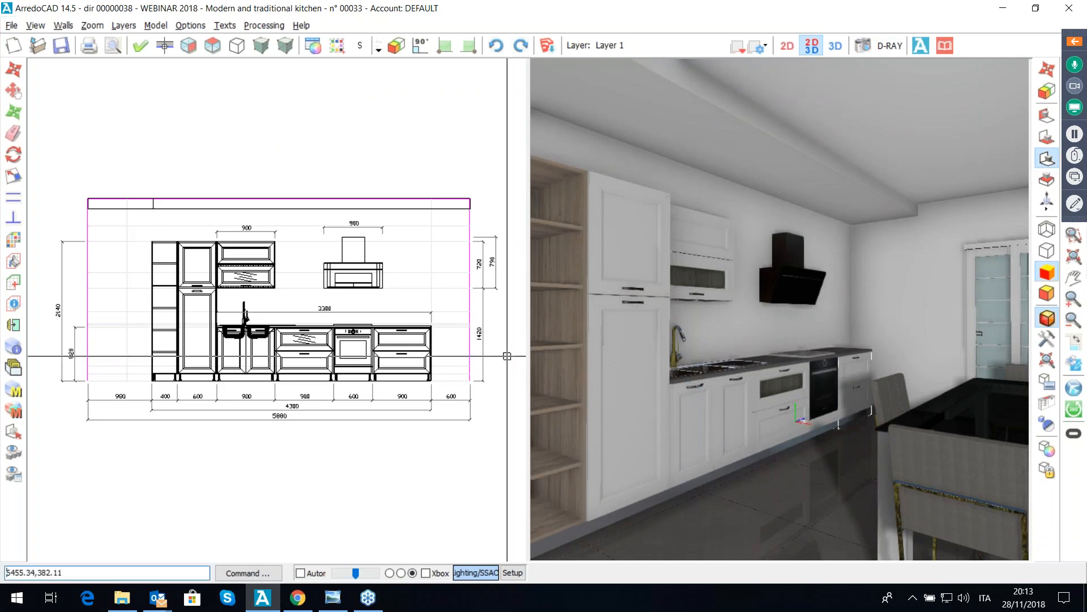
Step: Open the laying pattern of the living room's parquet floor and browse the wooden floors and wallpapers in the ceramics archive
left_click_drag(788, 313, 800, 387)
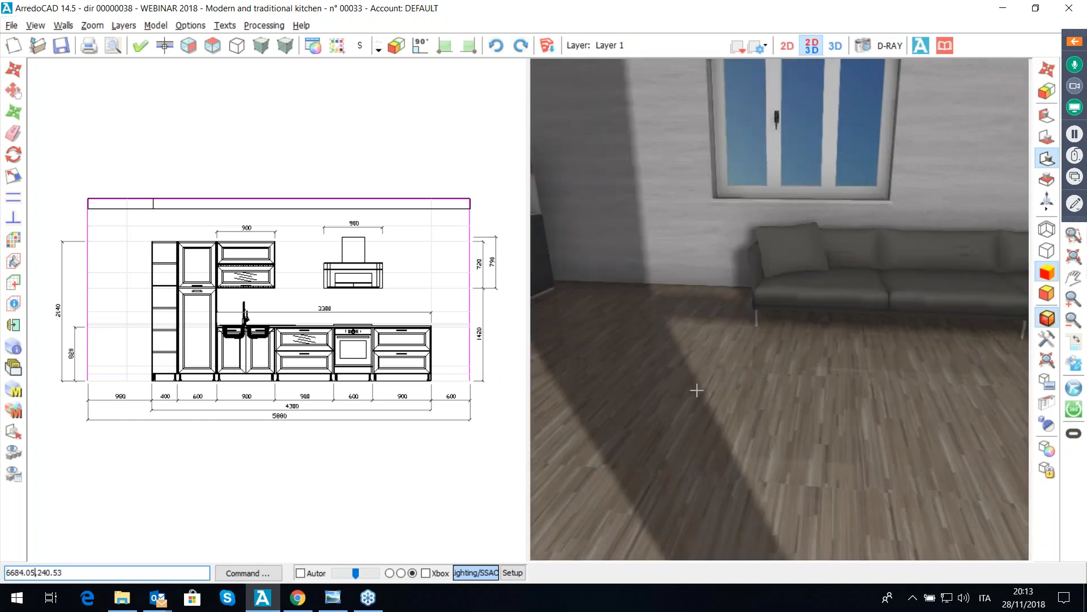
left_click(213, 45)
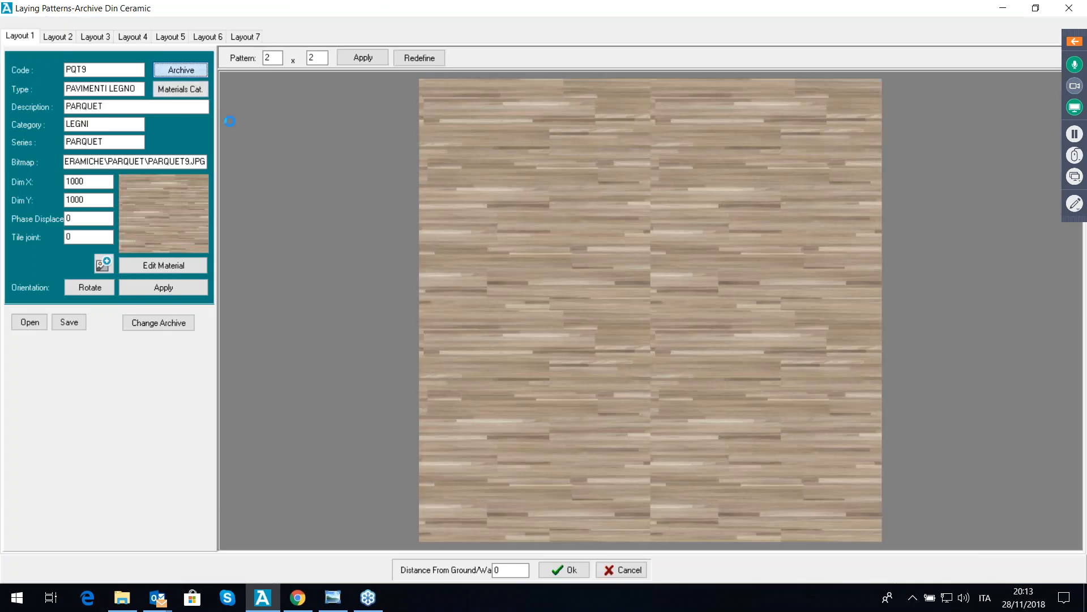
left_click(192, 71)
left_click(498, 323)
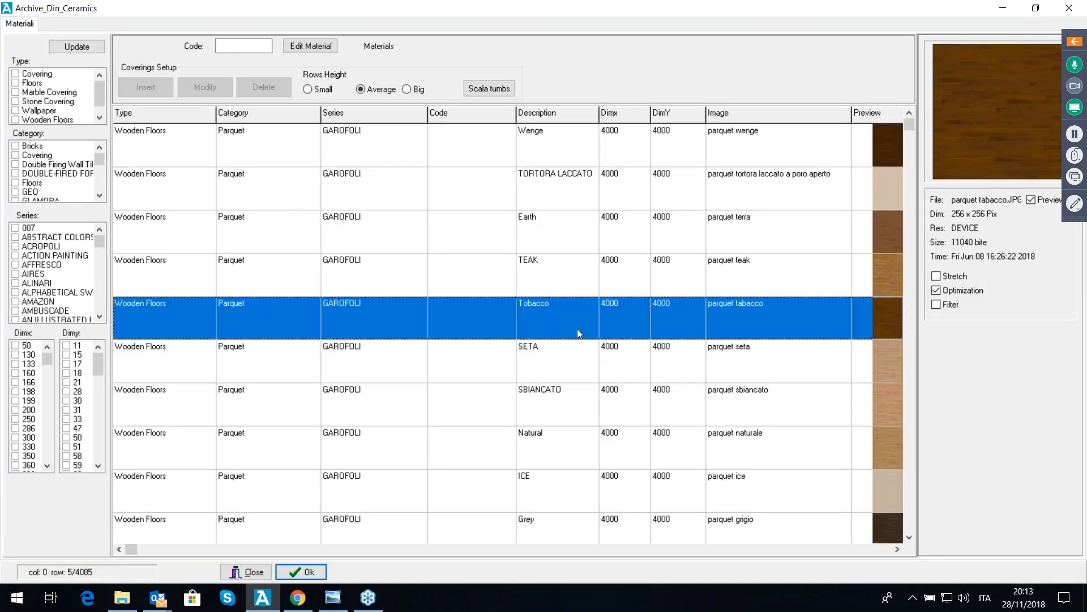
key("Down")
key("Down")
key("Down")
key("Down")
key("Down")
key("Down")
key("Down")
key("Down")
key("Down")
key("Down")
key("Down")
key("Down")
key("Down")
key("Down")
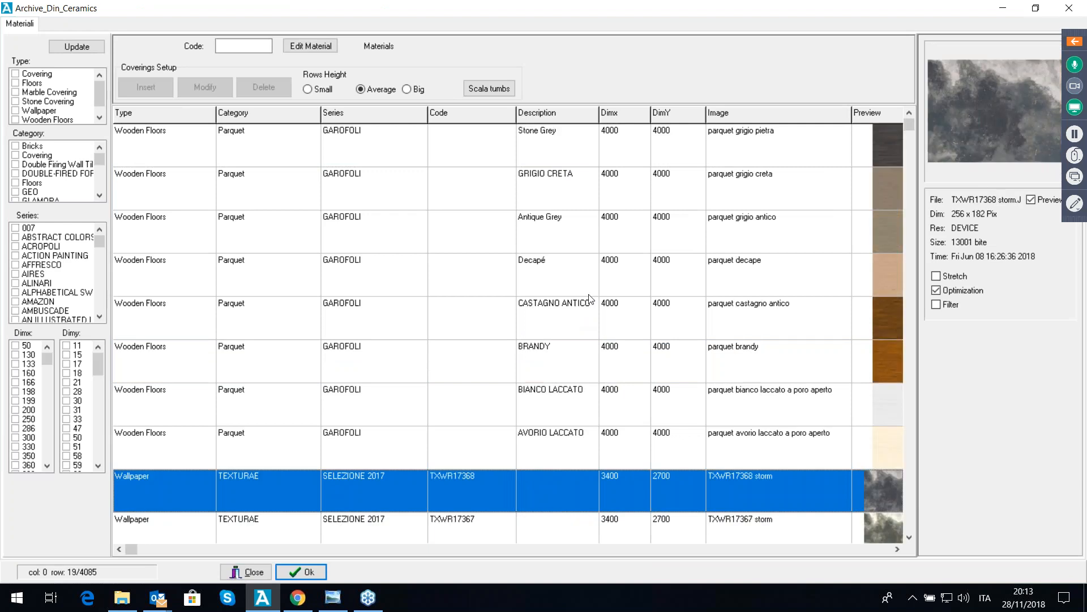
Step: Replace the living room floor covering with a dark wooden parquet from the archive
left_click(612, 310)
left_click(620, 361)
scroll(619, 362, "down", 2)
scroll(618, 326, "up", 7)
scroll(472, 465, "up", 1)
left_click(306, 572)
left_click(563, 565)
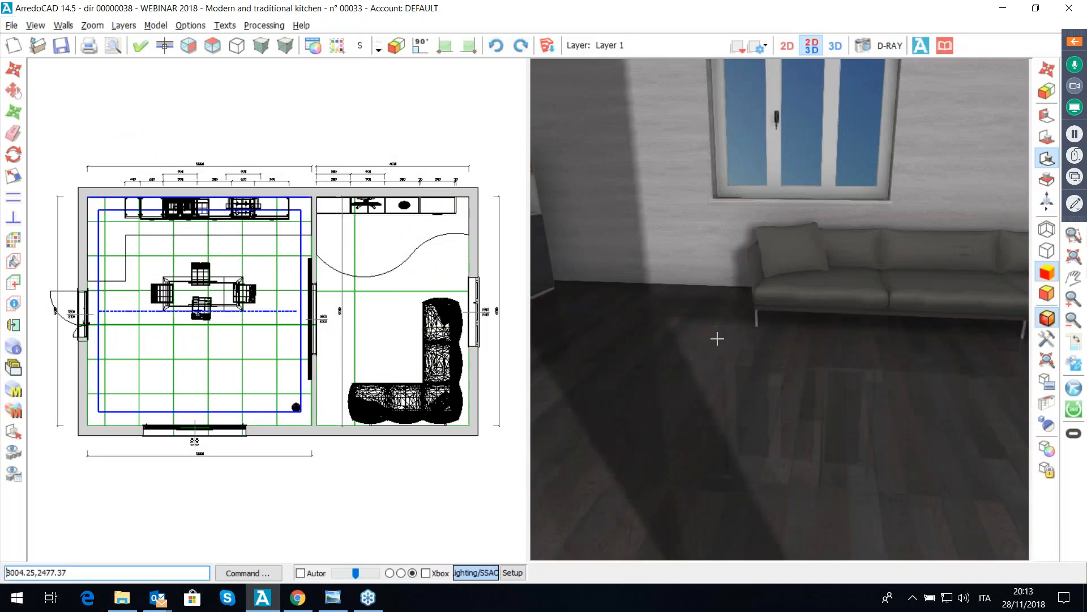
Step: Modify the corner sofa's colour, choosing a red leather for the covering and Matt White for the structure
left_click_drag(780, 309, 781, 309)
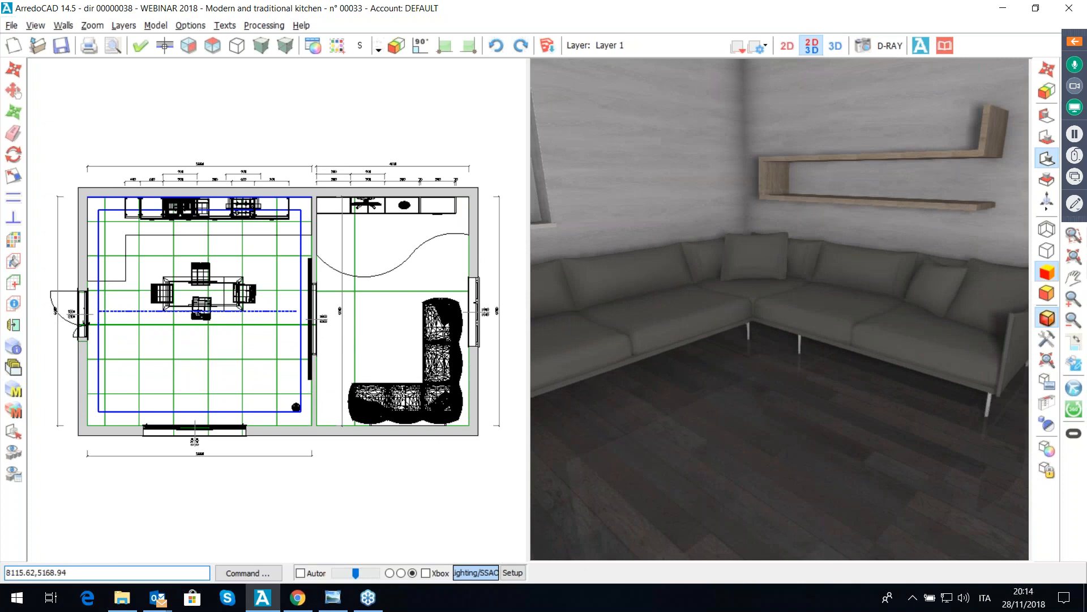
key("Escape")
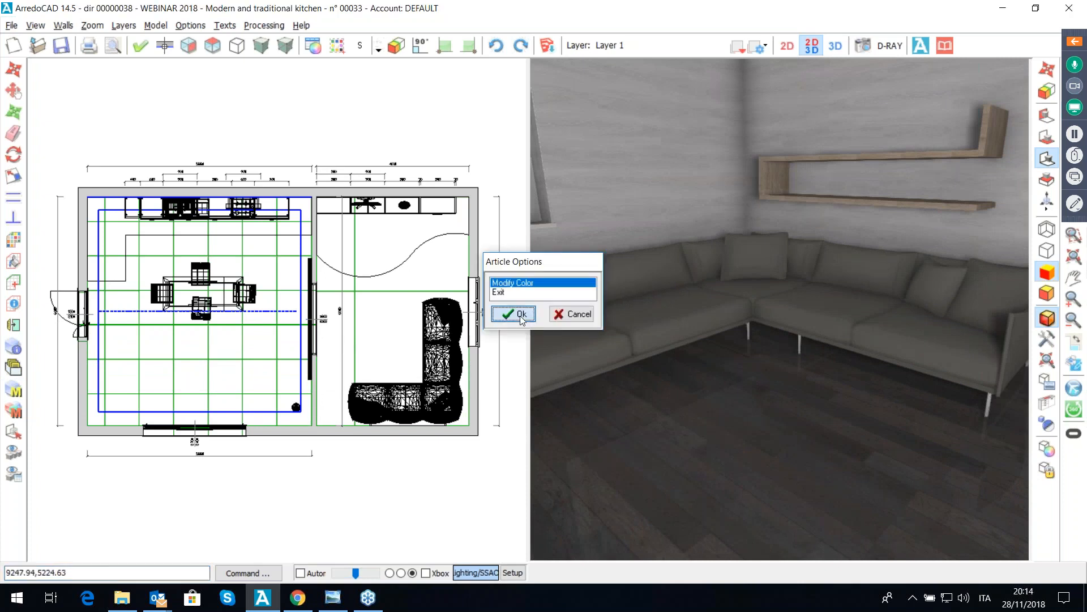
left_click(521, 316)
scroll(386, 380, "down", 5)
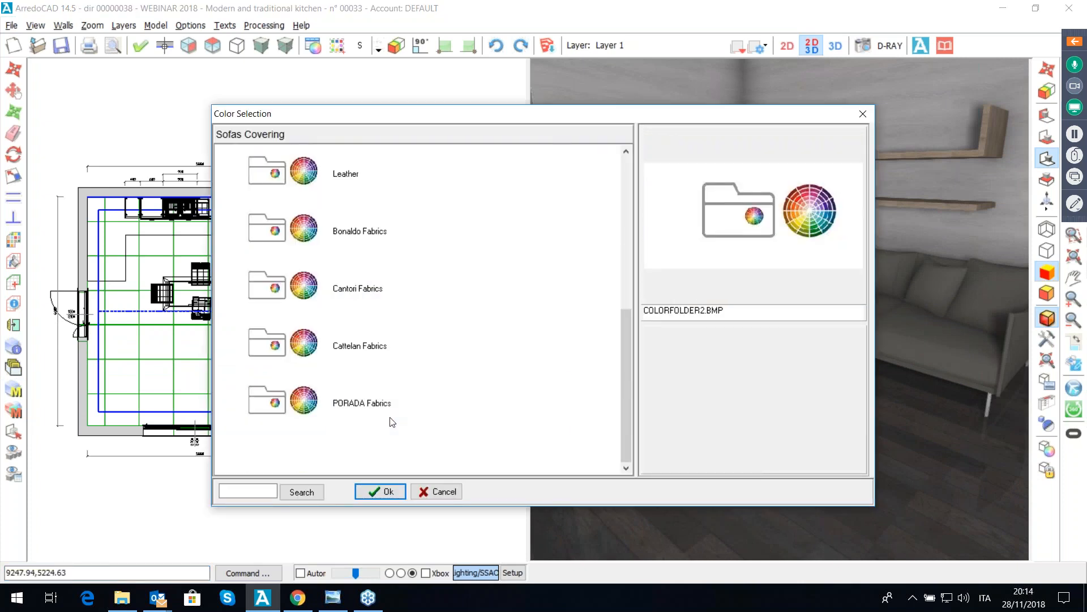
scroll(391, 420, "up", 1)
left_click(358, 256)
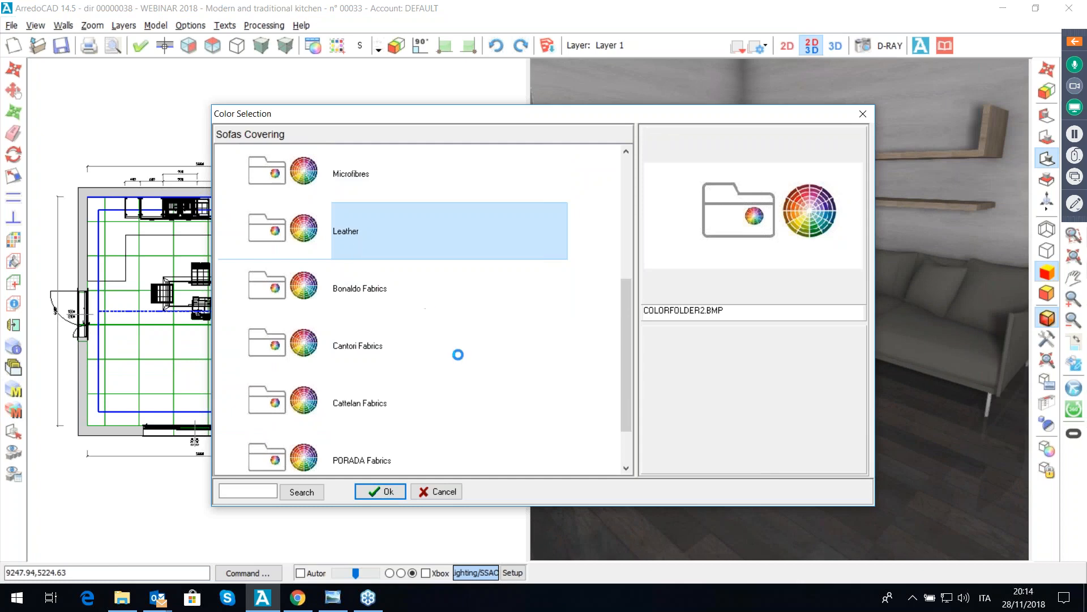
scroll(385, 340, "down", 5)
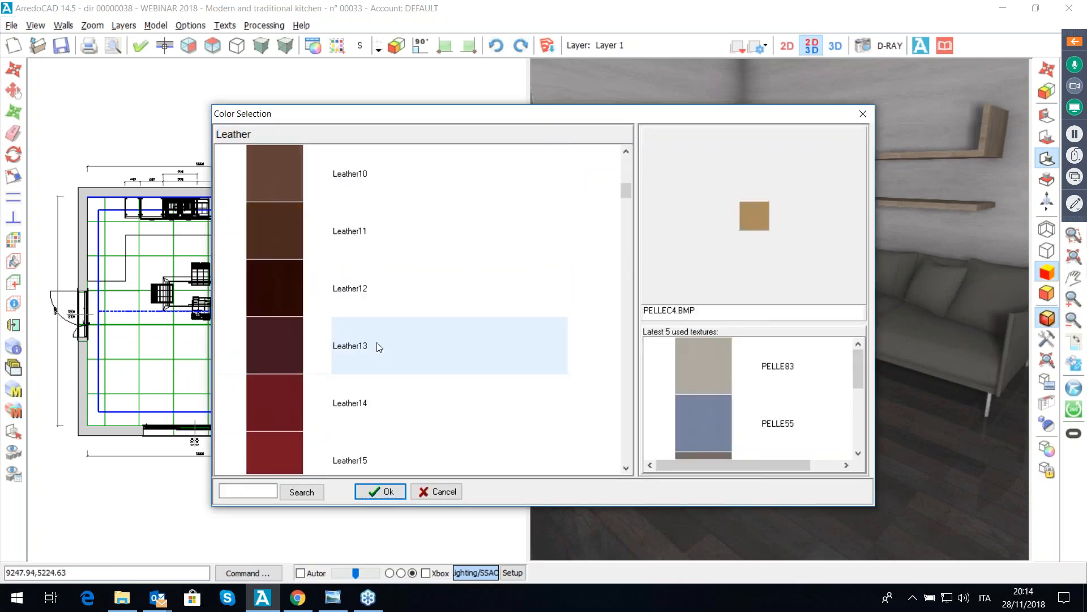
left_click(383, 490)
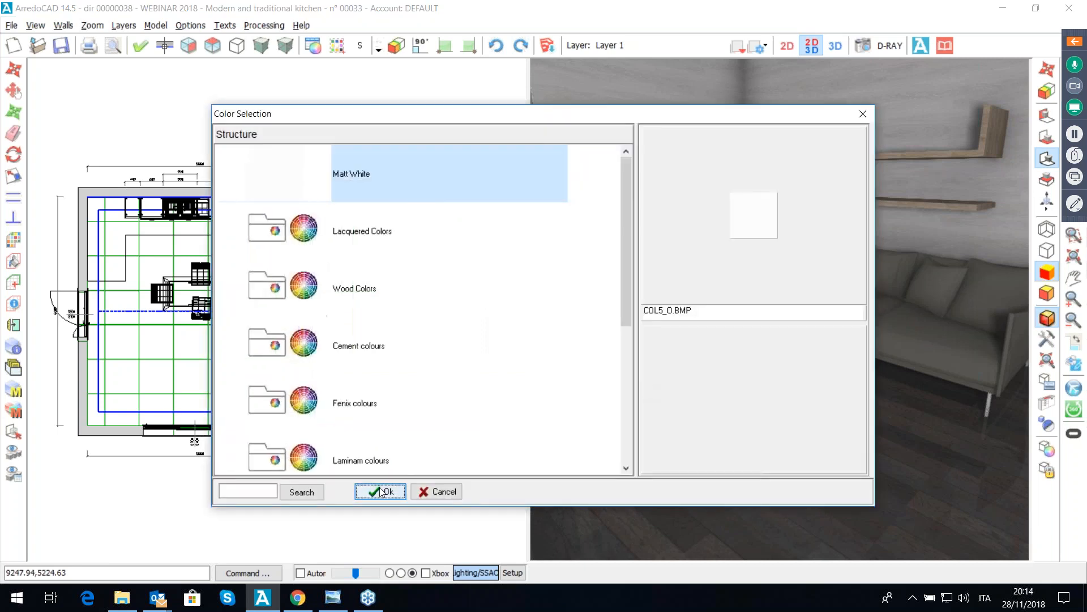
left_click(381, 492)
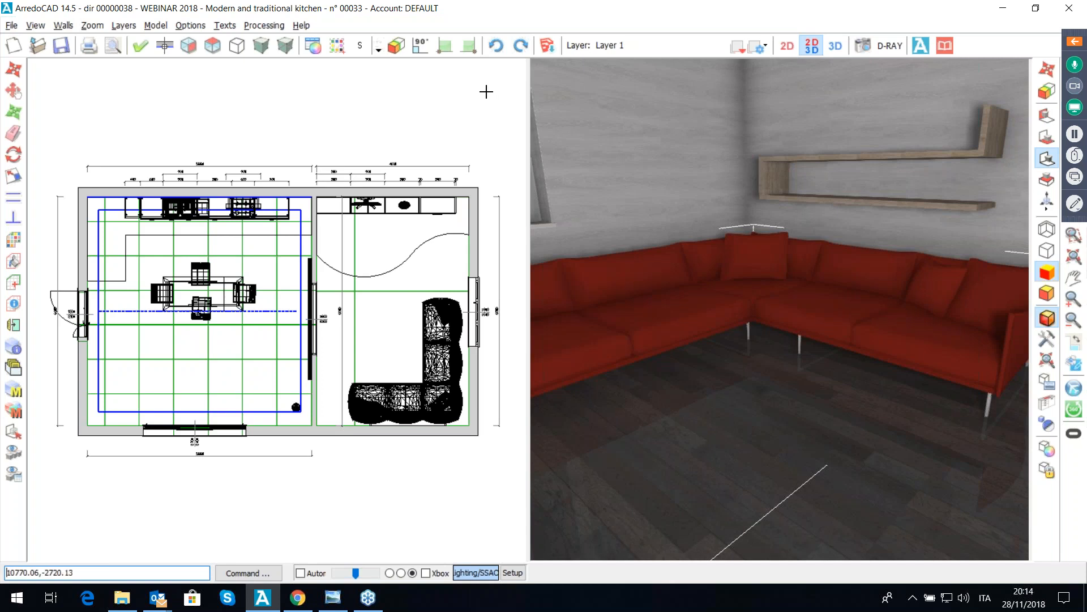
mouse_move(810, 301)
left_mouse_down()
mouse_move(779, 311)
mouse_move(796, 294)
left_mouse_up()
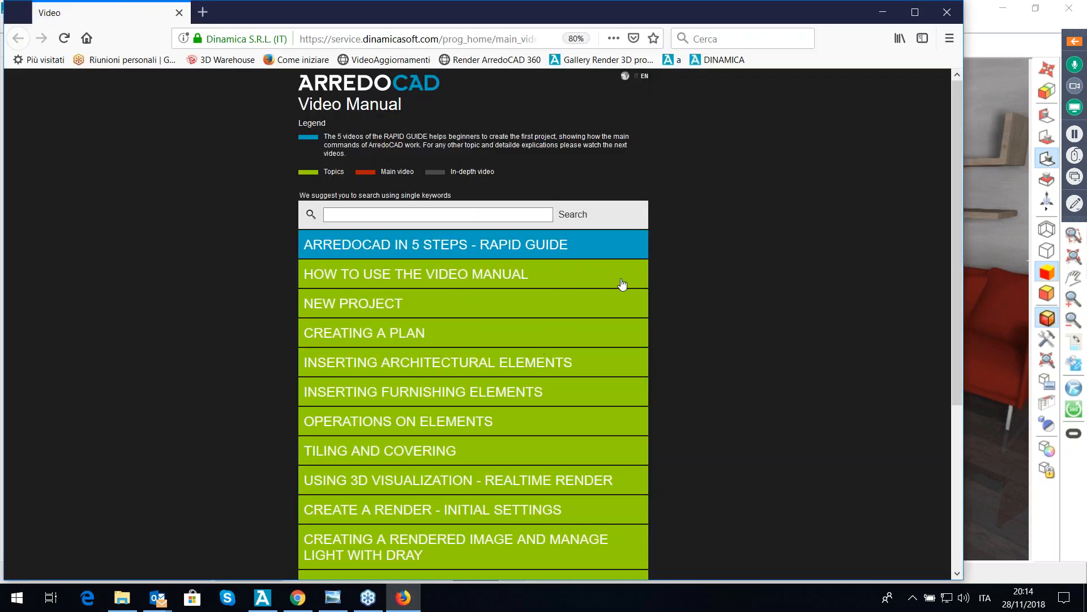
Step: Look through the Video Manual's topics and expand the Creating a Plan topic
scroll(685, 352, "down", 3)
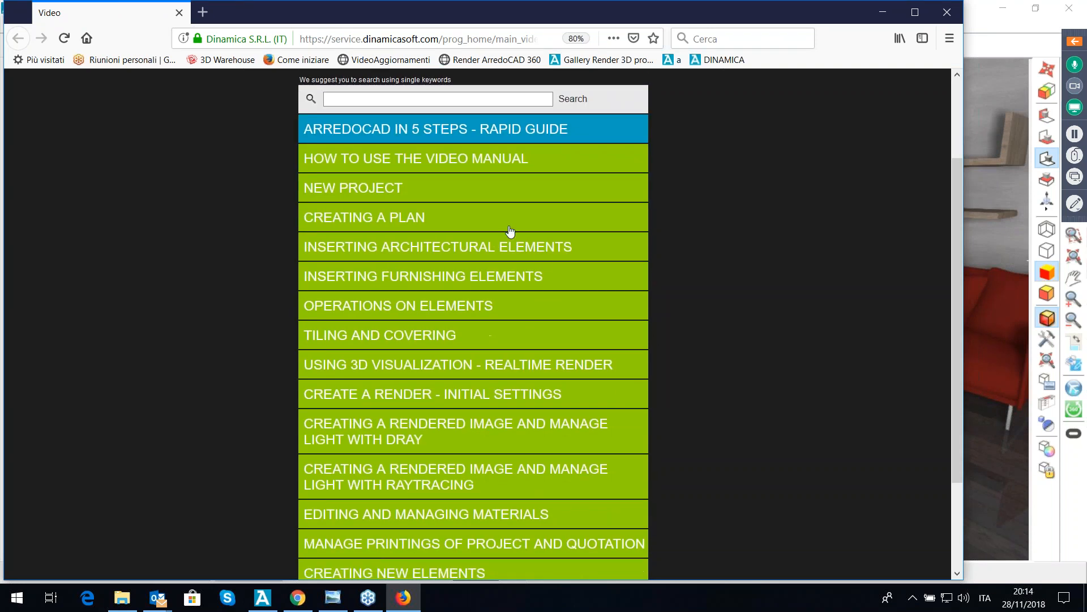
left_click(472, 226)
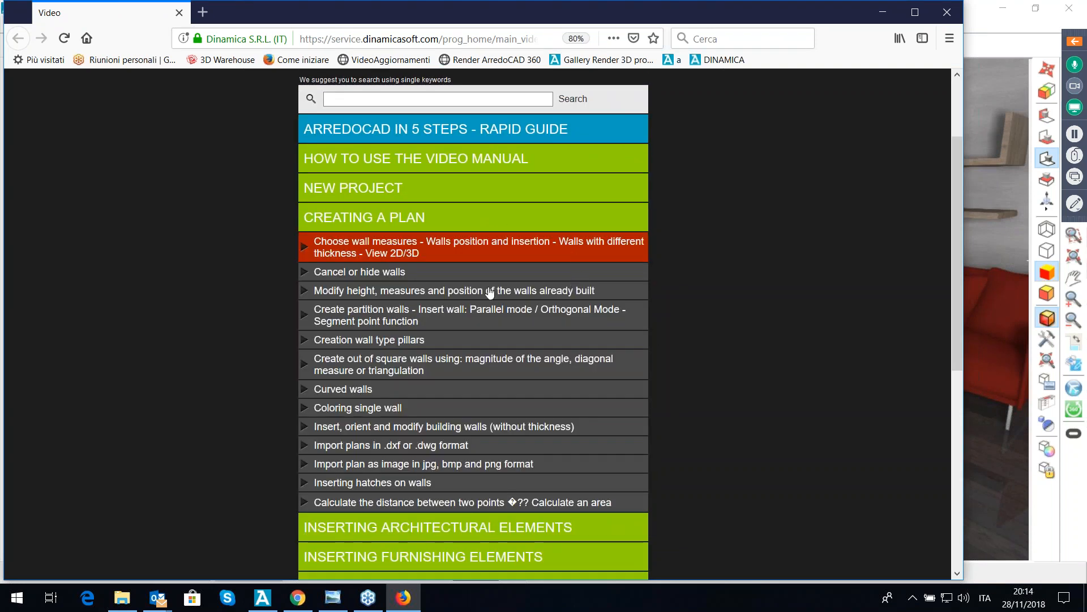
Step: Open the video lesson on modifying the height, measures and position of already built walls and close the Video Manual
left_click(443, 292)
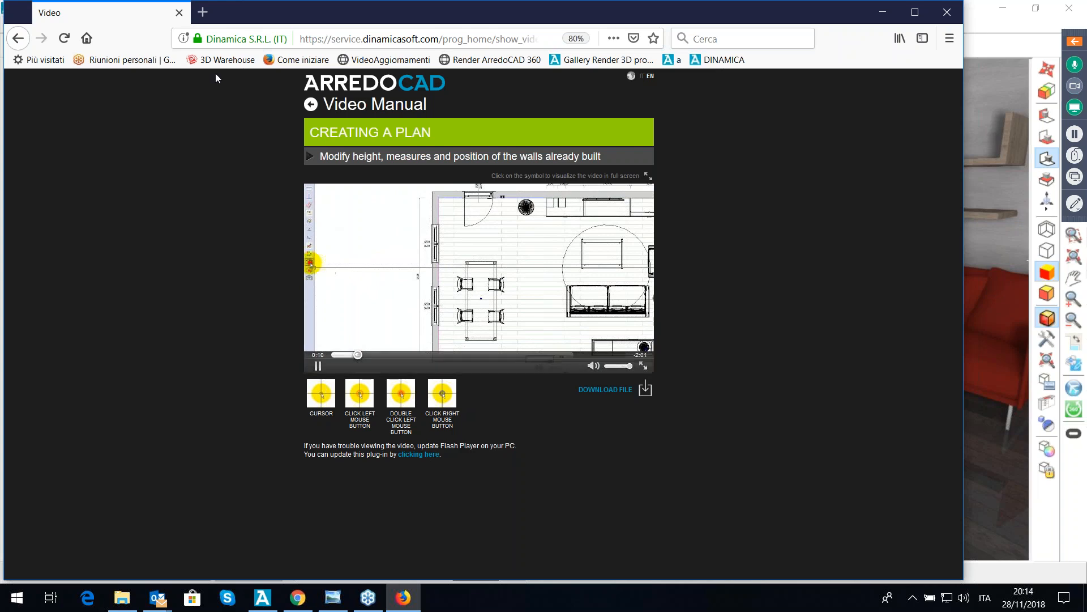
left_click(181, 13)
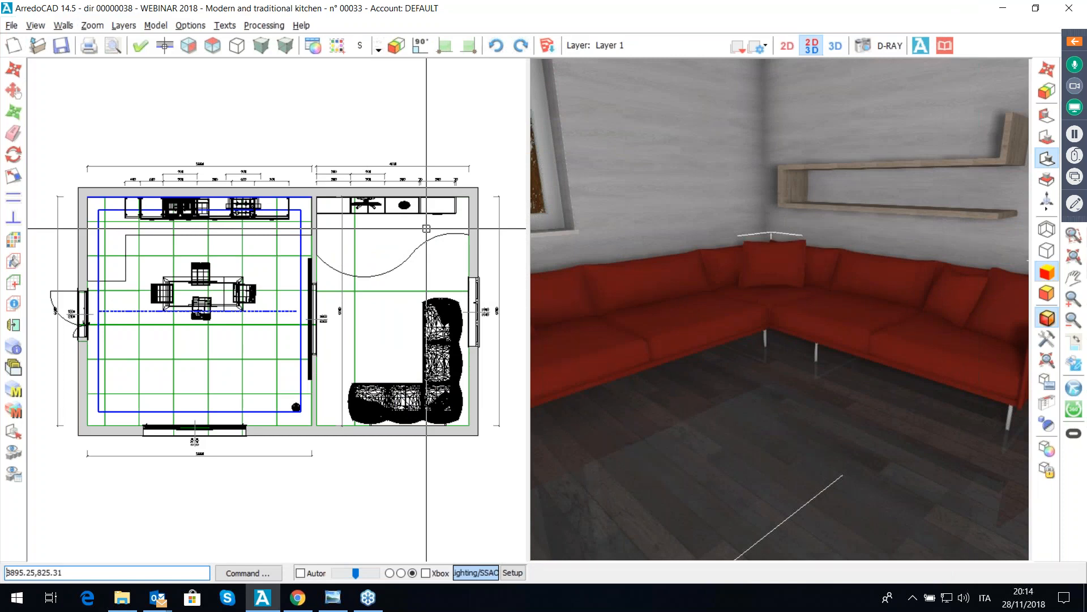
Step: Create a new project without saving the changes to the current one, keeping the default order data
left_click(13, 46)
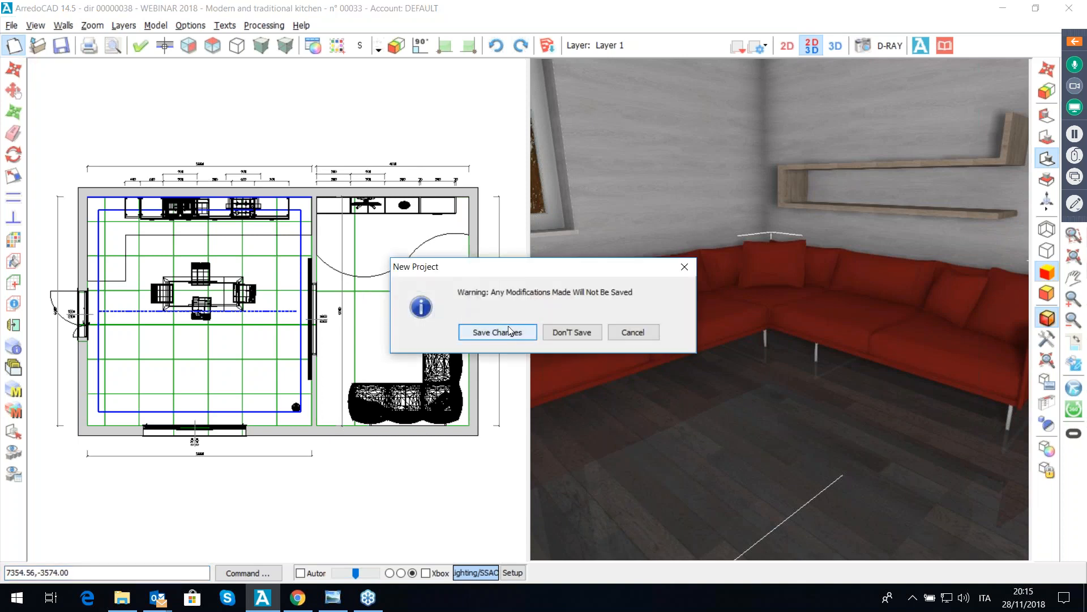
left_click(559, 332)
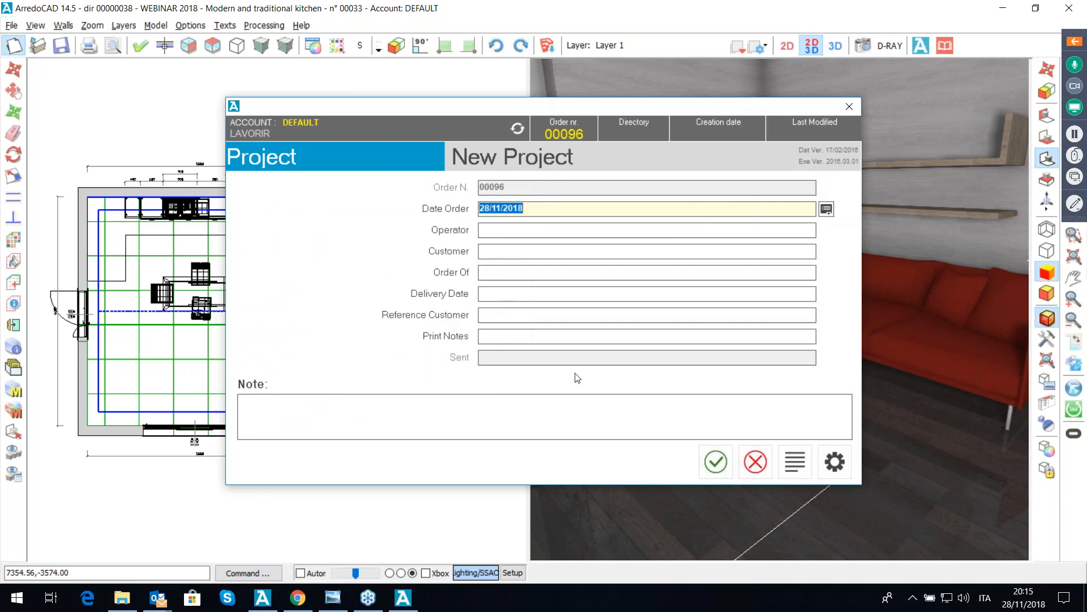
left_click(708, 464)
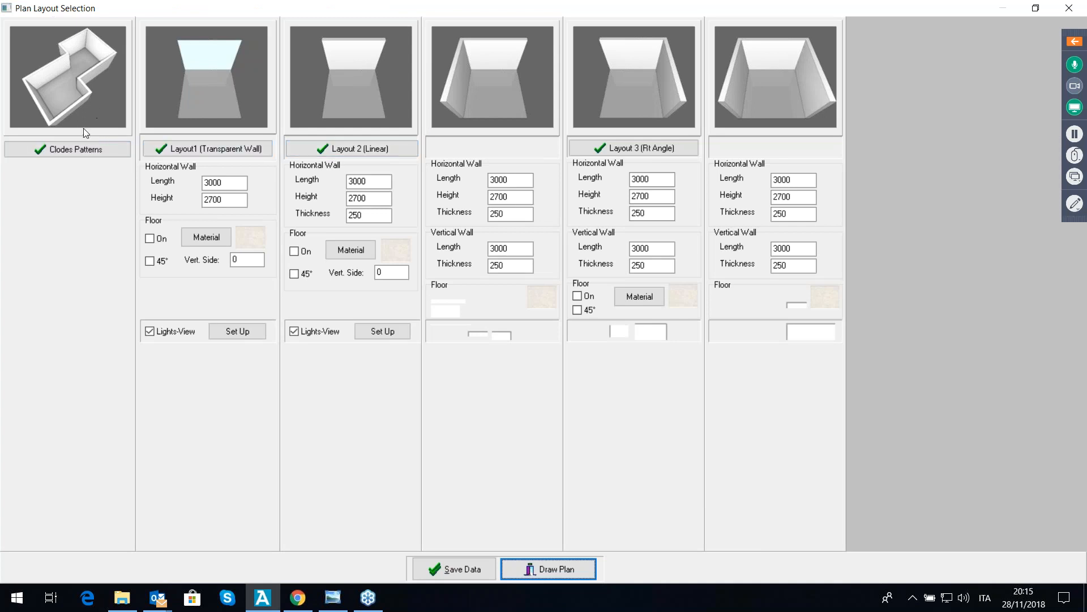
Step: Choose a closed pattern for the plan and select the square room layout, scheme 1
left_click(85, 150)
left_click(117, 268)
scroll(118, 263, "down", 5)
scroll(124, 255, "up", 5)
left_click(119, 169)
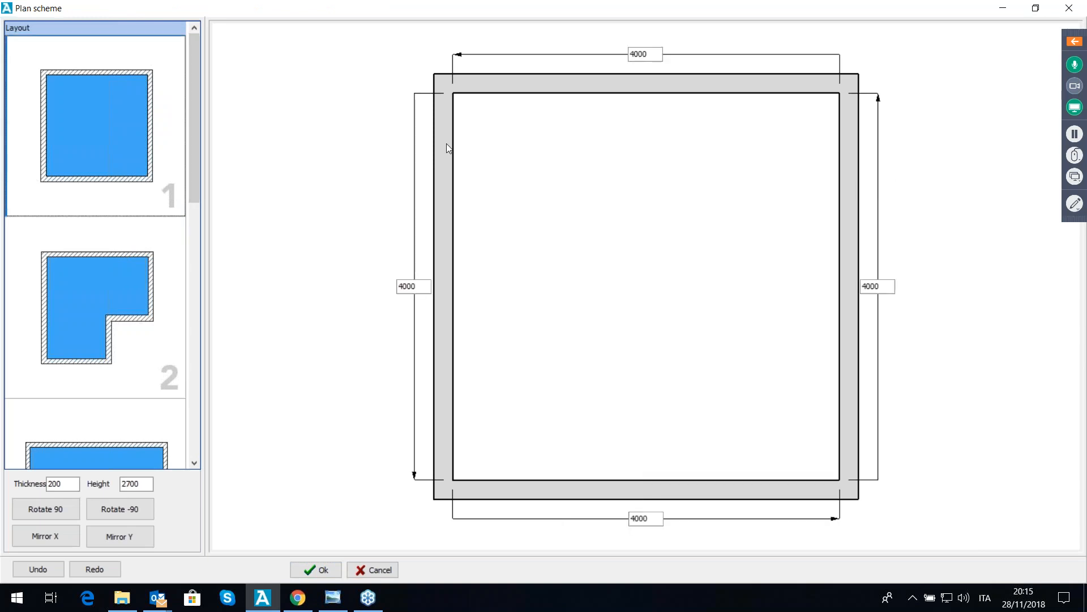
Step: Set the room dimensions to 10000 by 6000 mm and the wall thickness to 250 mm
left_click(648, 65)
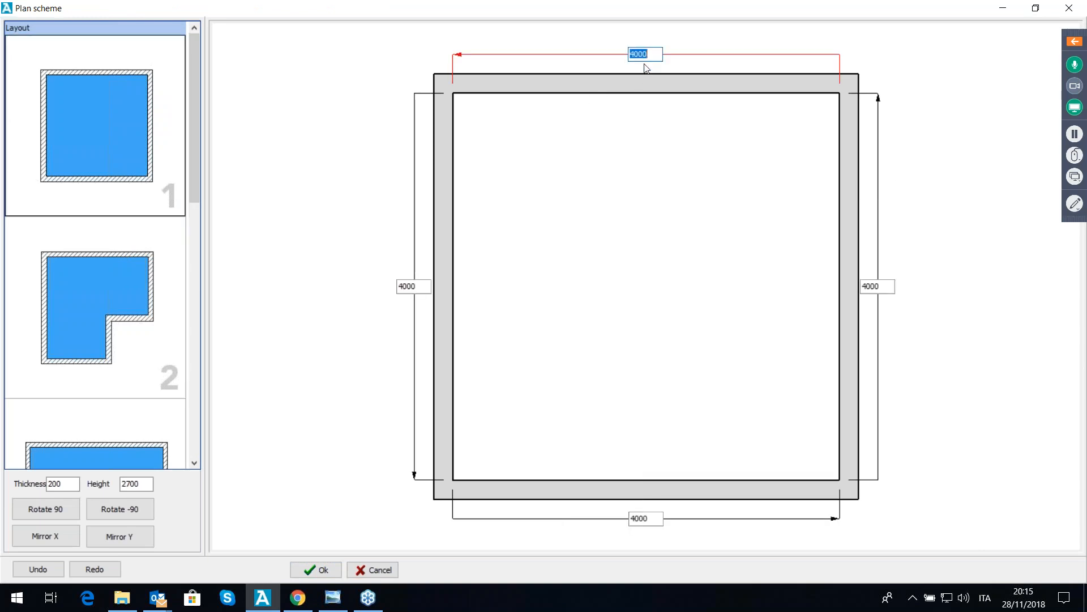
type("10000")
key("Return")
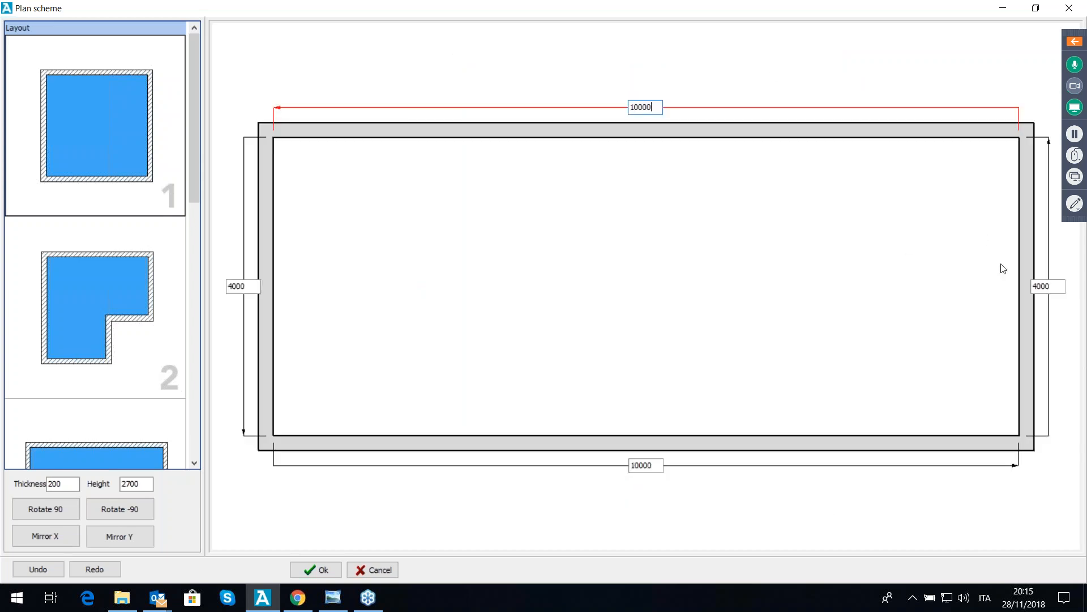
left_click(1043, 290)
type("60")
key("Return")
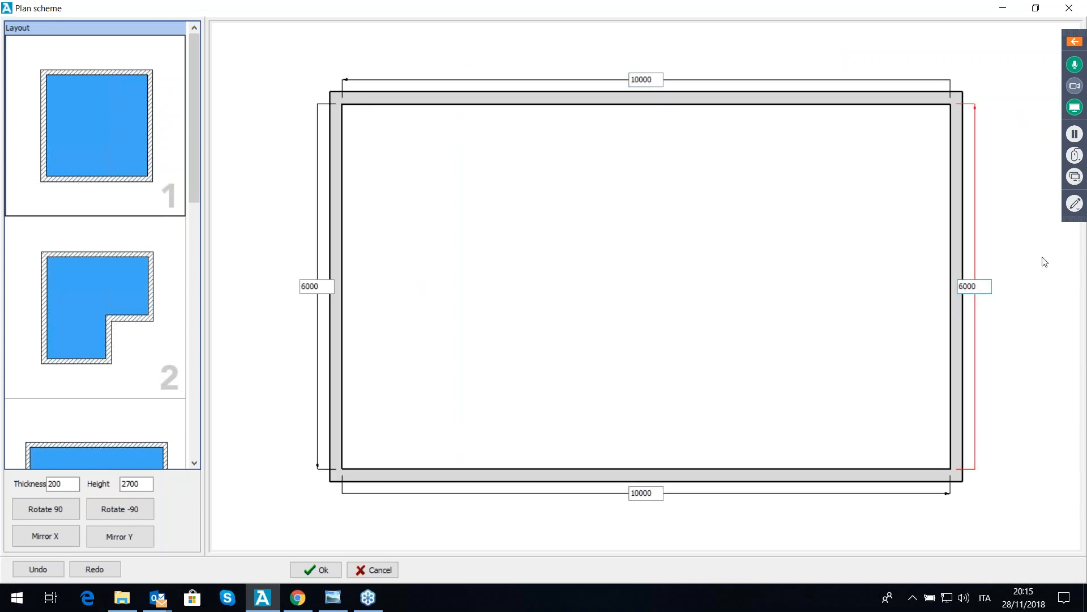
left_click_drag(72, 486, 48, 486)
type("250")
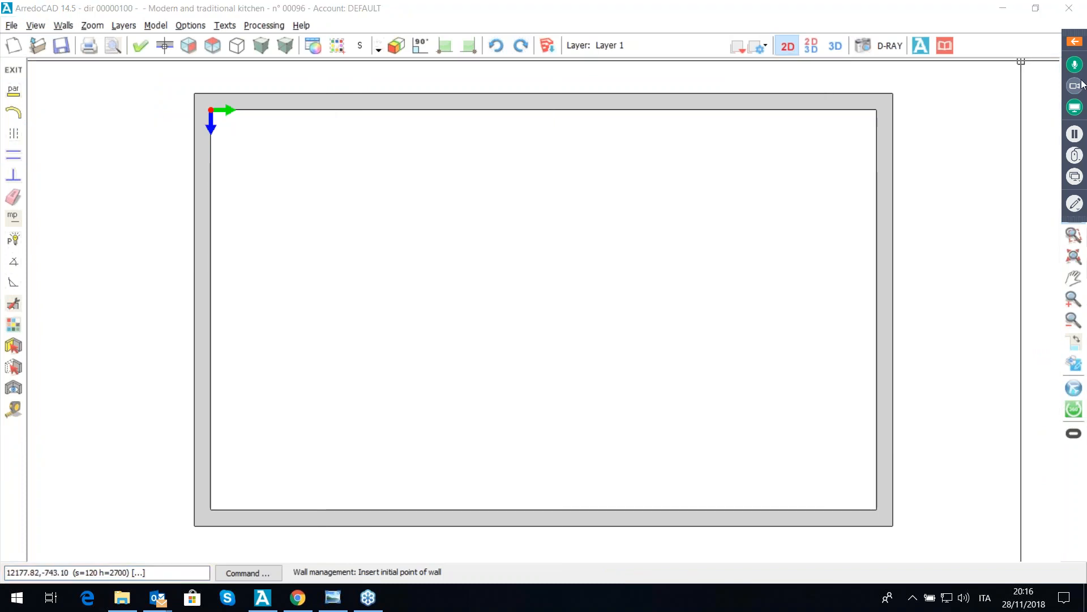
Step: Try to draw a partition wall from the room's upper wall using a distance of 4000 mm
left_click(1075, 159)
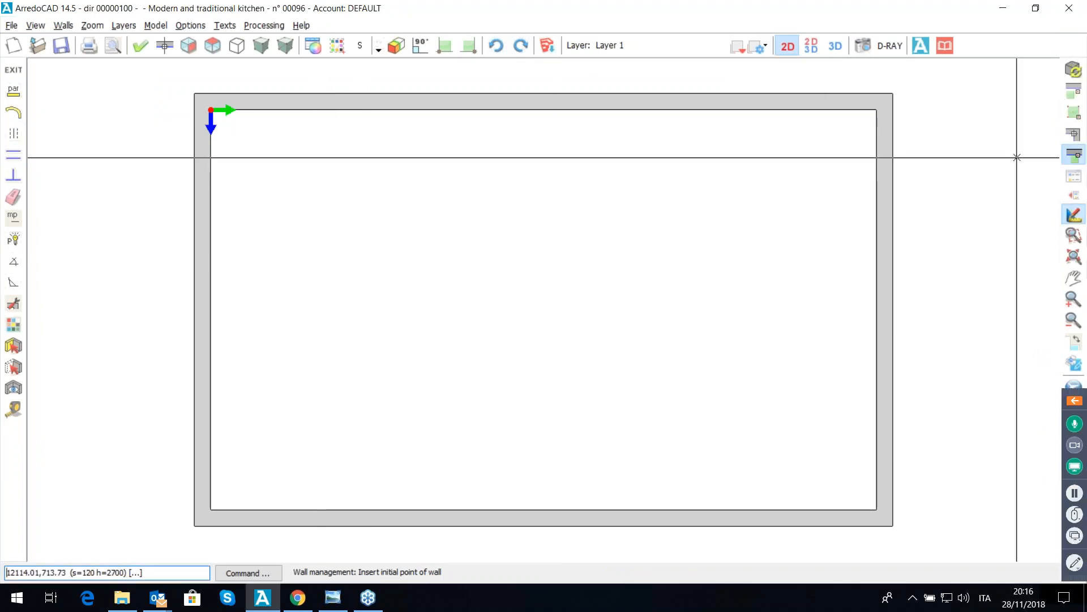
left_click(777, 112)
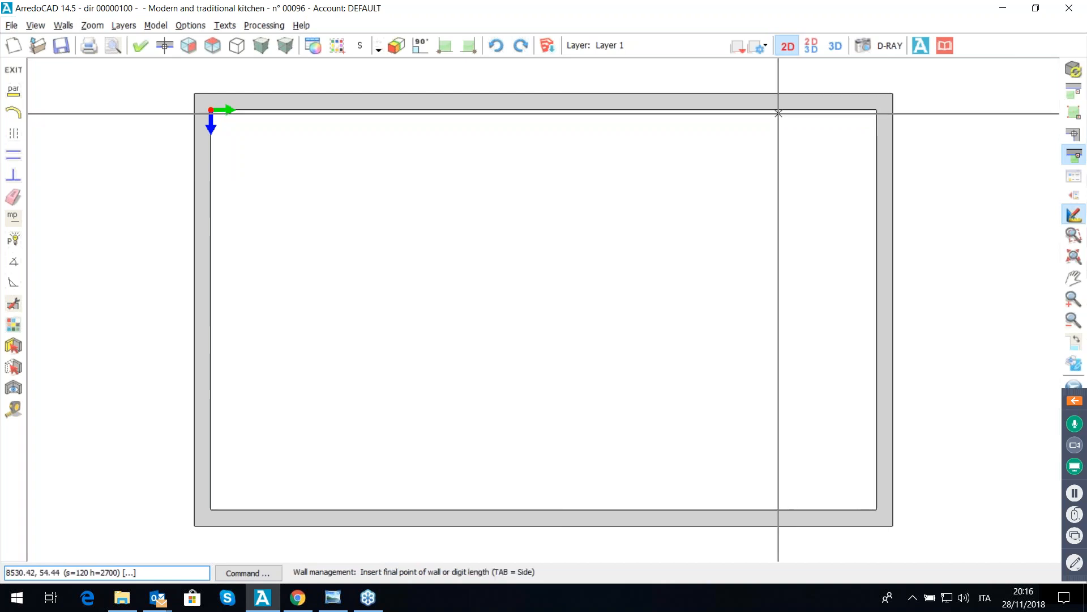
key("space")
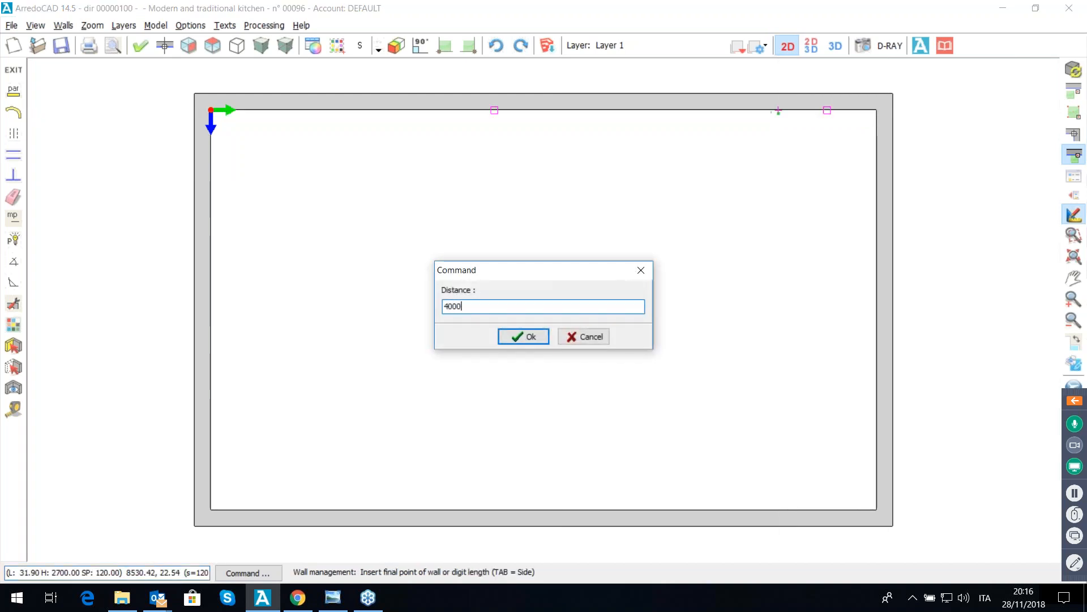
key("Return")
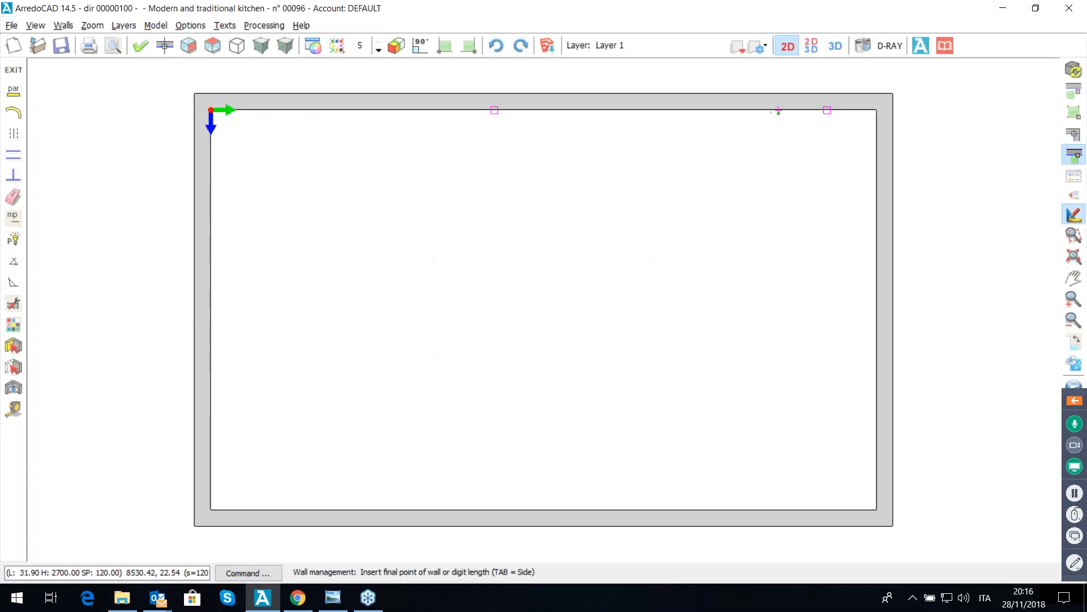
right_click(625, 236)
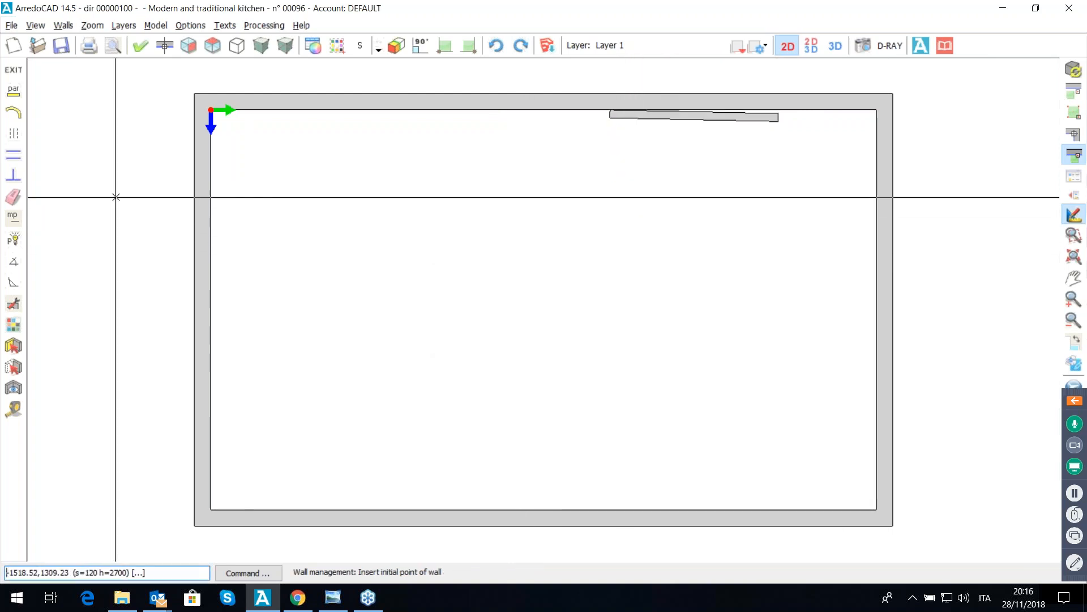
Step: Delete the slanted partition wall drawn along the room's upper wall
left_click(13, 198)
left_click(666, 118)
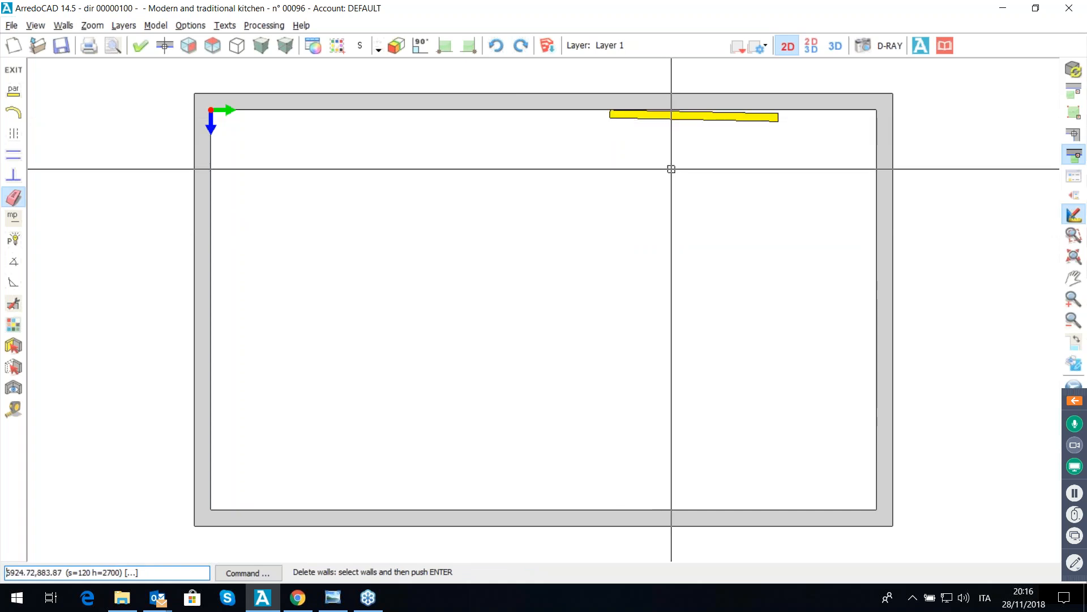
key("Return")
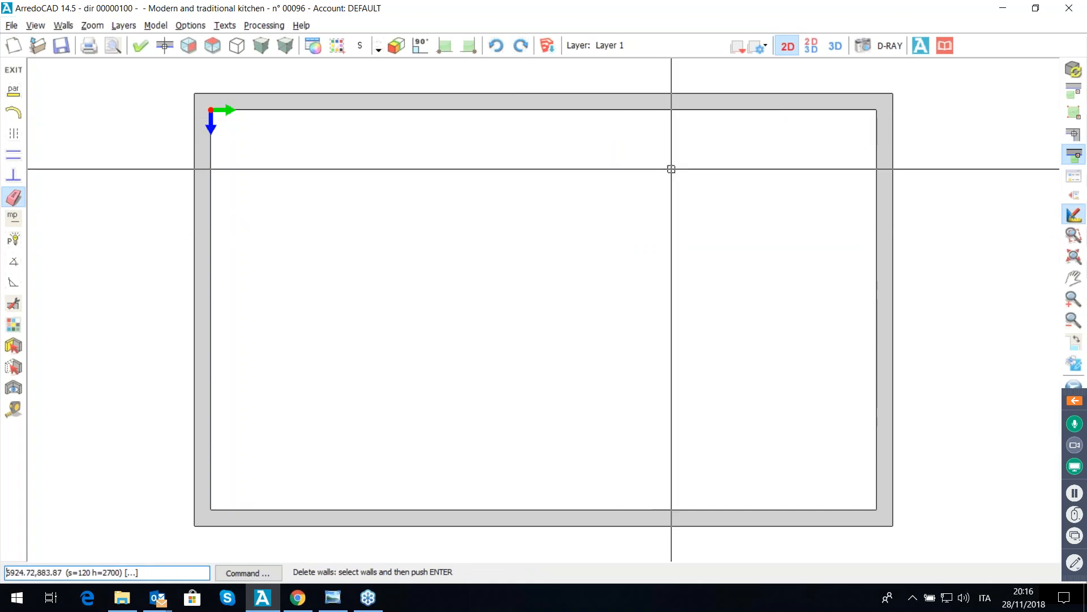
key("Escape")
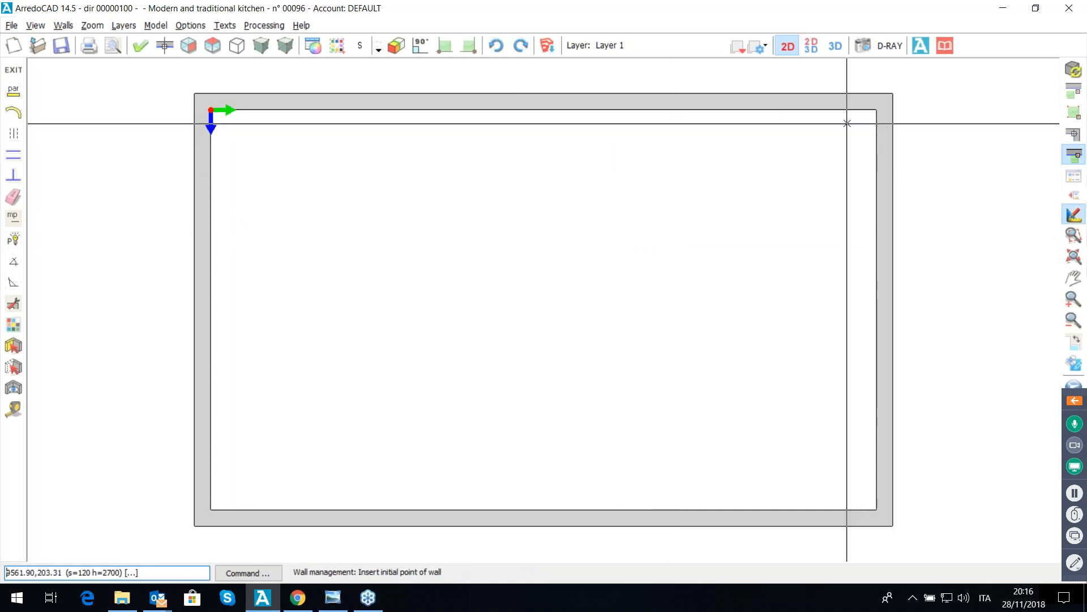
left_click(814, 111)
key("Escape")
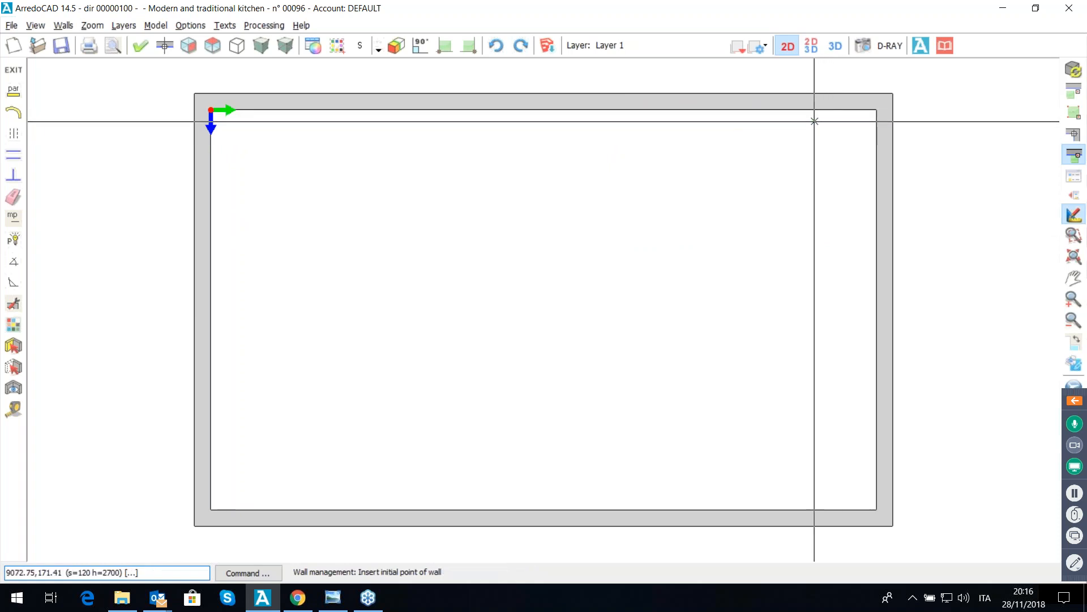
Step: Draw an orthogonal partition wall from the upper to the lower wall, starting 4000 mm from the upper wall's right end
right_click(806, 110)
left_click(838, 112)
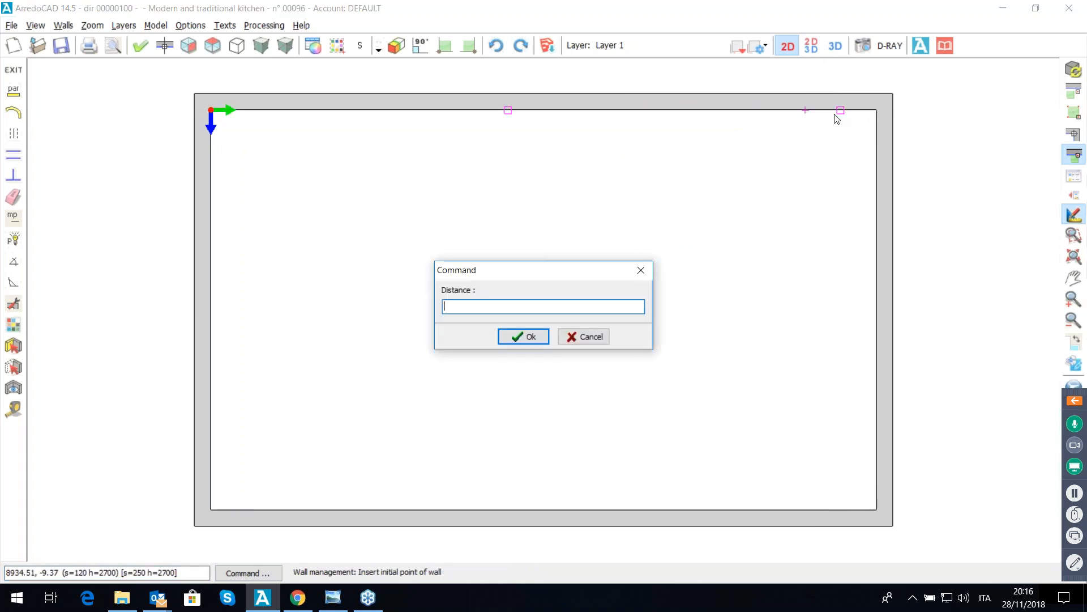
type("4000")
key("Return")
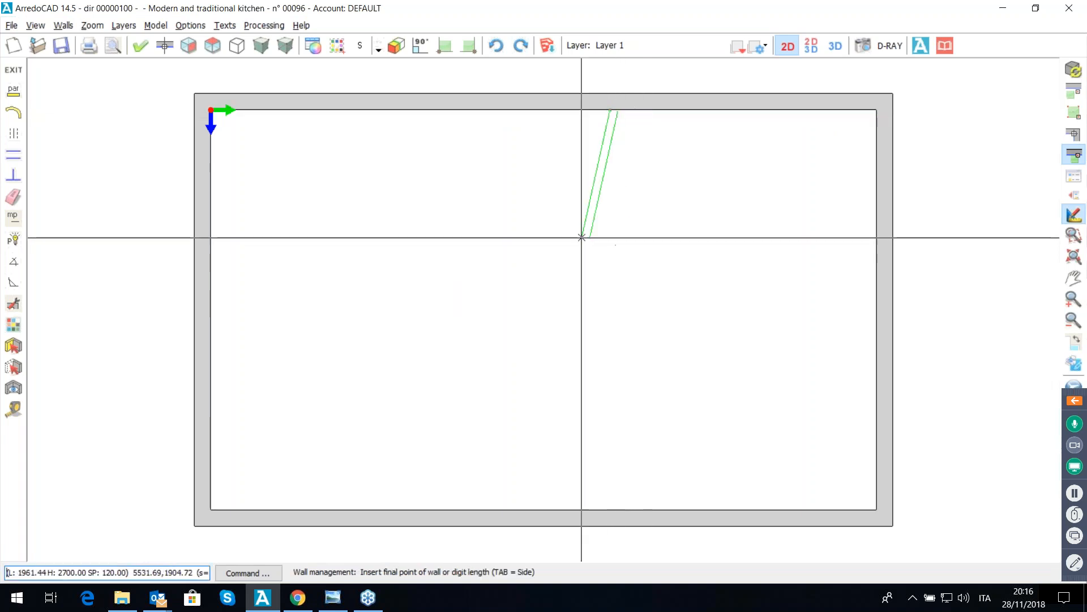
left_click(420, 45)
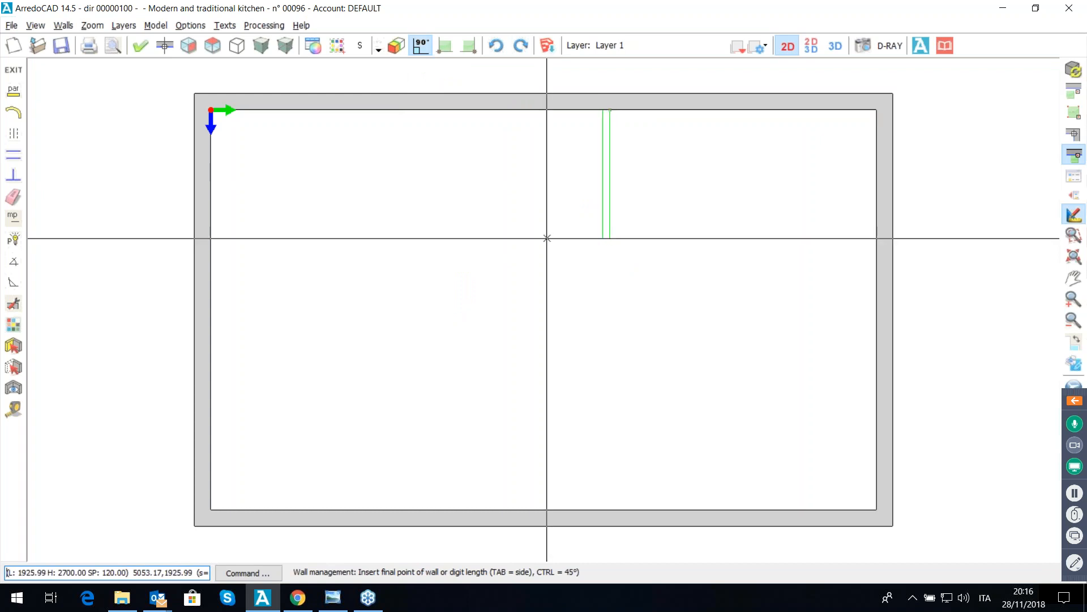
left_click(601, 515)
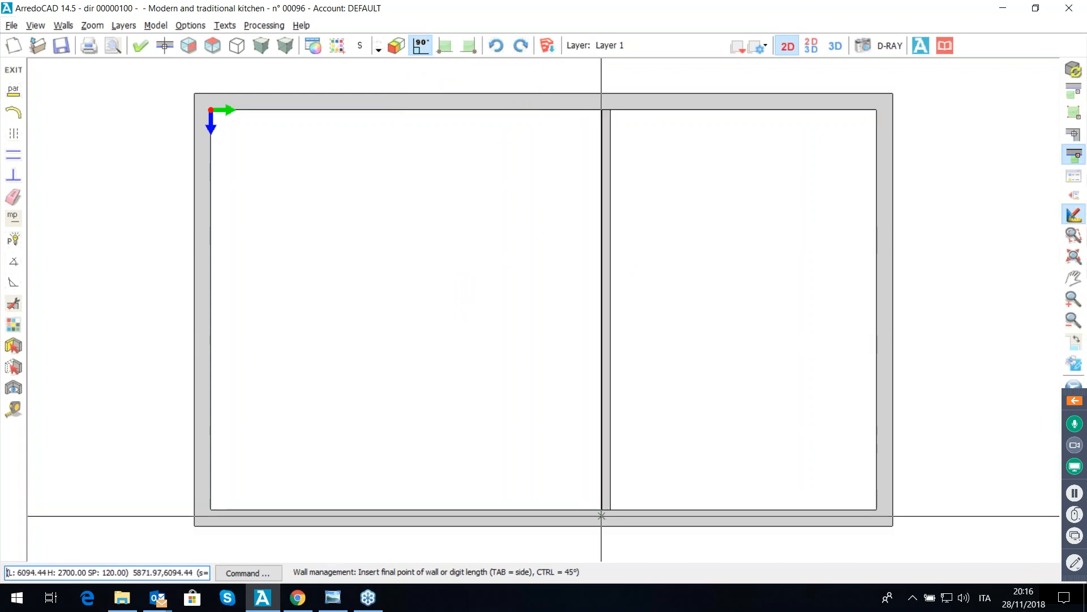
right_click(495, 339)
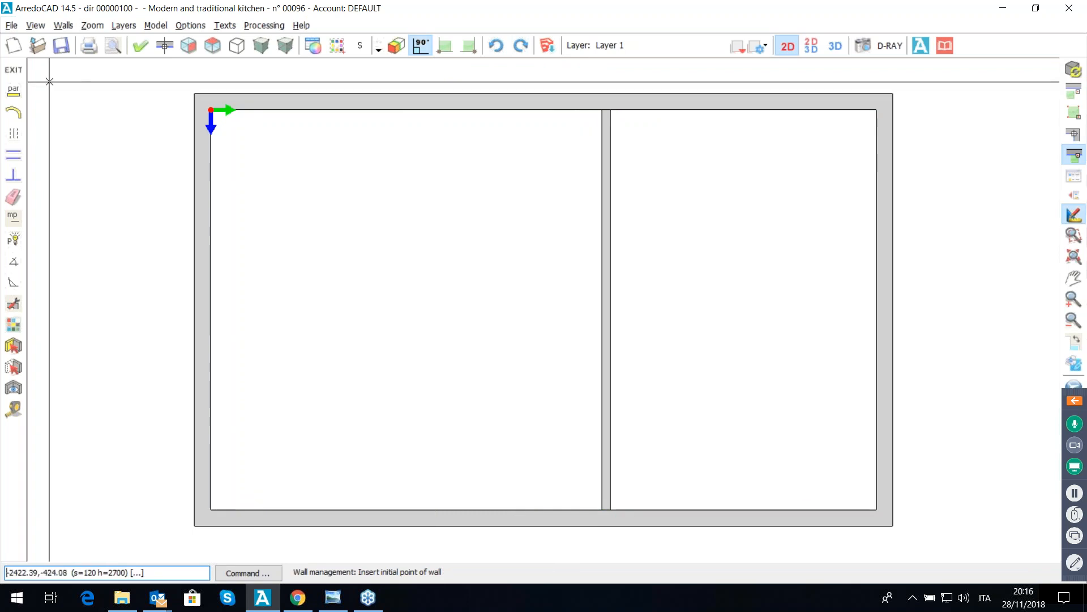
right_click(319, 201)
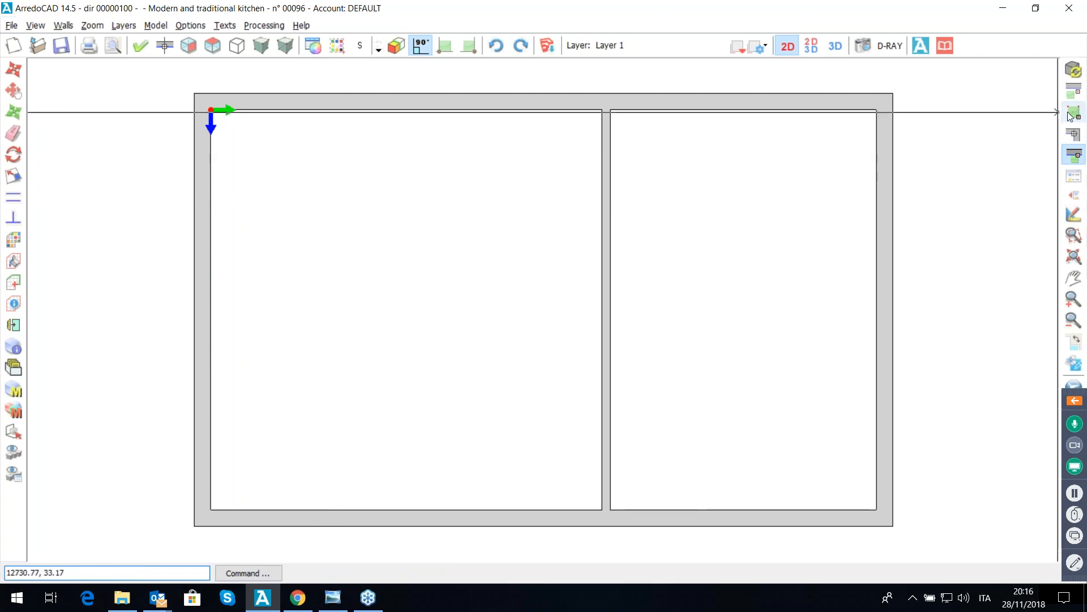
Step: Browse the door categories in the shared accessories and choose Armored Door Cm 120 Rh for insertion
left_click(1070, 197)
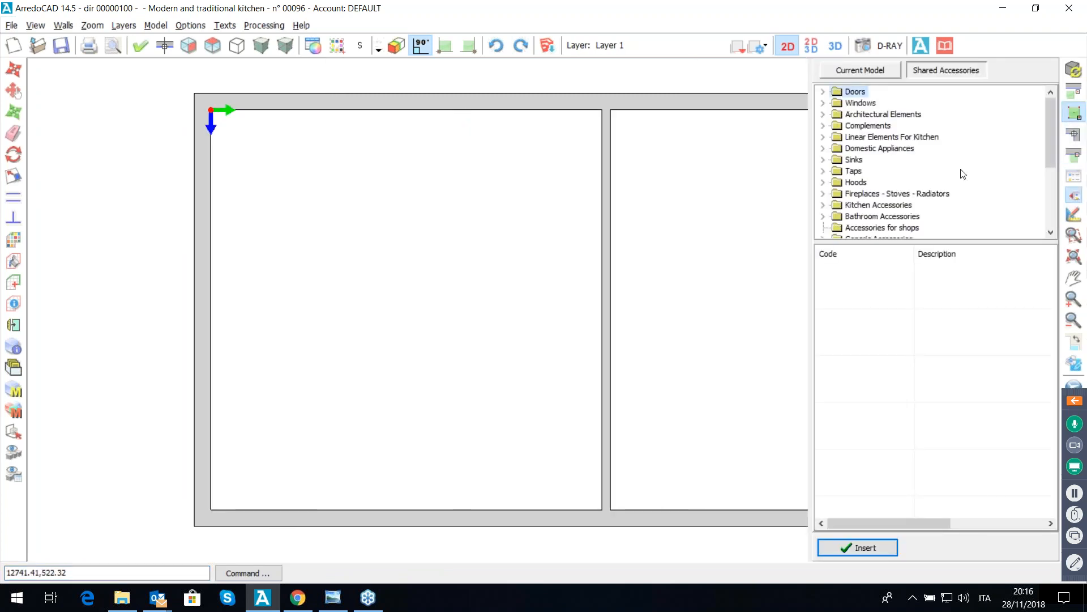
left_click(823, 92)
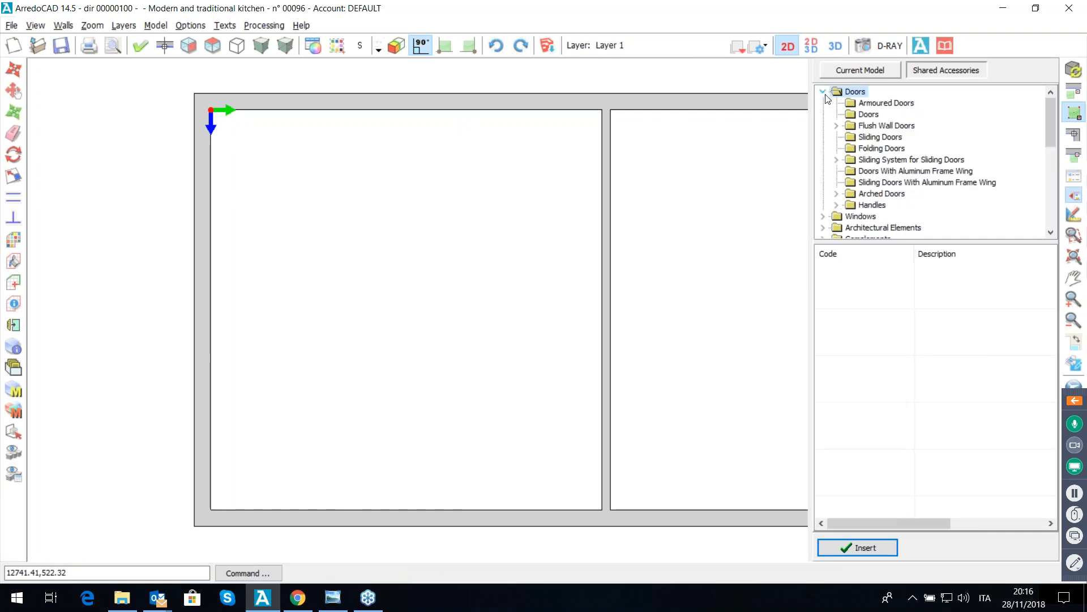
left_click(868, 115)
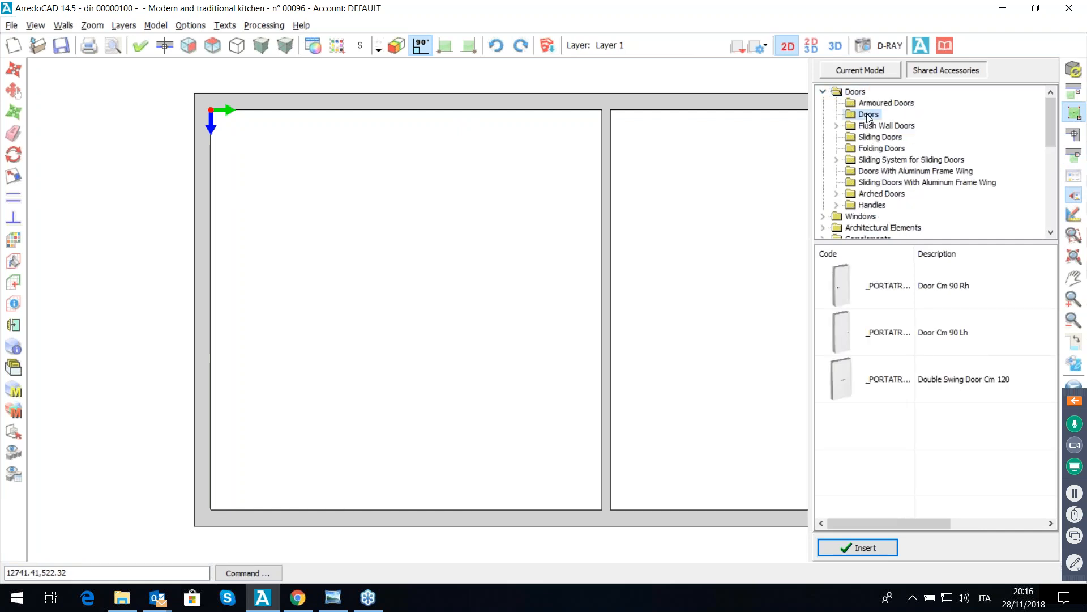
left_click(881, 139)
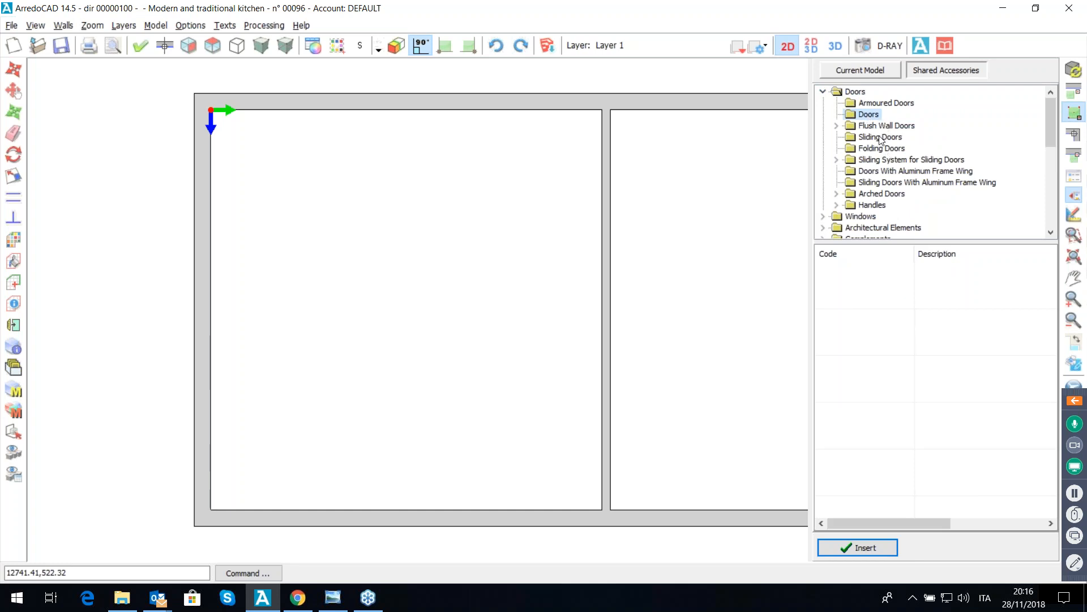
key("Down")
left_click(875, 103)
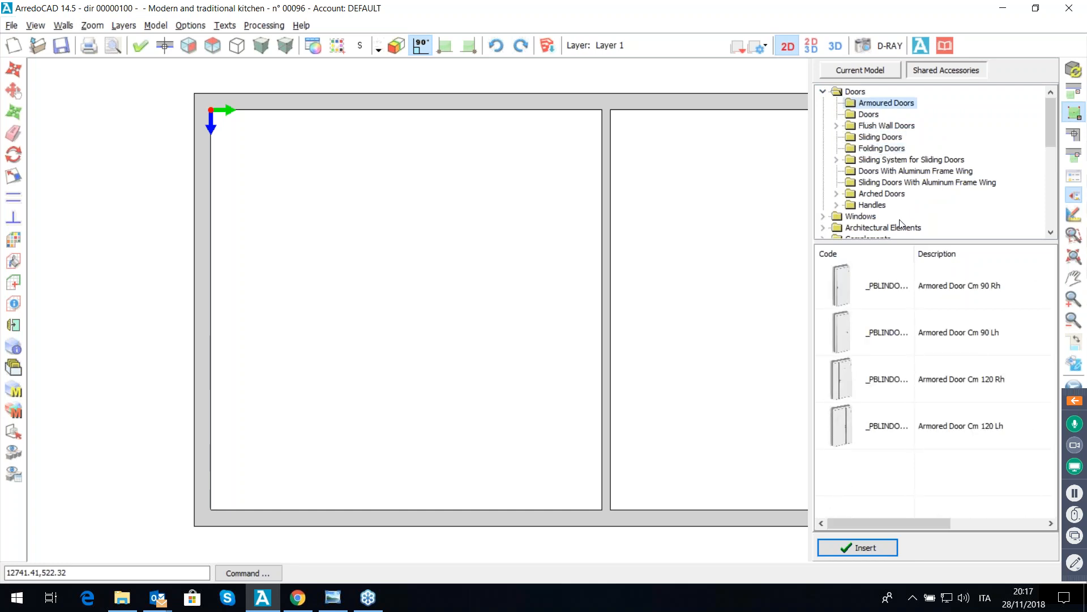
left_click(902, 307)
double_click(934, 379)
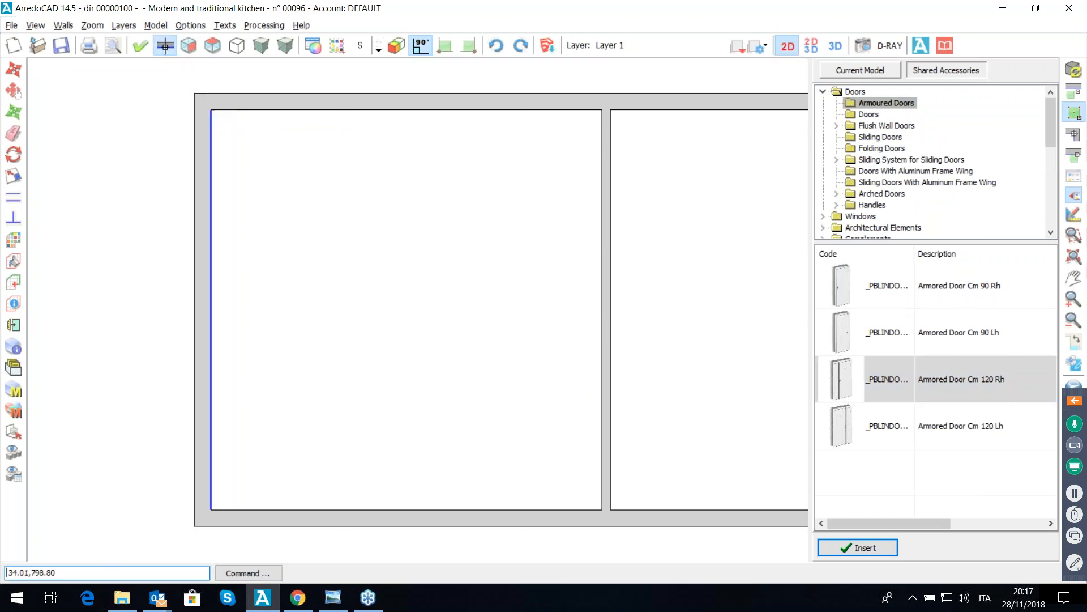
Step: Place the armoured door on the room's left wall, about 2110 mm from the wall's left end in elevation
left_click(211, 165)
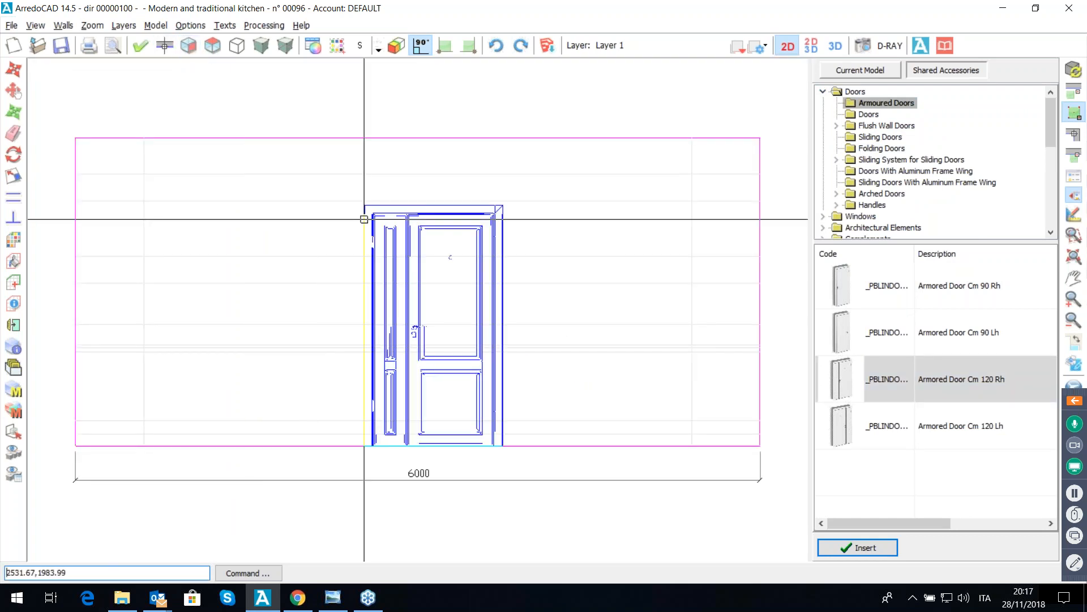
left_click(316, 214)
left_click(372, 211)
left_click(371, 221)
left_click(369, 229)
left_click(377, 423)
Step: Configure the armoured door with interior opening, internal alignment and an SX distance of 2000 mm, and check its graphics options
left_click(623, 241)
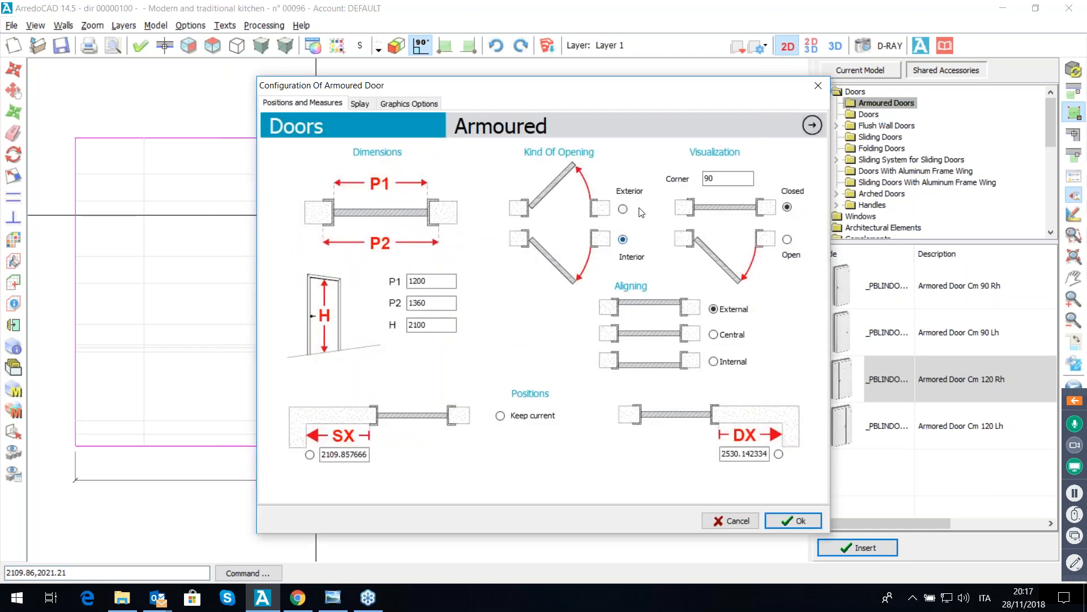
left_click(714, 335)
left_click(715, 362)
left_click(309, 455)
double_click(333, 453)
type("2000")
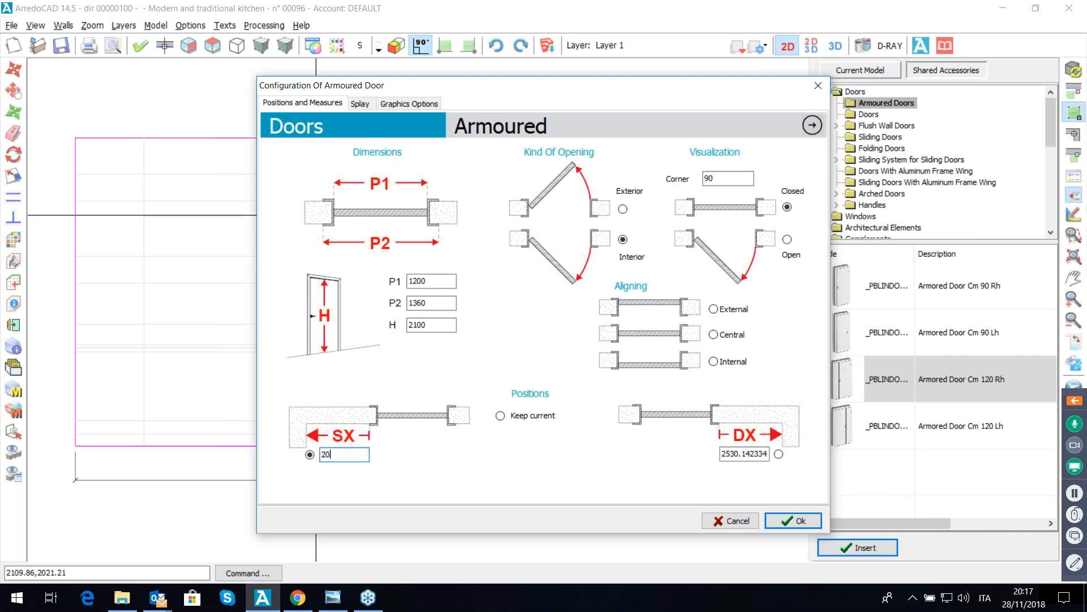
left_click(406, 104)
left_click(783, 520)
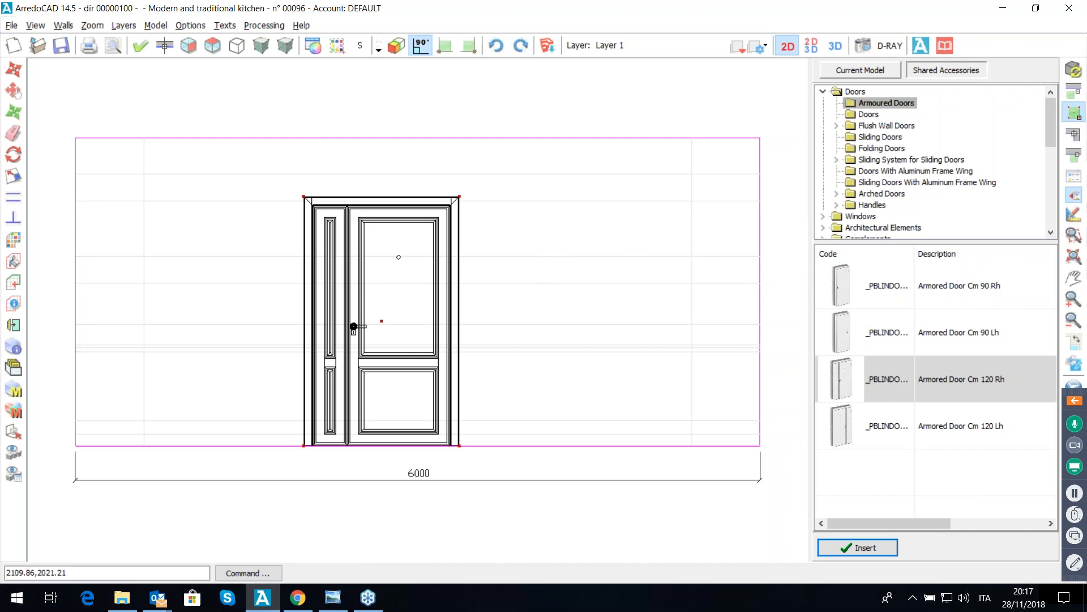
Step: Choose a three-door external wall sliding door with double ceiling-mounted rail and place it about 2520 mm from the partition wall's left end
left_click(837, 160)
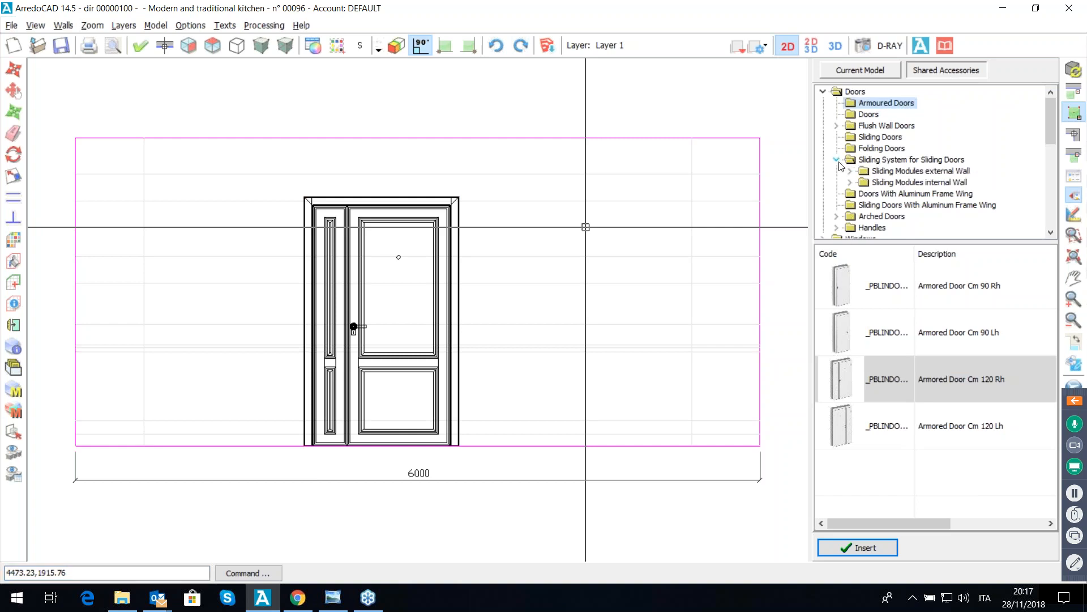
left_click(849, 172)
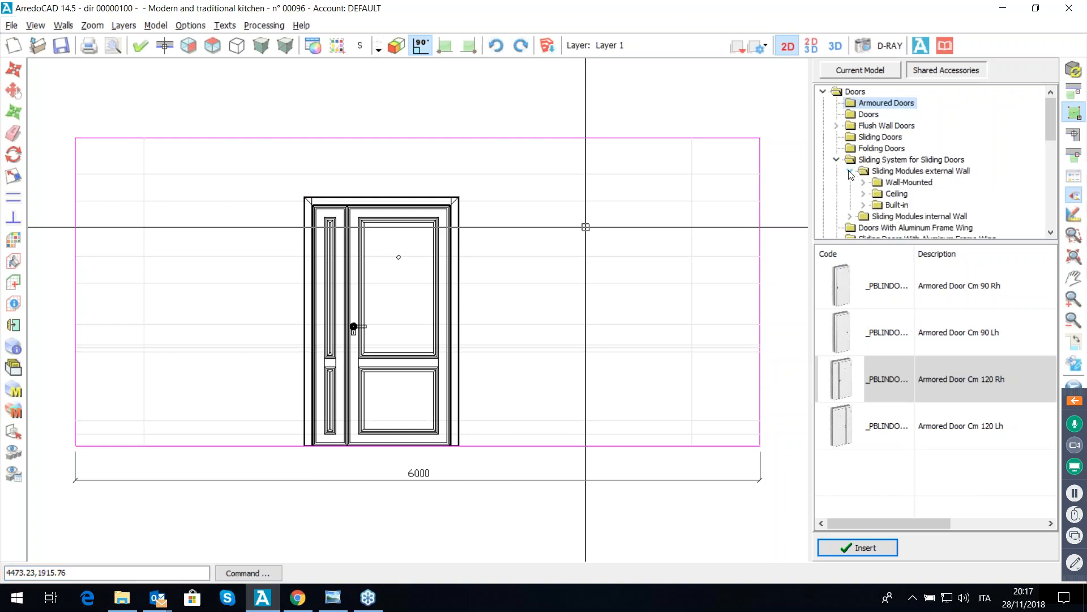
left_click(864, 194)
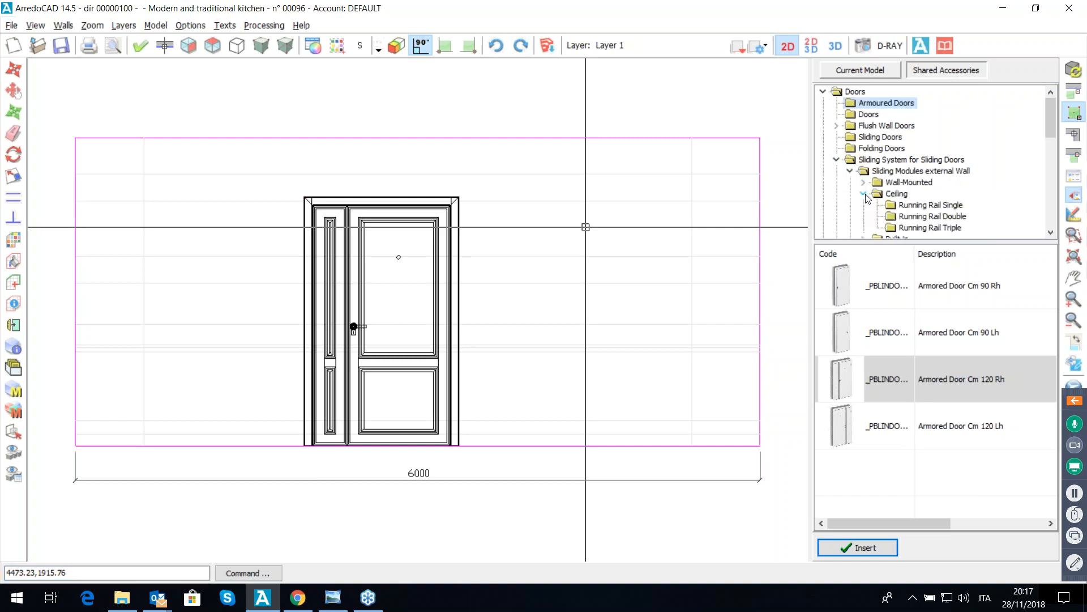
left_click(921, 216)
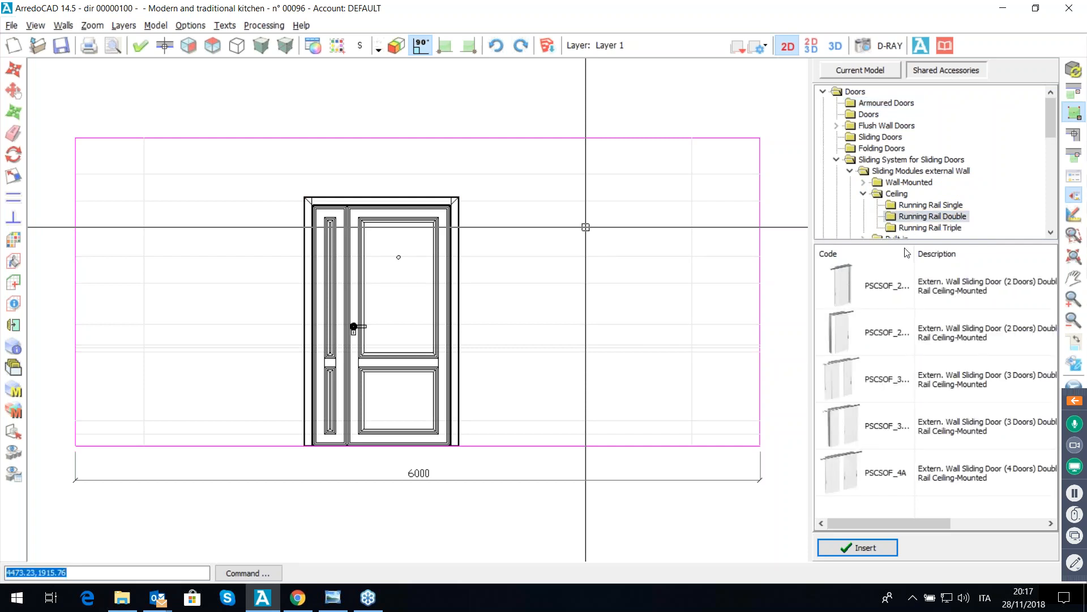
double_click(902, 382)
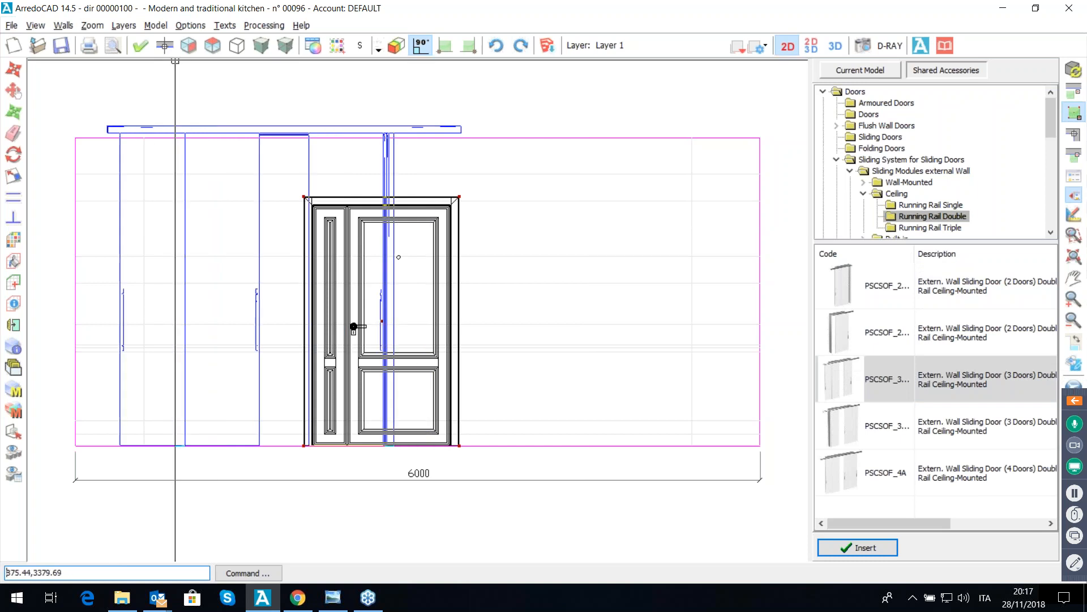
left_click(491, 271)
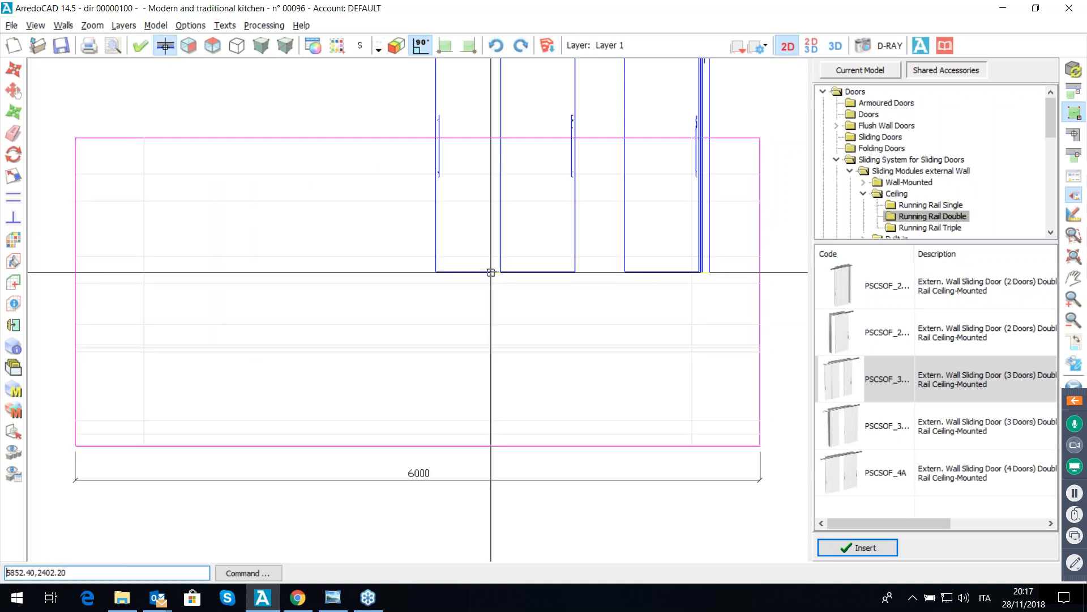
left_click(362, 304)
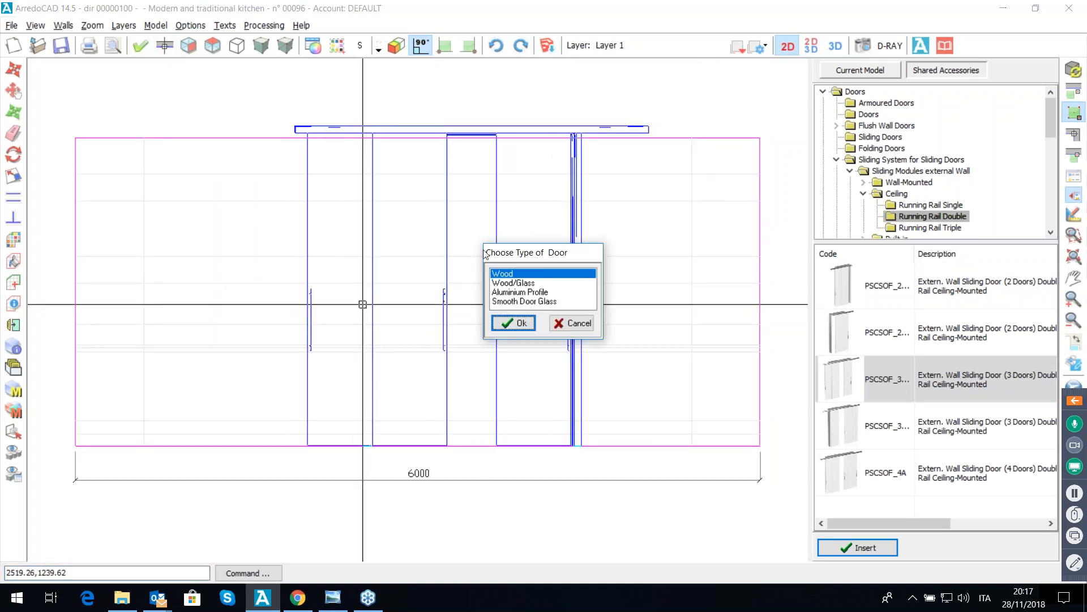
Step: Configure the sliding door as Wood/Glass with 7 panels, keeping its current position
left_click(504, 286)
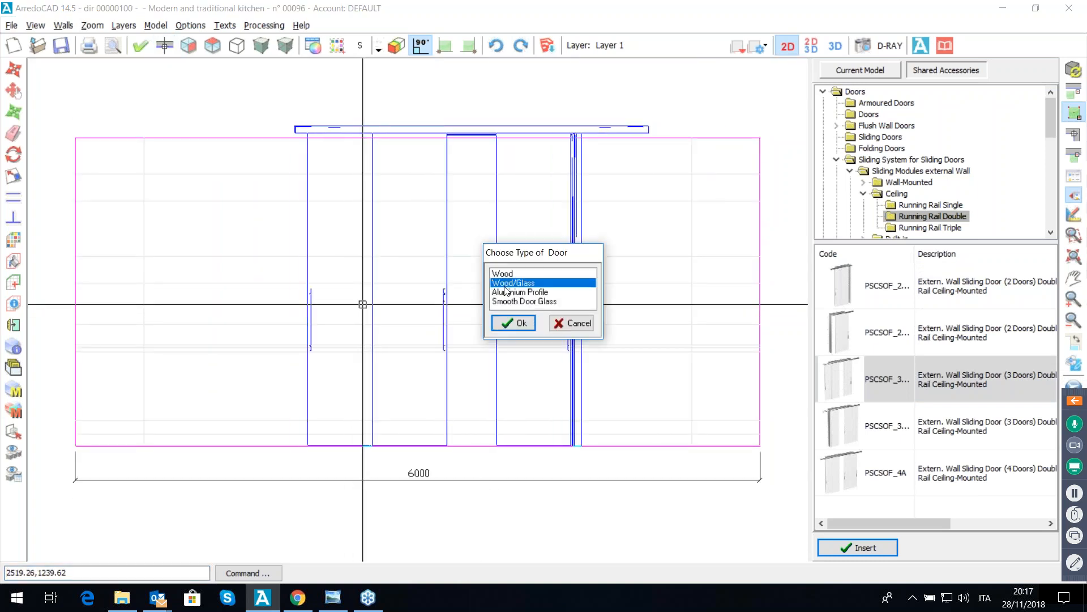
left_click(514, 324)
left_click(380, 130)
left_click(375, 121)
left_click(335, 460)
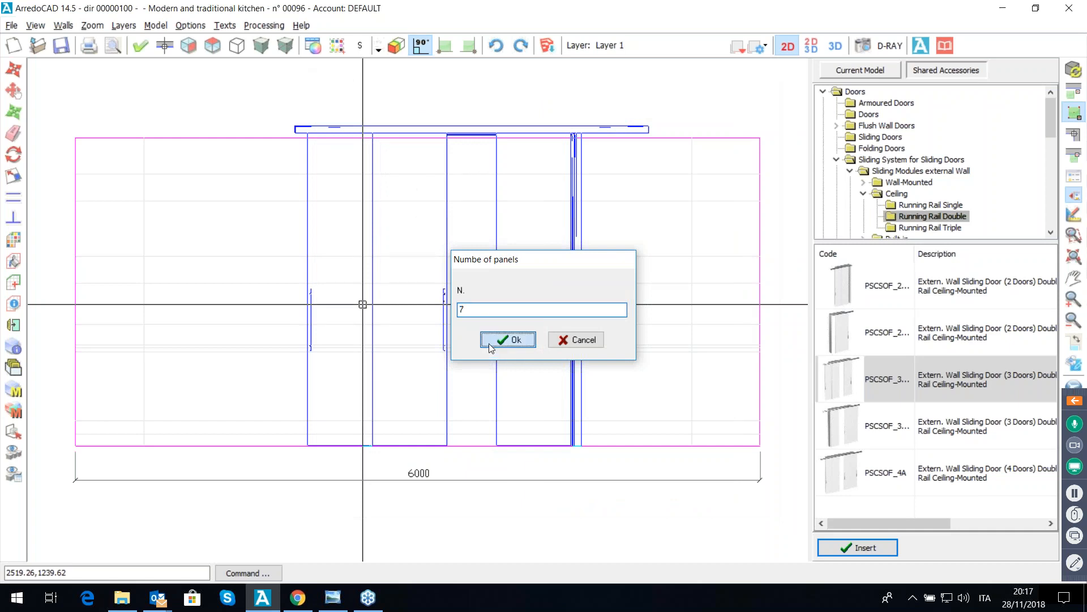
left_click(488, 344)
left_click(343, 175)
left_click(343, 193)
left_click(356, 444)
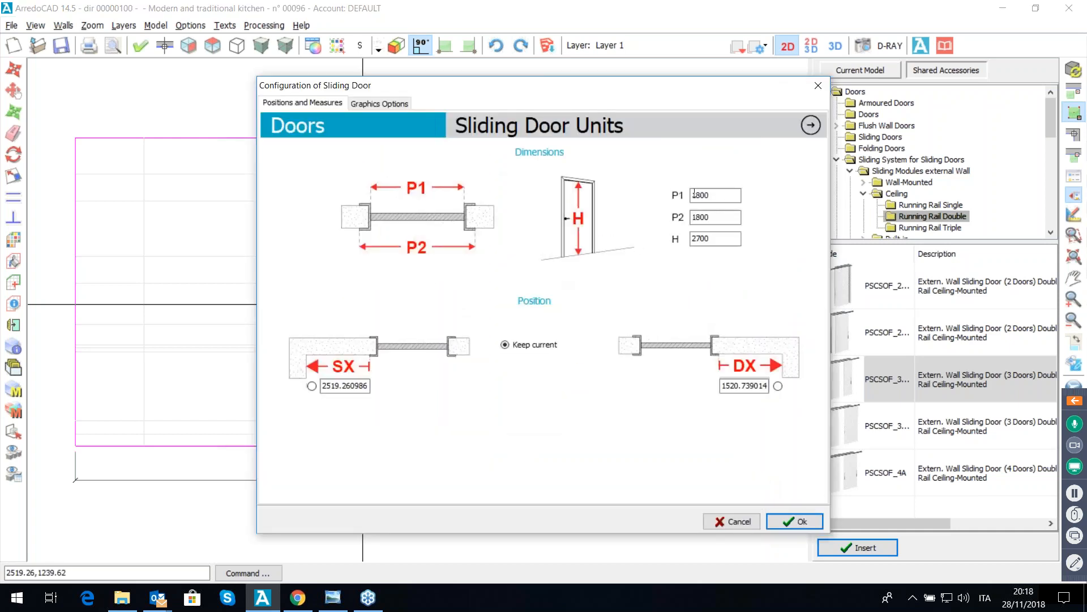
left_click(779, 518)
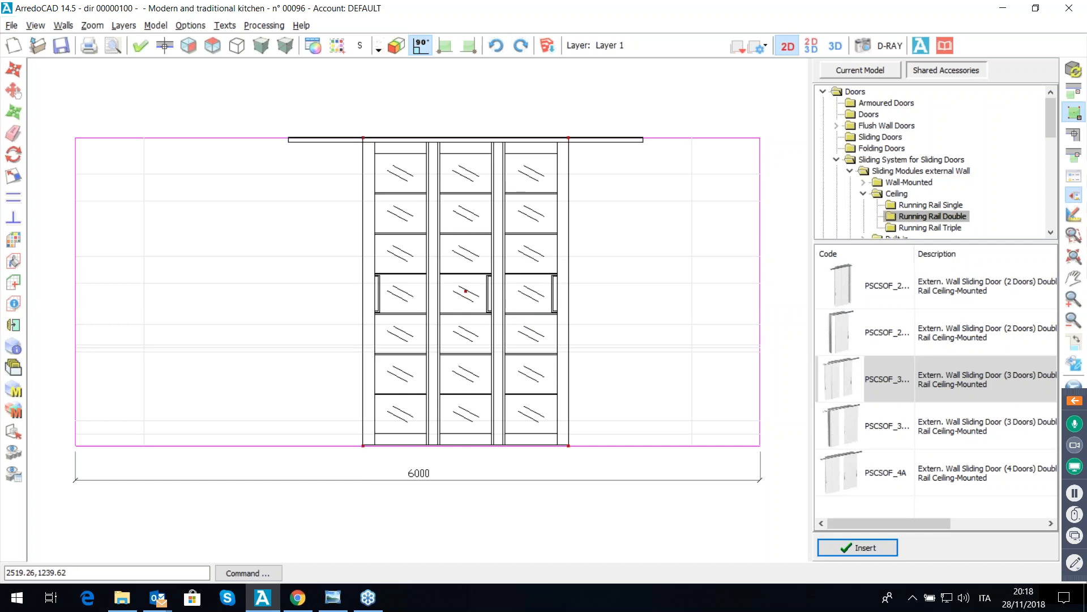
key("Escape")
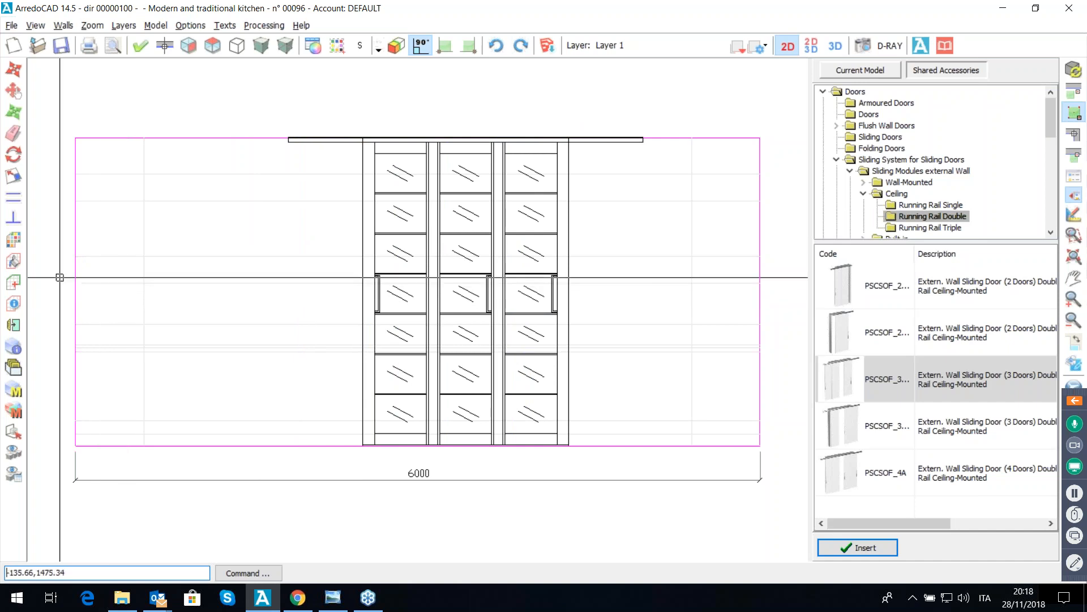
Step: Set the sliding door's opening to 900 mm
left_click(16, 405)
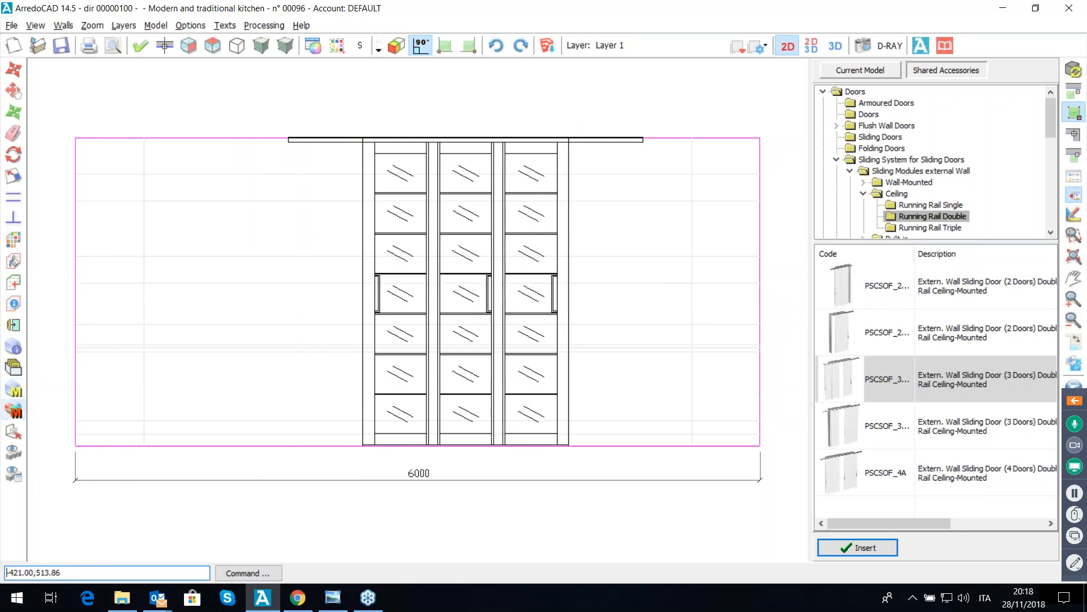
left_click(428, 328)
left_click(515, 306)
left_click(517, 337)
type("900")
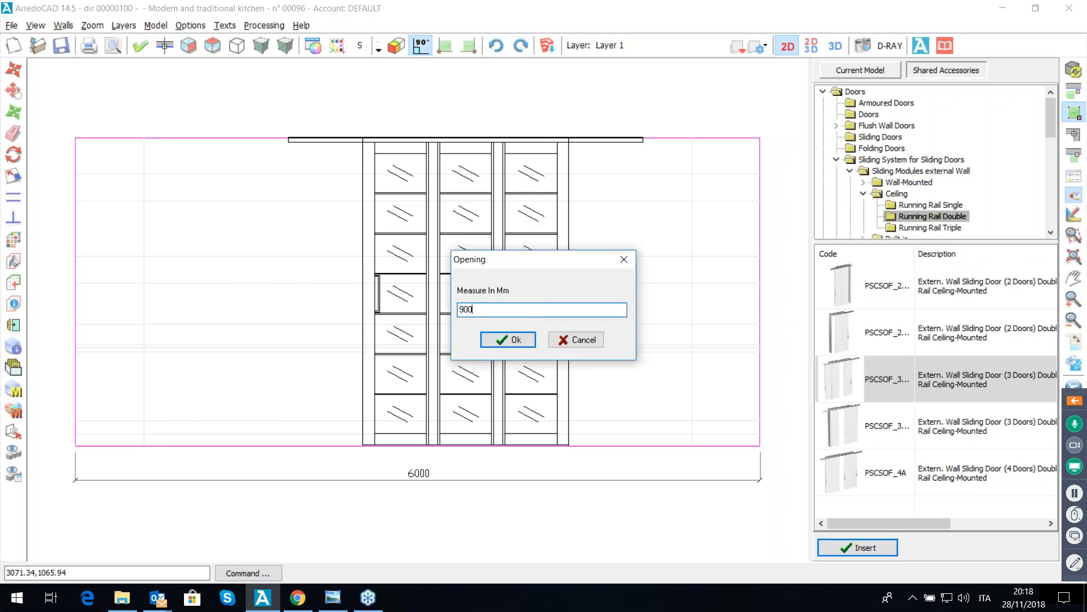
key("Return")
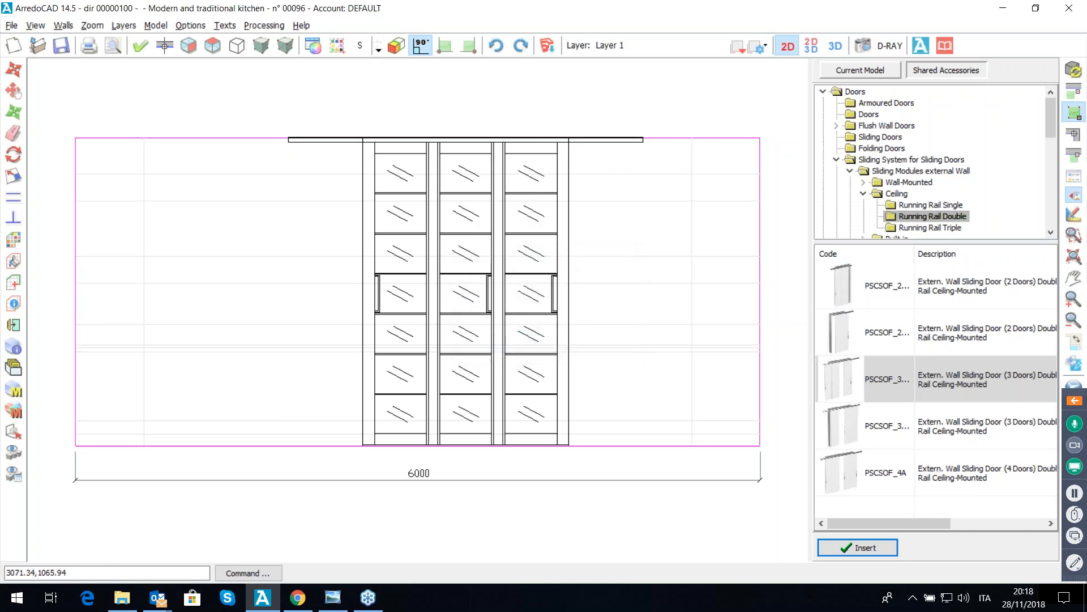
Step: Open the elevation of the larger room's lower wall and choose the French Window with 3 Sliding Doors for insertion
left_click(165, 45)
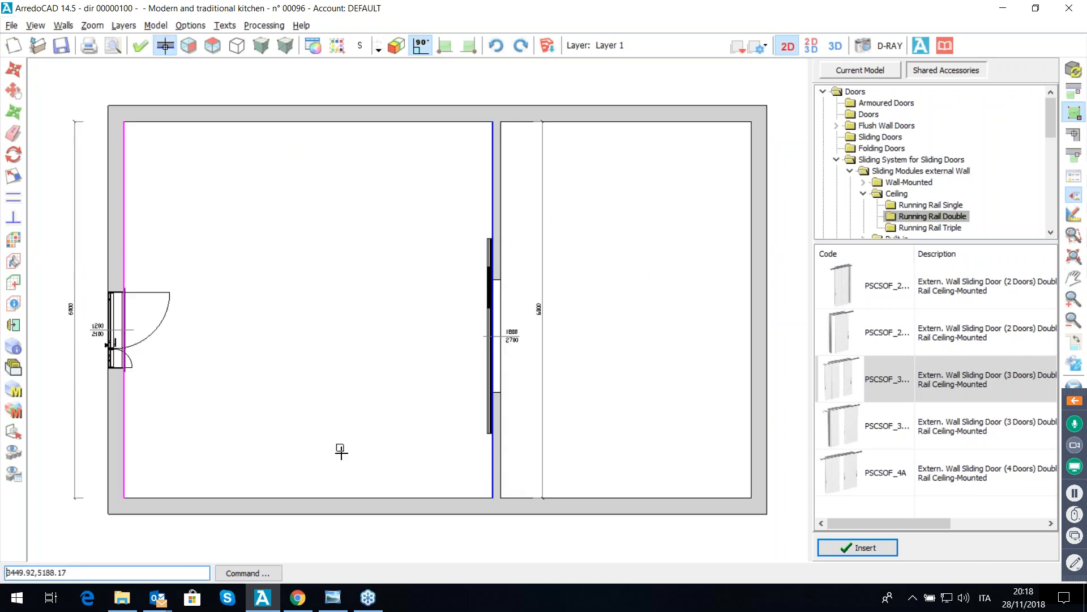
left_click(352, 492)
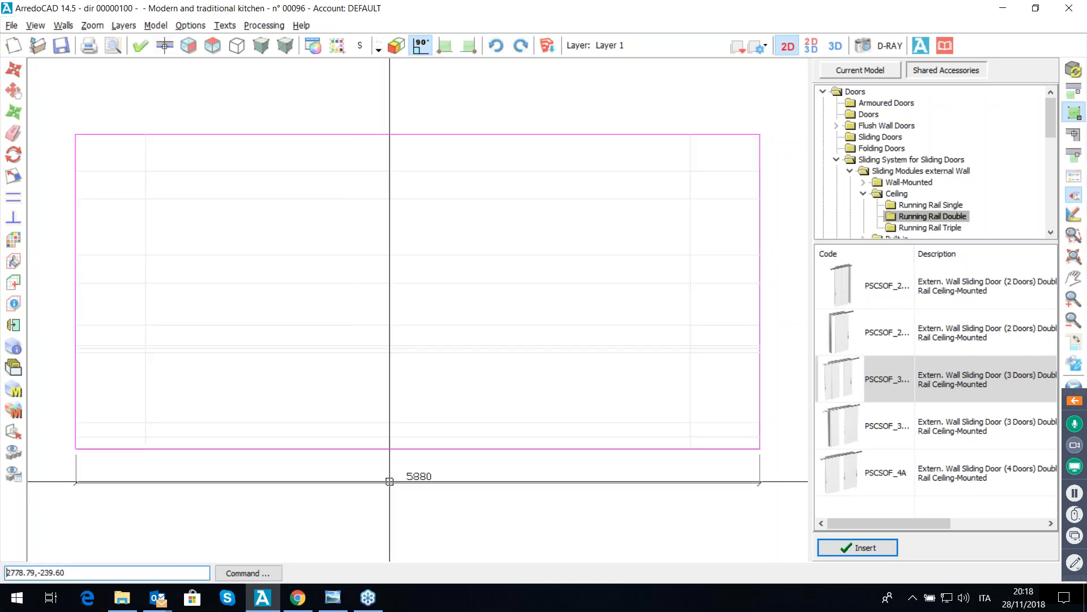
left_click(823, 92)
left_click(830, 105)
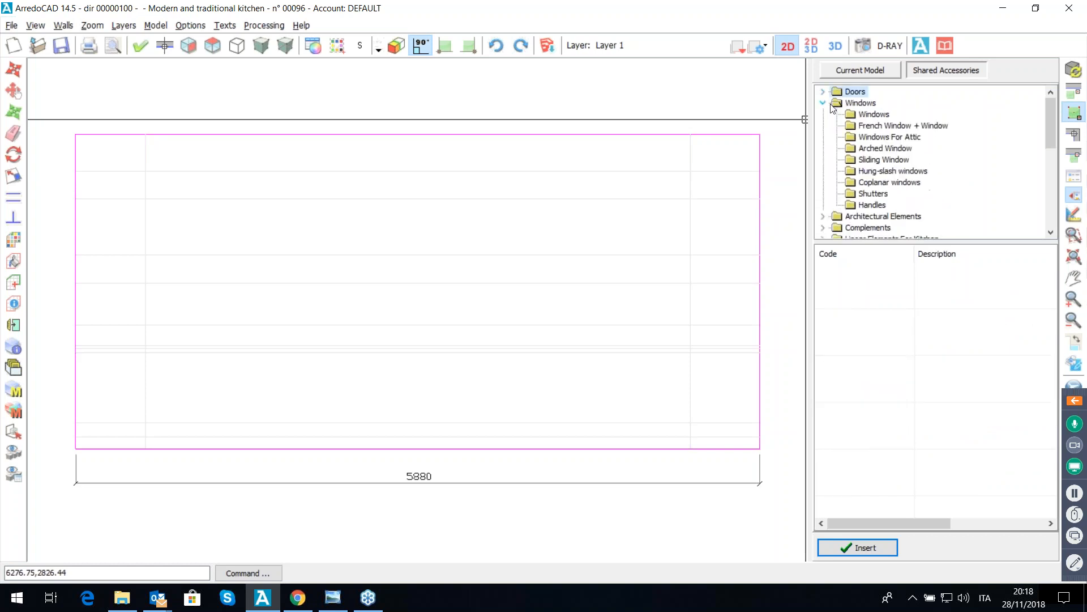
left_click(878, 116)
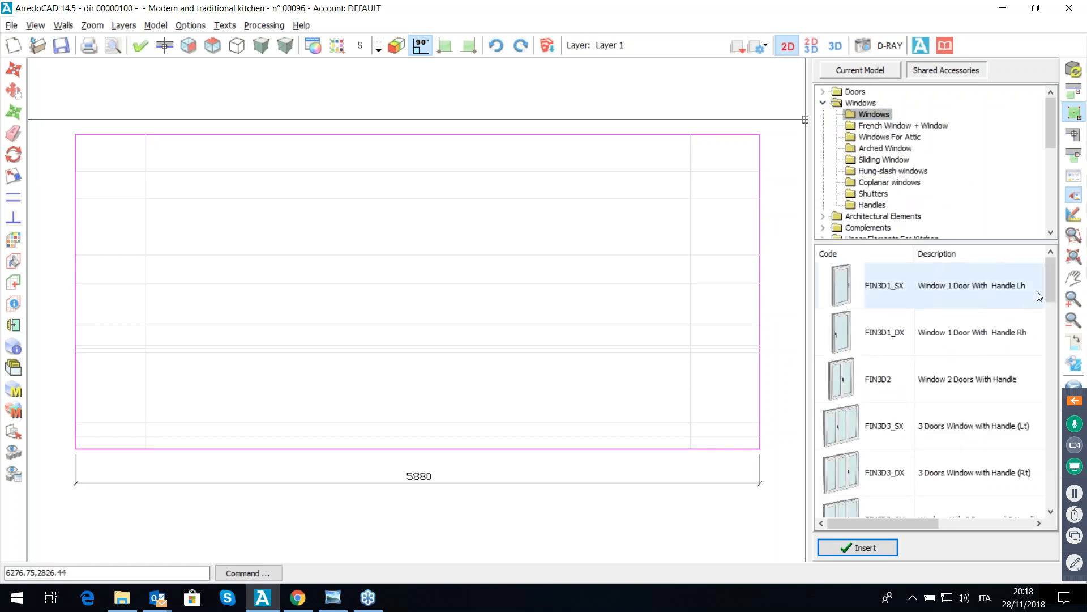
left_click_drag(1048, 284, 1057, 349)
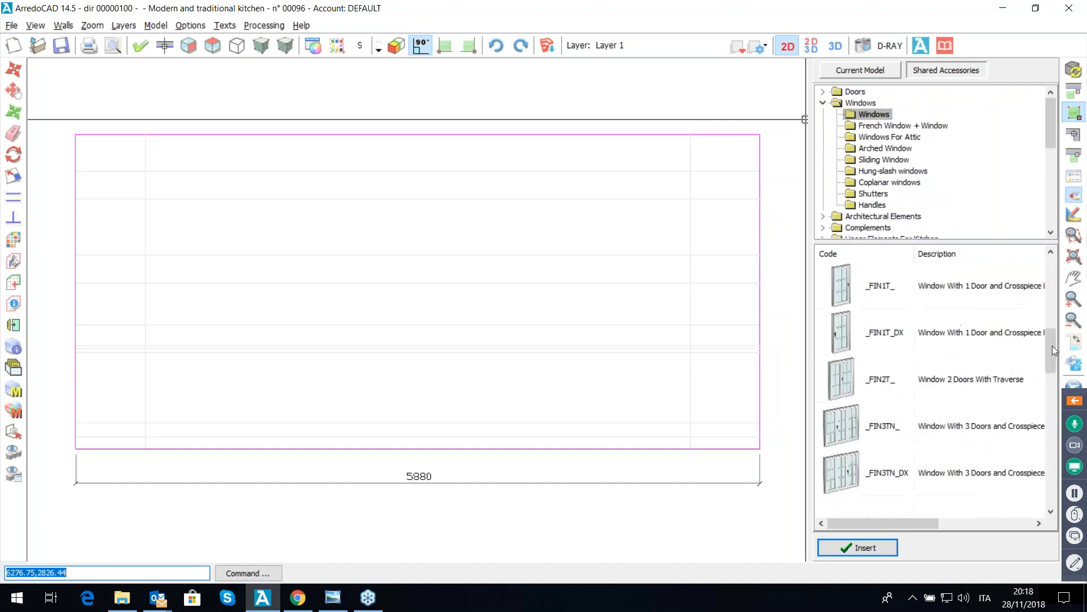
left_click(889, 127)
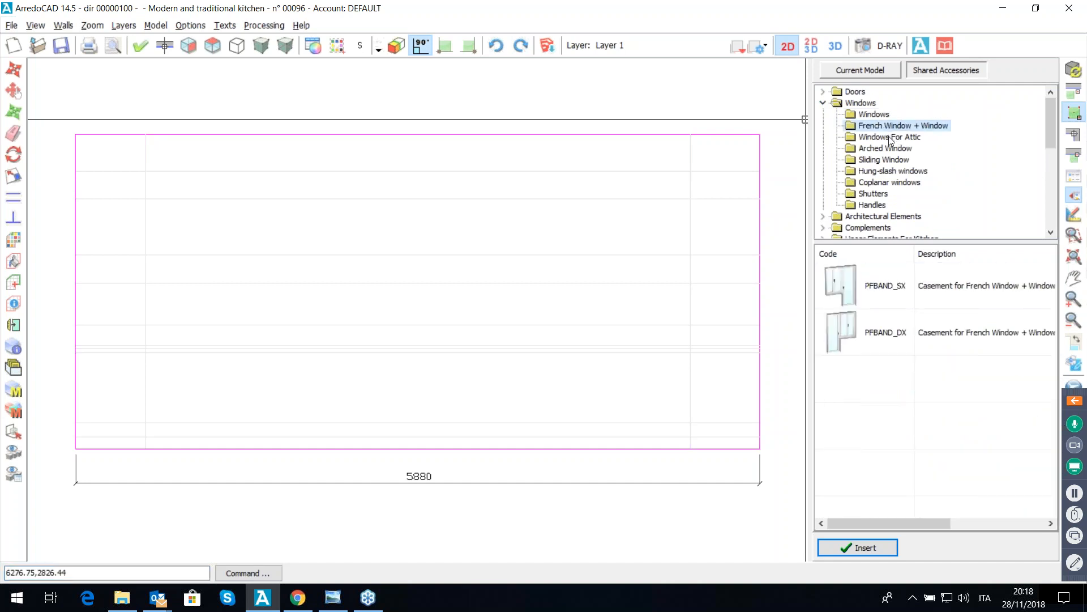
left_click(890, 138)
left_click(894, 172)
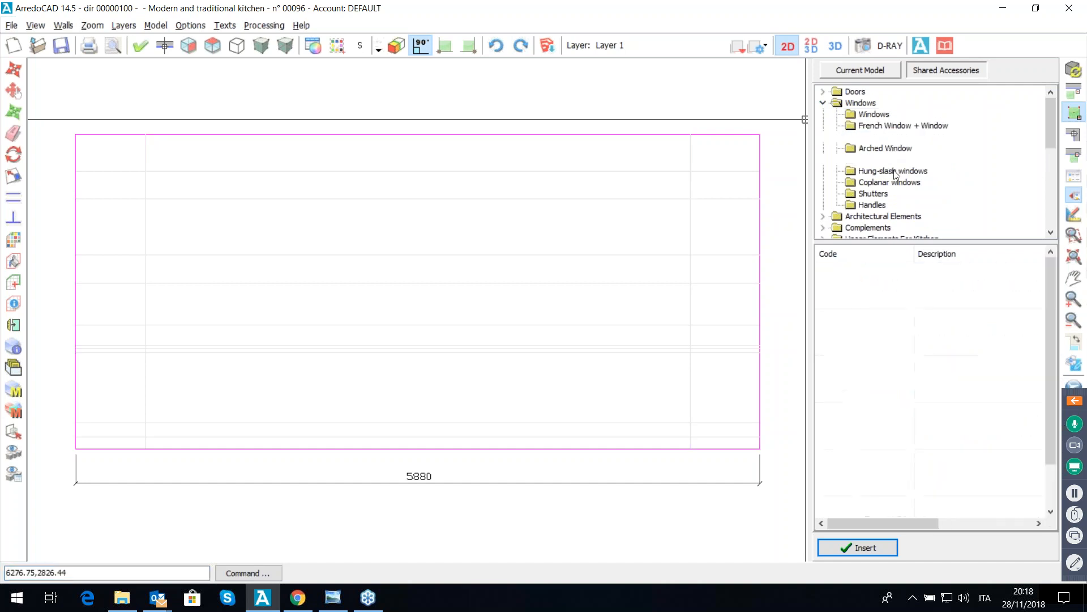
left_click(901, 416)
scroll(900, 420, "down", 1)
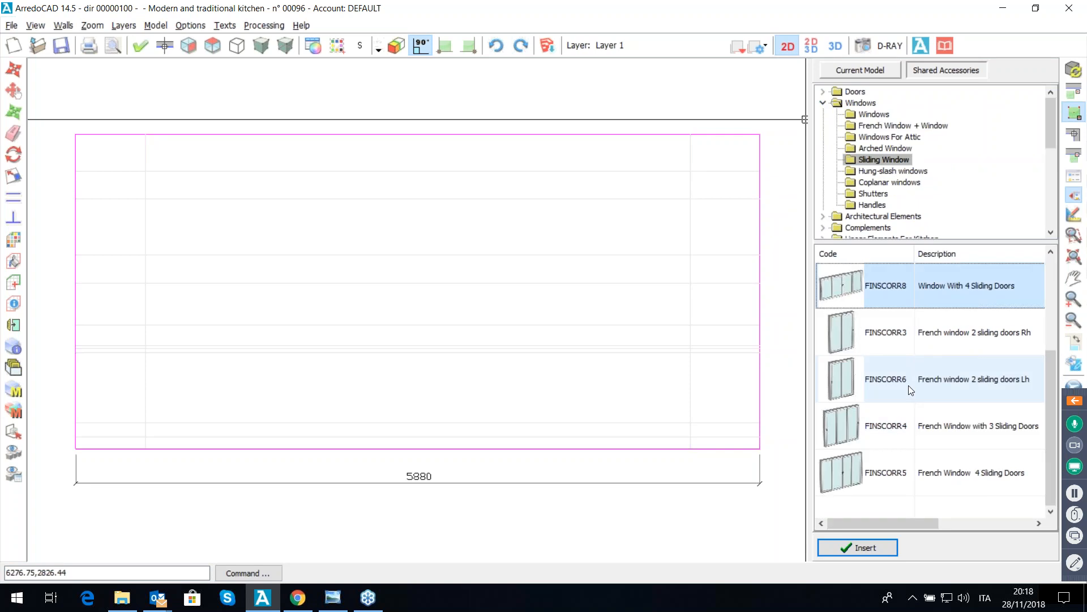
double_click(896, 430)
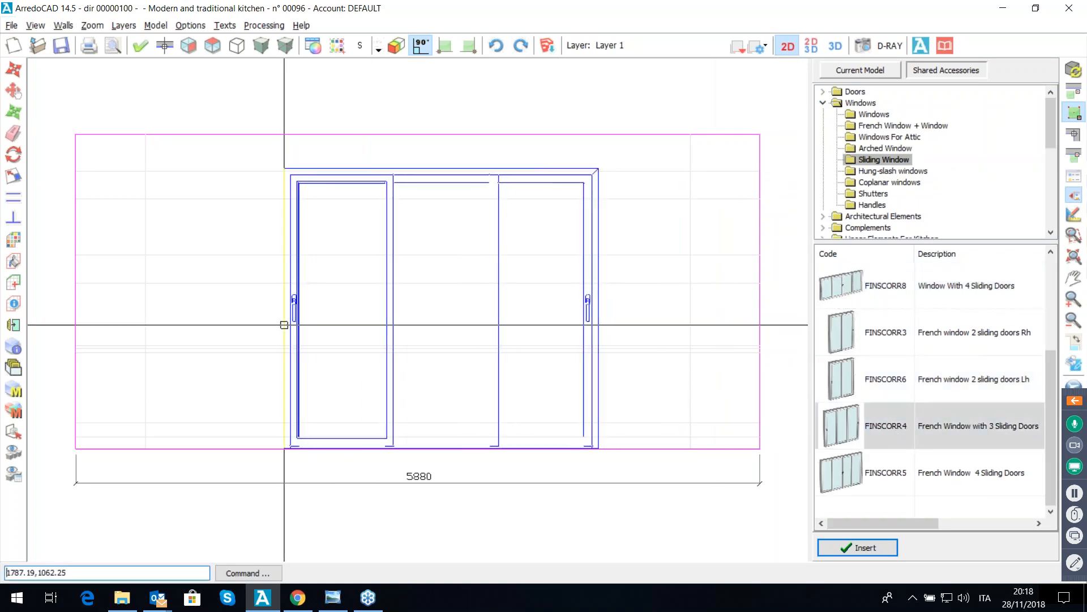
Step: Place the French window about 1790 mm from the wall's left end, with internal structure position and a threshold
left_click(285, 324)
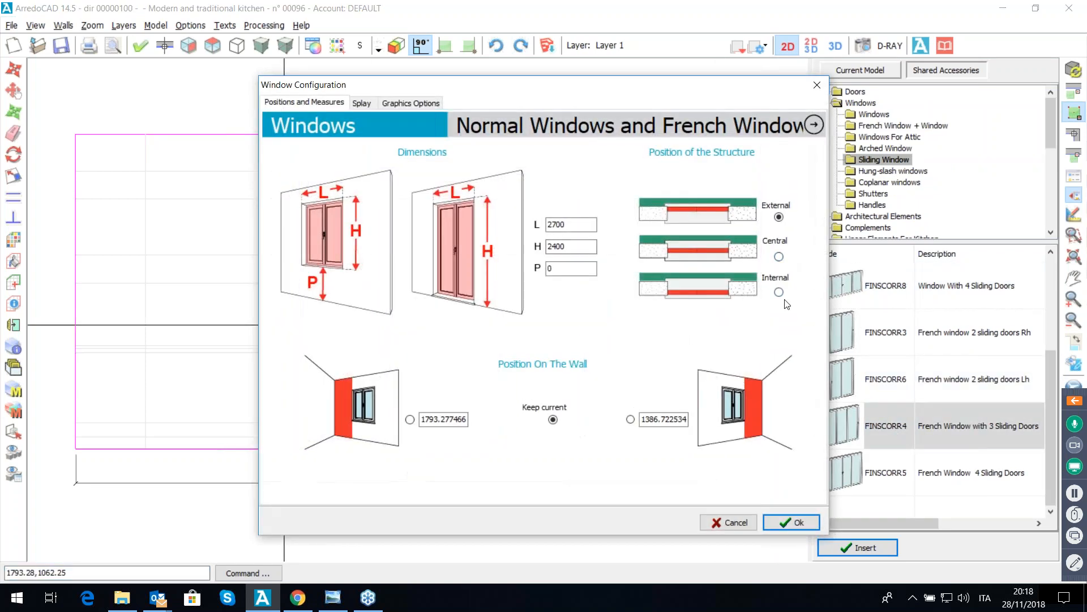
left_click(780, 292)
left_click(410, 103)
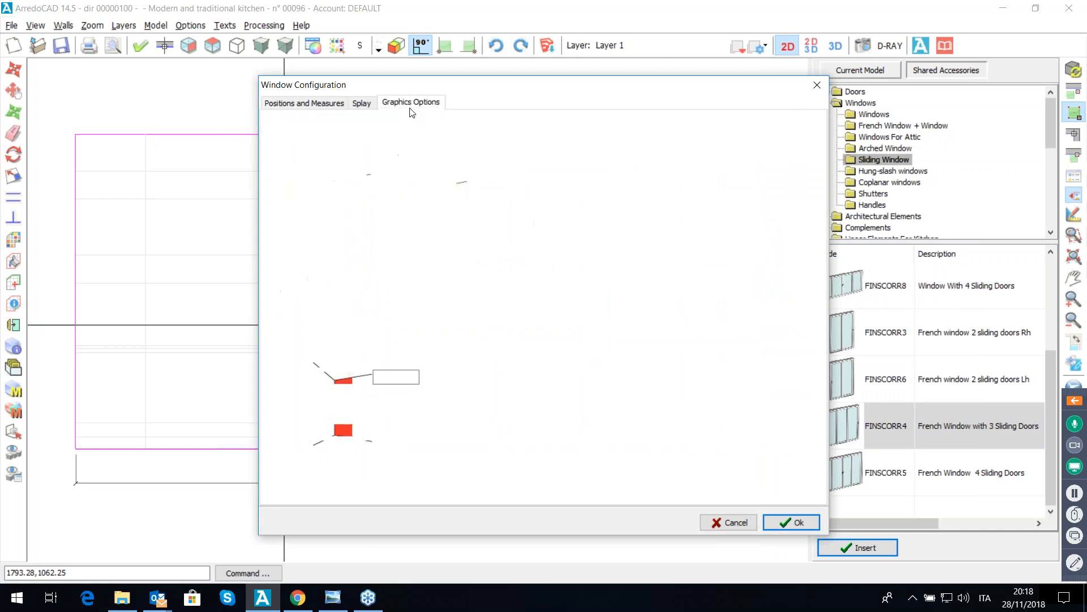
left_click(613, 177)
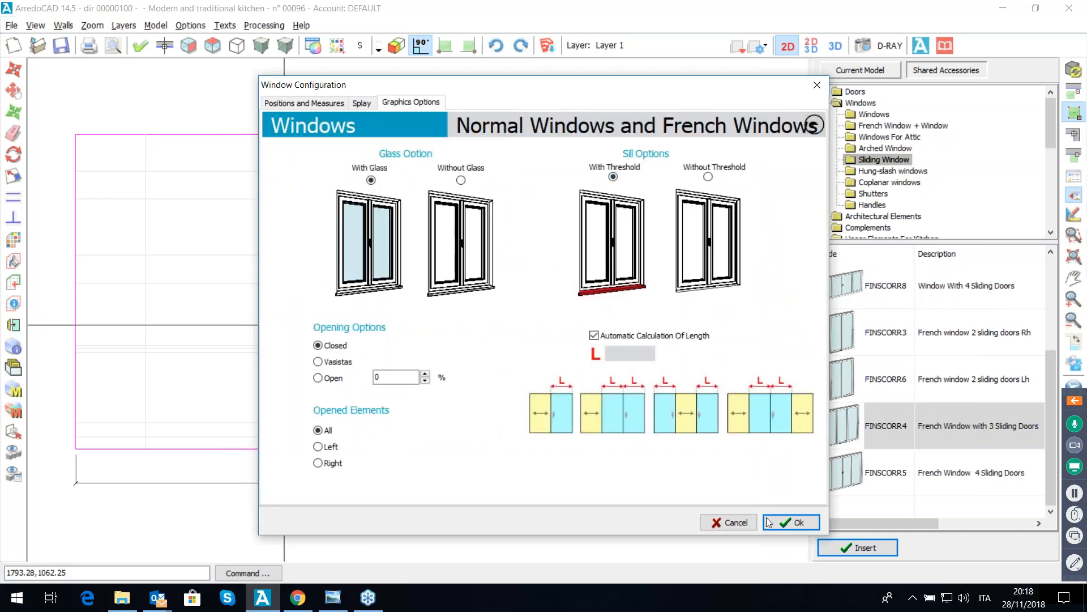
left_click(791, 523)
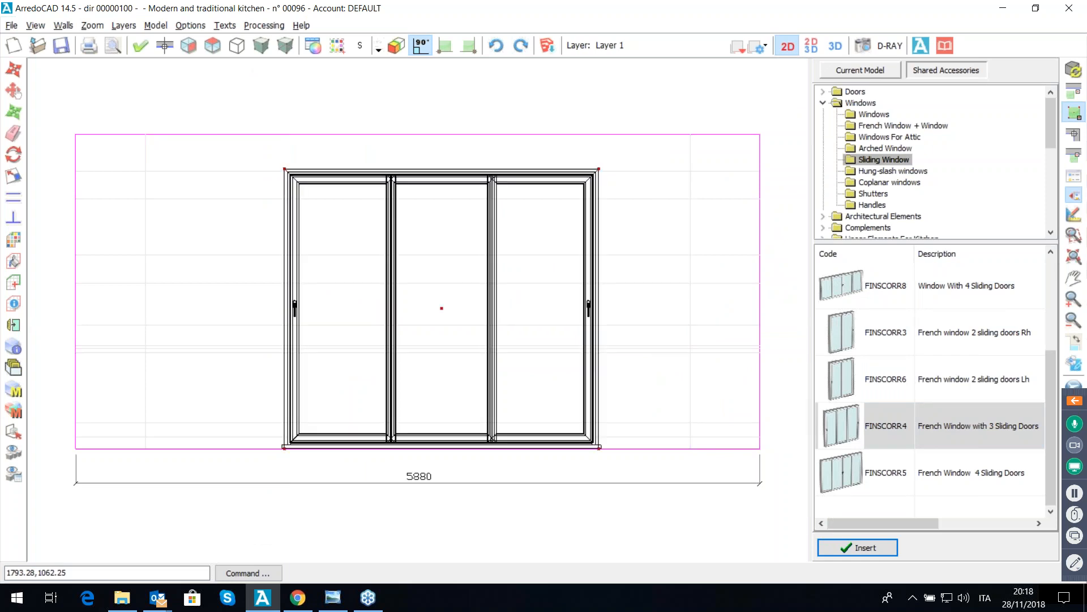
right_click(453, 218)
Step: Choose the Window with Sliding Doors Rh and place it on the smaller room's right wall, about 2230 mm from the wall's left end
left_click(916, 319)
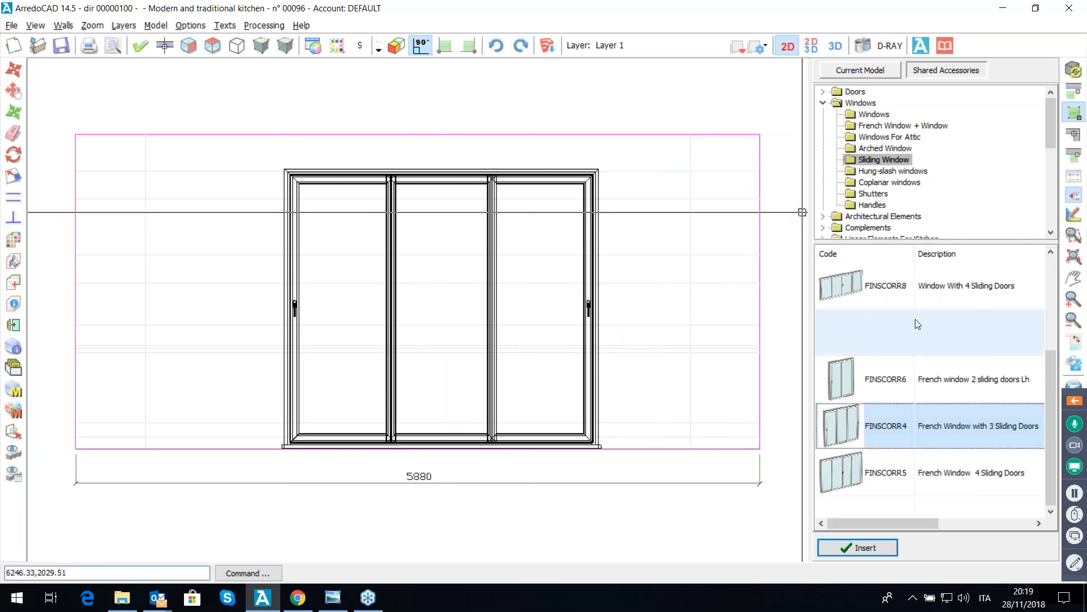
scroll(916, 320, "up", 1)
left_click(912, 285)
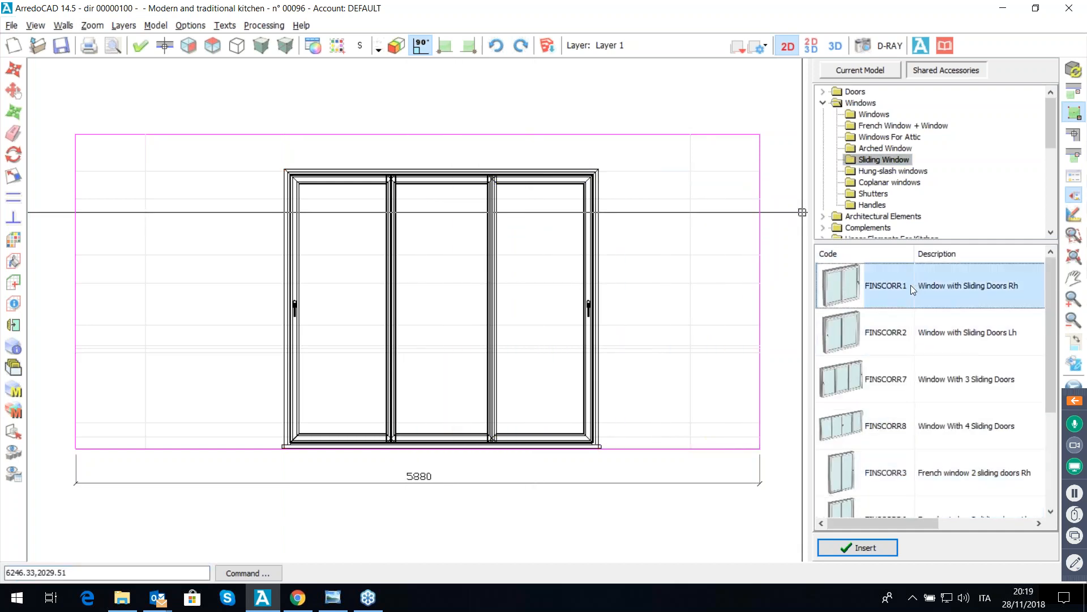
double_click(911, 284)
left_click(165, 46)
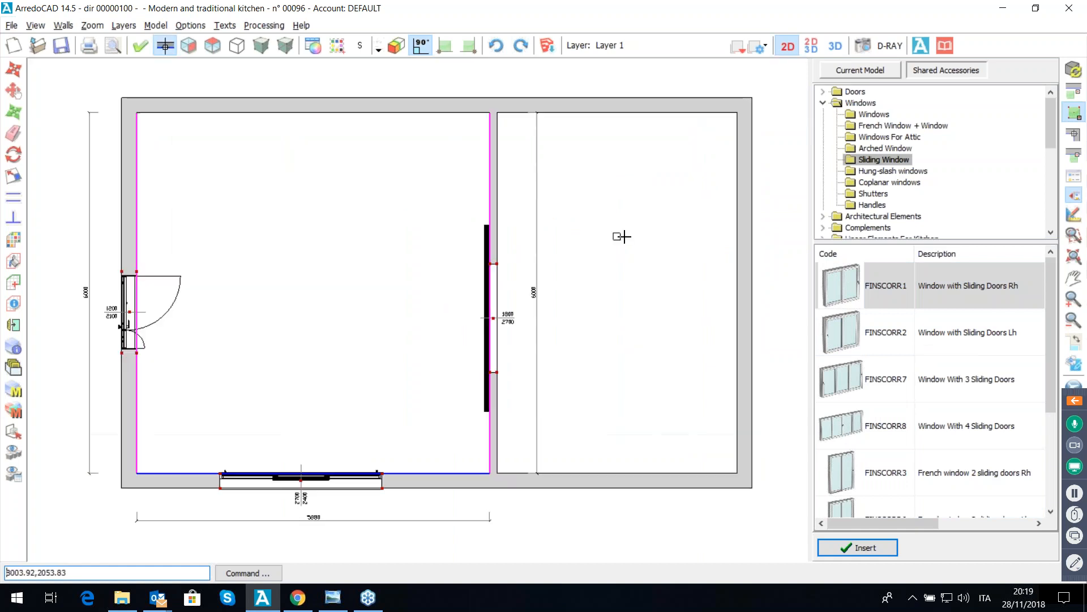
left_click(734, 276)
left_click(330, 331)
Step: Configure the sliding window with a 900 mm sill height (P), internal structure position and a threshold
double_click(563, 271)
type("900")
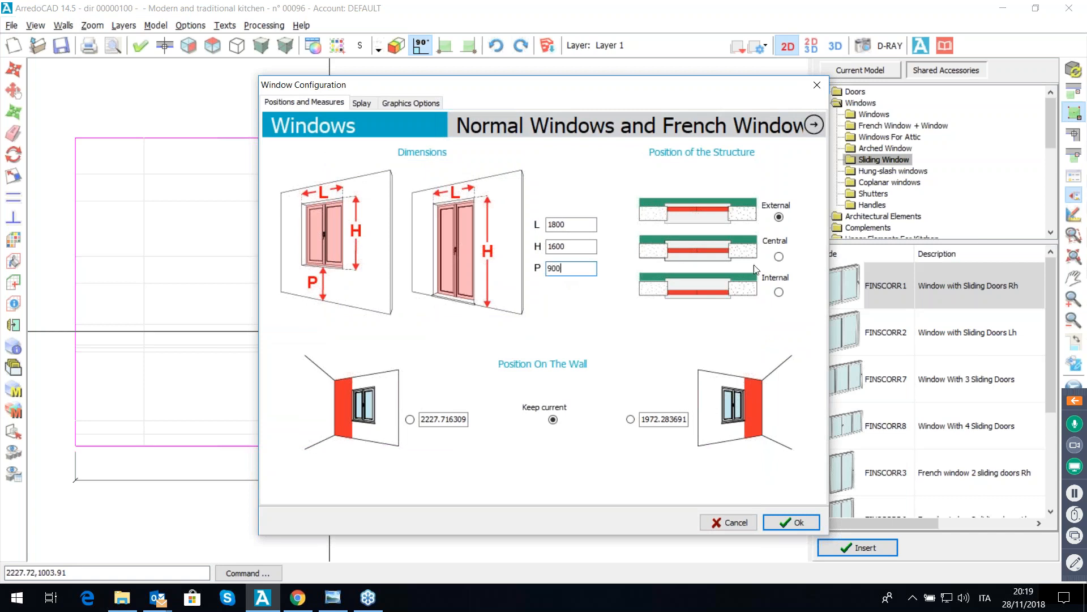
left_click(779, 293)
left_click(417, 103)
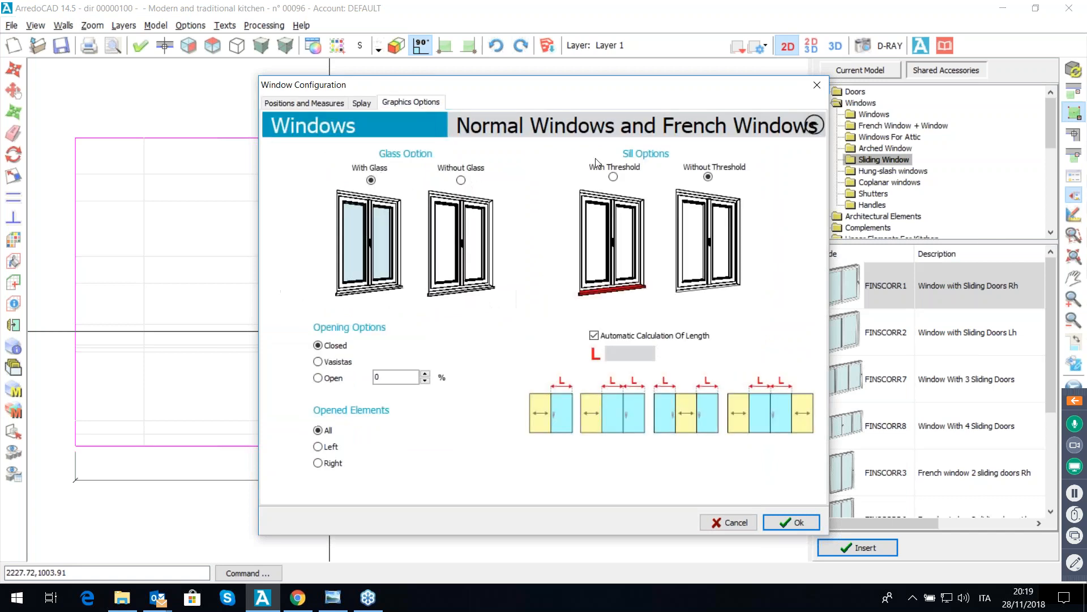
left_click(613, 177)
left_click(790, 521)
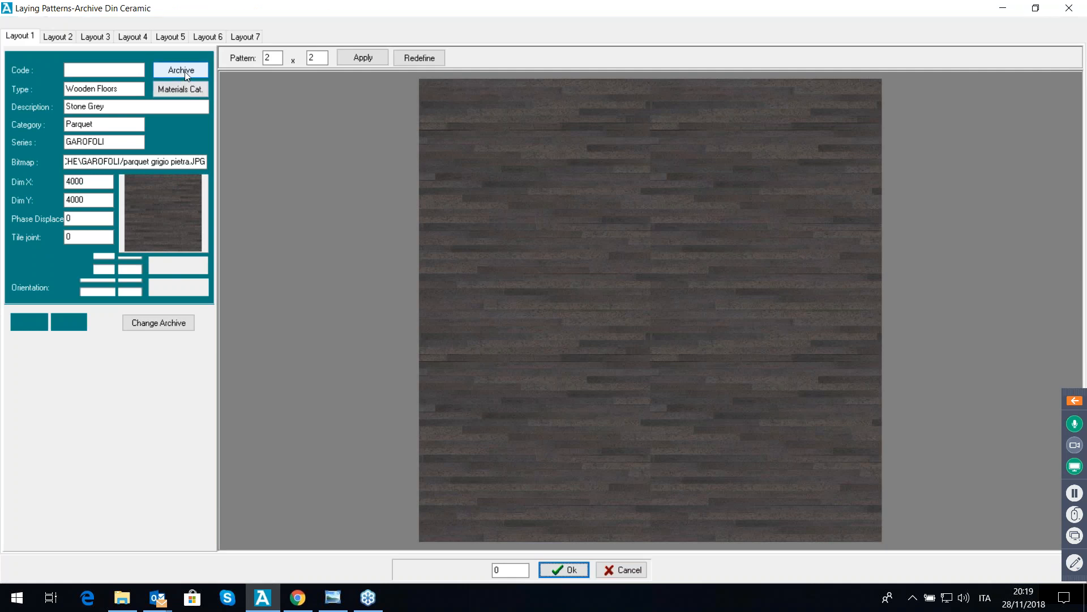
Step: Choose the Floors material MAT4 (COL3, SERIE 3) from the ceramics archive for the floor covering
left_click(184, 71)
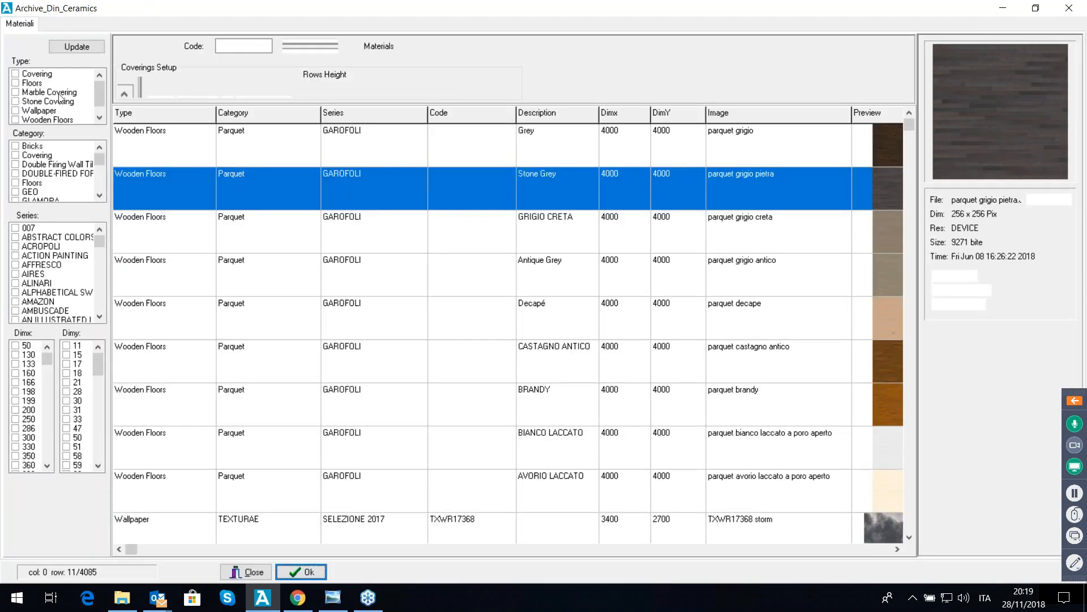
left_click(17, 74)
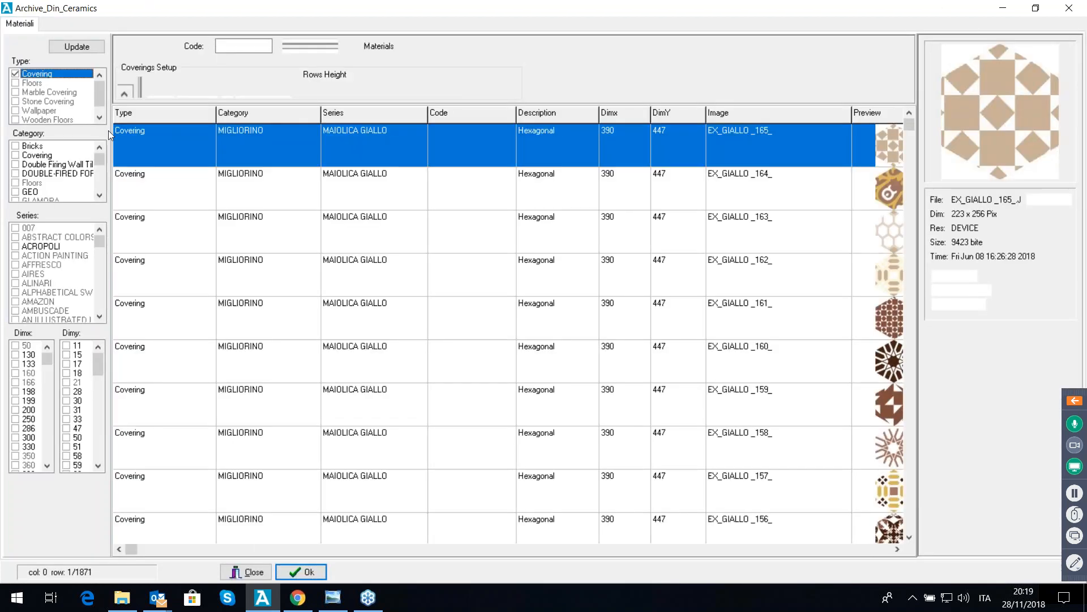
left_click(17, 83)
left_click(541, 312)
scroll(555, 312, "down", 4)
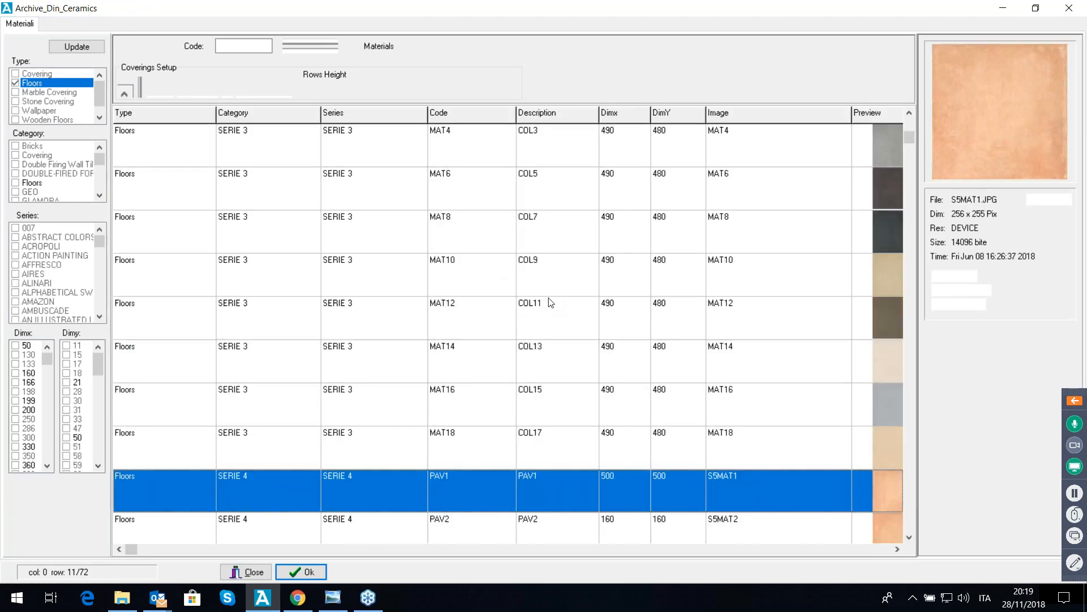
scroll(554, 317, "up", 8)
left_click(646, 235)
left_click(317, 571)
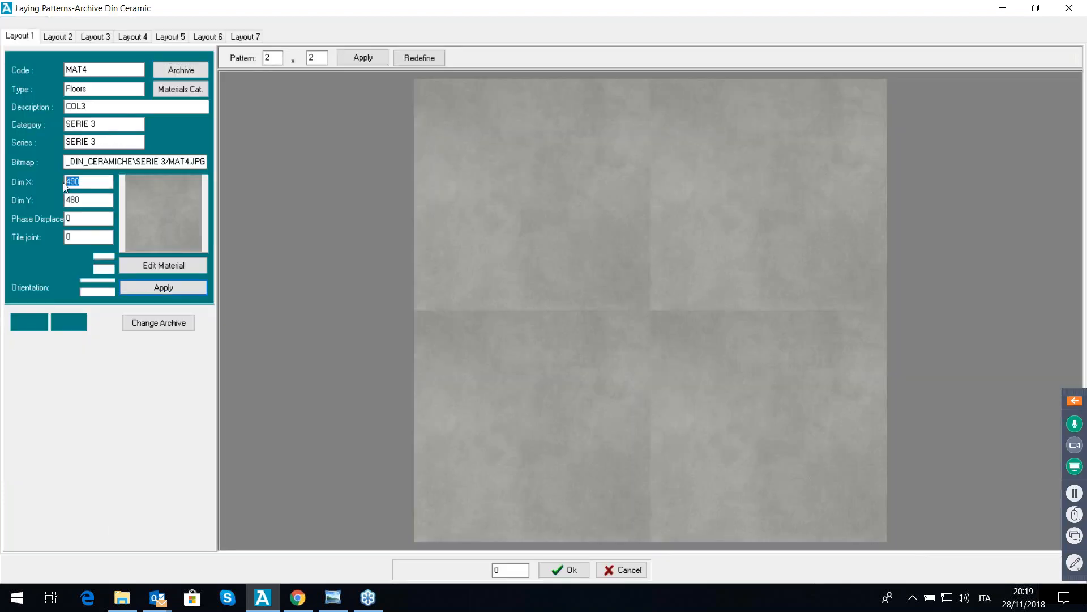
Step: Set the MAT4 tile to 900 × 900 mm with a 3 mm tile joint and accept the laying pattern
type("900")
left_click_drag(82, 199, 65, 200)
type("90")
left_click_drag(81, 237, 65, 237)
type("3")
left_click(163, 287)
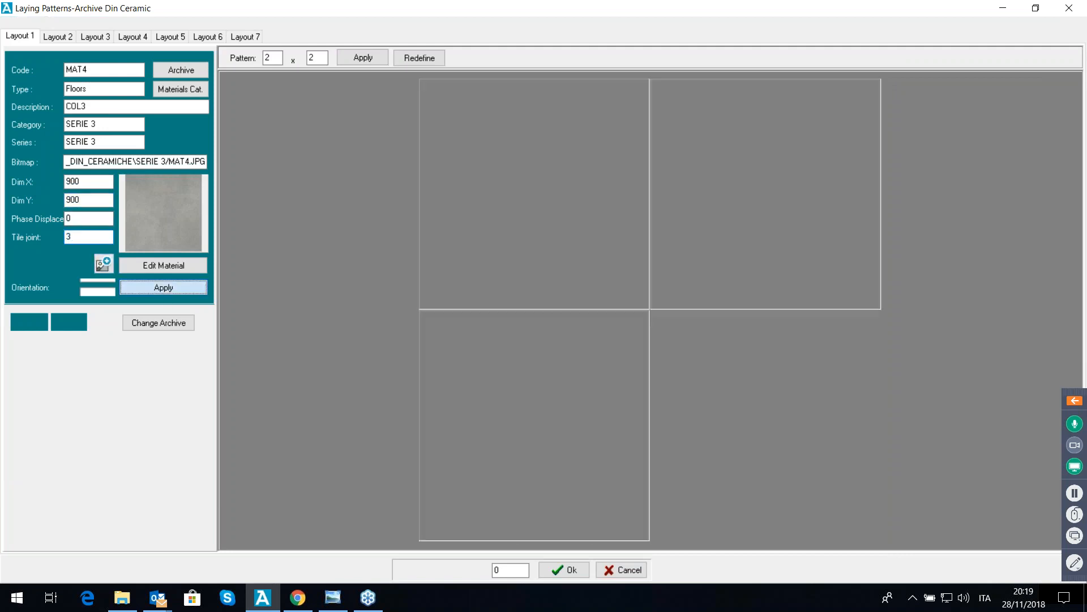
left_click(563, 569)
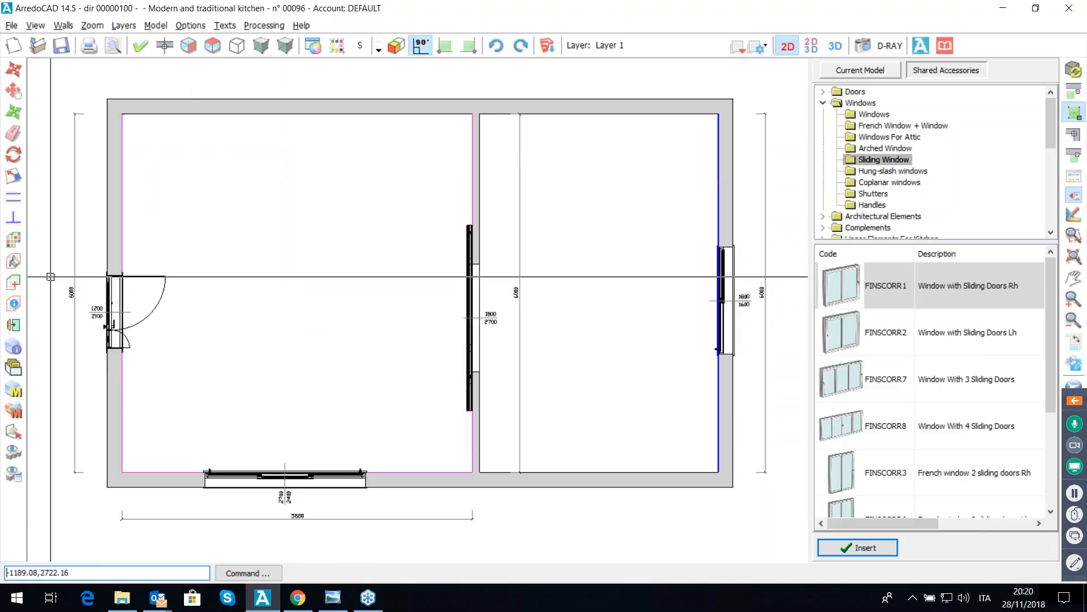
Step: Lay the MAT4 tiles on the larger room's floor with a horizontal laying direction
left_click(14, 262)
left_click(245, 258)
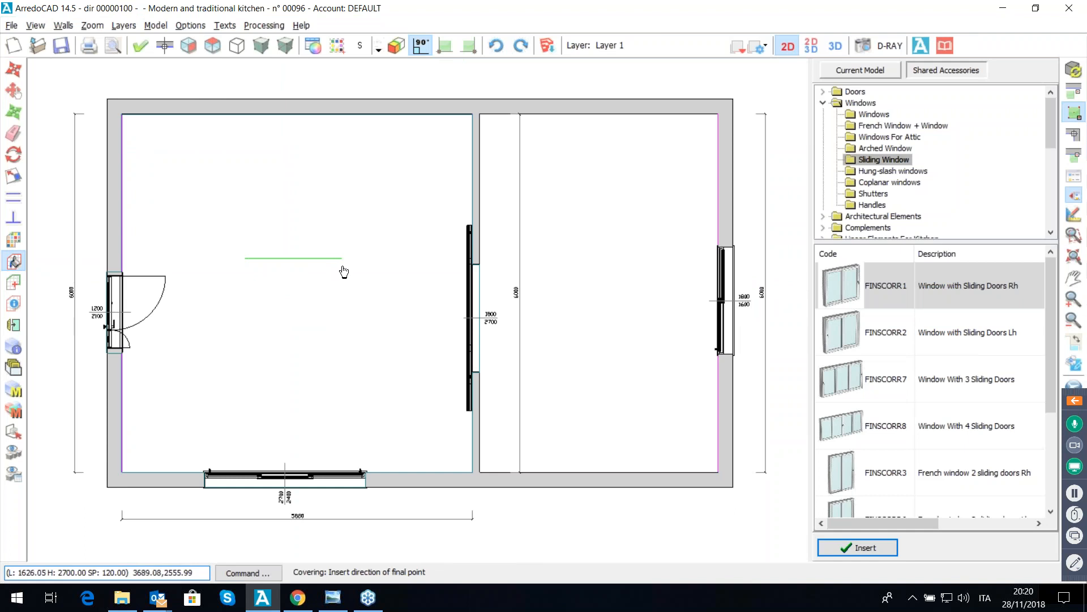
left_click(416, 315)
left_click(524, 336)
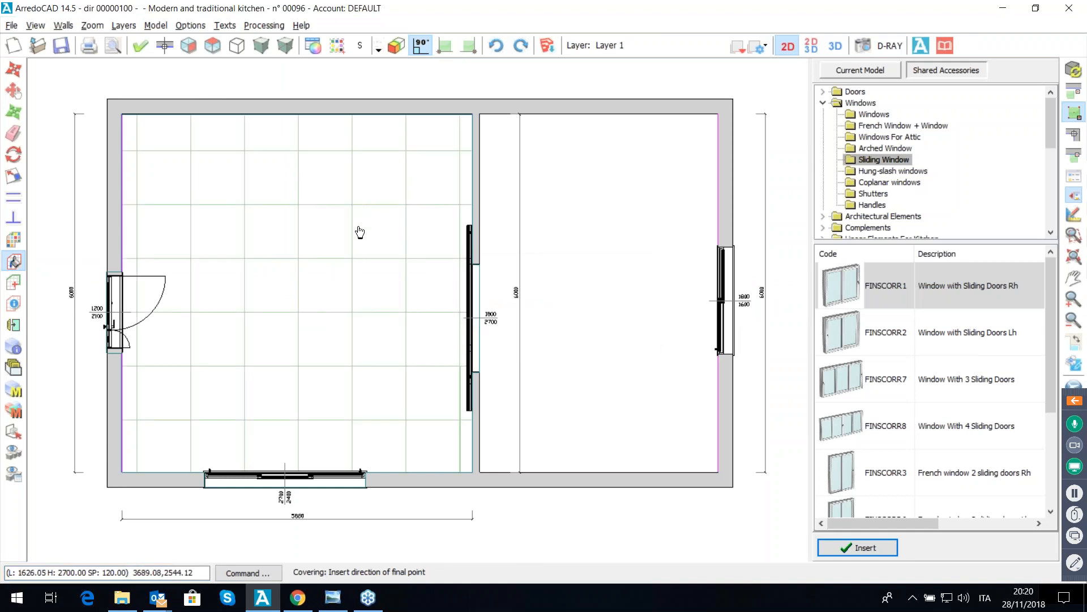
right_click(342, 280)
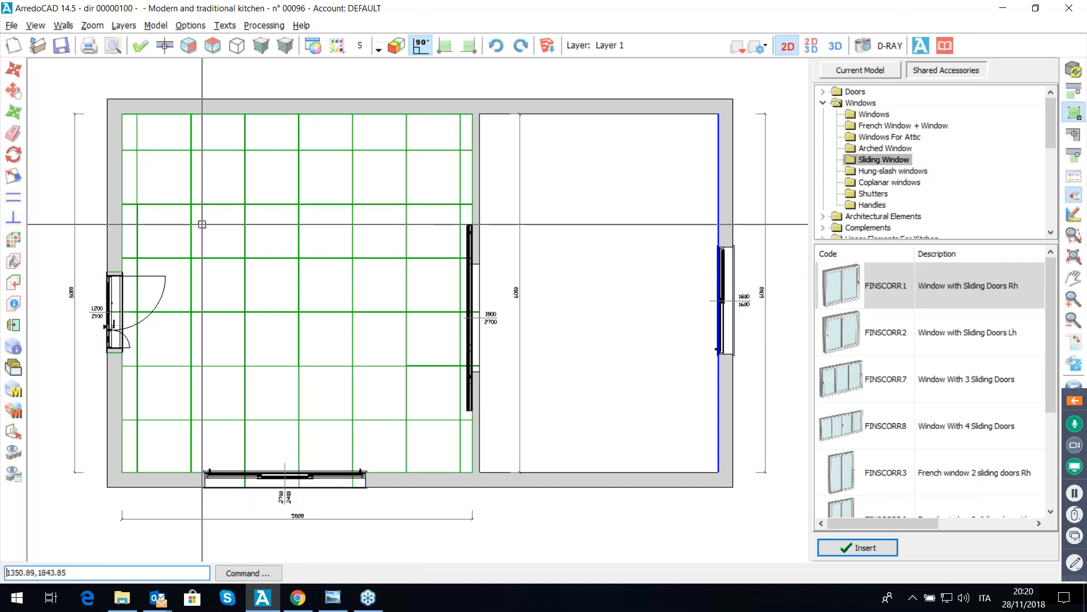
Step: Choose the Wooden Floors material PQT4 from the PARQUET series as the covering for the smaller room
left_click(17, 239)
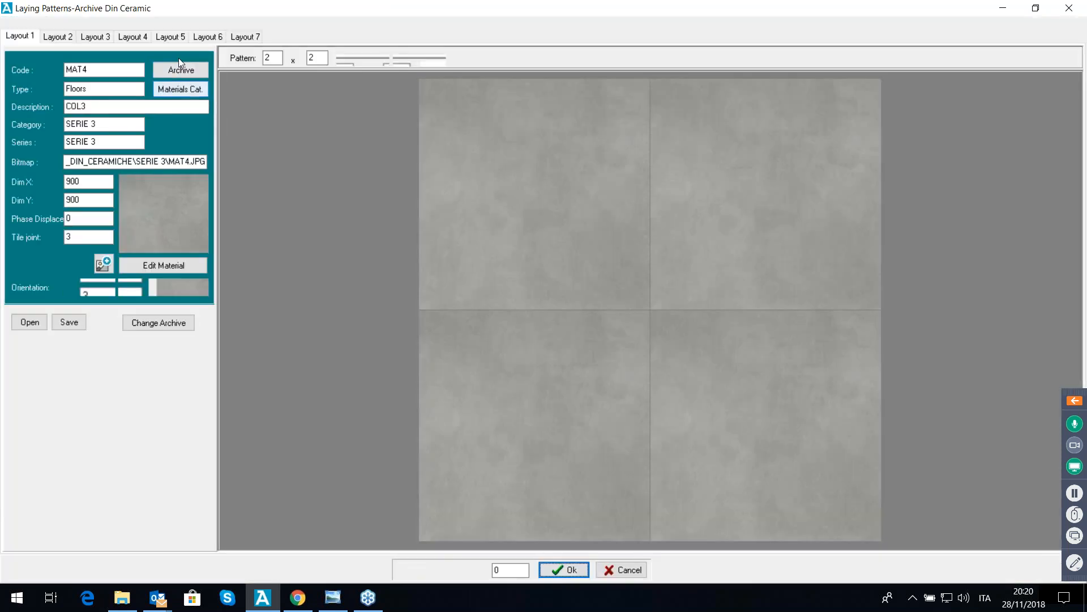
left_click(176, 68)
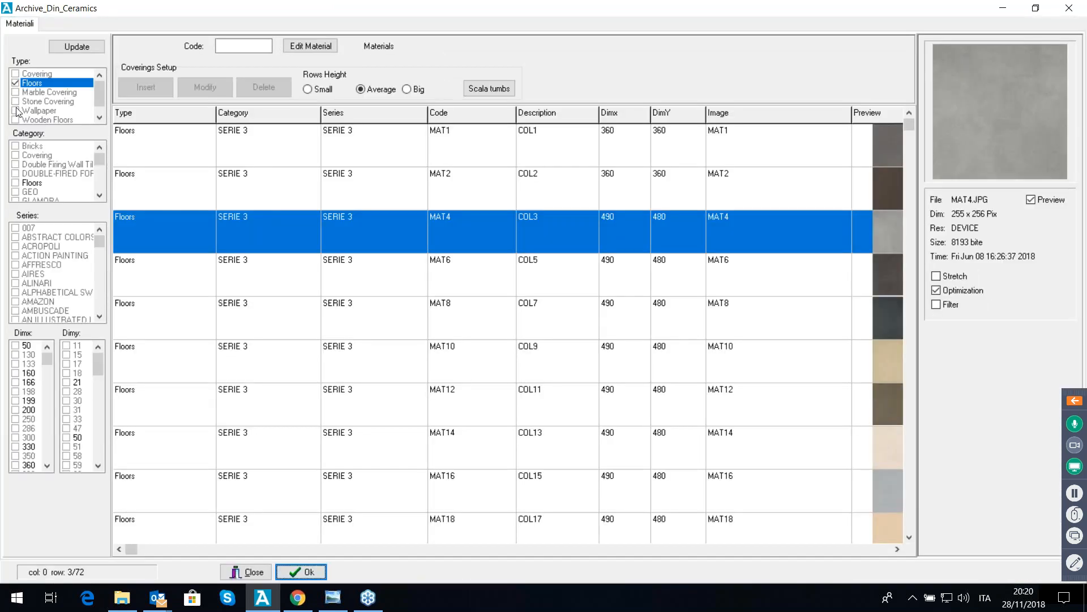
left_click(16, 119)
left_click(559, 378)
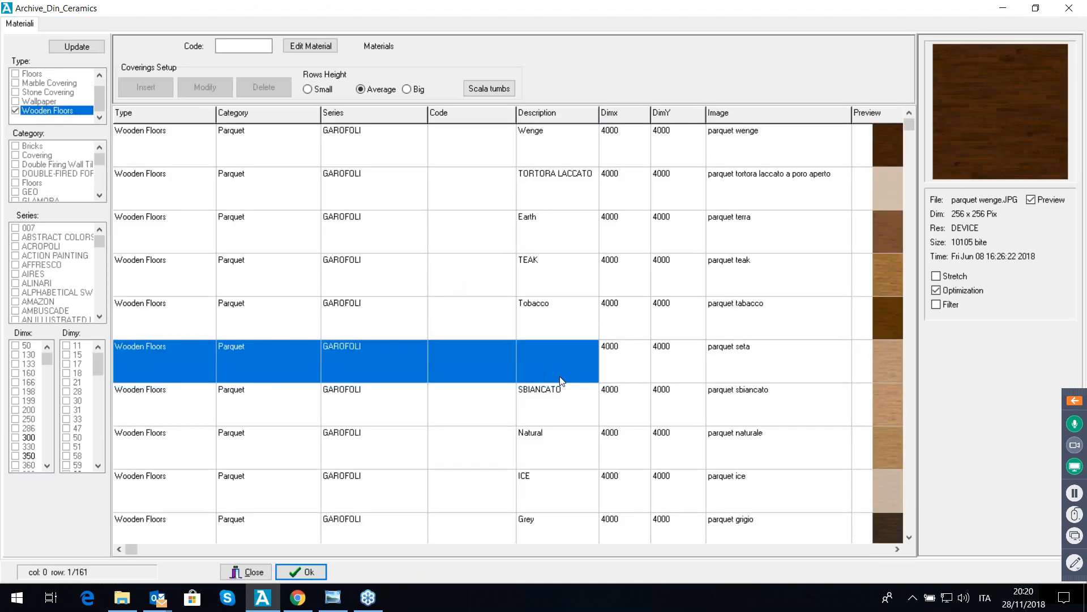
left_click(657, 474)
scroll(606, 389, "down", 7)
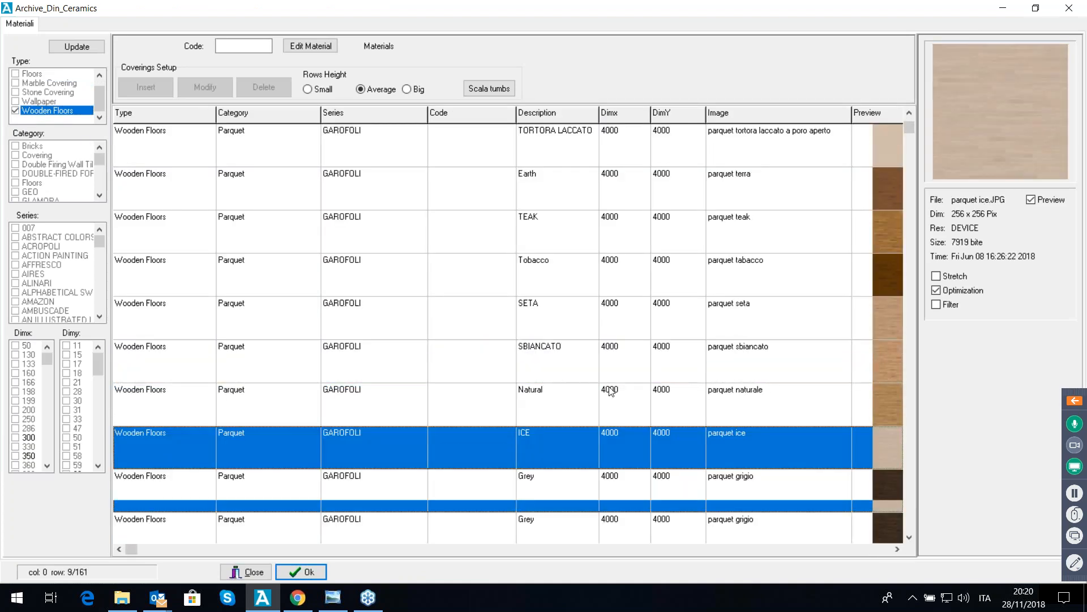
scroll(625, 396, "down", 4)
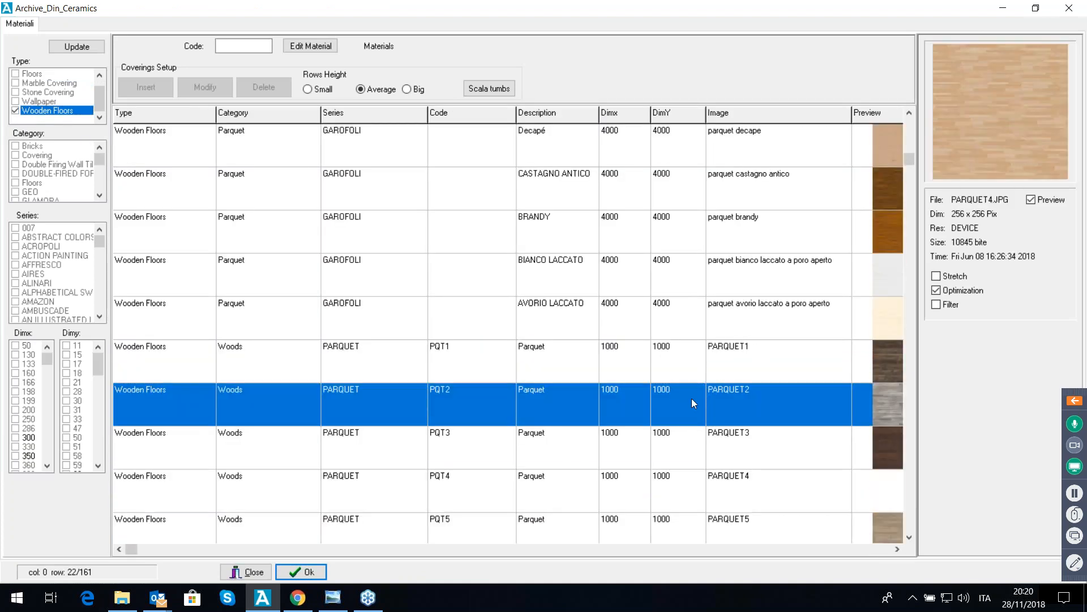
scroll(653, 458, "down", 2)
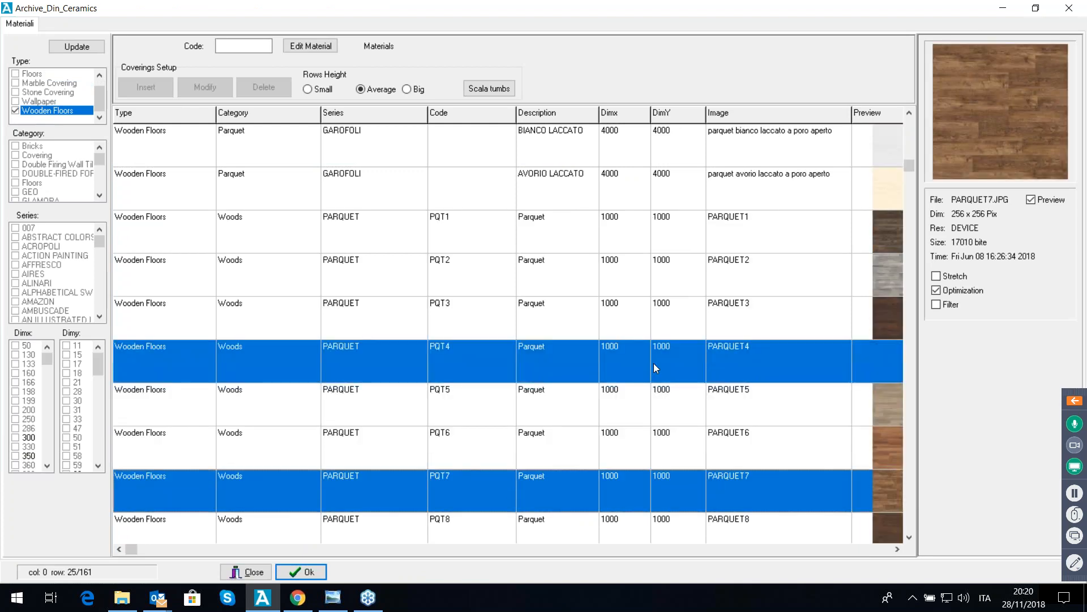
left_click(300, 571)
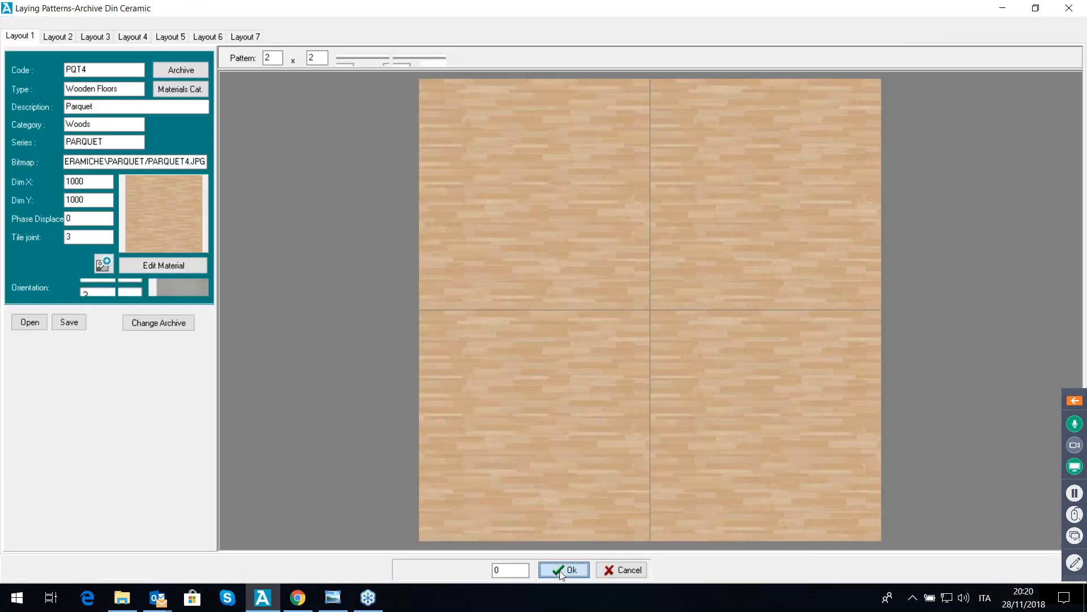
left_click(562, 570)
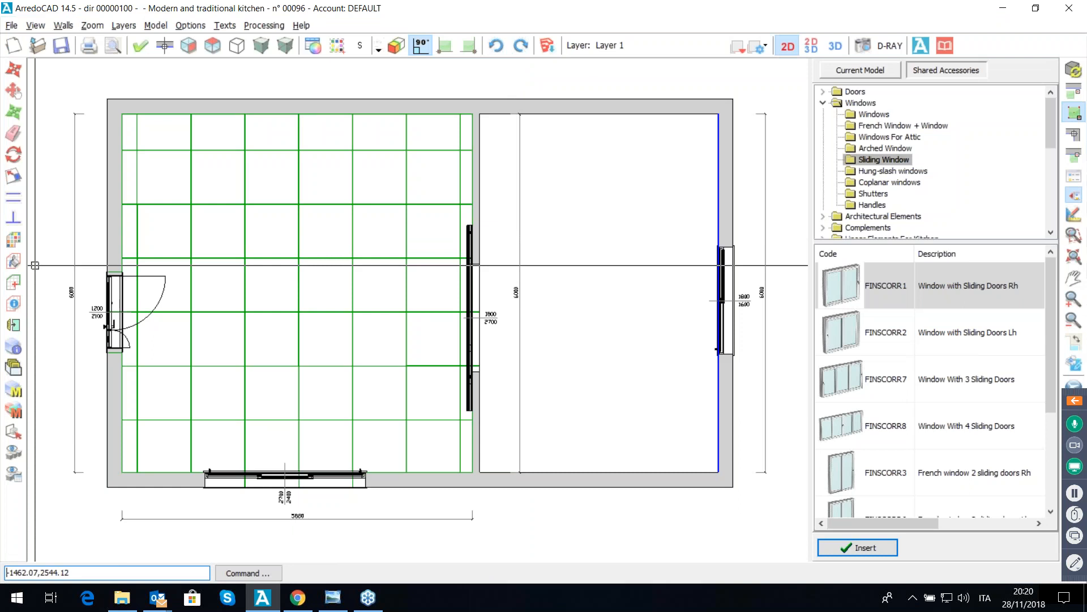
Step: Lay the PQT4 parquet on the smaller room's floor with a horizontal laying direction
left_click(535, 261)
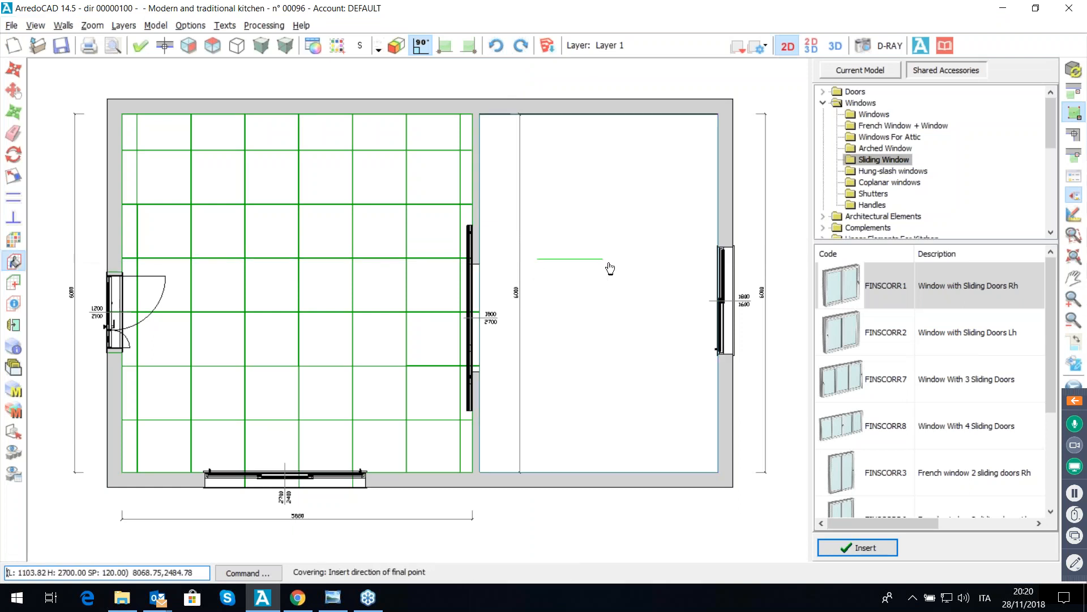
left_click(571, 321)
left_click(525, 337)
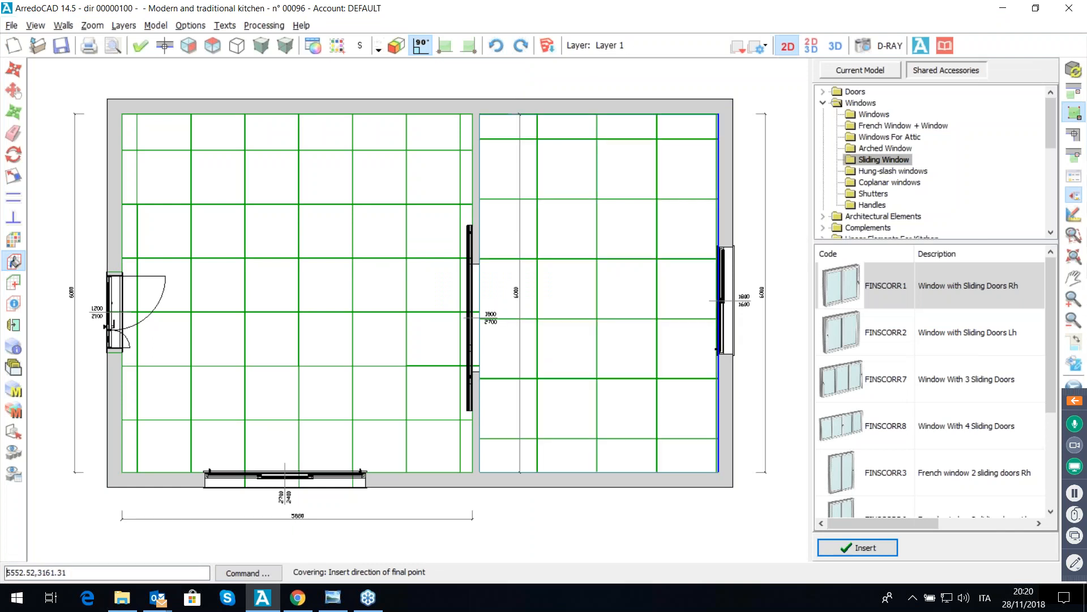
key("Escape")
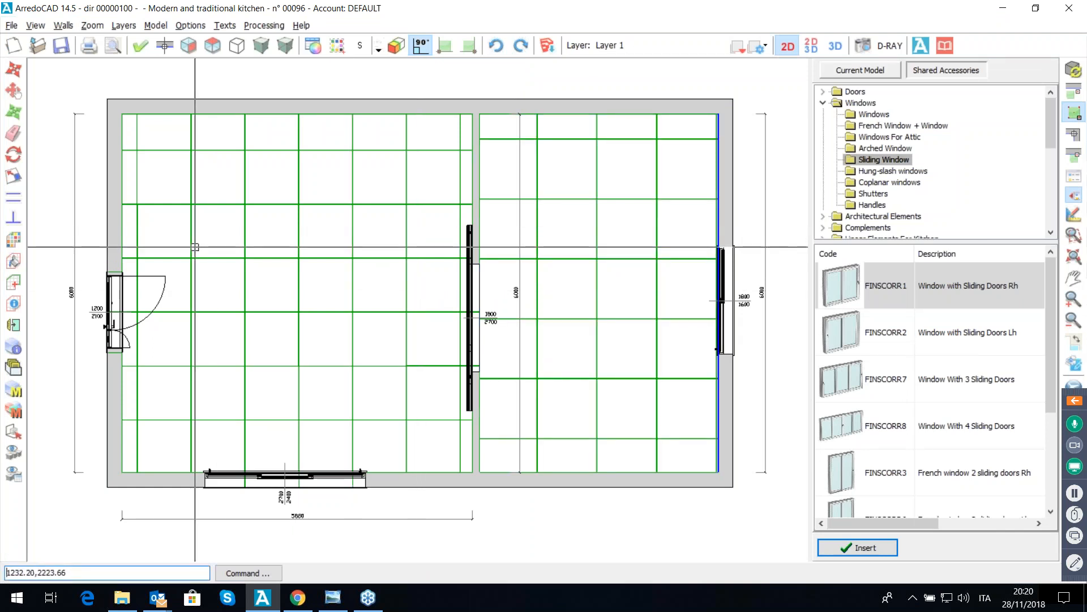
Step: Open the elevation of the smaller room's right wall and filter the ceramics archive to Wallpaper materials
left_click(173, 48)
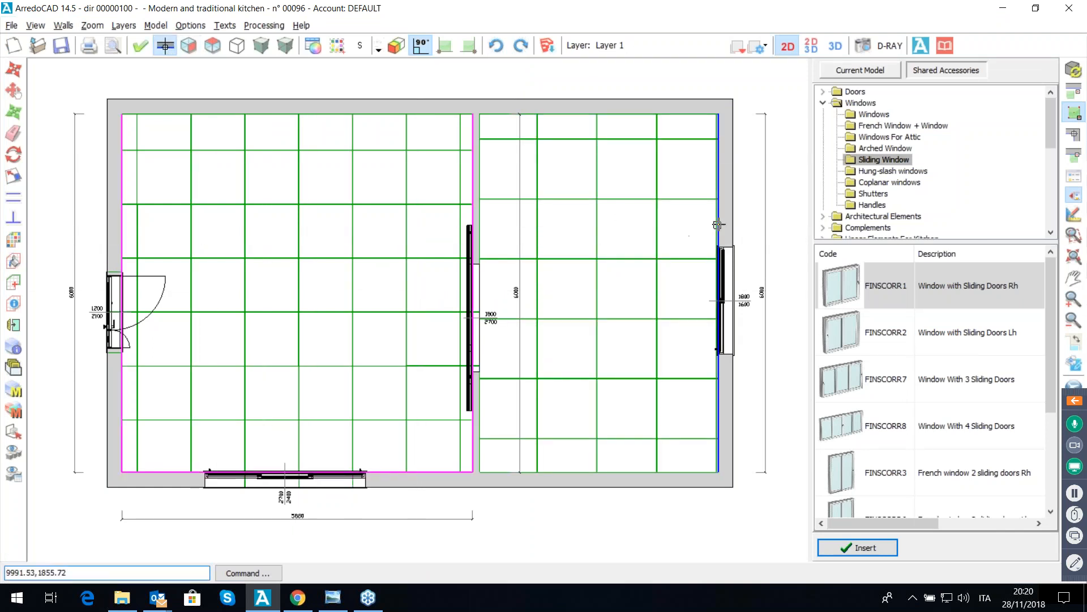
left_click(719, 295)
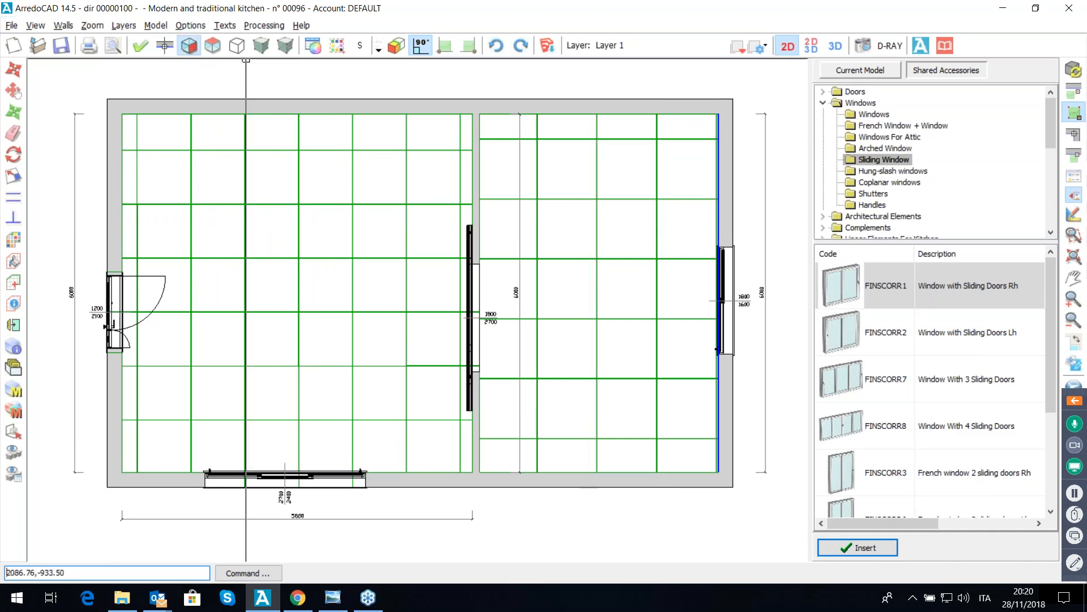
left_click(13, 239)
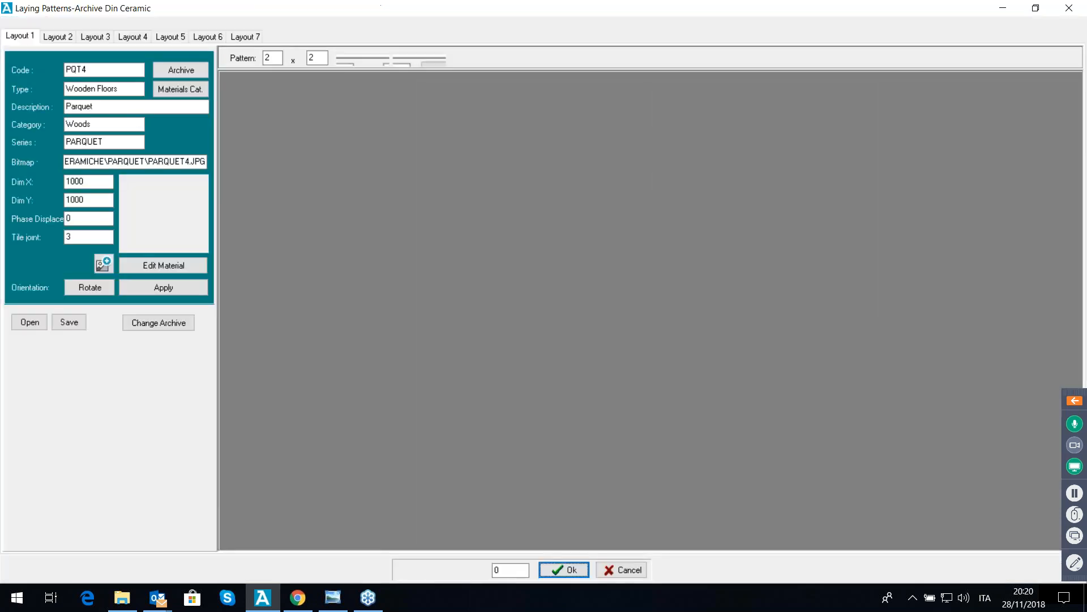
left_click(188, 70)
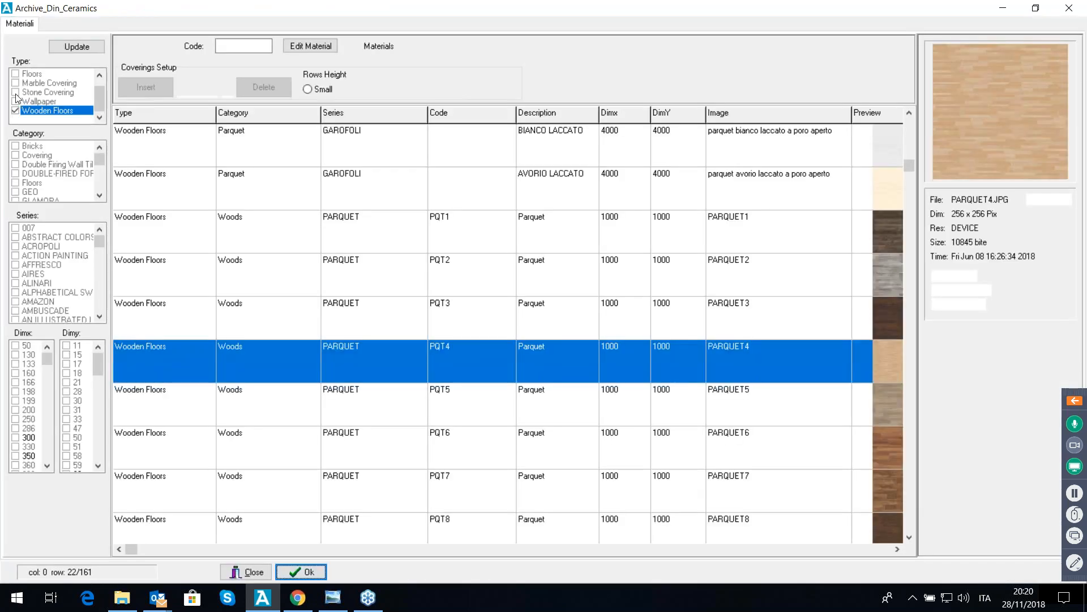
left_click(16, 102)
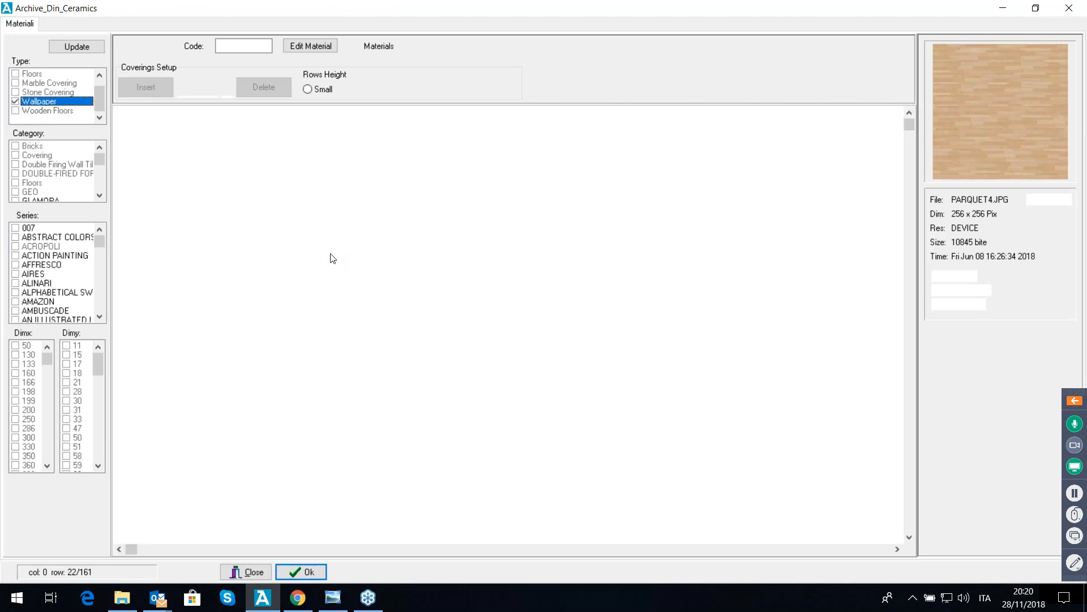
Step: Browse the SELEZIONE 2017 wallpapers and choose TXWR17326 vista zenitale
left_click(569, 361)
key("Down")
key("Down")
key("Down")
key("Down")
key("Down")
key("Down")
key("Down")
key("Down")
key("Down")
key("Down")
key("Down")
key("Down")
key("Down")
key("Down")
key("Down")
key("Down")
key("Down")
key("Down")
key("Down")
key("Down")
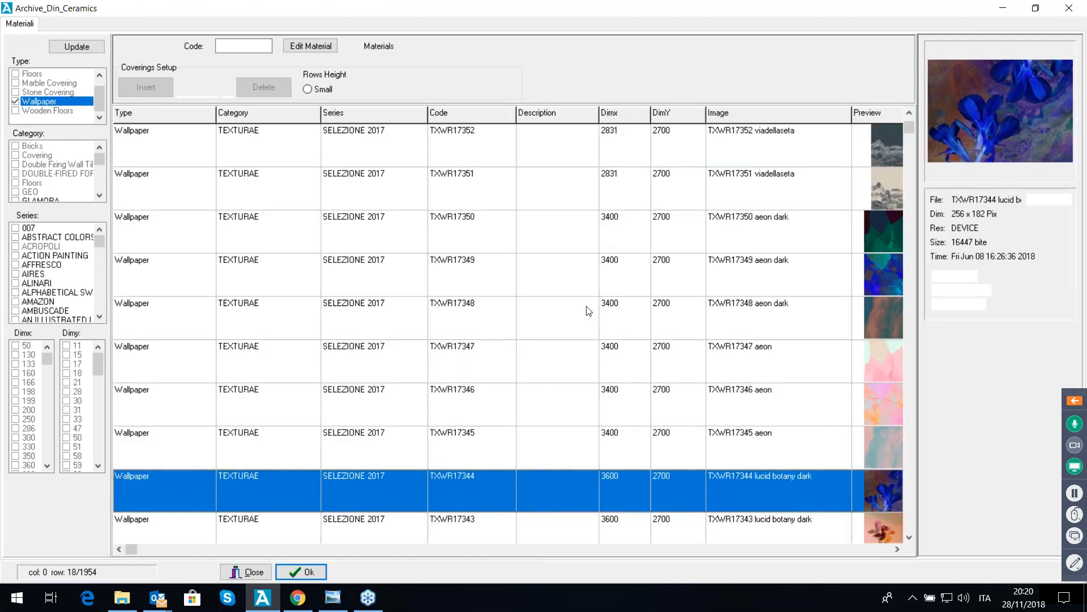
key("Down")
key("Down")
key("Down")
key("Down")
key("Down")
key("Down")
key("Down")
key("Down")
key("Down")
key("Down")
key("Down")
key("Down")
key("Down")
key("Down")
key("Down")
key("Down")
key("Down")
key("Down")
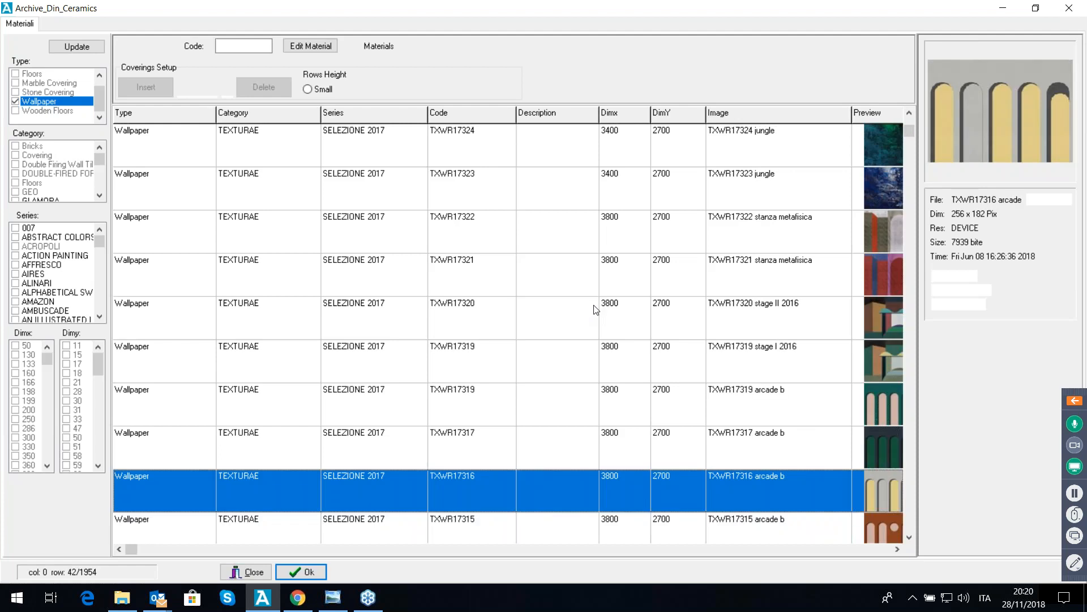
key("Up")
key("Up")
key("Up")
key("Up")
key("Up")
key("Up")
key("Up")
key("Up")
key("Up")
key("Up")
key("Up")
key("Up")
key("Up")
key("Up")
key("Up")
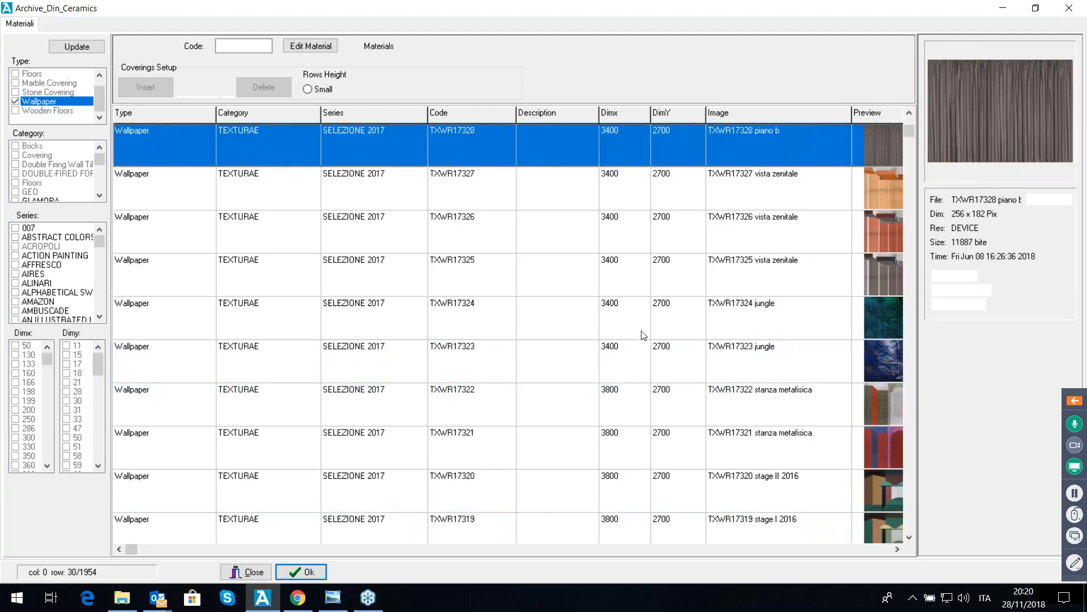
left_click(643, 417)
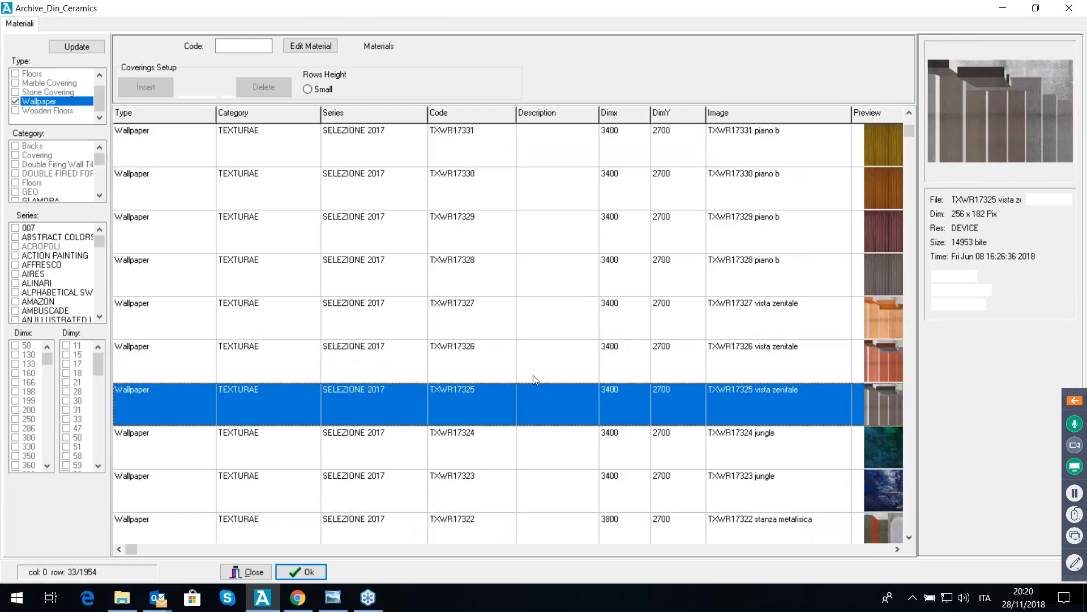
left_click(534, 379)
left_click(306, 572)
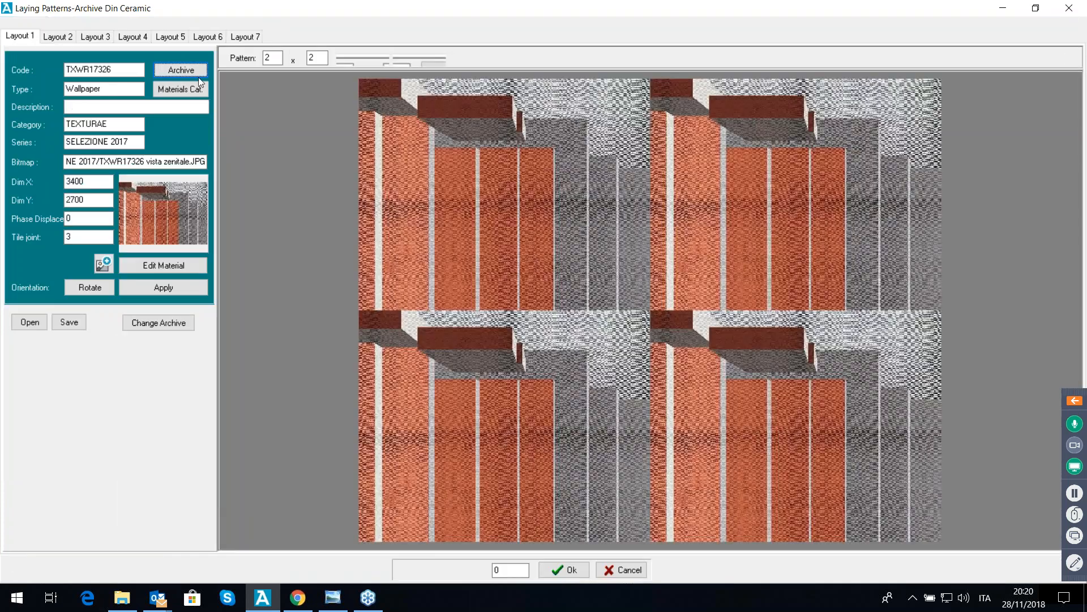
Step: Assign the wallpaper TXWR17326 vista zenitale to a material slot of Layout 6 and accept the laying pattern
left_click(207, 36)
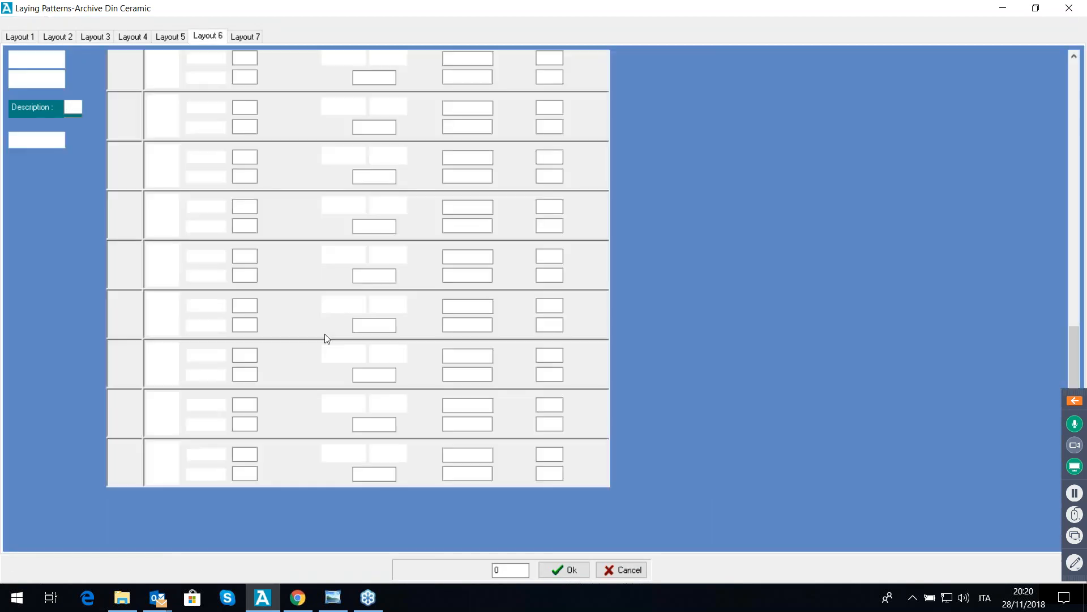
left_click(344, 513)
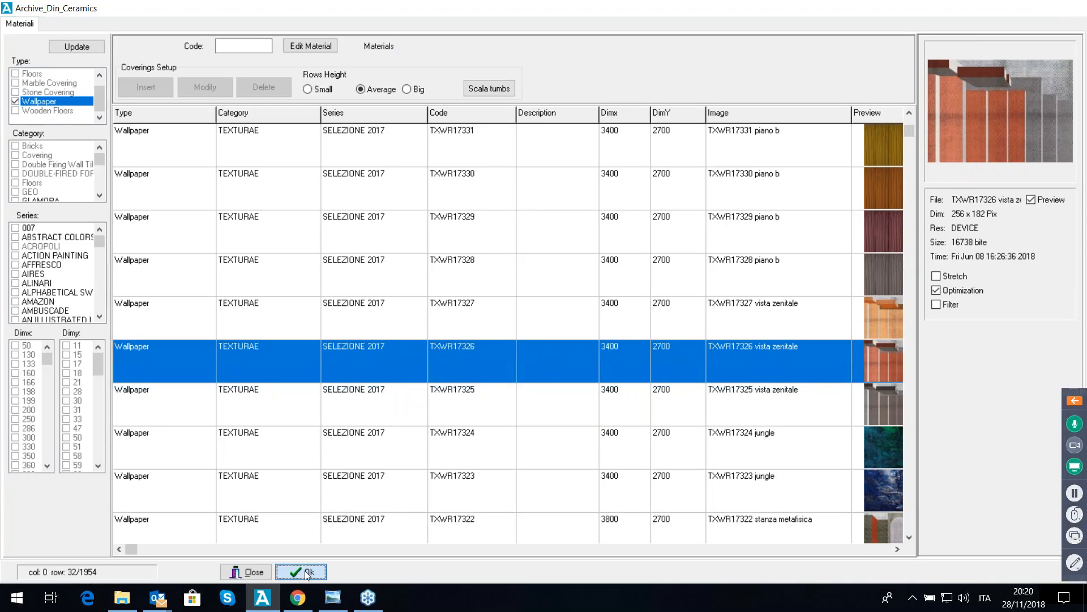
left_click(305, 569)
left_click(564, 569)
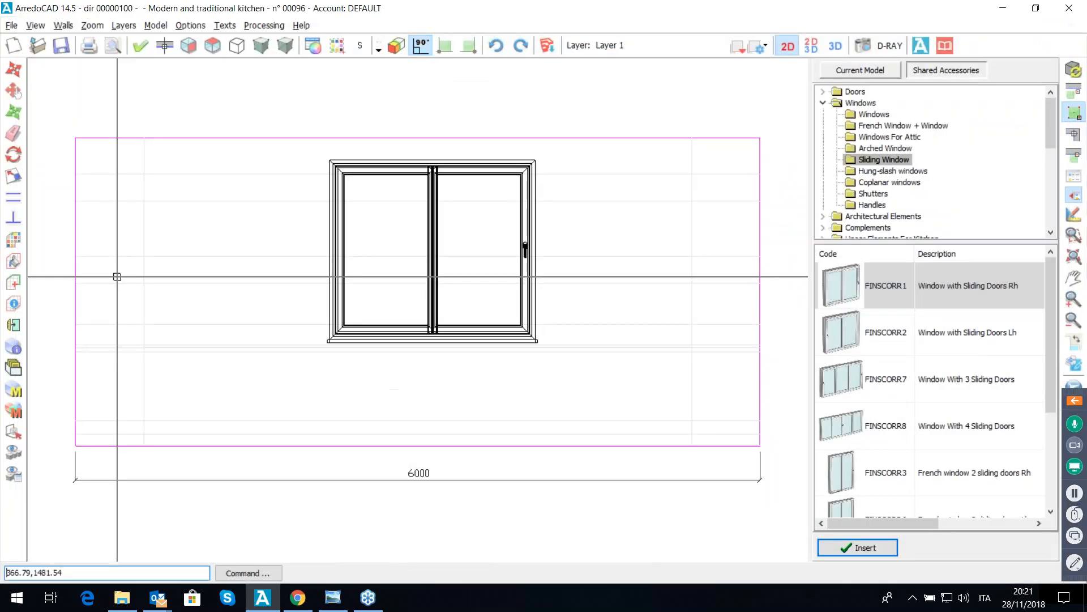
Step: Cover the whole sliding-window wall with the wallpaper at a distance of 4 mm from the wall, deleting pre-existing coverings
left_click(14, 282)
key("Return")
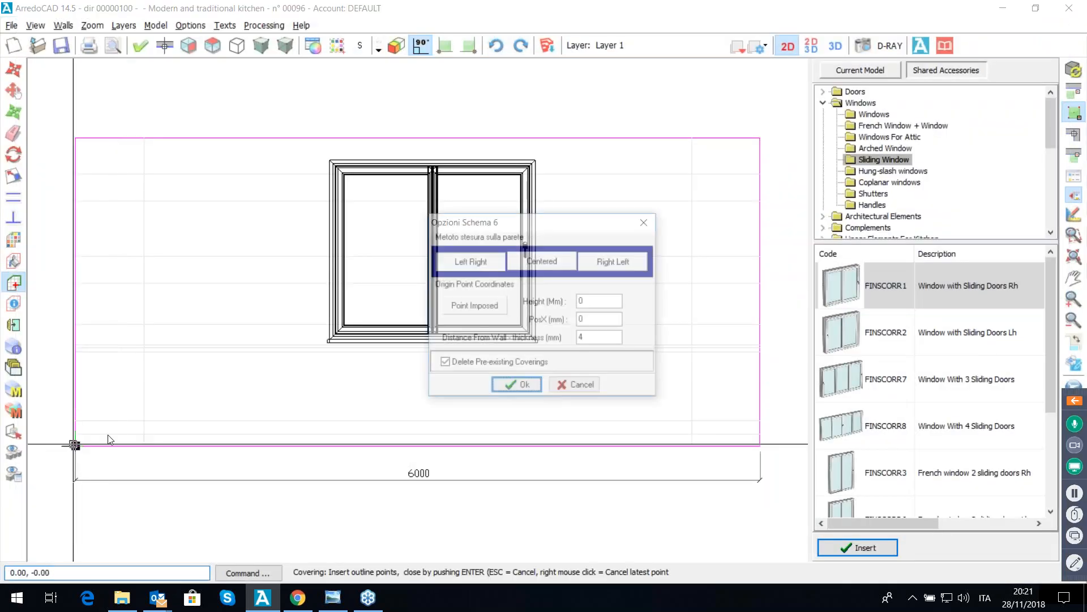
left_click(508, 389)
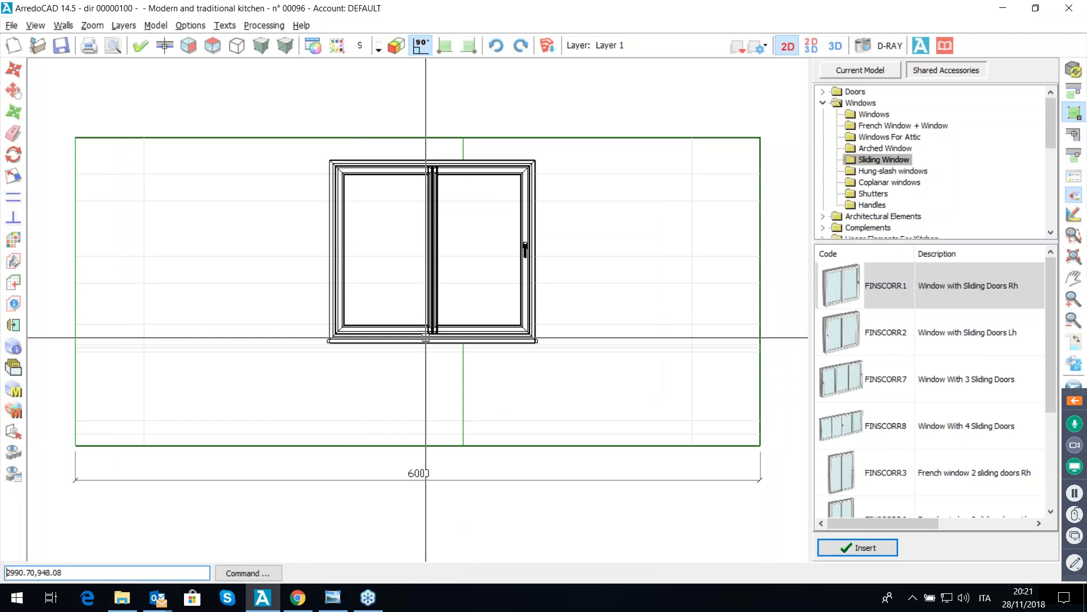
Step: Leave the wall elevation, close the accessories library and show the smaller room and its sliding door in full 3D
right_click(603, 266)
left_click(641, 245)
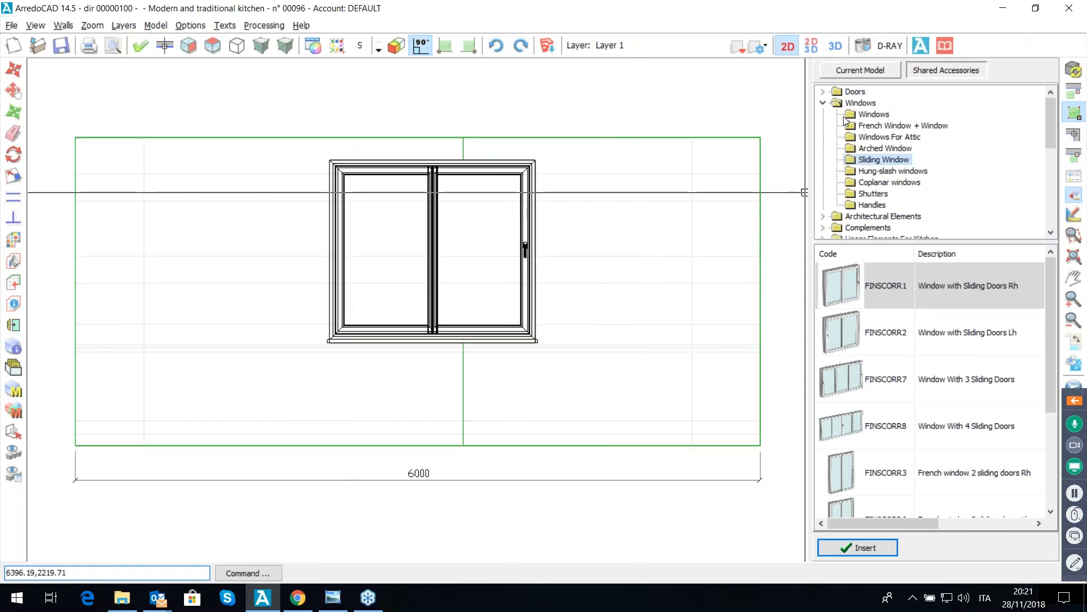
left_click(1073, 195)
left_click(835, 46)
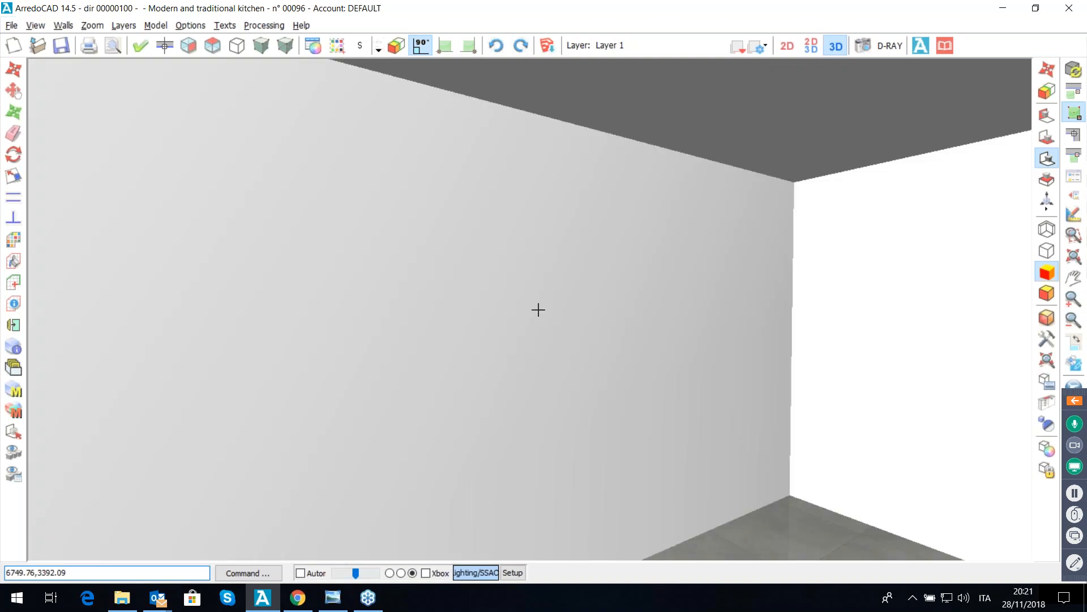
key("Right")
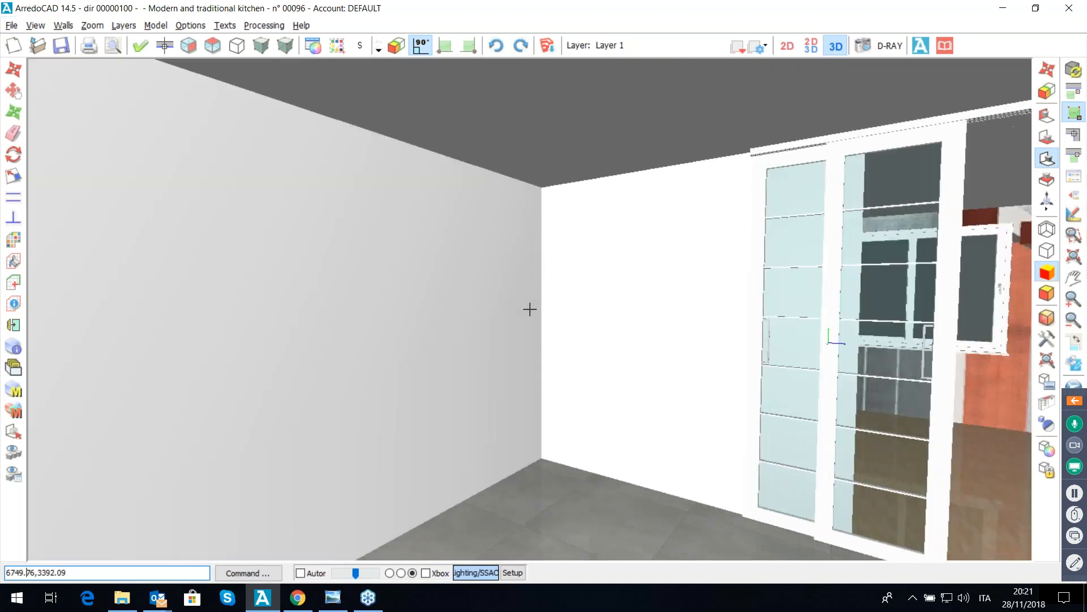
key("Down")
key("Left")
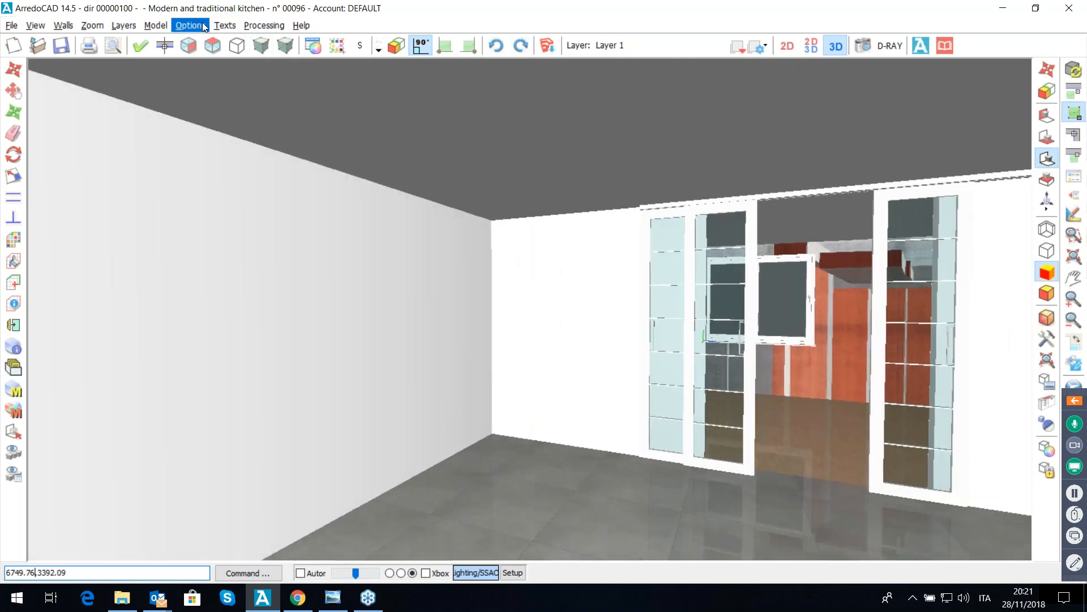
Step: Create ceiling areas over the rooms
left_click(190, 25)
mouse_move(278, 335)
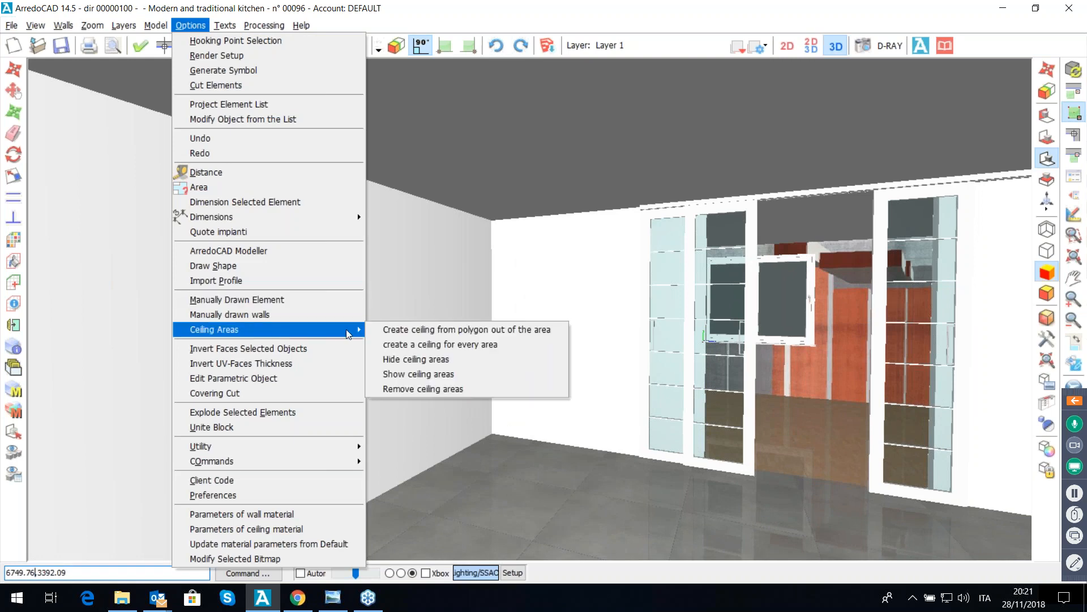
left_click(419, 330)
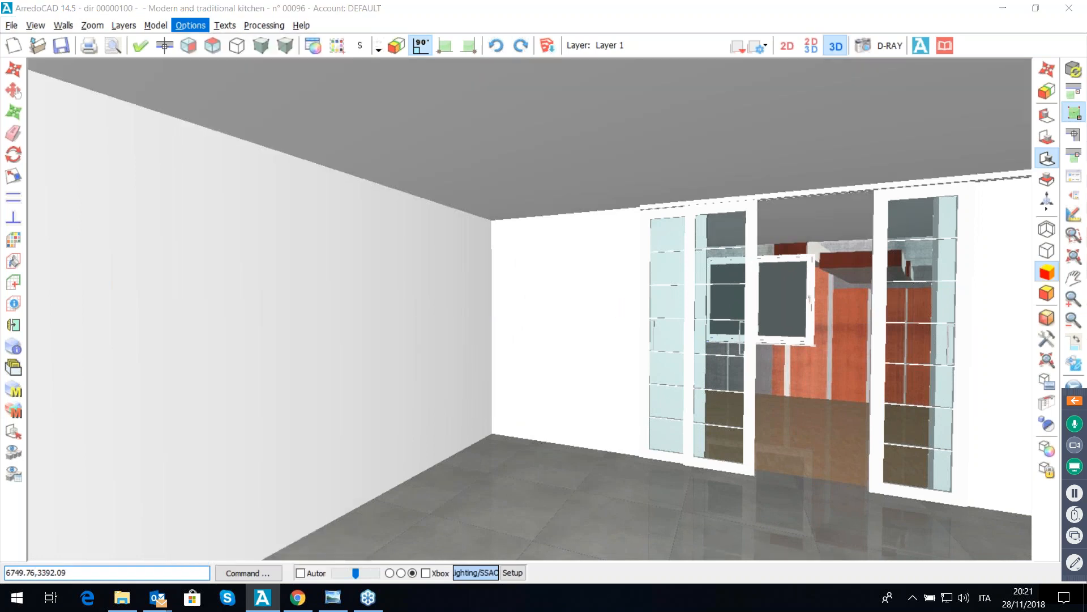
left_click(385, 509)
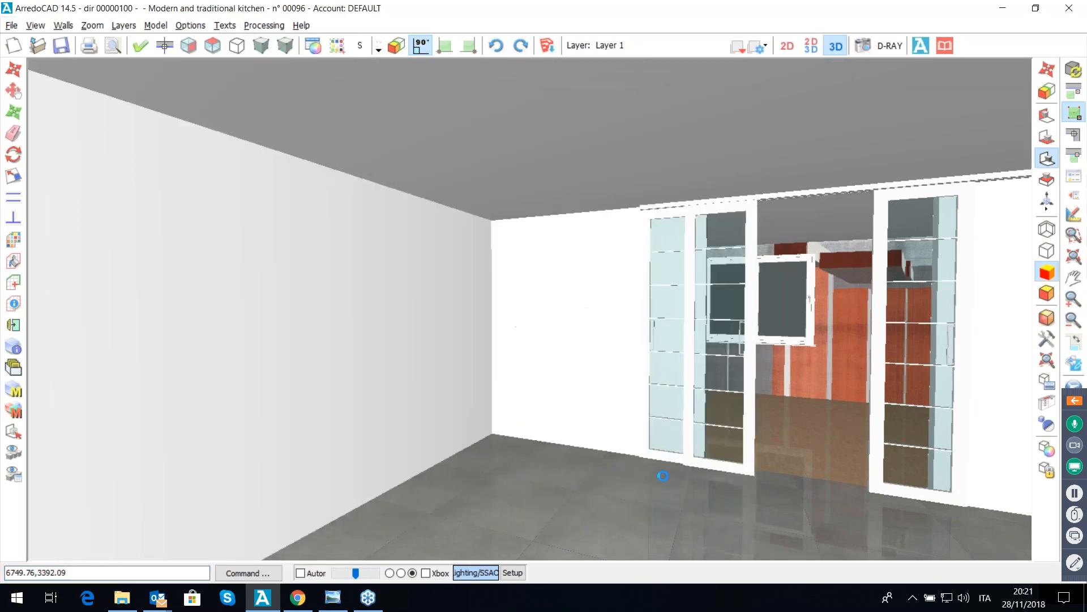
Step: Walk through both rooms in 3D to examine the ceilings, floors, doors and bare walls
key("Right")
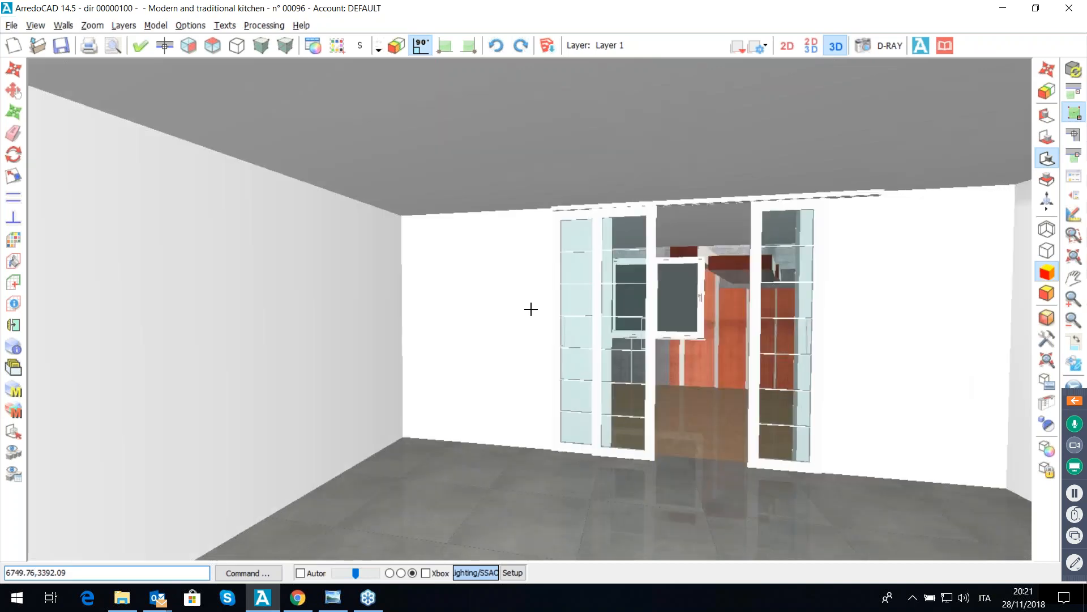
key("Up")
key("Right")
key("Up")
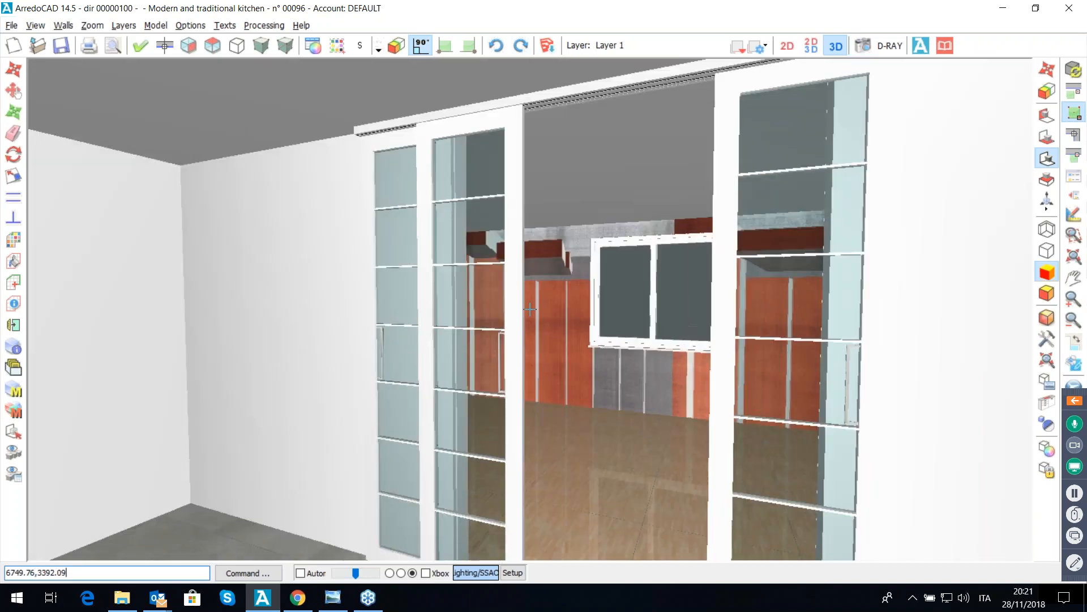
key("Up")
key("Left")
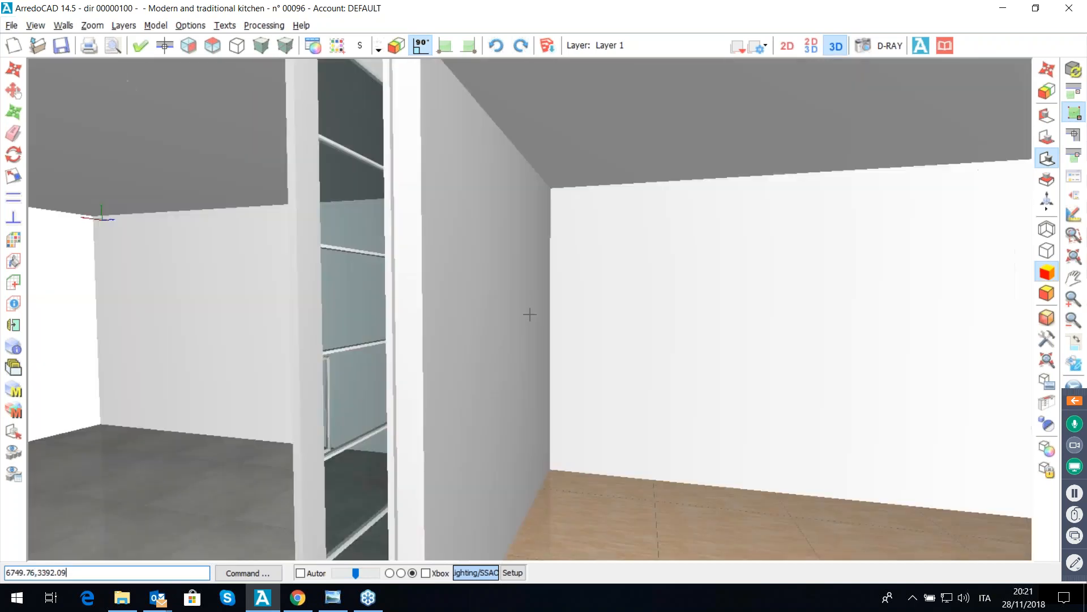
key("Up")
key("Up")
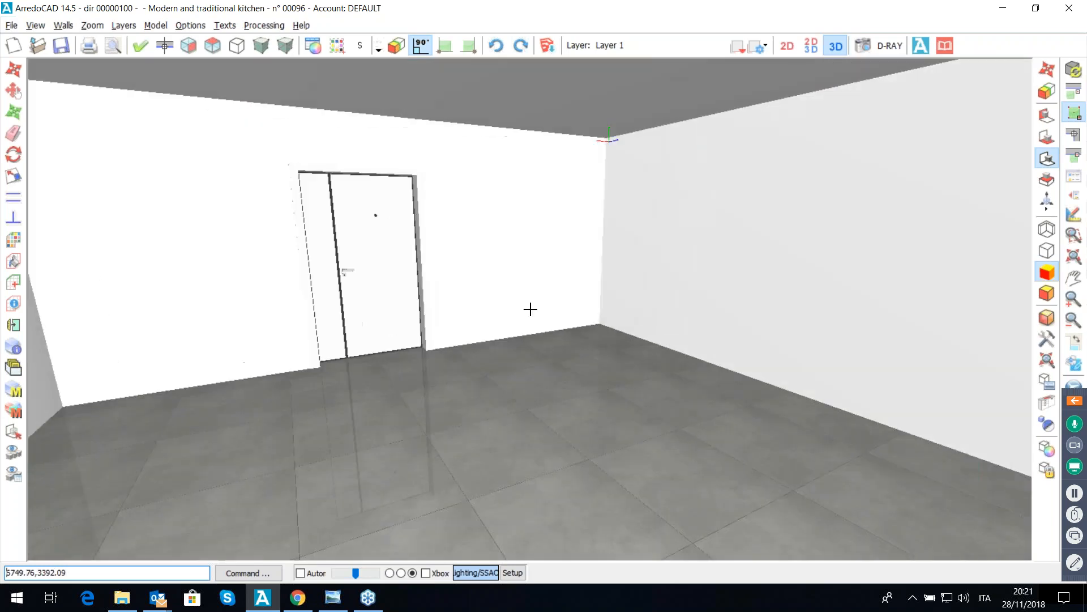
key("Right")
key("Down")
key("Down")
key("Down")
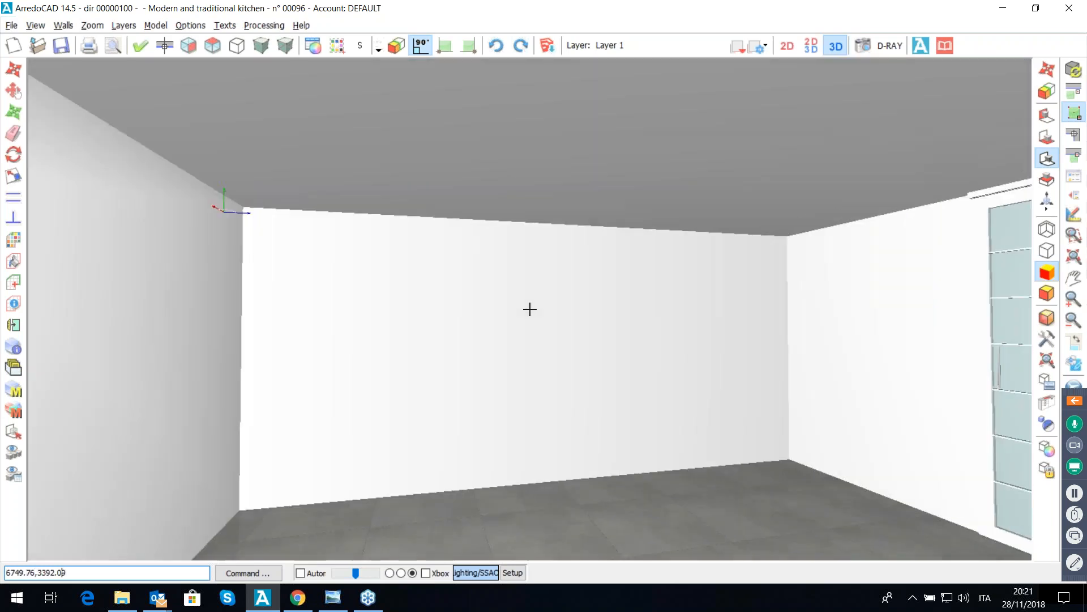
key("Down")
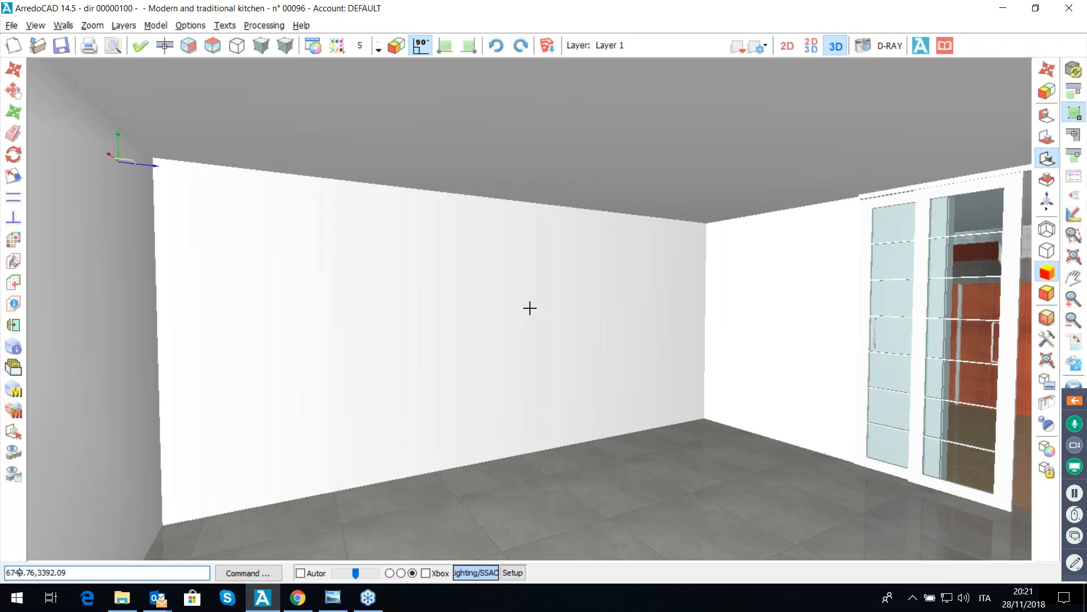
key("Up")
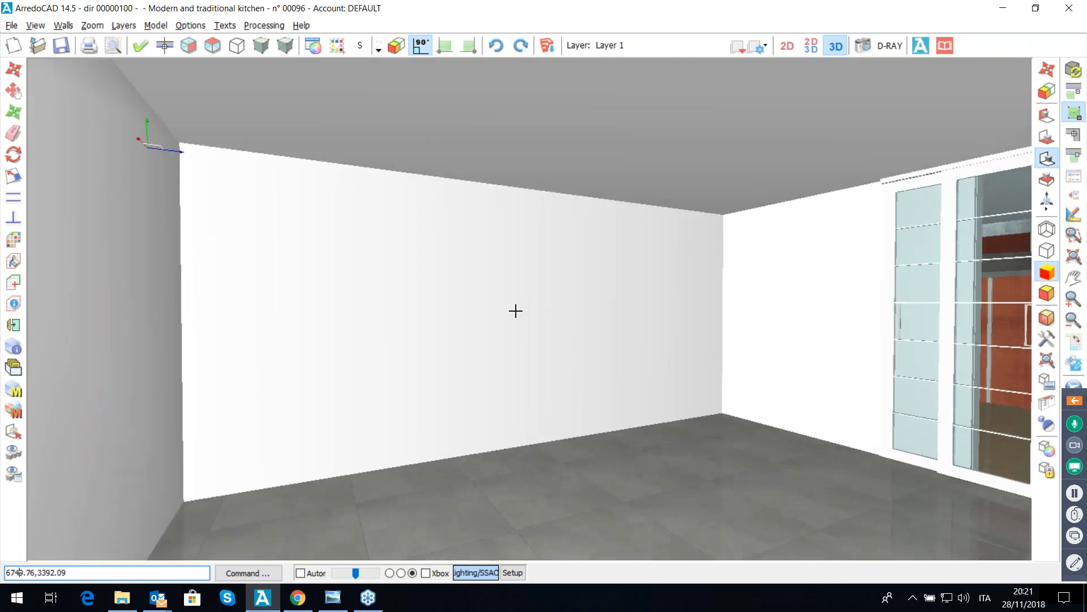
Step: Show the 2D and 3D views side by side and open the elevation of the larger room's wall opposite the window
left_click(811, 46)
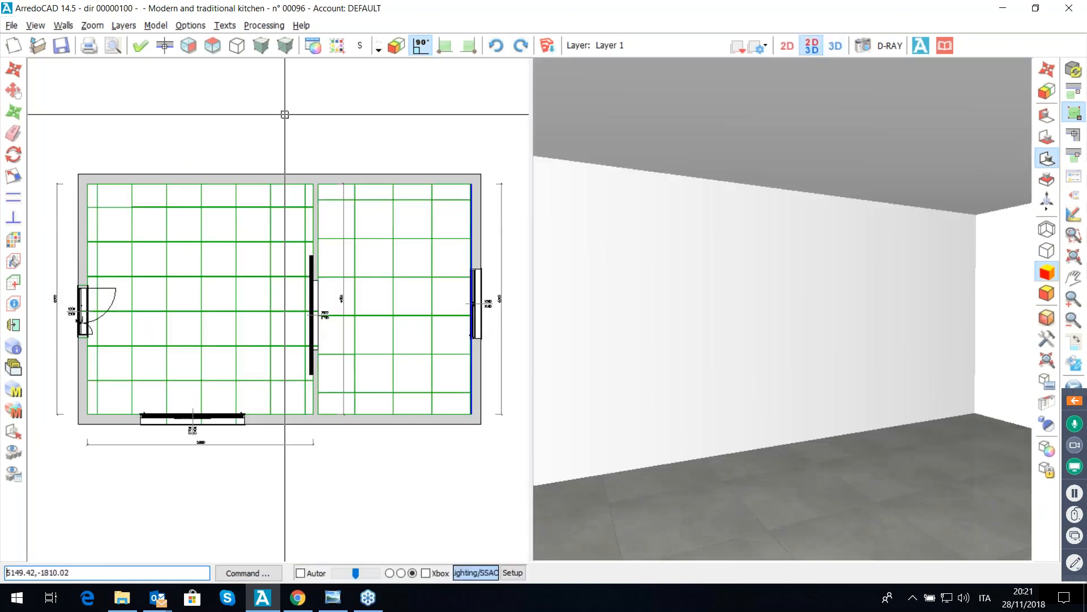
left_click(189, 45)
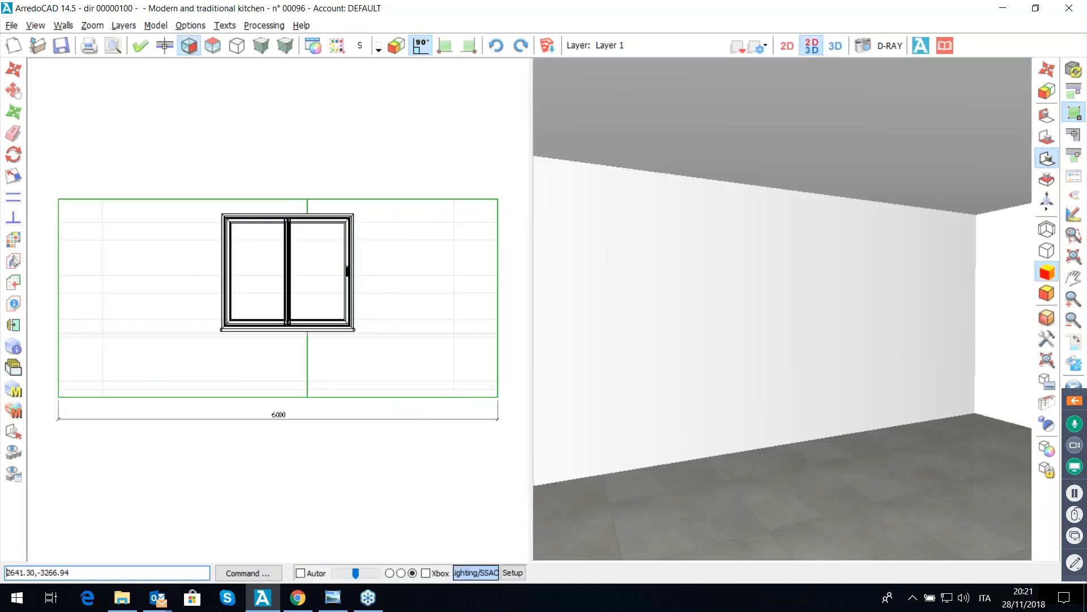
left_click(165, 50)
left_click(260, 184)
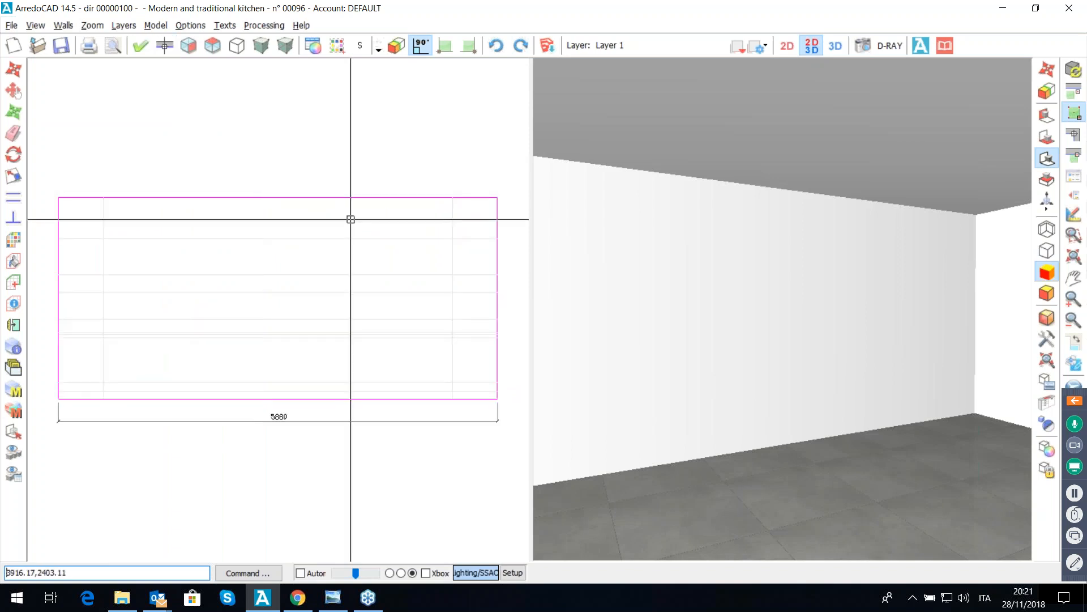
Step: Open the element library for this wall and bring up the furniture model selection
left_click(1067, 178)
left_click(825, 200)
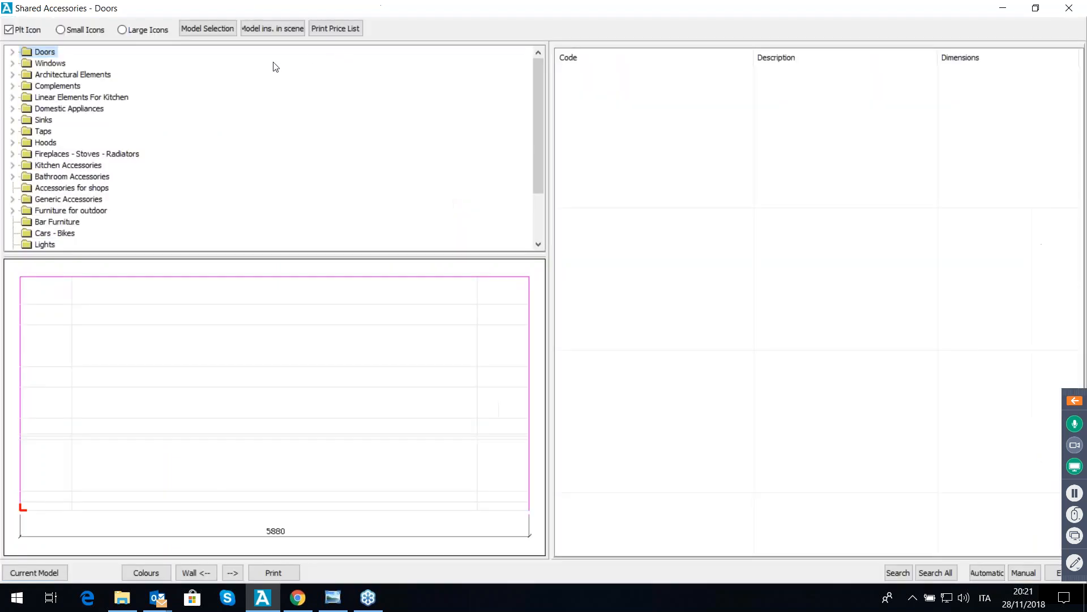
left_click(205, 33)
left_click(207, 30)
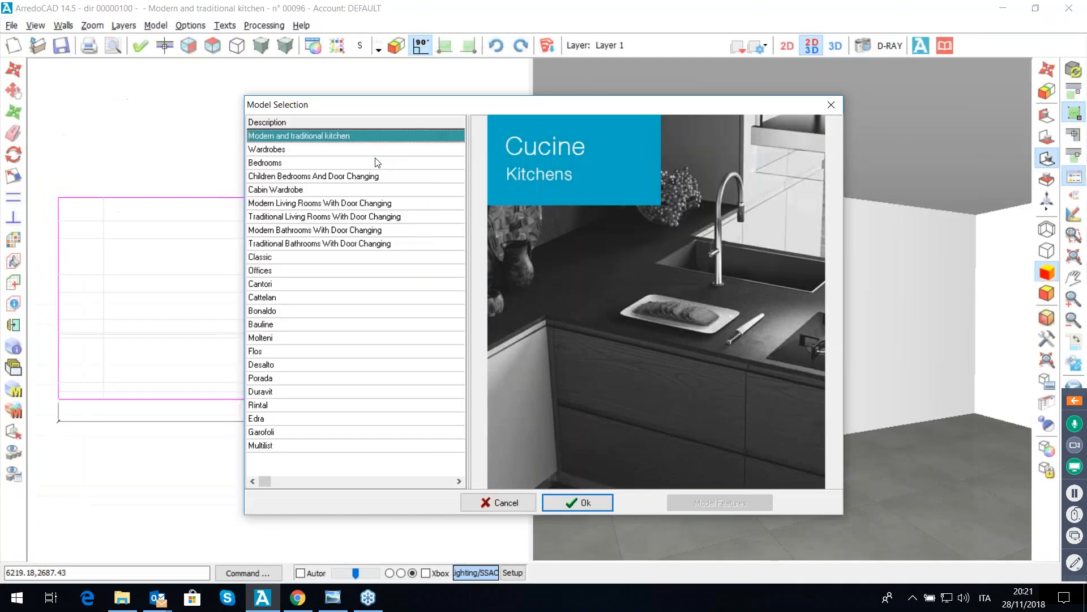
Step: Browse the available catalogues, from Wardrobes, Bedrooms and living rooms to brands such as Cattelan, Molteni, Porada and Duravit
left_click(328, 150)
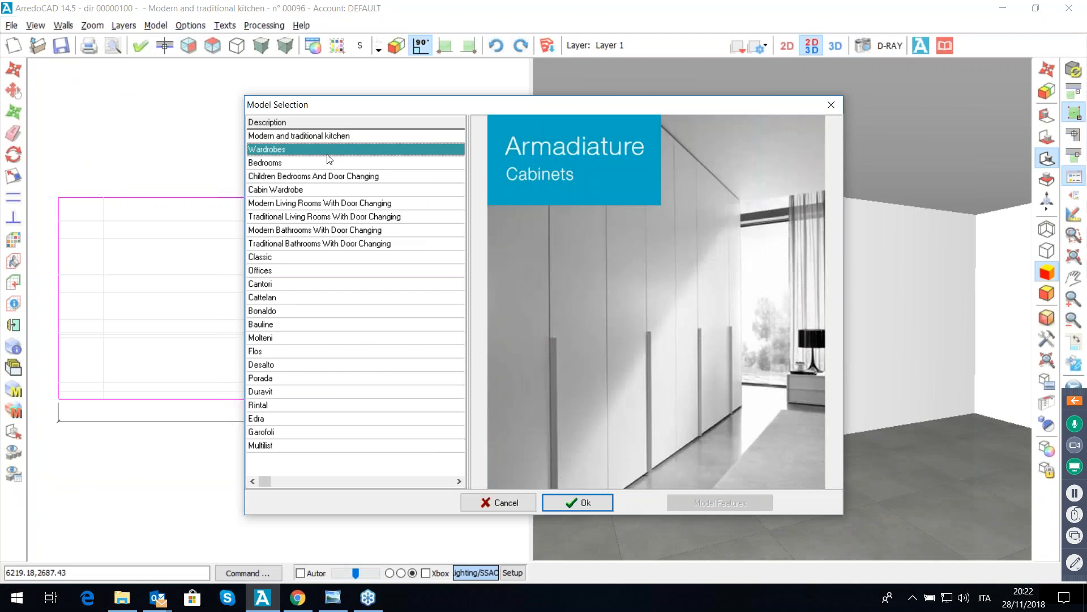
left_click(331, 163)
left_click(332, 177)
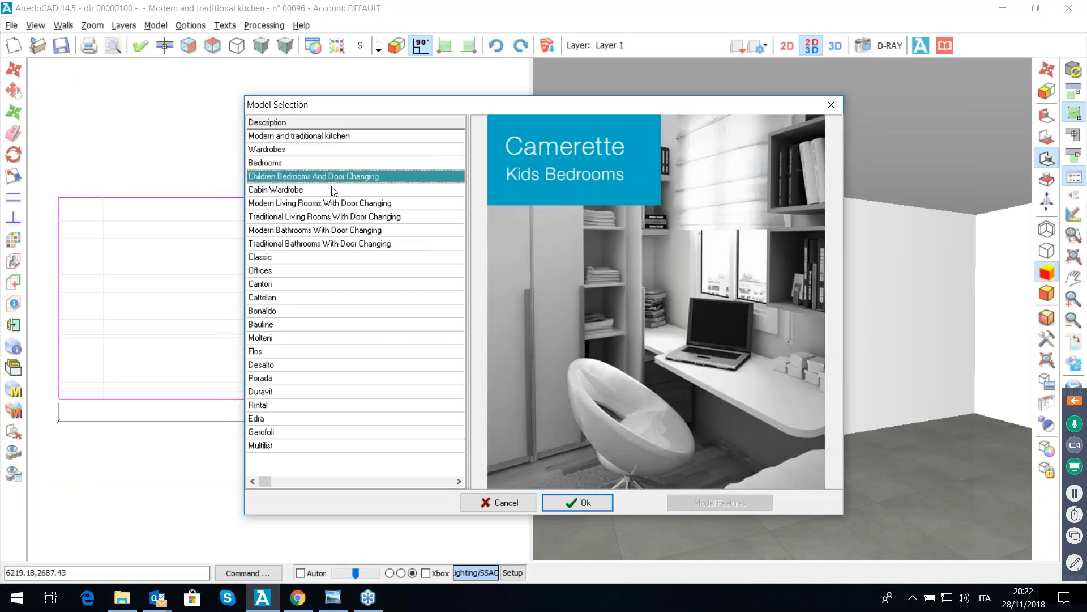
left_click(333, 191)
left_click(339, 204)
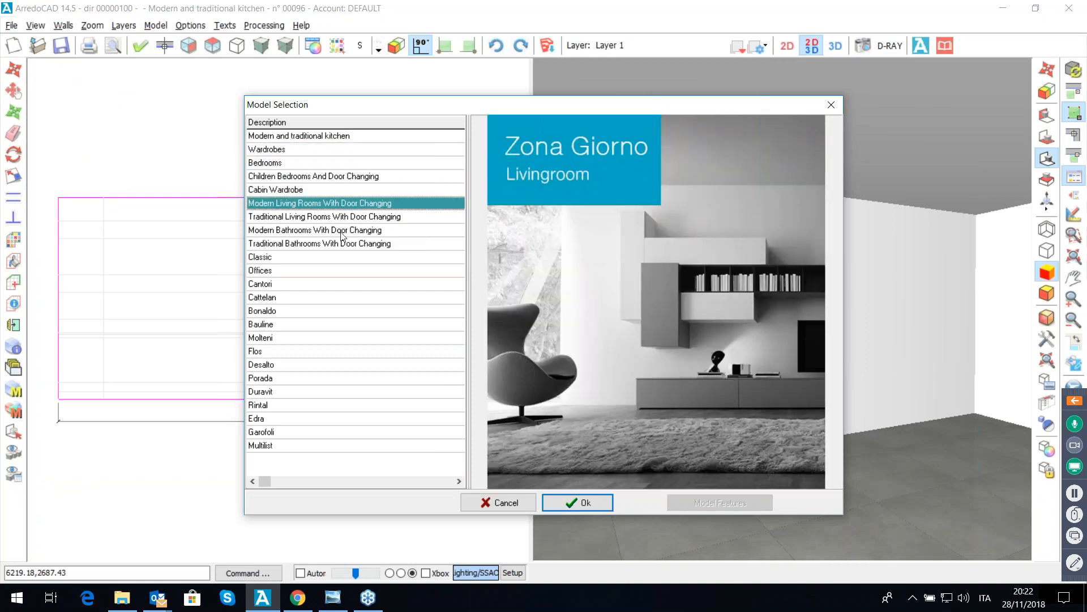
left_click(342, 231)
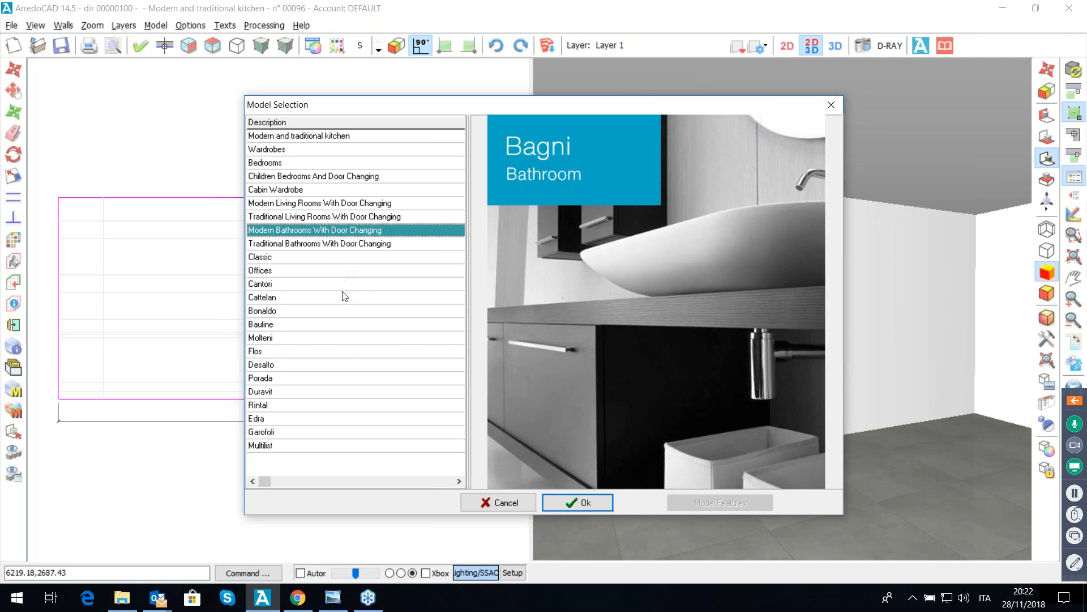
left_click(356, 298)
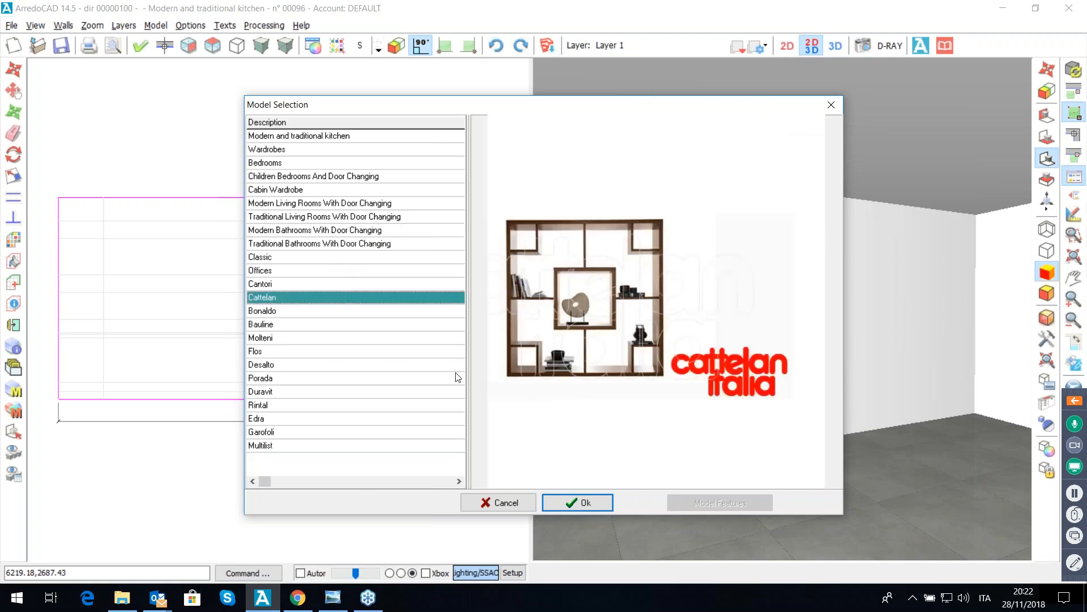
left_click(332, 338)
left_click(336, 352)
left_click(343, 378)
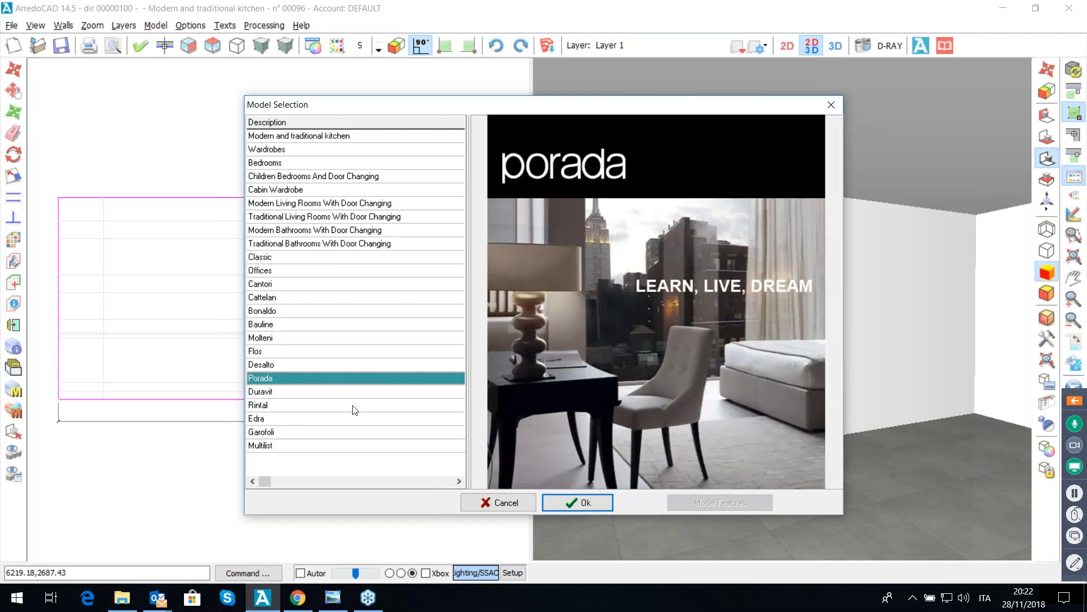
left_click(352, 405)
left_click(355, 392)
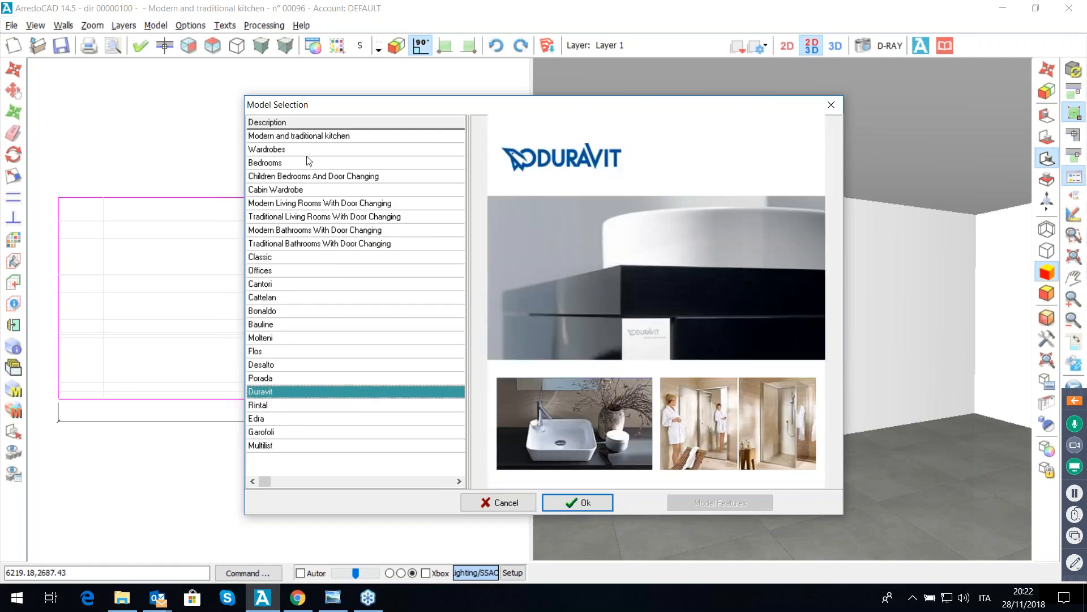
Step: Choose the Modern and traditional kitchen catalogue and accept the Default settings of the Kitchen Configurer
left_click(309, 139)
left_click(596, 502)
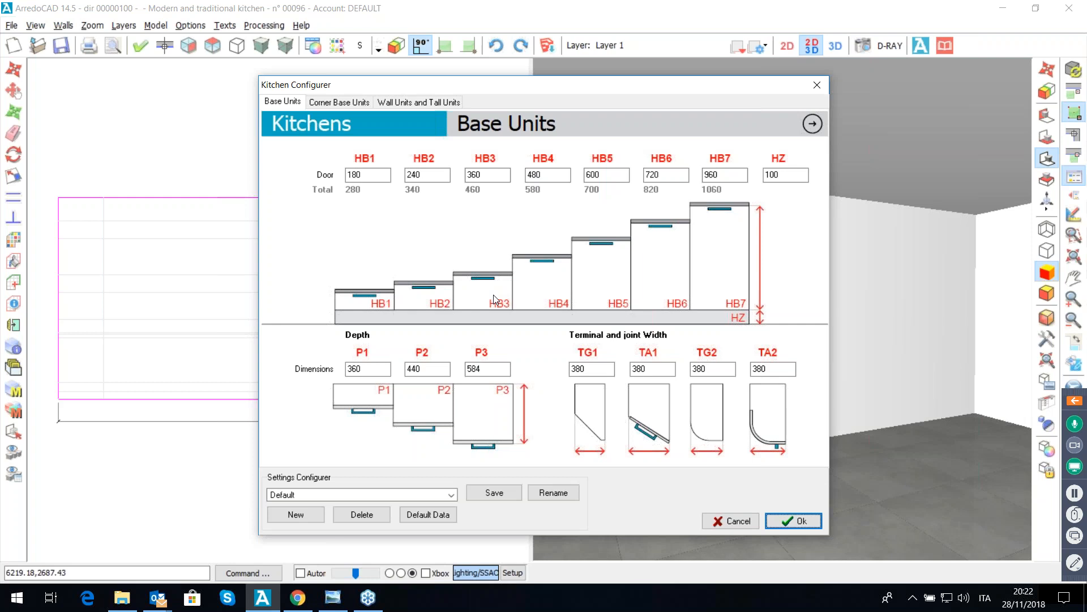
left_click(451, 495)
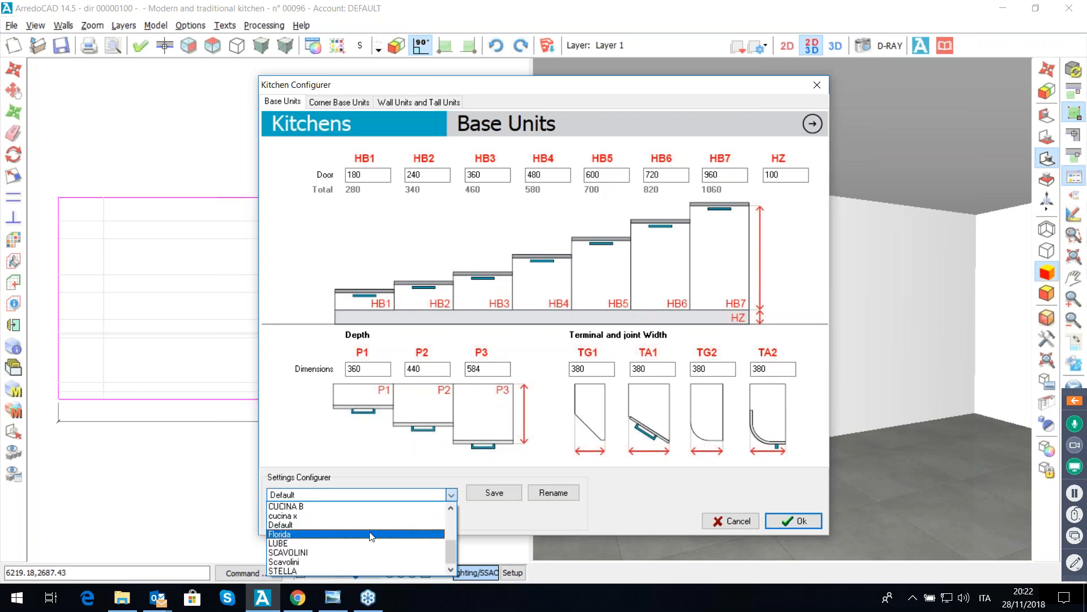
left_click(453, 489)
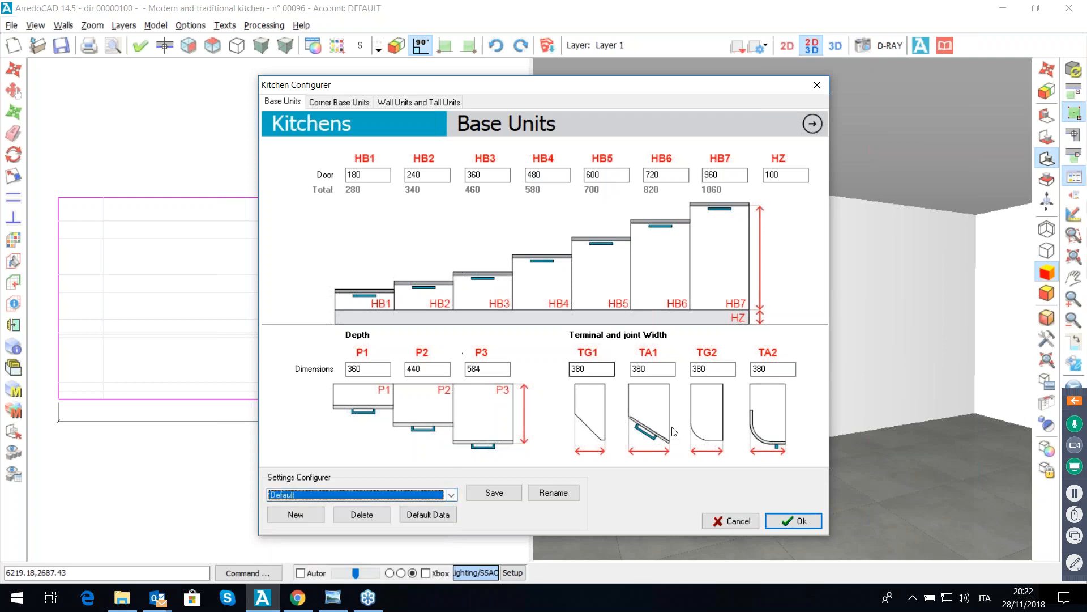
left_click(788, 525)
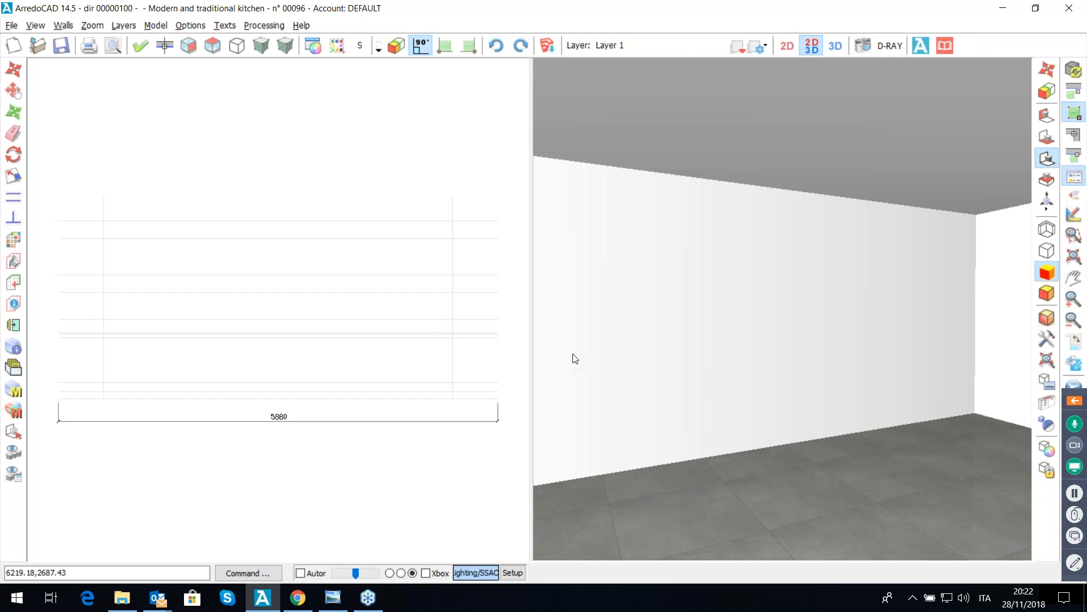
Step: Open the kitchen's DEFAULT finishes and set the modern and traditional door type to AM 3.11 from MODERN FRONT DOORS
double_click(459, 334)
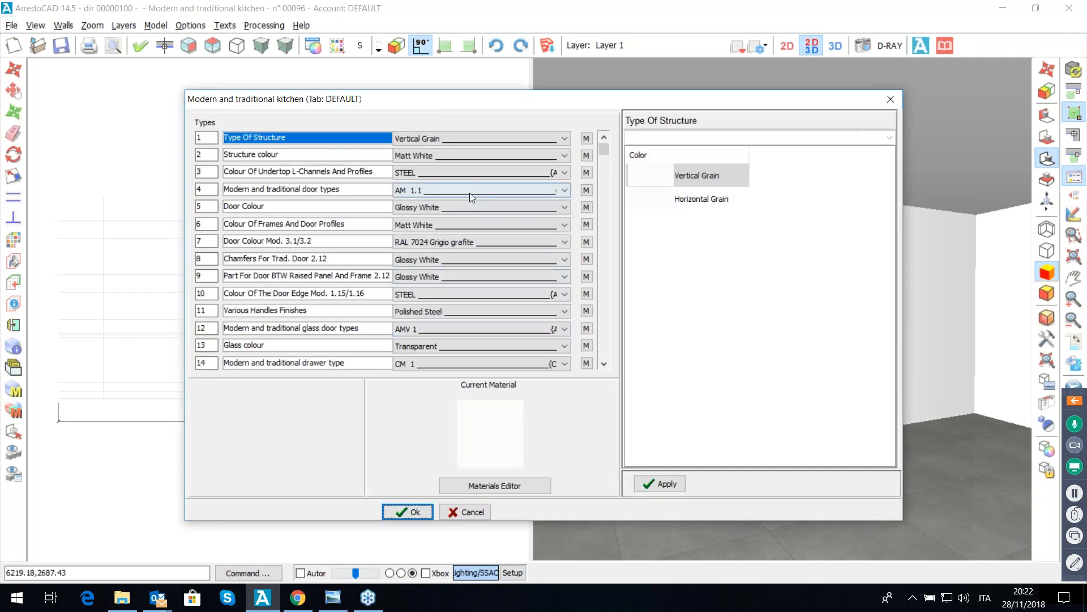
left_click(470, 193)
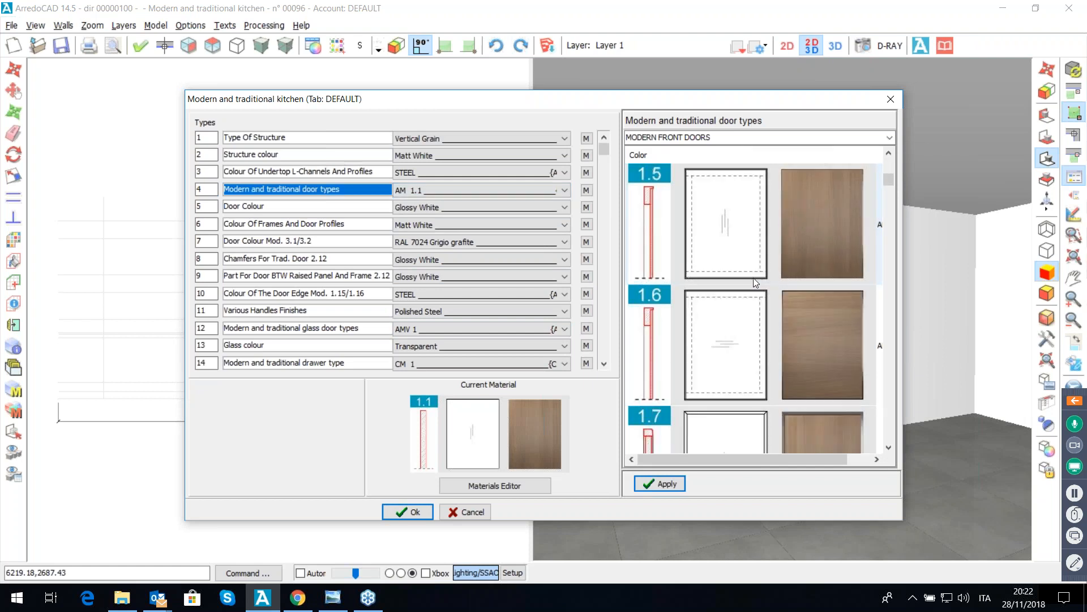
scroll(756, 281, "down", 15)
scroll(759, 271, "down", 10)
scroll(760, 279, "down", 4)
double_click(716, 339)
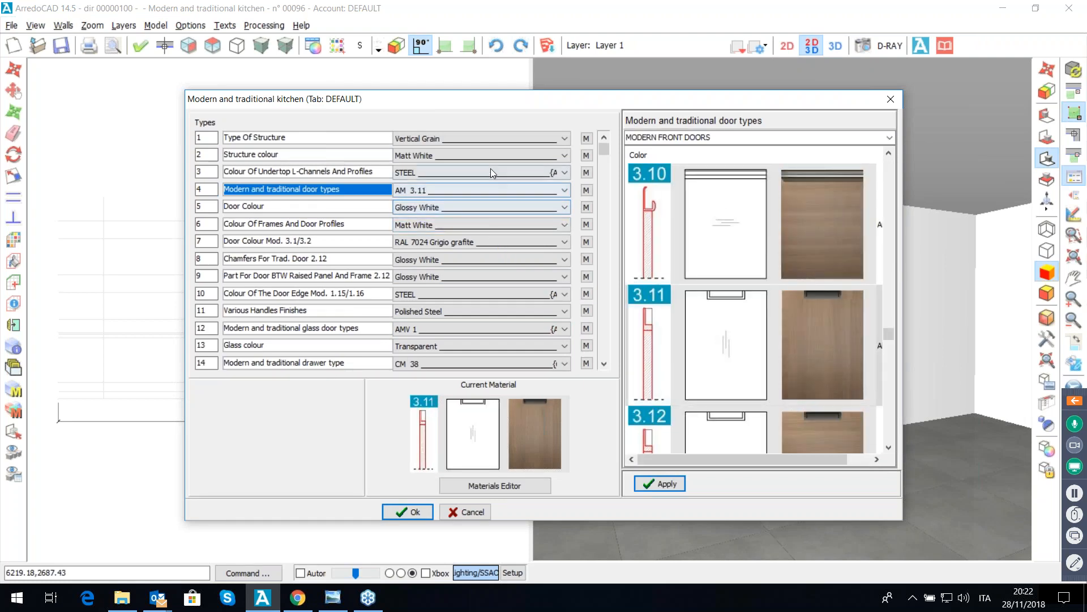
Step: Set the Structure colour to Medium 52 from the Wood Middle Colors
left_click(465, 155)
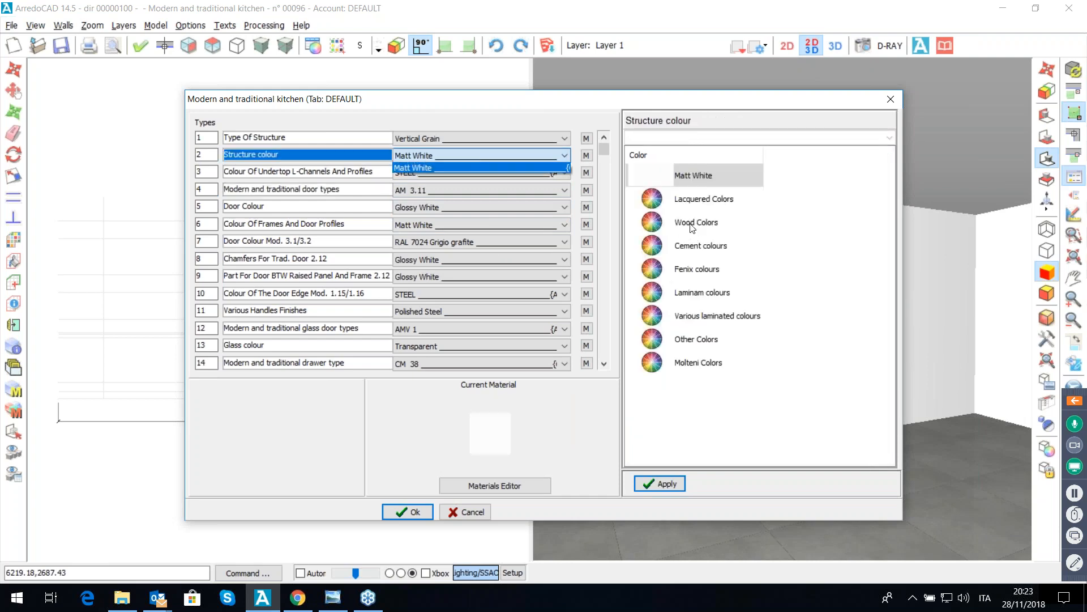
double_click(691, 227)
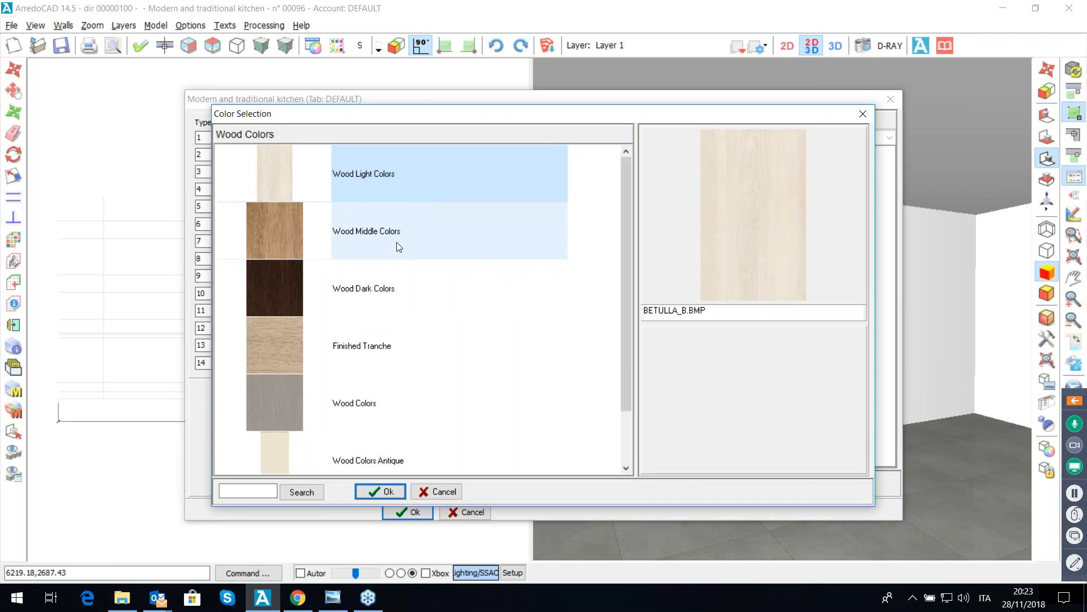
left_click(362, 238)
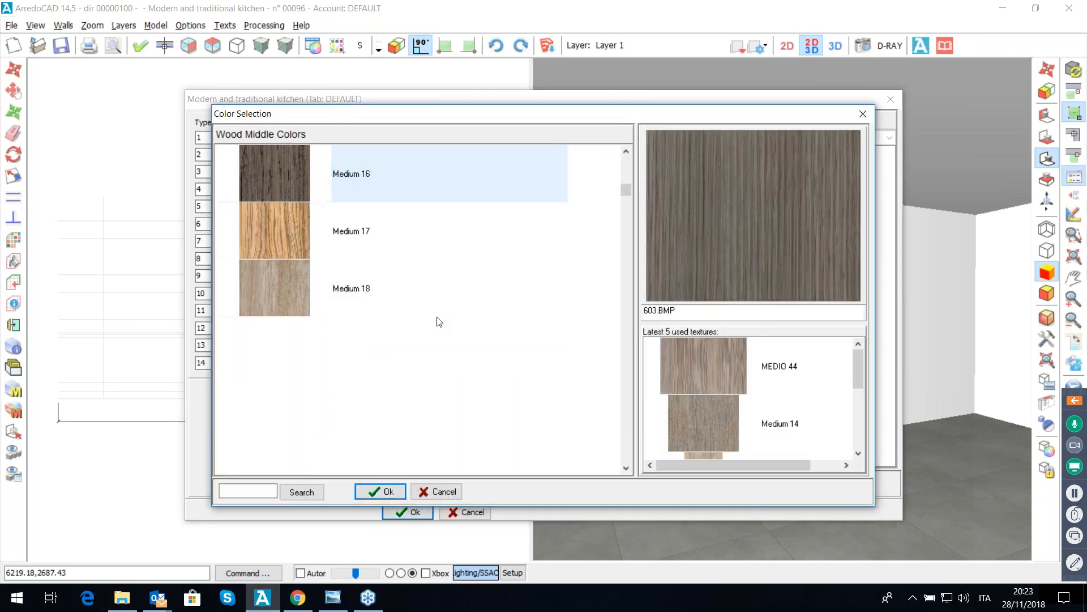
scroll(432, 317, "down", 10)
scroll(431, 318, "down", 1)
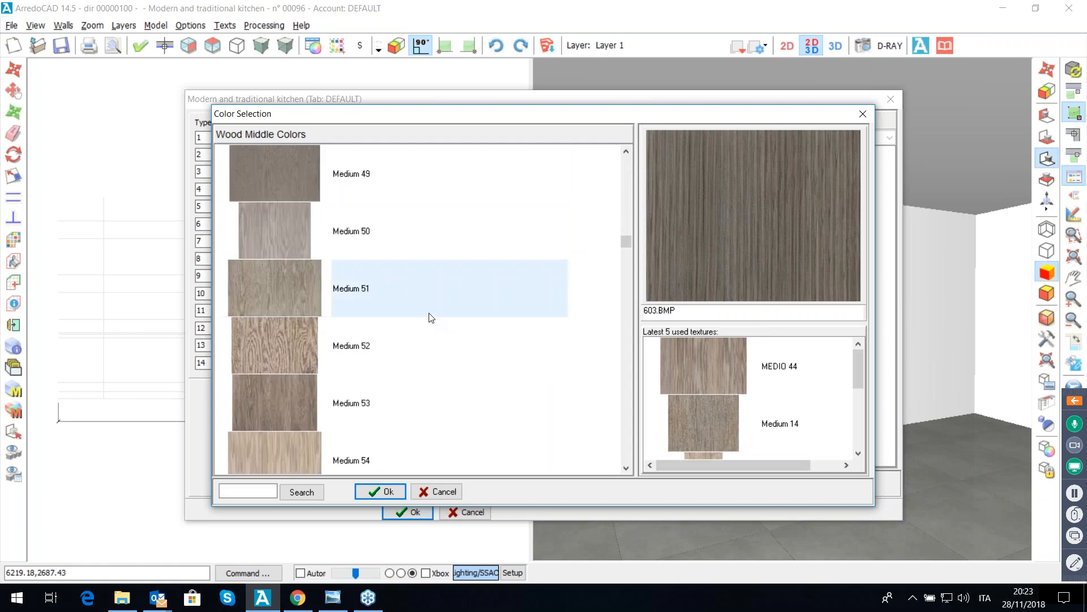
double_click(294, 345)
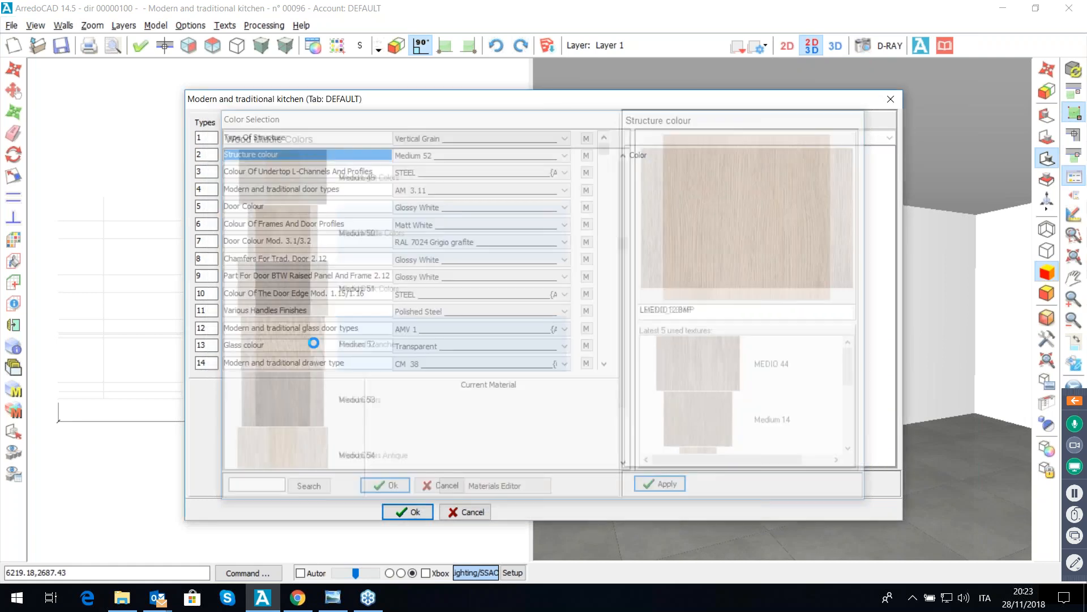
Step: Look through the Lacquered Colors for the Door Colour, keep Glossy White and accept the kitchen finishes
left_click(511, 208)
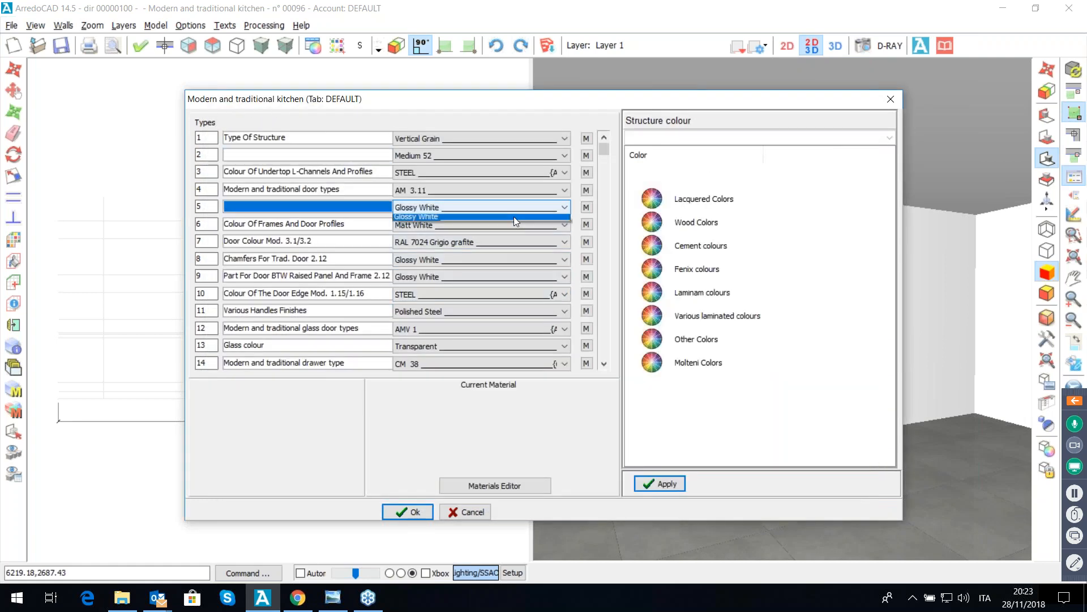
left_click(515, 217)
left_click(702, 201)
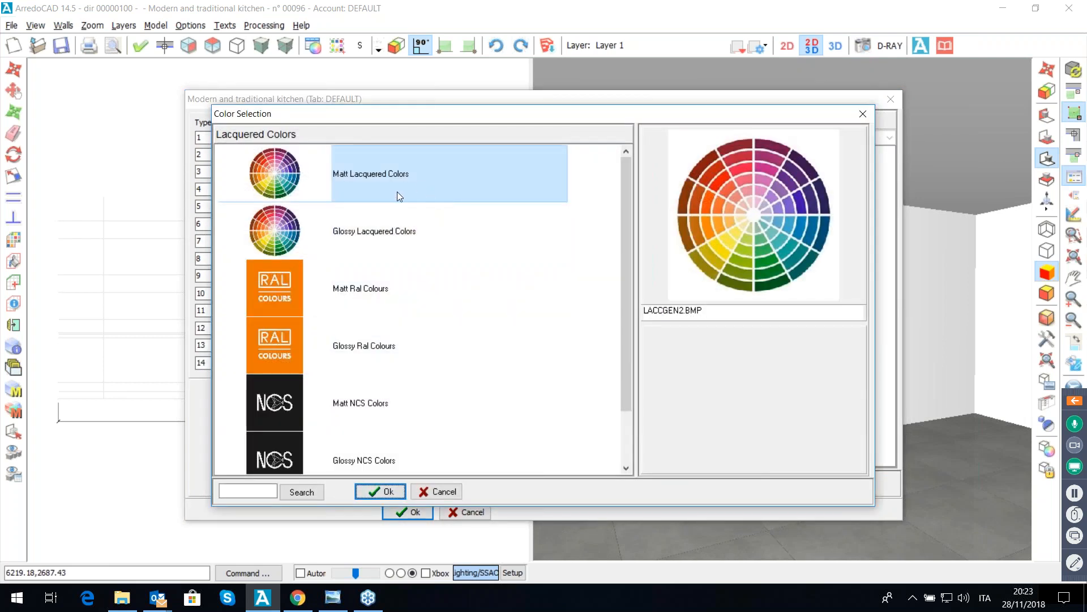
double_click(389, 230)
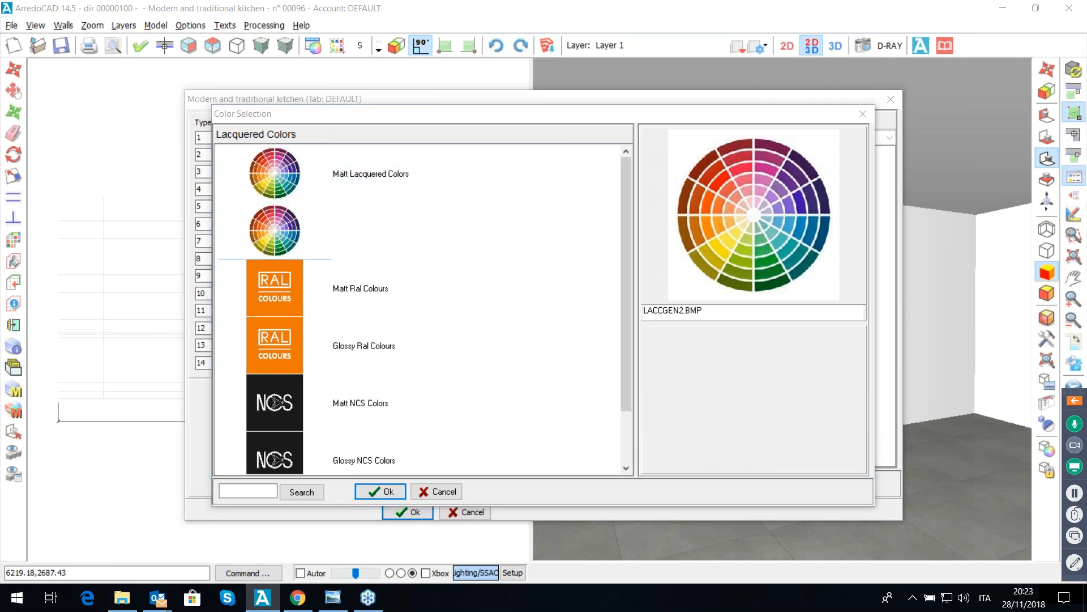
double_click(384, 187)
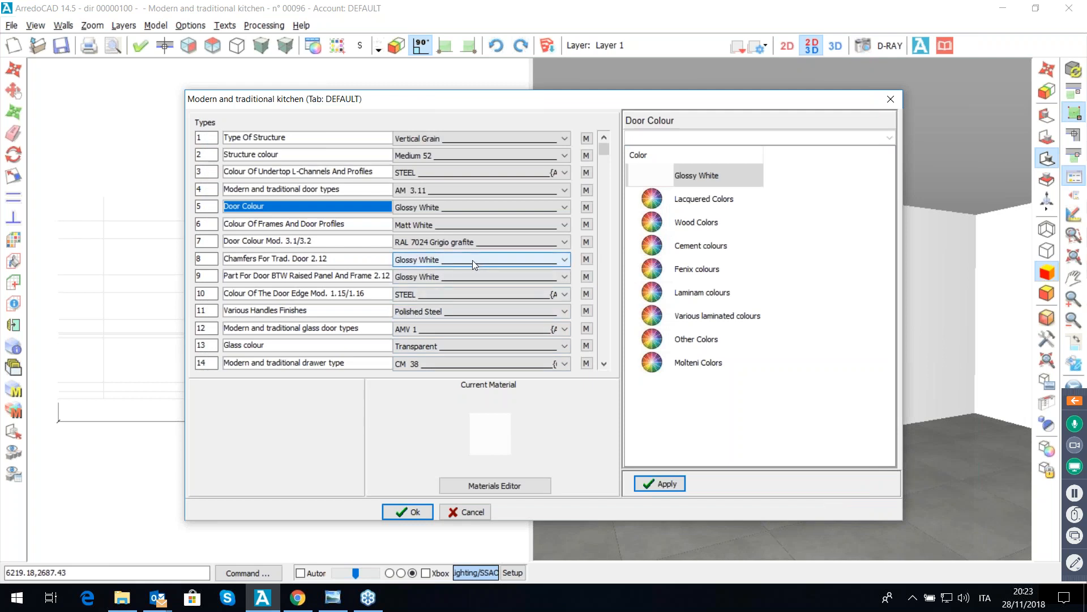
left_click(408, 510)
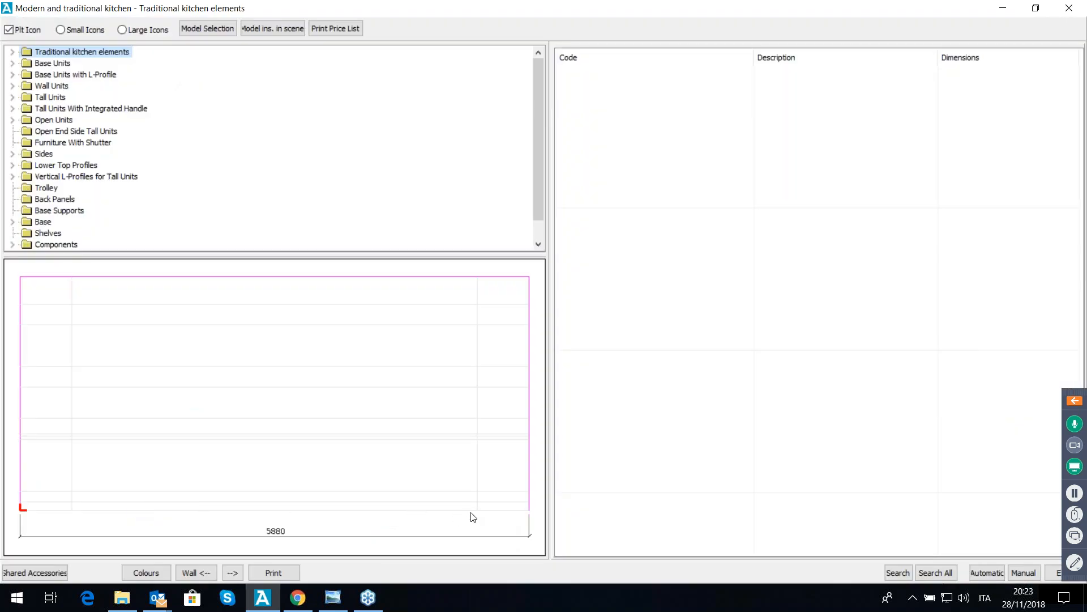
Step: Start the composition 600 mm from the wall's right end, running leftwards, and open the Base Units H.720 D. 584 catalogue
left_click(478, 507)
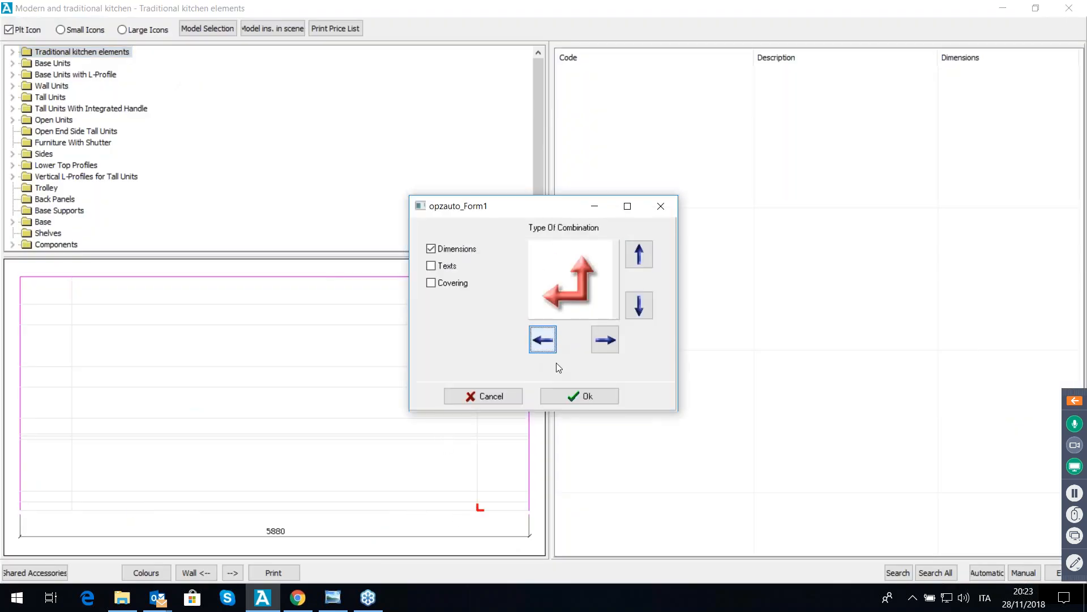
left_click(566, 399)
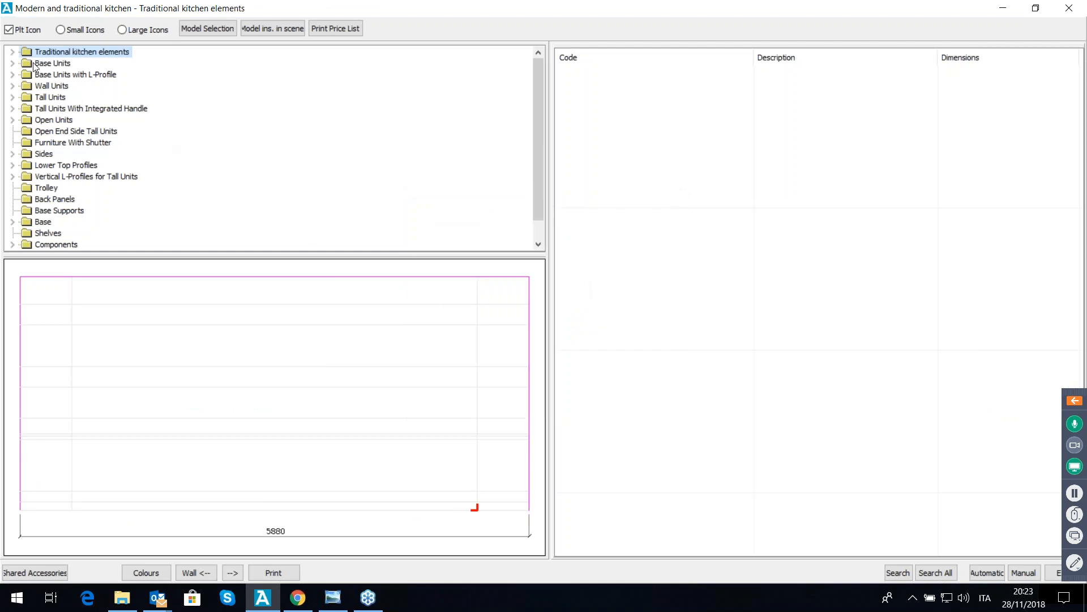
left_click(13, 64)
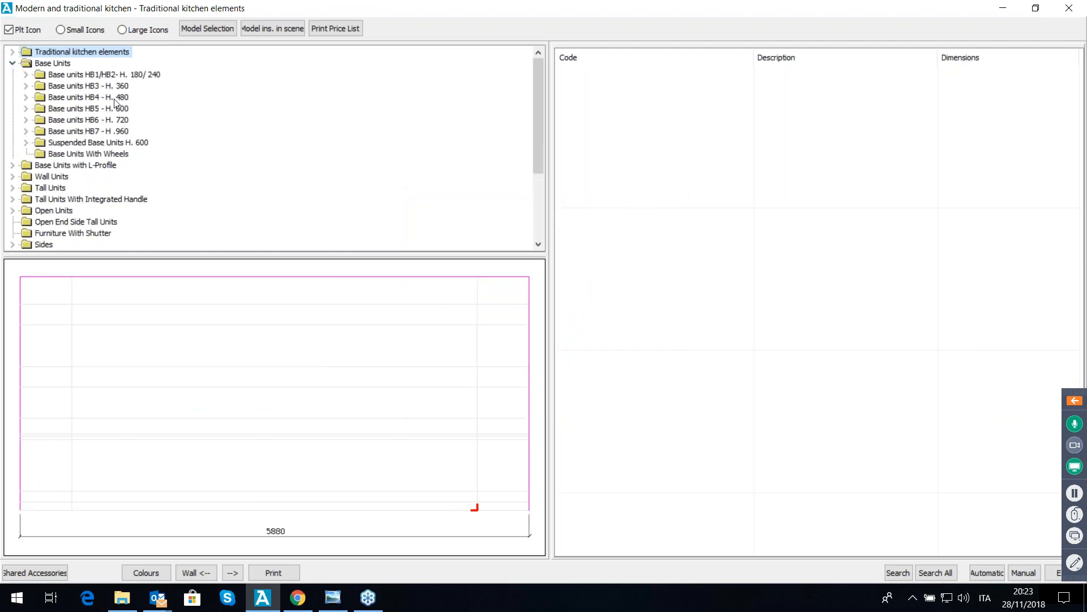
left_click(26, 120)
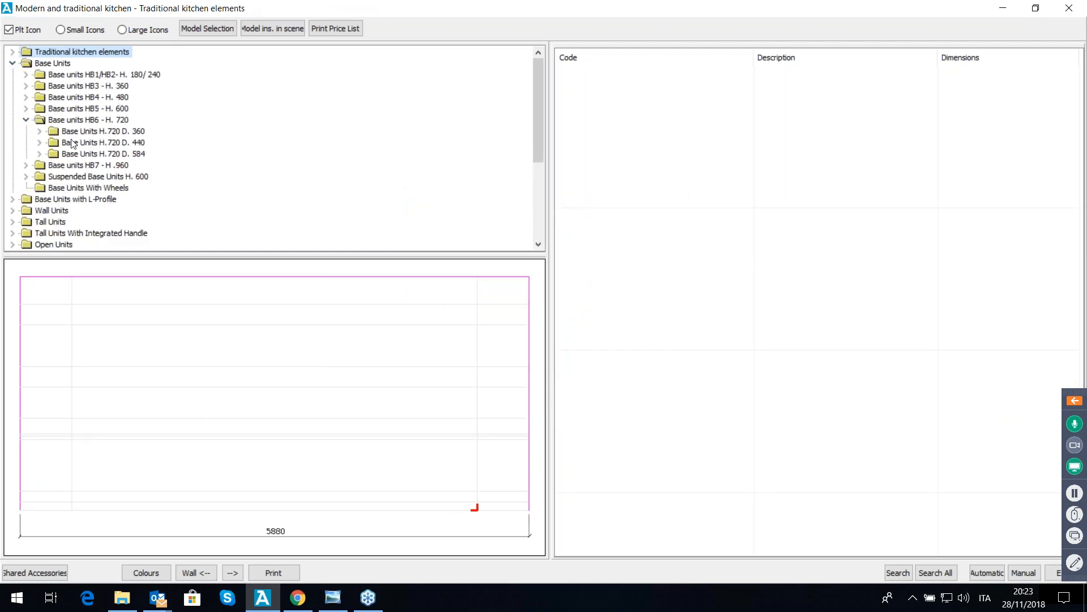
left_click(40, 154)
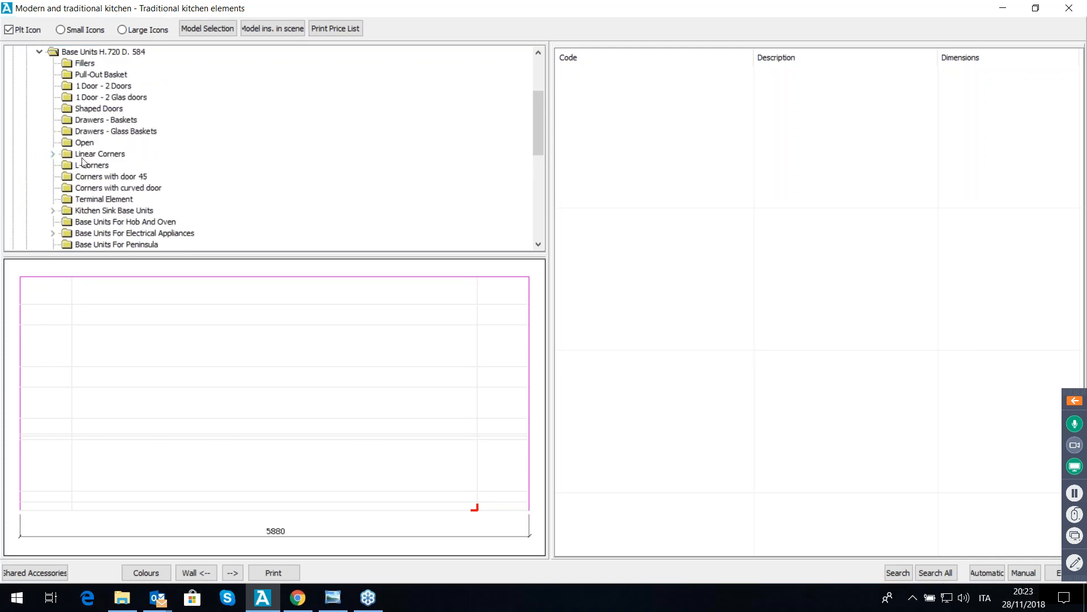
Step: Insert the 900 mm base unit with two baskets, B902CE, from the Drawers - Baskets group
left_click(121, 123)
left_click(783, 241)
scroll(783, 237, "down", 5)
scroll(791, 231, "down", 3)
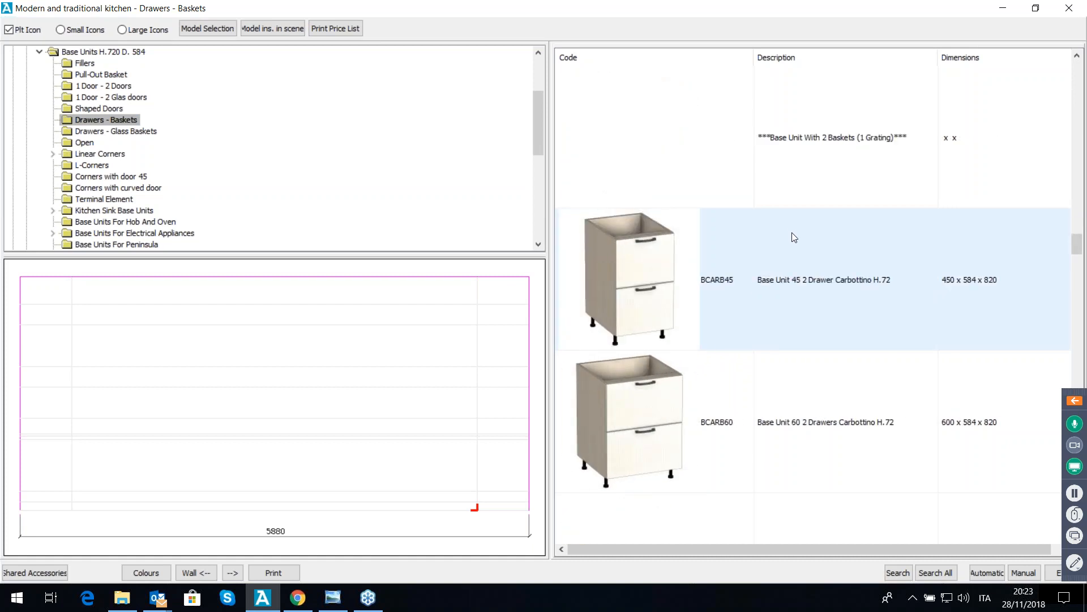
scroll(793, 237, "down", 2)
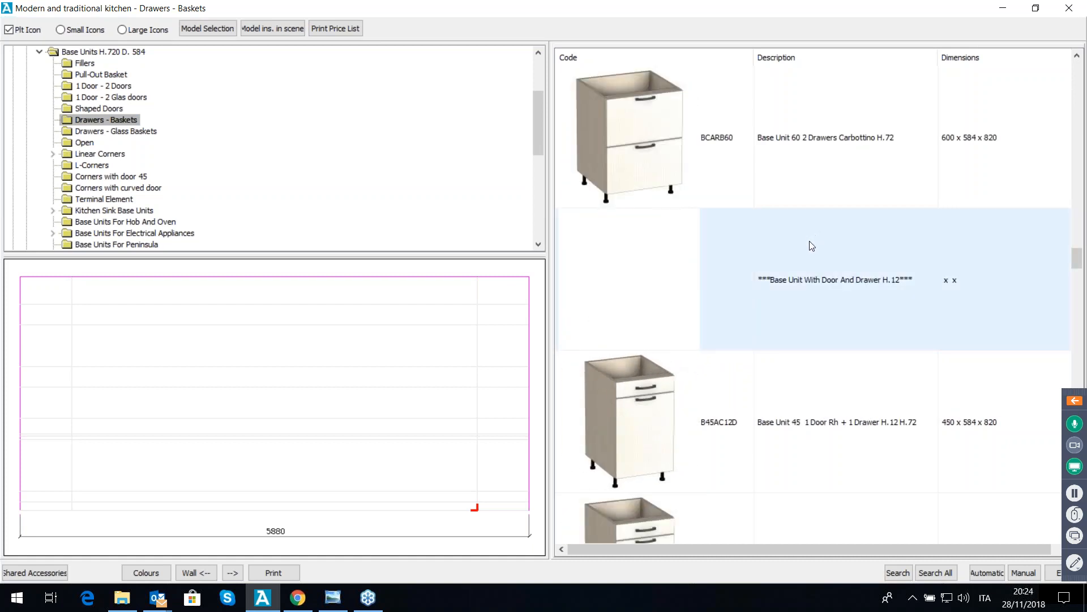
scroll(812, 237, "down", 2)
scroll(809, 248, "up", 5)
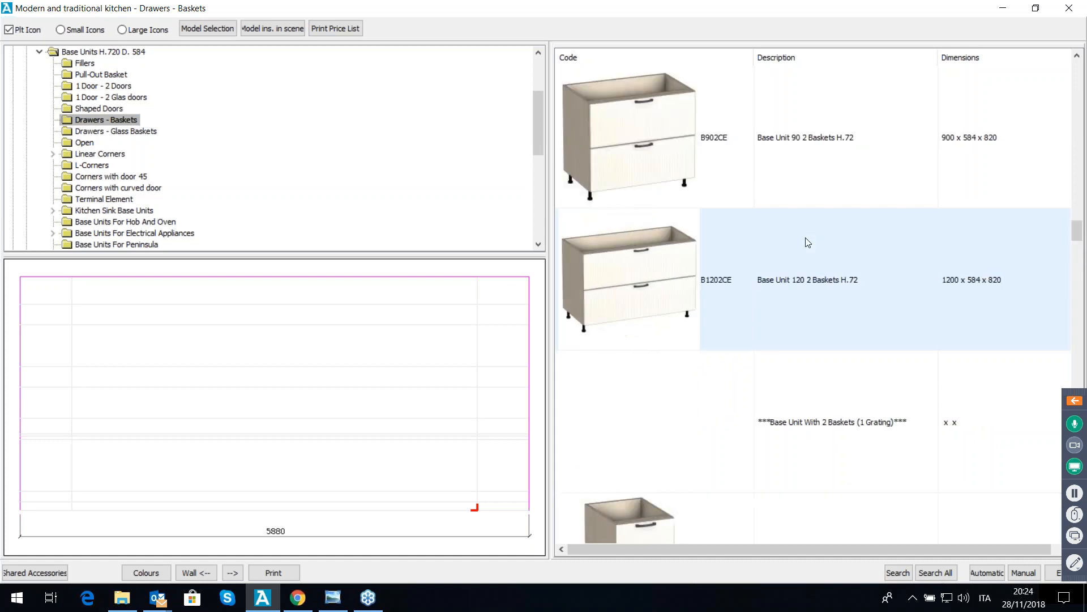
left_click(688, 418)
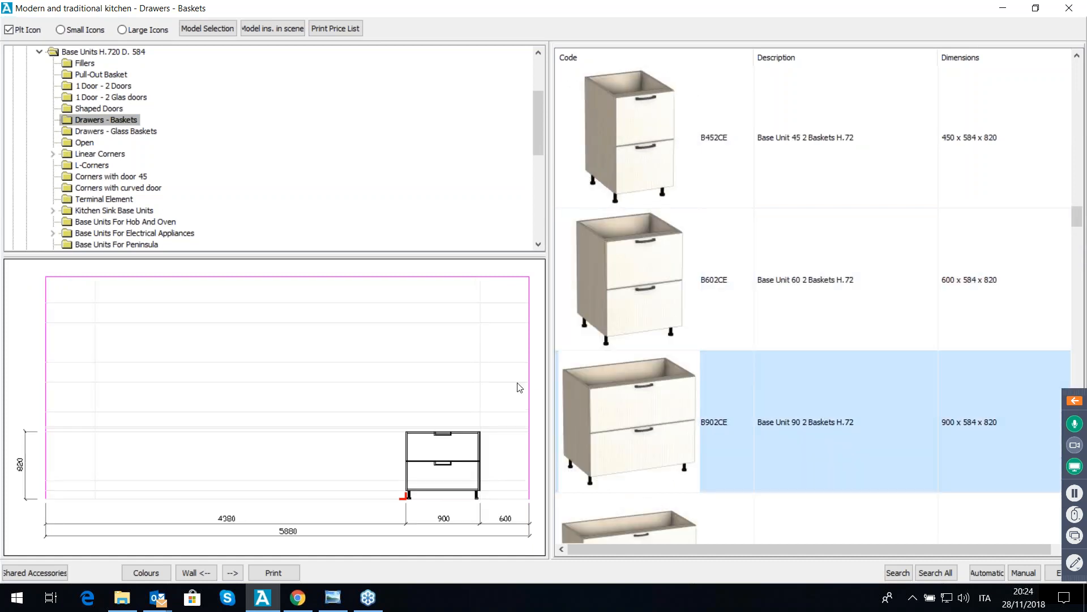
Step: Add the 600 mm base unit for cooking surface and oven H60, BF60, beside the basket unit
left_click(124, 224)
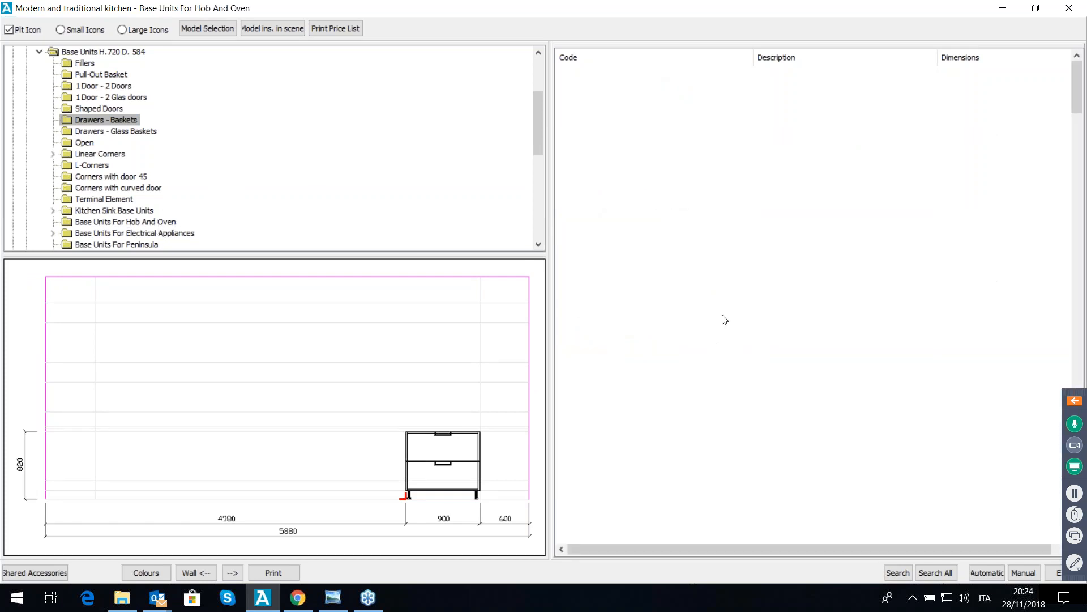
scroll(798, 331, "down", 10)
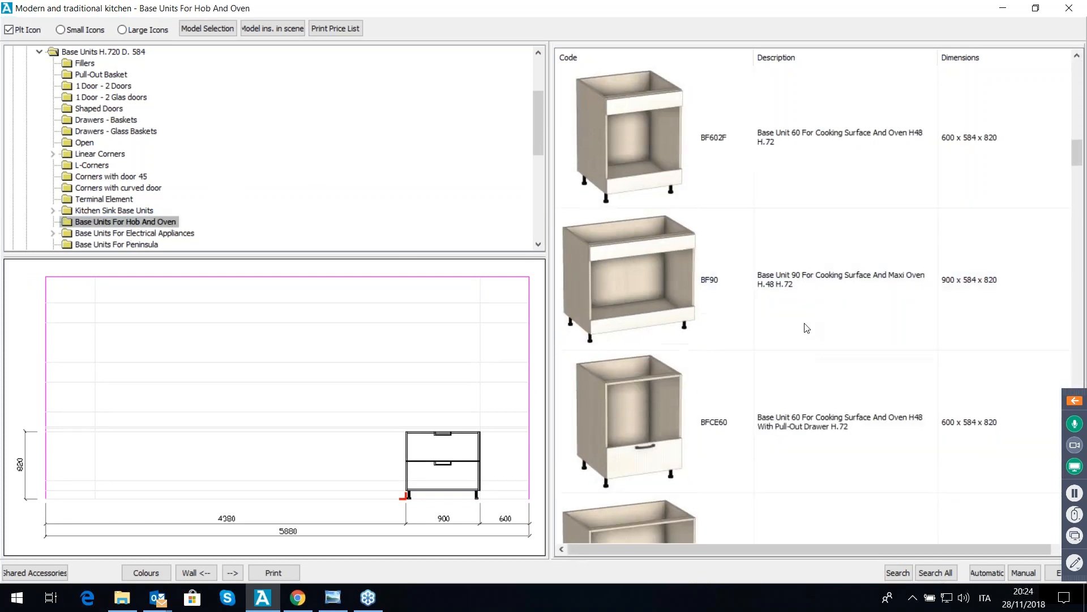
scroll(811, 327, "down", 8)
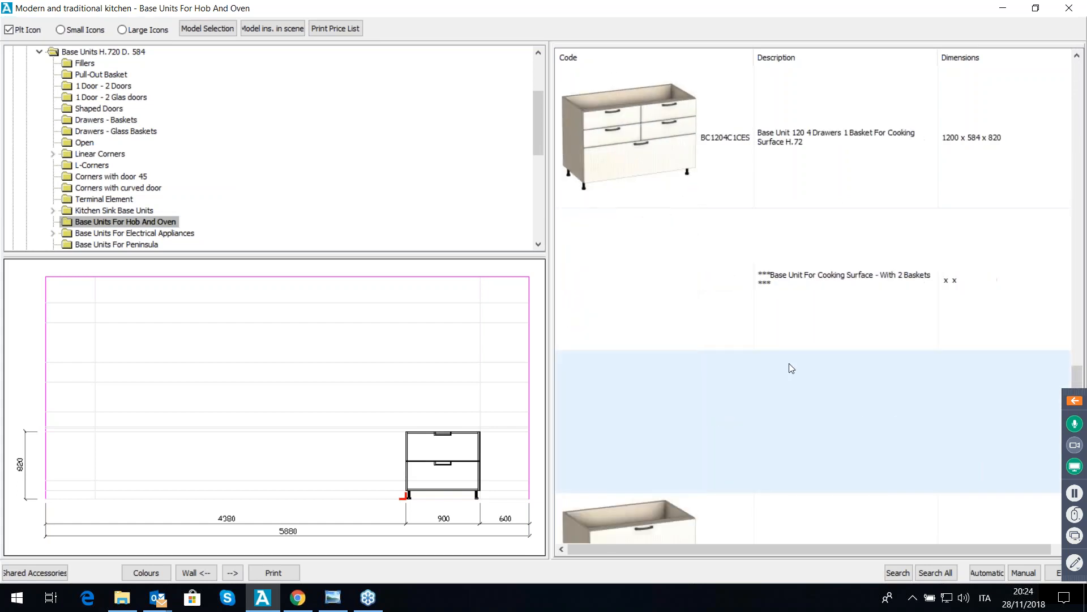
scroll(763, 364, "up", 15)
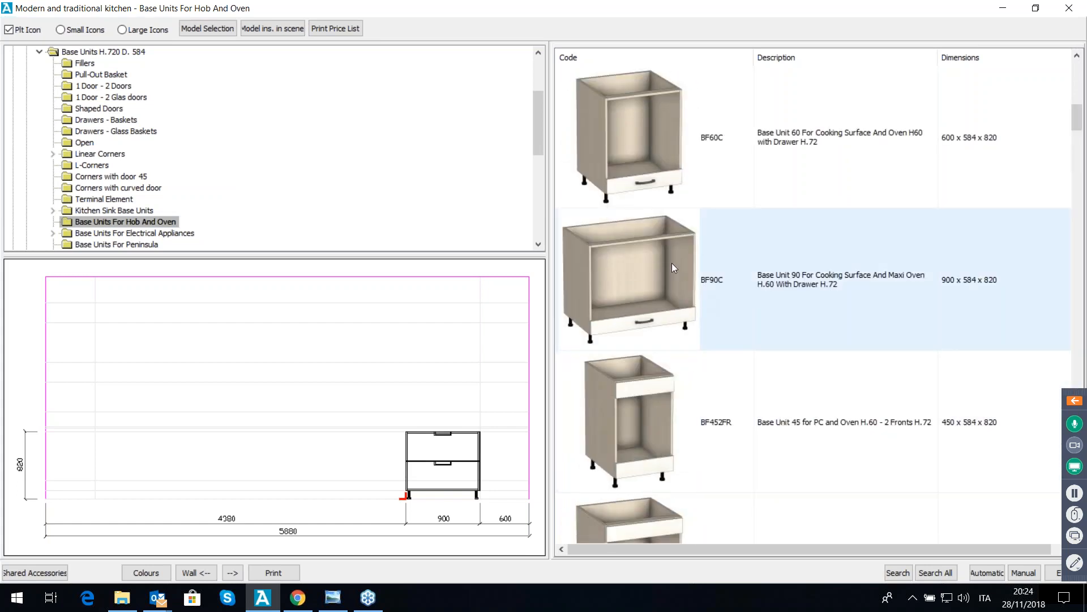
scroll(663, 255, "up", 3)
left_click(650, 267)
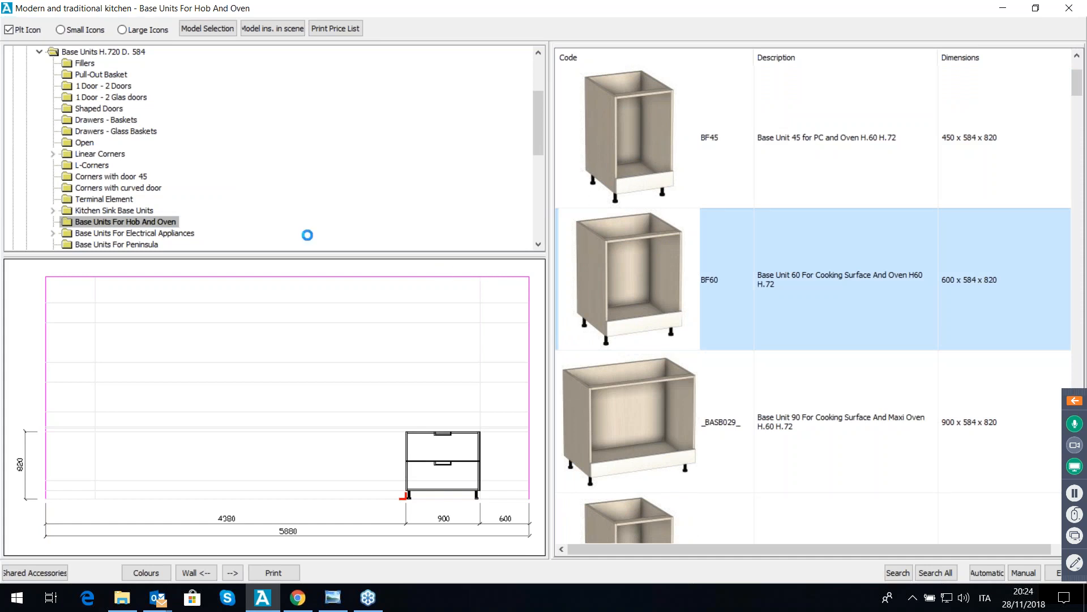
Step: Add the 900 mm base unit with two baskets (1 glass), B902CM, beside the oven unit
left_click(134, 132)
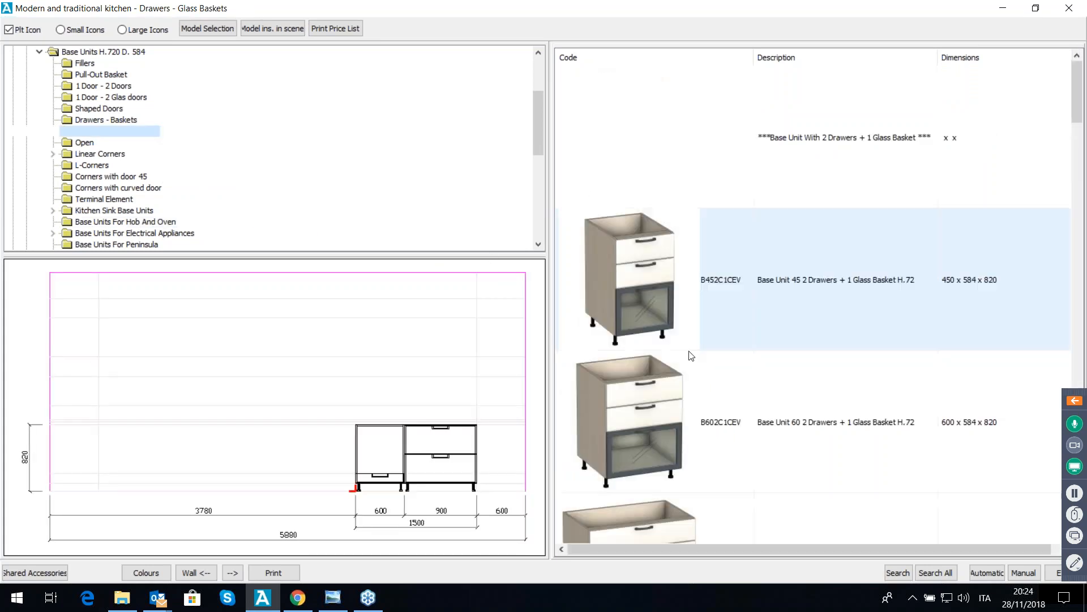
scroll(746, 360, "down", 3)
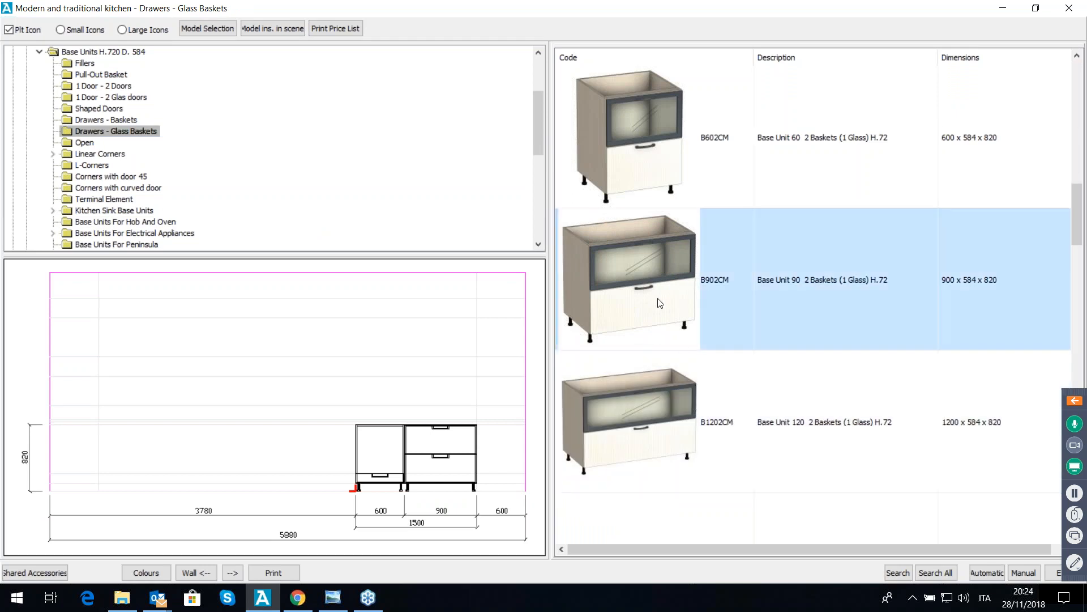
double_click(659, 303)
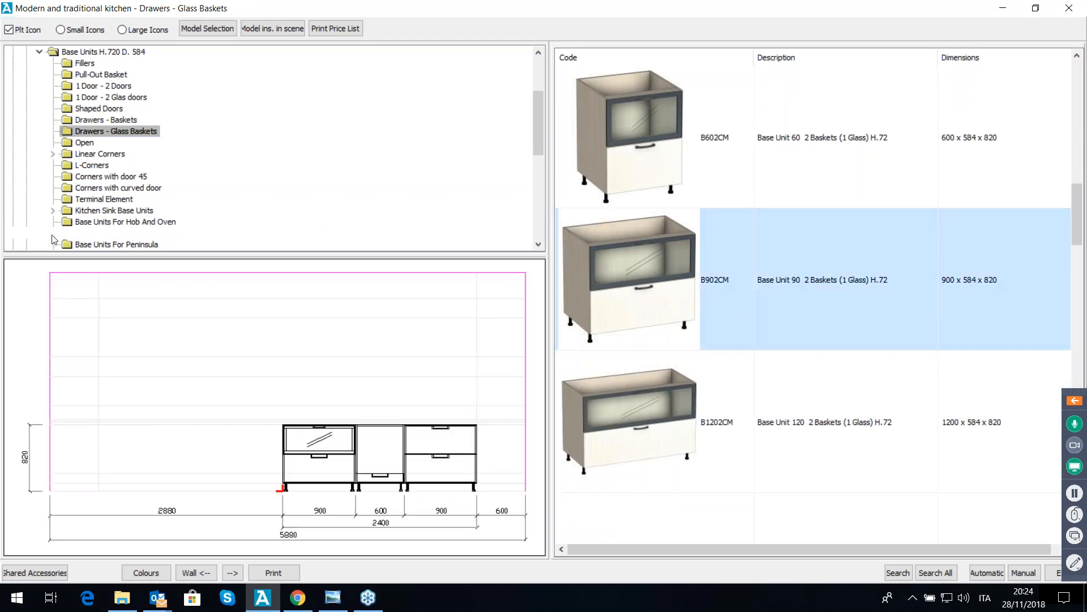
Step: Add the 600 mm dishwasher door with steel front border, BLV60FIX, beside the glass basket unit
left_click(52, 233)
left_click(127, 222)
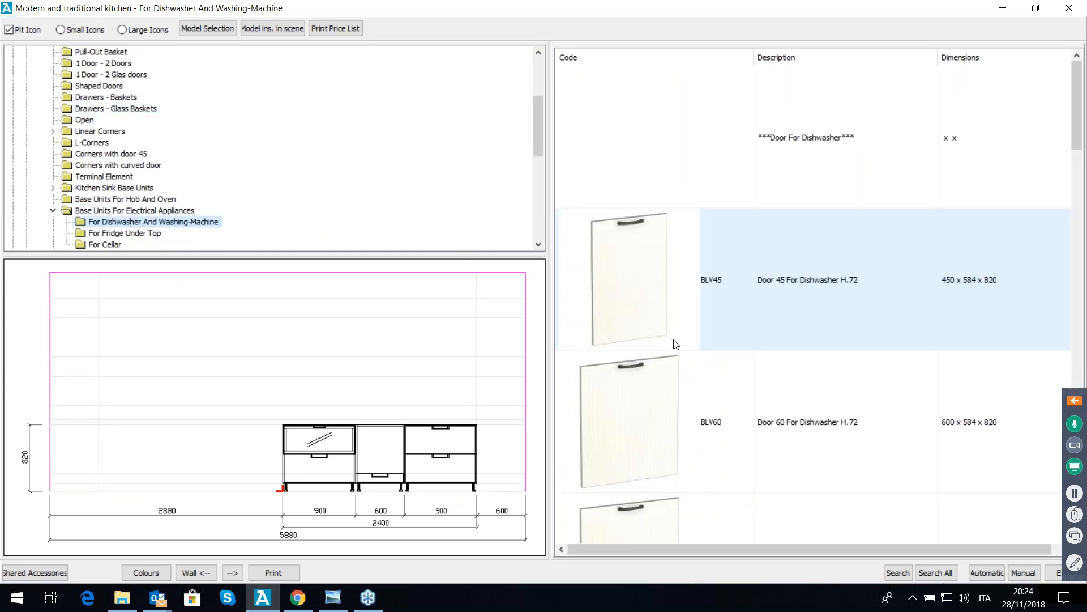
scroll(675, 339, "down", 8)
scroll(683, 335, "down", 2)
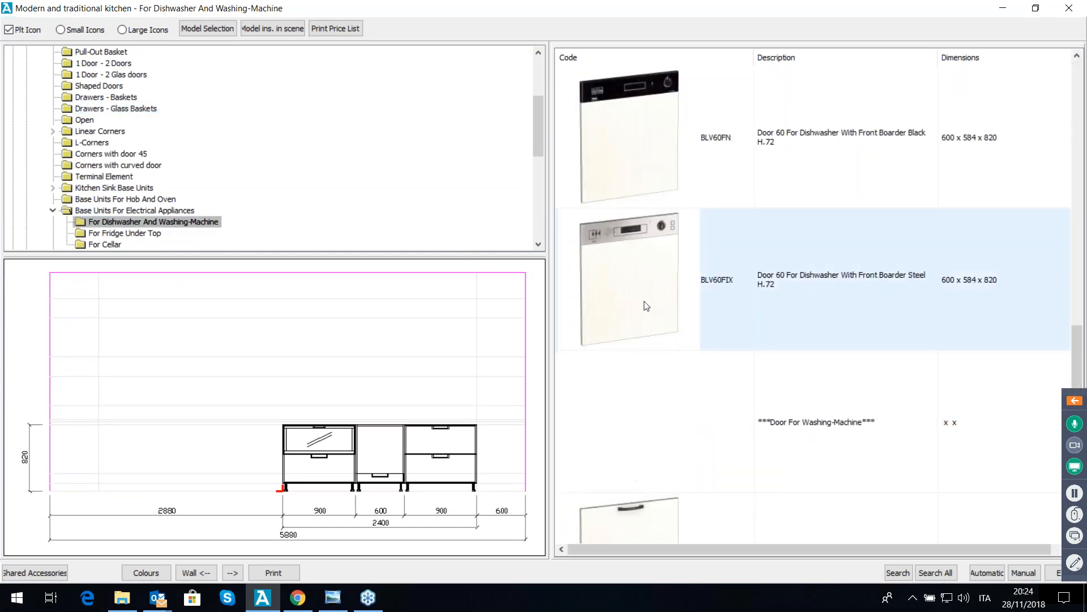
left_click(644, 306)
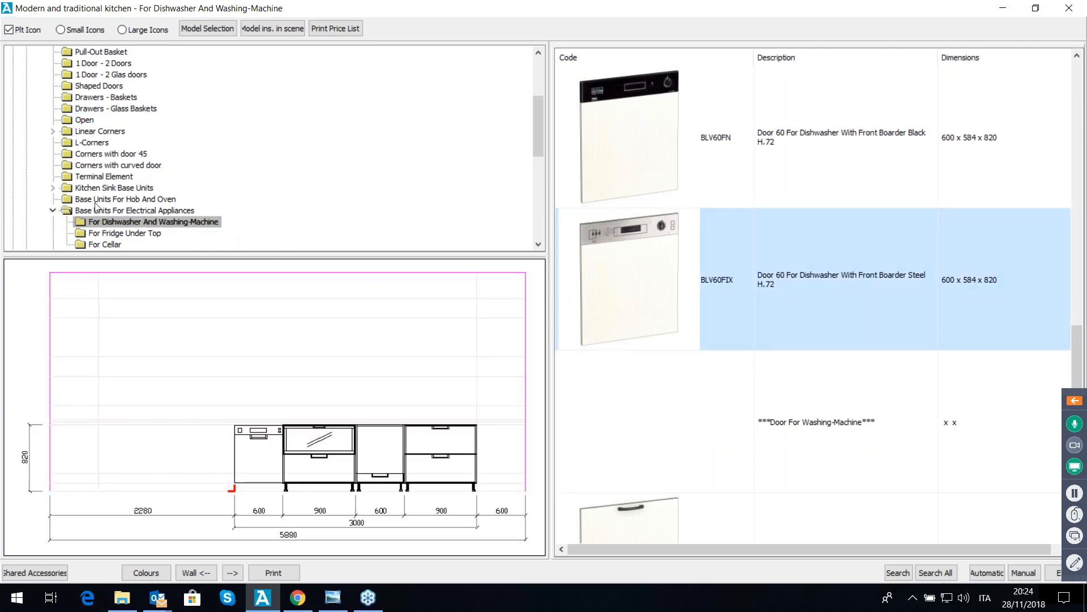
Step: Add the 900 mm two-door kitchen sink base unit, BL90, beside the dishwasher and collapse the Base Units catalogue
left_click(53, 188)
left_click(111, 200)
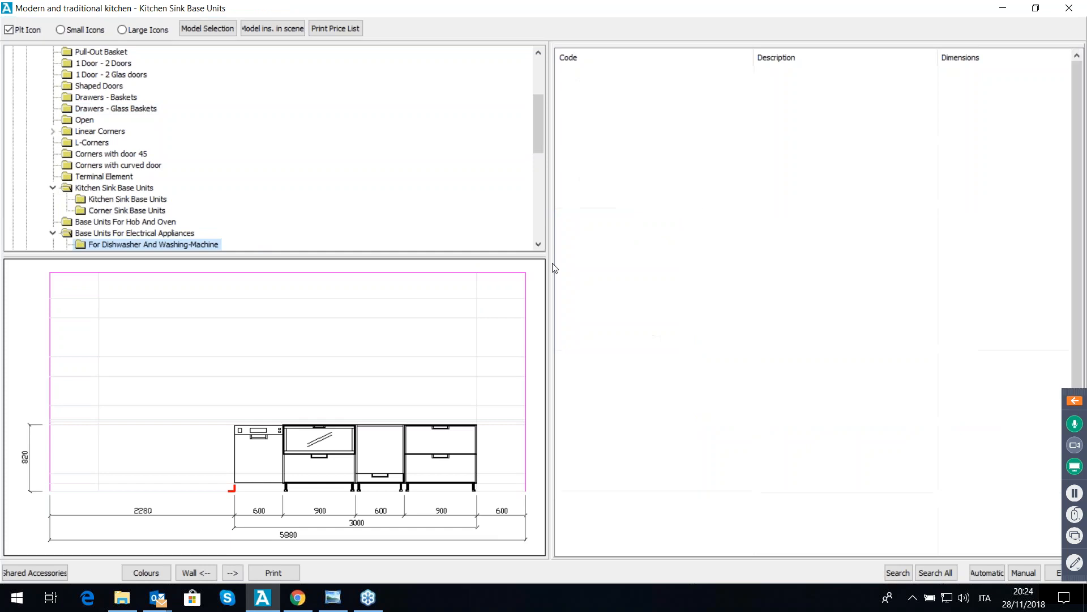
scroll(743, 336, "down", 3)
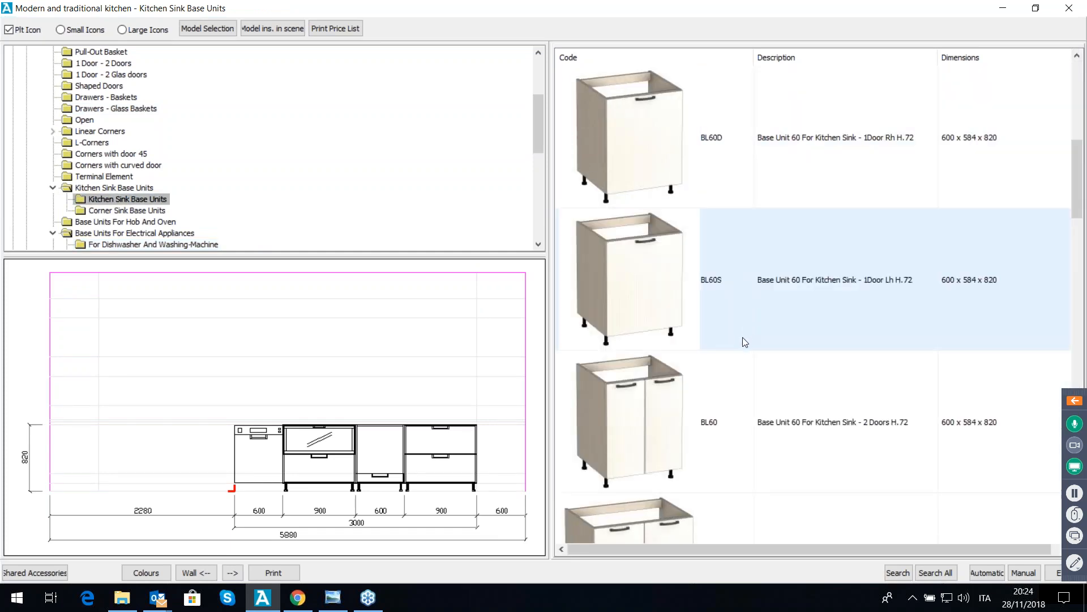
scroll(730, 368, "down", 2)
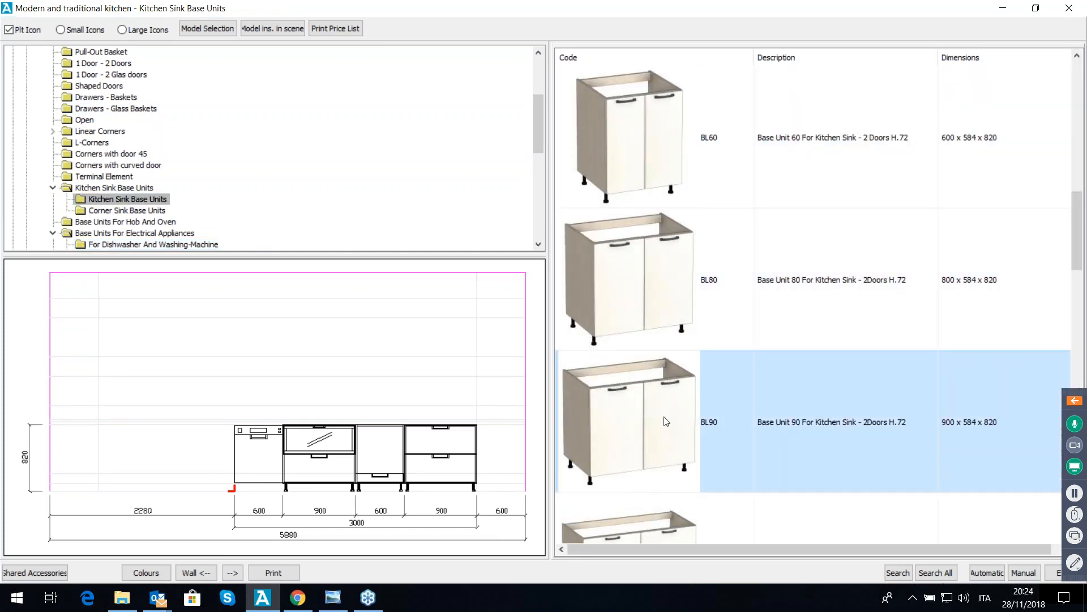
double_click(638, 404)
scroll(184, 134, "up", 4)
left_click(26, 120)
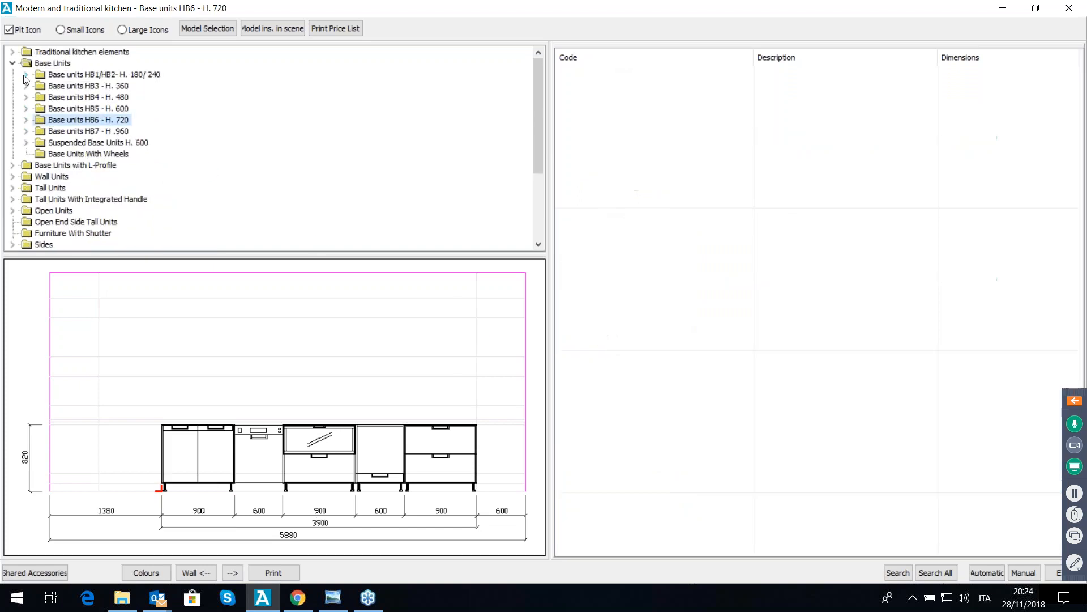
left_click(12, 63)
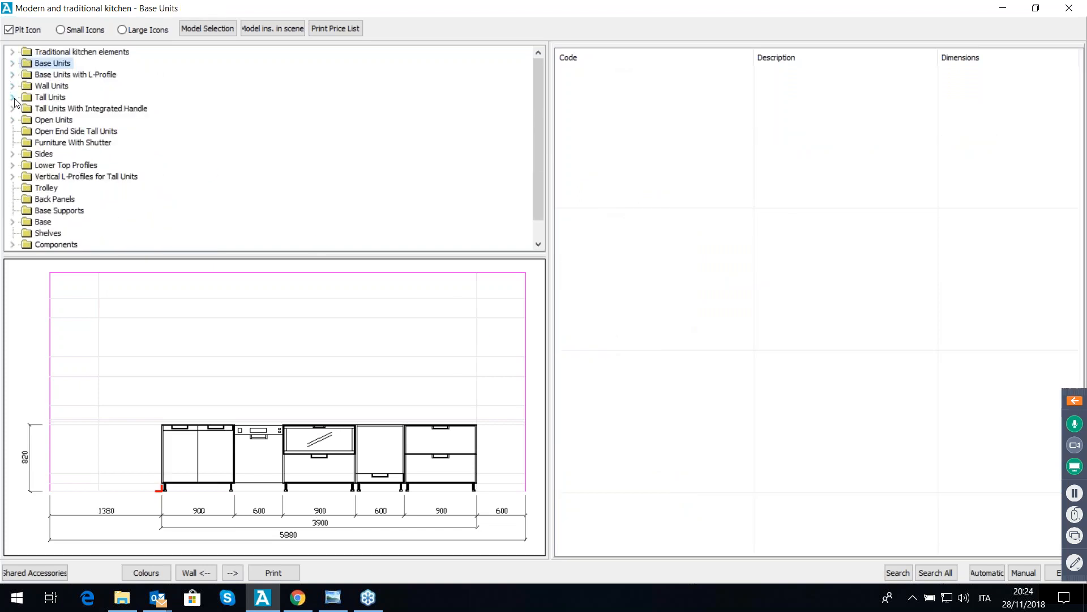
Step: Add the 600 mm two-door left-hand furnished tall unit (72+132) H.204, CNEW2SX, beside the sink base unit
left_click(13, 97)
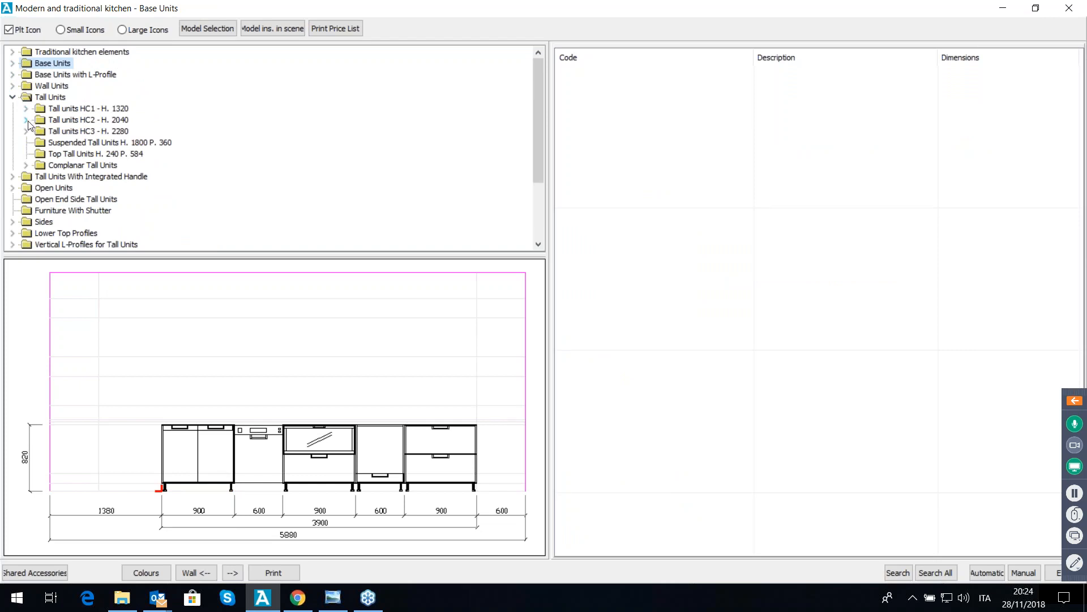
left_click(26, 120)
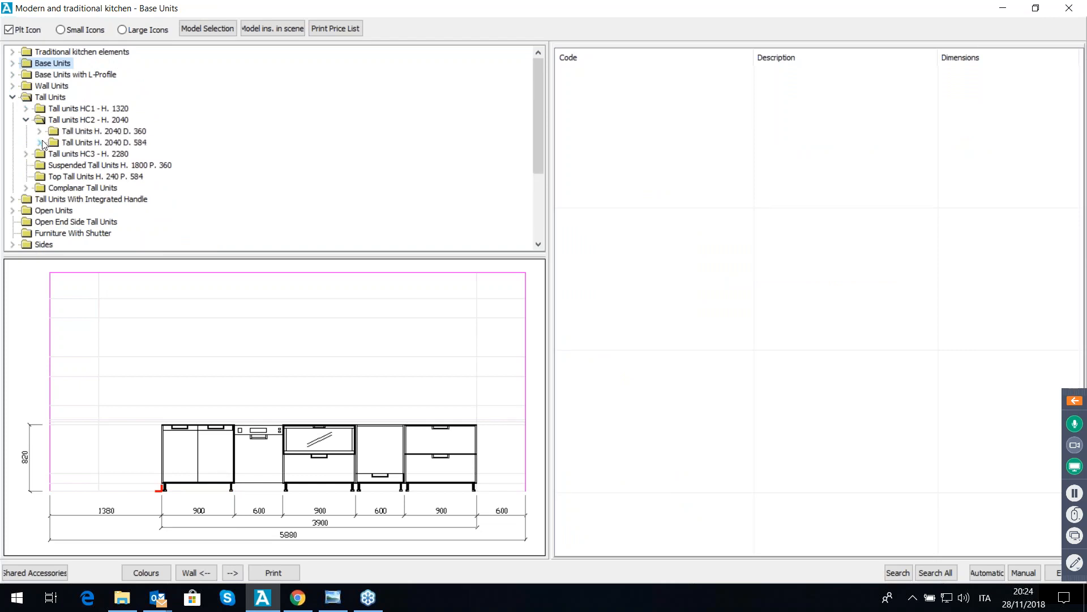
left_click(41, 143)
left_click(120, 143)
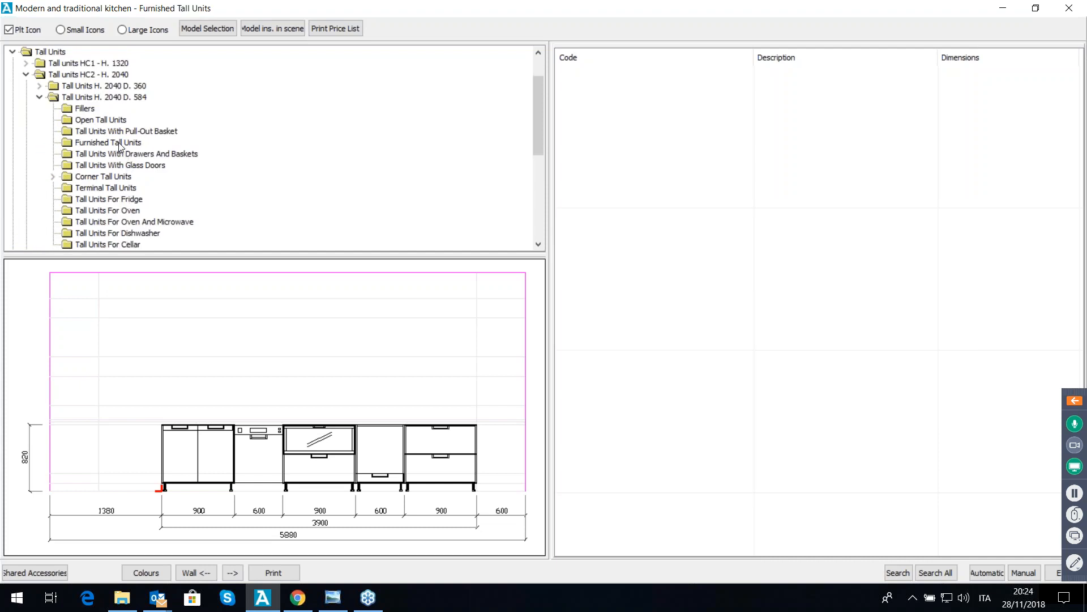
left_click(113, 123)
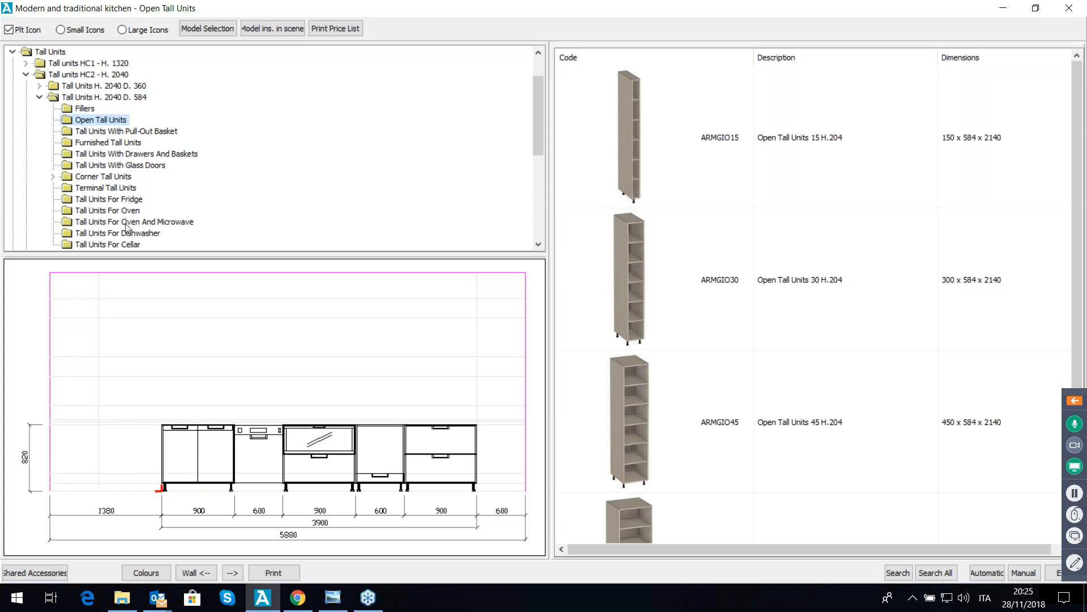
left_click(119, 143)
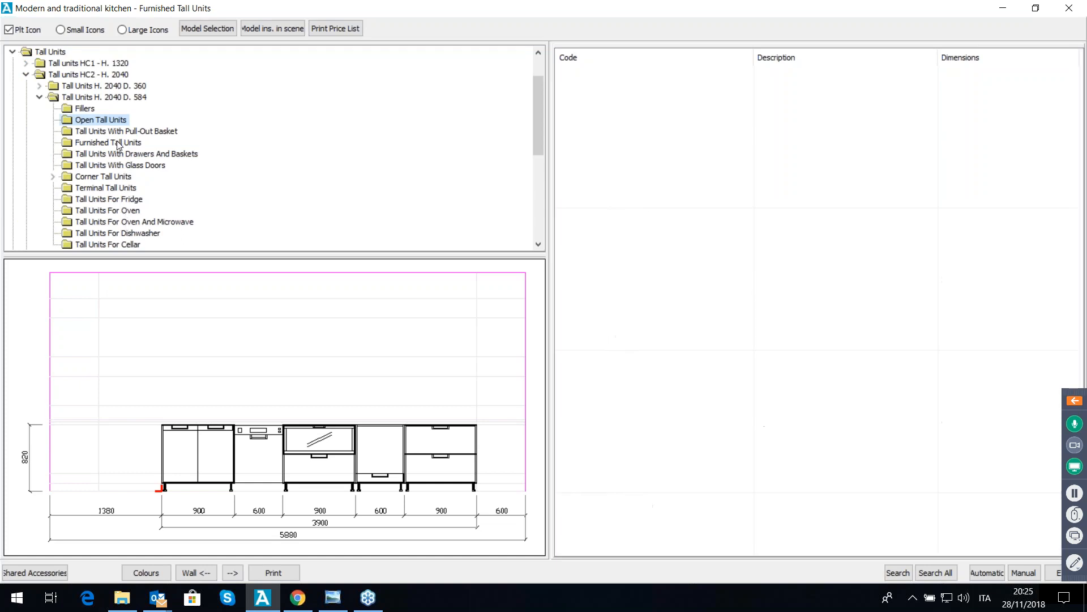
scroll(711, 365, "down", 3)
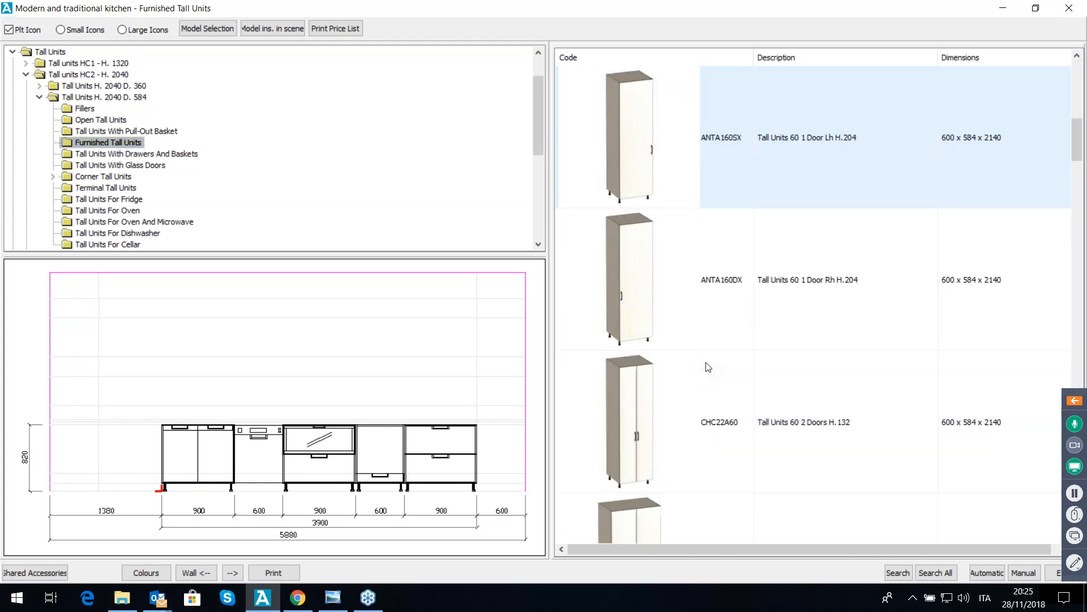
scroll(711, 367, "down", 5)
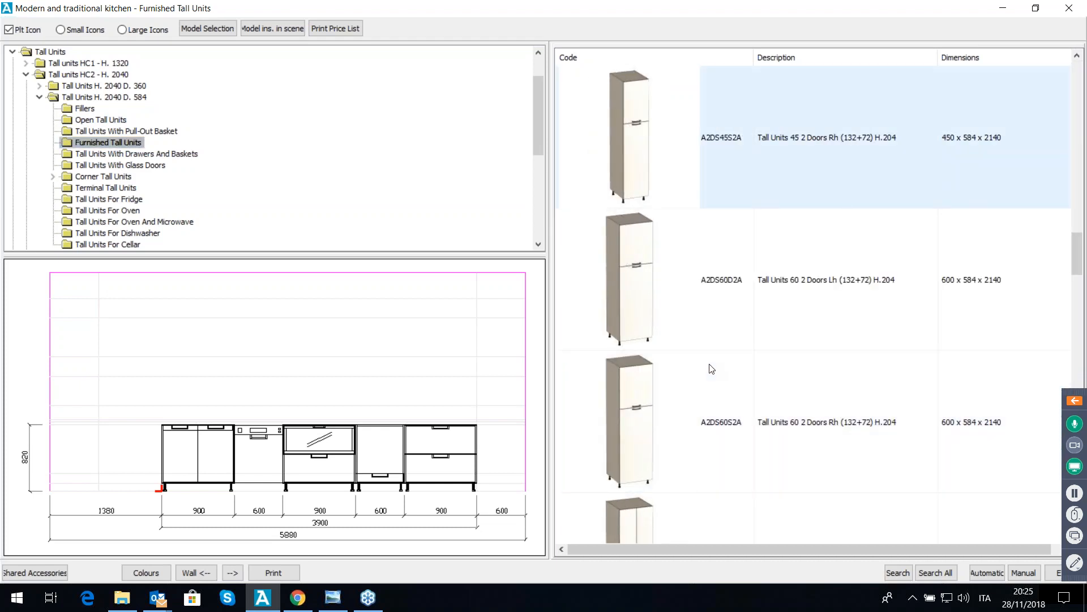
scroll(714, 367, "up", 4)
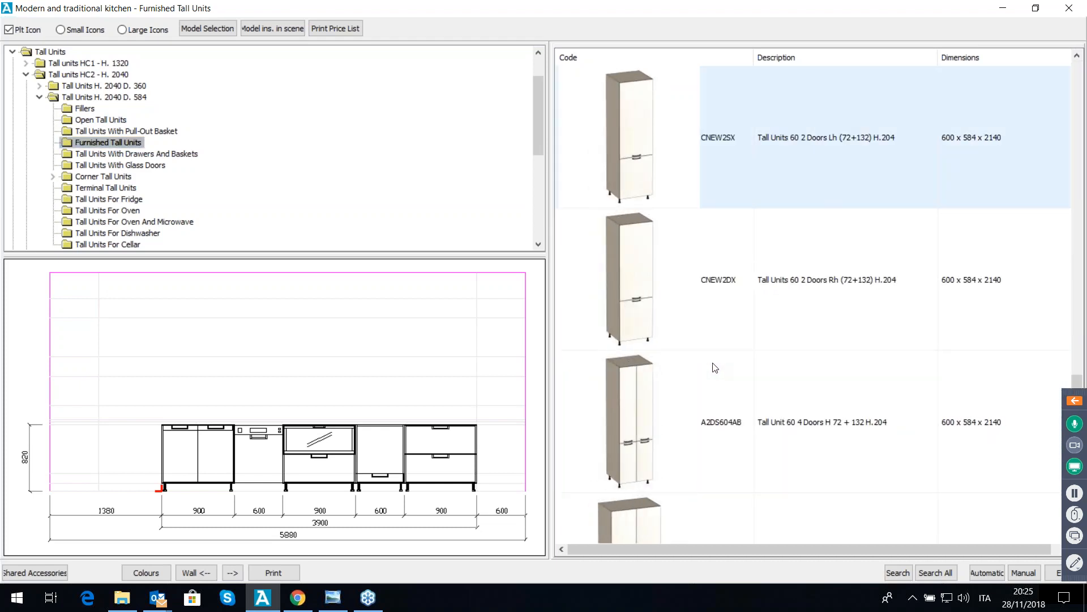
left_click(648, 165)
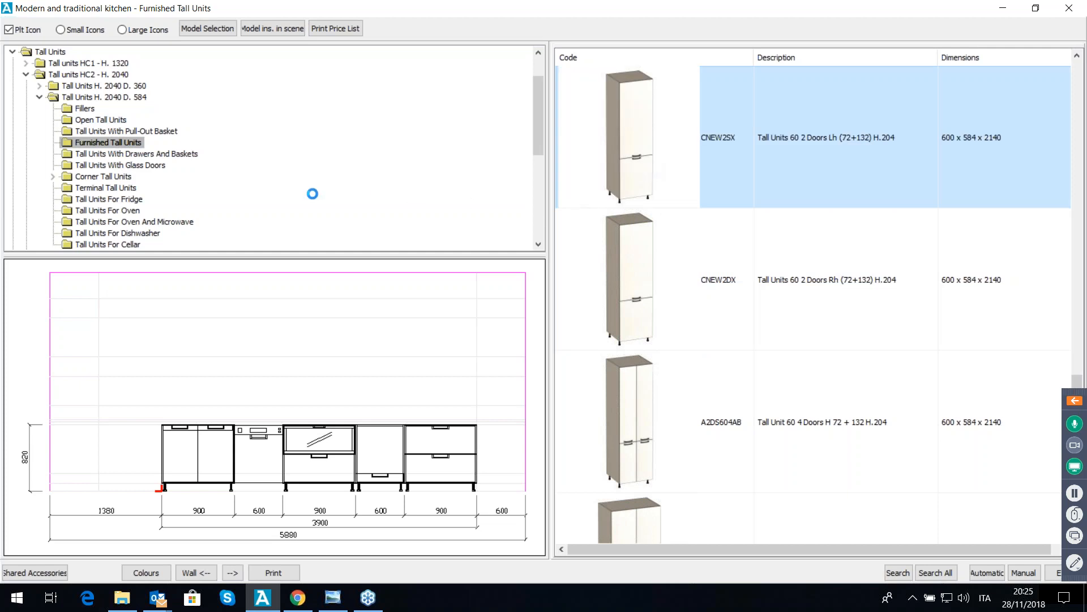
Step: Add the 300 mm open tall unit H.204, ARMGIO30, beside the two-door tall unit and return to the wall drawing
left_click(112, 121)
left_click(634, 321)
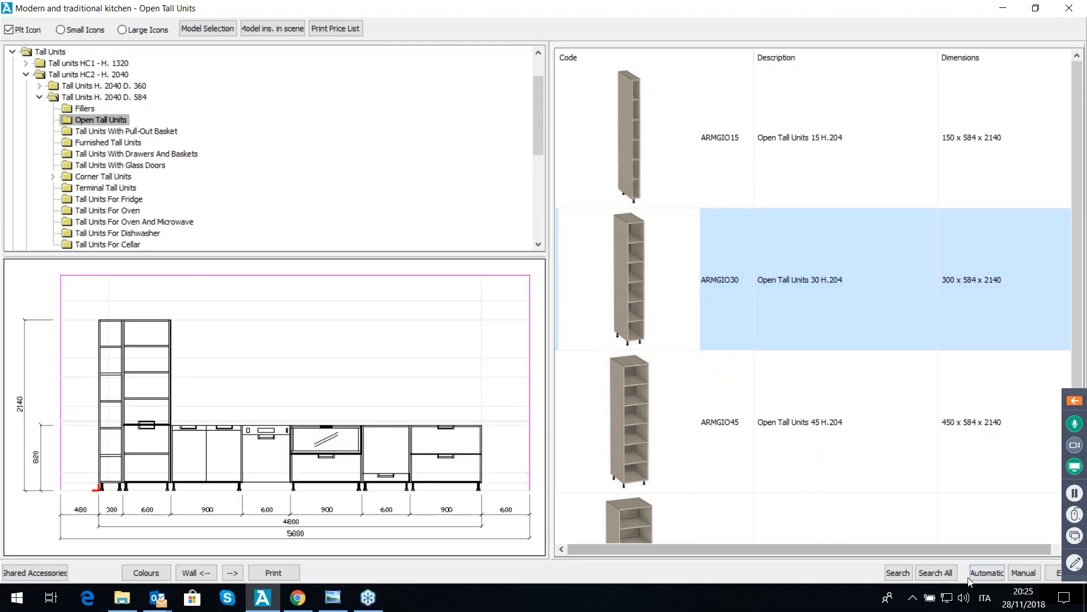
left_click(1058, 574)
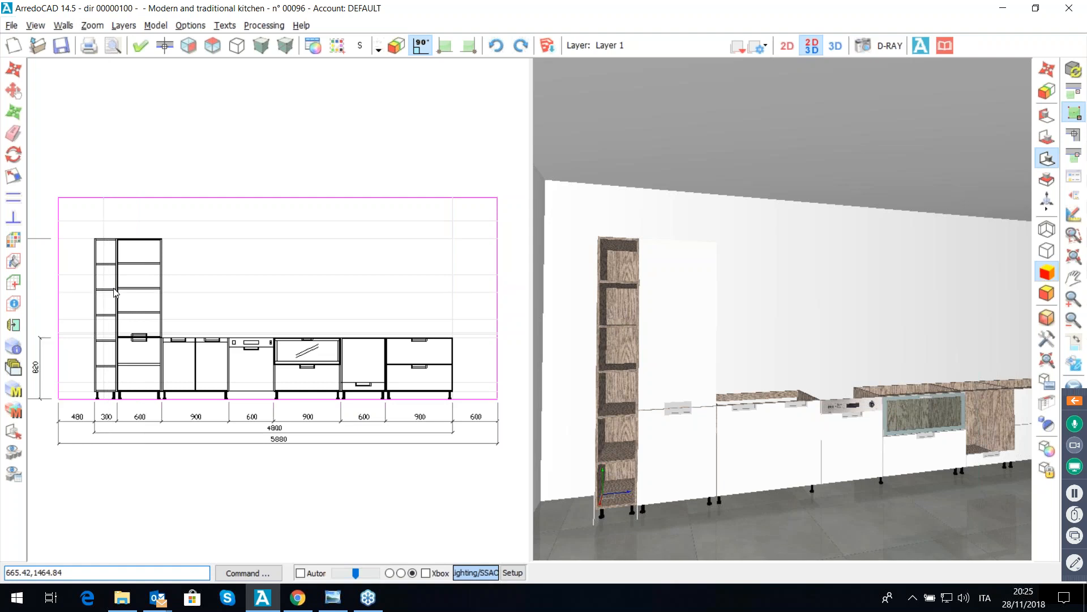
Step: Set the open tall unit's X dimension to 450 mm
double_click(107, 290)
double_click(437, 304)
type("45")
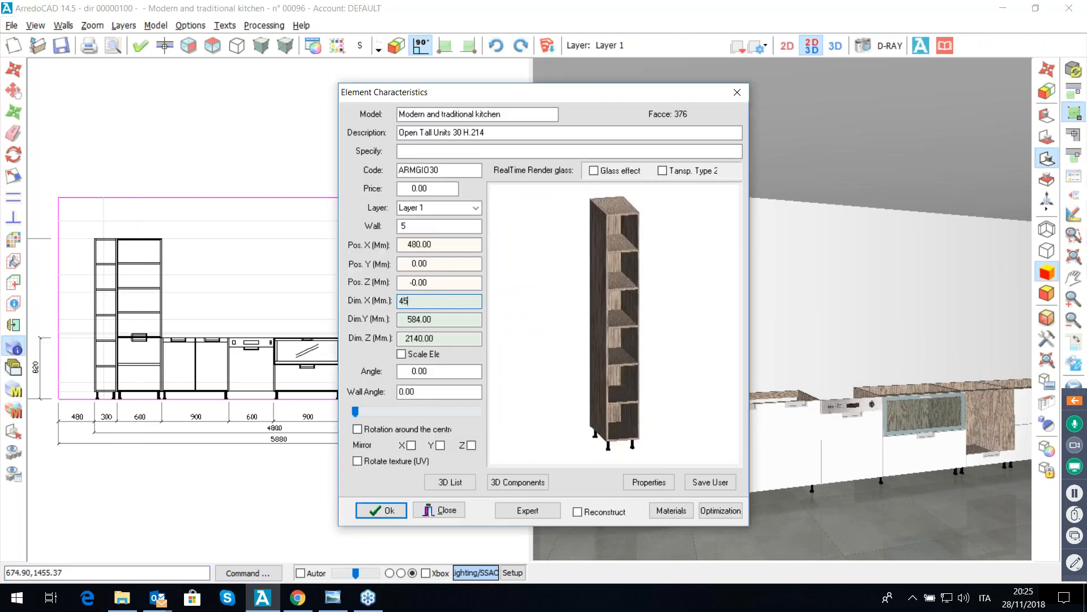
type("0")
key("Return")
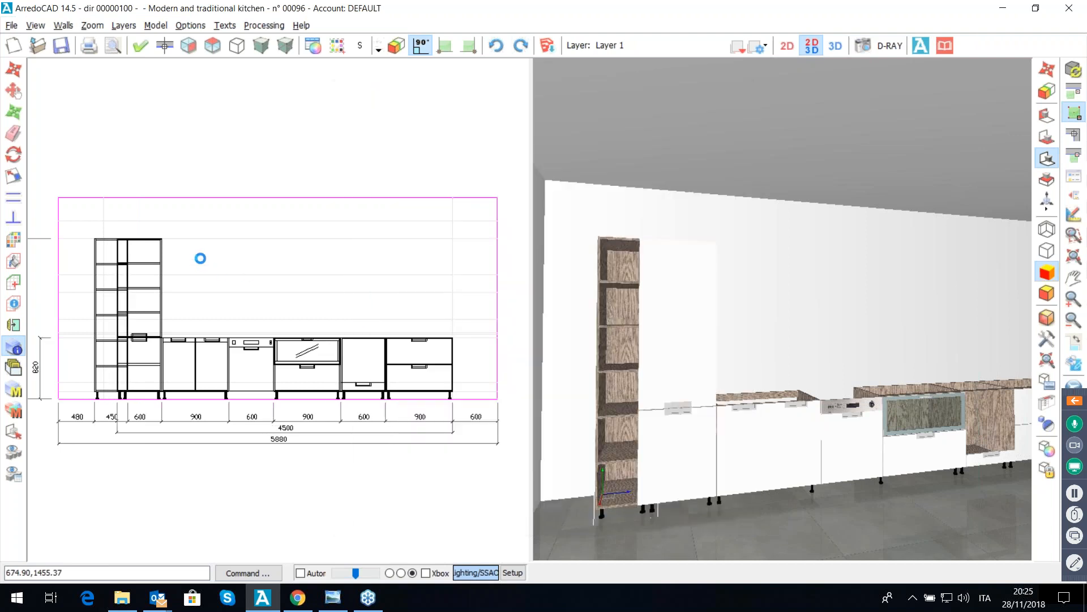
Step: Move the widened open tall unit so its inner edge aligns with the outer edge of the two-door tall unit
right_click(96, 227)
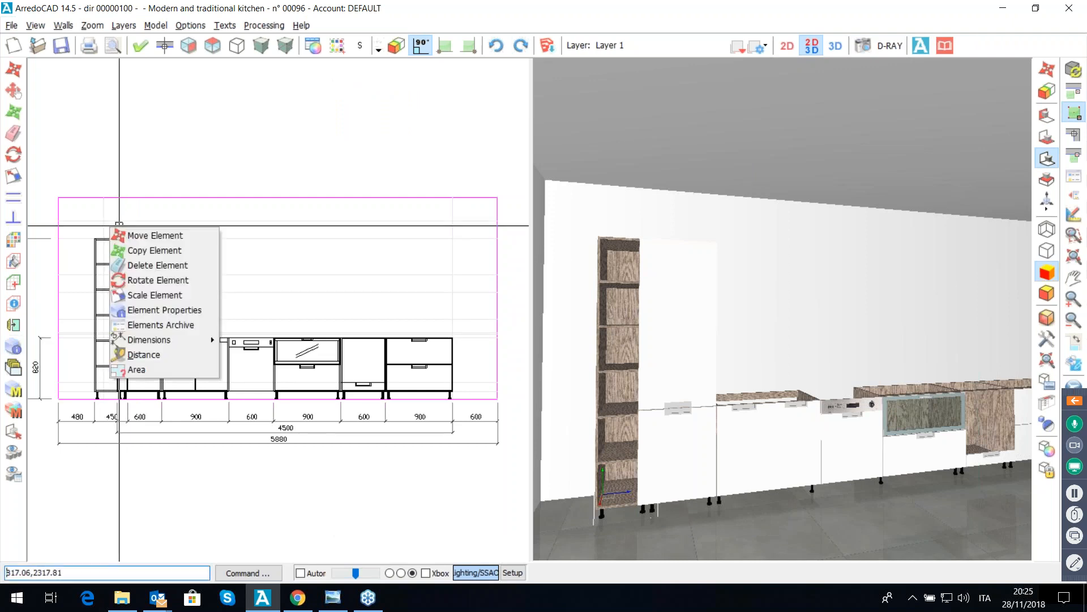
left_click(117, 233)
left_click(103, 238)
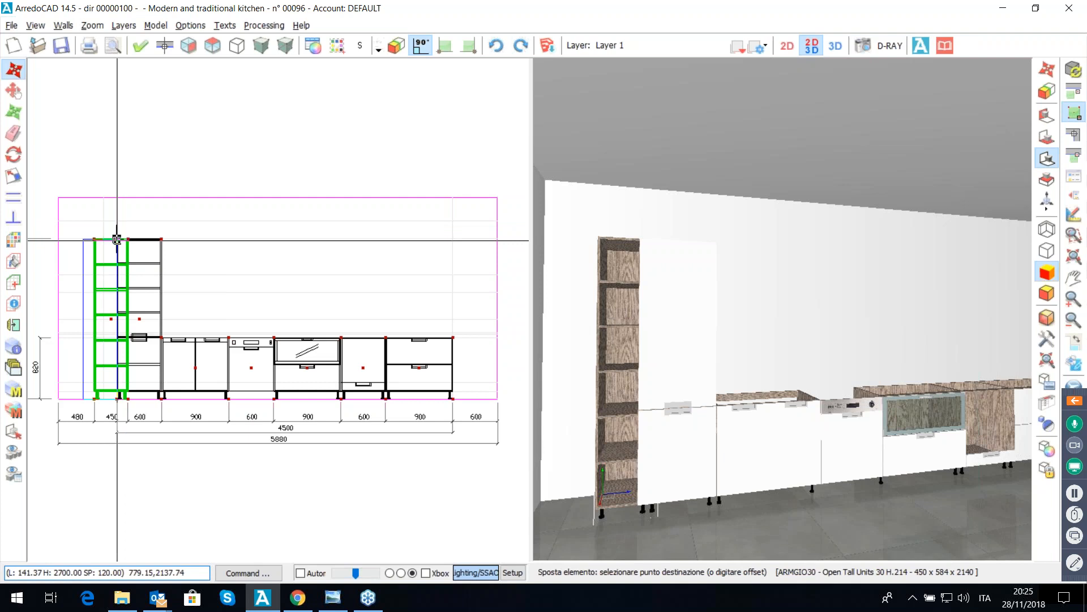
left_click(117, 239)
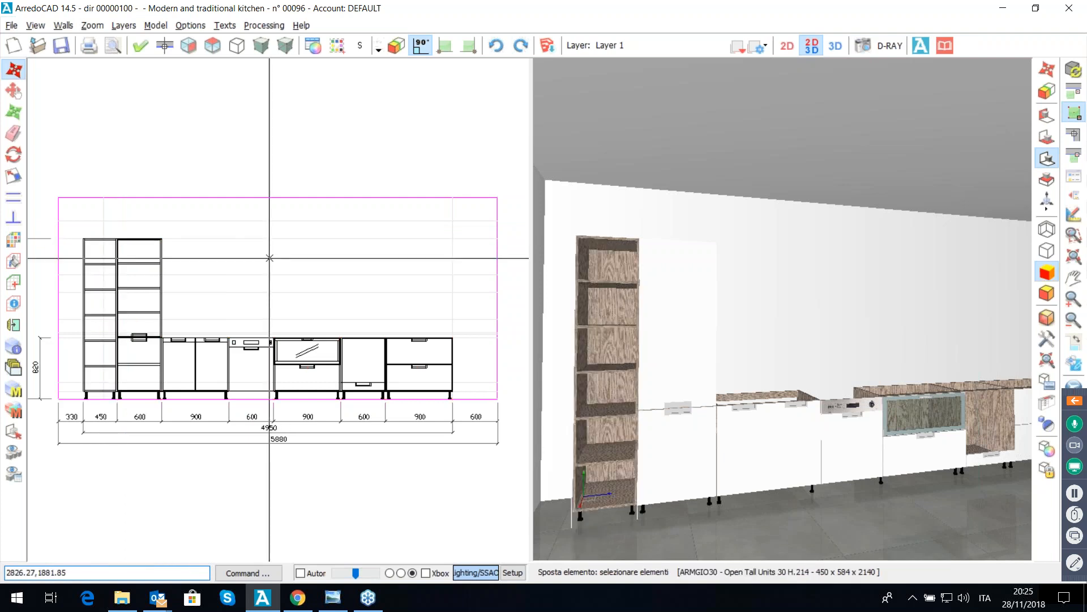
Step: Expand the wall units HP4 H. 720 catalogue and set insertion from the two-door tall unit's upper inner corner, combining rightward and downward
left_click(1070, 175)
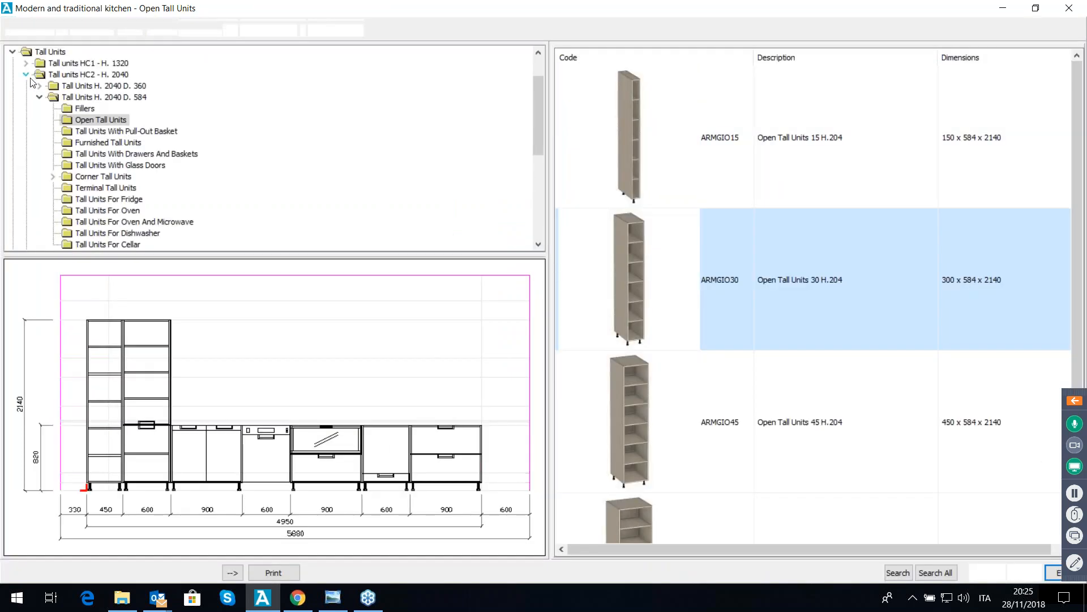
left_click(14, 52)
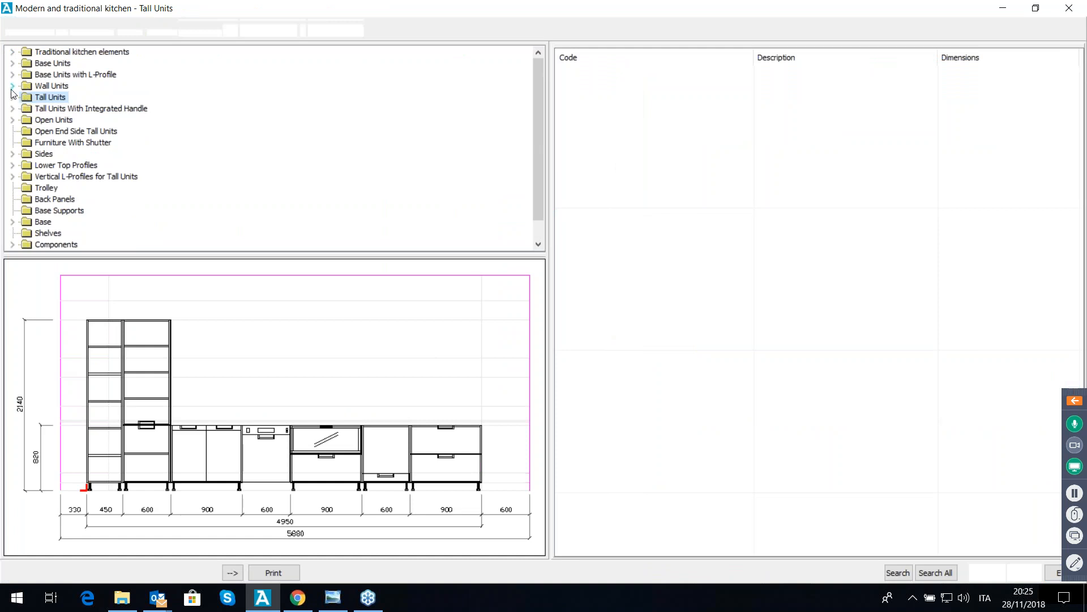
left_click(13, 86)
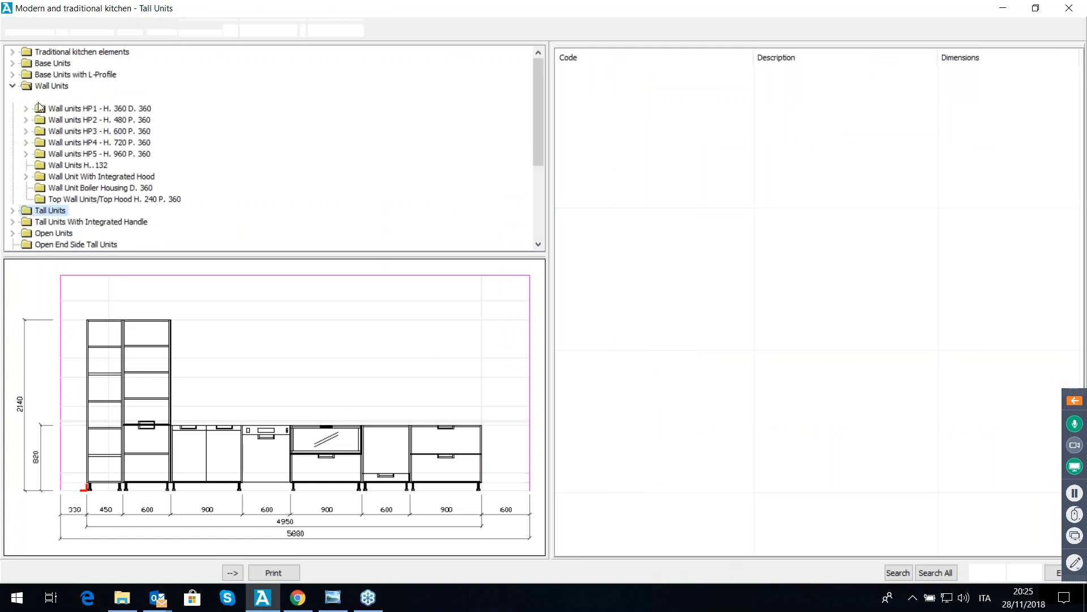
left_click(25, 143)
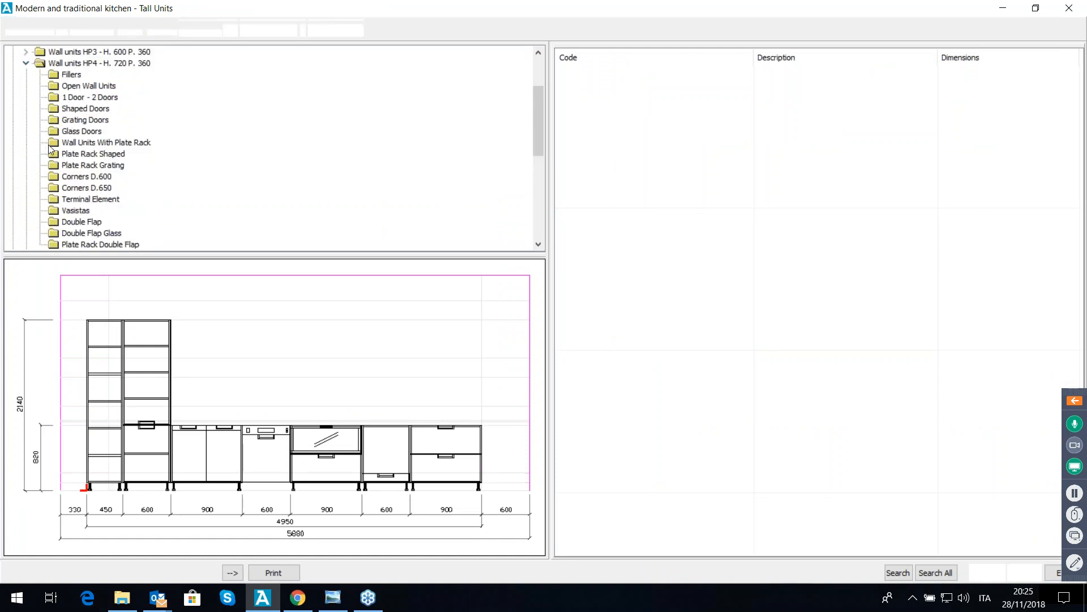
left_click(179, 318)
left_click(639, 306)
left_click(605, 340)
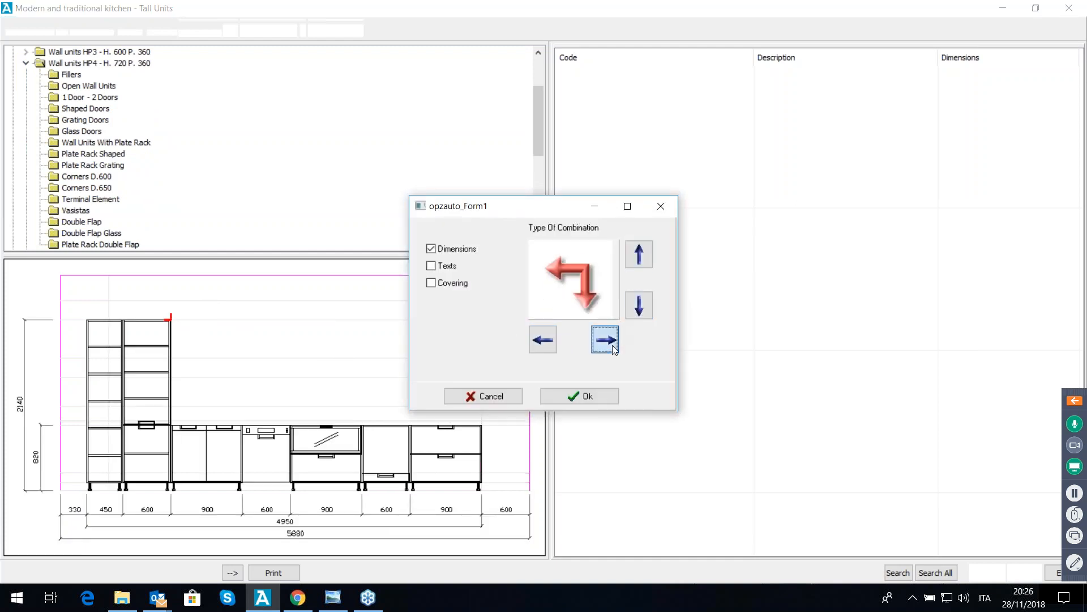
left_click(579, 394)
left_click(550, 395)
Step: Add the 900 mm double-flap plate rack wall unit with lower glass, PW1V3S, beside the two-door tall unit
scroll(207, 225, "down", 1)
left_click(120, 211)
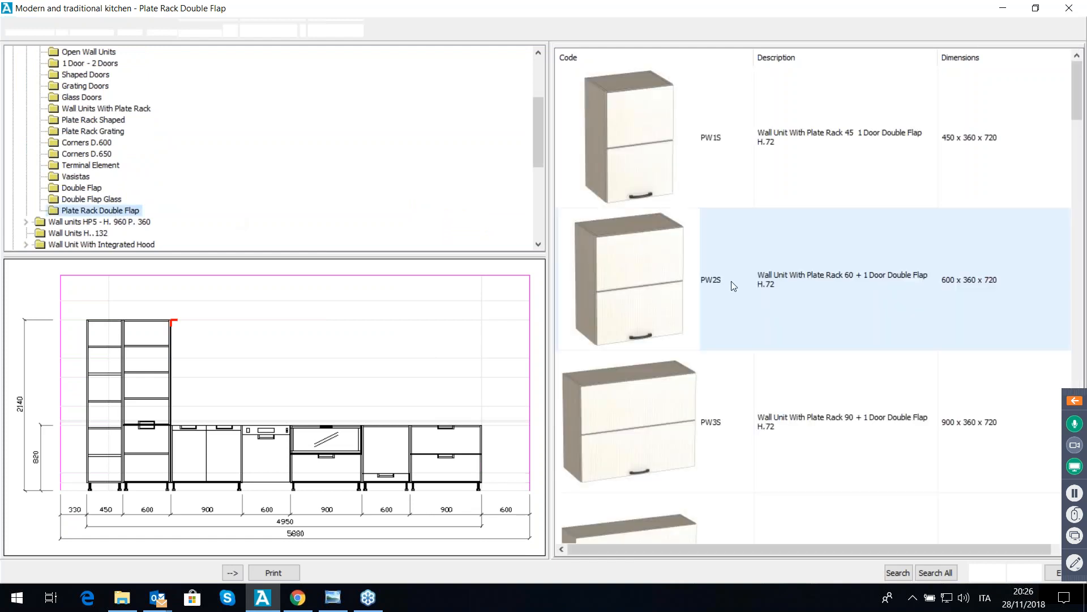
scroll(754, 306, "down", 2)
scroll(776, 332, "down", 2)
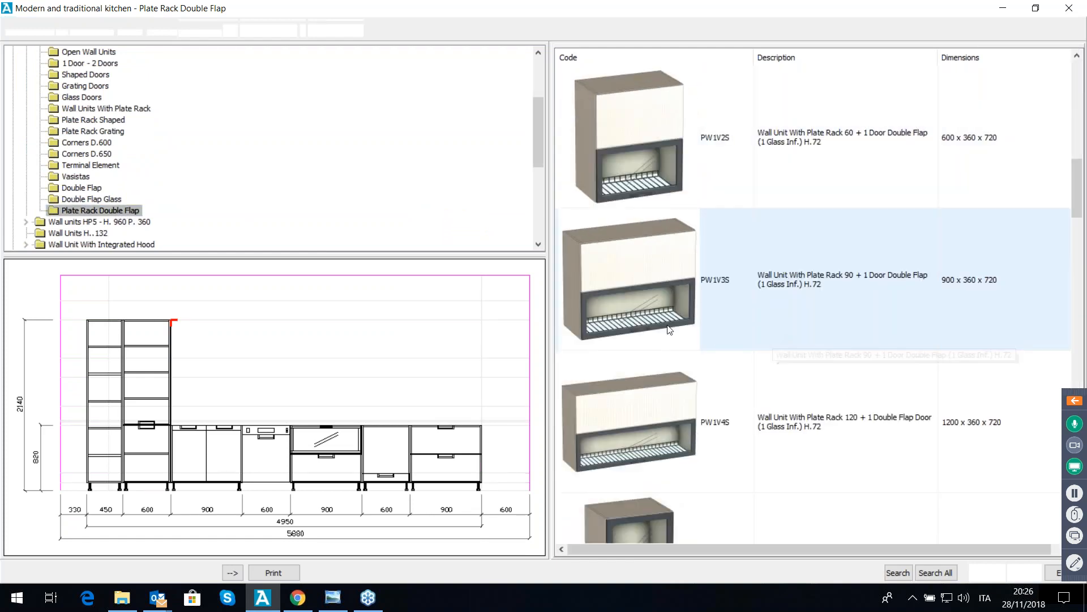
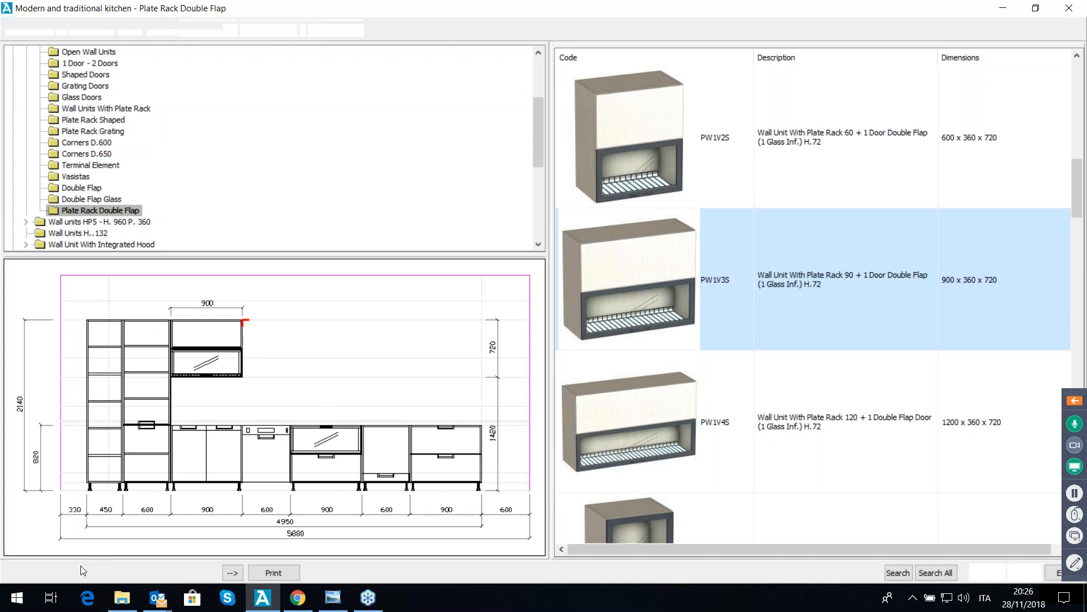
Step: Browse the kitchen tops in the shared accessories and list the straight-profile quartz and glass worktops
left_click(29, 571)
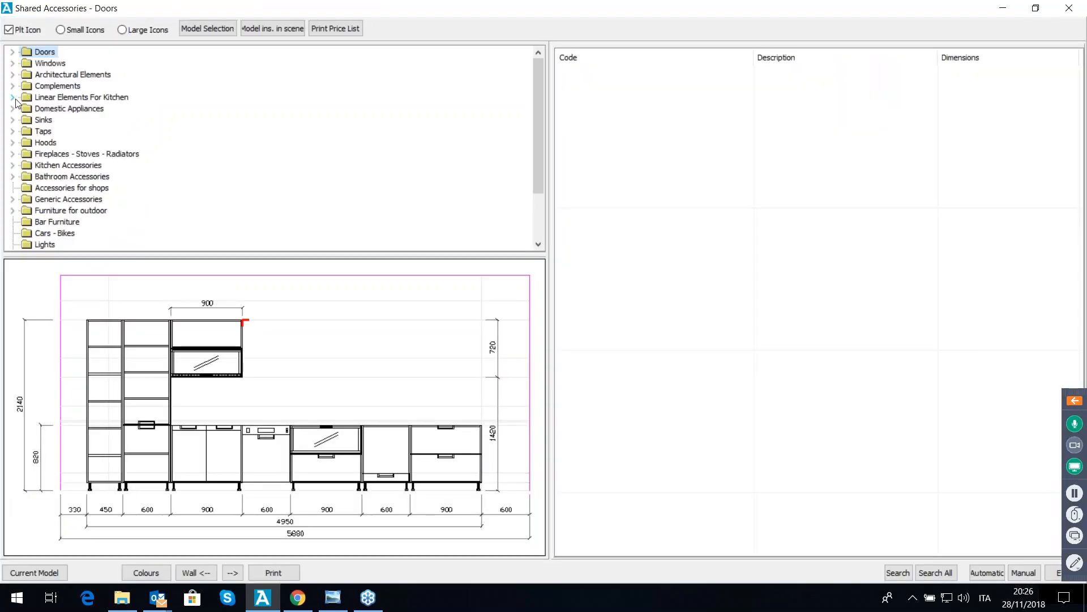
left_click(13, 98)
left_click(27, 109)
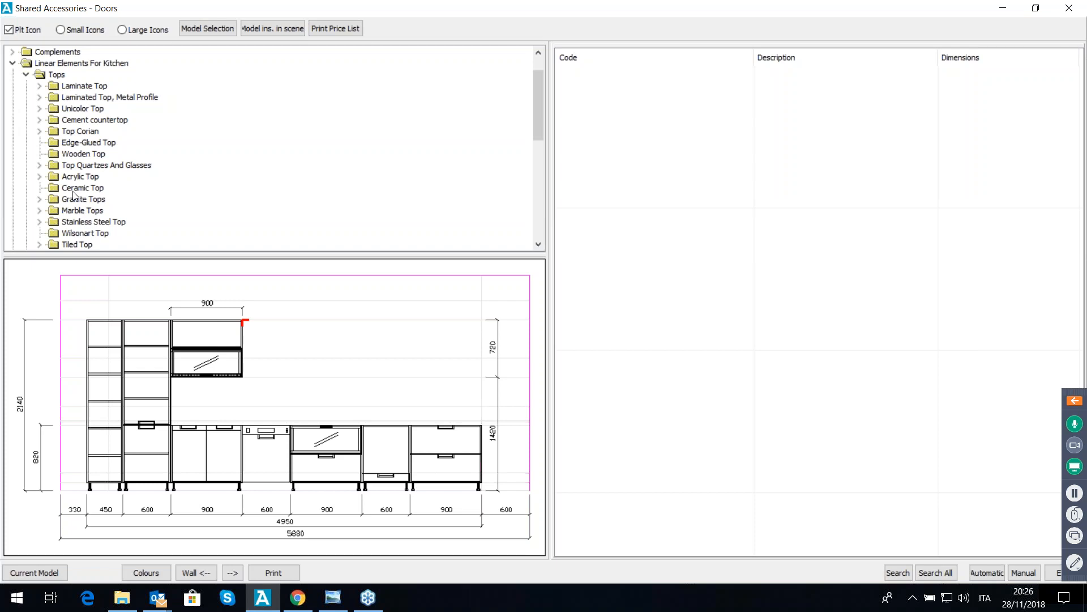
left_click(40, 165)
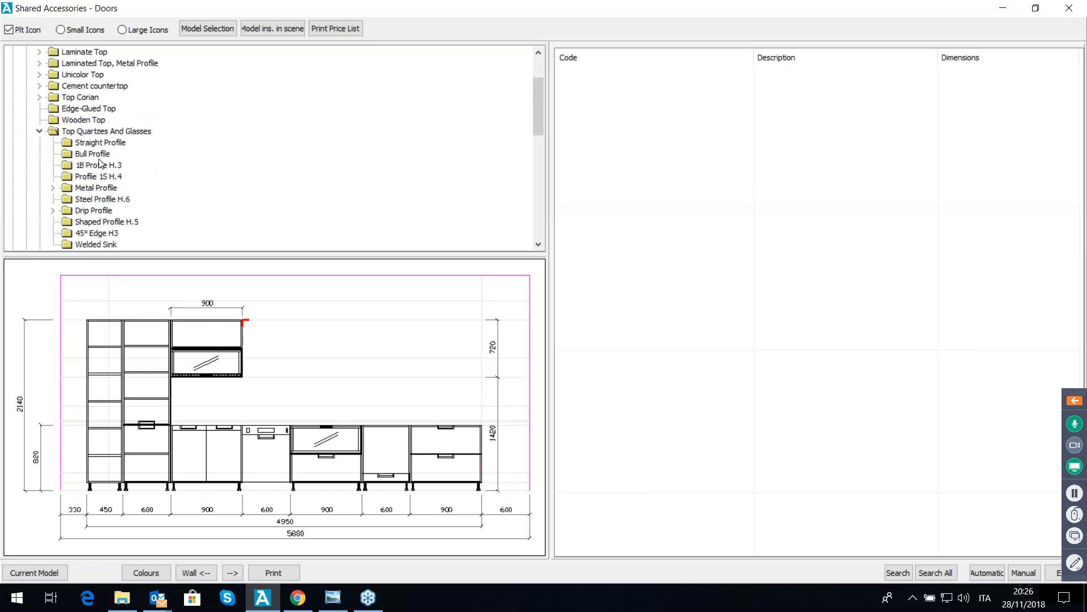
left_click(99, 145)
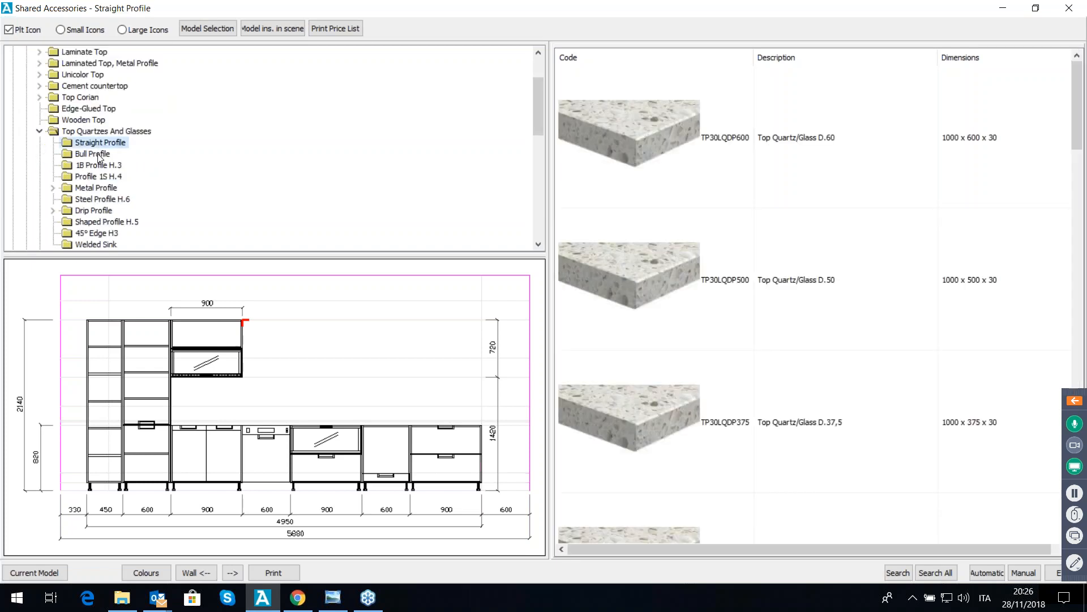
left_click(96, 154)
left_click(101, 192)
left_click(99, 200)
left_click(91, 143)
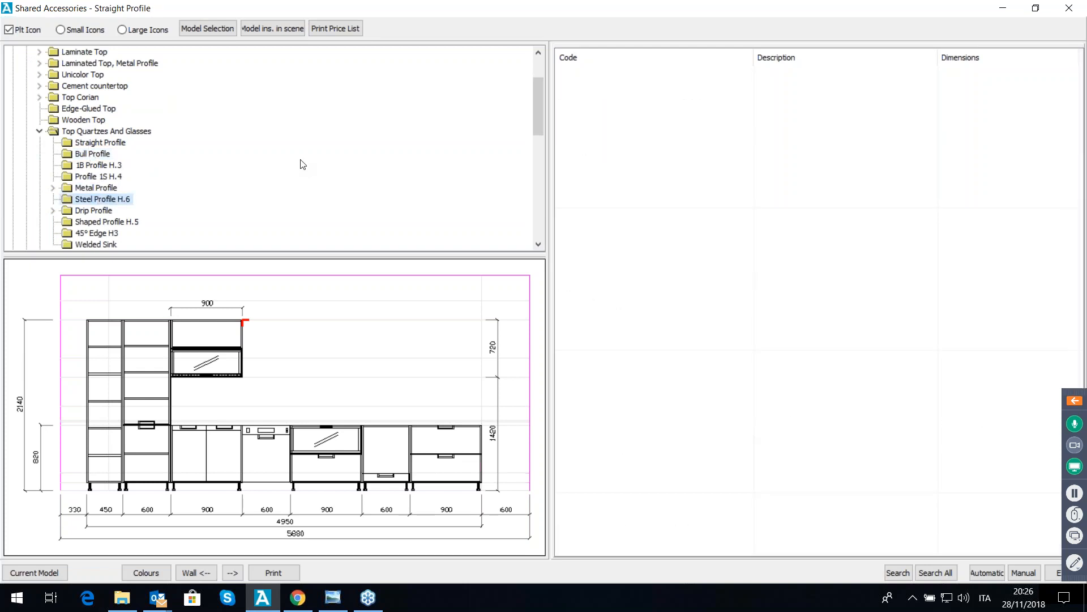
Step: Add the 600 mm deep quartz worktop, TP30LQDP600, in a Quartz And Glass colour with automatic insertion, then collapse its catalogue category
left_click(656, 165)
double_click(659, 165)
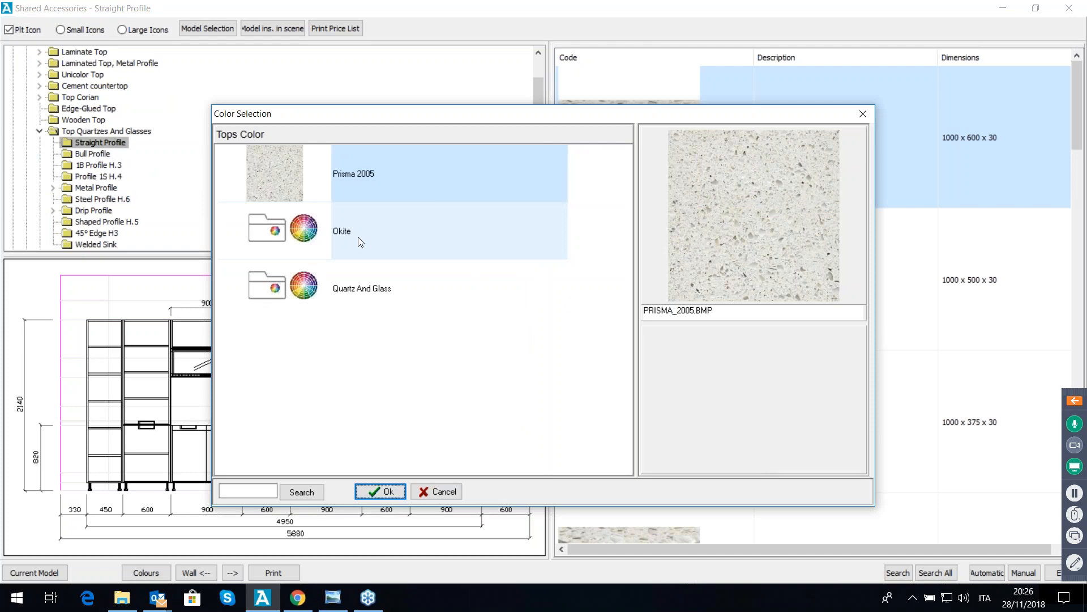
left_click(412, 280)
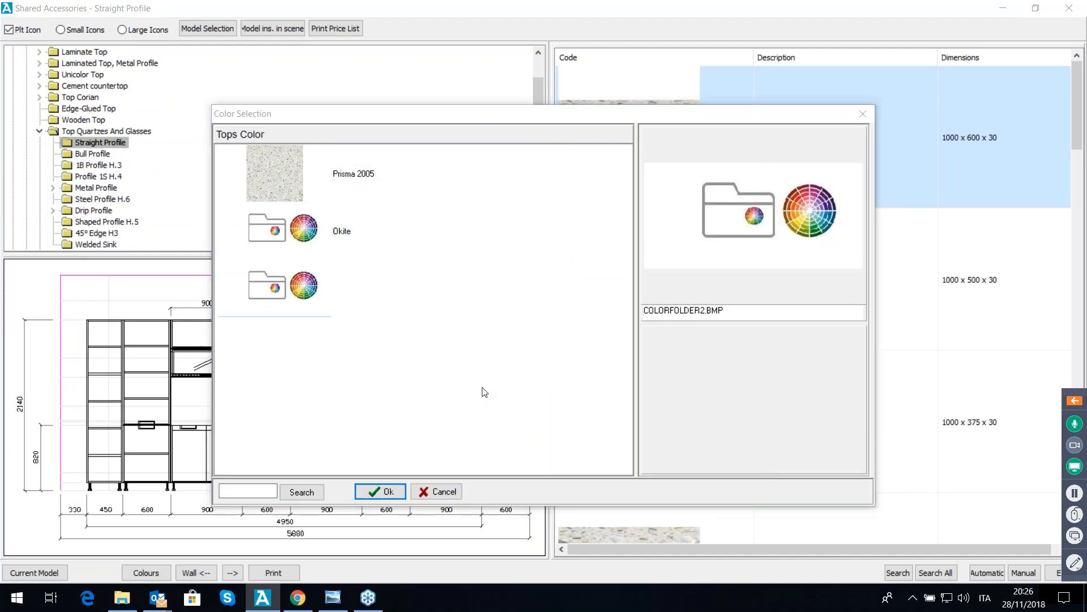
left_click(447, 315)
scroll(391, 324, "down", 4)
scroll(374, 334, "up", 5)
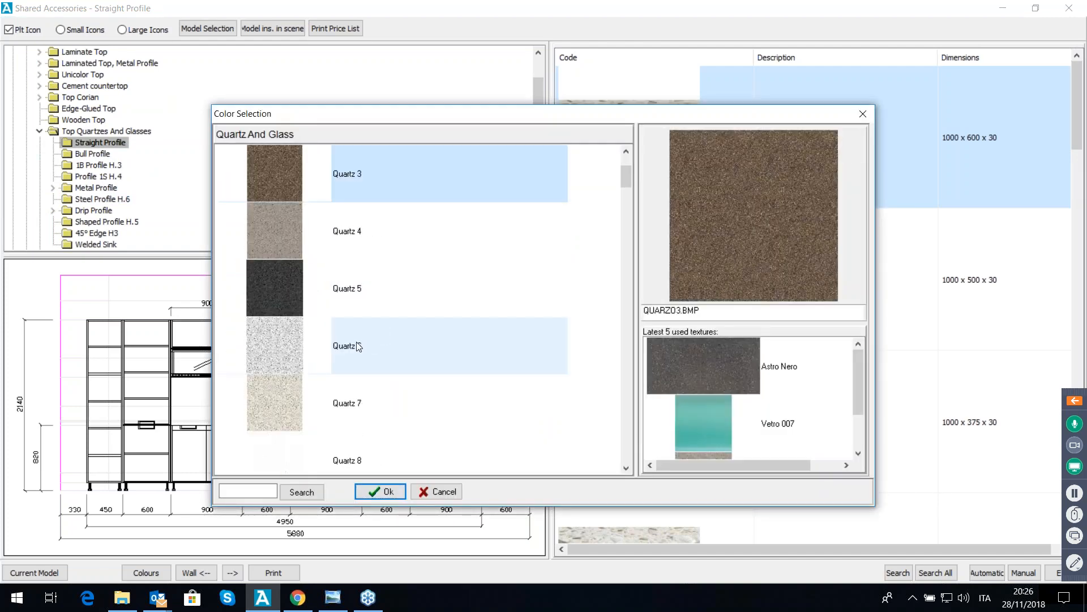
left_click(381, 491)
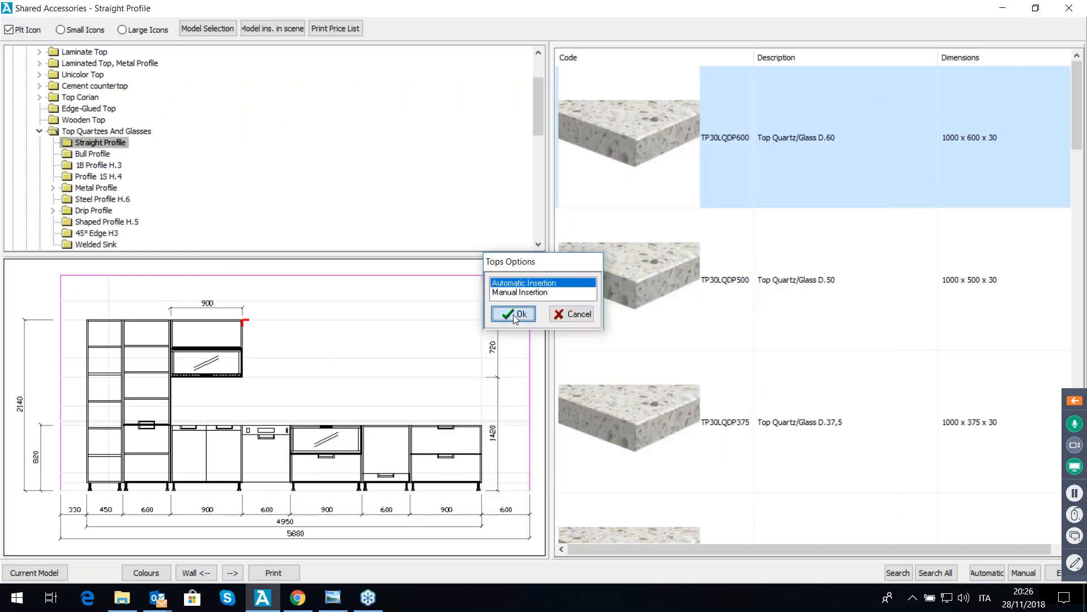
left_click(515, 314)
left_click(498, 339)
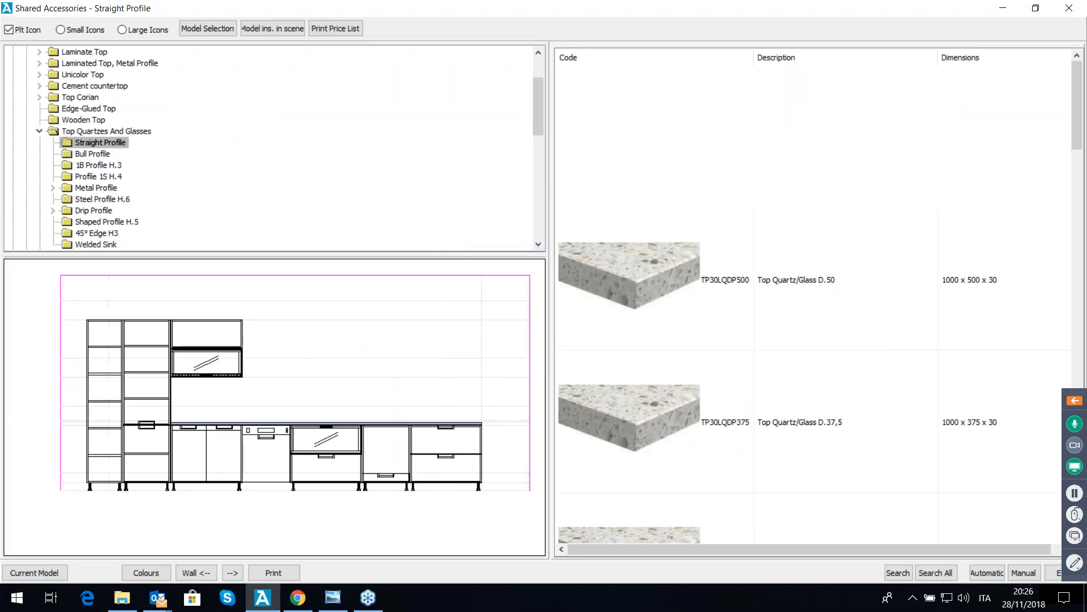
left_click(39, 131)
scroll(34, 128, "up", 2)
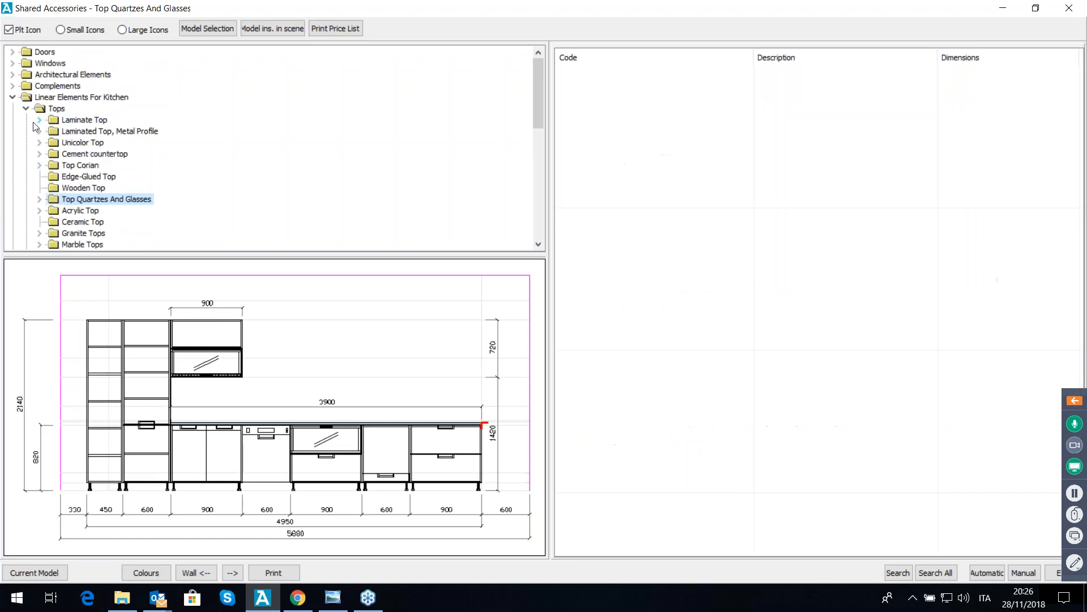
Step: Add the front plinth H.10, ZCFR, in Aluminium along the base of the kitchen units with automatic insertion
left_click(26, 108)
left_click(30, 166)
left_click(74, 177)
double_click(696, 159)
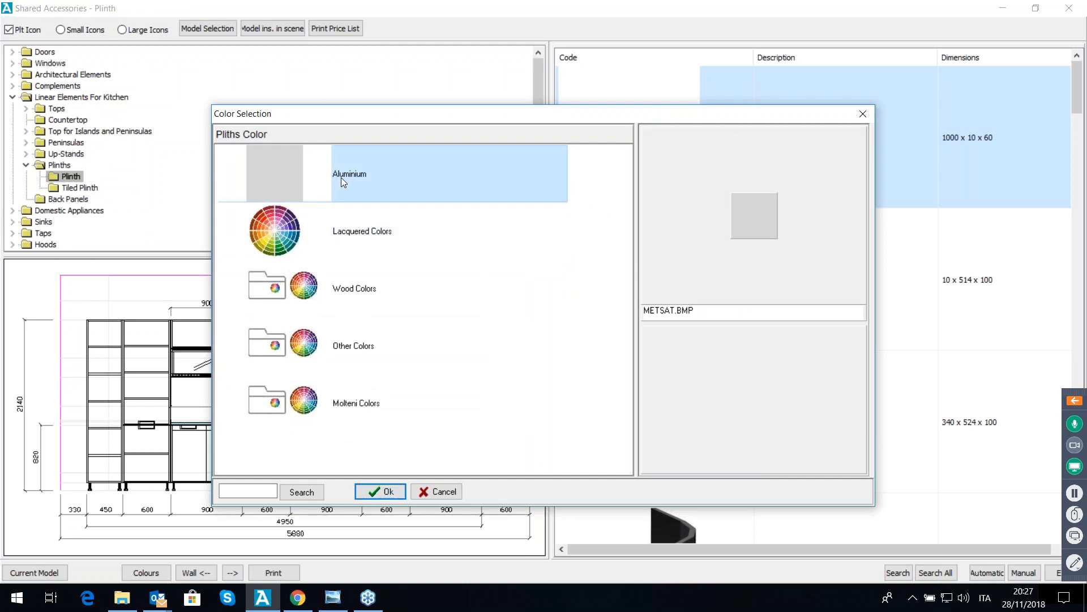
double_click(344, 178)
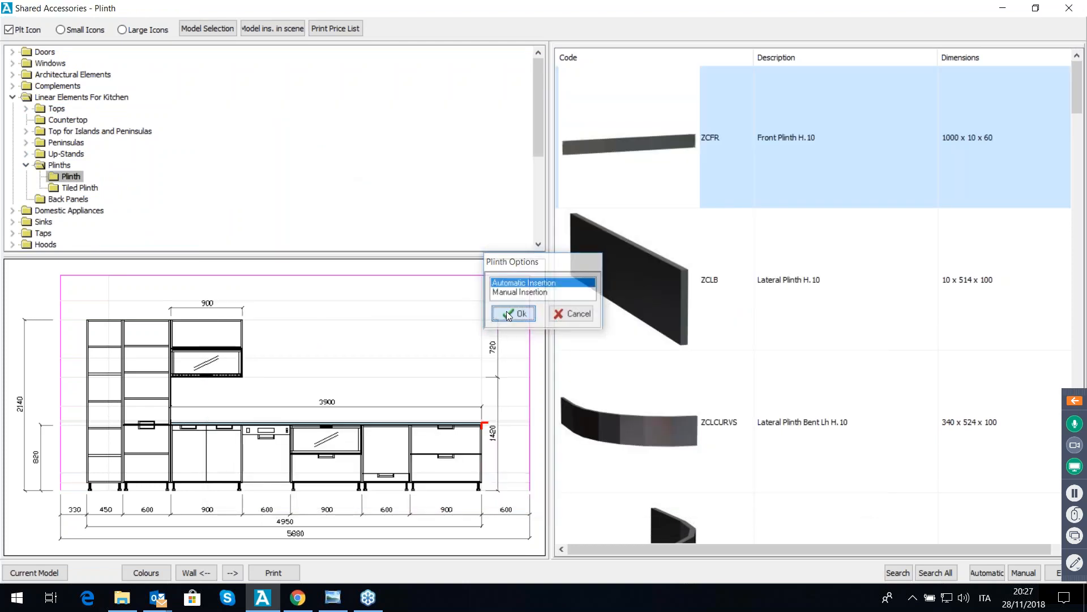
left_click(506, 311)
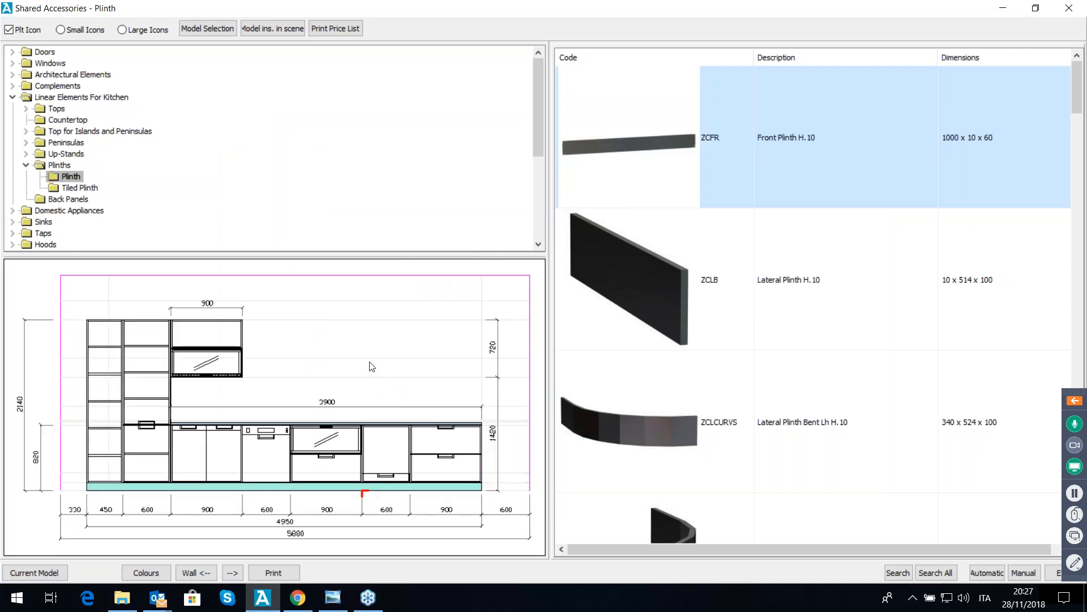
Step: Set the insertion to combine upward and rightward, then browse the ovens among the domestic appliances
left_click(631, 264)
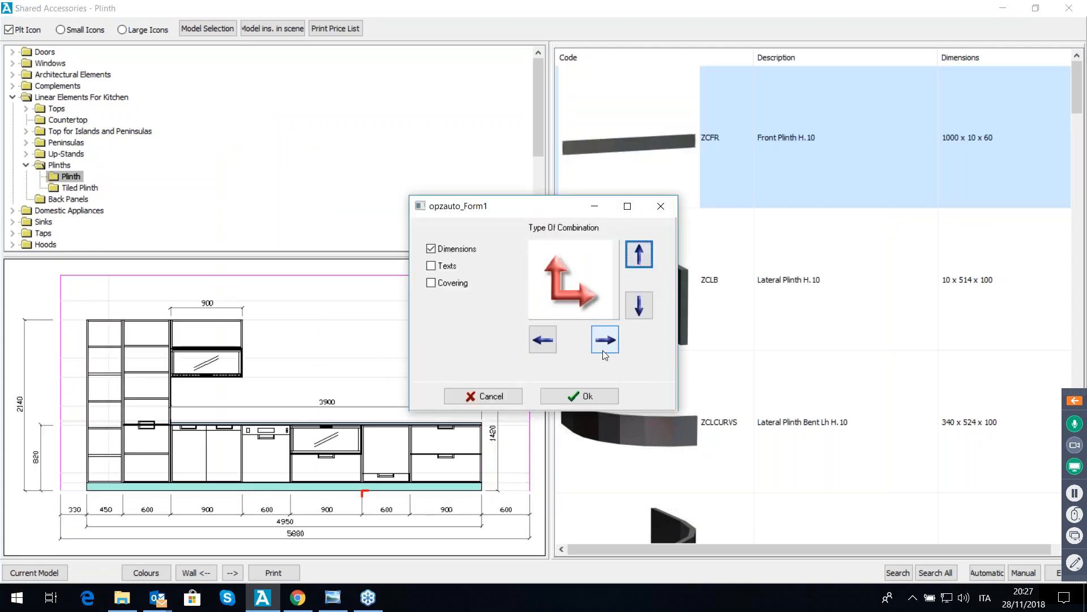
left_click(578, 395)
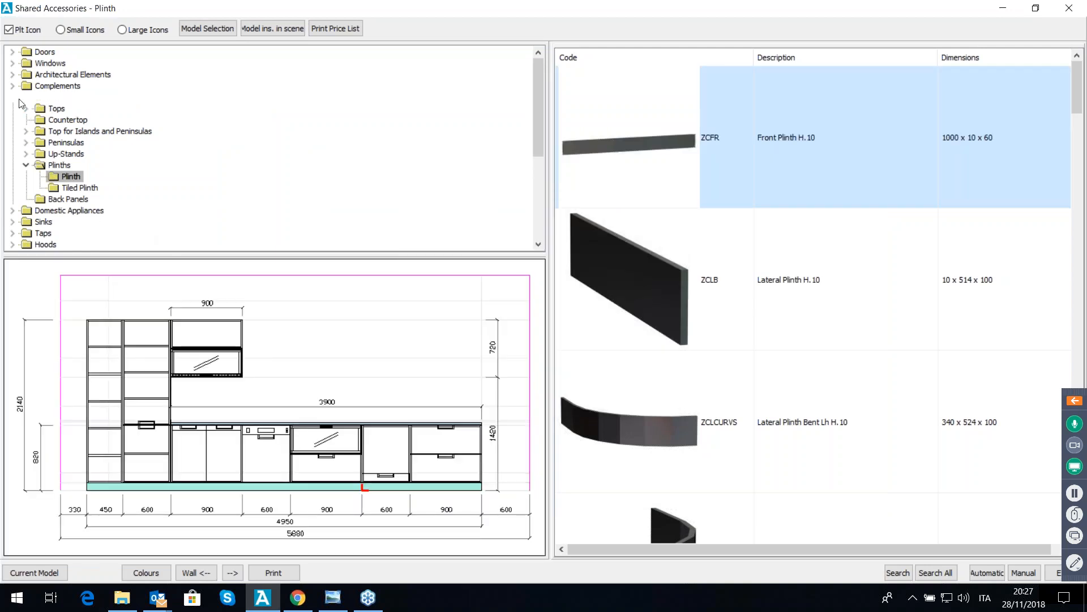
double_click(20, 98)
left_click(14, 108)
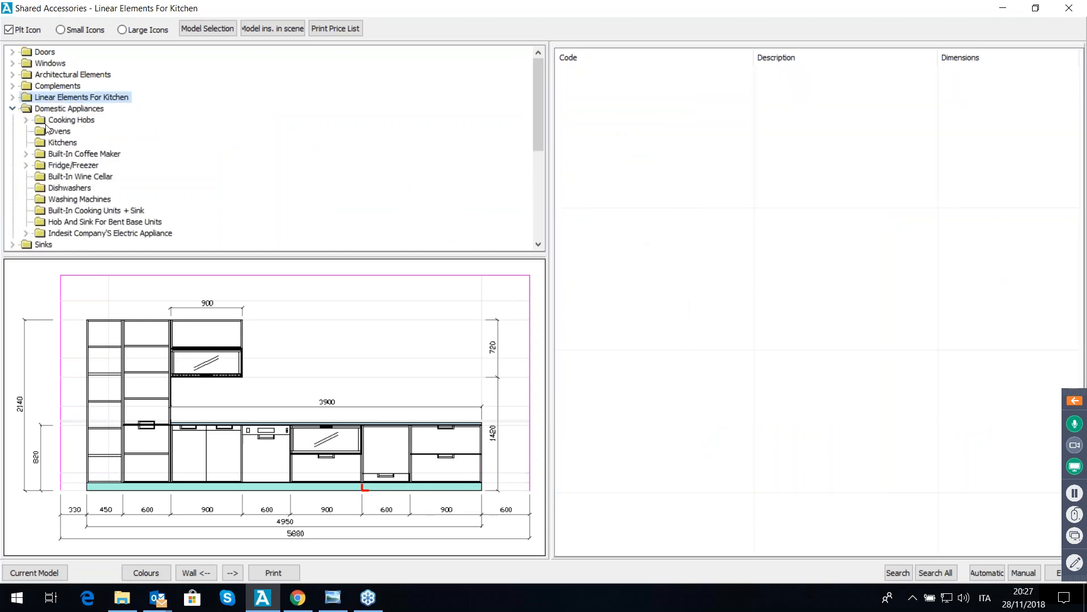
left_click(57, 132)
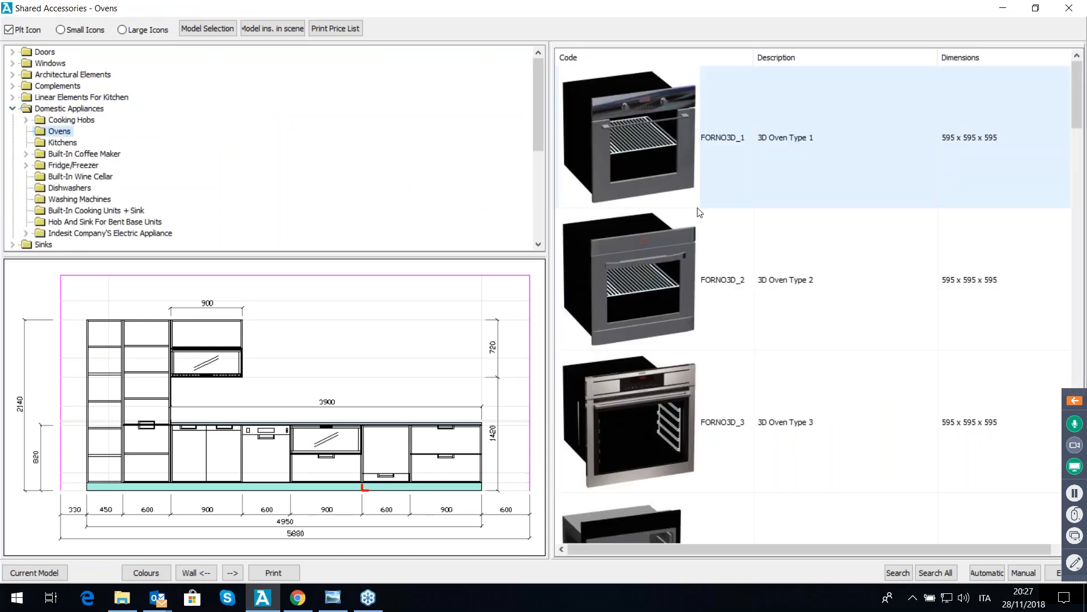
scroll(714, 306, "down", 5)
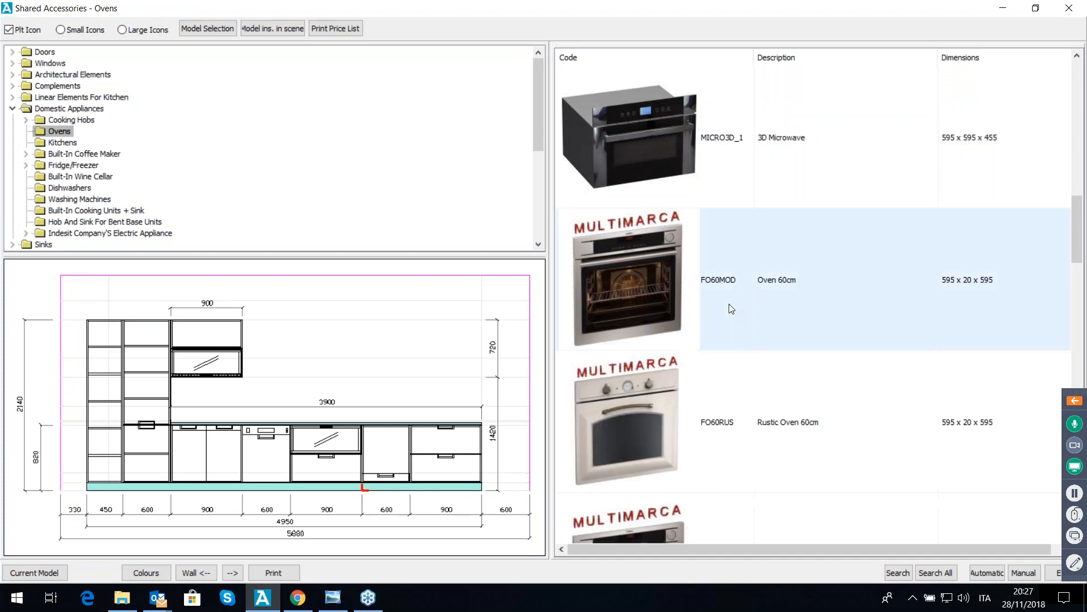
Step: Start adding the 60 cm oven FO60MOD and choose Foster as its brand
double_click(656, 285)
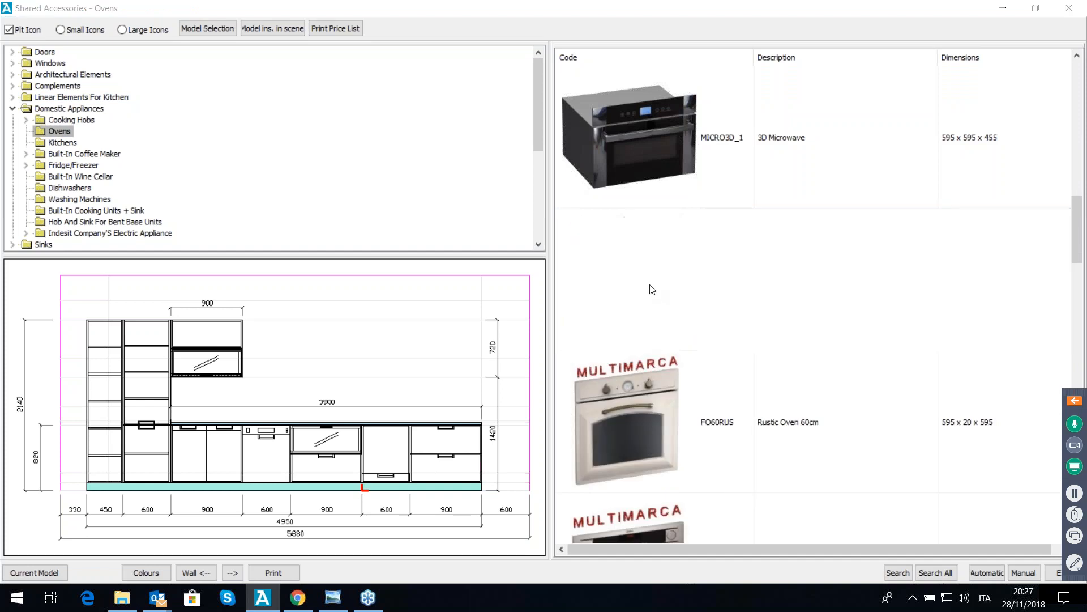
left_click(426, 244)
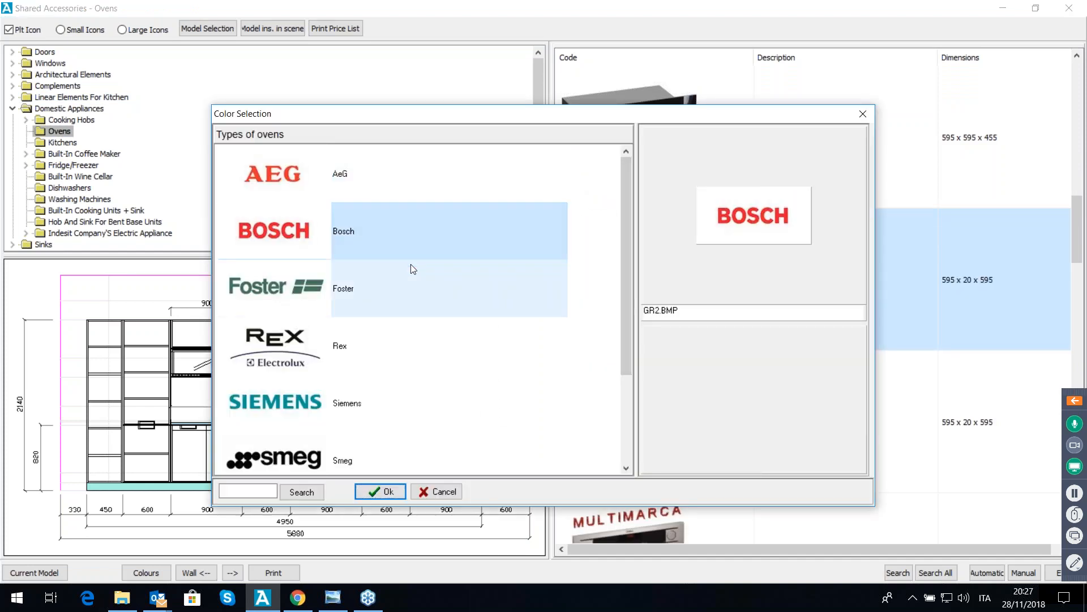
scroll(407, 263, "down", 2)
left_click(347, 329)
left_click(330, 278)
scroll(332, 269, "up", 2)
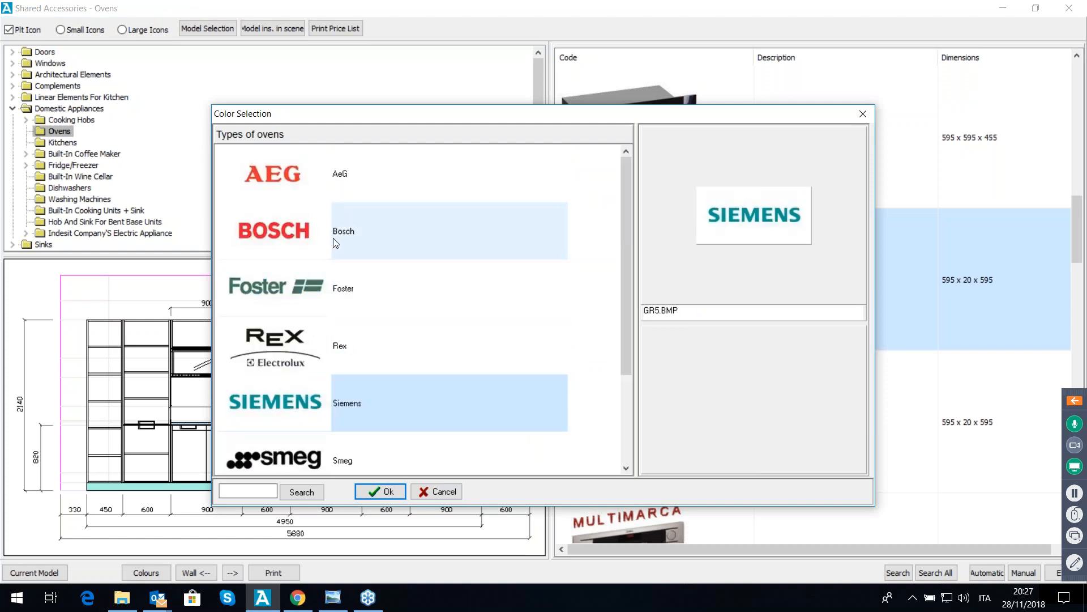
left_click(318, 288)
double_click(408, 287)
Step: Choose the Foster Multifunction Oven FO6009GR3 and place it at the upper corner of the 600 mm oven base unit
scroll(414, 294, "down", 5)
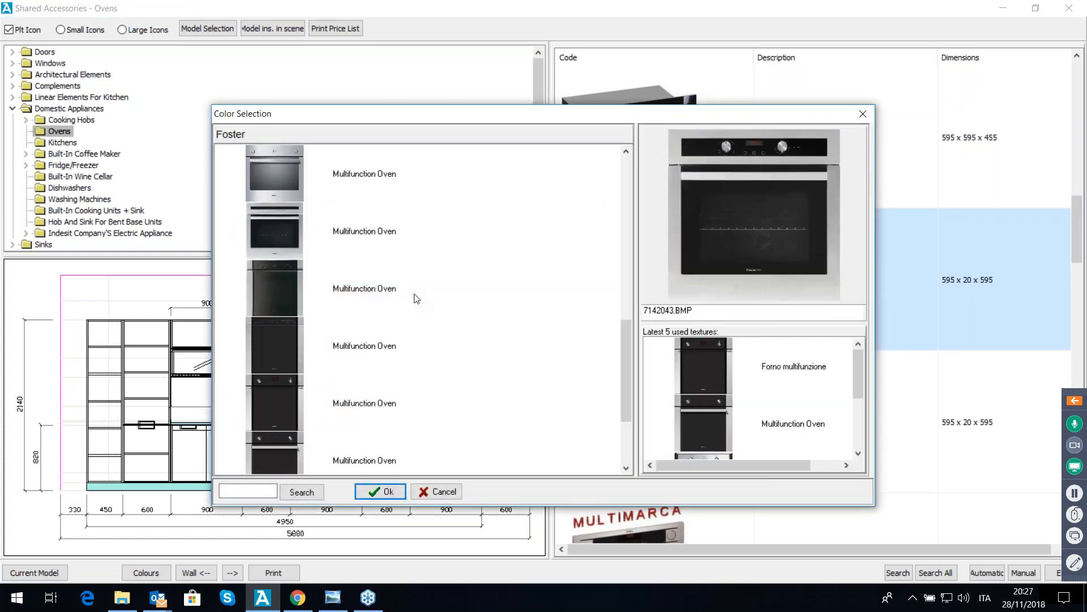
left_click(335, 324)
left_click(277, 294)
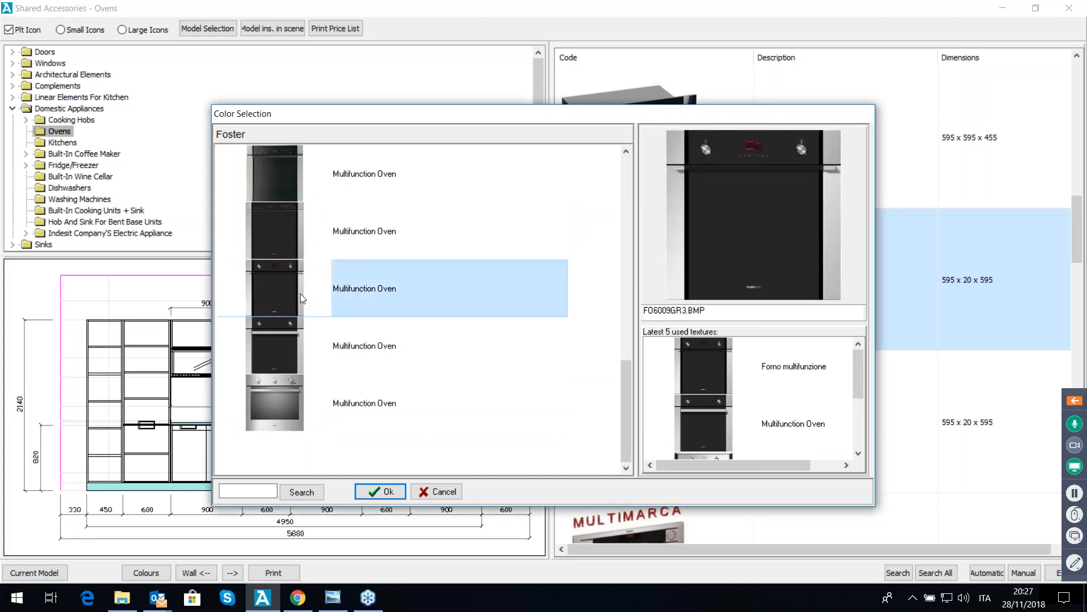
double_click(300, 294)
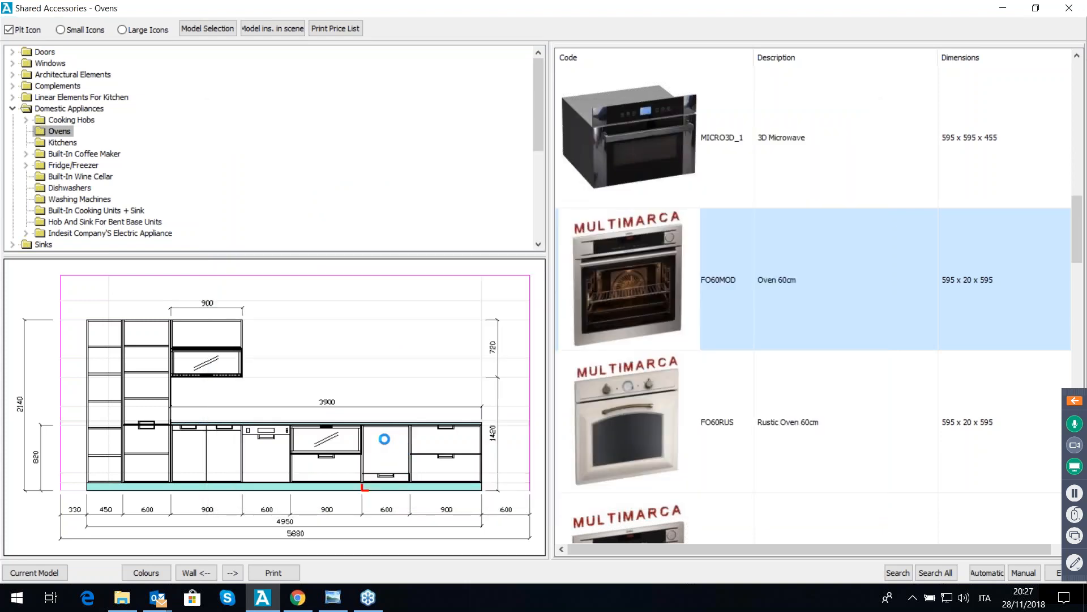
left_click(363, 426)
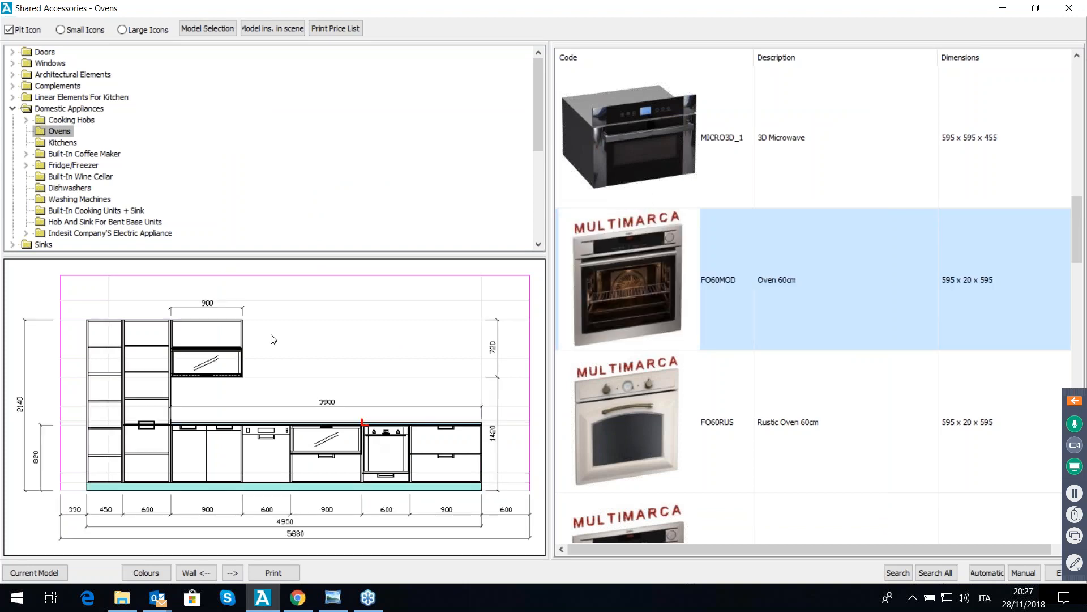
Step: Start adding the 60 cm cooking hob _PC601_ as a gas type and open the Bosch models
left_click(26, 121)
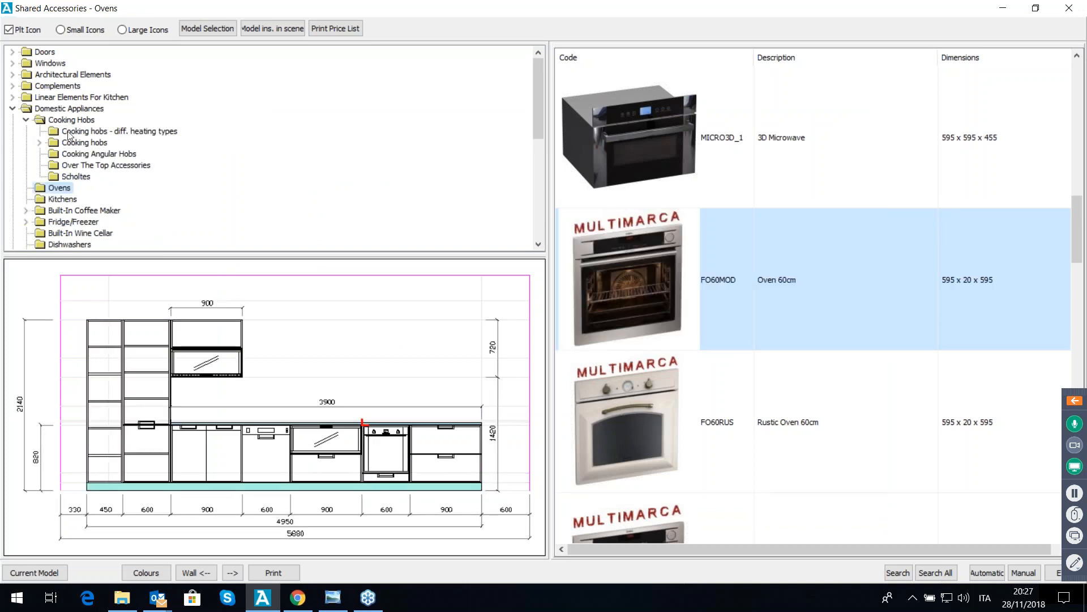
left_click(86, 132)
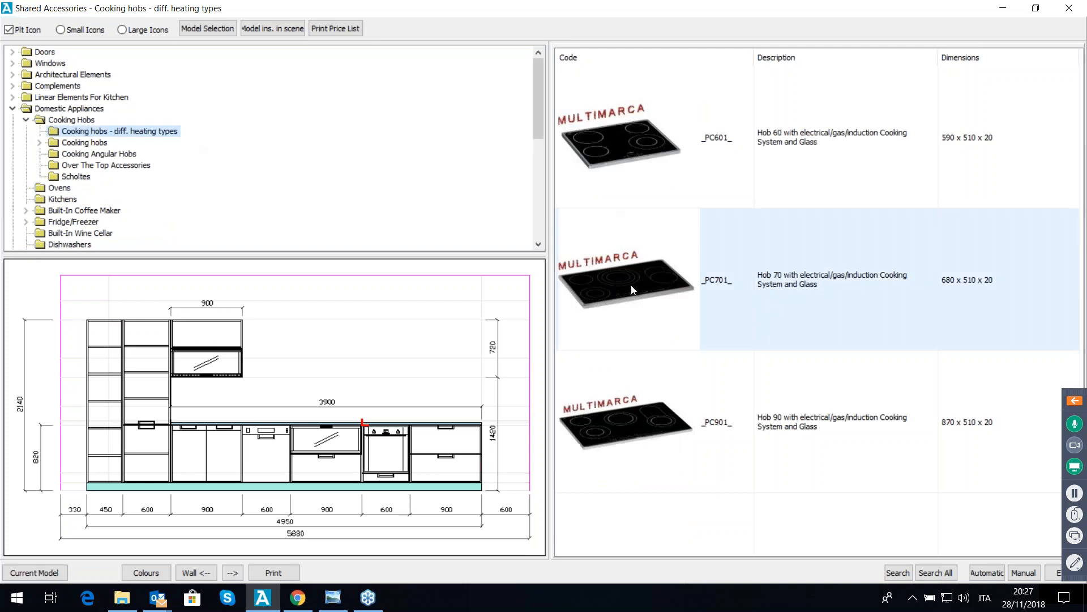
double_click(619, 156)
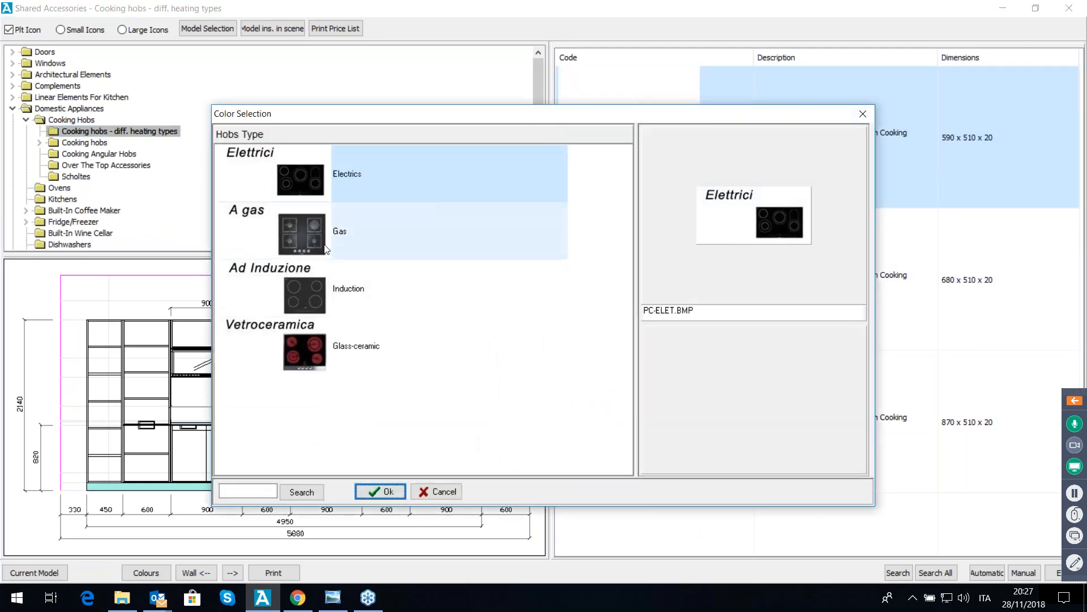
double_click(326, 256)
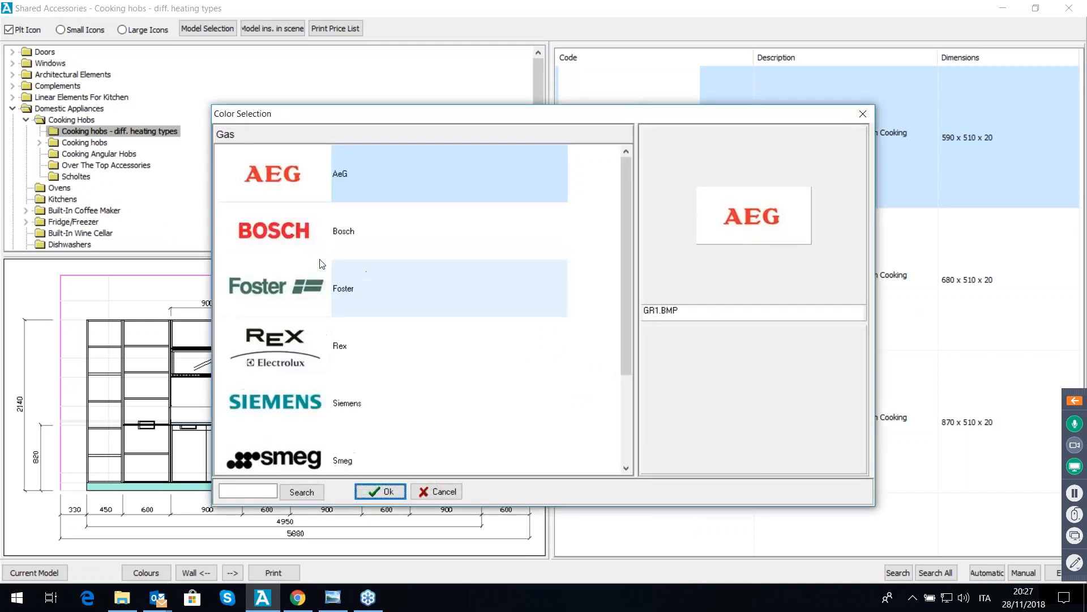
double_click(319, 244)
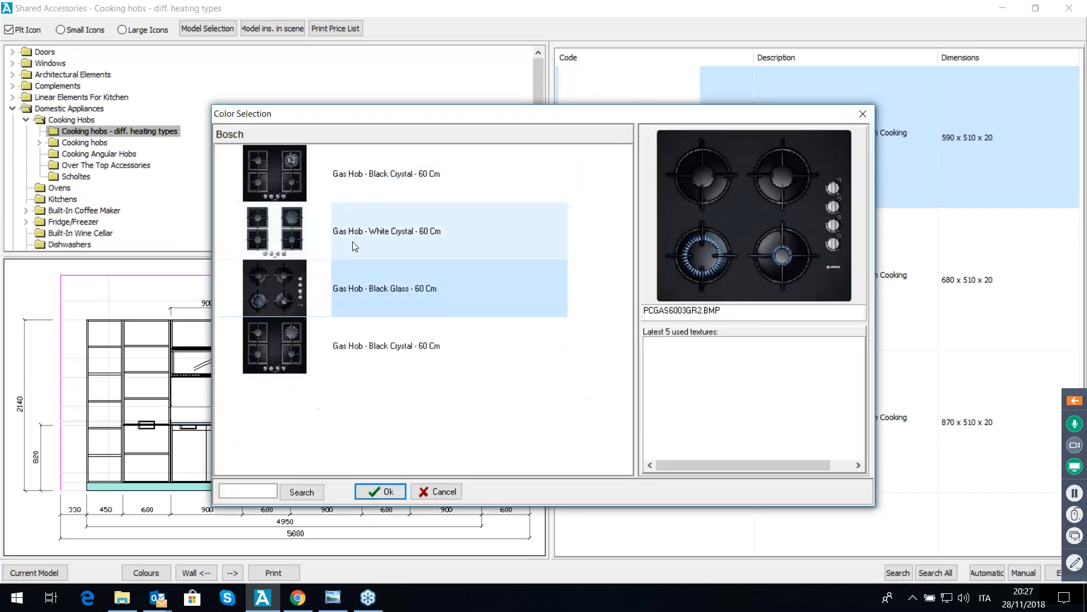
Step: Insert the 60 cm hob _PC601_ in the Gas Hob - Black Glass finish, centered on the oven base unit
left_click(381, 491)
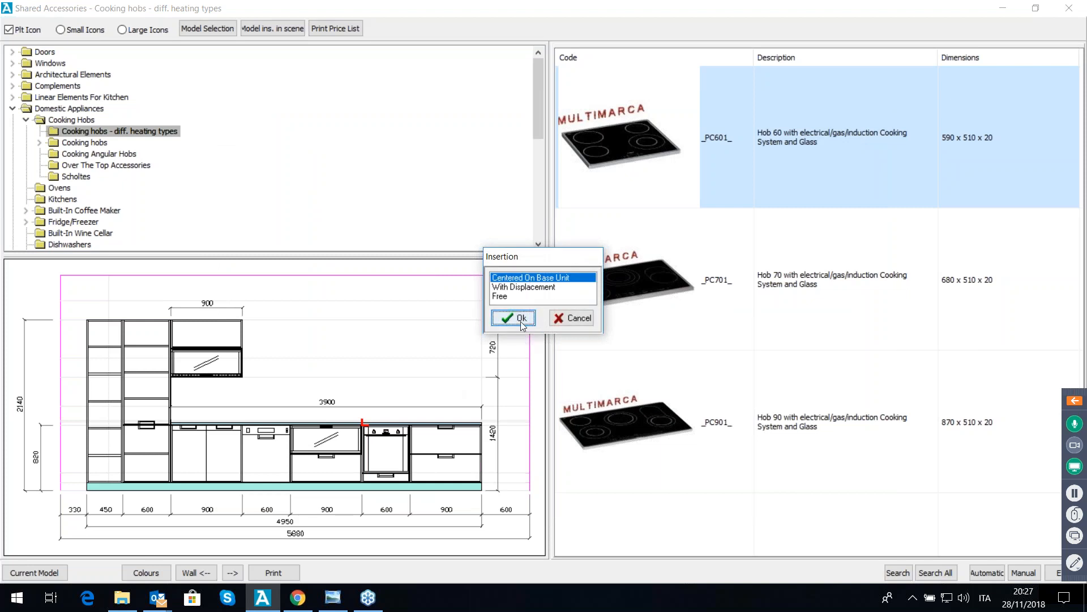
left_click(520, 319)
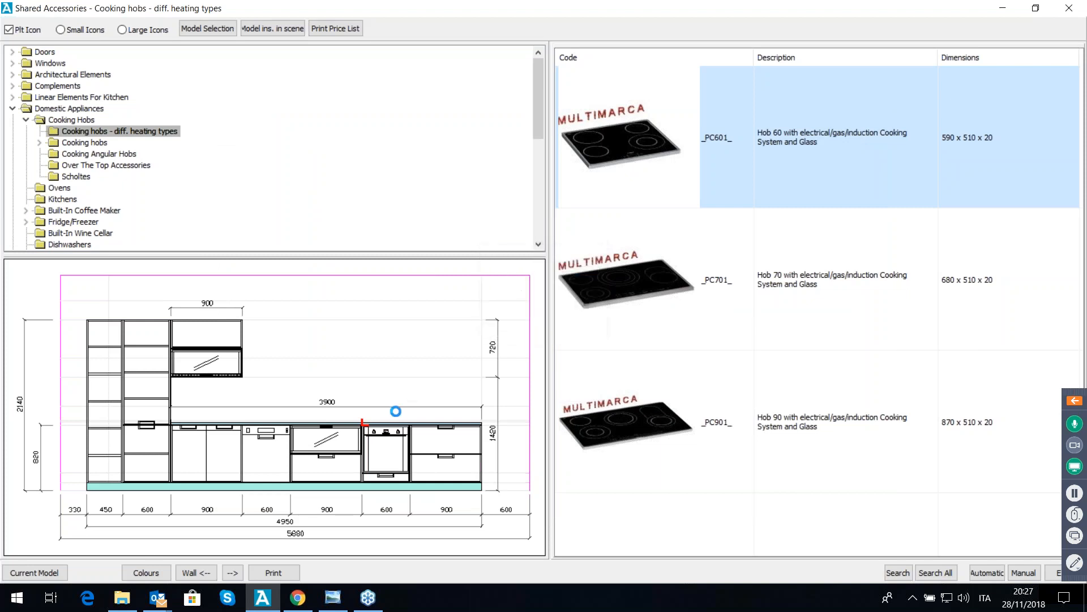
Step: Target the 900 mm base unit beside the tall units and browse the sink catalogue to the Flush With Top models
left_click(212, 421)
left_click(12, 109)
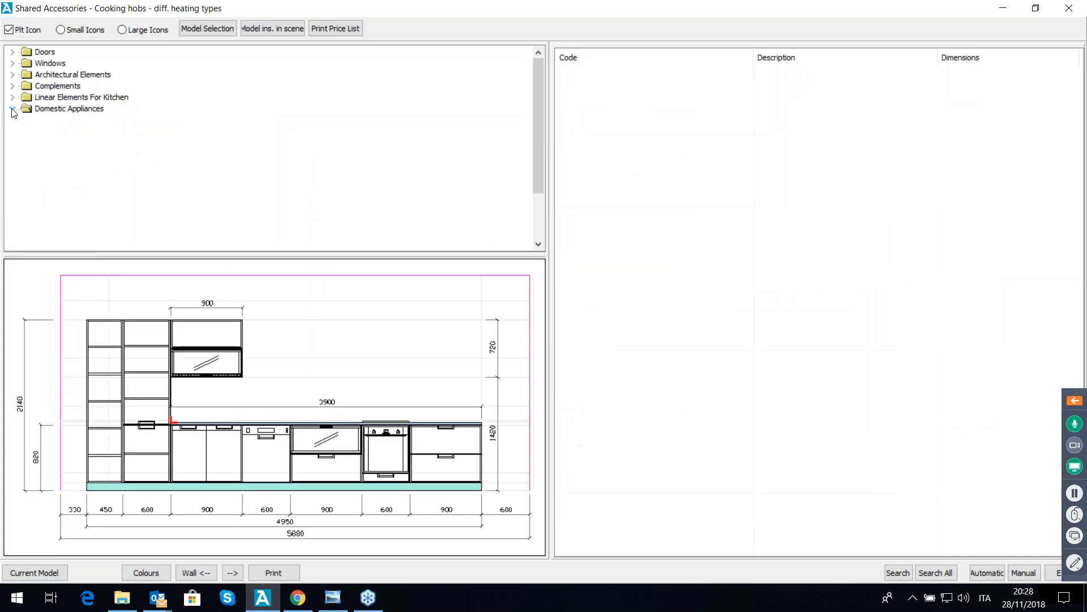
left_click(12, 109)
left_click(12, 119)
left_click(25, 132)
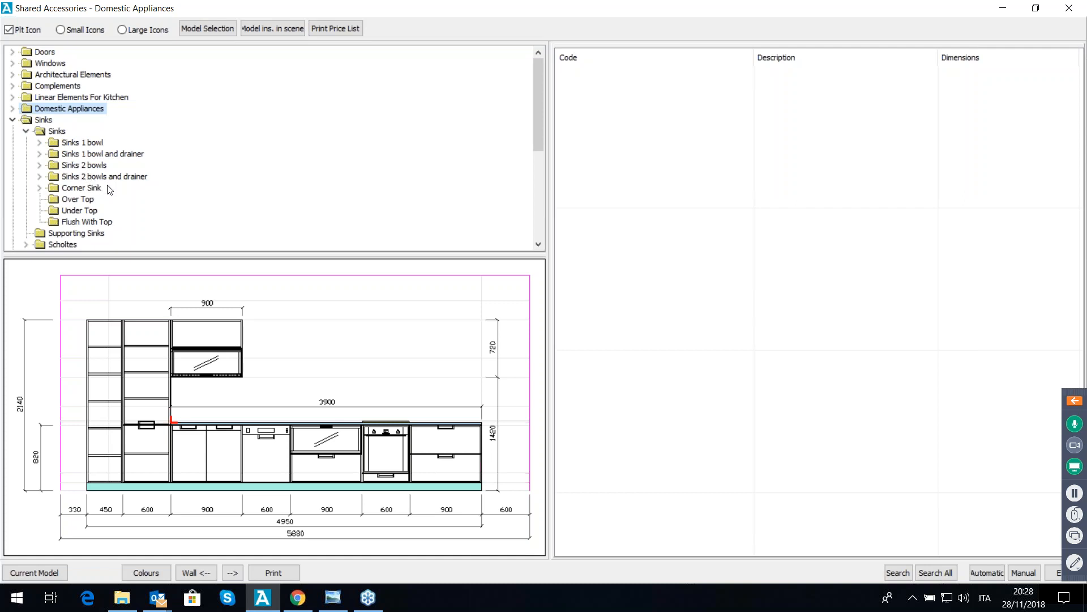
left_click(40, 154)
left_click(77, 165)
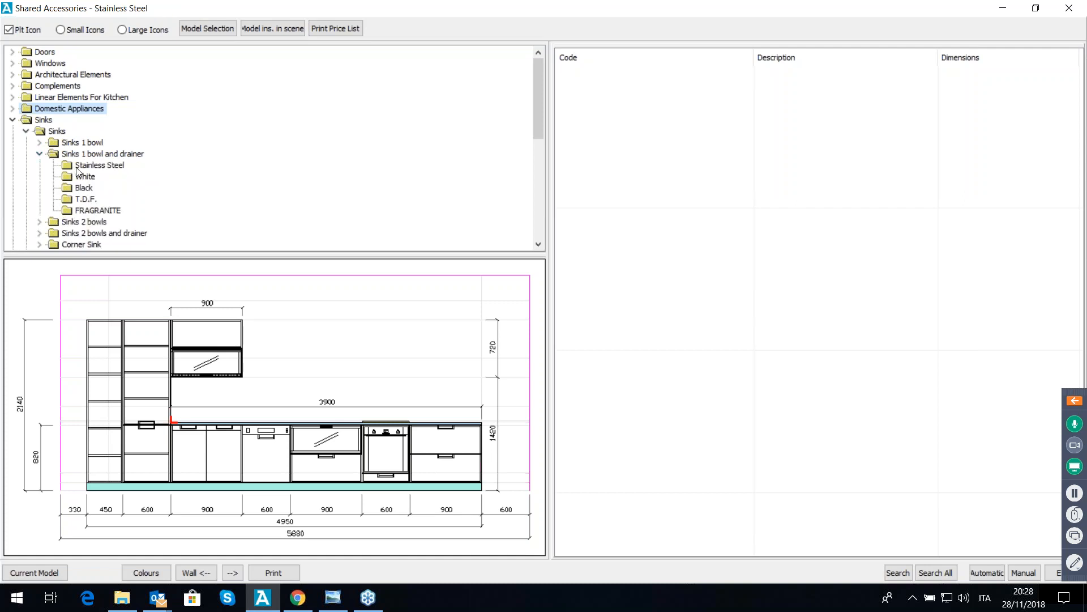
scroll(196, 197, "down", 2)
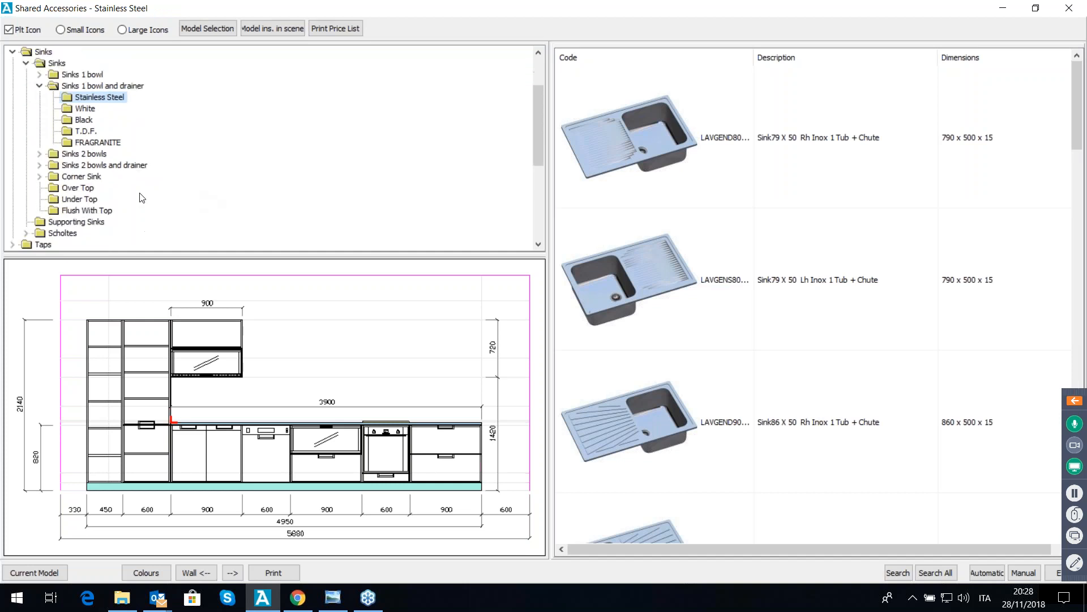
left_click(82, 188)
left_click(90, 200)
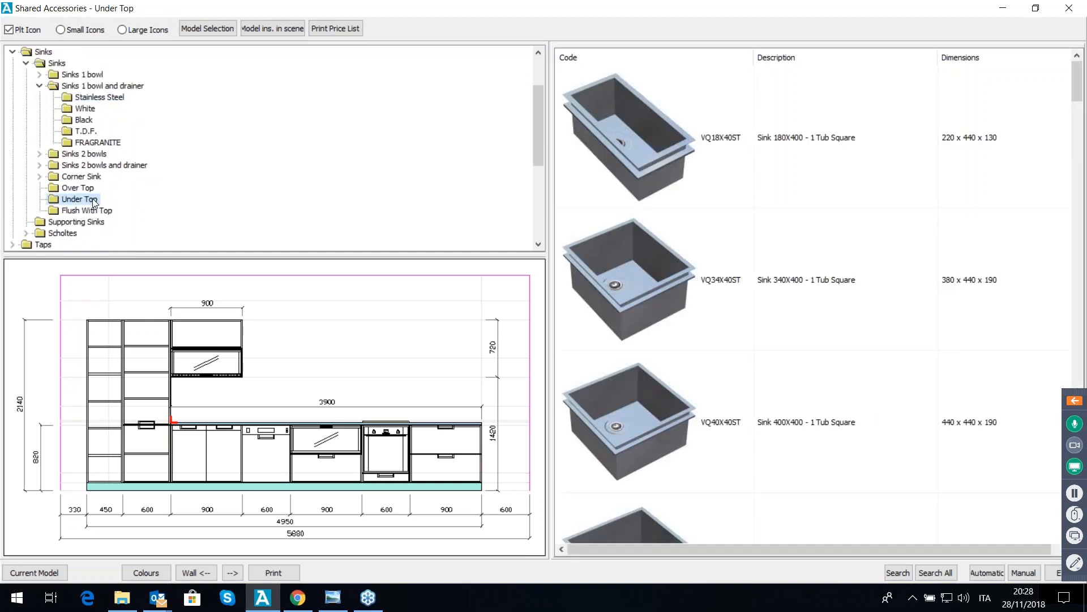
left_click(90, 211)
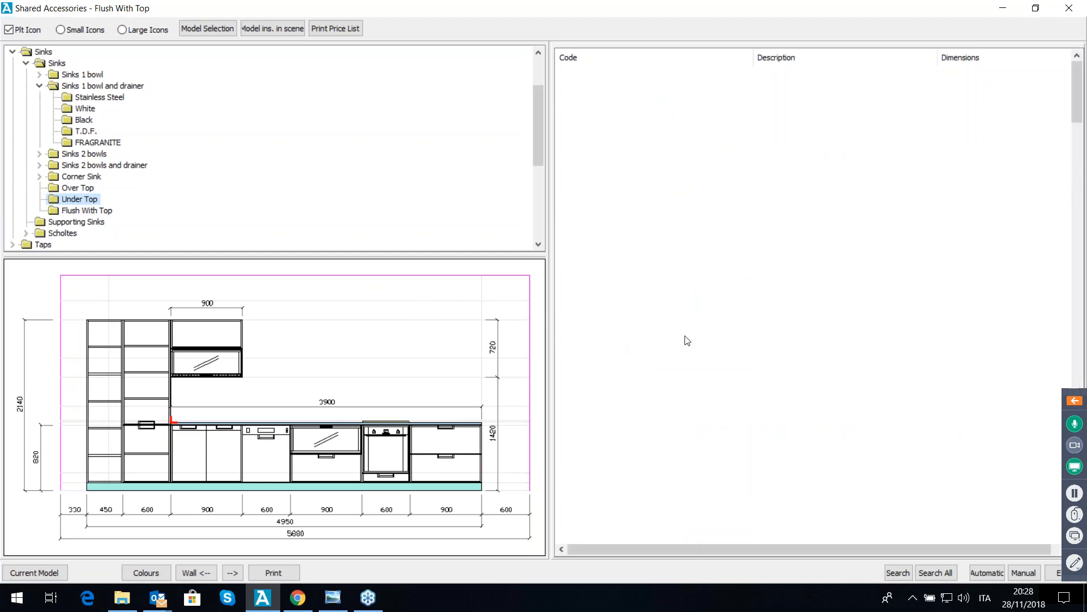
Step: Insert the two-tub square sink VQ82X40FT with its bowls centered on the base unit
scroll(790, 367, "down", 4)
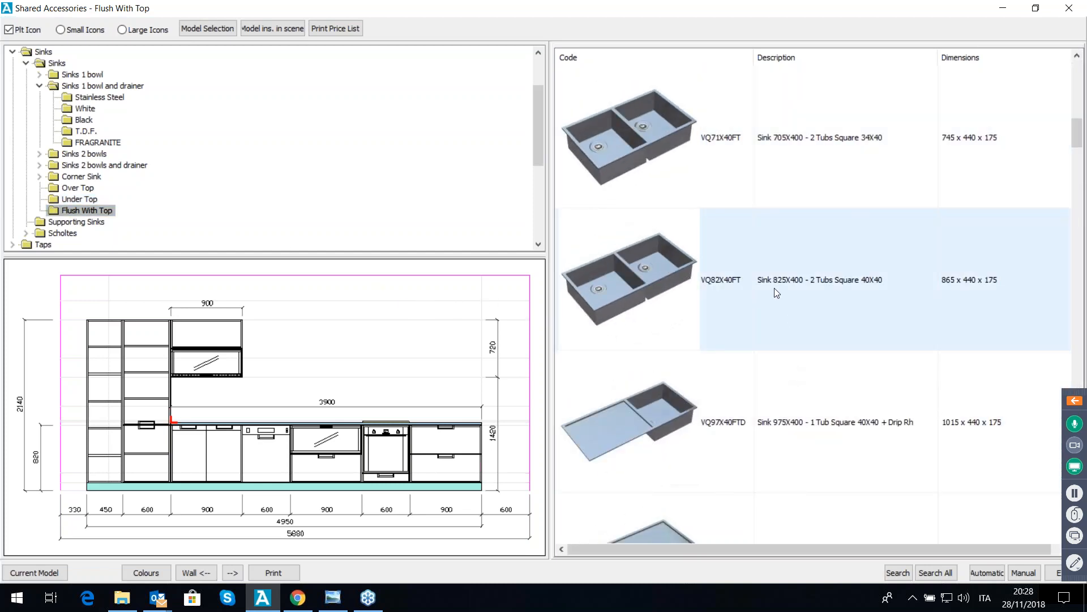
left_click(775, 288)
double_click(628, 319)
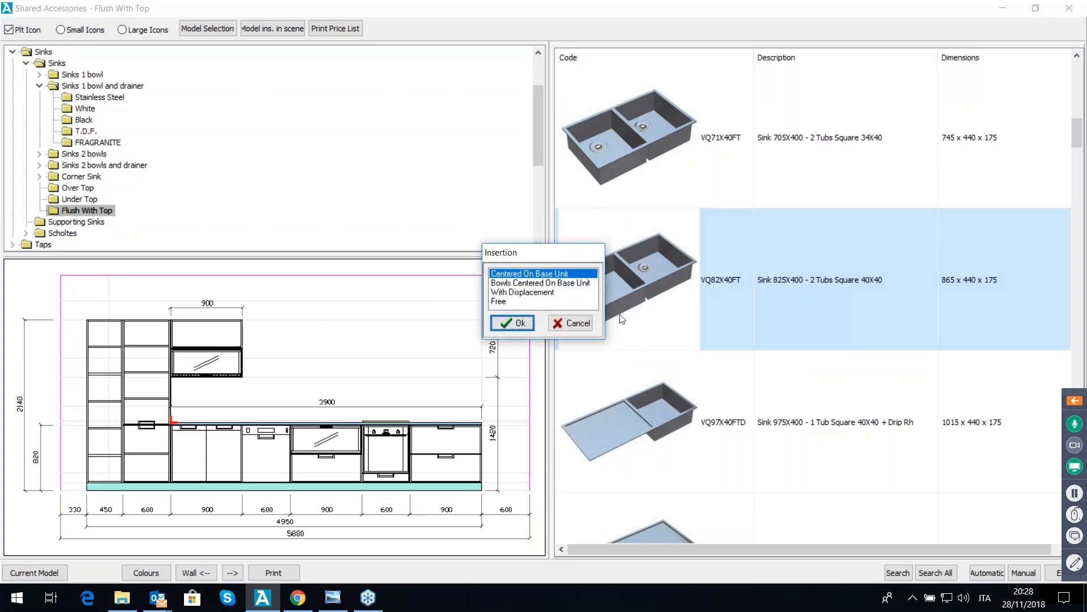
key("Down")
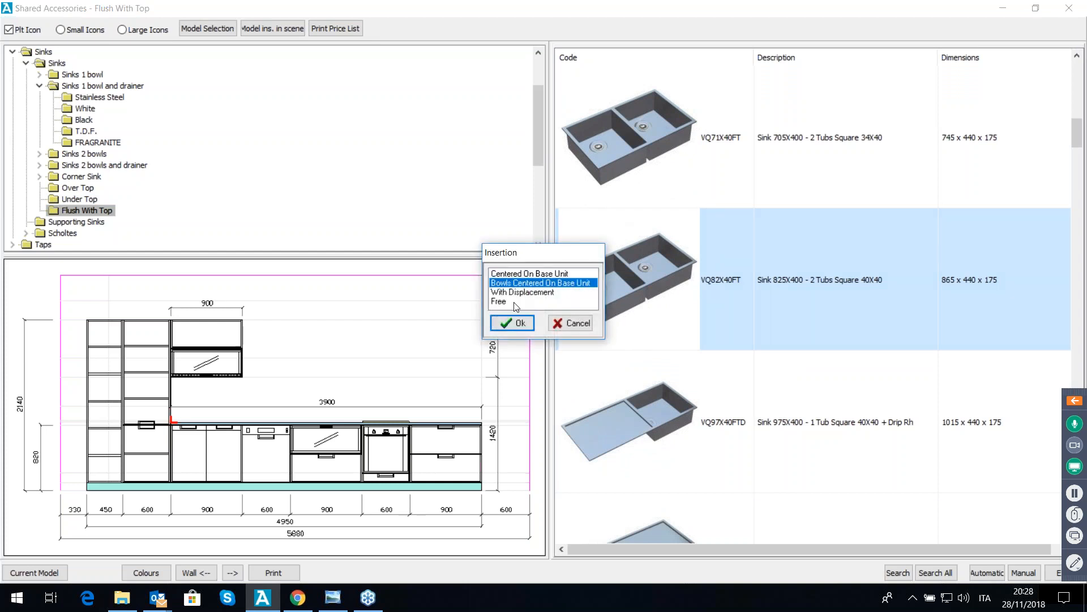
left_click(519, 324)
Step: Insert the Chrome Energy tap RUGE15 from the Taps Gessi range at the sink
left_click(199, 414)
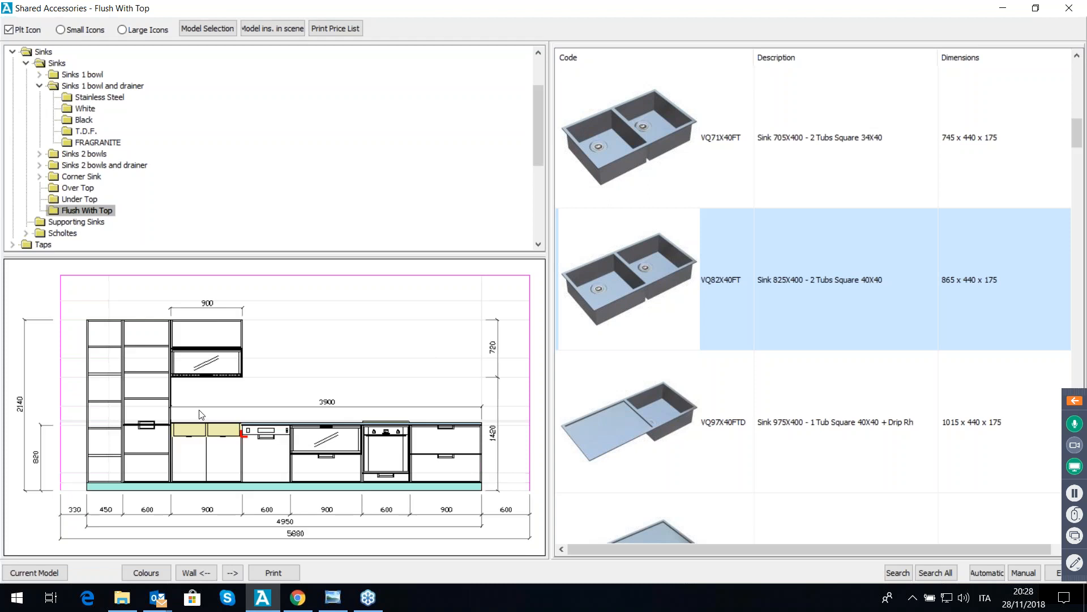
left_click(11, 244)
left_click(62, 201)
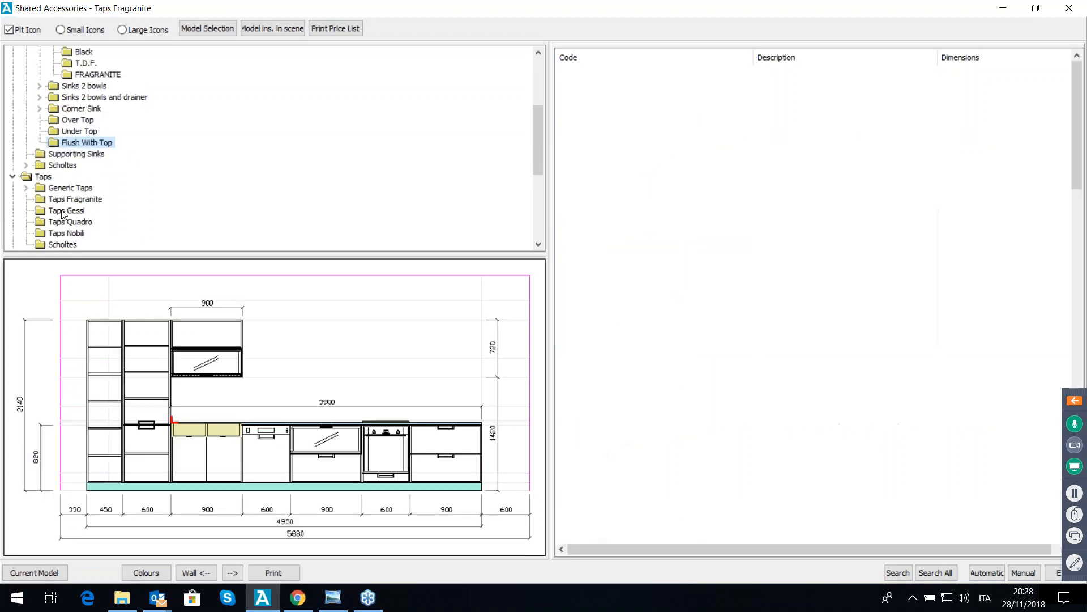
left_click(63, 211)
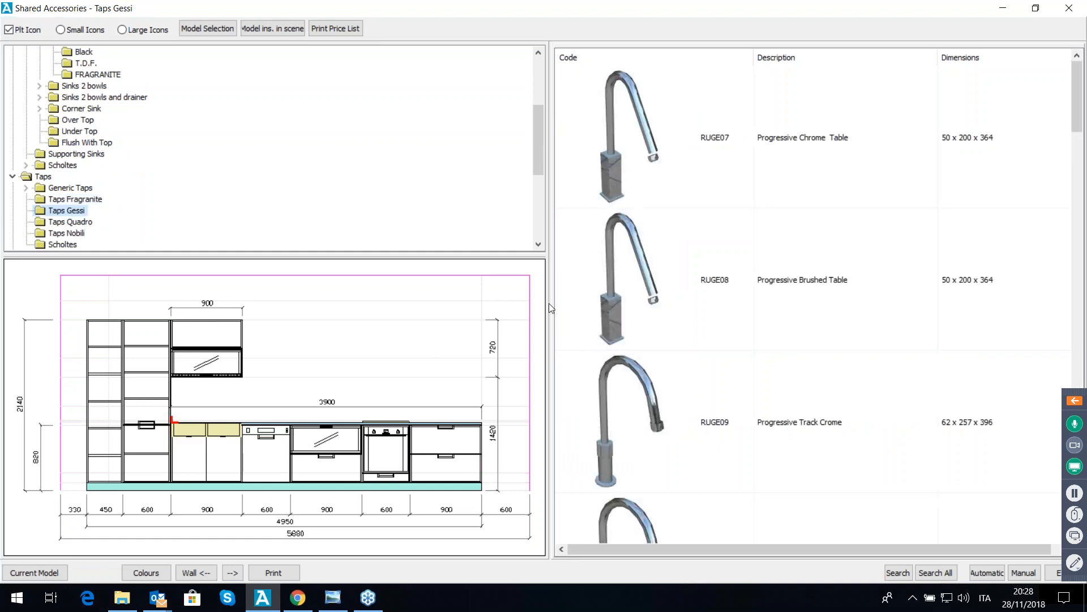
left_click(670, 338)
scroll(674, 312, "down", 10)
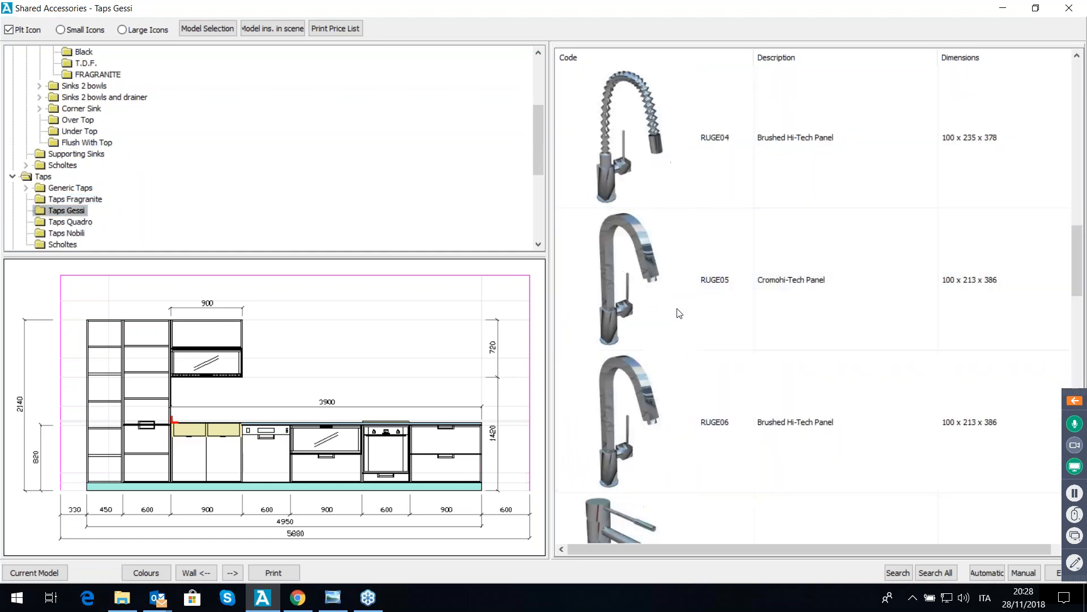
scroll(700, 321, "down", 3)
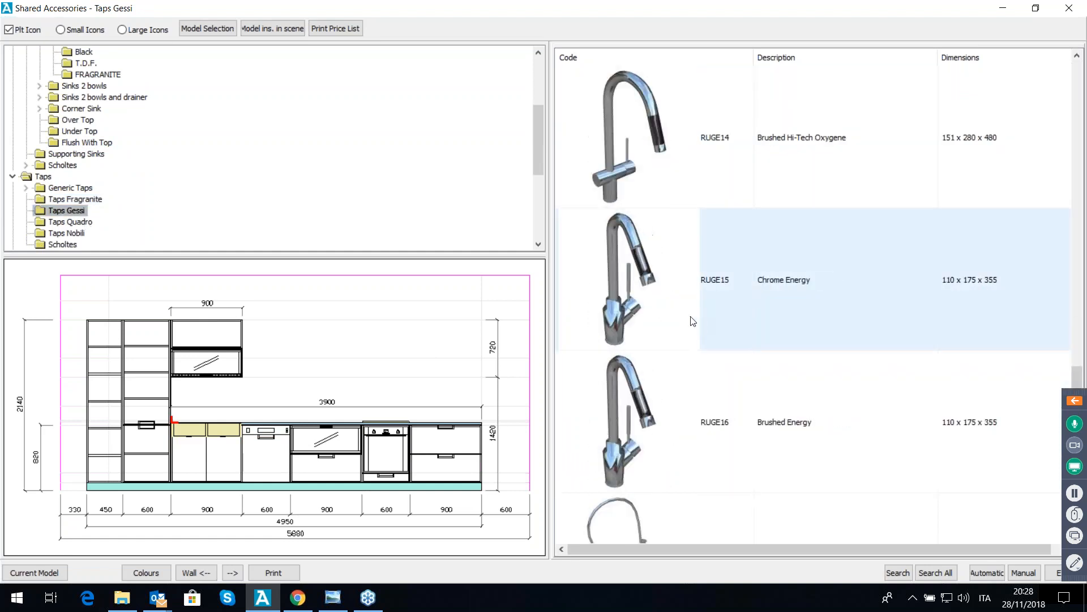
left_click(646, 298)
double_click(646, 298)
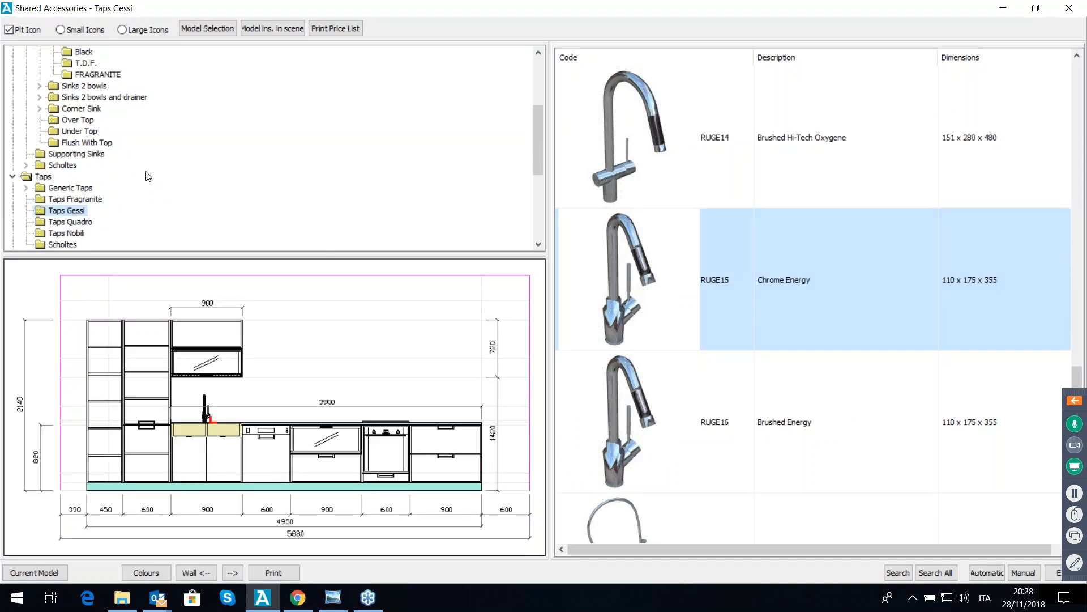
Step: Close the sink and tap categories and list the Falmec DESIGN+ Series hoods
scroll(22, 133, "up", 4)
left_click(13, 120)
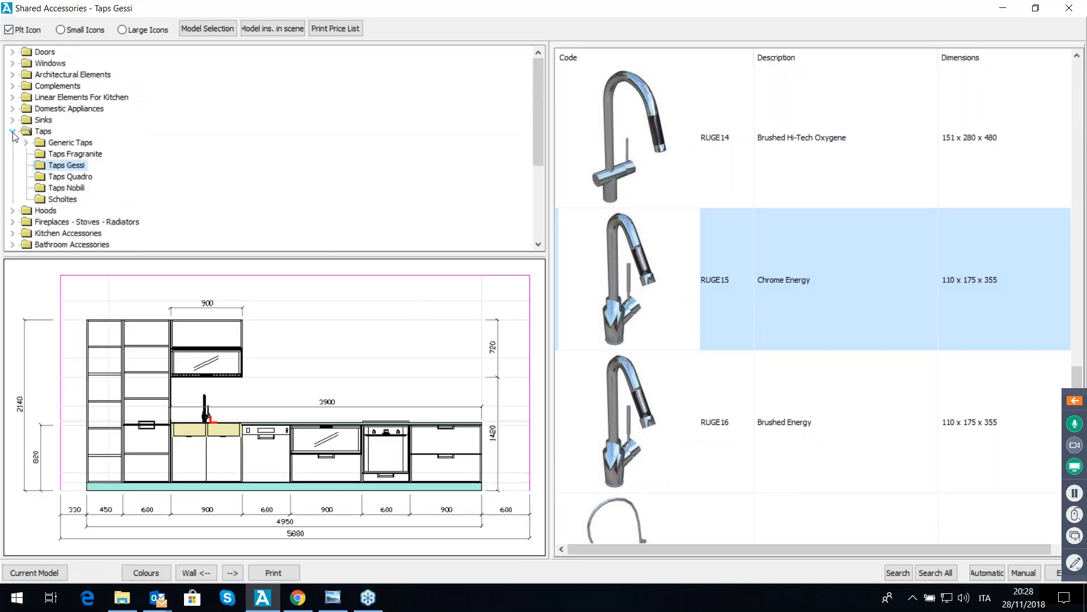
left_click(12, 131)
left_click(12, 142)
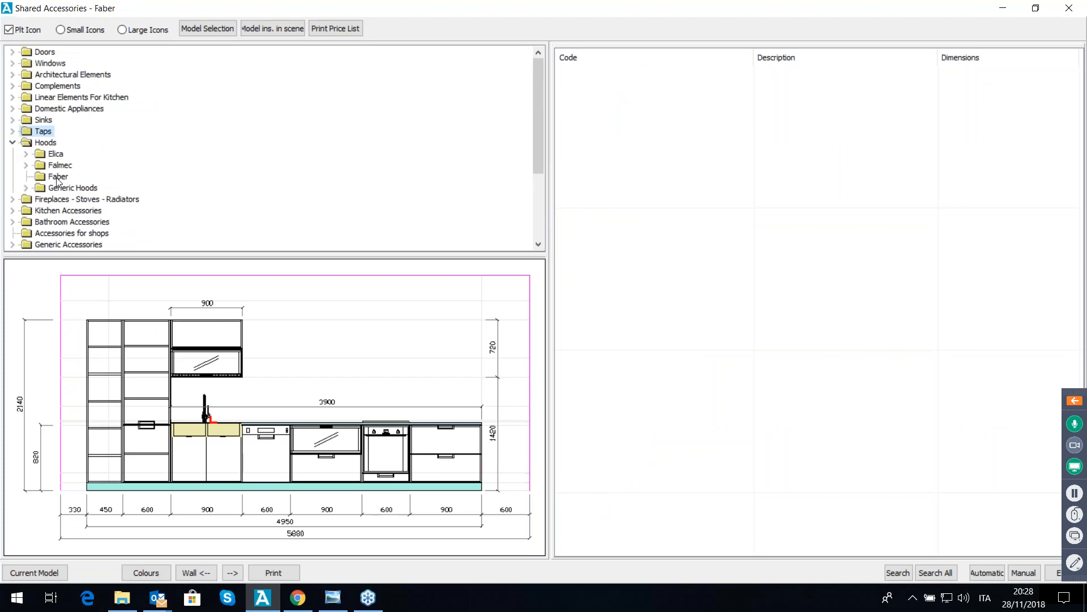
left_click(26, 166)
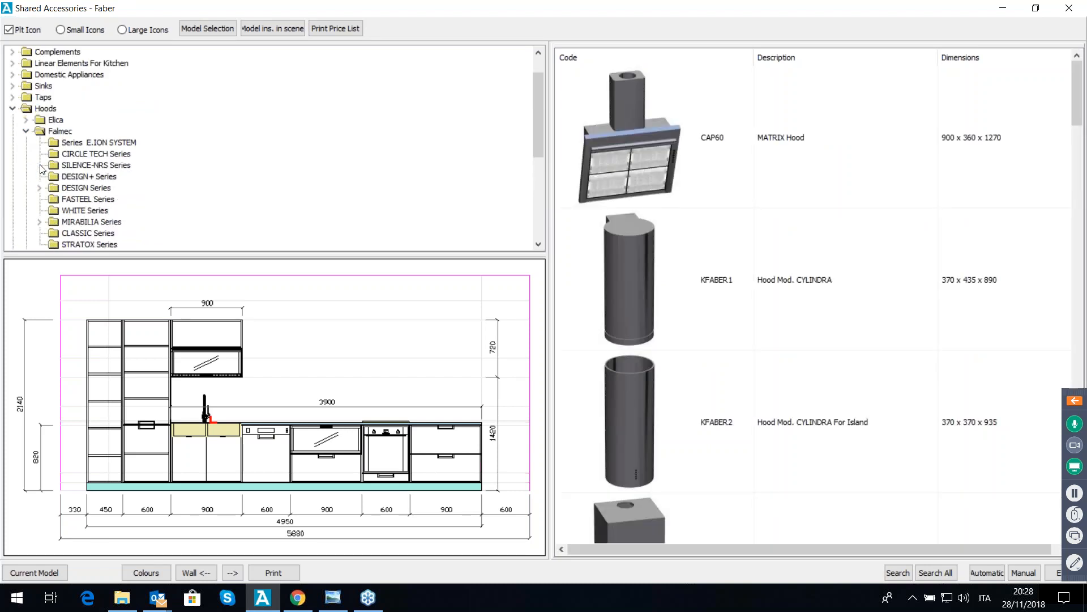
left_click(82, 179)
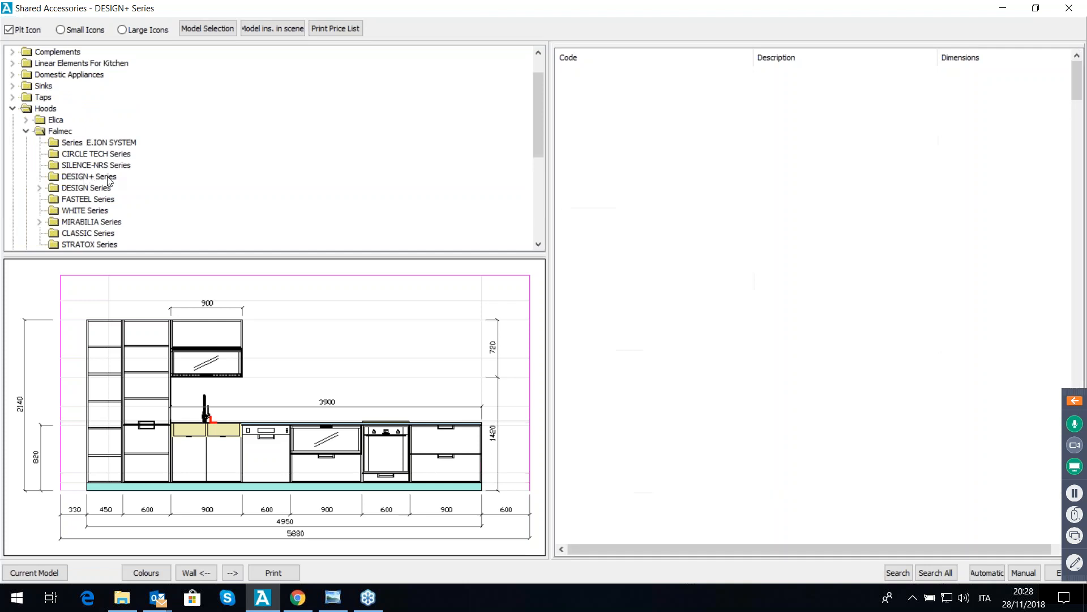
Step: Place the BUTTERFLY Hood - Black DESIGN122 manually on the wall above the hob
scroll(676, 342, "down", 3)
scroll(680, 345, "down", 5)
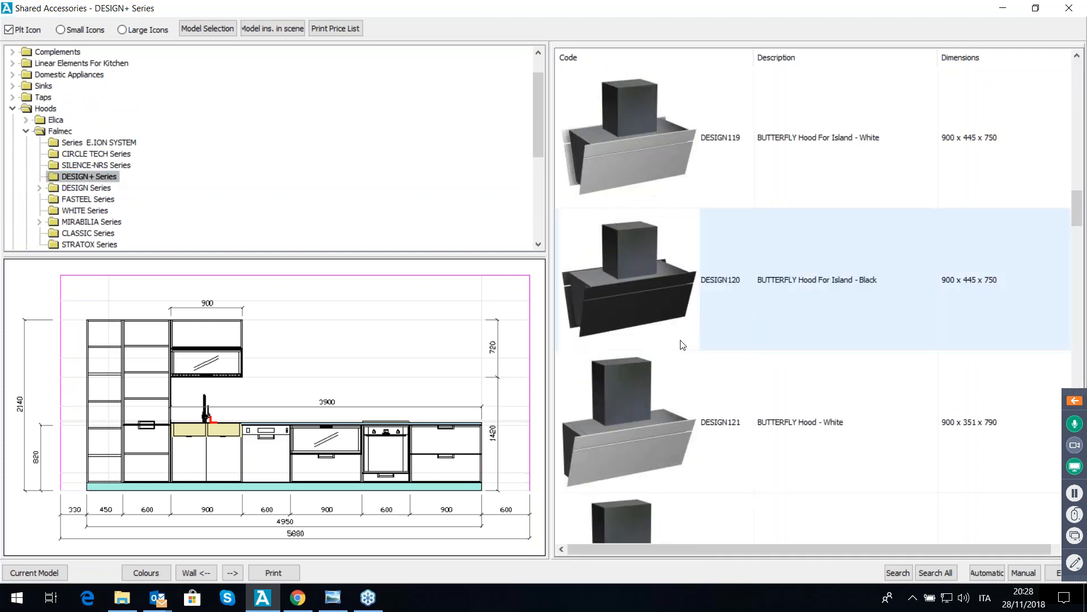
scroll(708, 420, "down", 1)
left_click(691, 340)
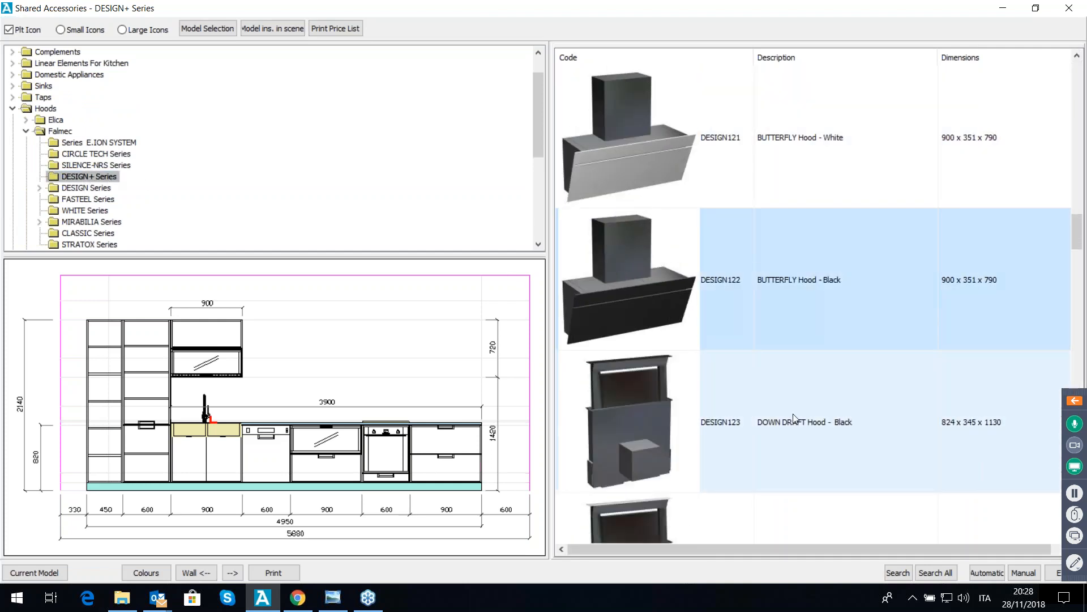
left_click(1020, 573)
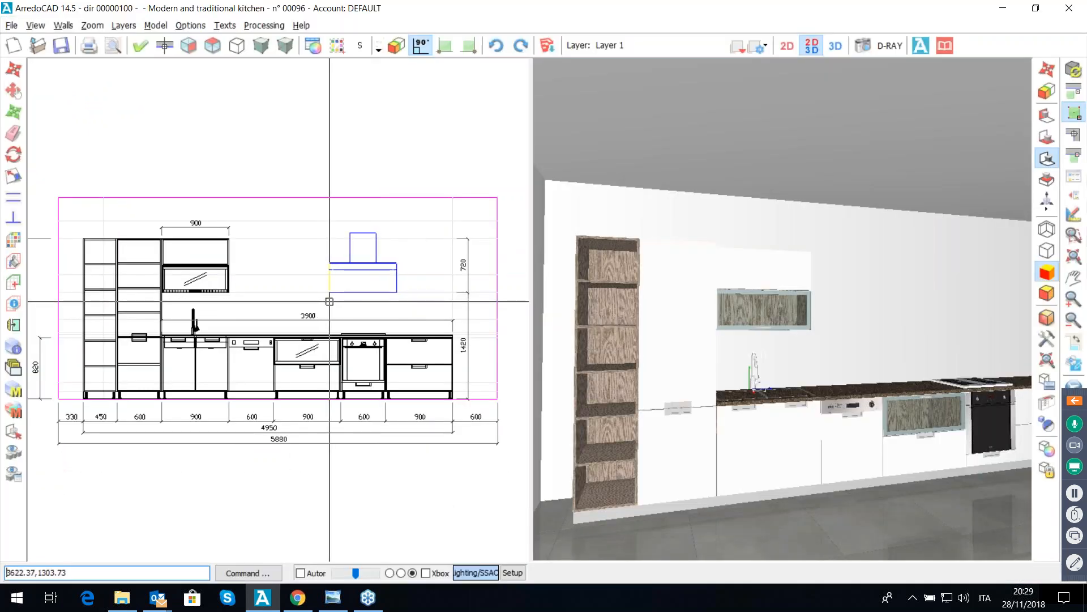
left_click(329, 301)
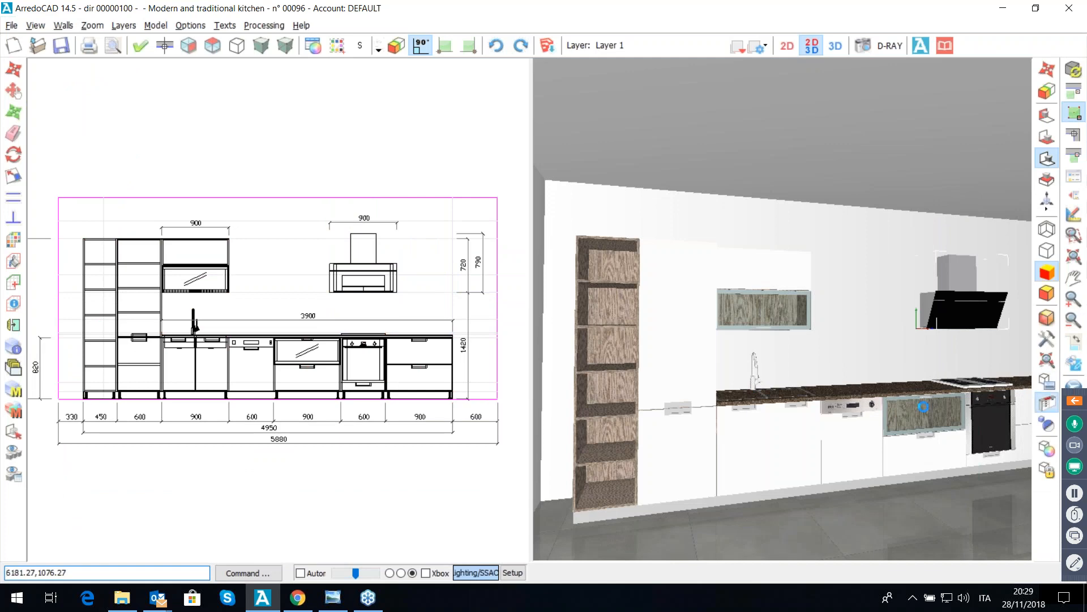
Step: Update the 3D model with the worktop cut-outs for the sink and hob, and inspect the kitchen wall
left_click(1047, 403)
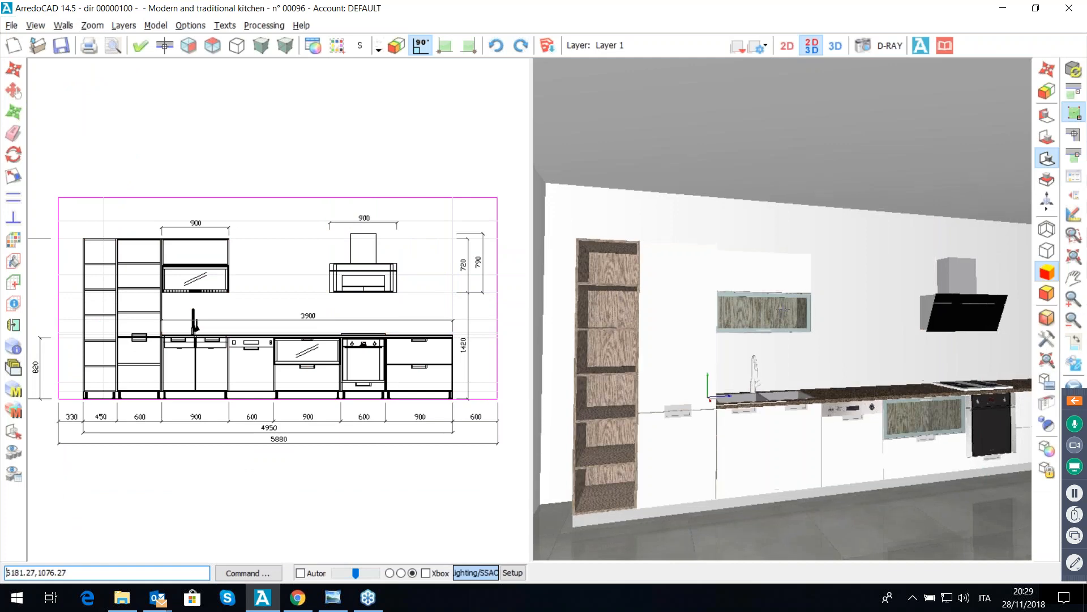
scroll(783, 309, "up", 4)
scroll(783, 309, "up", 4)
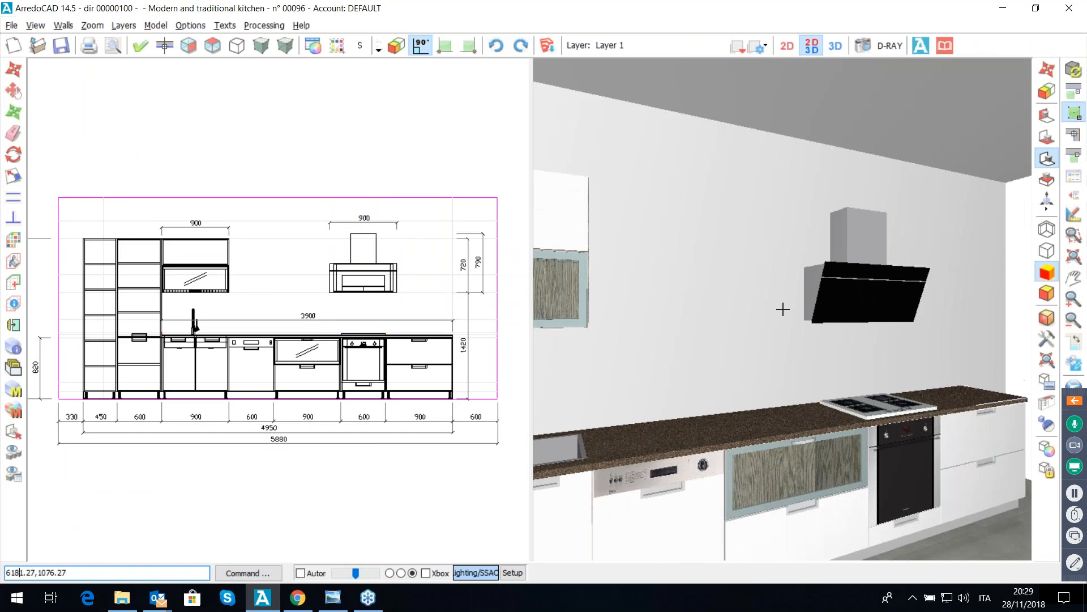
scroll(784, 309, "down", 6)
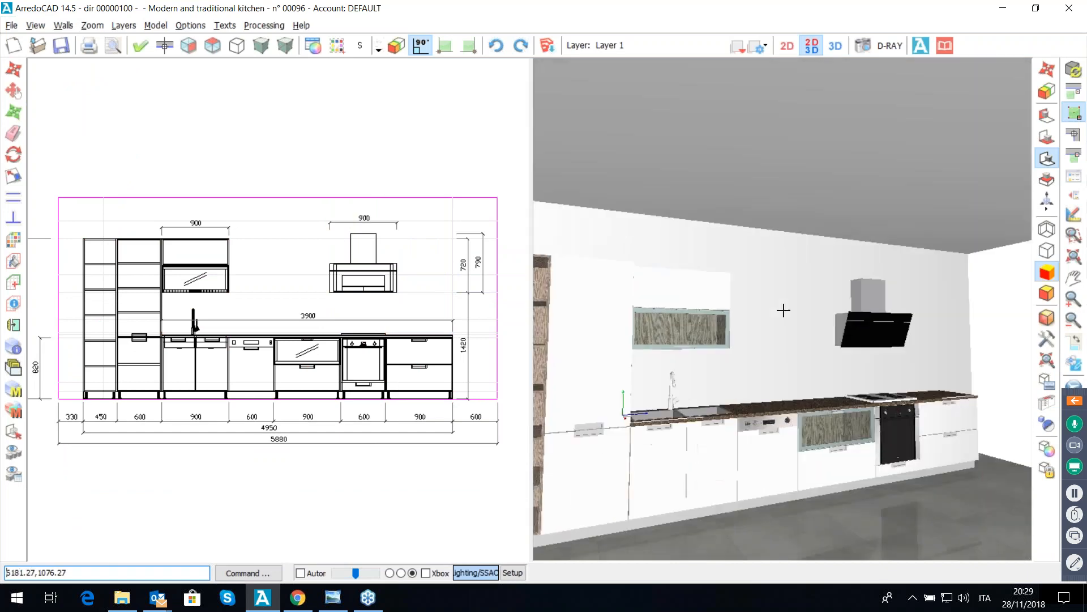
Step: Open the elevation of the wall opposite the kitchen from the floor plan and load the Cattelan model catalogue
left_click(165, 46)
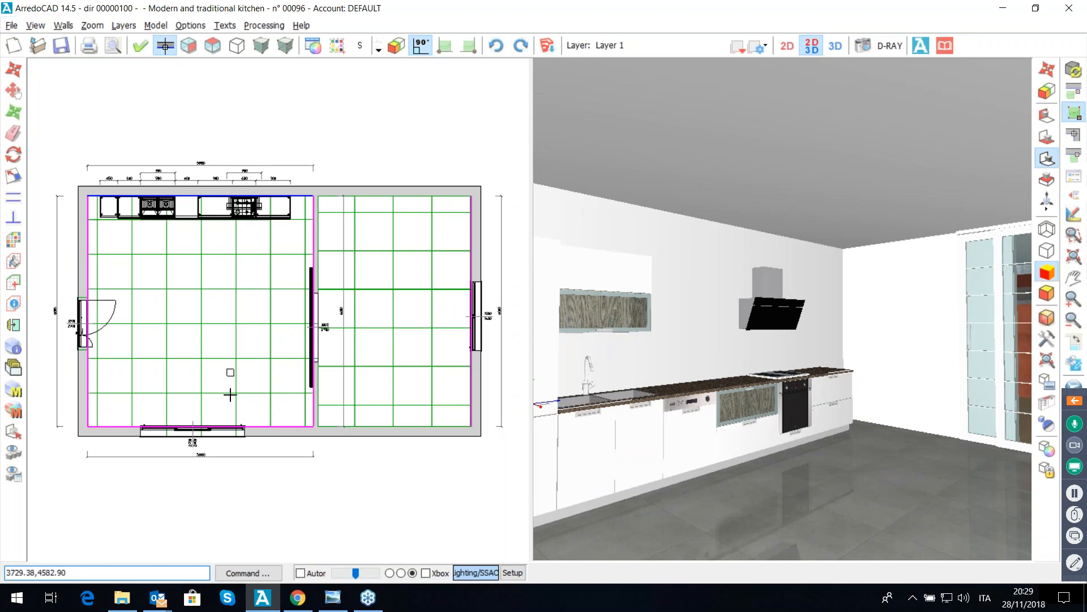
left_click(265, 421)
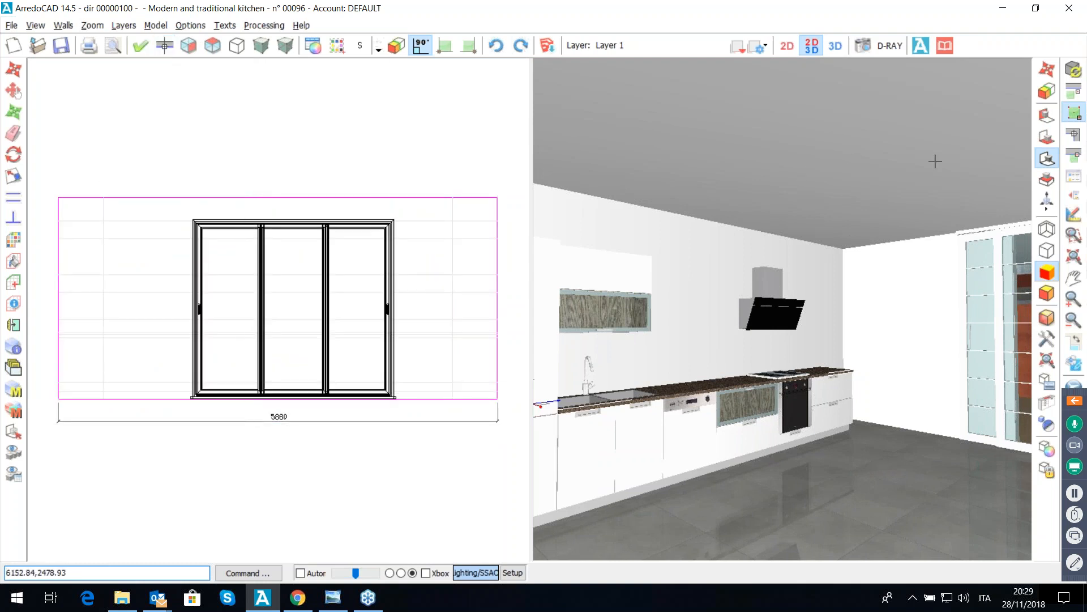
left_click(1074, 176)
left_click(220, 33)
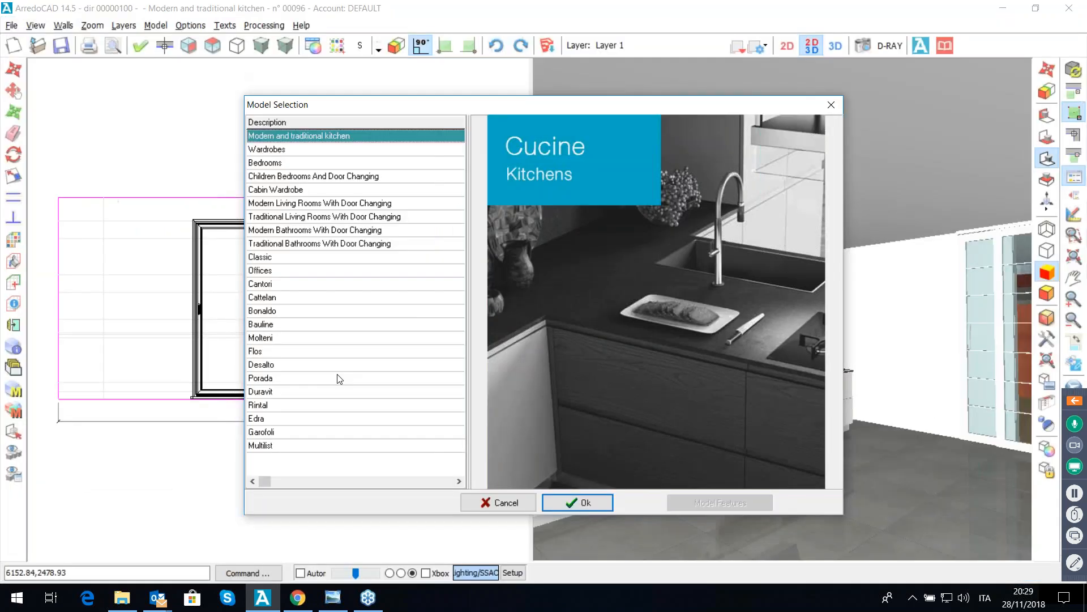
left_click(313, 298)
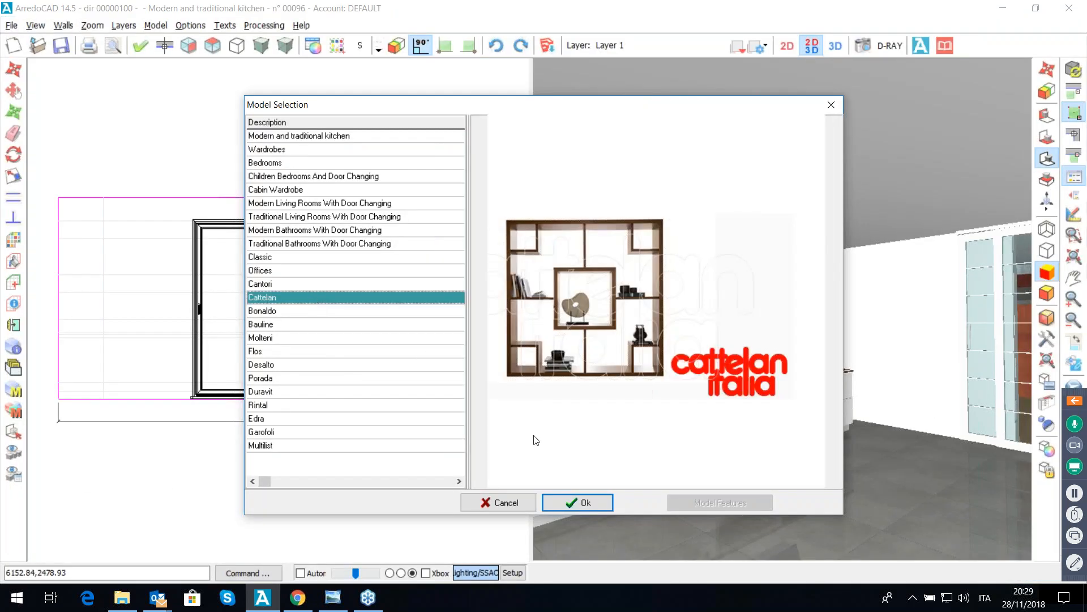
left_click(578, 501)
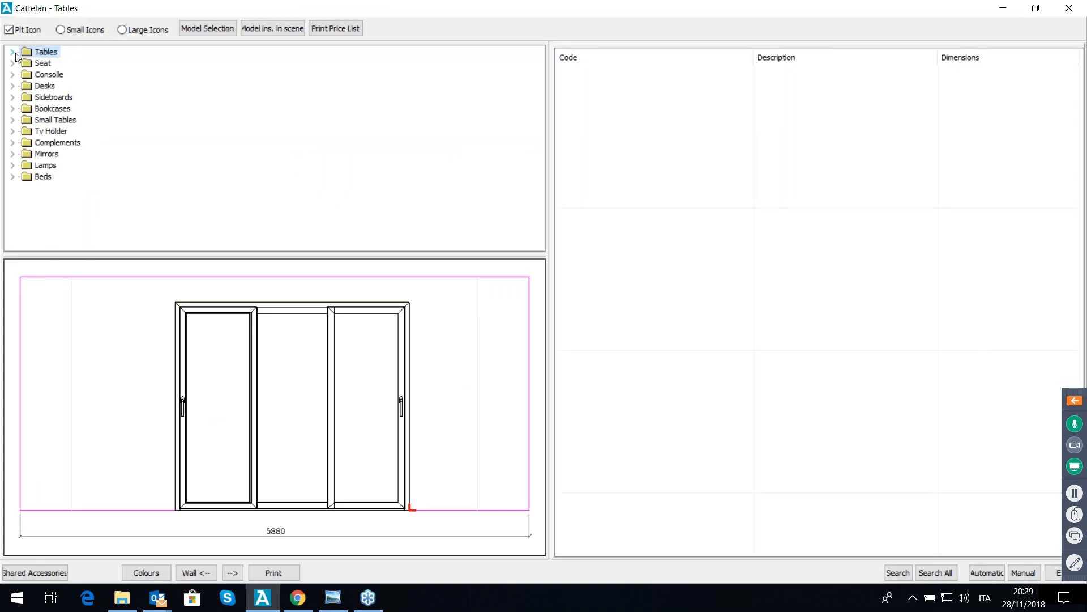
Step: List the BRERA Glass tables in the Cattelan catalogue and choose the BRERA Table Glass 160X90 Closed
left_click(13, 52)
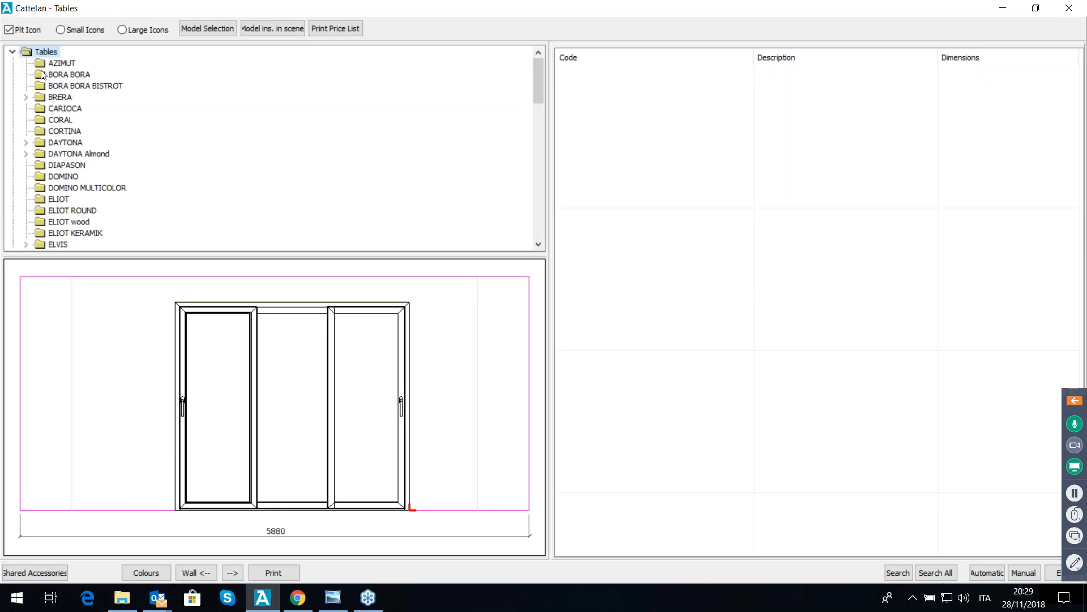
left_click(26, 98)
left_click(77, 109)
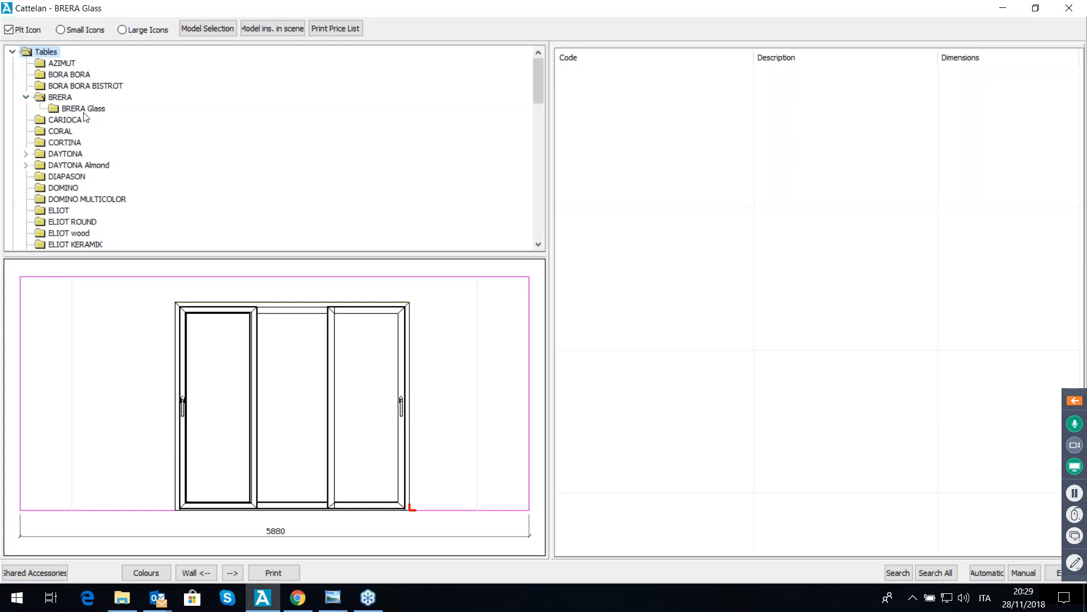
left_click(718, 385)
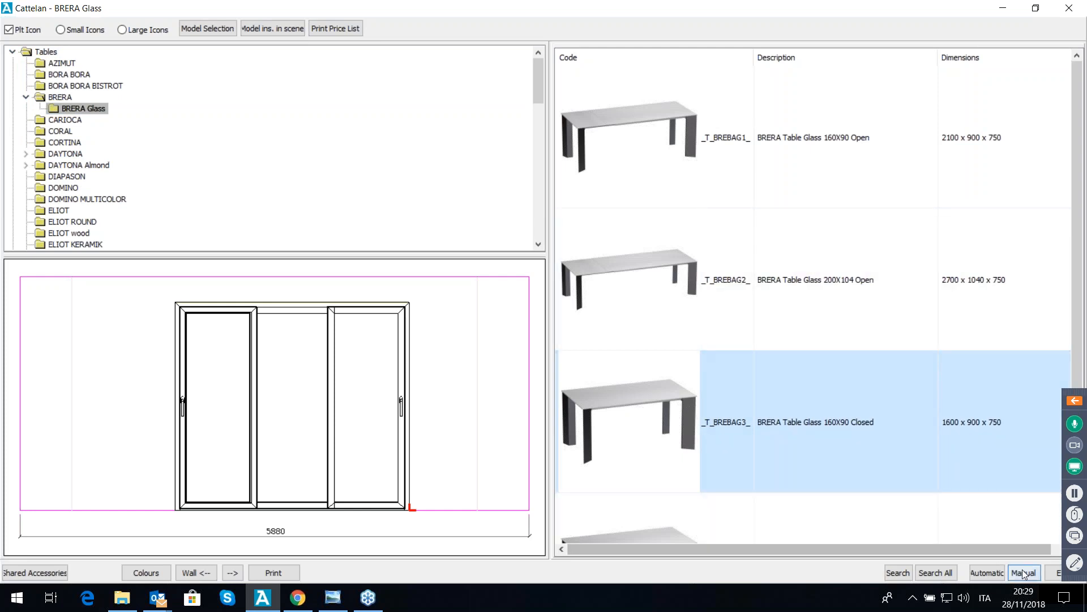
Step: Place the table manually in the floor plan near the kitchen door, with the Extra-Clear White Crystal finish
double_click(648, 369)
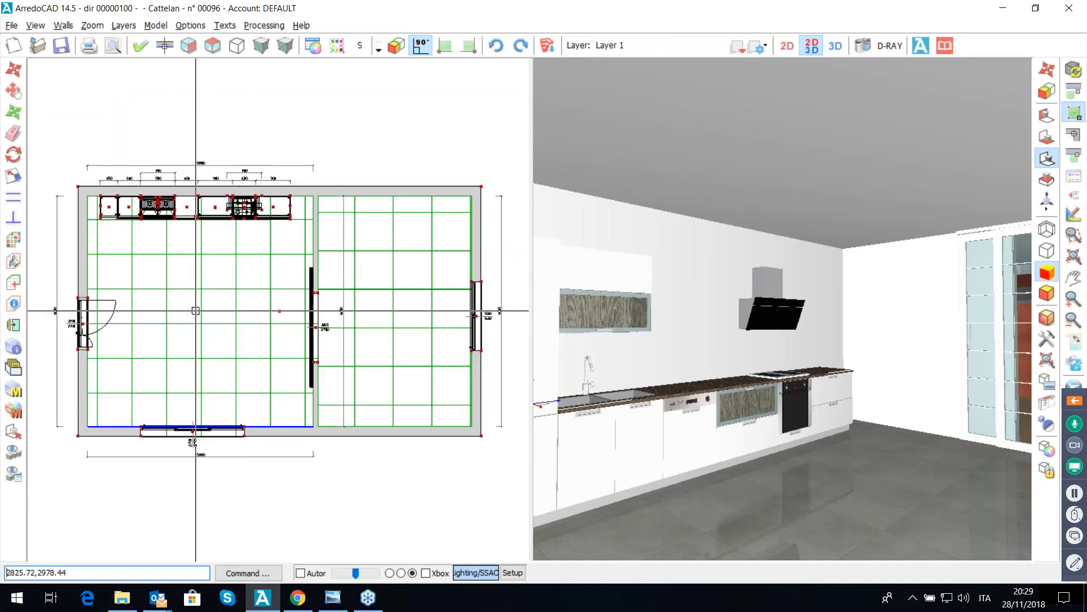
left_click(162, 316)
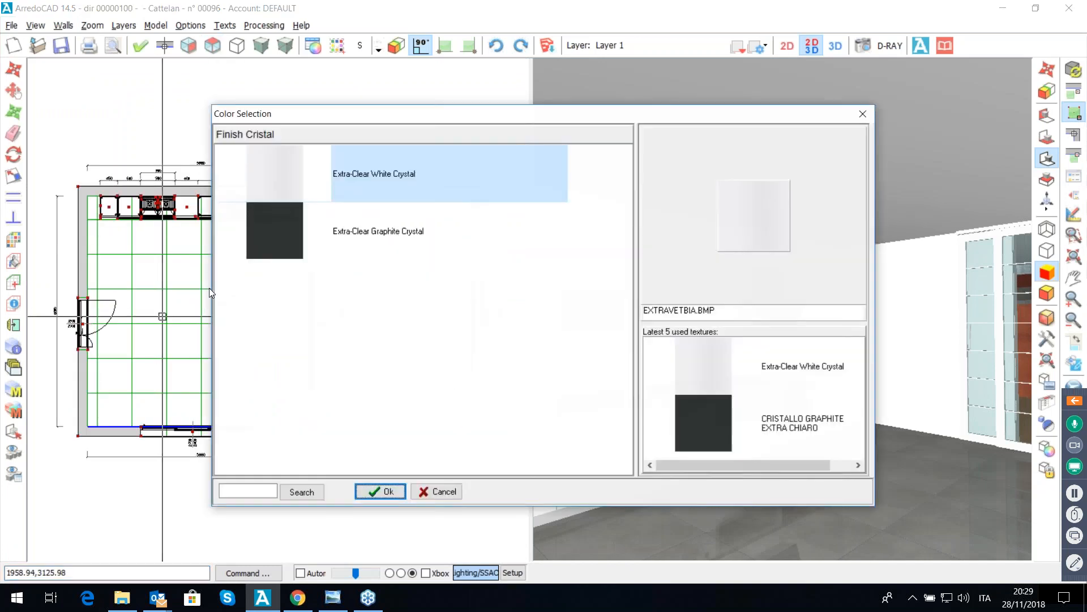
double_click(364, 182)
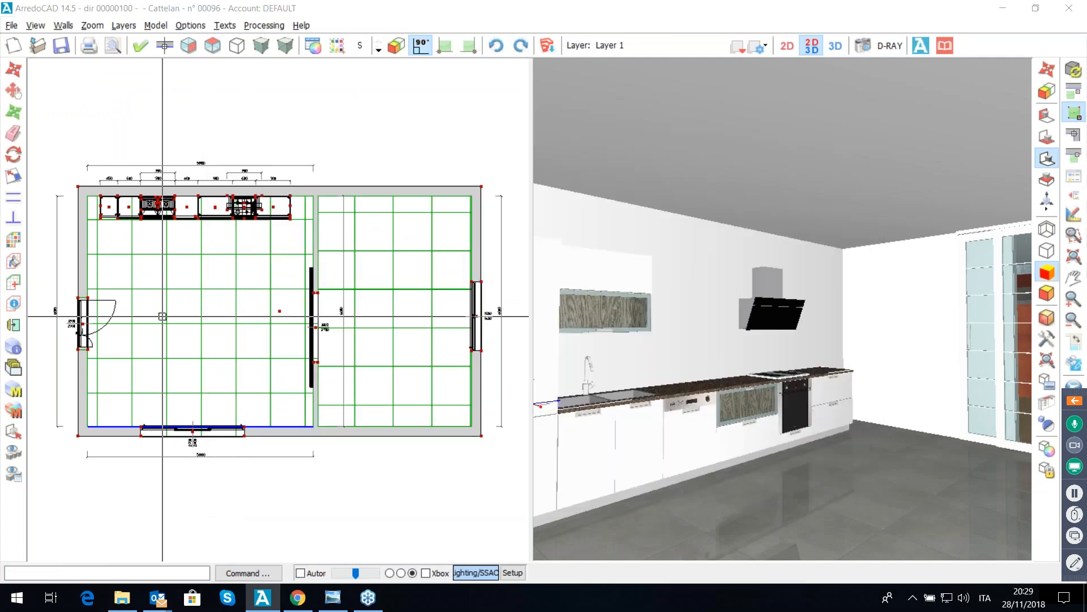
left_click(344, 293)
double_click(344, 294)
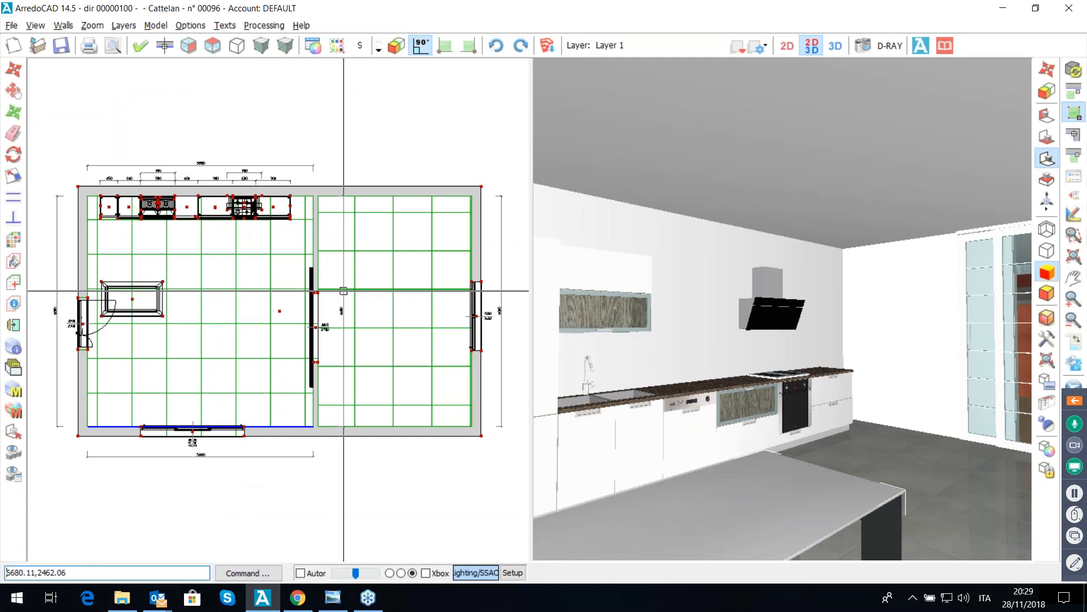
Step: Move the table away from the door to the middle of the kitchen room in the floor plan
right_click(206, 271)
left_click(233, 277)
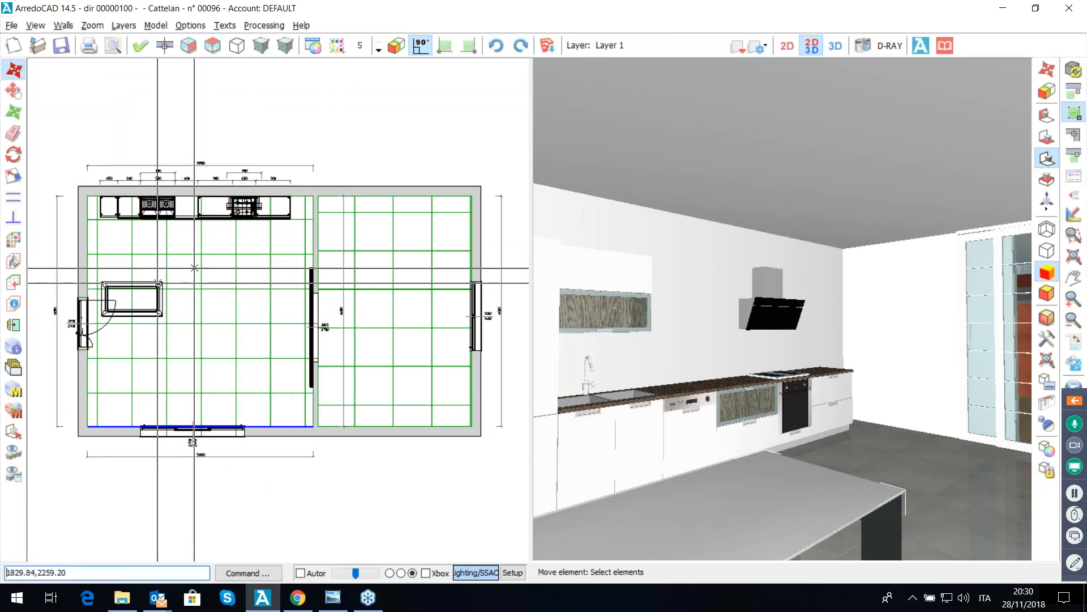
left_click(156, 287)
left_click(133, 299)
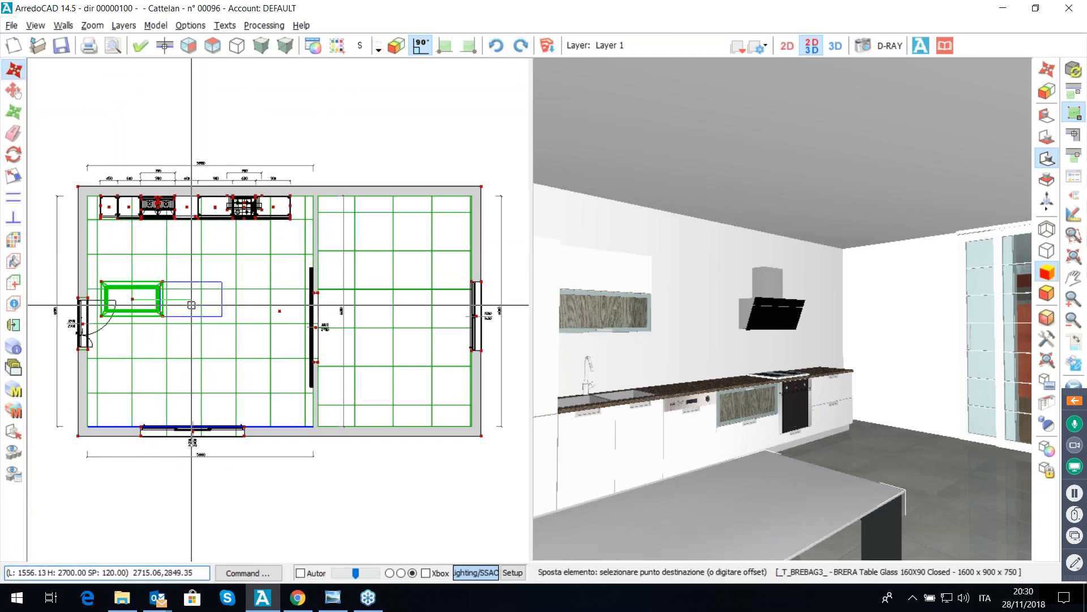
left_click(191, 305)
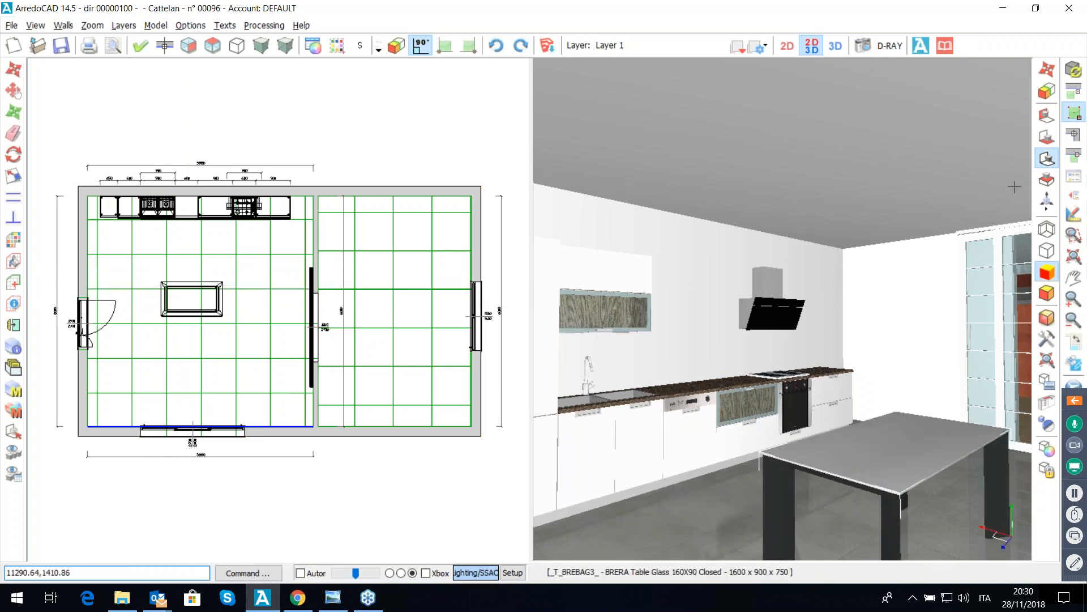
Step: Choose the DAW Modern Chair from the Modern Chairs shared accessories and place it at the table's long side facing away from the kitchen units
left_click(1075, 176)
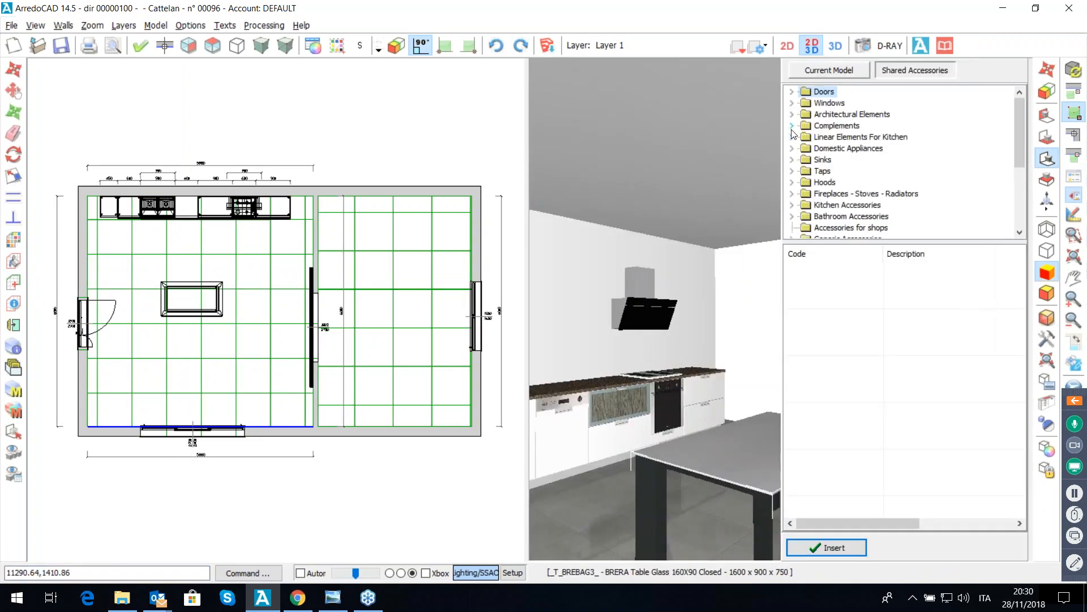
left_click(792, 126)
left_click(806, 137)
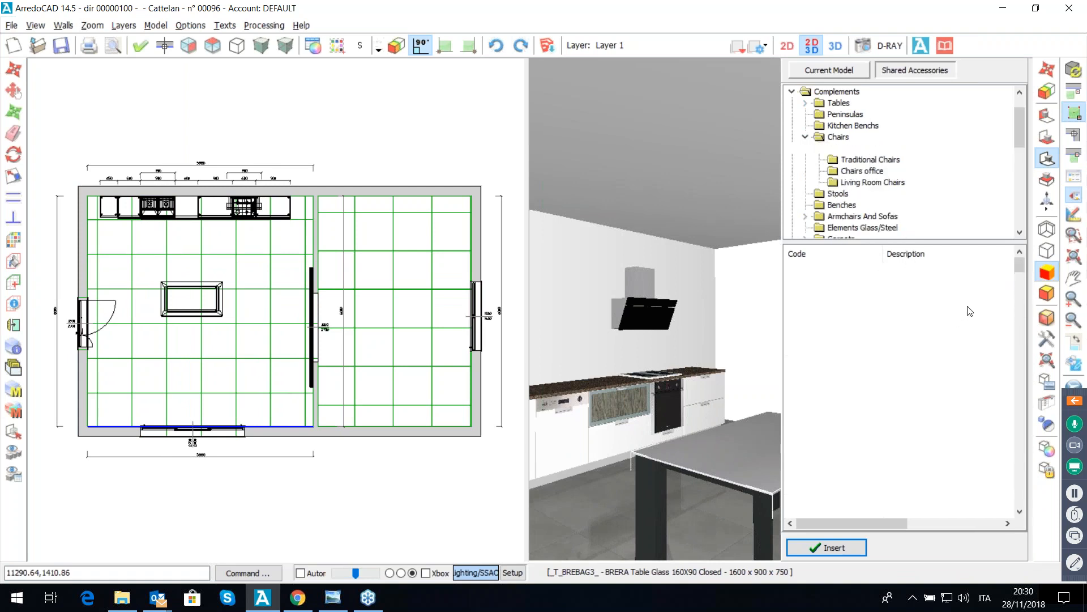
scroll(970, 311, "down", 9)
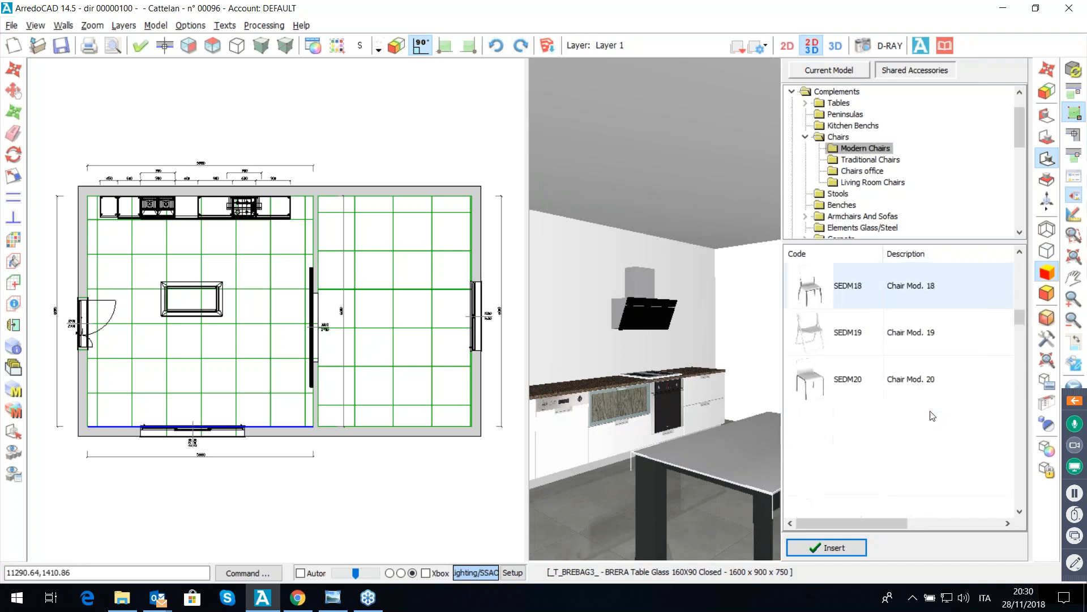
scroll(879, 415, "up", 9)
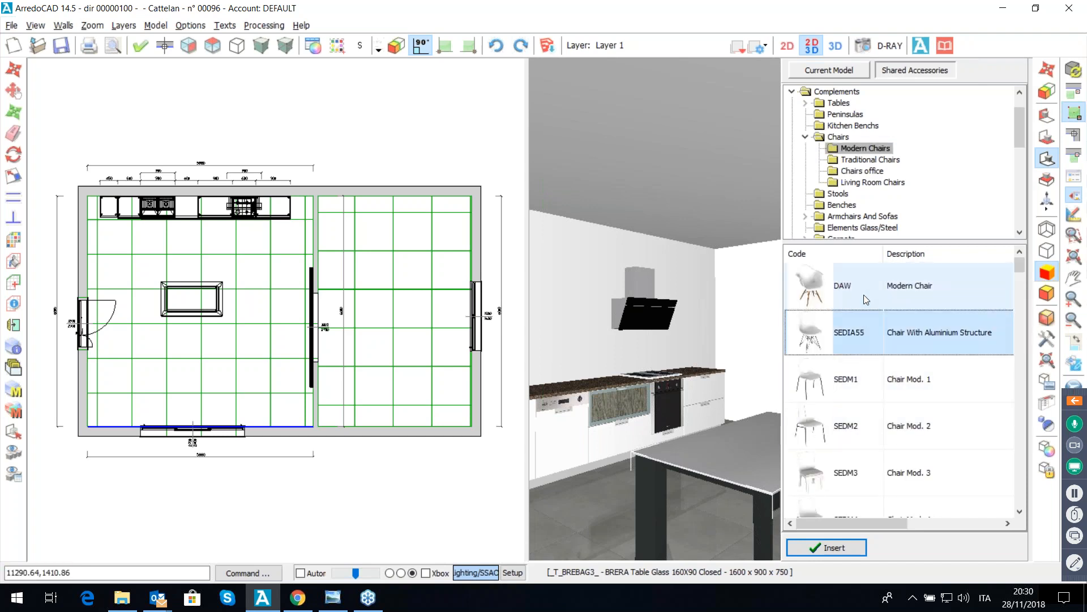
double_click(854, 290)
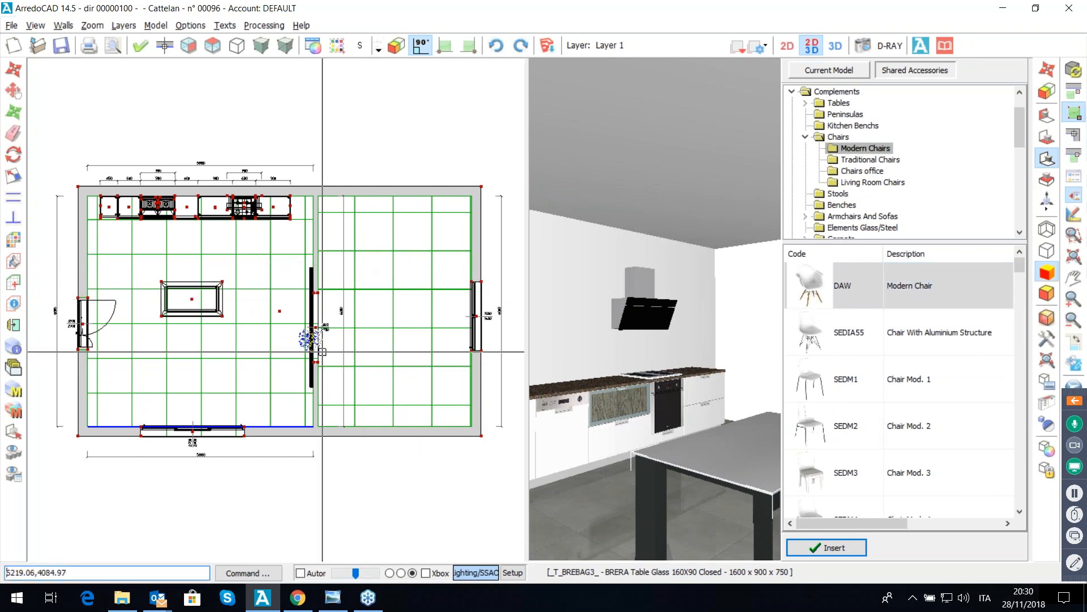
left_click(205, 333)
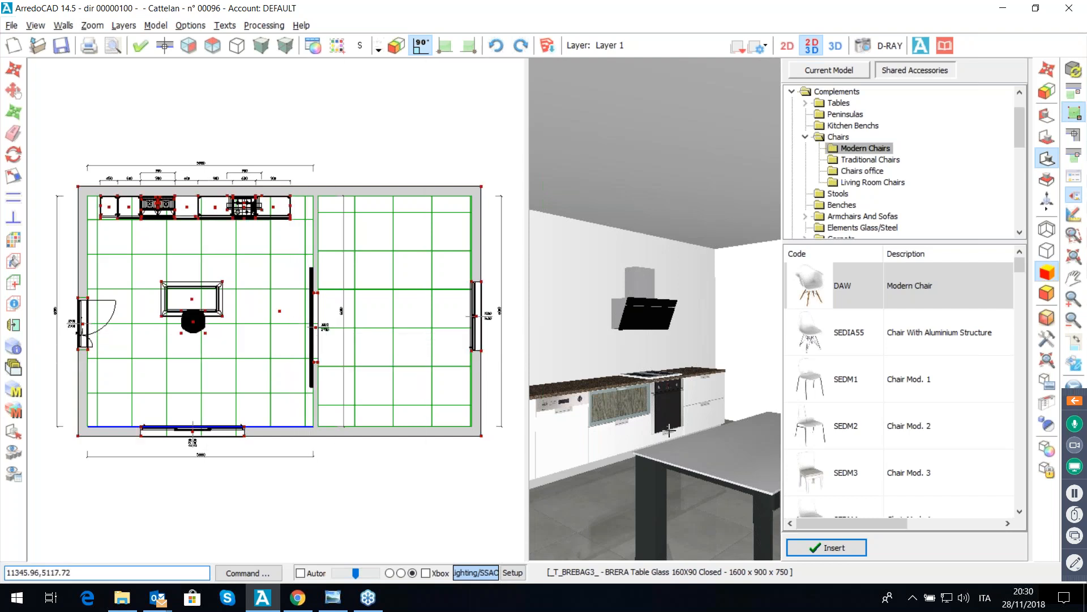
Step: Hide the accessories catalogue and place three more DAW chairs, one on each remaining side of the table
left_click(1074, 195)
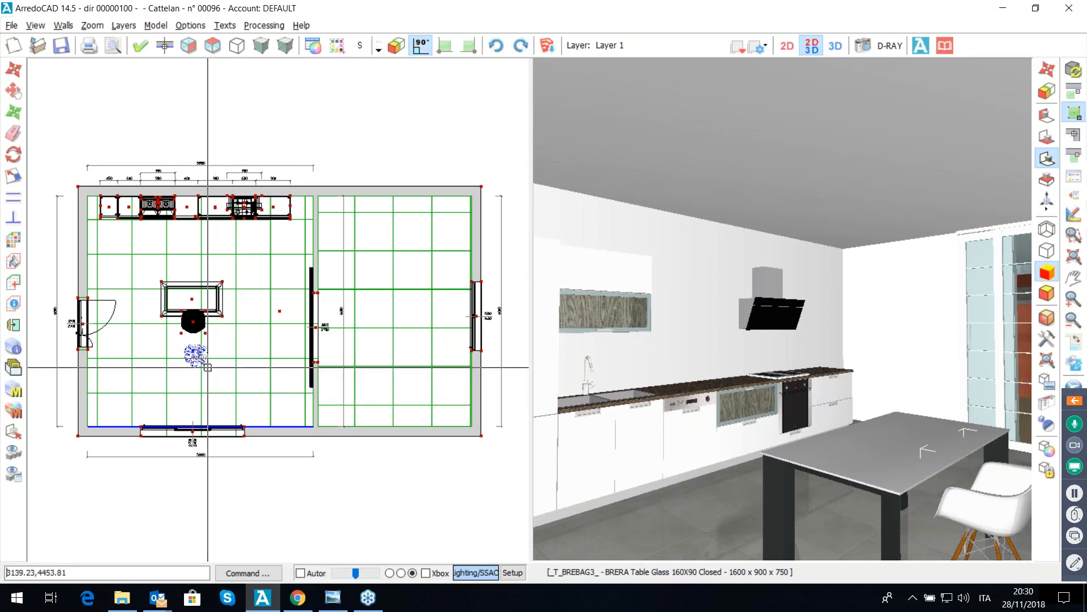
left_click(144, 307)
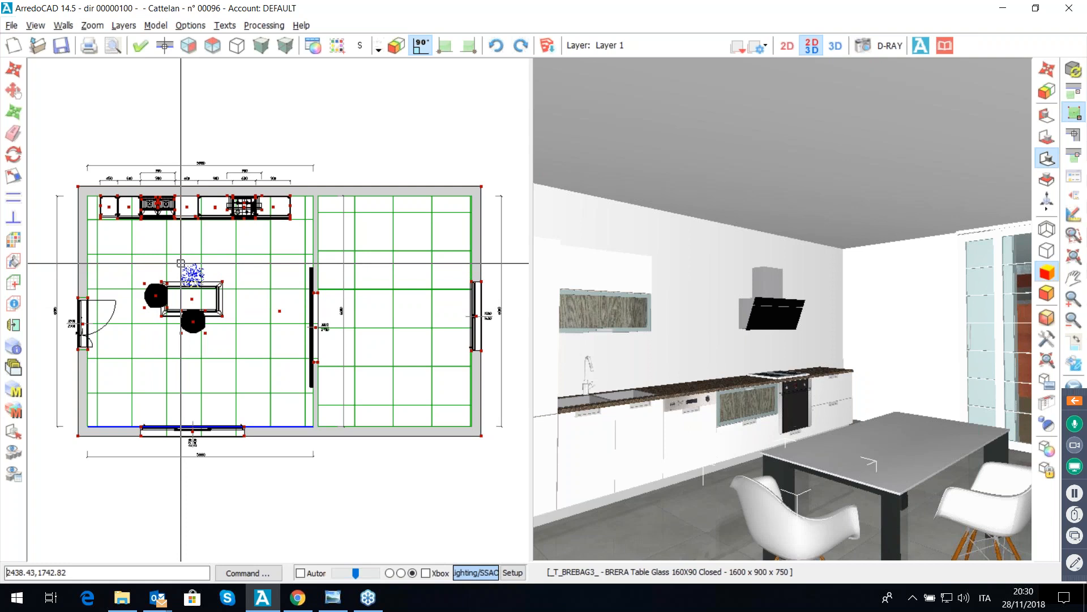
left_click(180, 263)
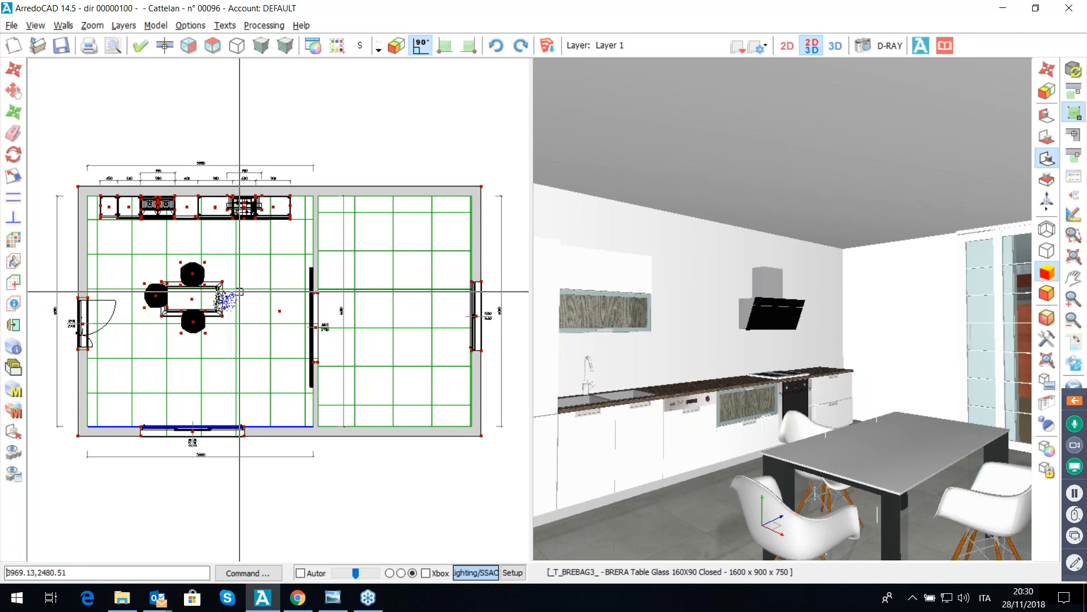
left_click(239, 290)
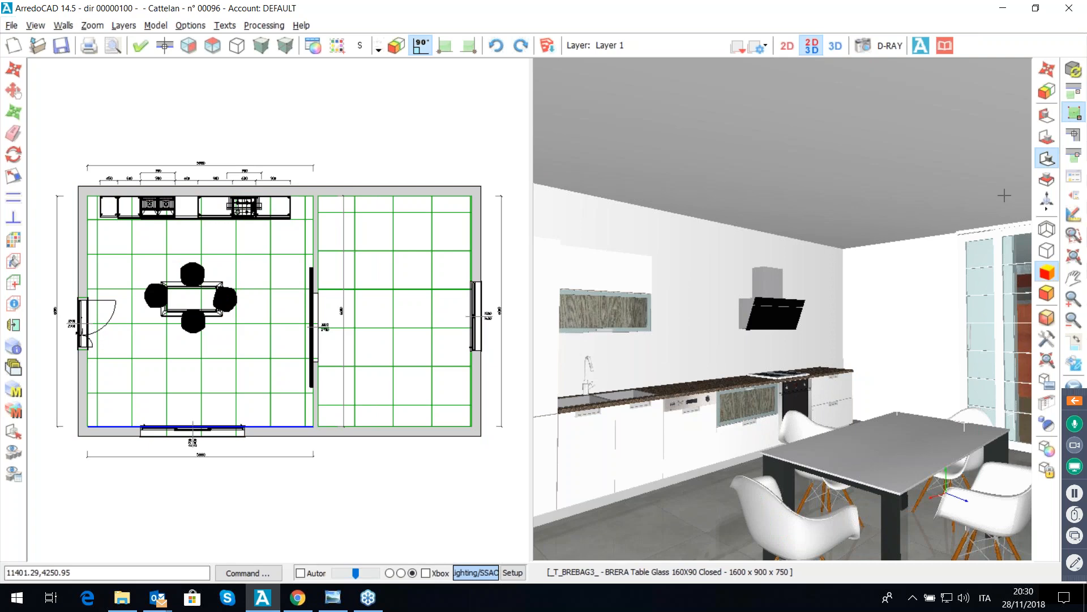
Step: Reopen the shared accessories, close the Complements category and list the Lights to find the D-Ray render lighting
left_click(1080, 198)
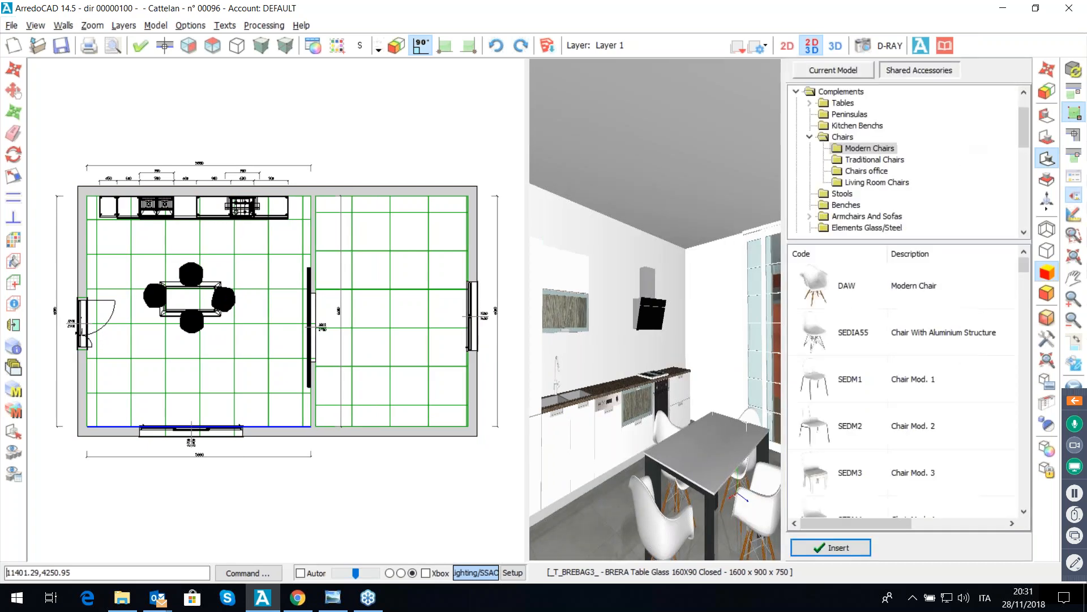
left_click(796, 92)
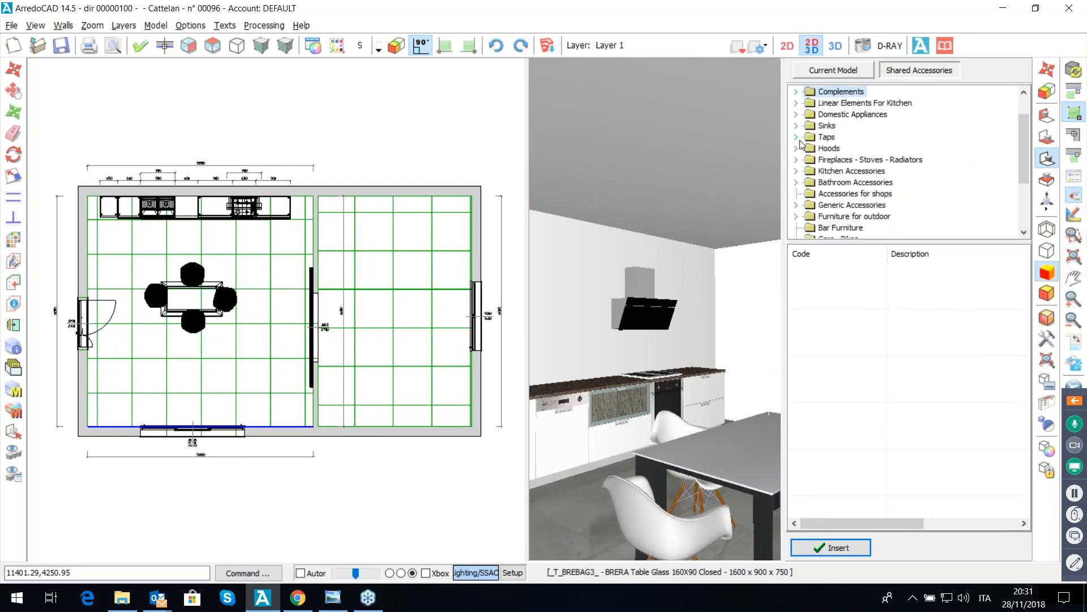
scroll(844, 190, "down", 2)
left_click(827, 183)
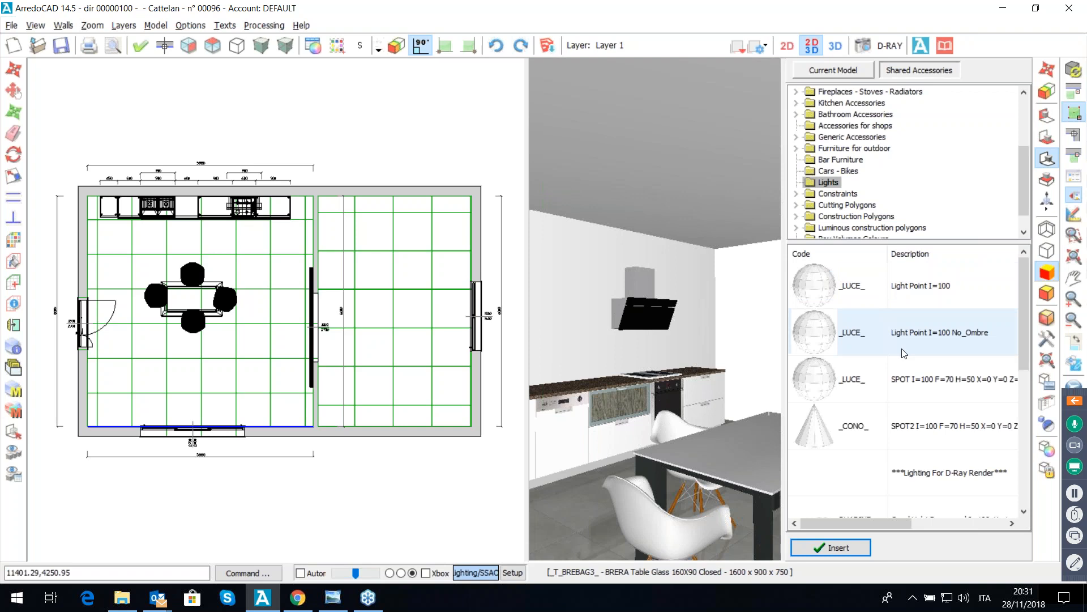
scroll(901, 381, "down", 1)
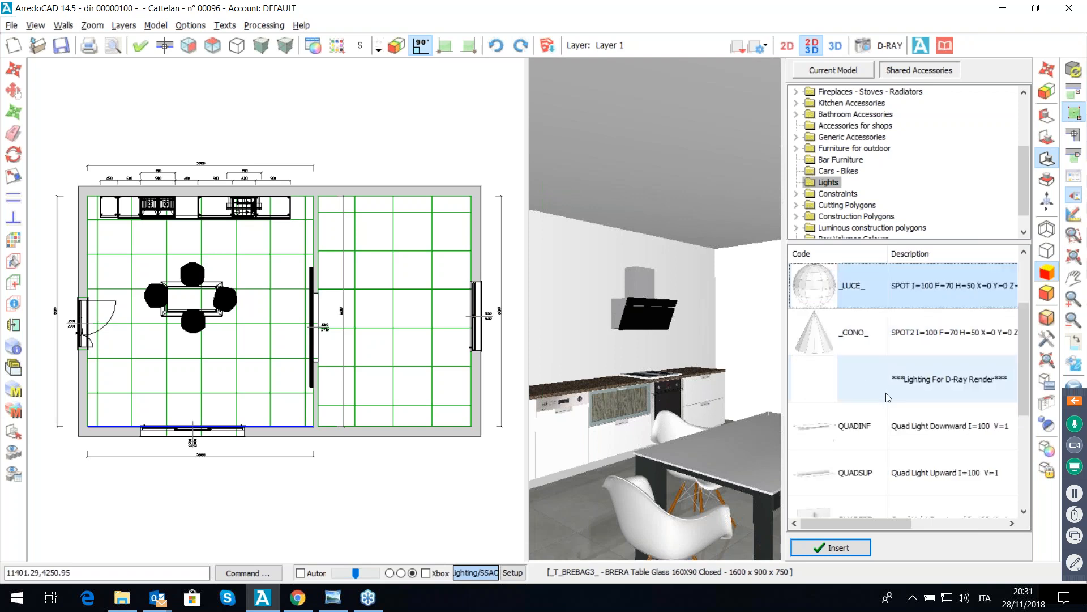
Step: Place a Quad Light Downward I=100 V=1 in the floor plan, in front of the kitchen units near the corner
left_click(880, 426)
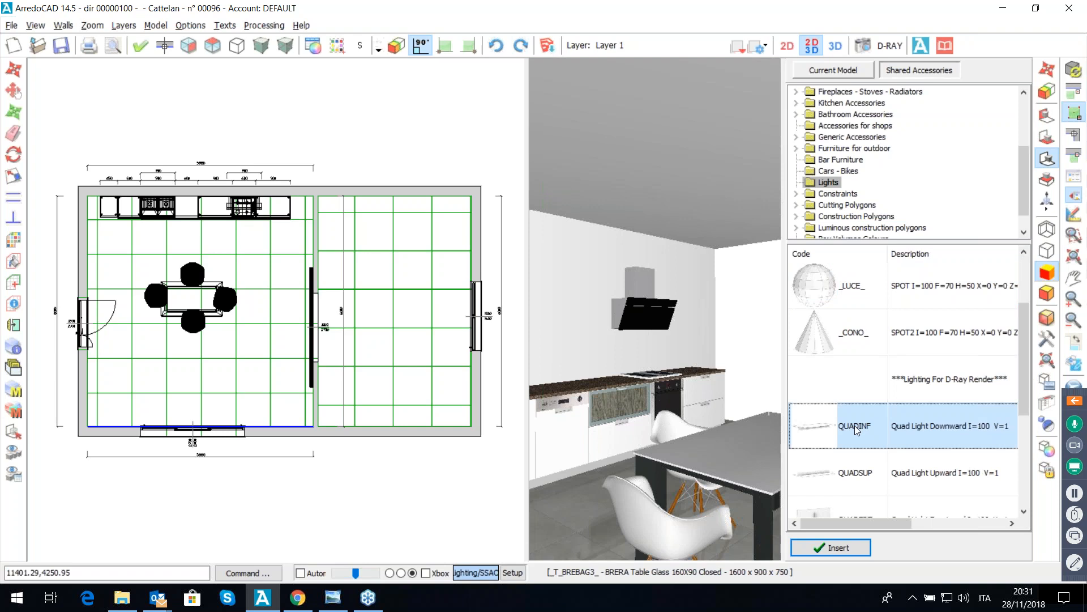
double_click(857, 430)
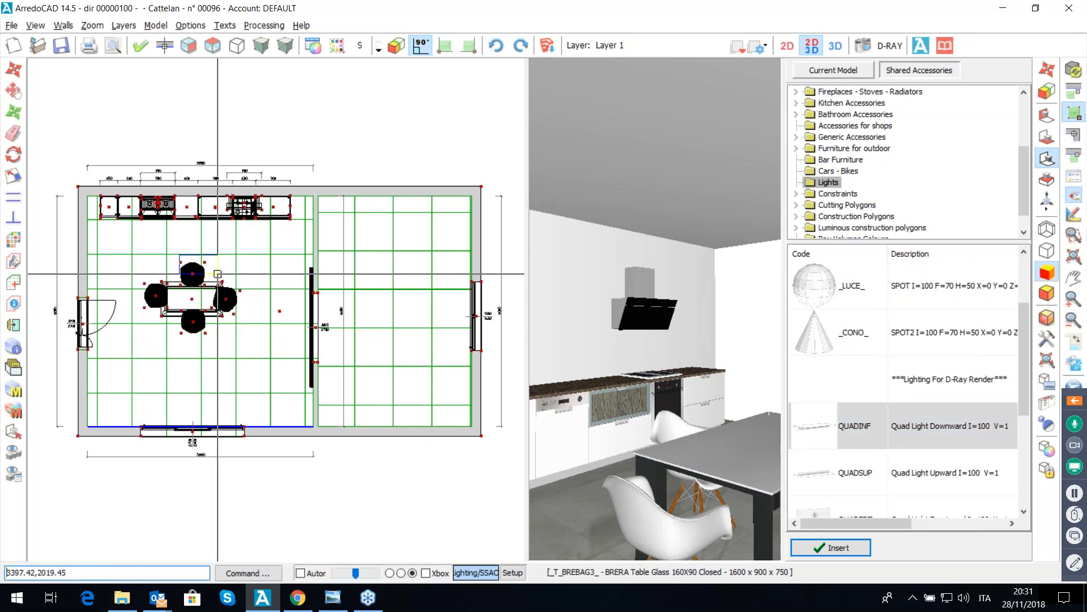
left_click(169, 244)
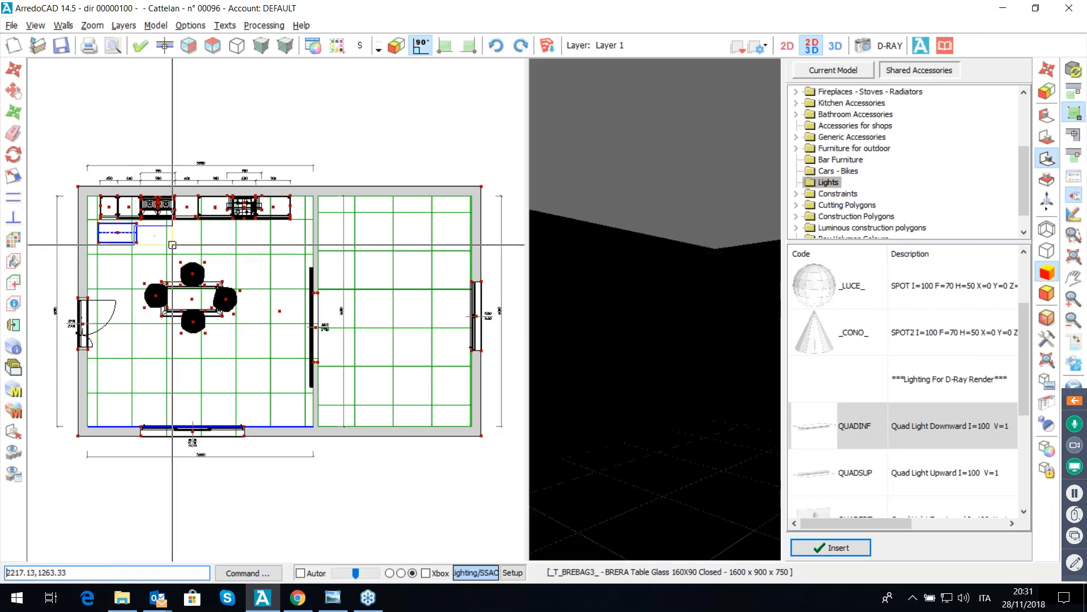
Step: Scale the quad light to about 5168 x 4926 mm so it covers most of the kitchen room
right_click(185, 255)
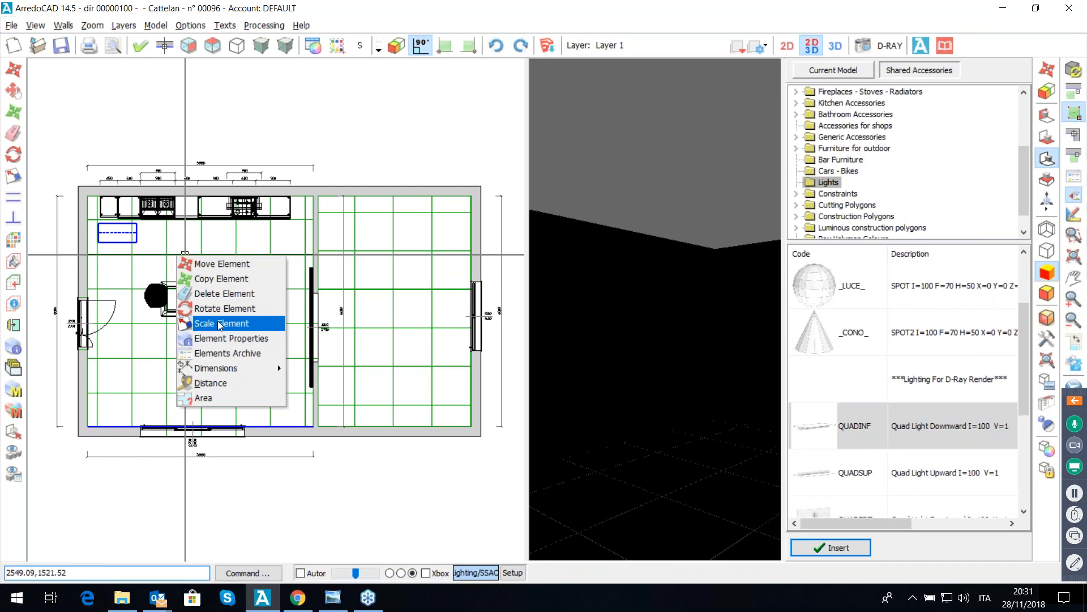
left_click(220, 324)
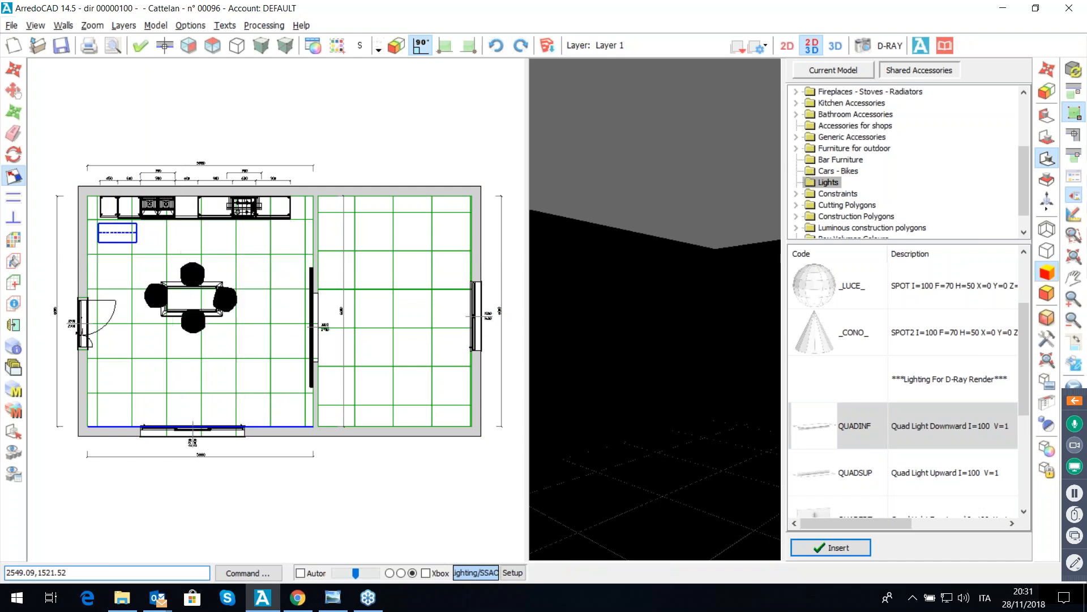
left_click(132, 244)
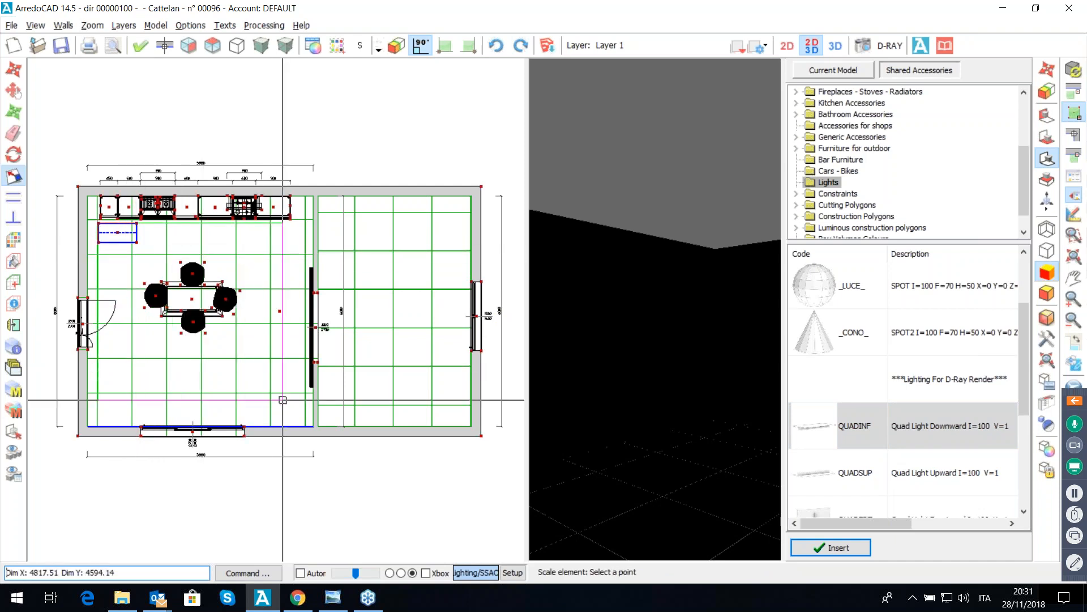
left_click(296, 413)
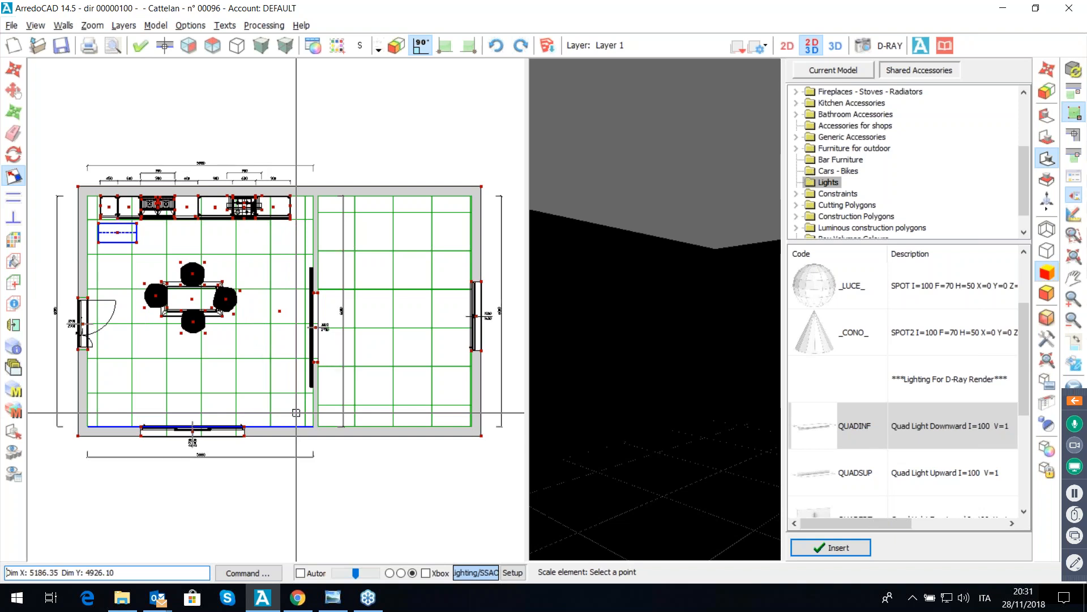
Step: Switch to the window wall's elevation and move the quad light from the floor to just below the ceiling, about 2619 mm high
left_click(189, 45)
right_click(261, 241)
left_click(277, 253)
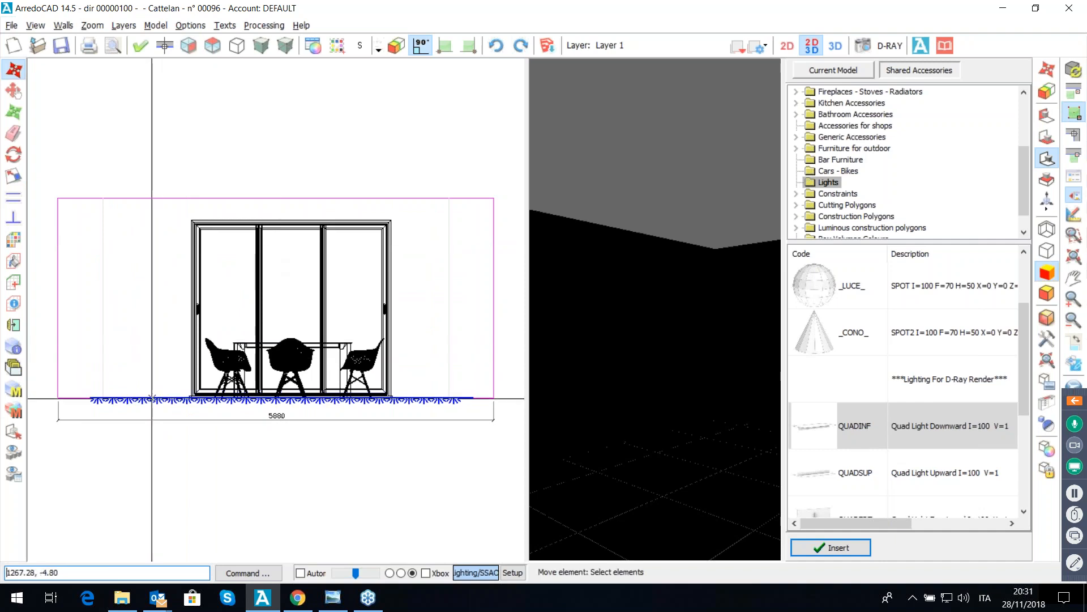
left_click(157, 398)
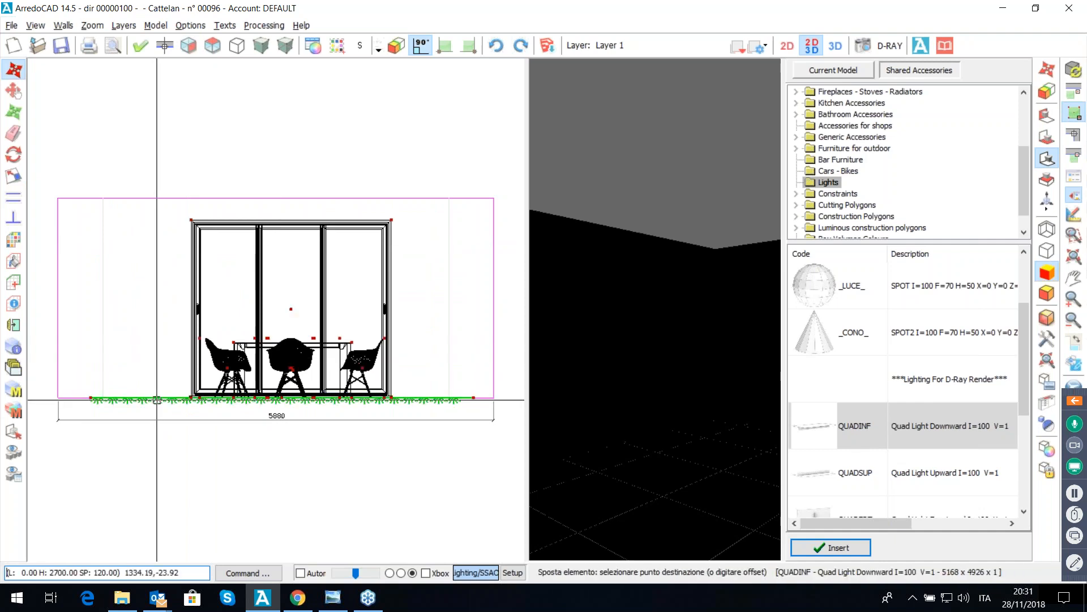
left_click(159, 202)
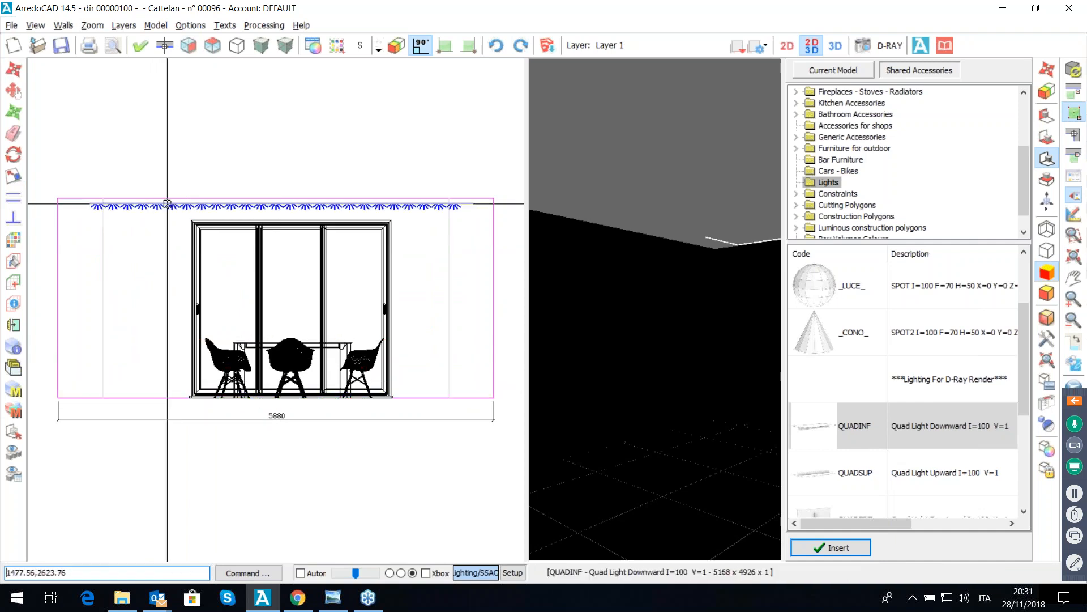
Step: Set the quad light's intensity to 30 and turn off Visualize Arealight
key("i")
left_click_drag(461, 234, 433, 259)
type("3")
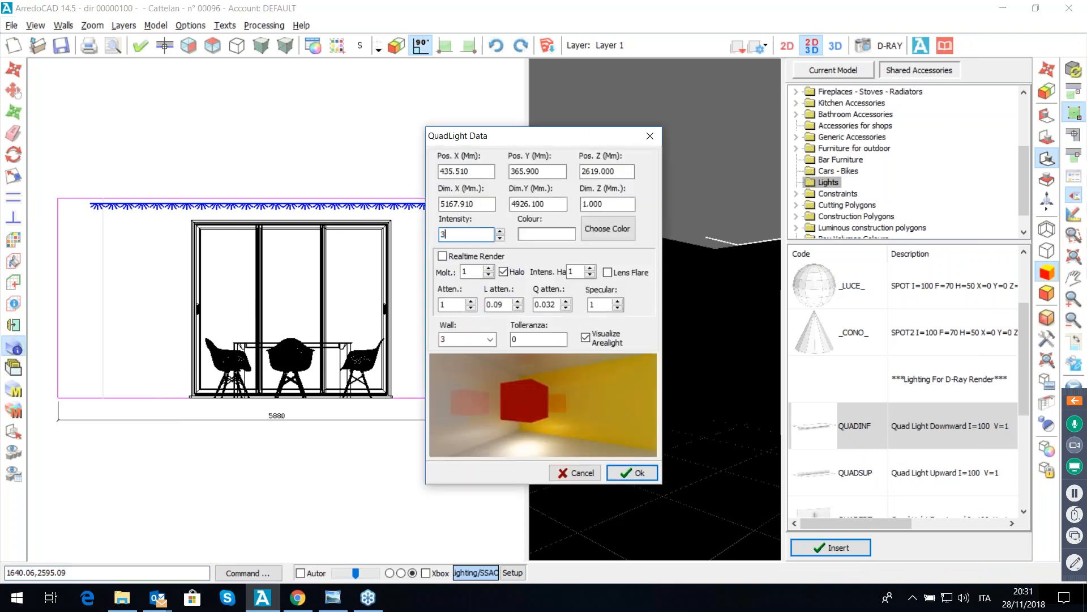
type("0")
left_click(587, 337)
left_click(621, 470)
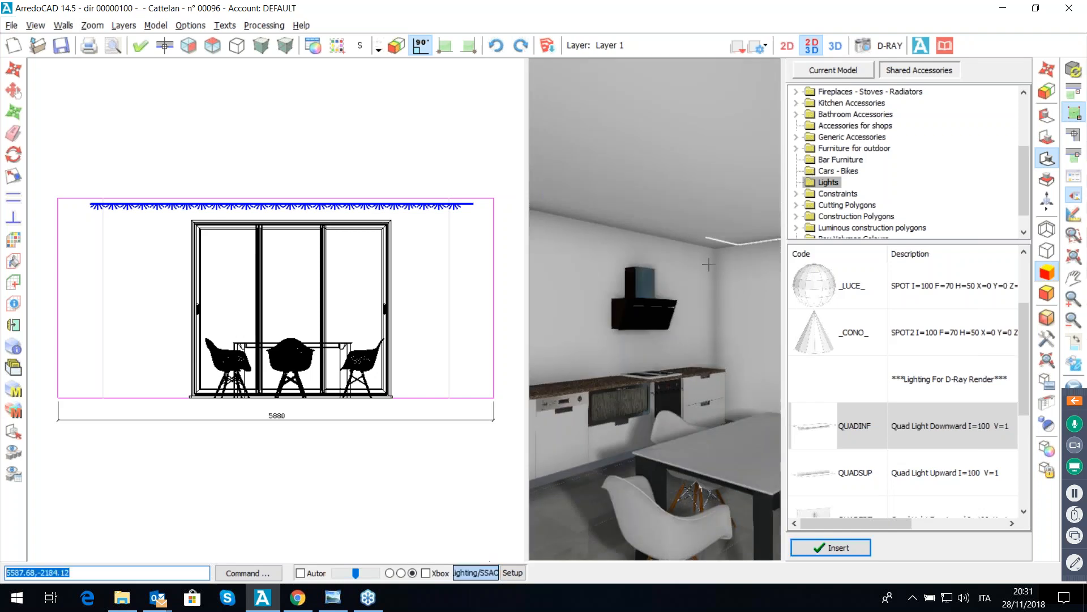
Step: Frame the kitchen and table in the full 3D view and start a D-Ray render with 3D Viewpoint enabled
left_click(836, 45)
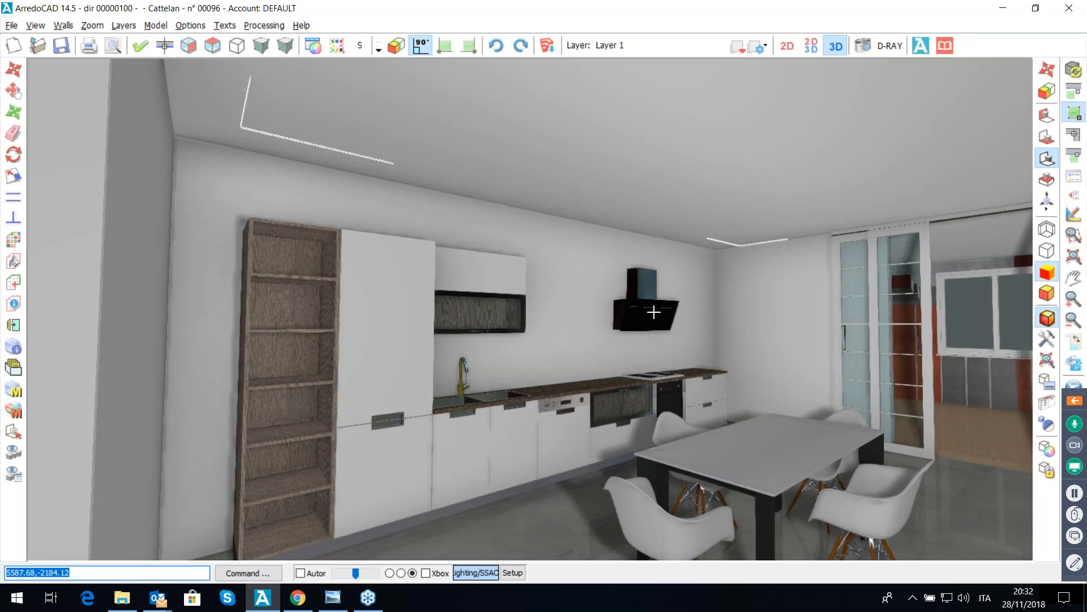
middle_click_drag(653, 312, 653, 309)
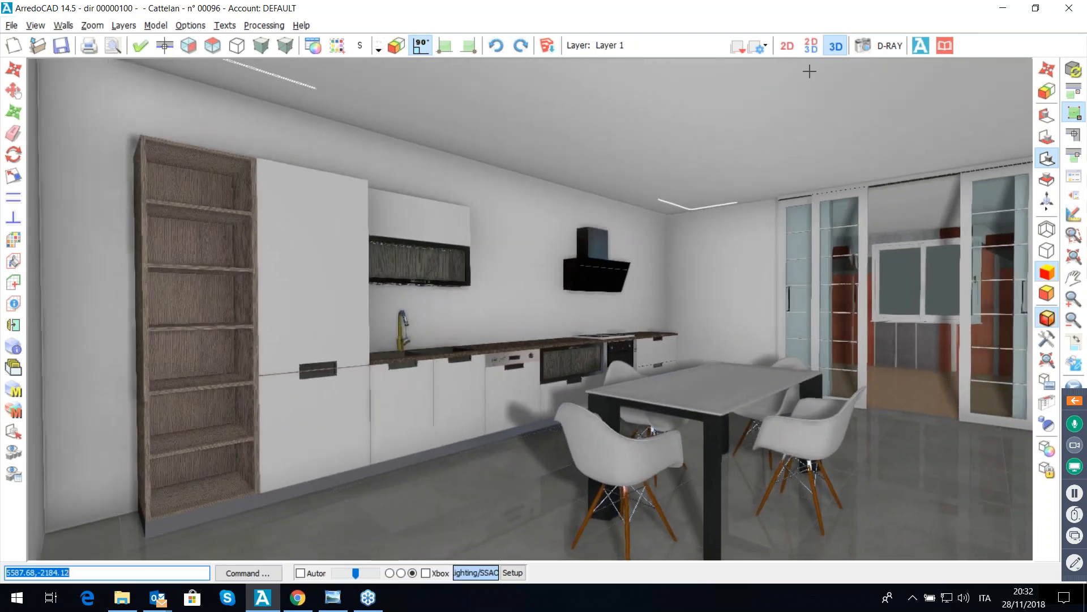
left_click(889, 46)
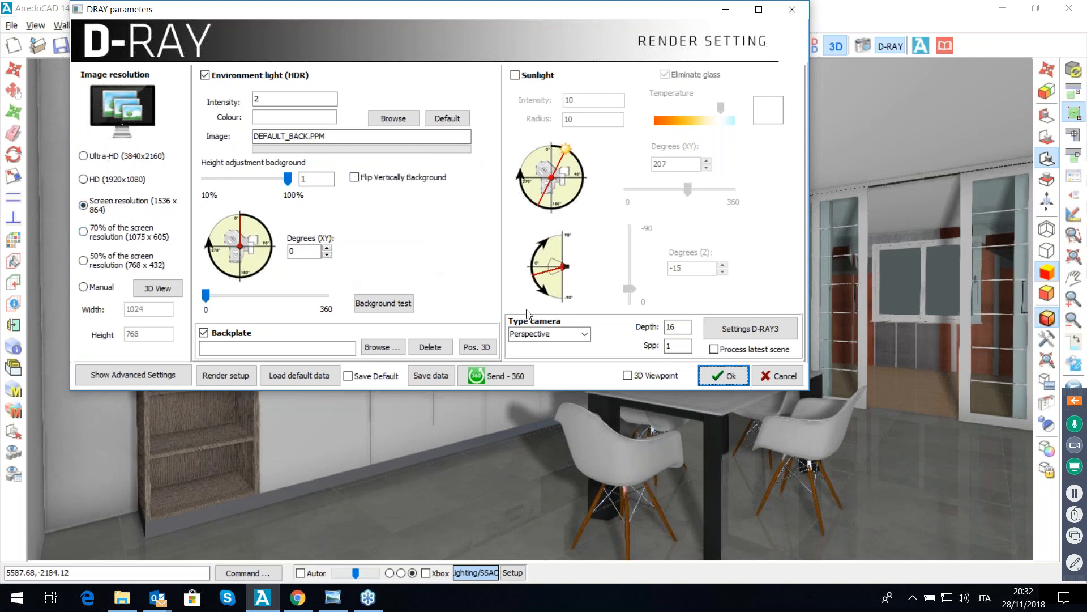
left_click(627, 376)
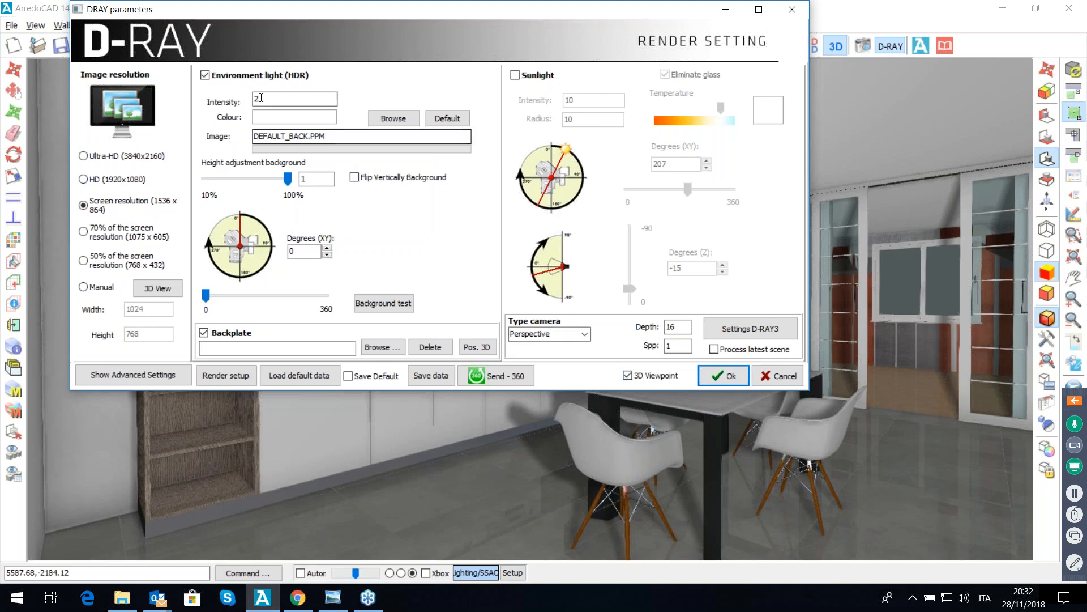
double_click(256, 99)
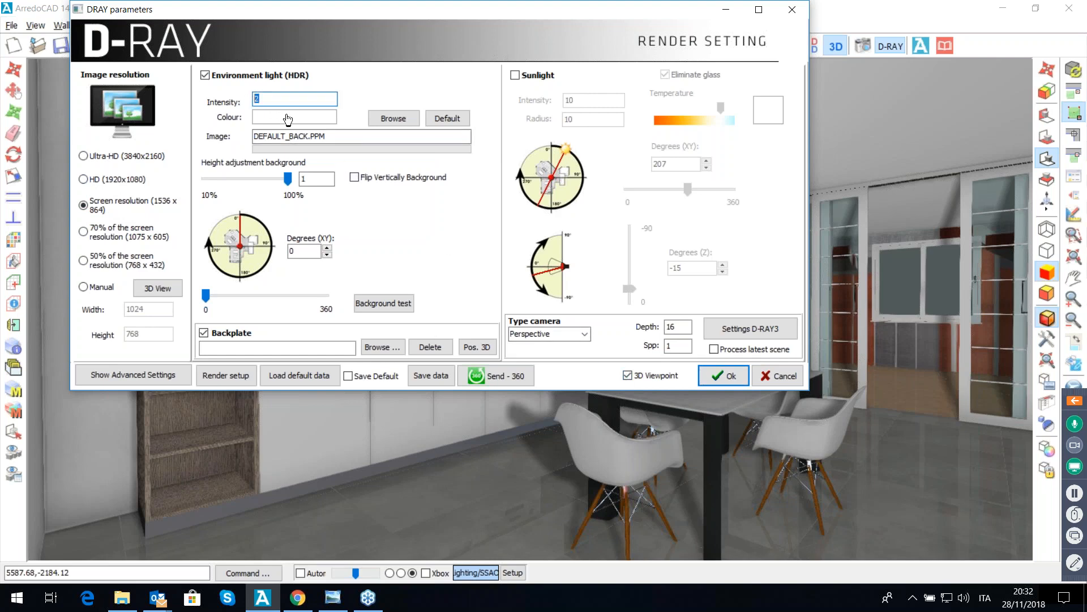
left_click(270, 101)
left_click(714, 375)
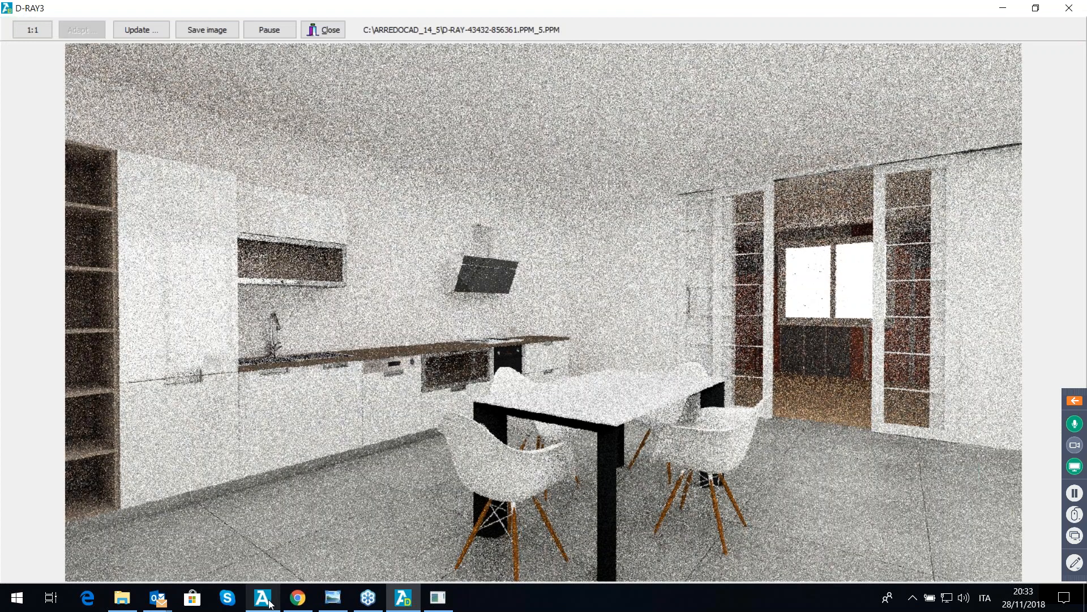
Step: Switch back from the D-Ray render to ArredoCAD and open the empty 4000 mm wall in elevation with its accessories catalogue
mouse_move(270, 603)
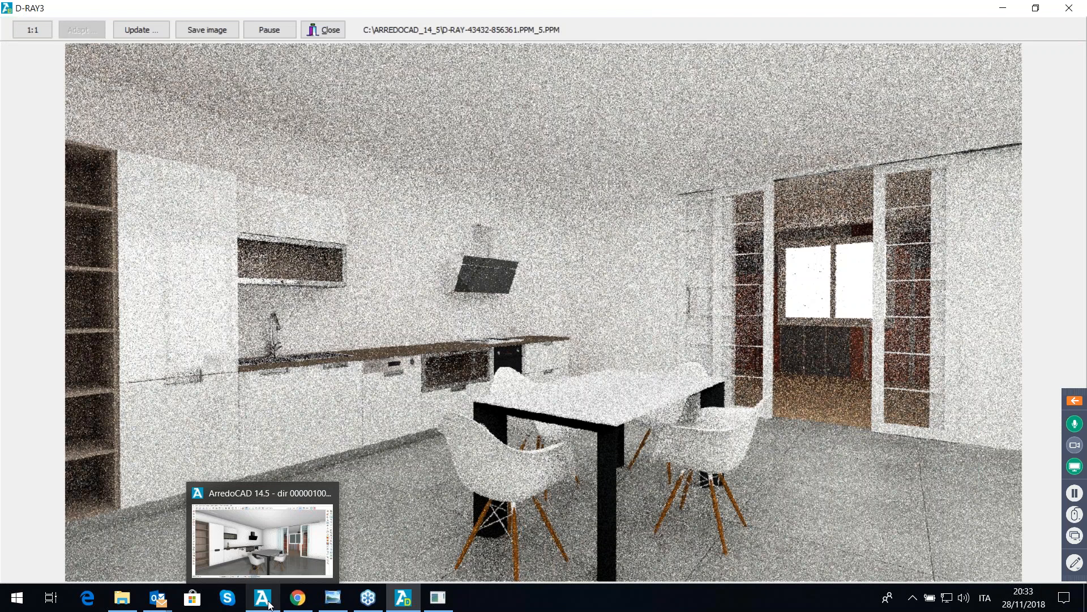
left_click(270, 604)
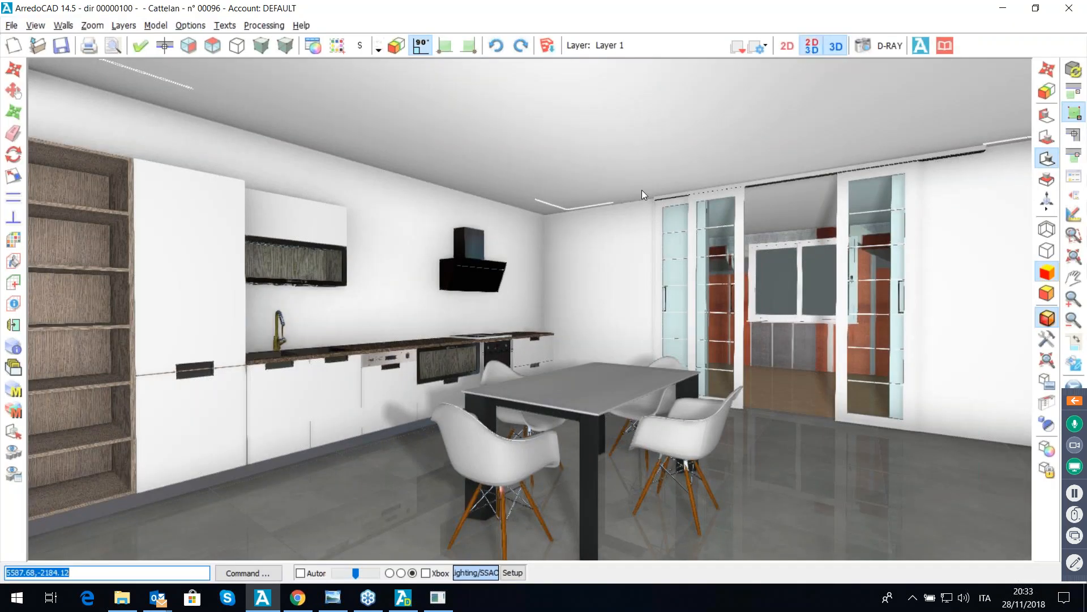
key("Escape")
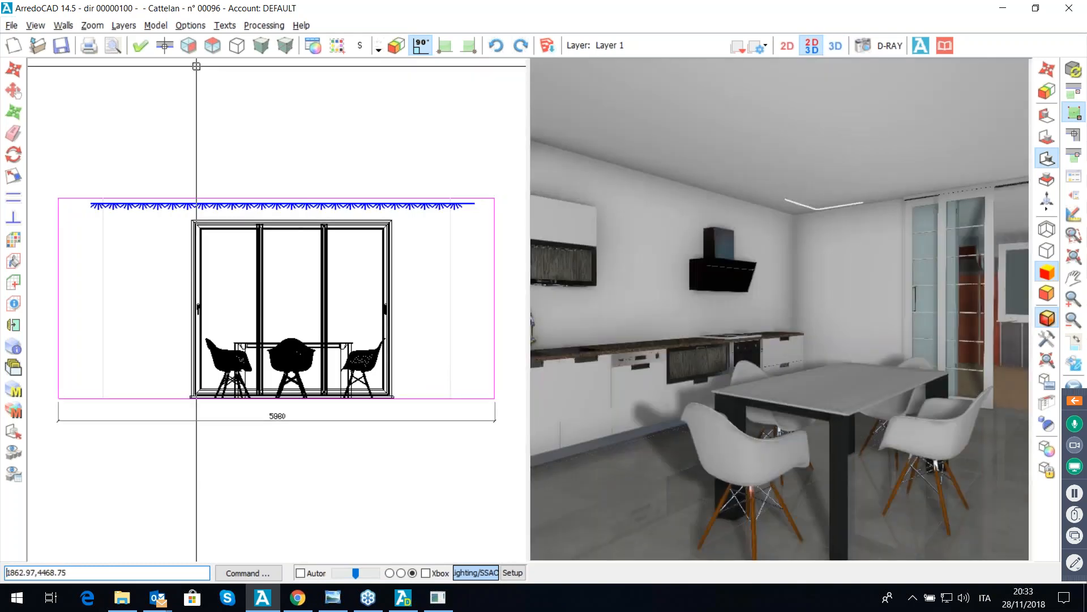
left_click(165, 45)
left_click(400, 186)
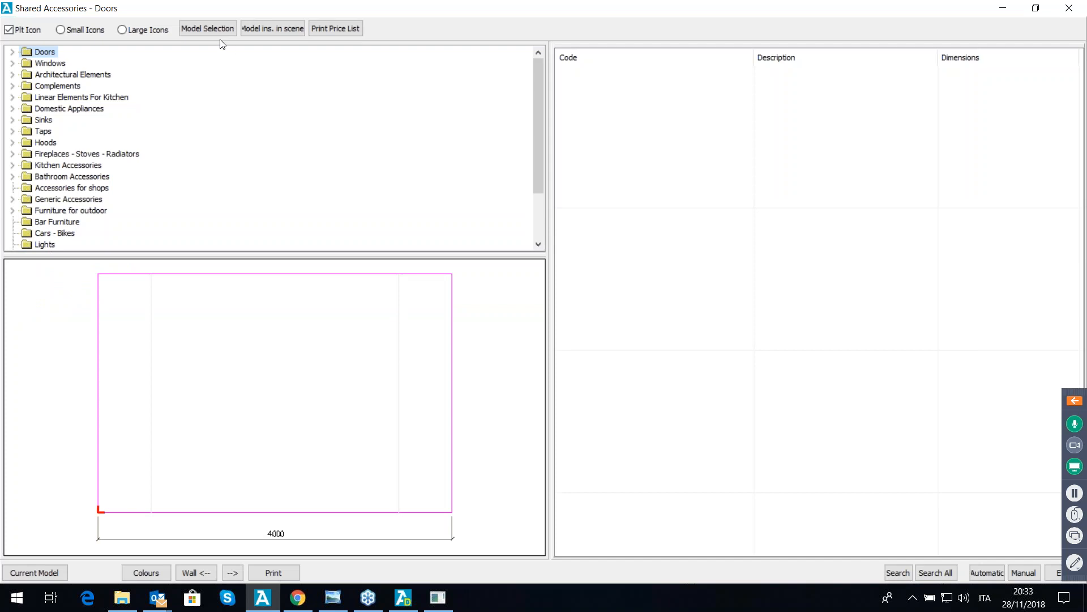
Step: Load the Modern Living Rooms With Door Changing model with its Default configuration
left_click(213, 31)
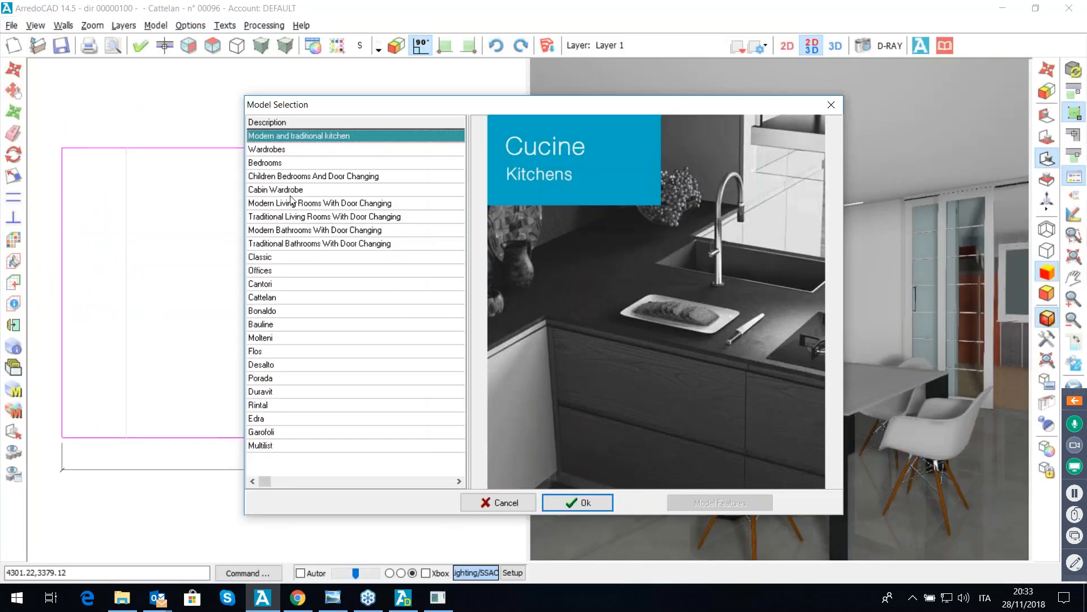
left_click(293, 204)
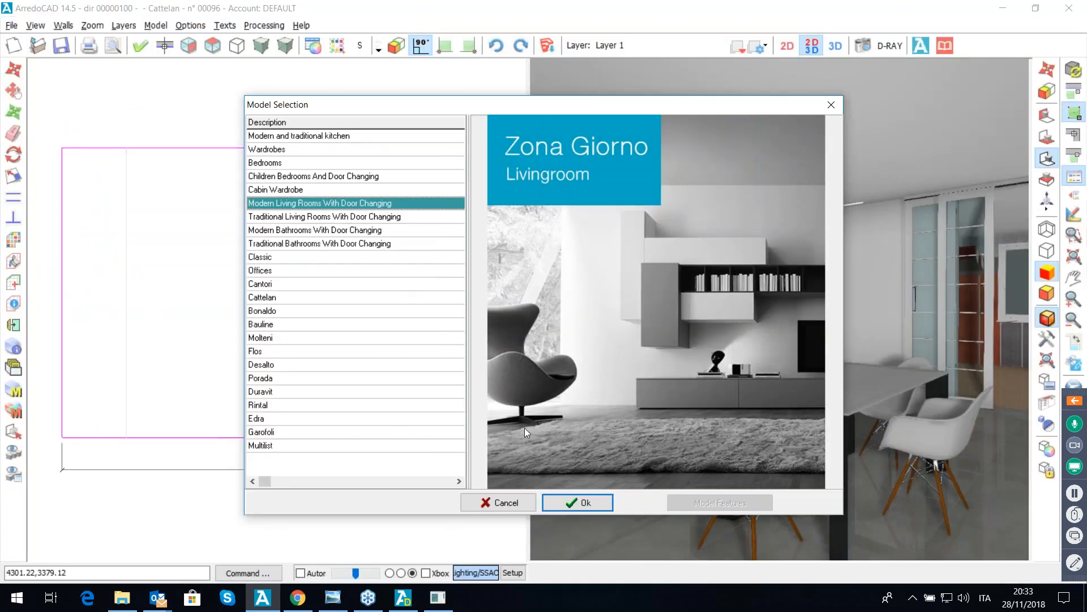
left_click(579, 501)
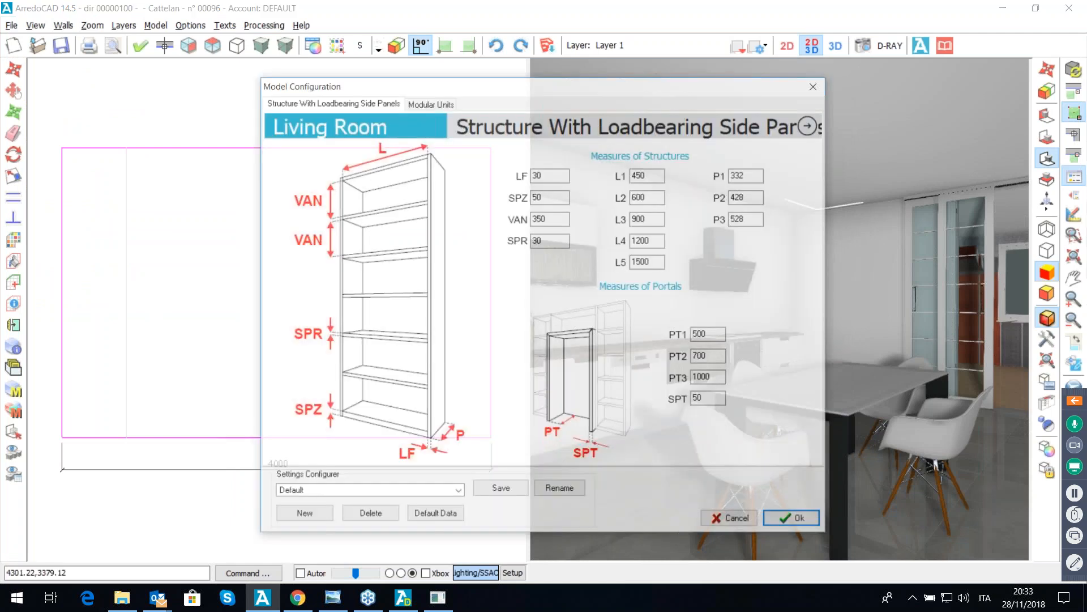
left_click(784, 520)
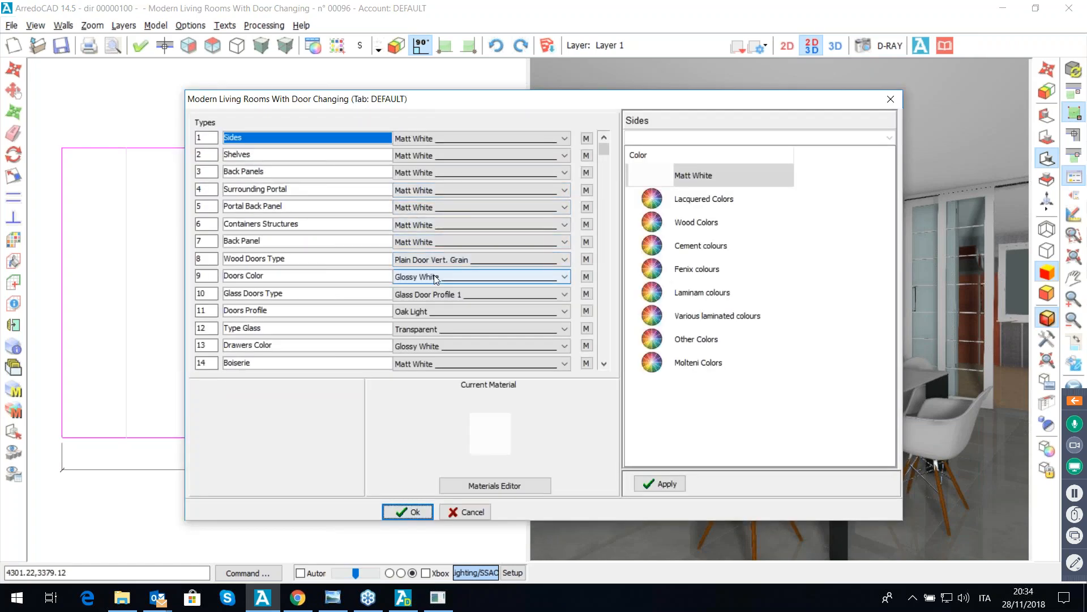
Step: Set the living room model's Doors Color to a recently used colour from the Glossy Lacquered Colors selection
left_click(436, 278)
left_click(674, 205)
double_click(673, 200)
left_click(405, 254)
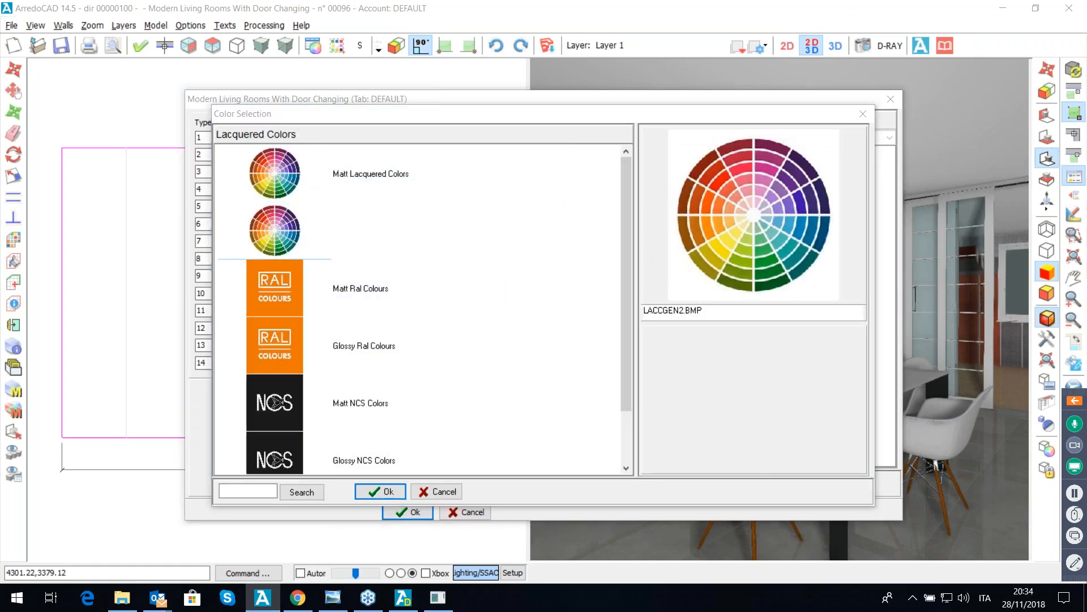
scroll(477, 303, "down", 5)
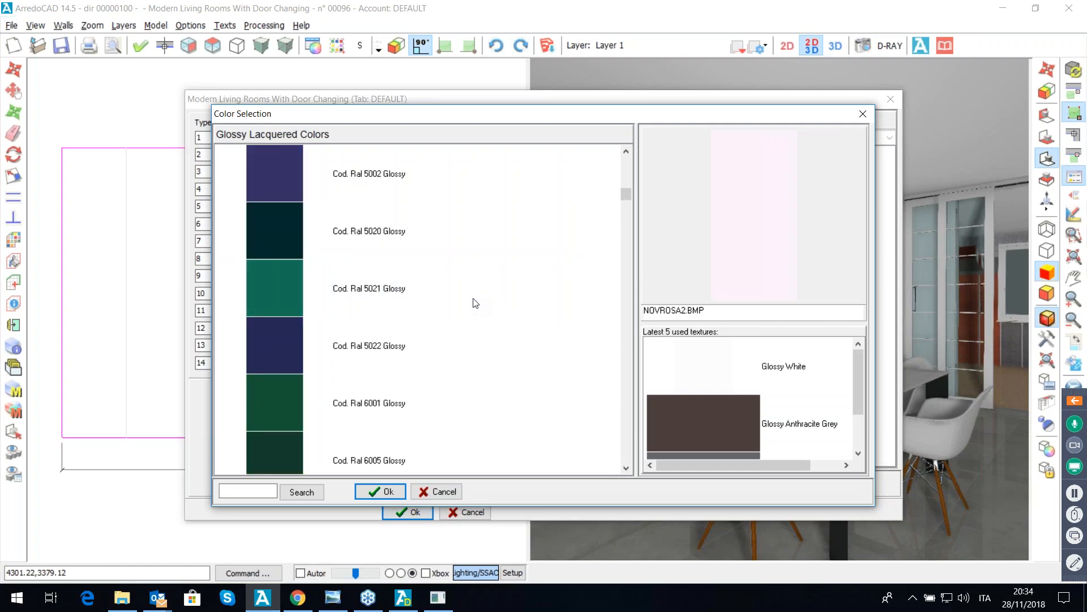
left_click(721, 389)
scroll(718, 404, "up", 1)
scroll(726, 417, "down", 1)
left_click(716, 422)
double_click(715, 420)
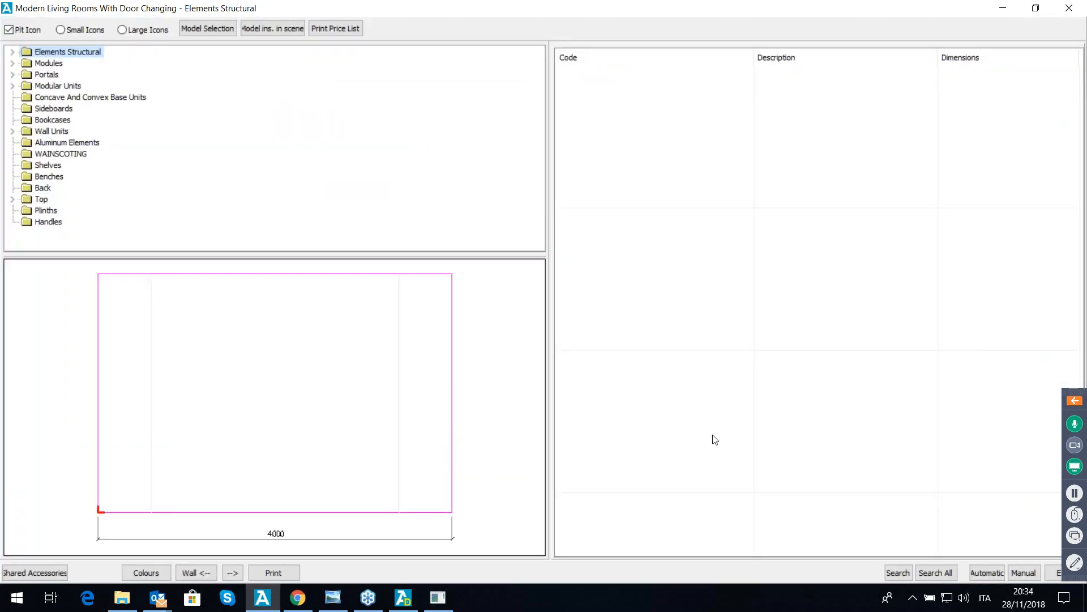
Step: Exit the full catalogue, show only the 2D wall elevation and display the current model's library beside it
left_click(1057, 573)
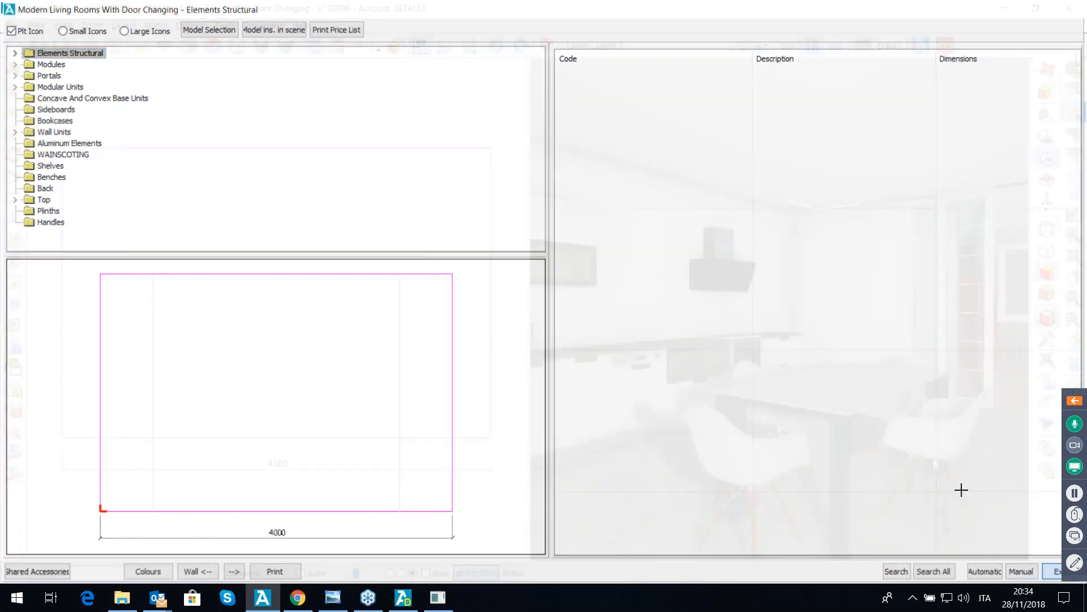
left_click(788, 46)
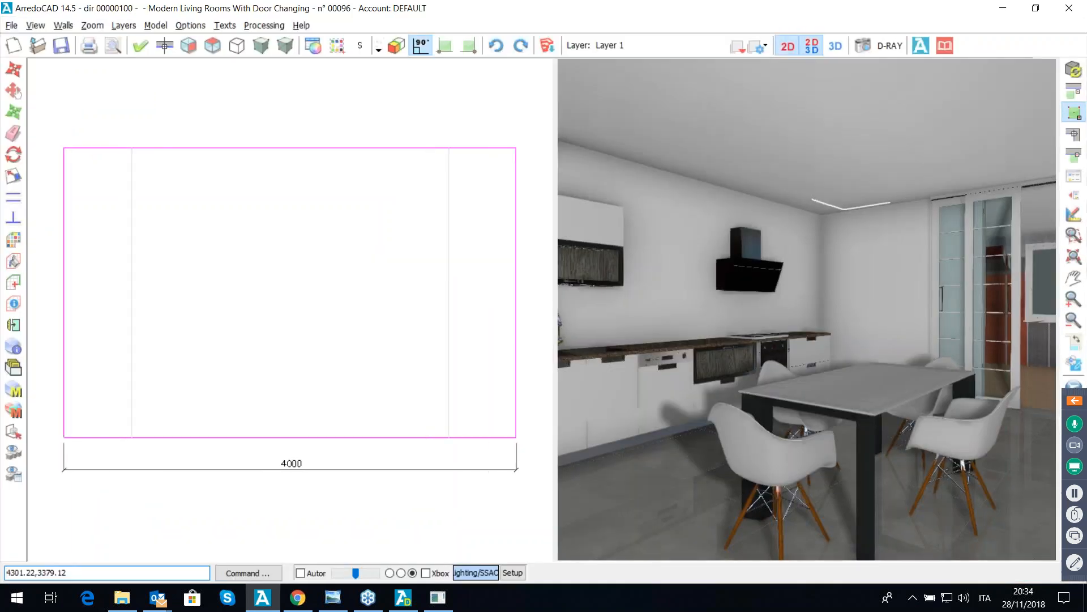
left_click(1075, 195)
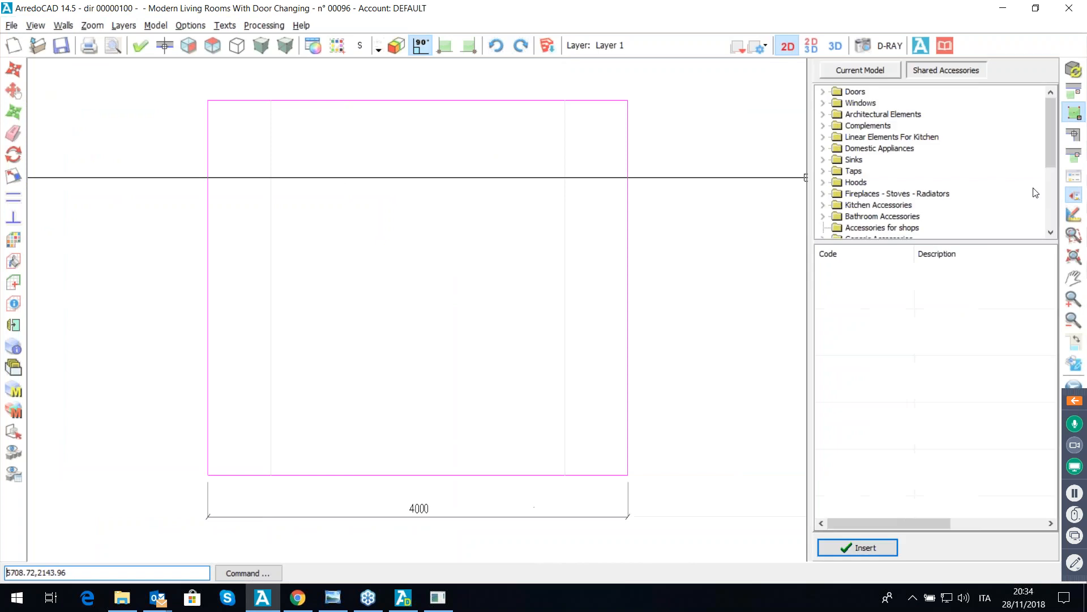
left_click(874, 72)
left_click(875, 92)
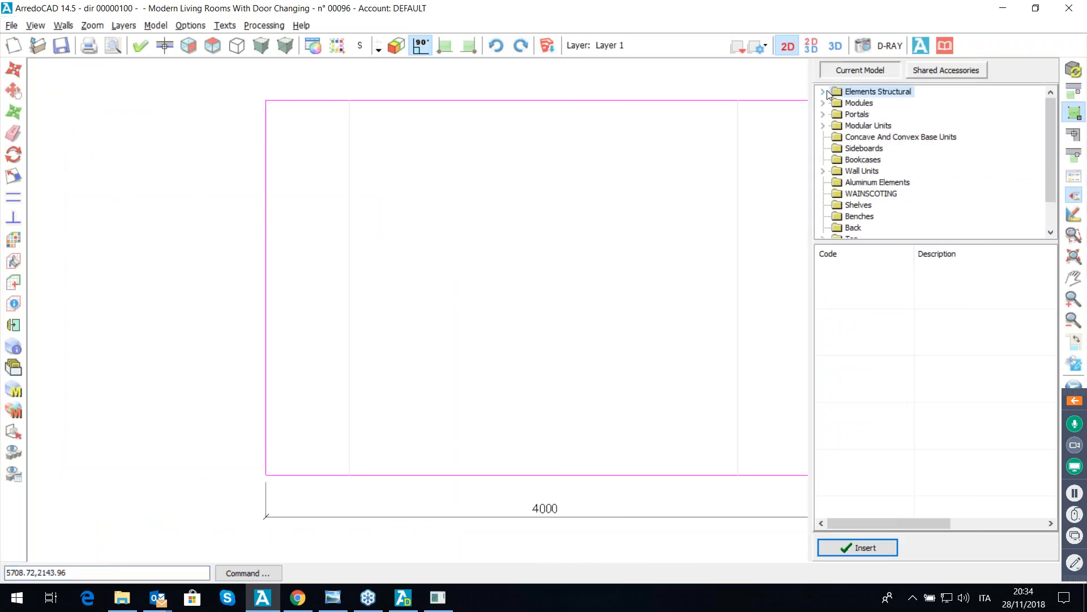
Step: Place a Plinth per meter - Depth 45 at the wall's lower left corner with a width of 2700 mm
left_click(396, 46)
scroll(934, 175, "down", 3)
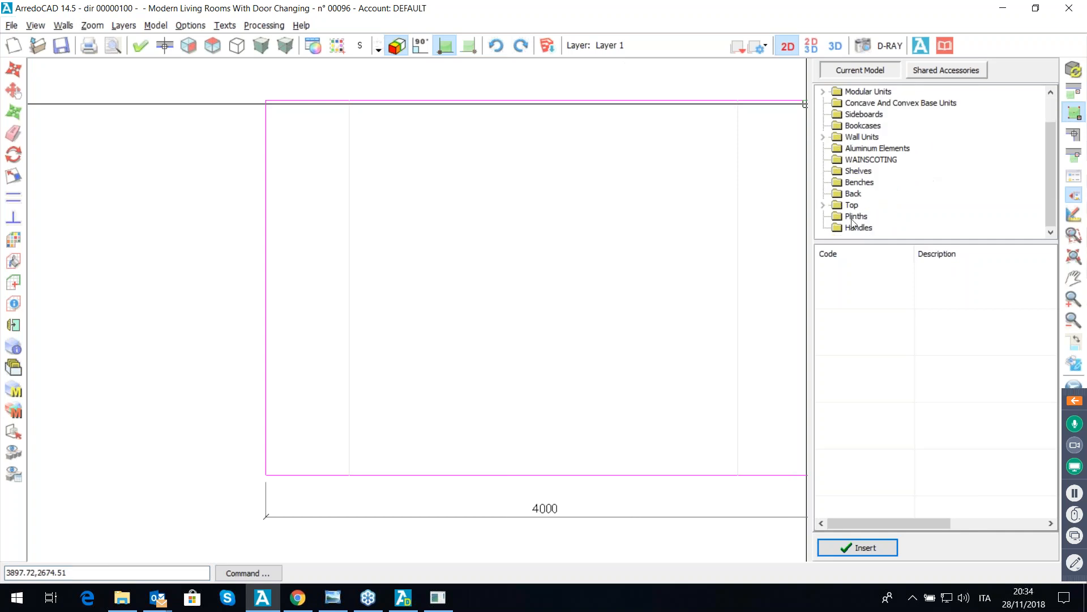
left_click(855, 216)
left_click(930, 337)
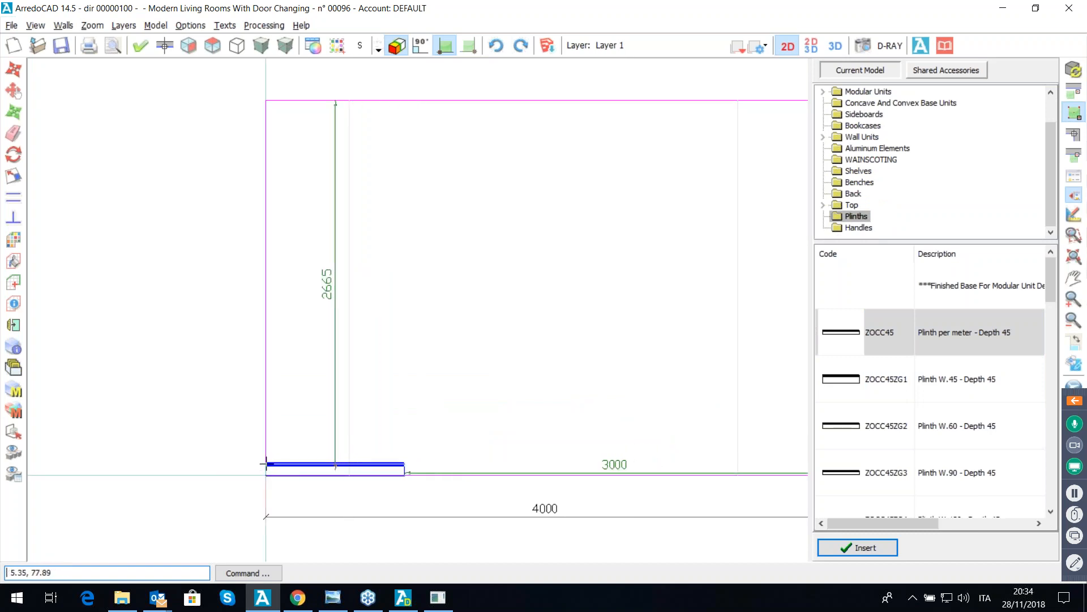
left_click(266, 464)
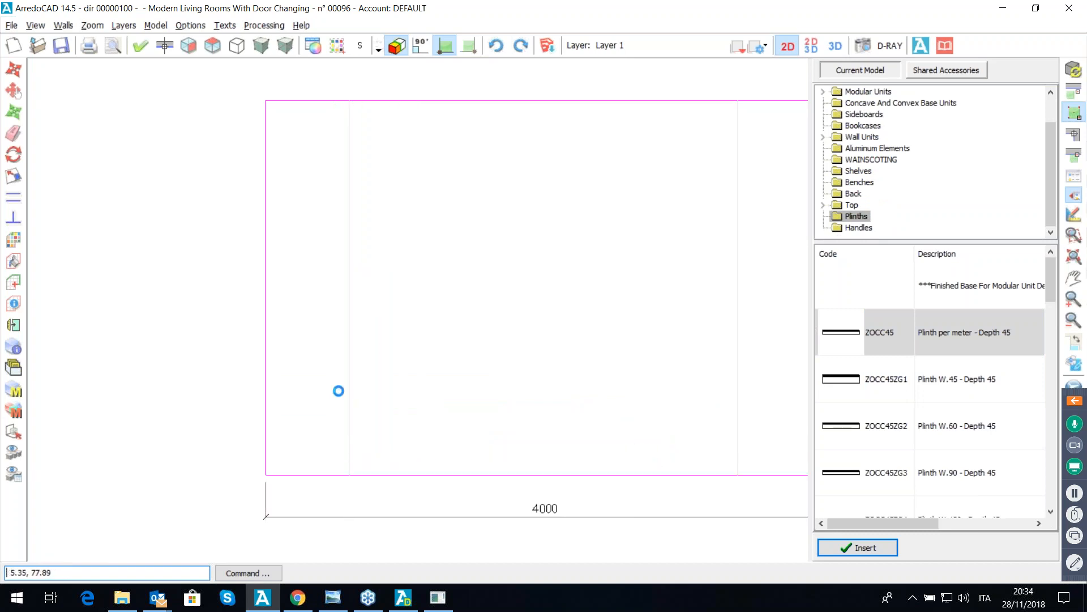
type("2700")
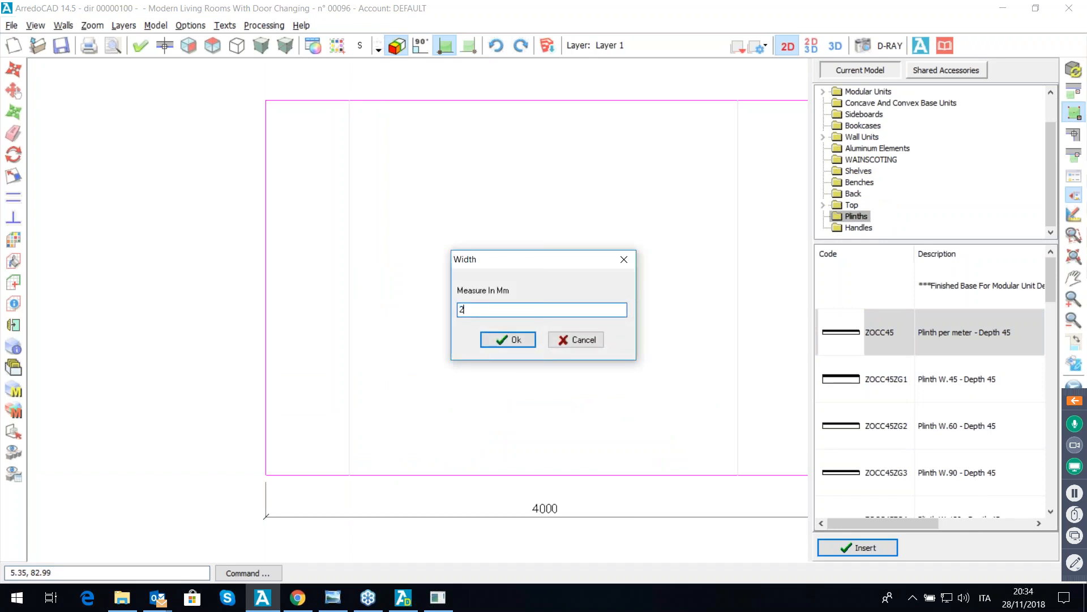
key("Return")
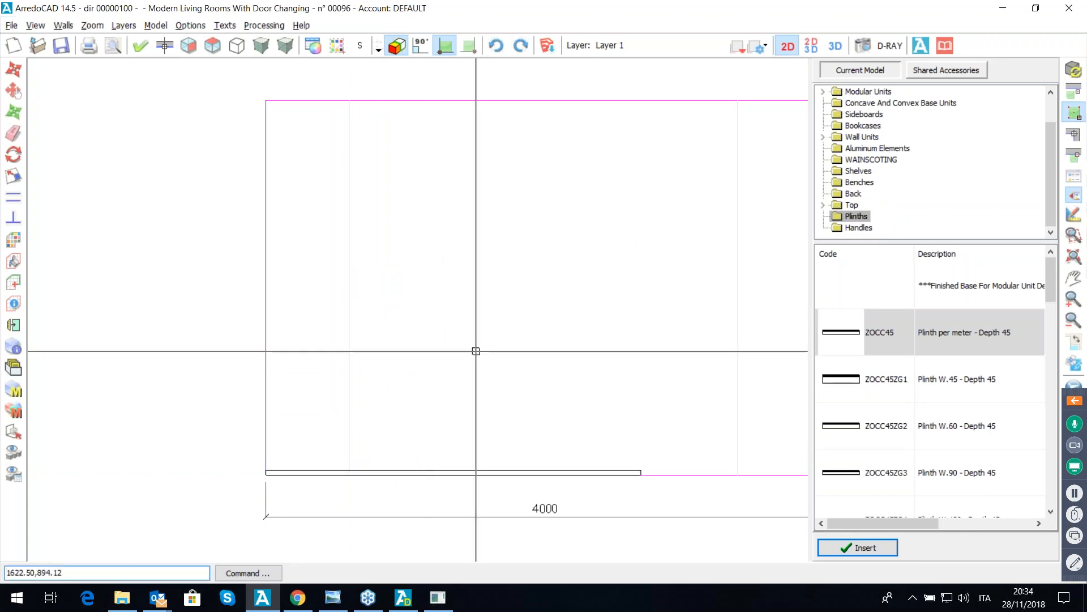
Step: Place two Basket W3 wooden-door modular units, height 320 and depth 450, on the plinth, one at each end
left_click(823, 93)
left_click(837, 114)
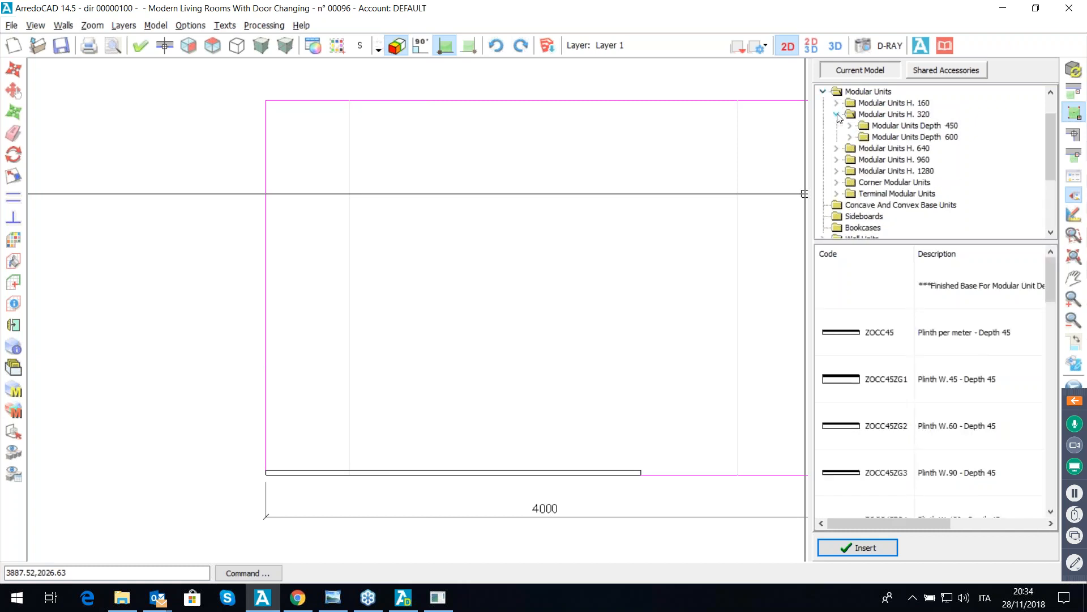
left_click(850, 126)
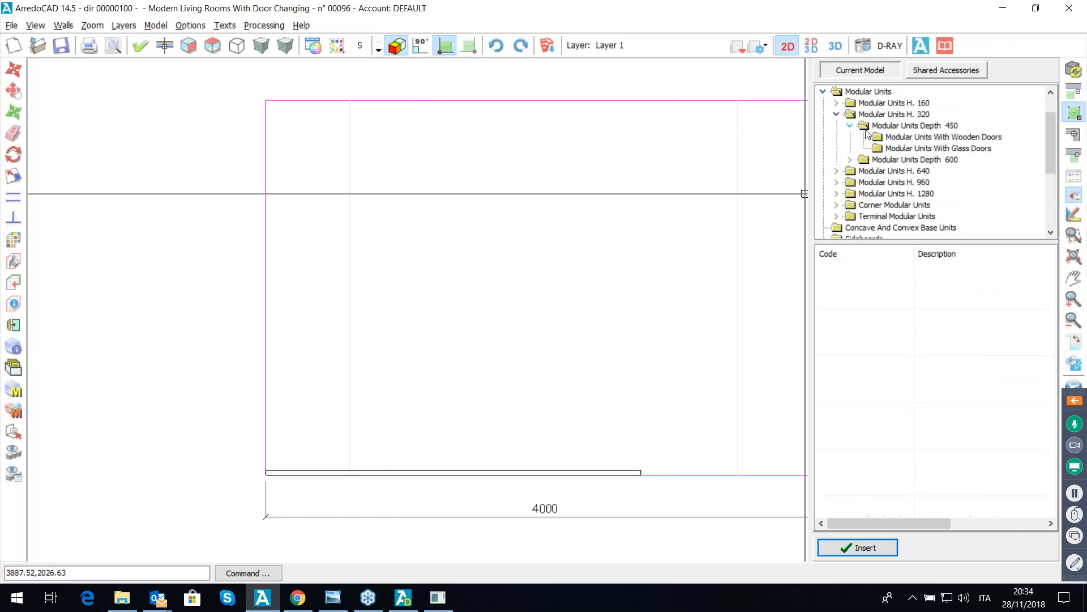
left_click(907, 140)
left_click(976, 372)
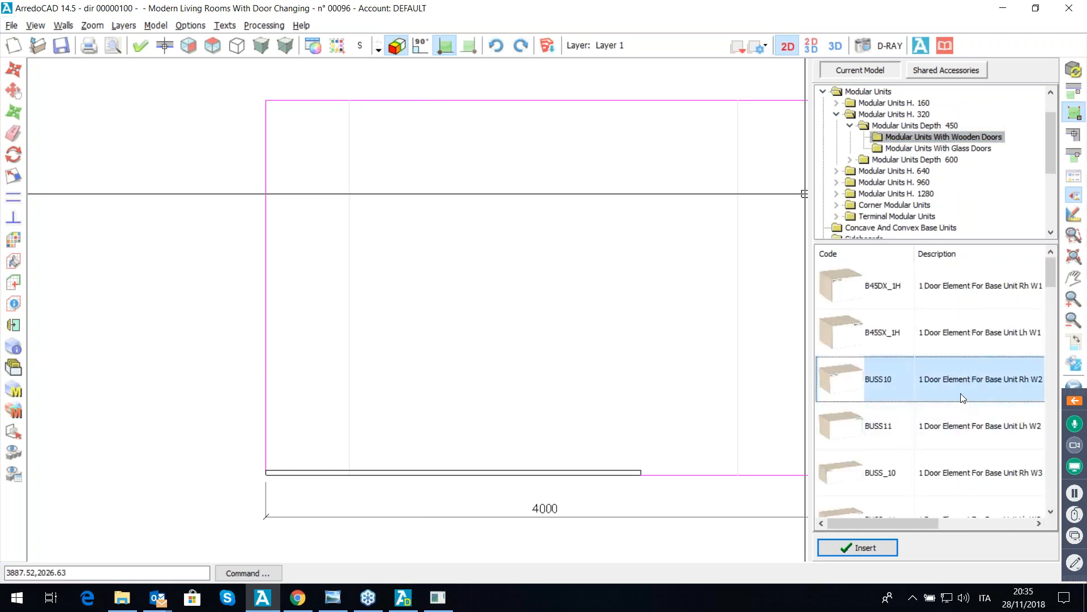
left_click_drag(1052, 273, 1046, 405)
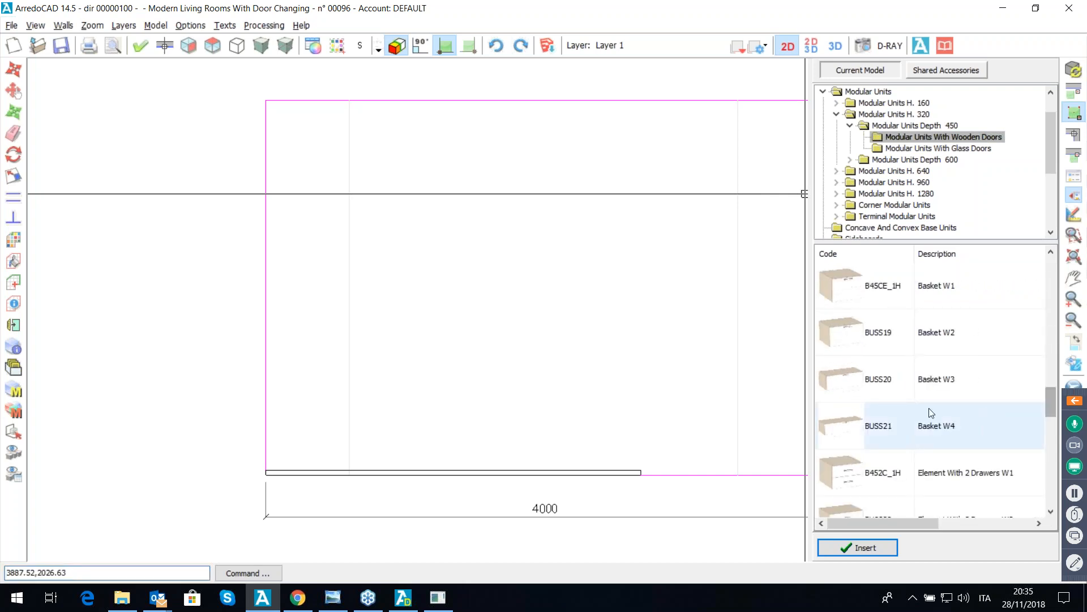
left_click(872, 386)
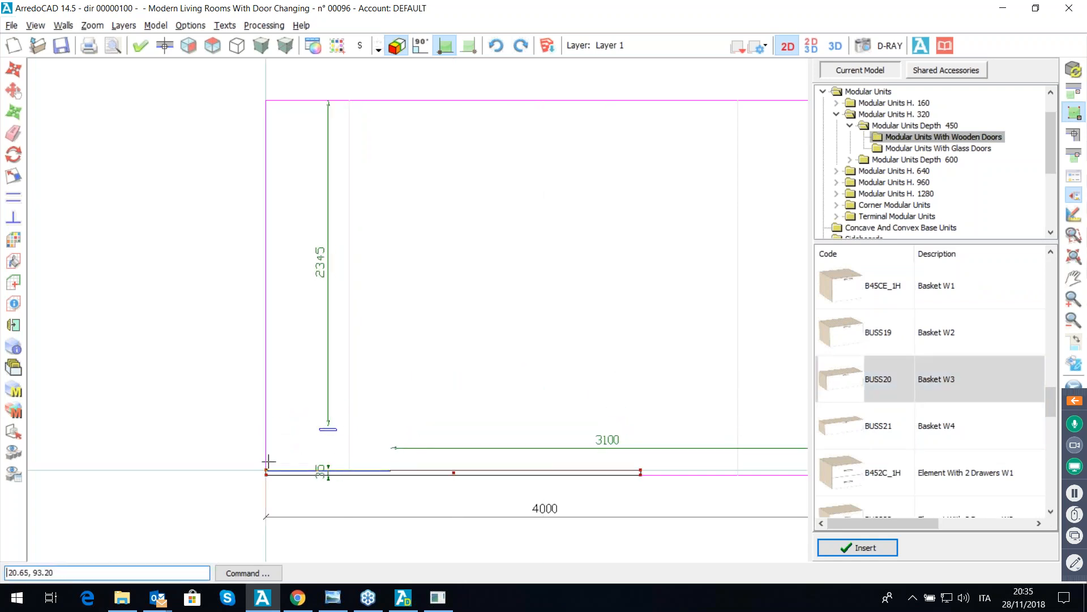
left_click(334, 454)
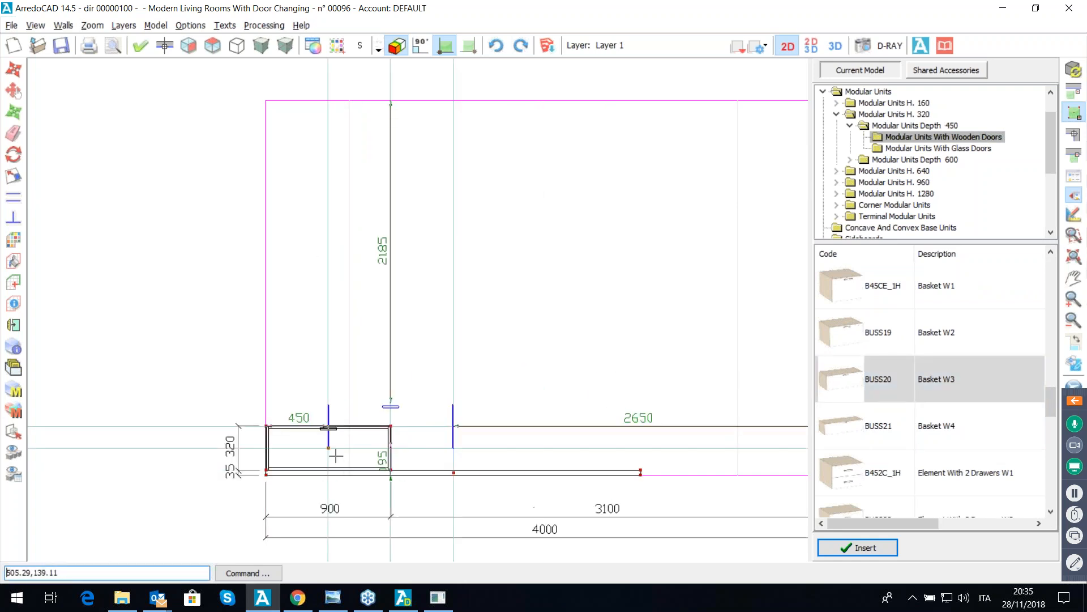
left_click(521, 464)
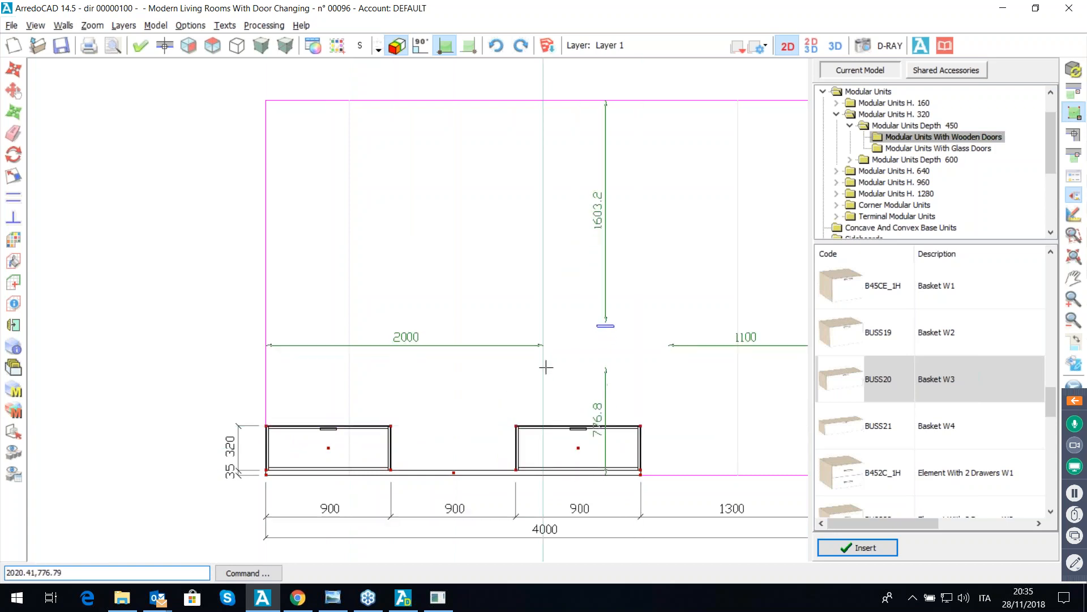
Step: Place the BUSS181 element with one drawer and two open spaces on the plinth between the two Basket W3 units
scroll(932, 408, "down", 5)
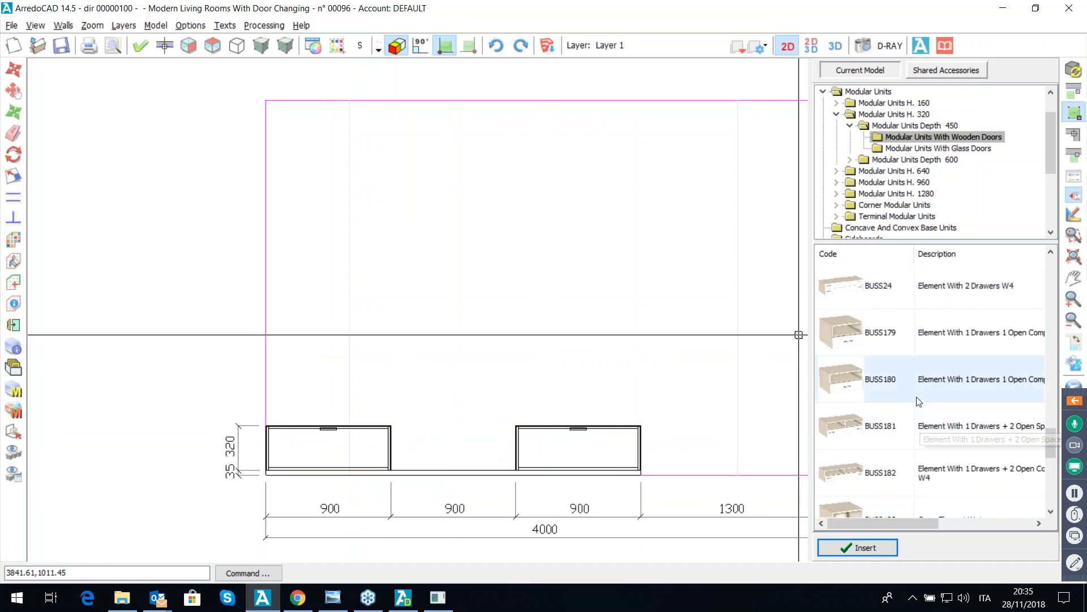
scroll(919, 401, "down", 1)
double_click(915, 285)
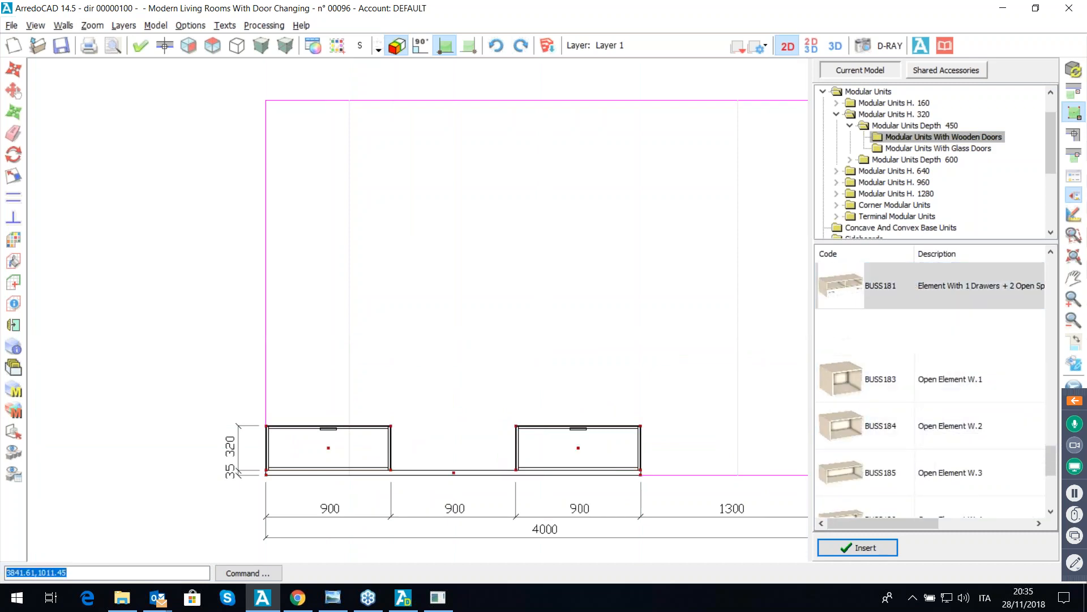
left_click(503, 333)
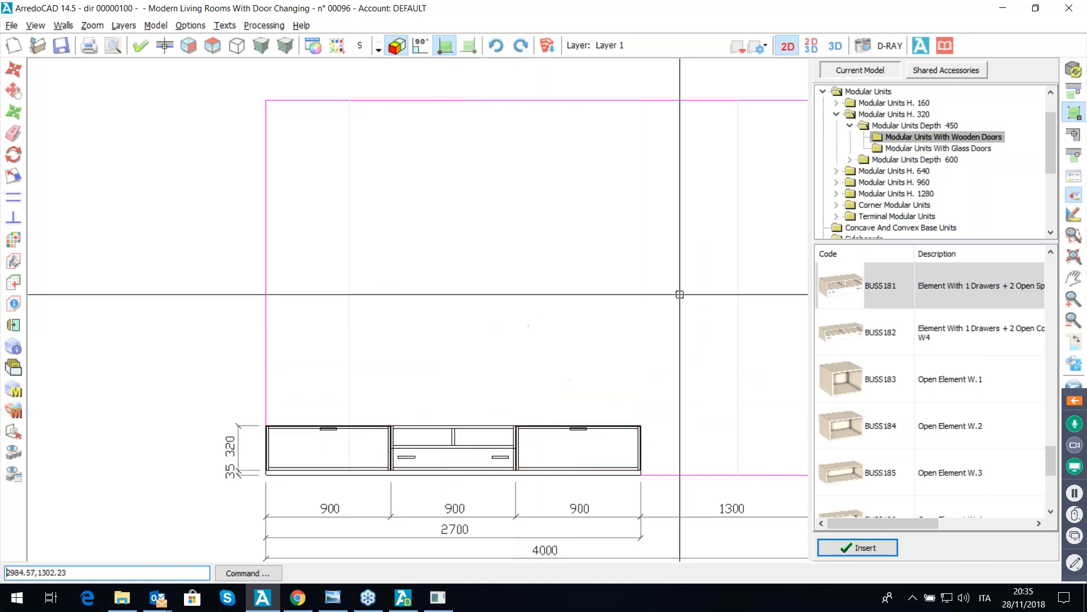
Step: Place a depth 450 Top per linear meter - D.1 over the three base units with a width of 2700 mm
left_click(1049, 185)
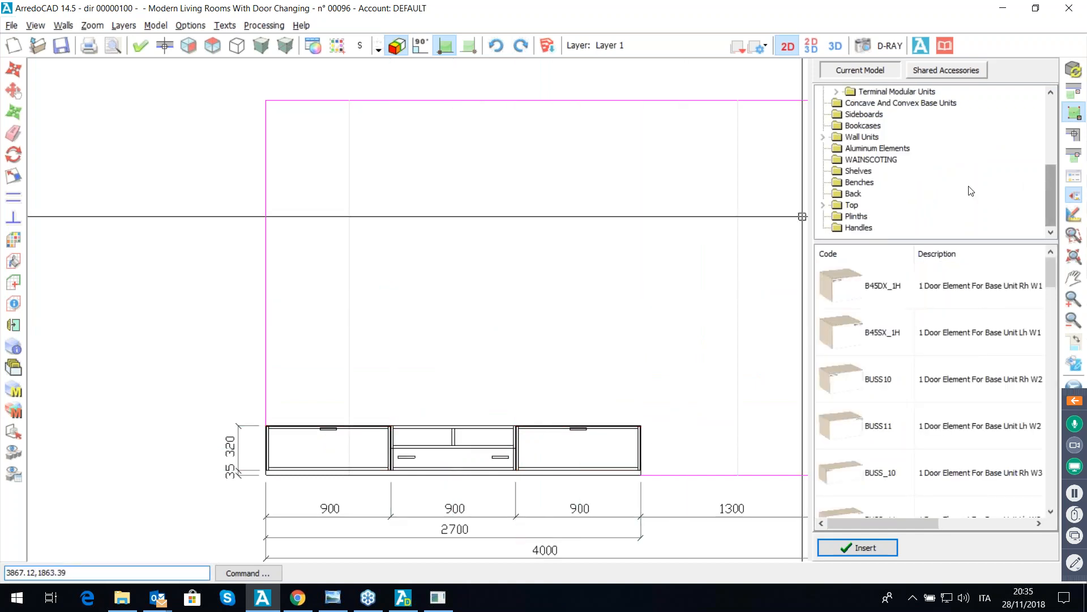
double_click(851, 204)
left_click(883, 216)
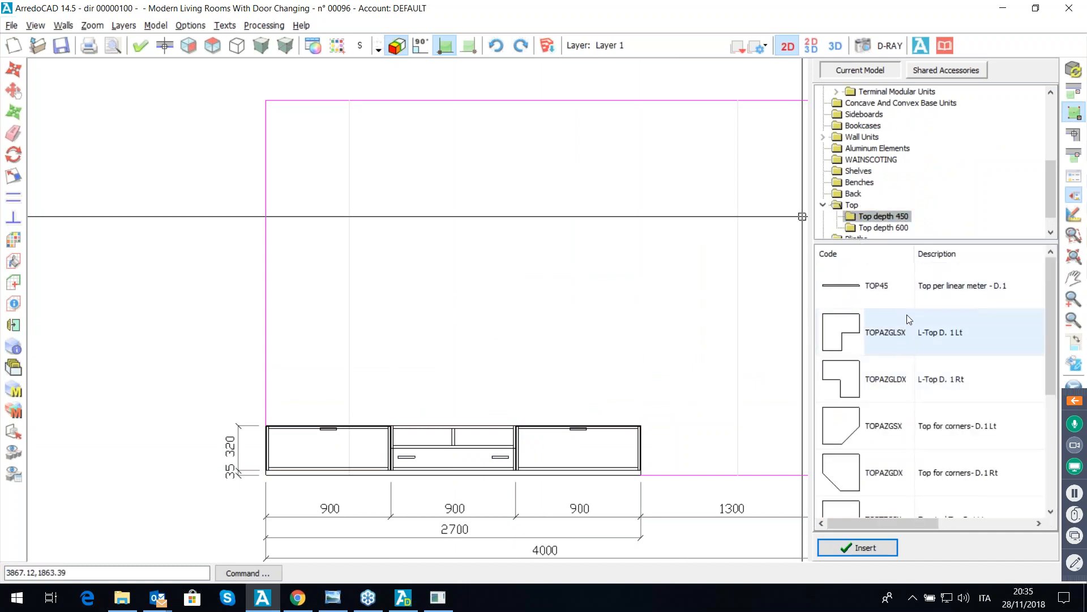
left_click(924, 286)
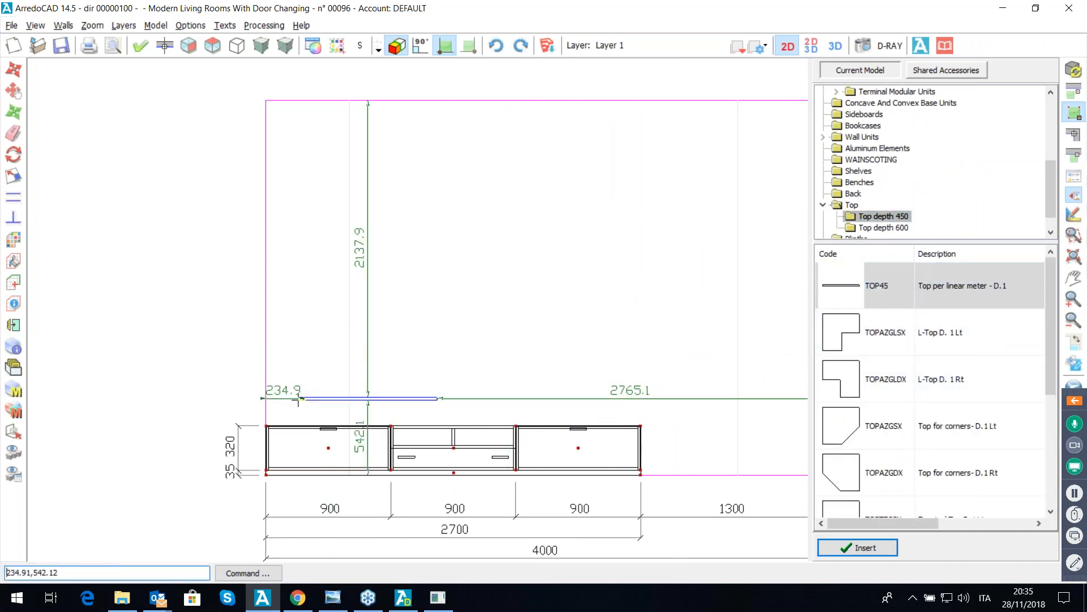
left_click(270, 414)
type("27")
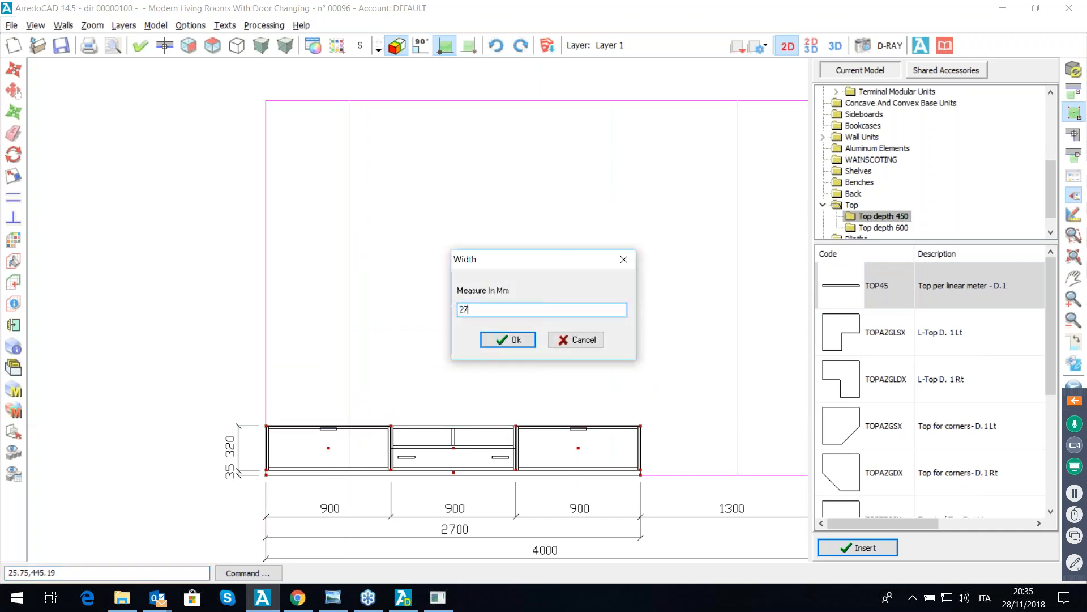
type("00")
key("Return")
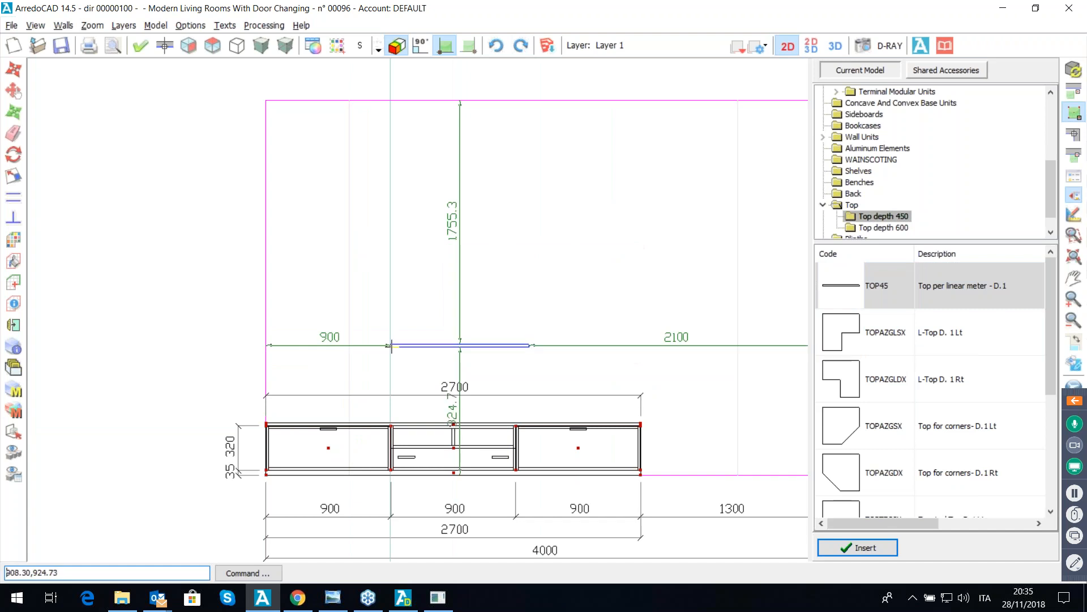
Step: Show the wall elevation together with the 3D view and turn the 3D camera towards the new base units
left_click(812, 46)
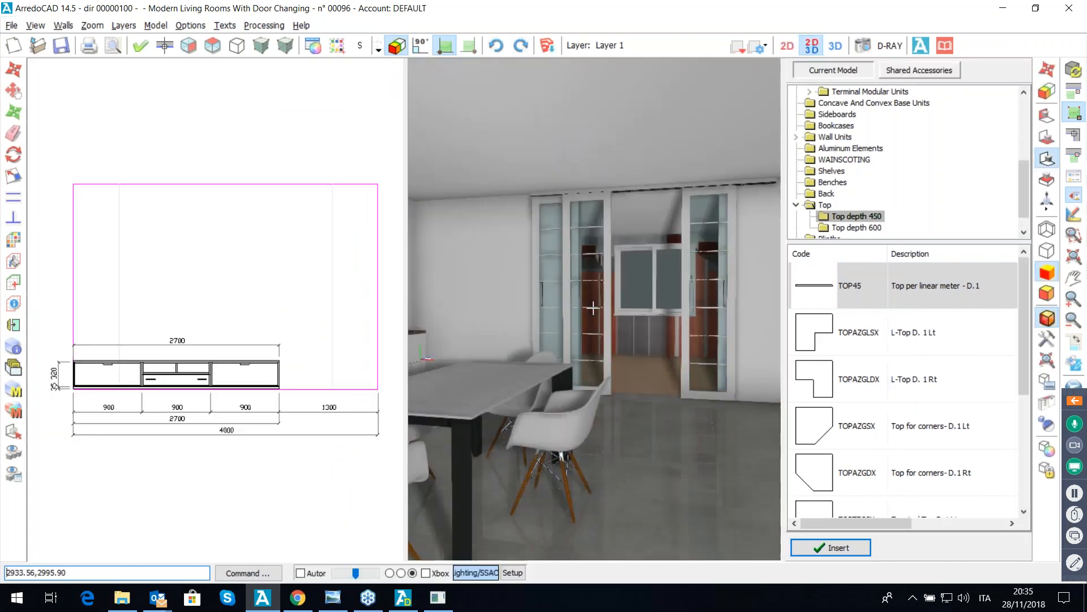
left_click_drag(594, 308, 595, 309)
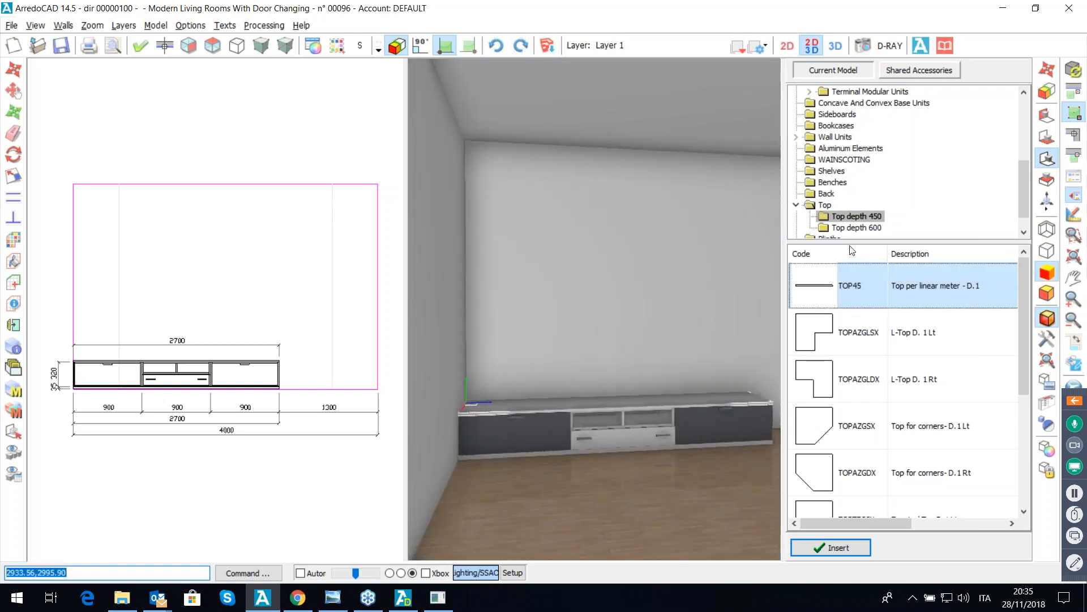
Step: Browse the library's wainscoting panels, the H. 320 wooden-door units and the H. 160 depth 450 units for a wall element
left_click(843, 159)
scroll(964, 151, "up", 5)
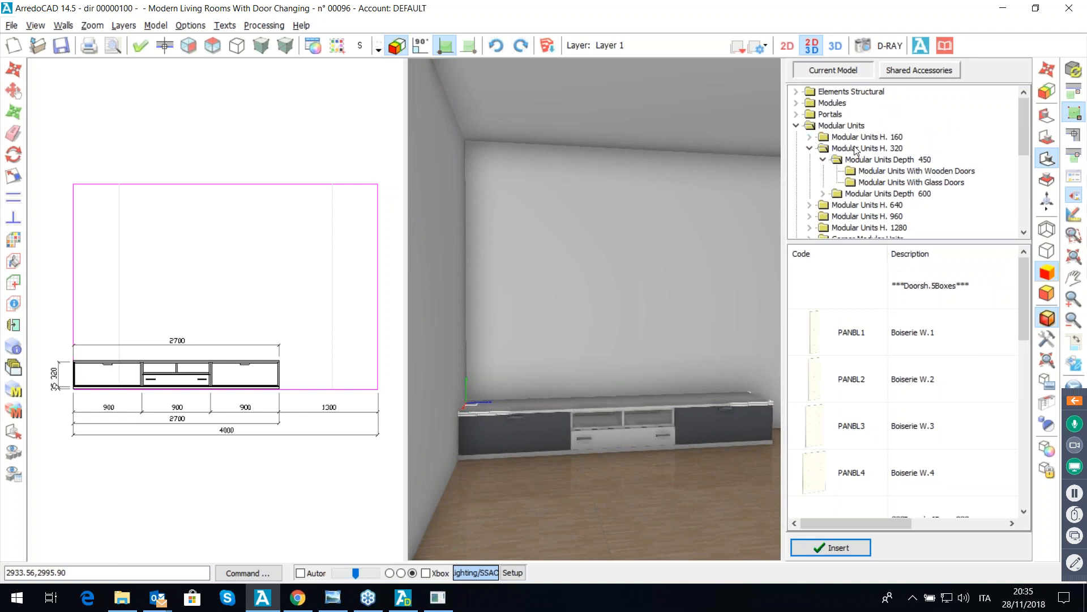
left_click(887, 172)
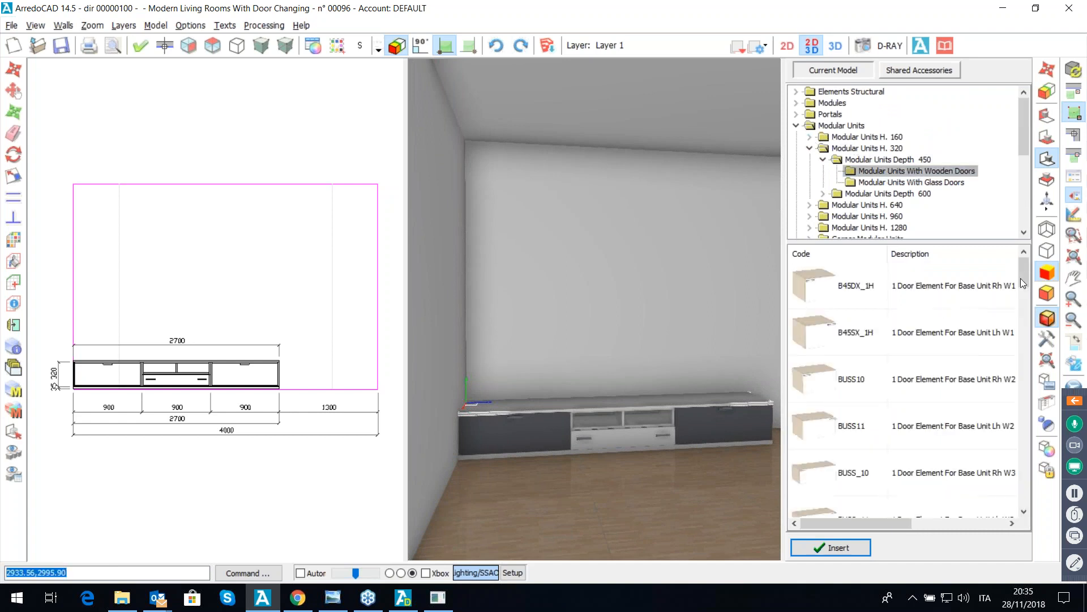
left_click_drag(1008, 459, 1003, 367)
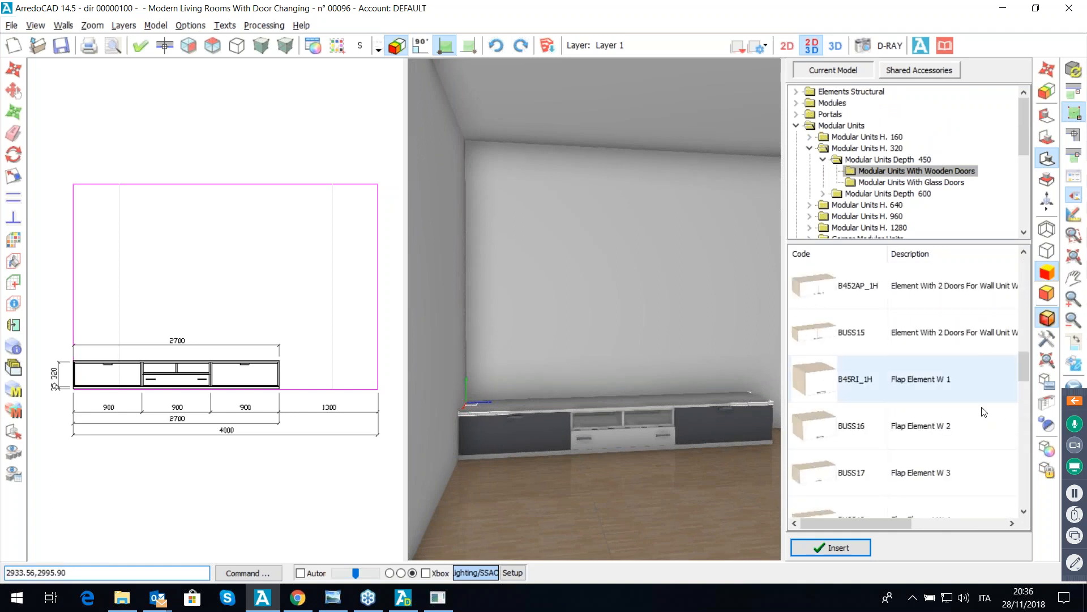
left_click(810, 137)
left_click(863, 149)
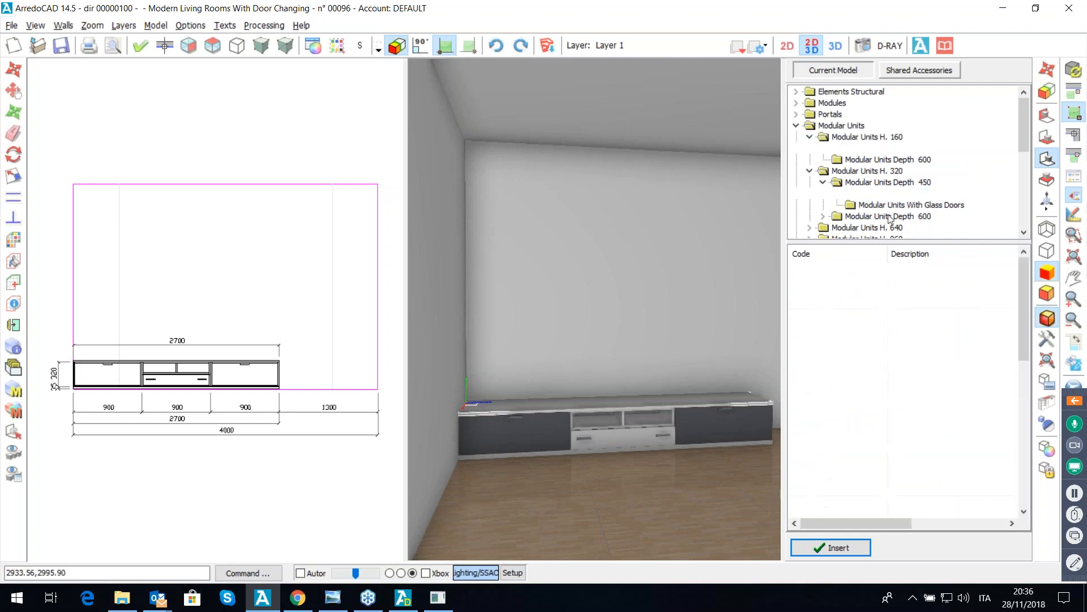
scroll(882, 426, "down", 3)
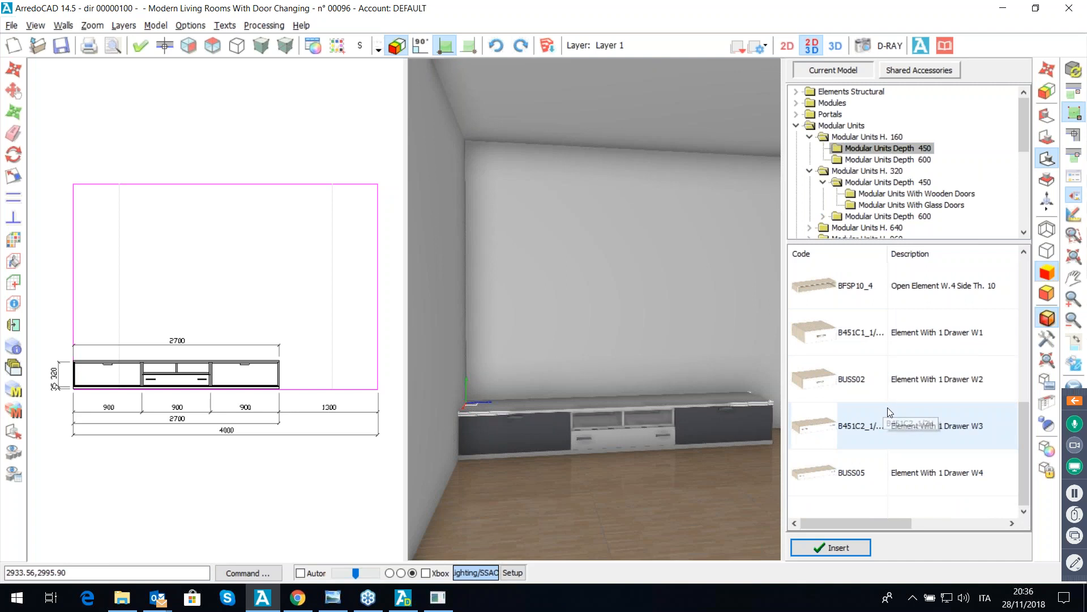
scroll(888, 403, "up", 3)
left_click(846, 148)
key("Down")
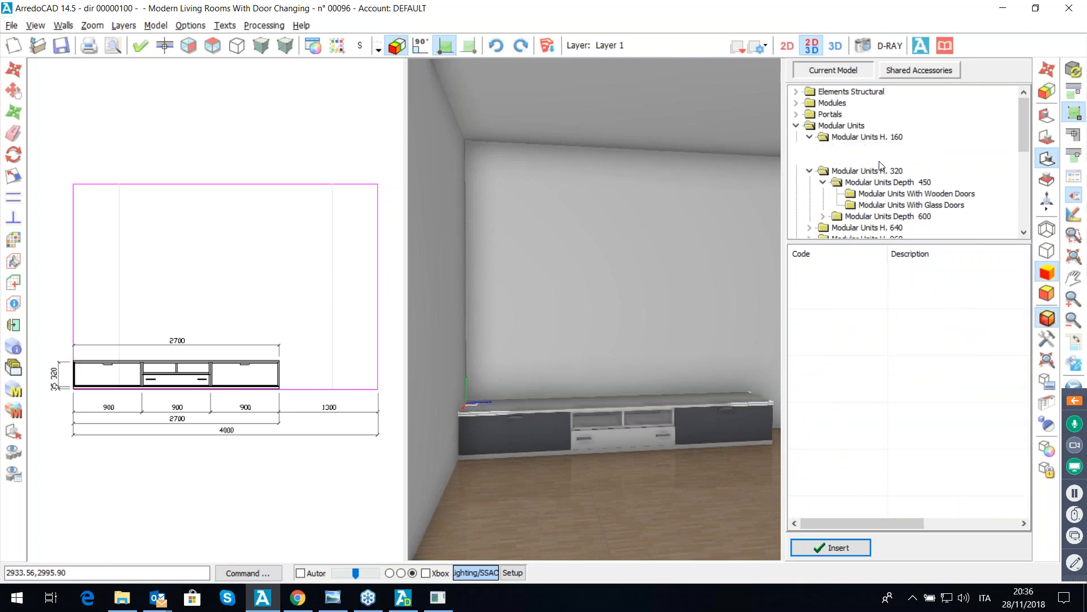
Step: Place two H. 320, depth 450 Flap Element W 3 units side by side from the wall's left edge, about 1449 mm above the floor
left_click(887, 195)
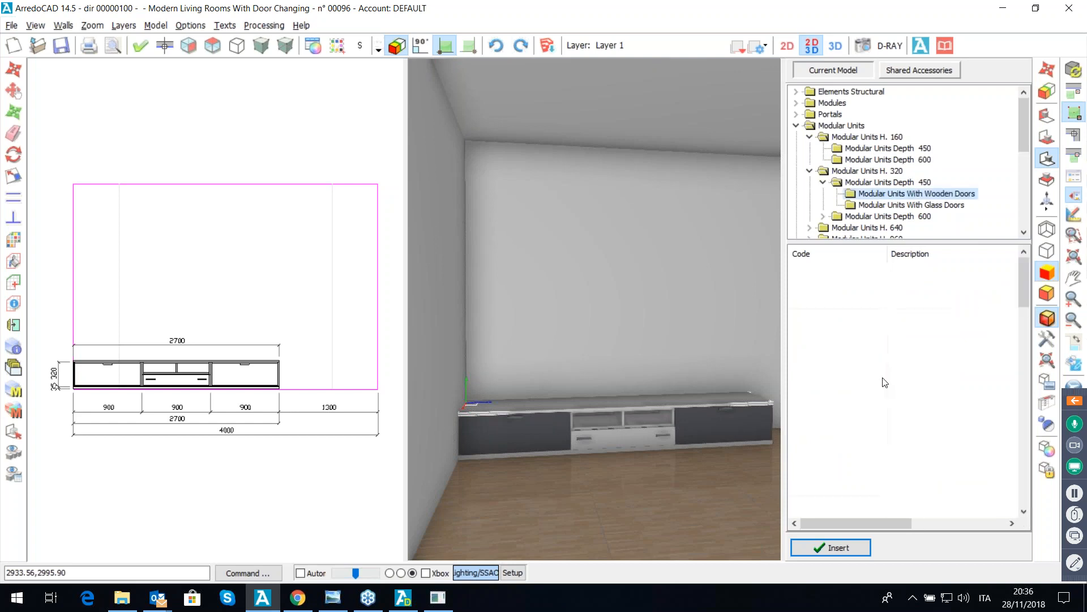
scroll(894, 390, "down", 2)
scroll(897, 393, "down", 5)
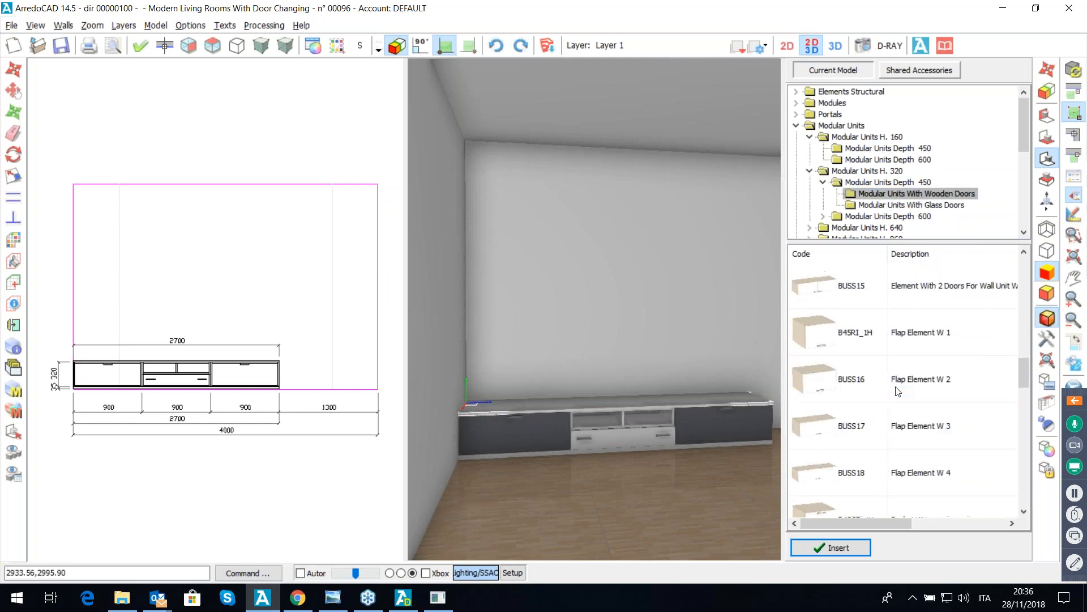
left_click(876, 426)
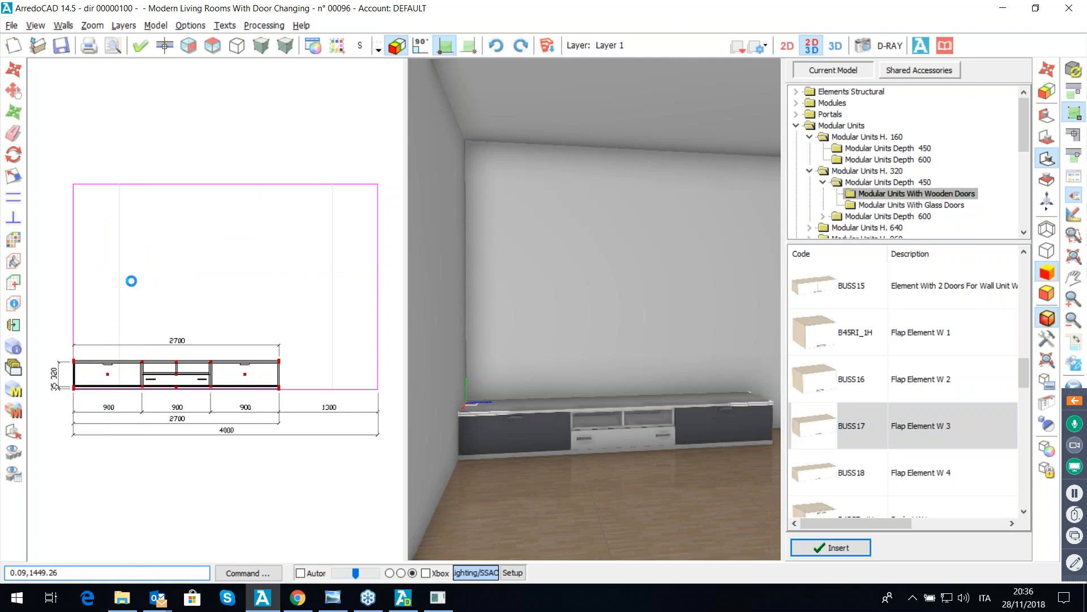
left_click(135, 279)
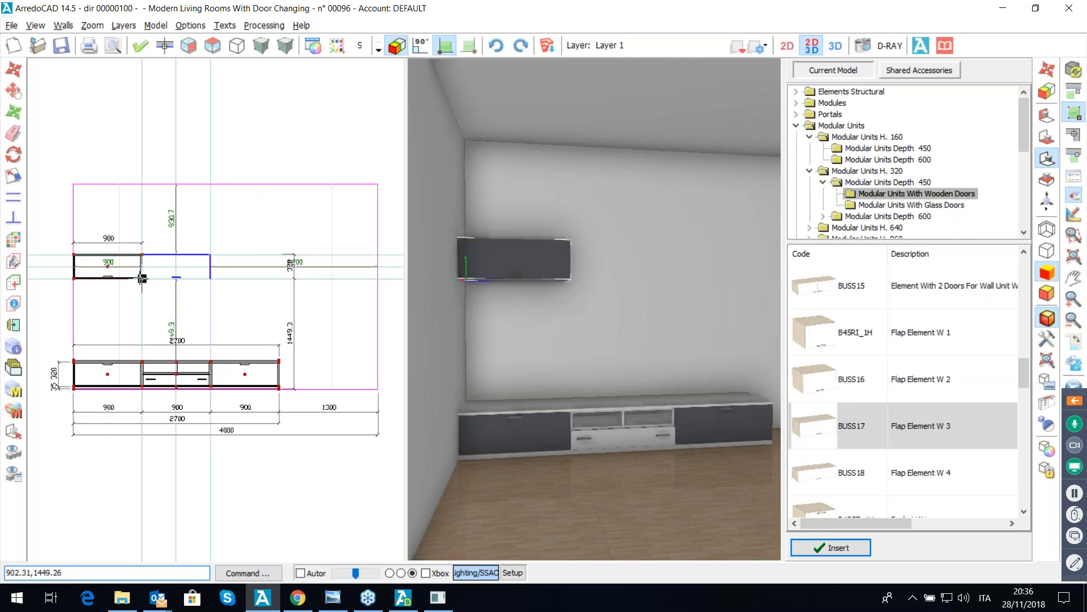
left_click(141, 279)
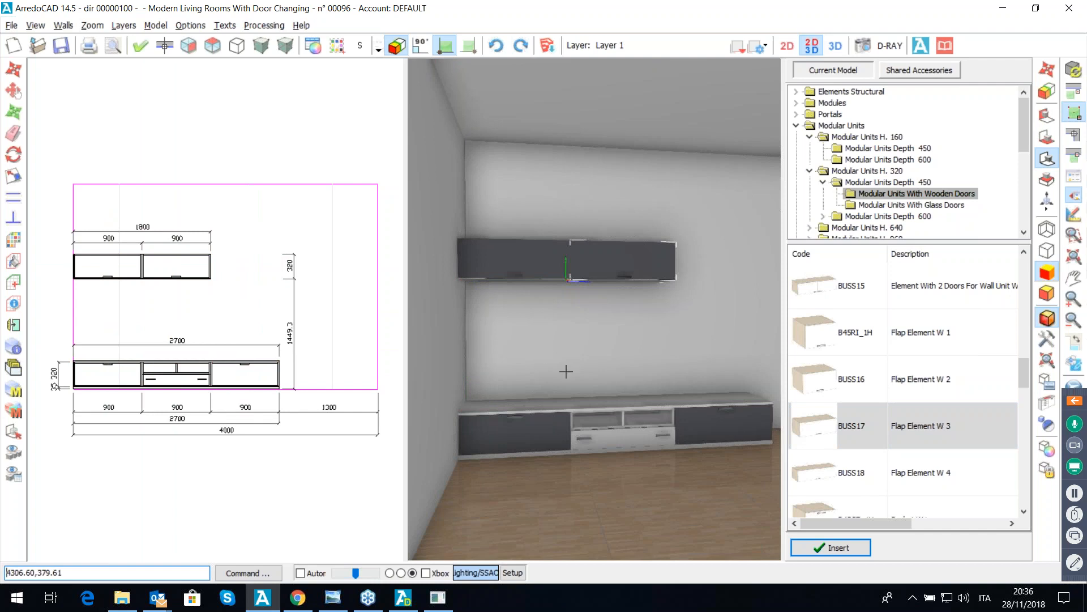
Step: Remove the handles from all units with the Remove Handles macro for the living zone
left_click(15, 392)
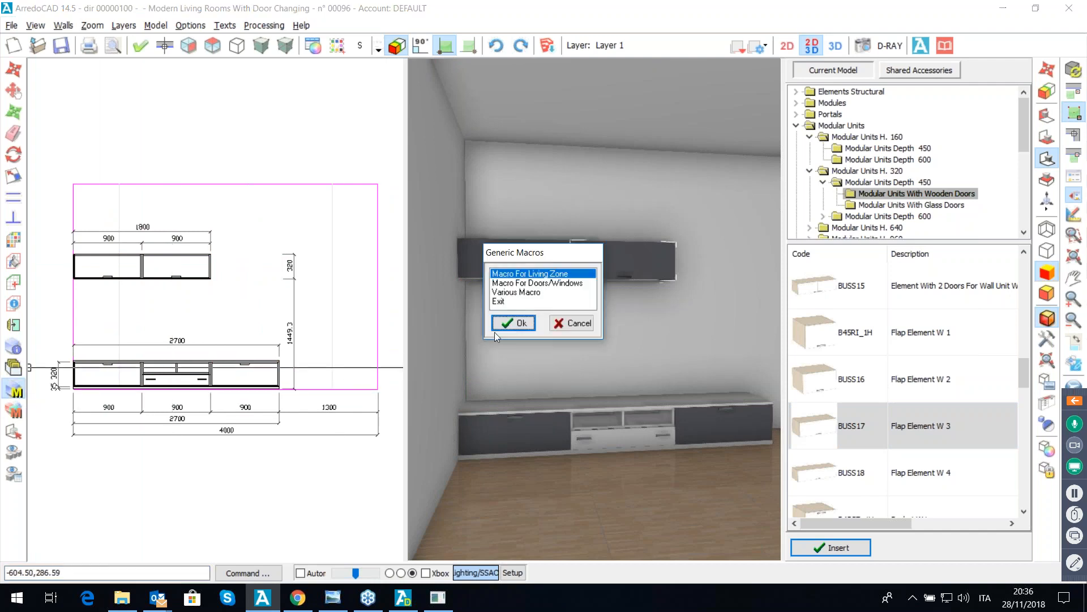
left_click(497, 318)
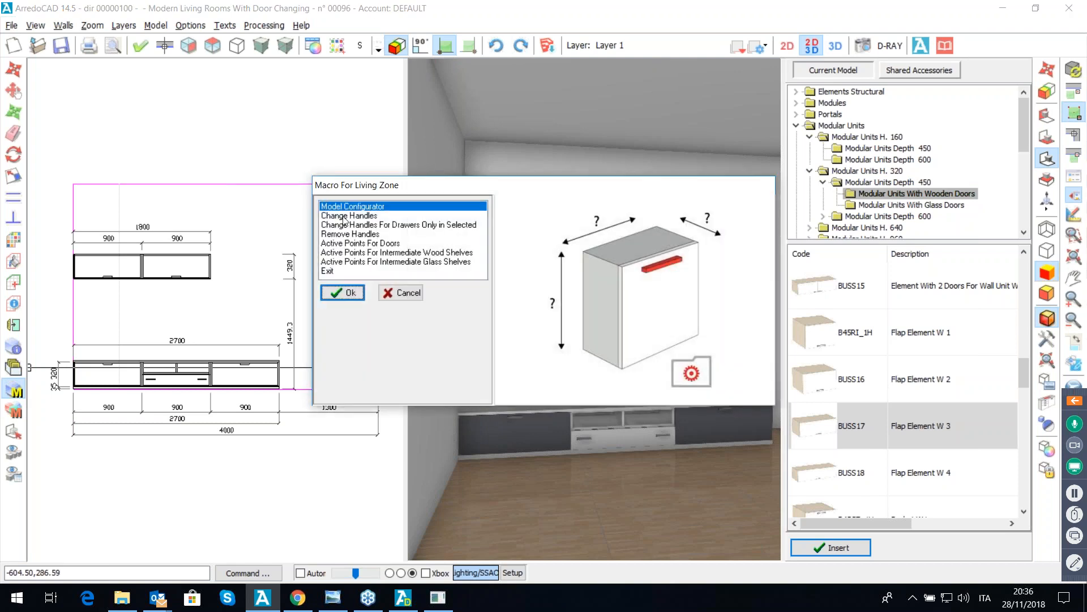
left_click(344, 218)
left_click(350, 234)
left_click(342, 293)
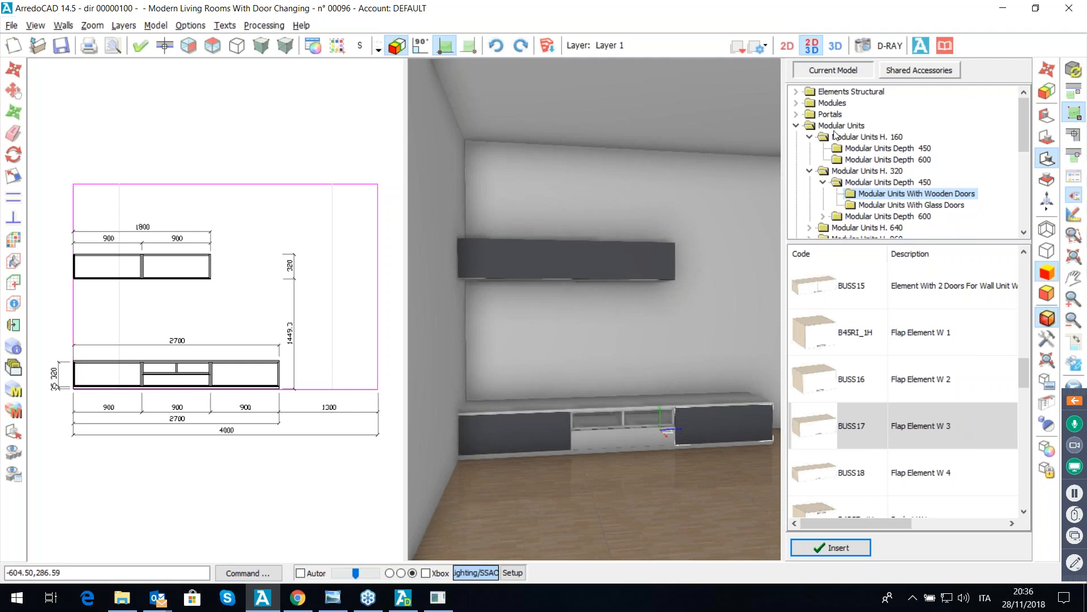
Step: Place the Loewe TV Individual 32 TableStand Sound from the shared electronic accessories on the top above the middle base unit
left_click(797, 126)
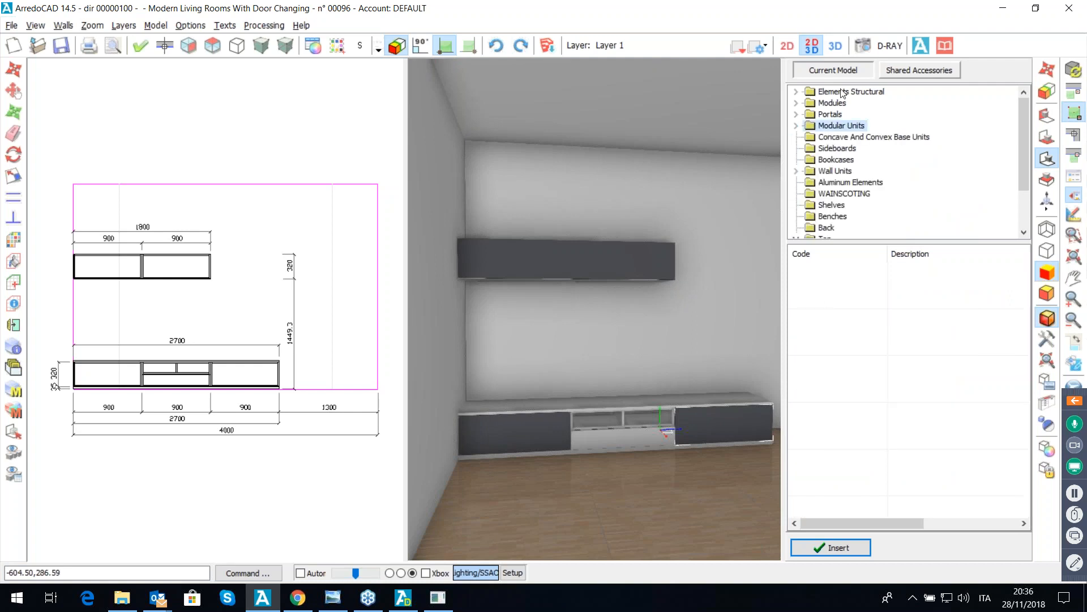
left_click(909, 73)
scroll(940, 172, "down", 4)
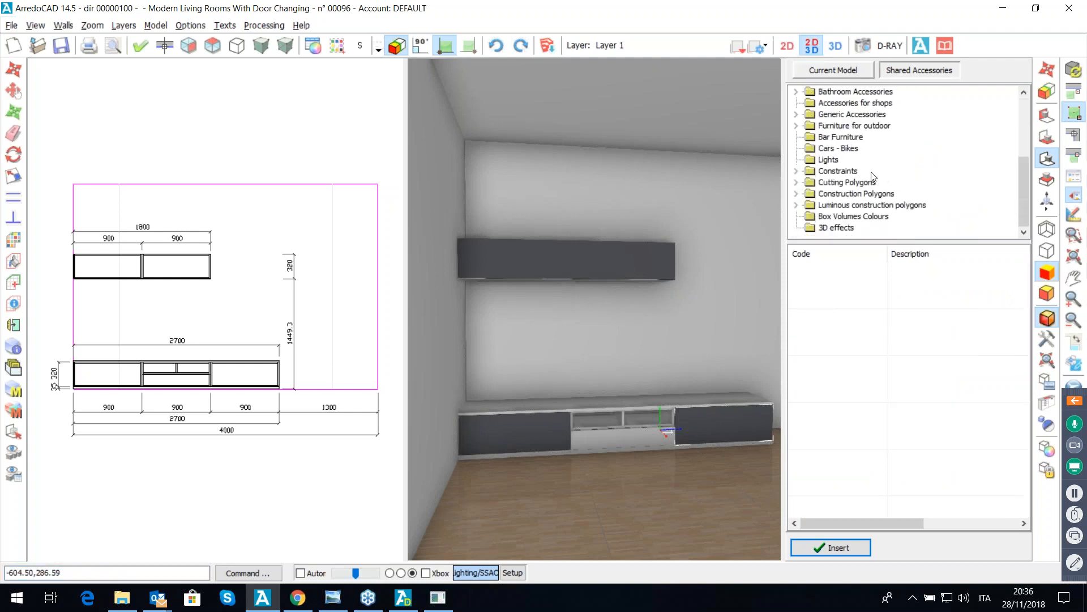
left_click(796, 115)
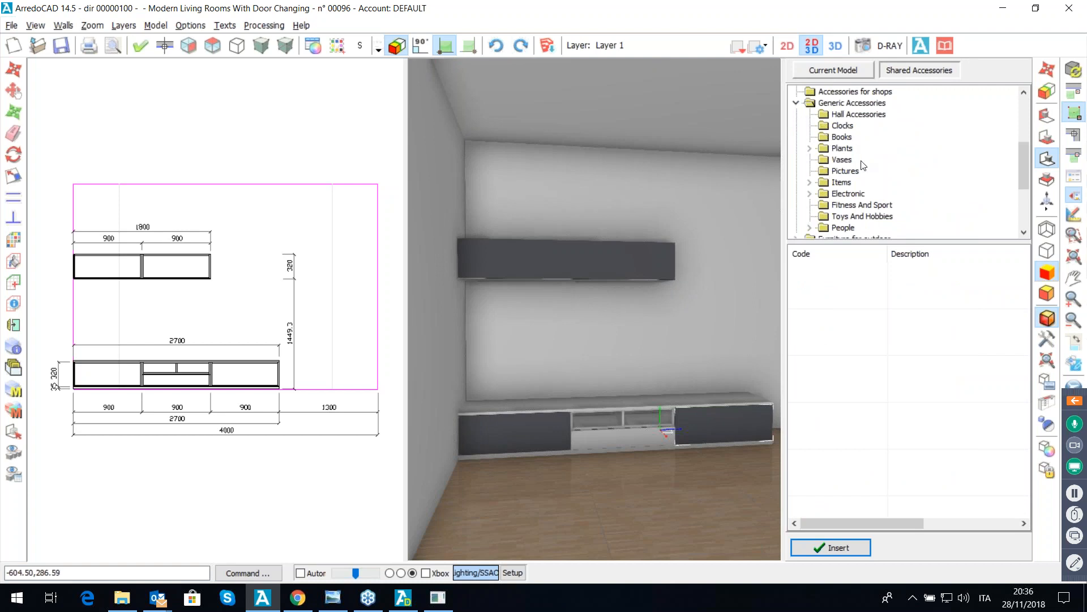
left_click(810, 194)
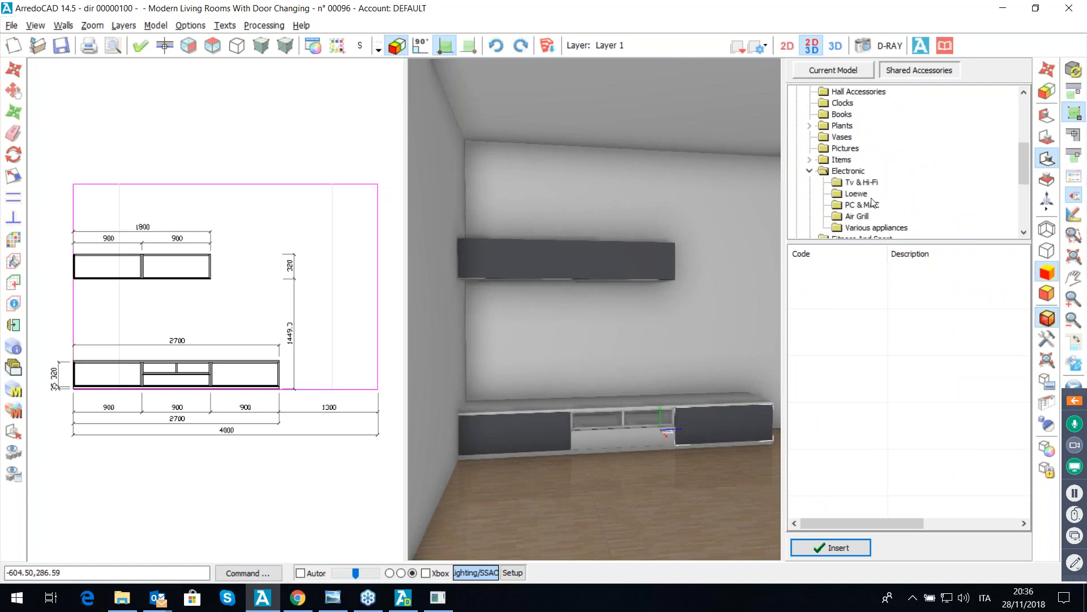
scroll(919, 203, "down", 1)
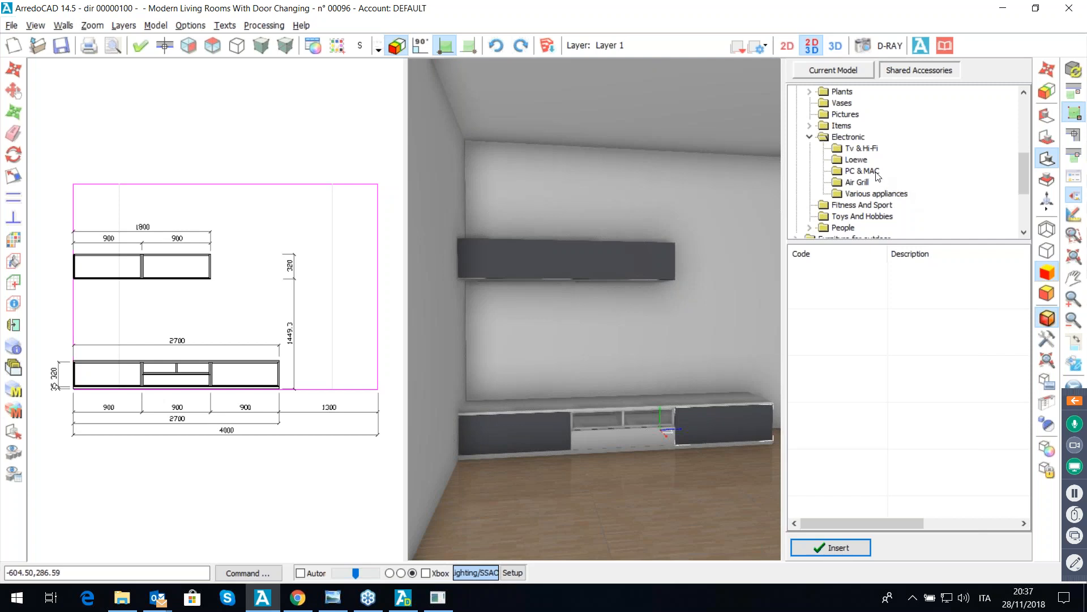
left_click(856, 161)
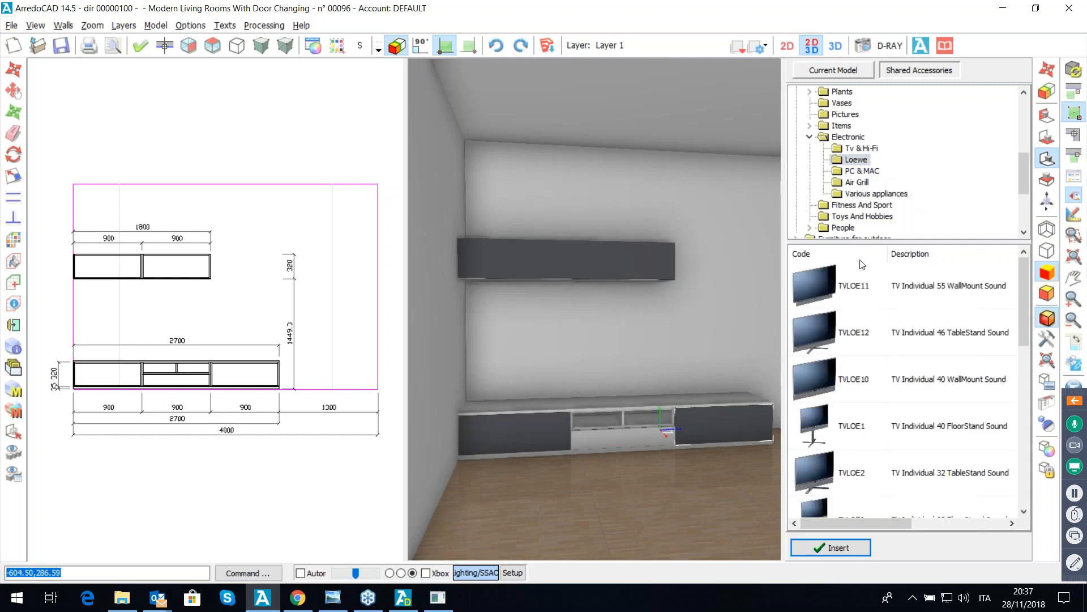
double_click(891, 474)
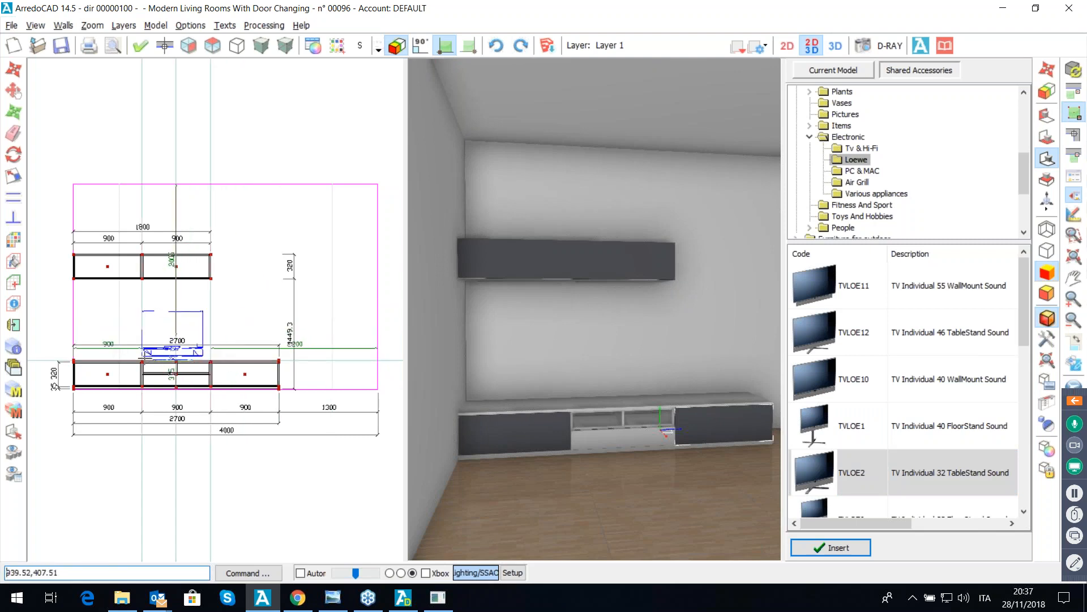
left_click(176, 359)
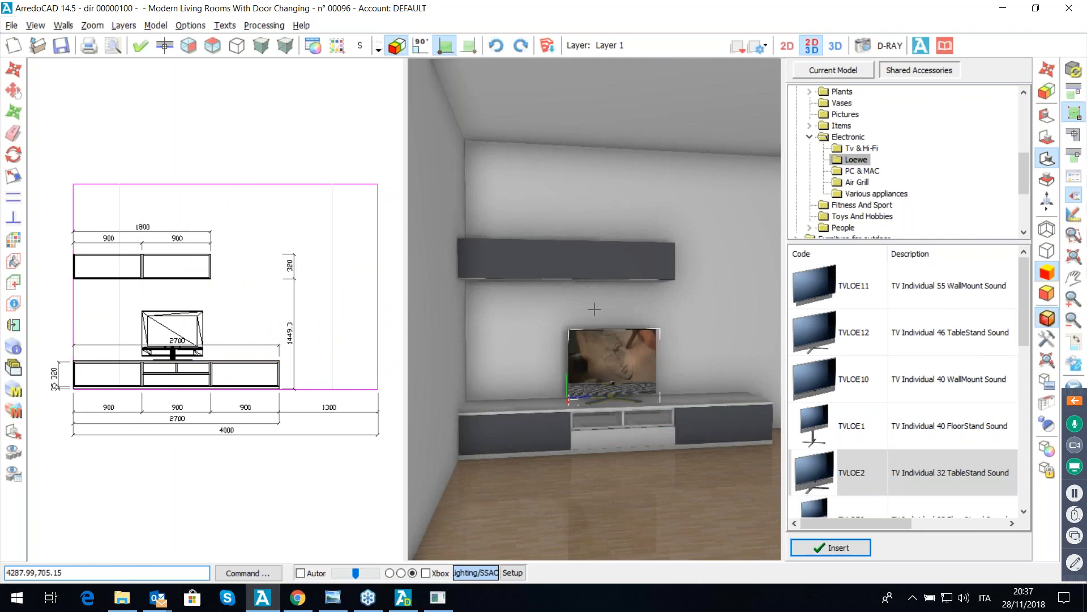
scroll(594, 310, "up", 3)
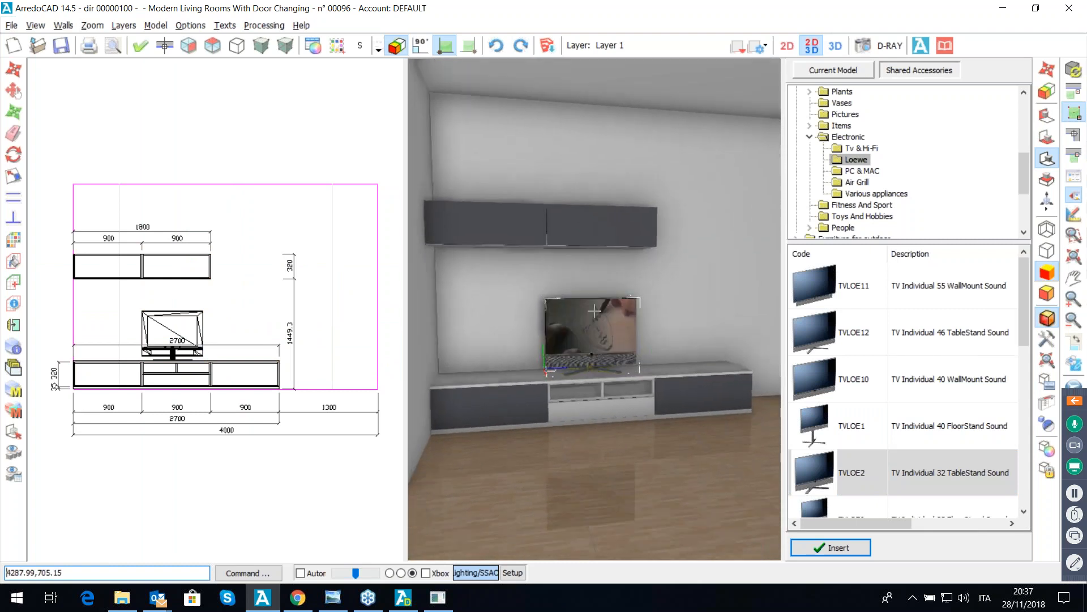
scroll(595, 309, "up", 2)
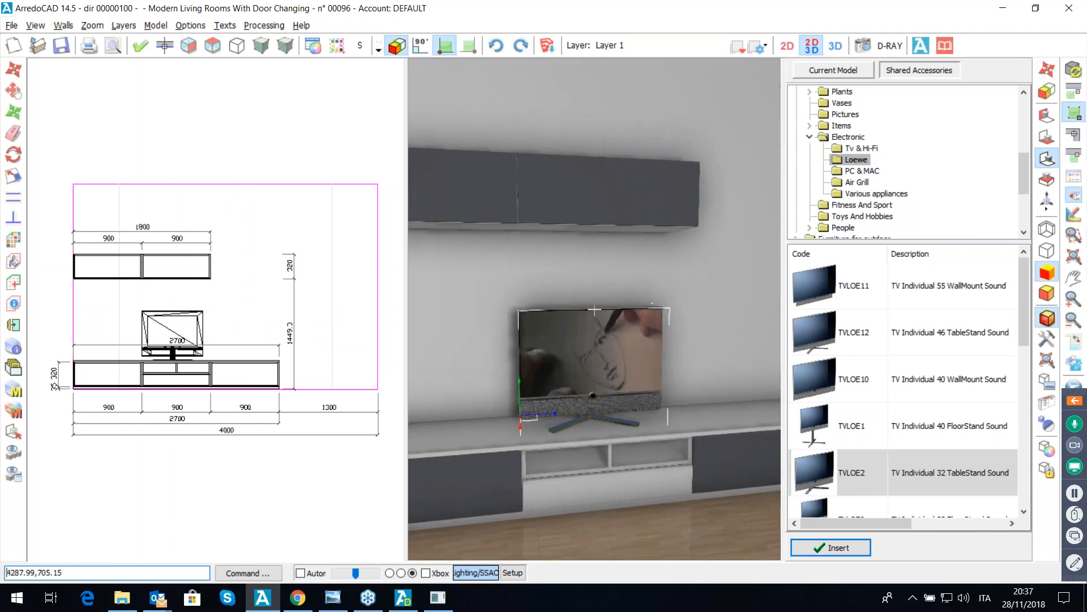
mouse_move(595, 309)
middle_mouse_down()
mouse_move(589, 321)
mouse_move(554, 318)
middle_mouse_up()
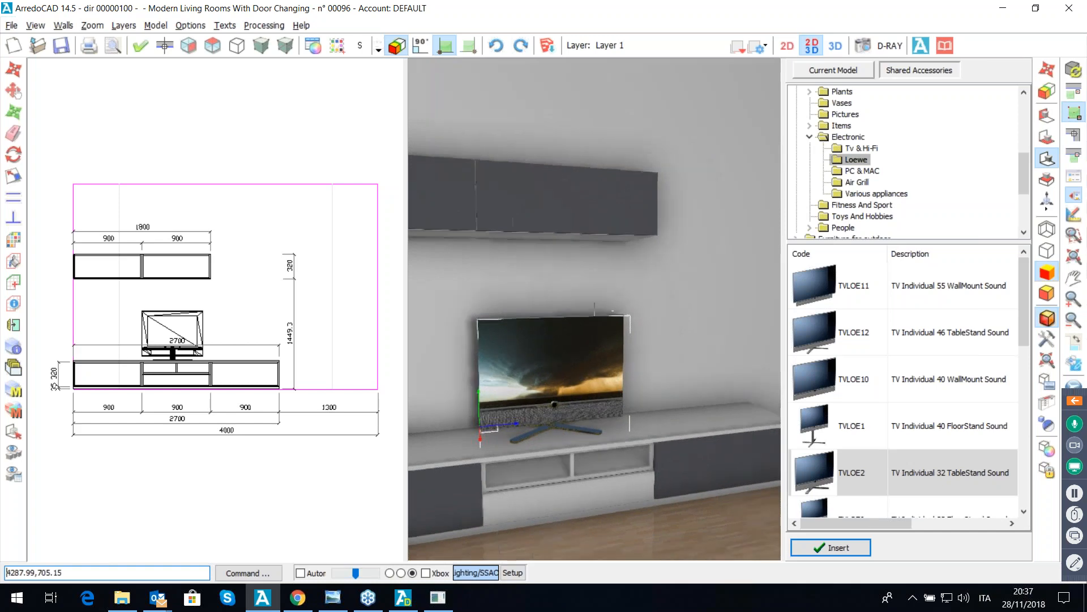
Step: Check the television wall and the empty corner opposite in 3D, and open the Complements category of the shared accessories
scroll(594, 309, "down", 3)
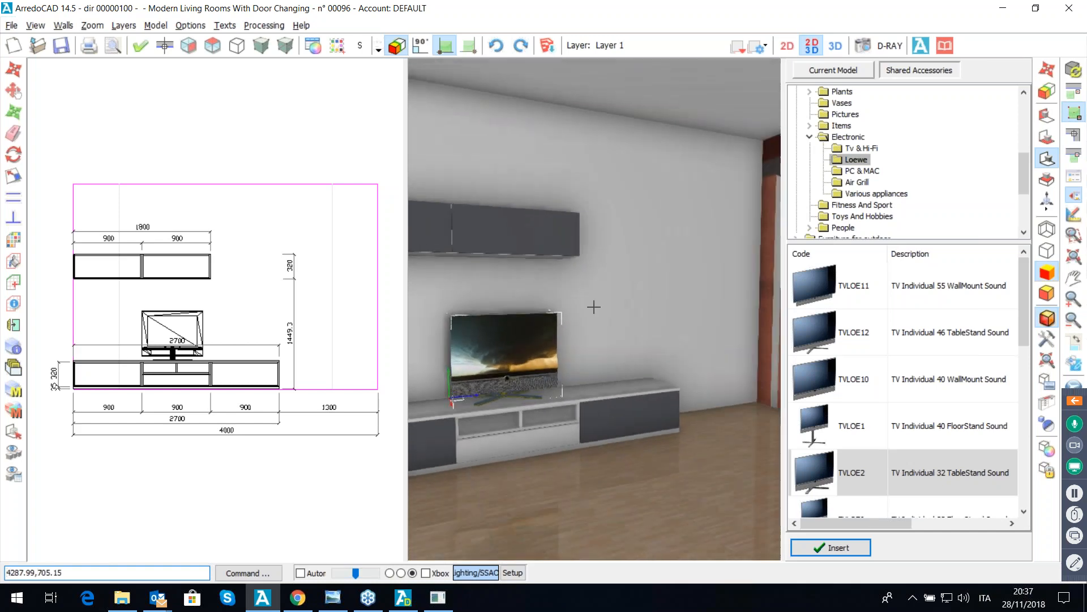
middle_click_drag(595, 309, 594, 310)
left_click(810, 137)
scroll(864, 138, "up", 4)
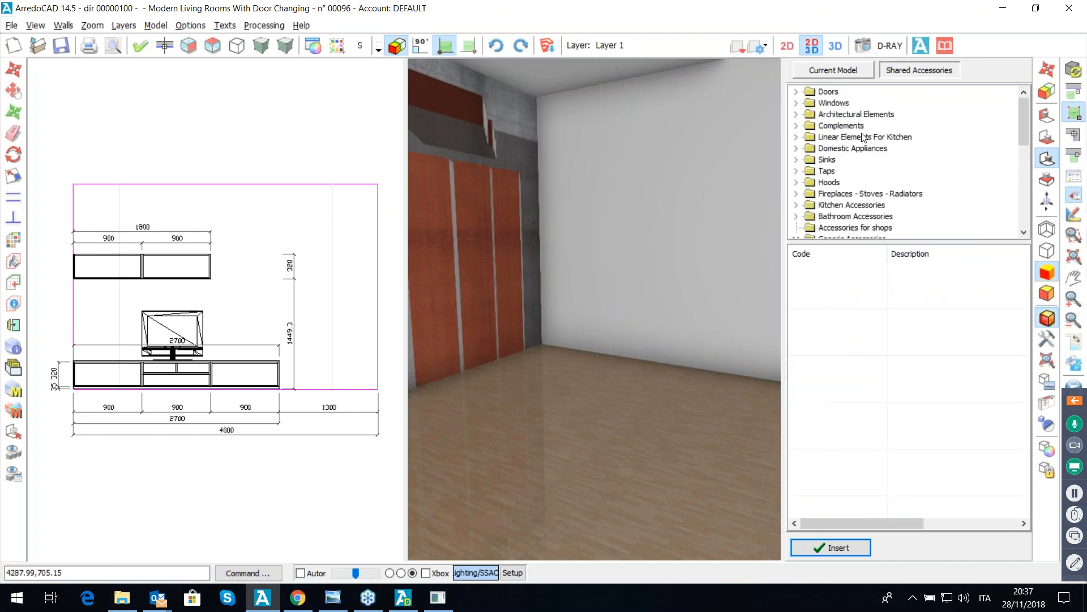
left_click(798, 126)
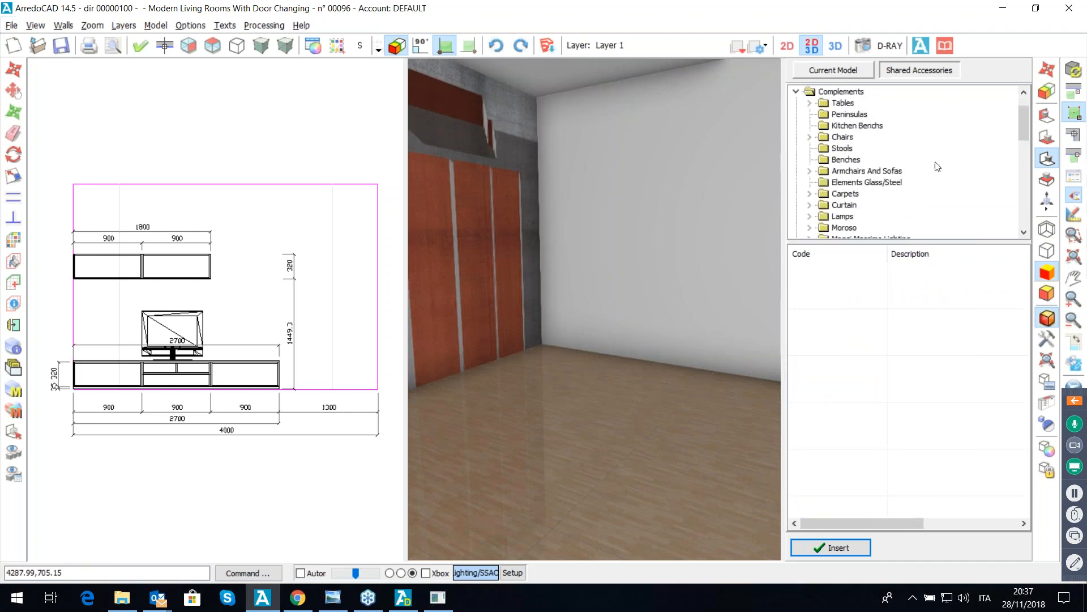
scroll(938, 166, "down", 1)
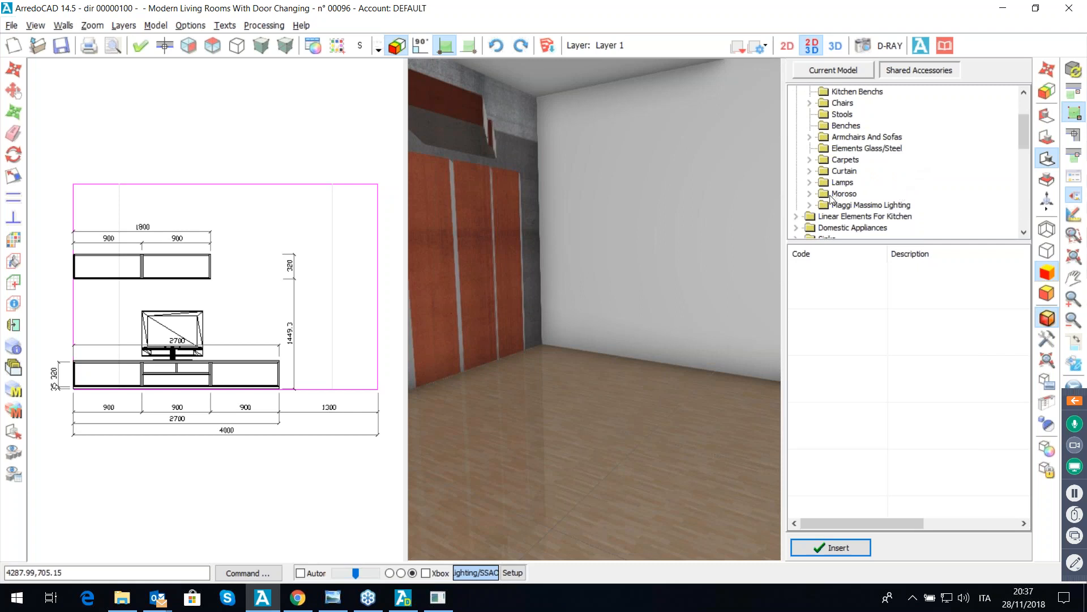
Step: Open the GENTRY collection among the Moroso complements
left_click(810, 194)
left_click(860, 170)
scroll(913, 205, "down", 1)
left_click(860, 182)
scroll(878, 178, "down", 4)
scroll(872, 182, "down", 2)
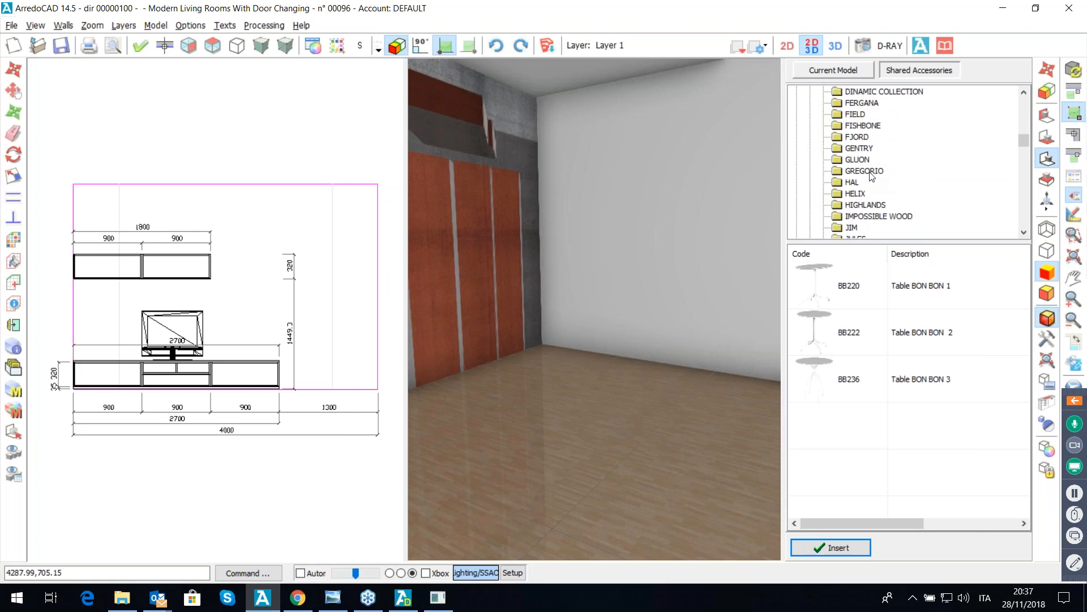
left_click(861, 150)
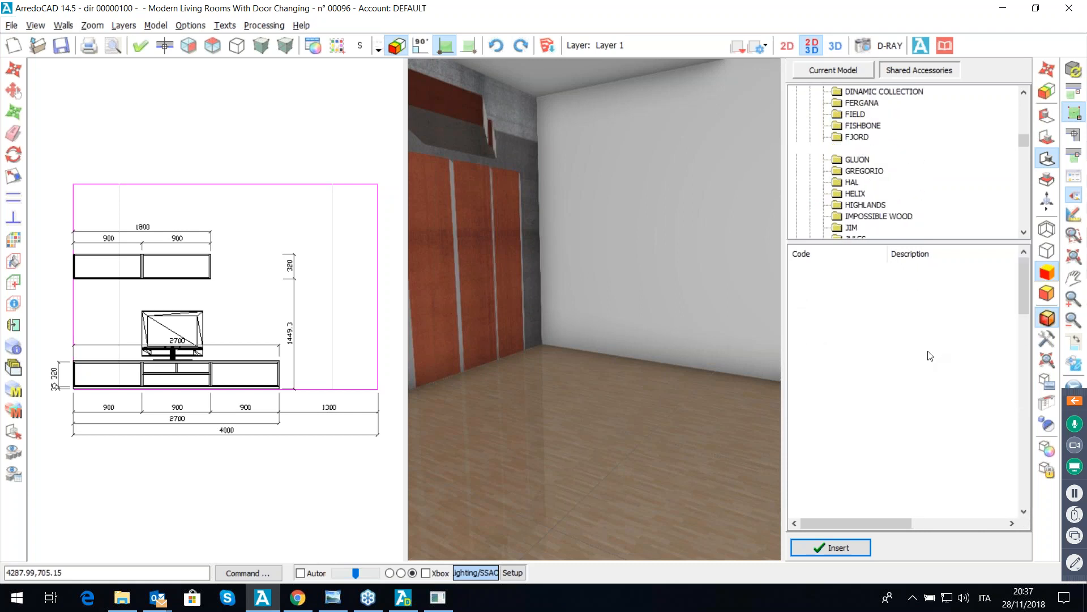
Step: In the floor plan, place Sofa Module A60 Rt in the living room corner between the window wall and the wall opposite the television
left_click(165, 45)
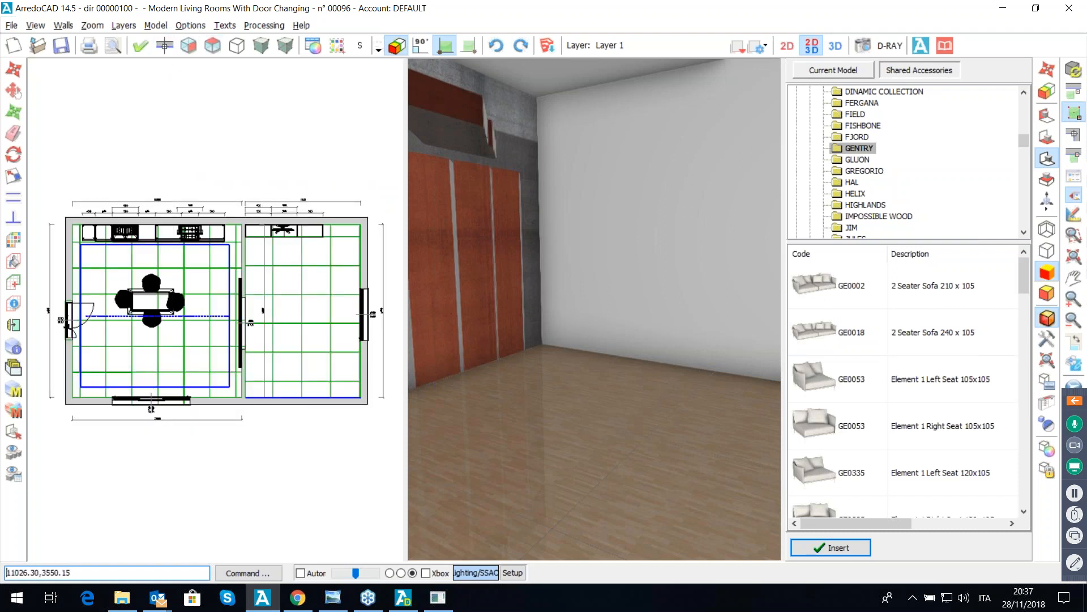
scroll(906, 396, "down", 5)
scroll(906, 399, "down", 6)
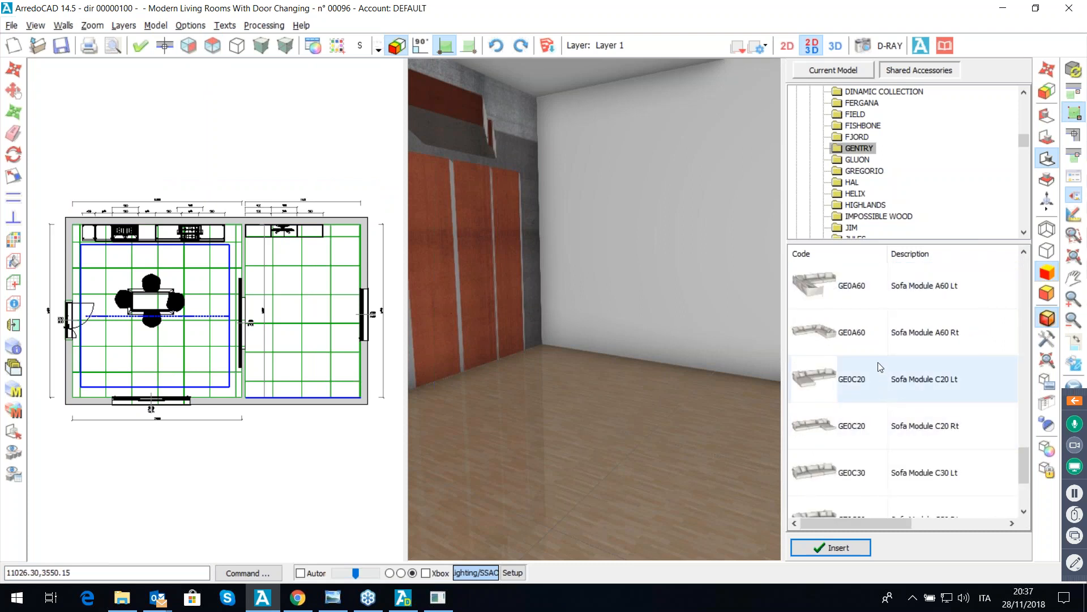
double_click(875, 338)
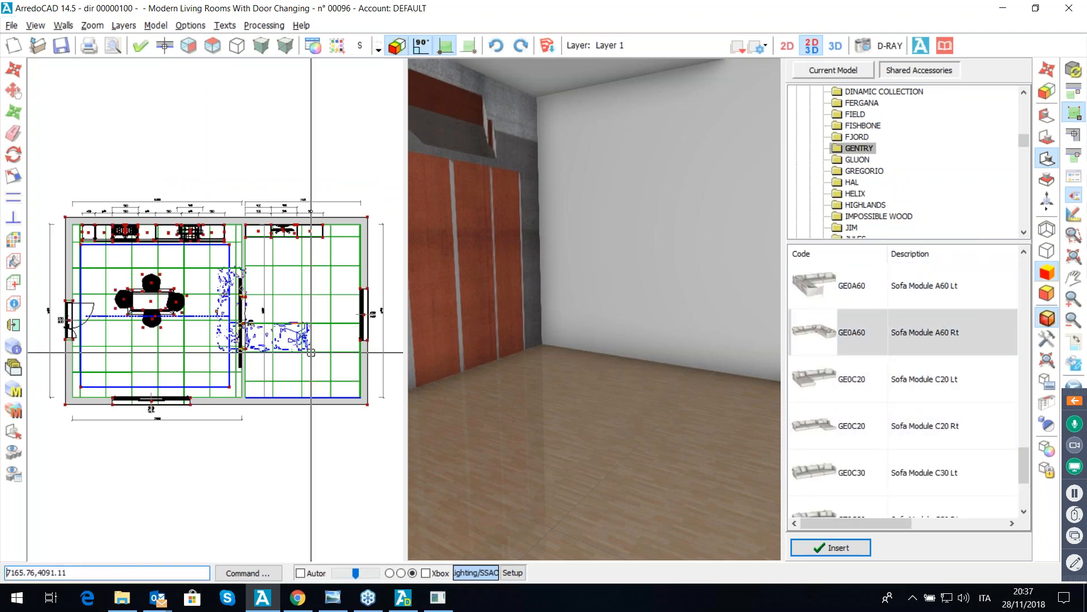
scroll(350, 376, "down", 2)
scroll(343, 373, "down", 5)
scroll(240, 301, "down", 3)
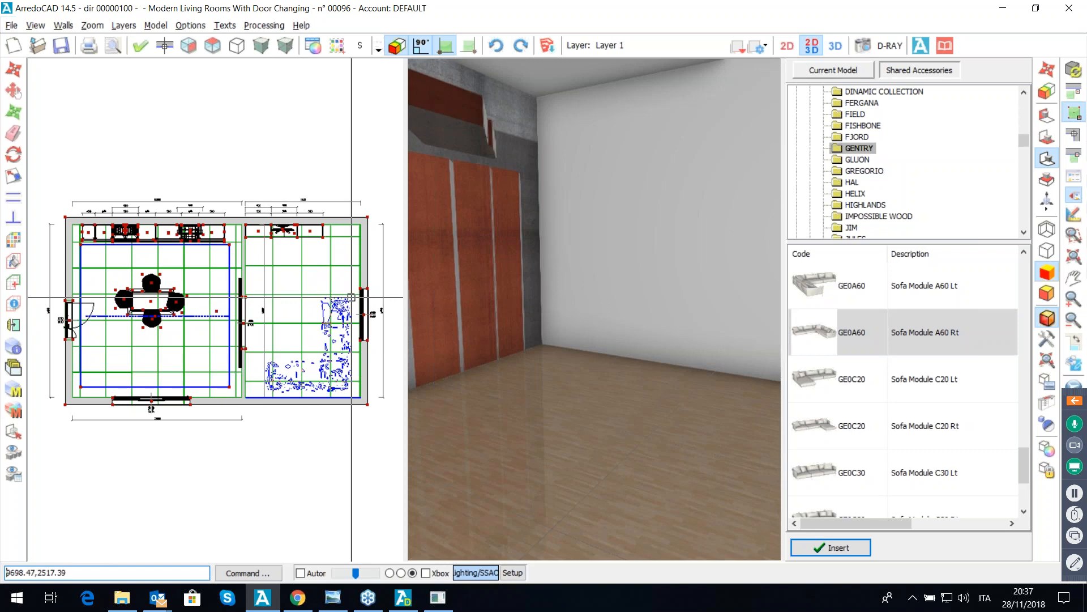
left_click(351, 296)
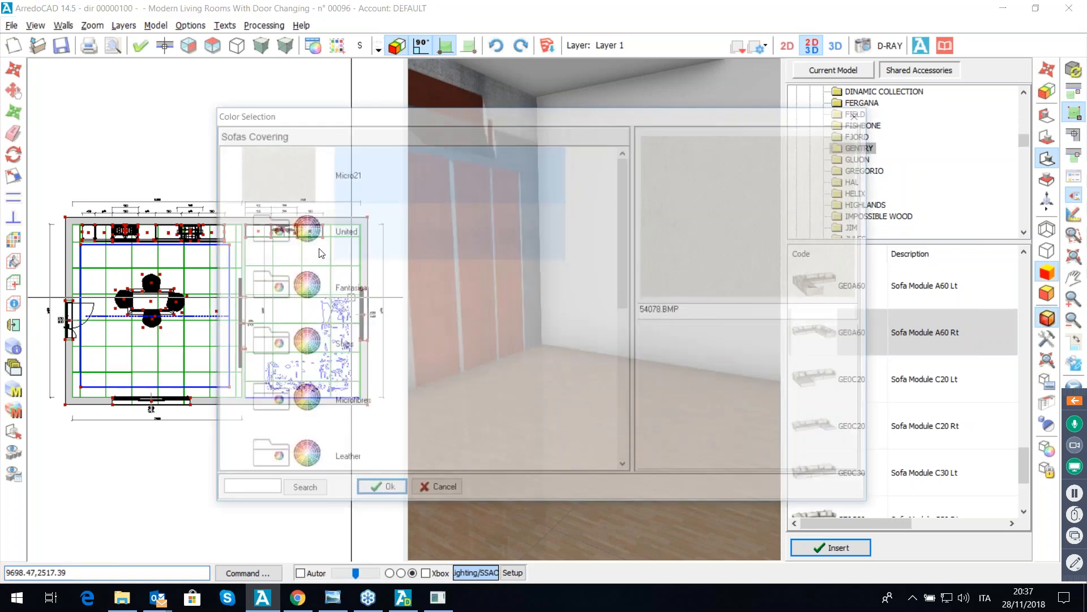
Step: Assign the Microfibres covering Micro16 and a Matt White structure to the corner sofa, and check it in 3D
left_click(398, 392)
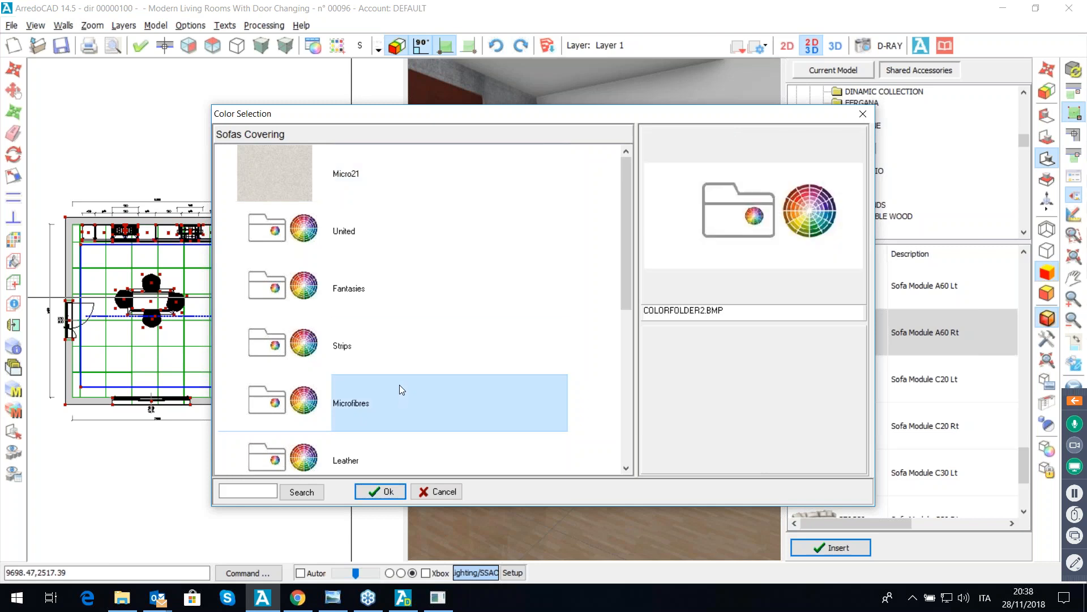
scroll(393, 328, "down", 1)
scroll(393, 317, "up", 1)
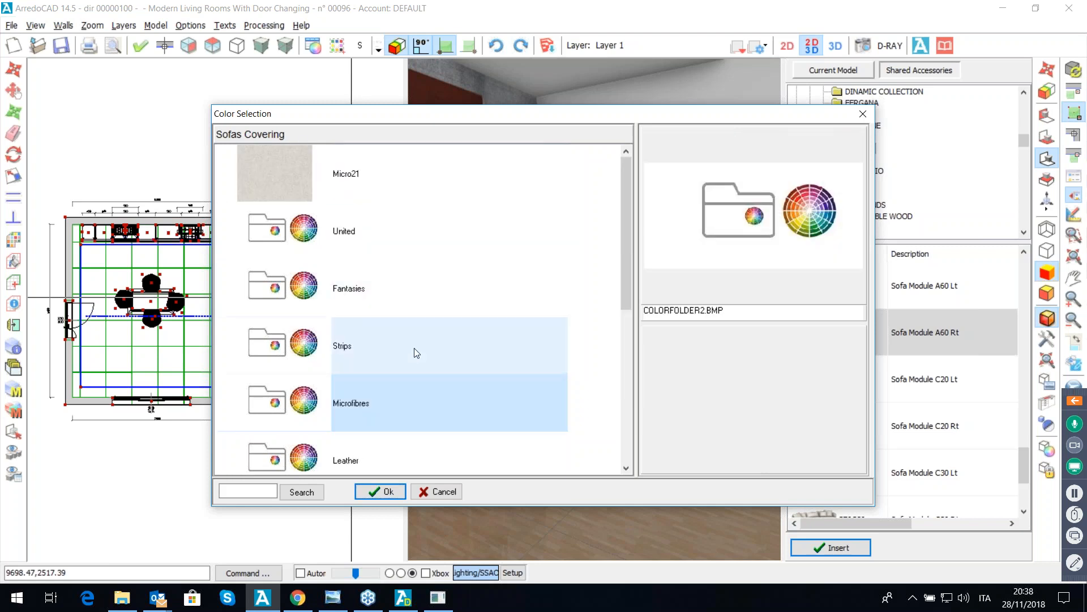
double_click(361, 379)
scroll(362, 351, "down", 4)
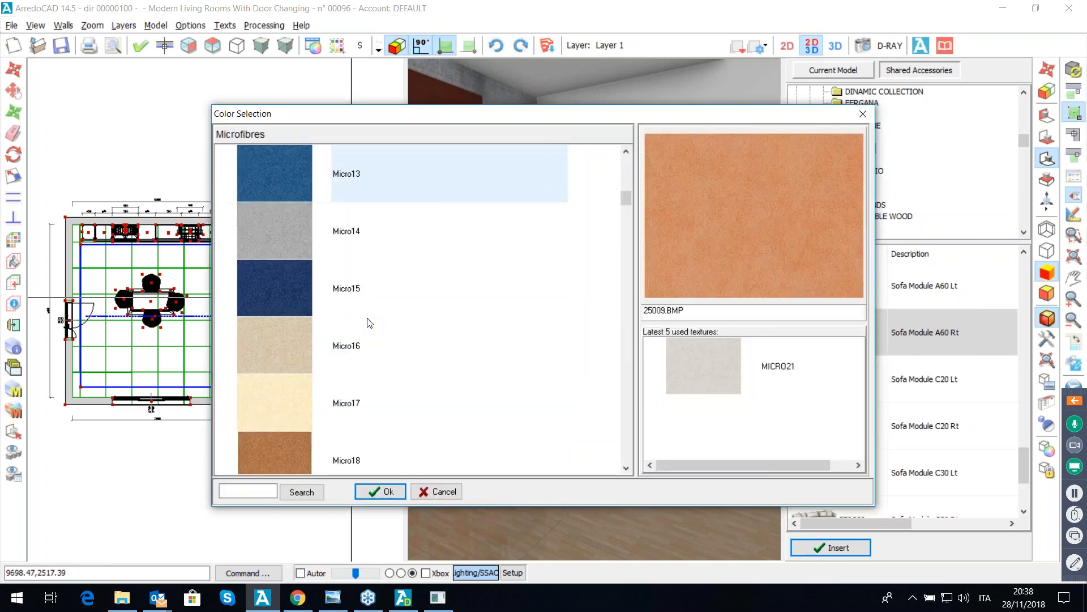
scroll(370, 317, "down", 3)
left_click(309, 180)
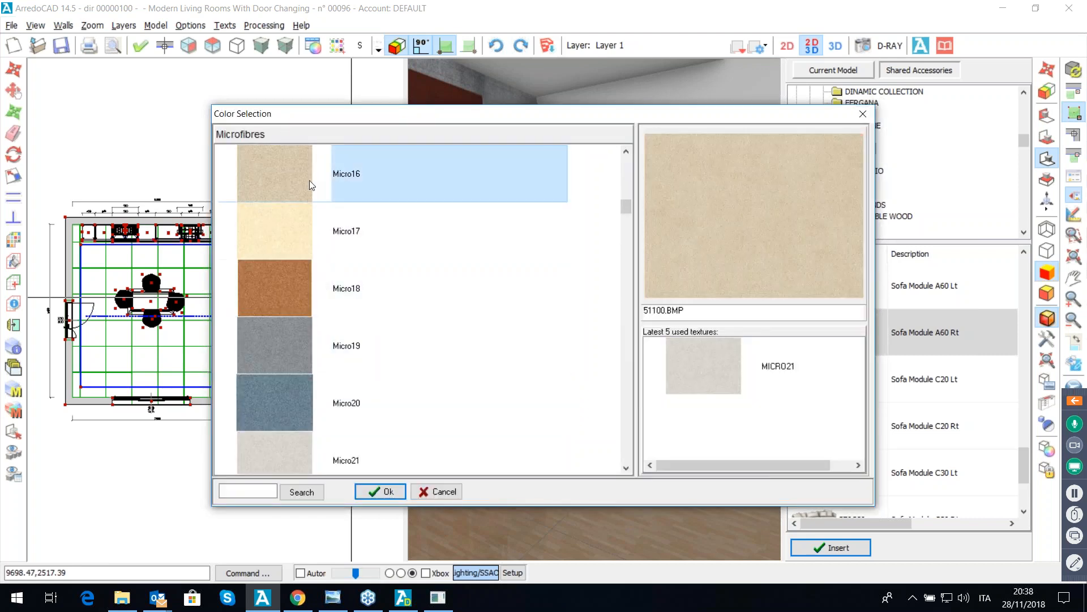
double_click(309, 181)
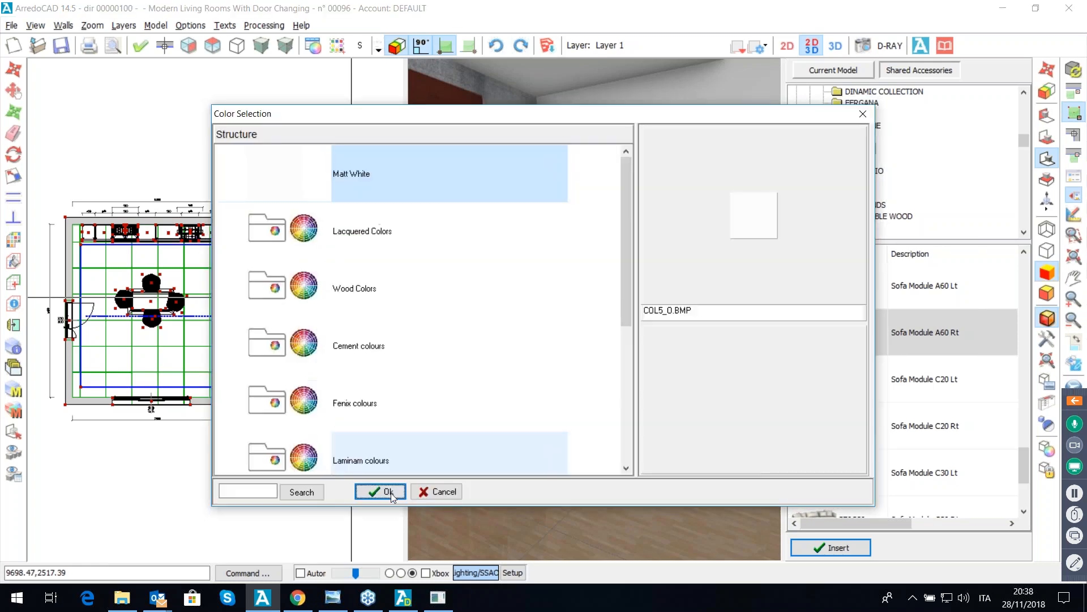
left_click(389, 491)
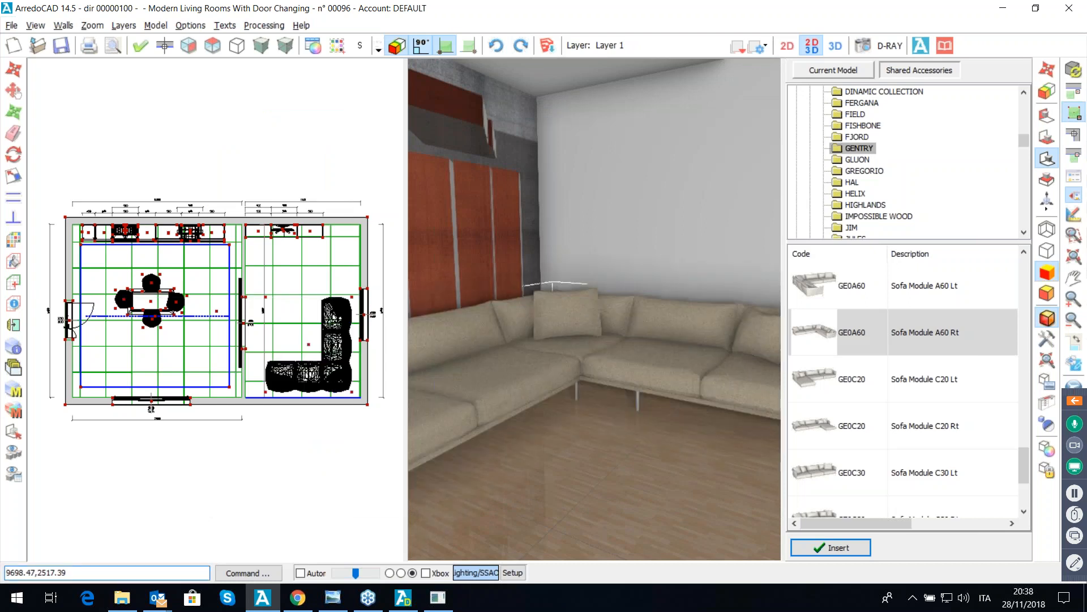
key("Escape")
middle_click_drag(593, 310, 596, 309)
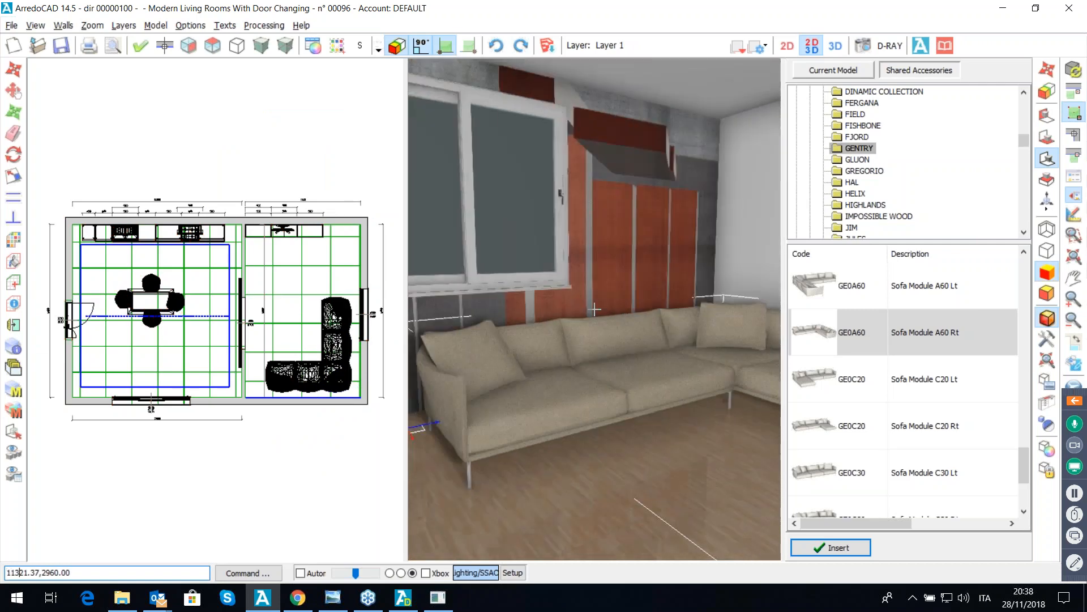
Step: In the kitchen plan, outline an L-shaped manually drawn element from the back wall's partition end with 1000, 4880 and 1000 mm segments, closing at the outer corner
left_click(165, 46)
left_click(204, 224)
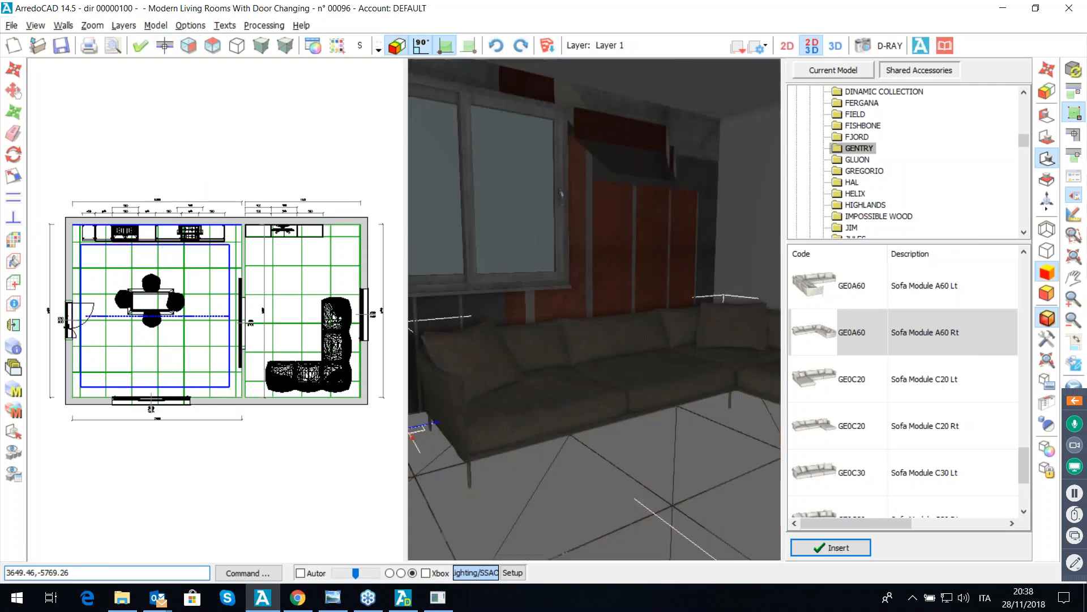
left_click(191, 26)
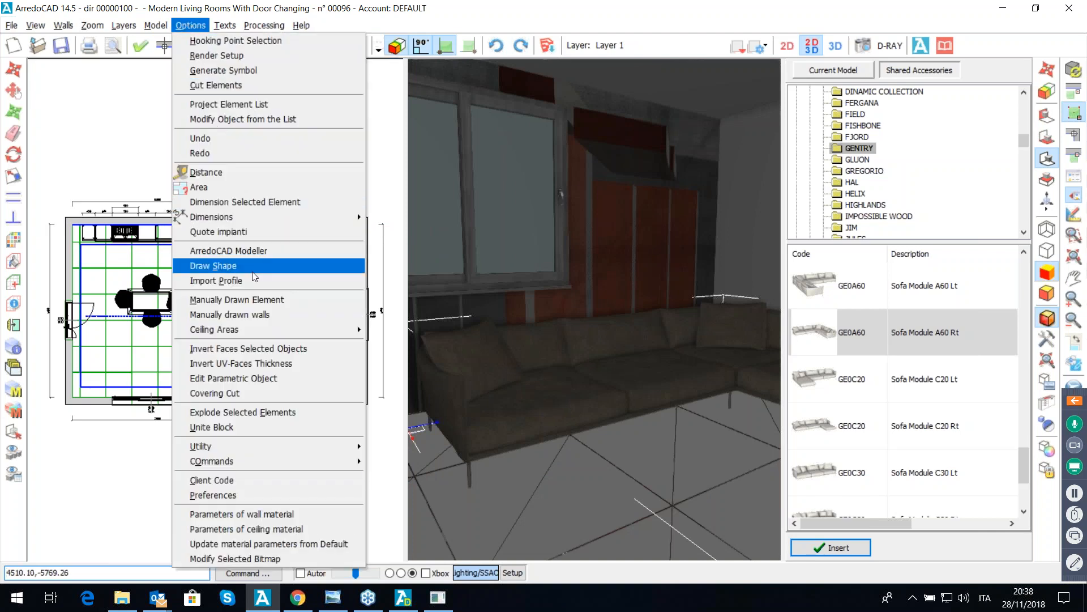
left_click(259, 300)
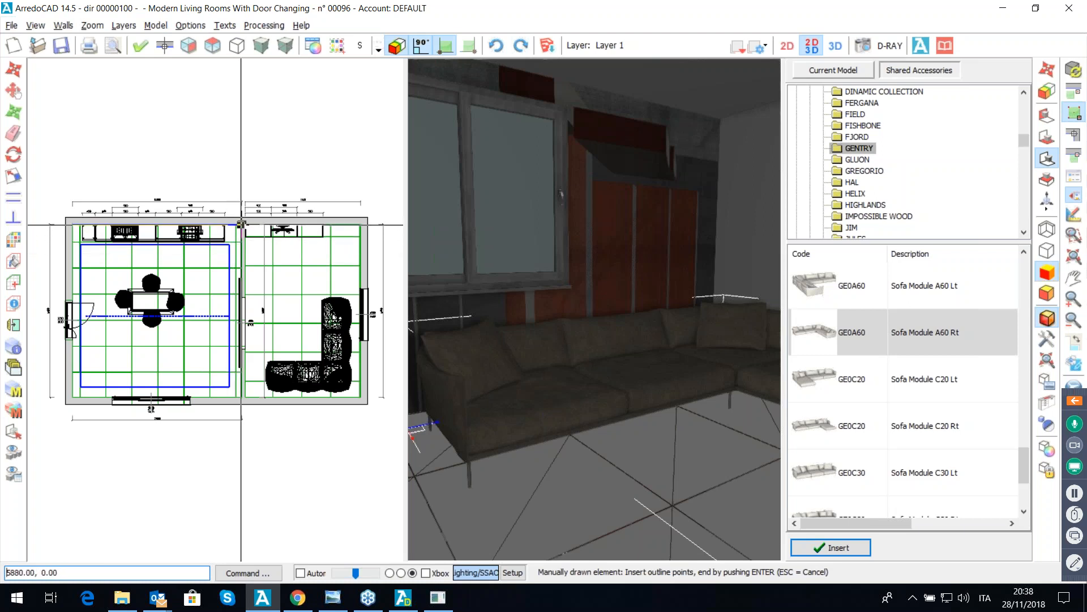
left_click(242, 223)
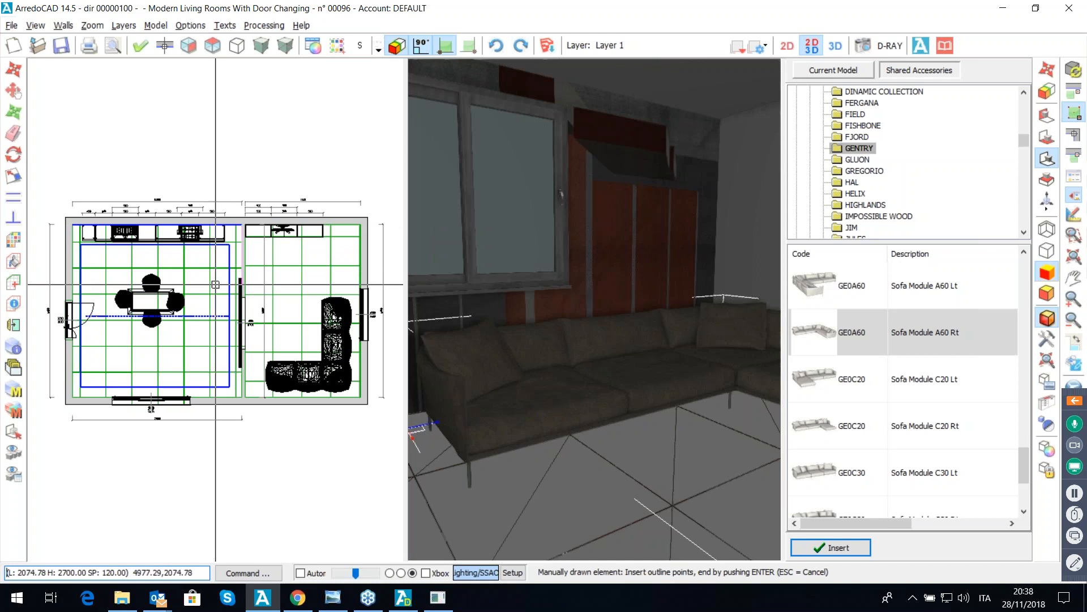
type("1")
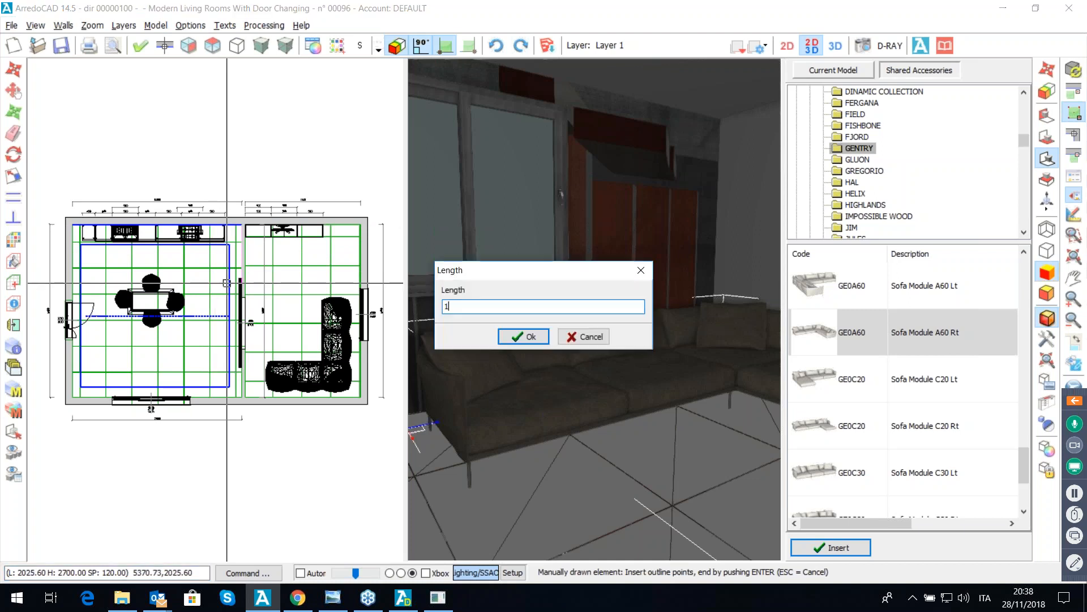
type("000")
key("Return")
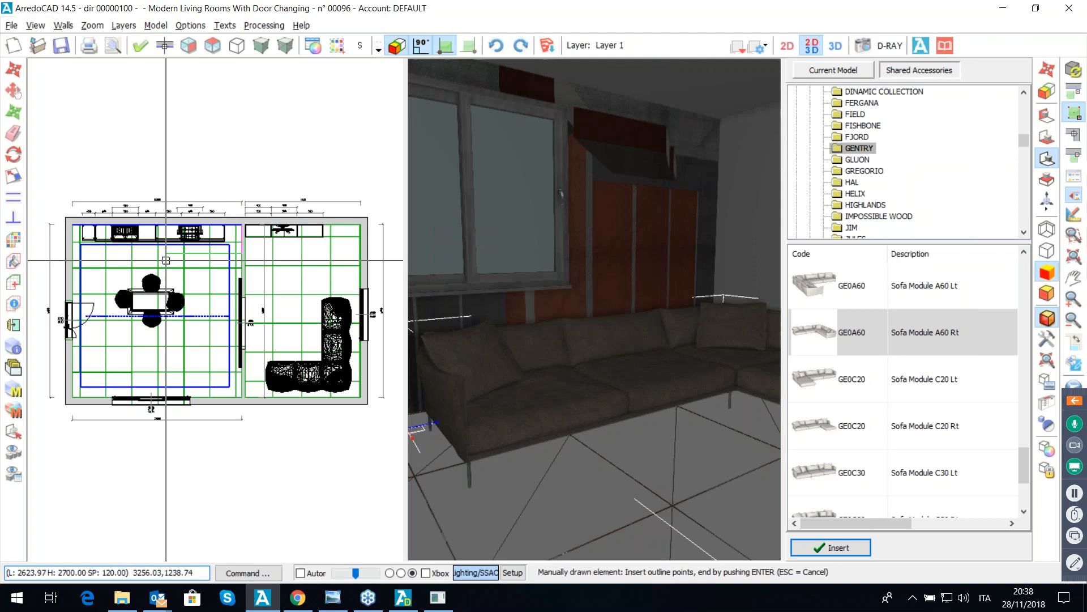
type("4880")
key("Return")
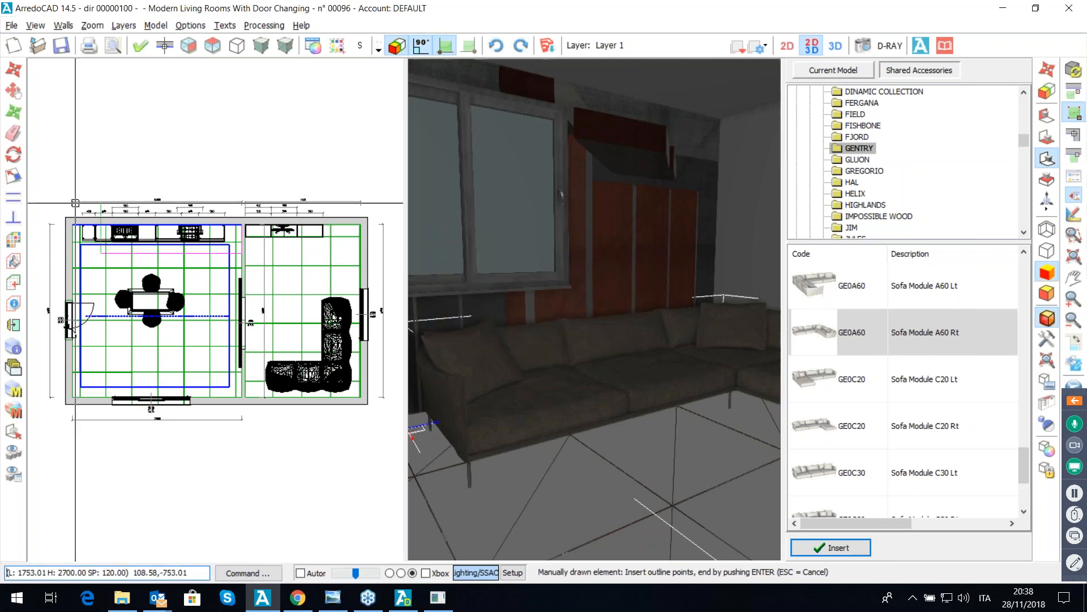
type("1000")
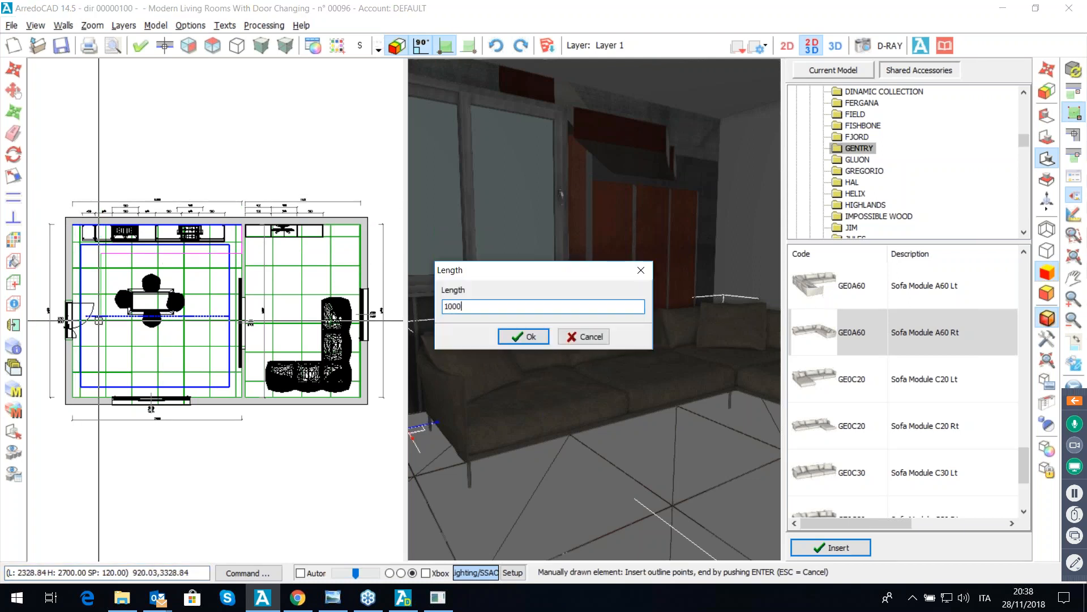
key("Return")
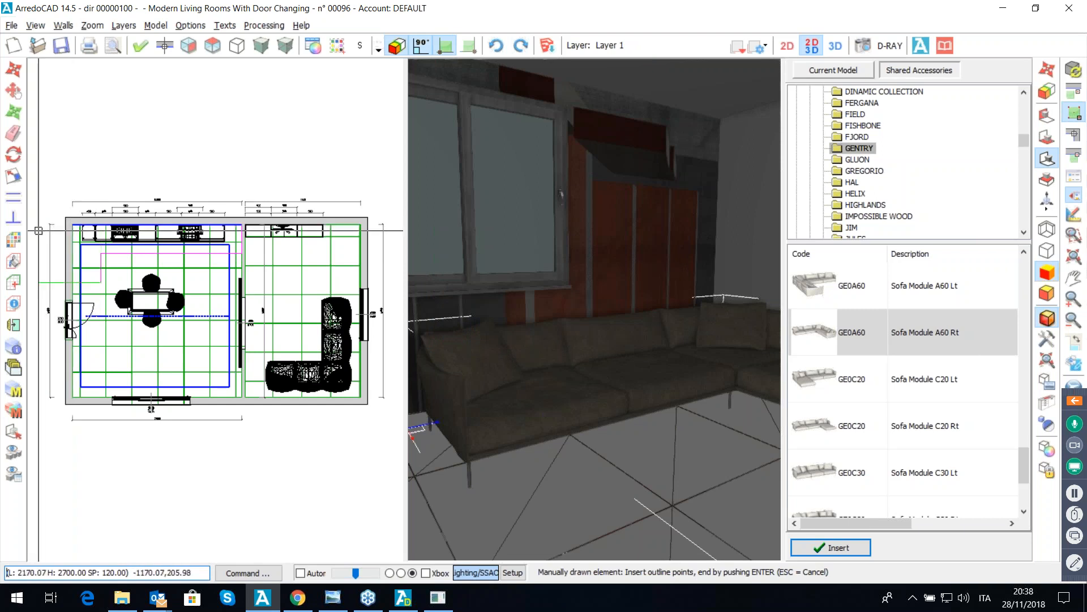
type("120.00")
key("Return")
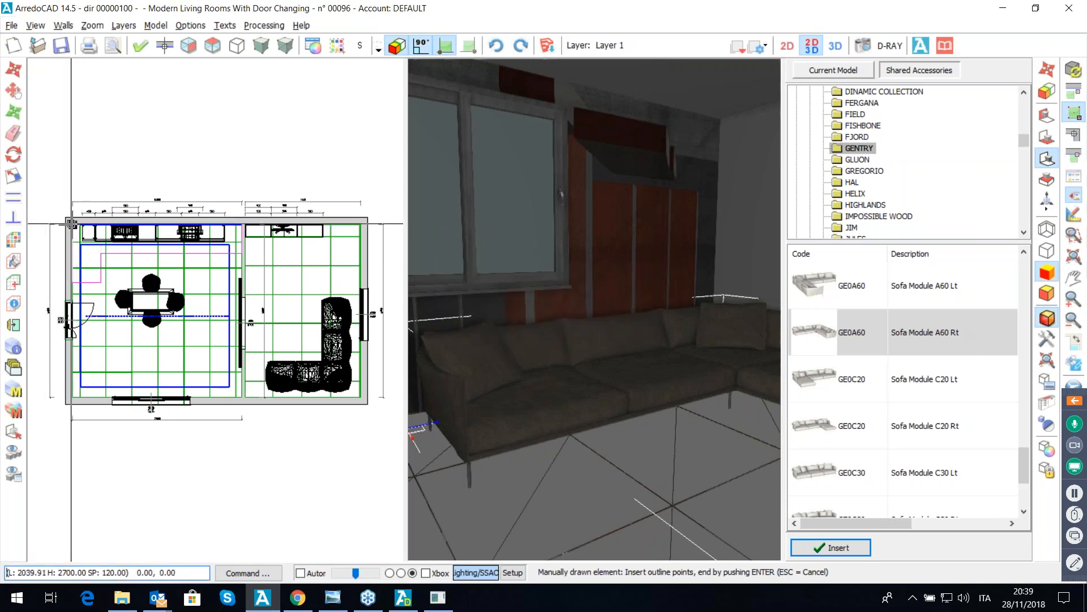
key("Return")
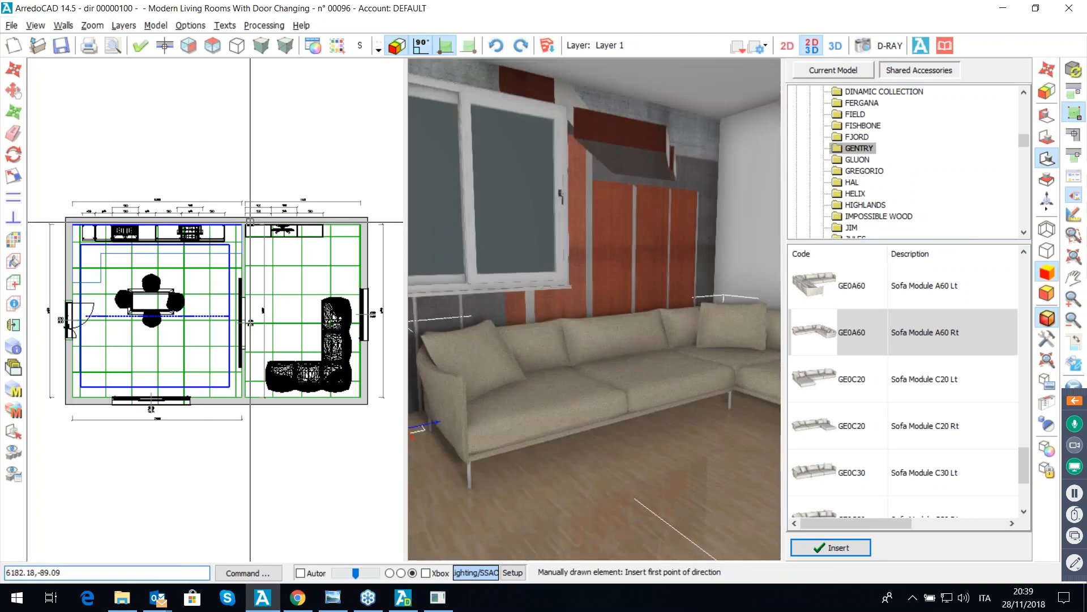
Step: Set the L-shaped element's direction along its long front edge and its thickness to 160 mm
left_click(104, 250)
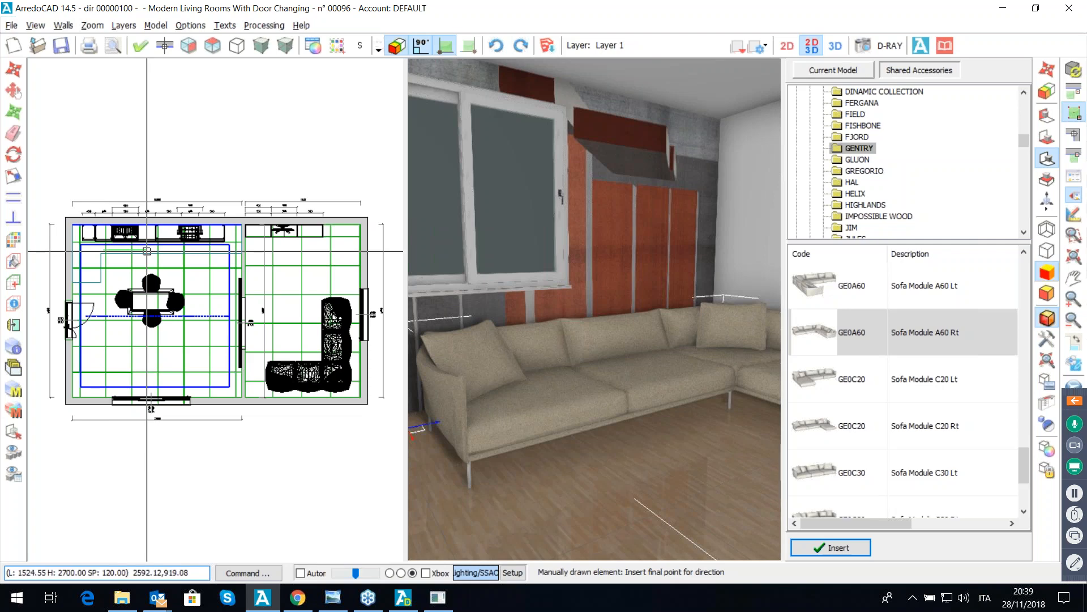
left_click(146, 251)
type("160")
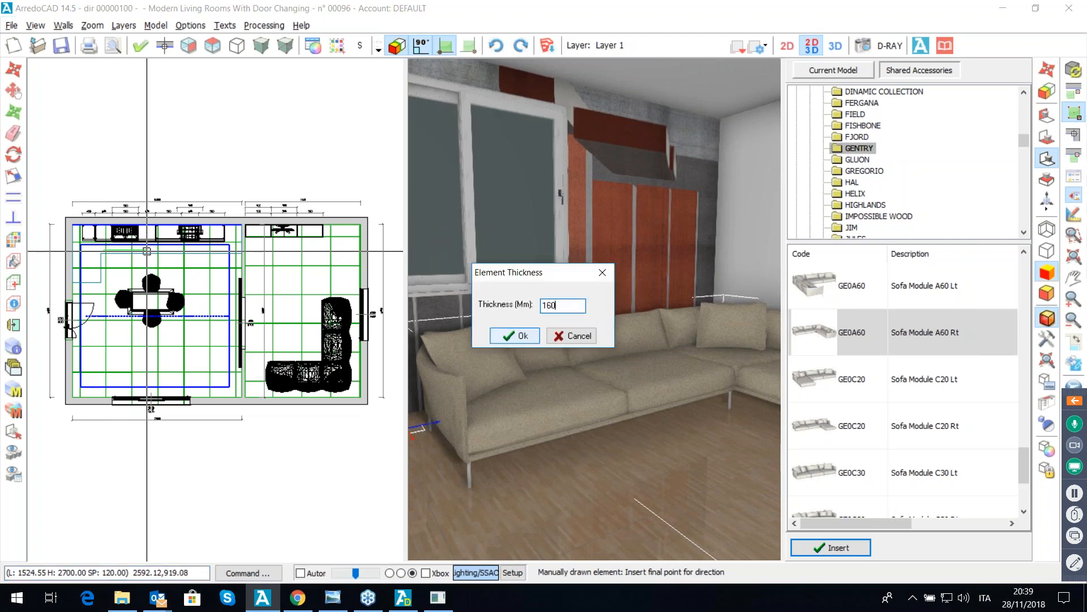
key("Return")
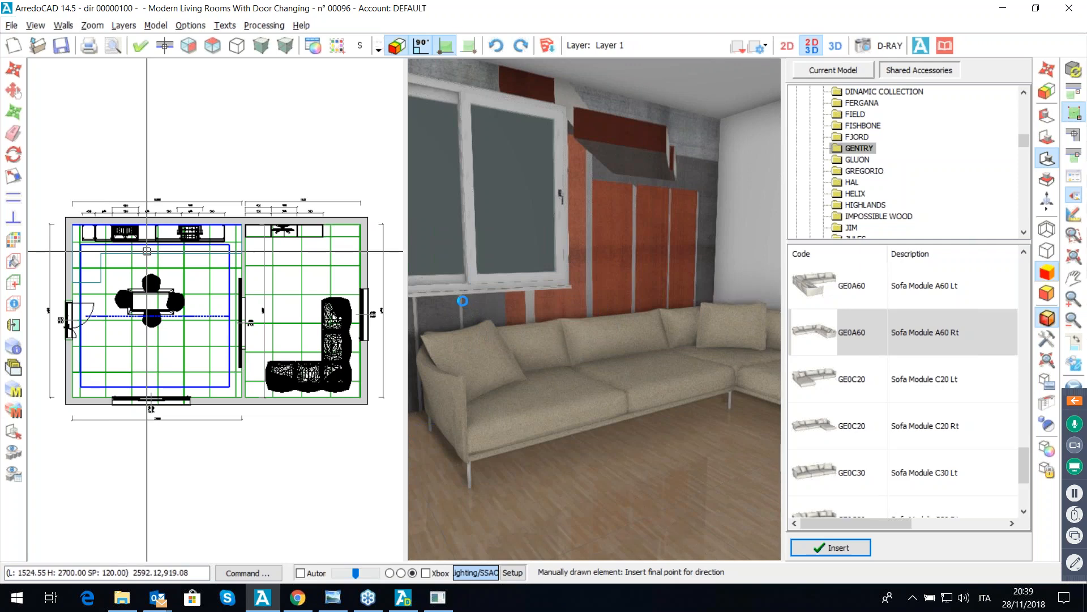
left_click(387, 511)
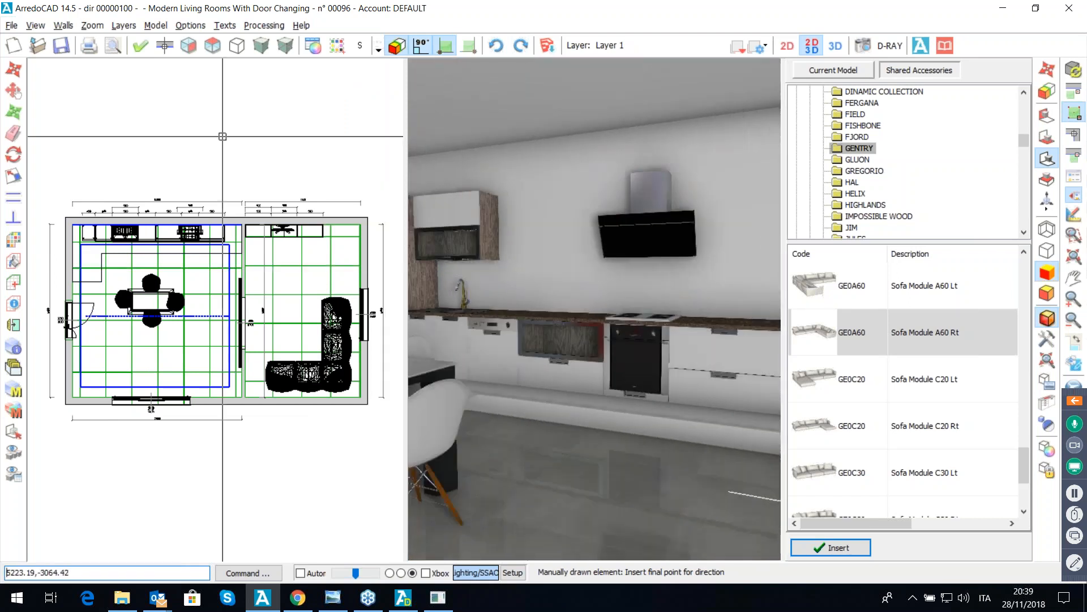
Step: In the kitchen wall elevation, move the L-shaped element from the floor up to the wall's upper corner at 2700 mm height
left_click(188, 45)
right_click(209, 230)
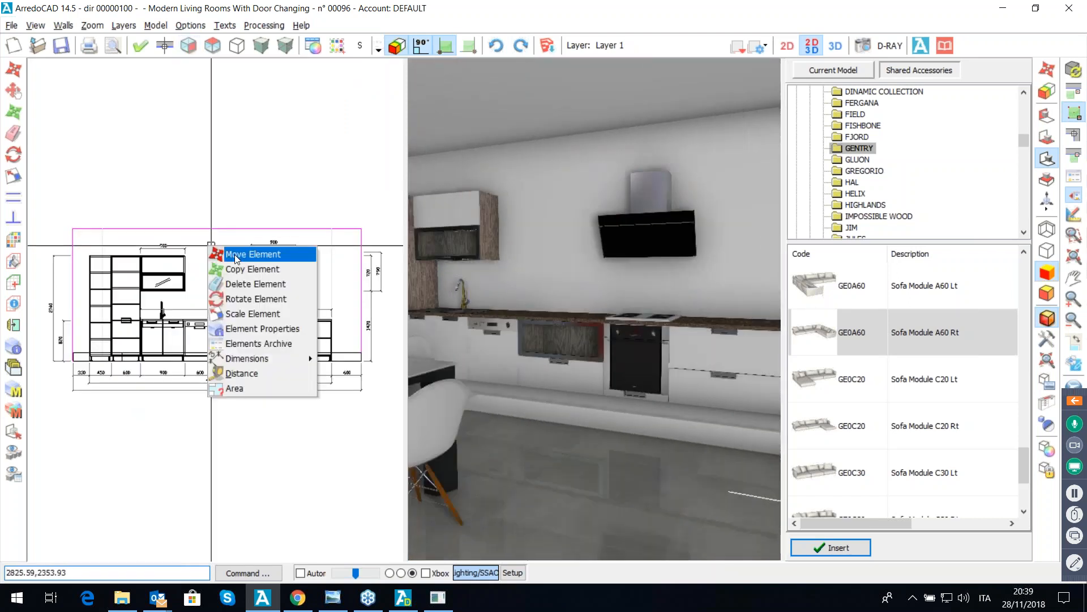
left_click(211, 244)
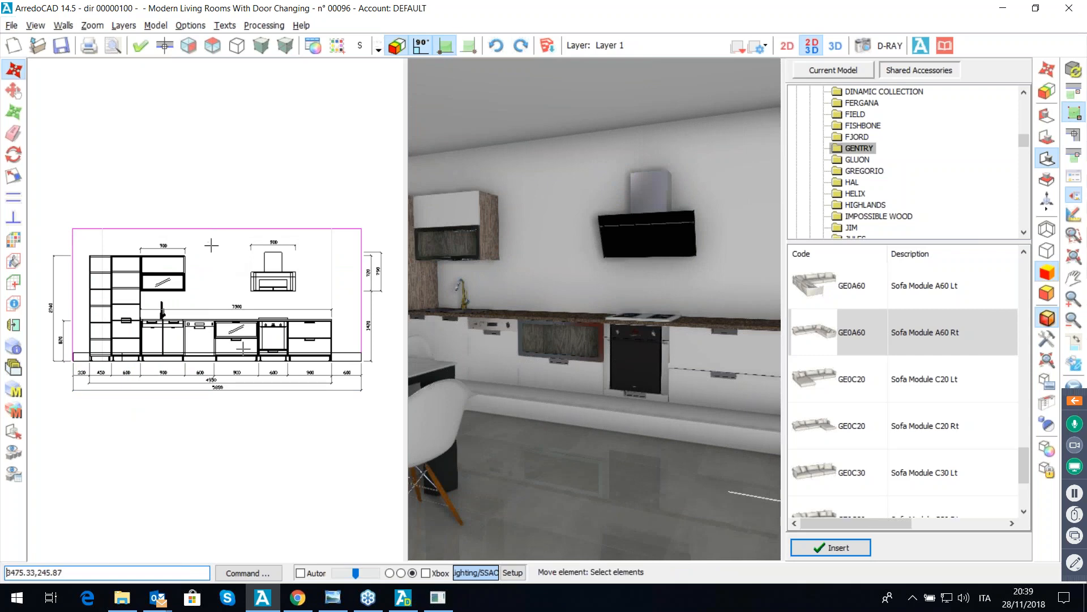
left_click(342, 354)
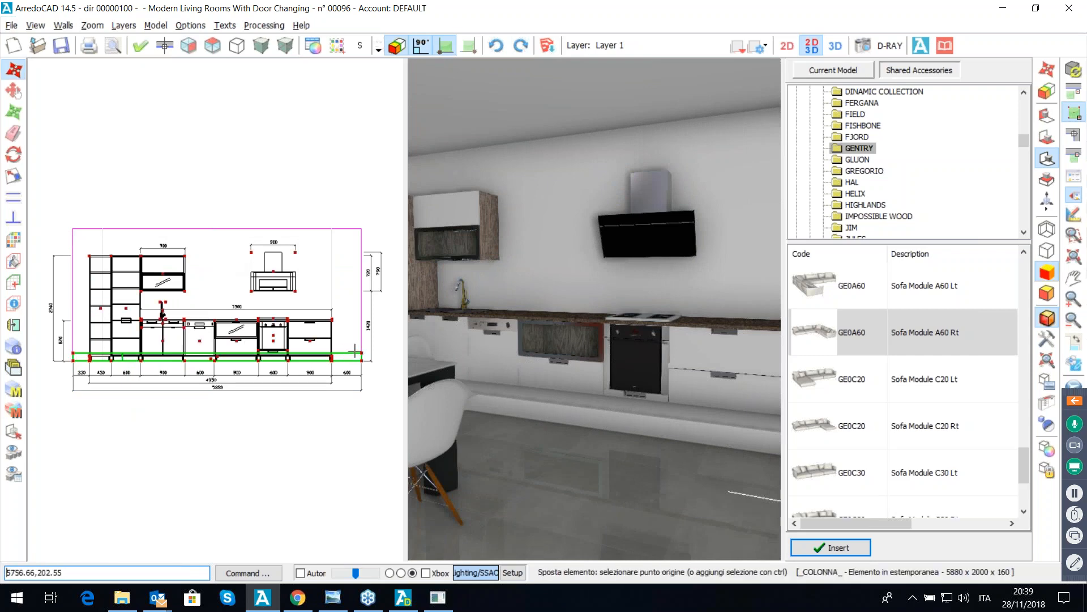
left_click(361, 357)
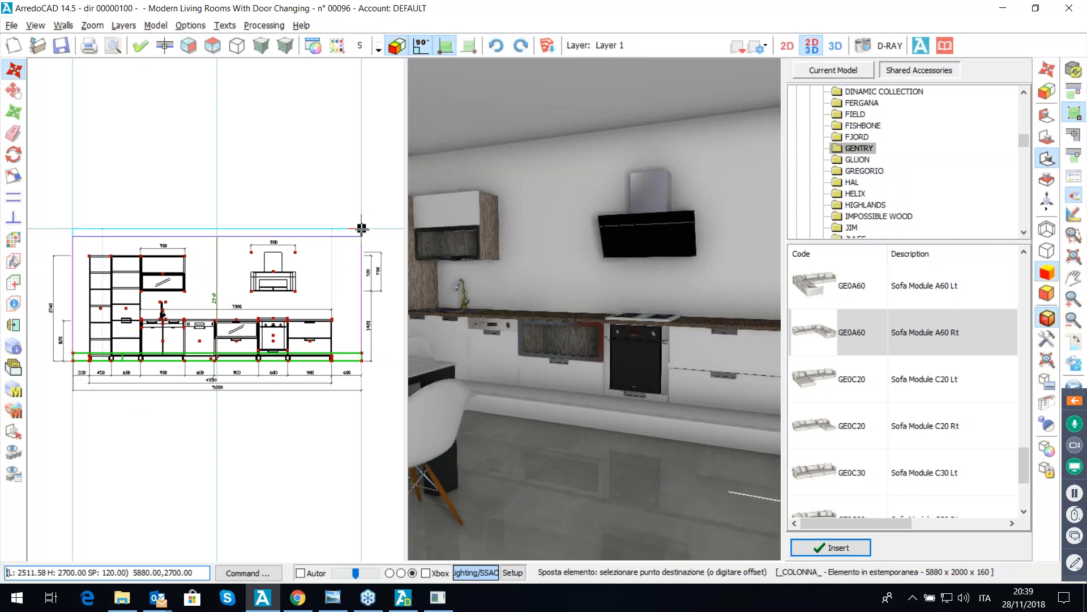
left_click(361, 228)
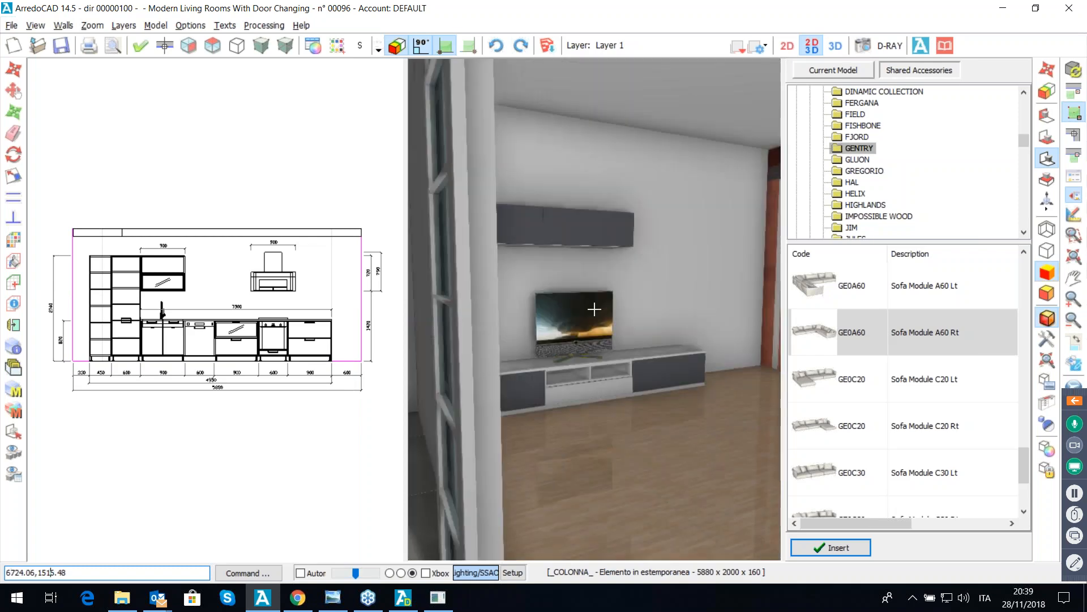
Step: View the television wall's elevation, start Draw Shape and set the drawing extents to 4000 by 2000
left_click(165, 45)
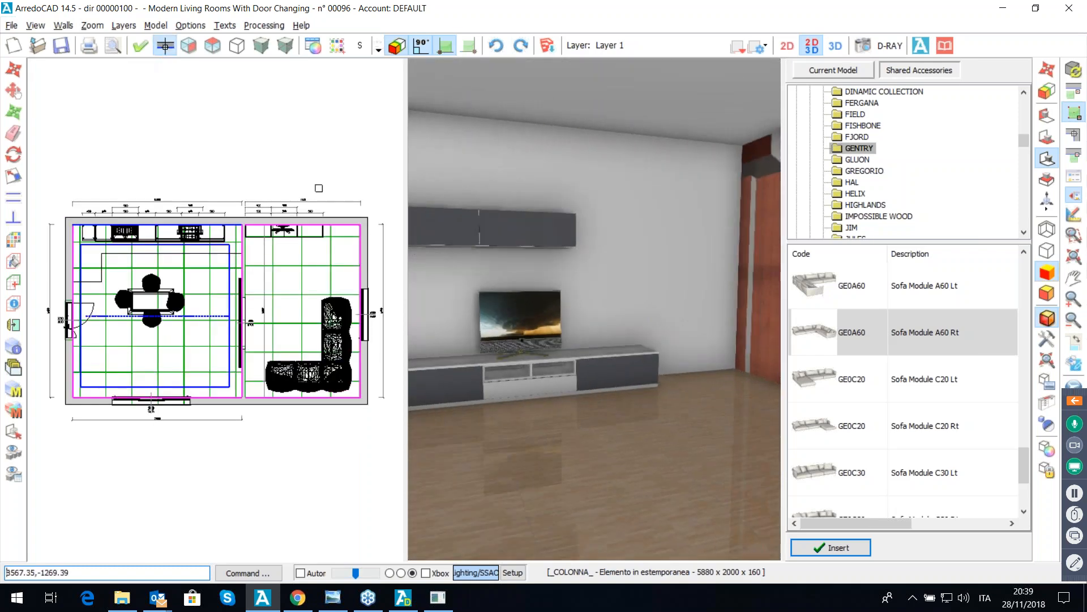
left_click(332, 225)
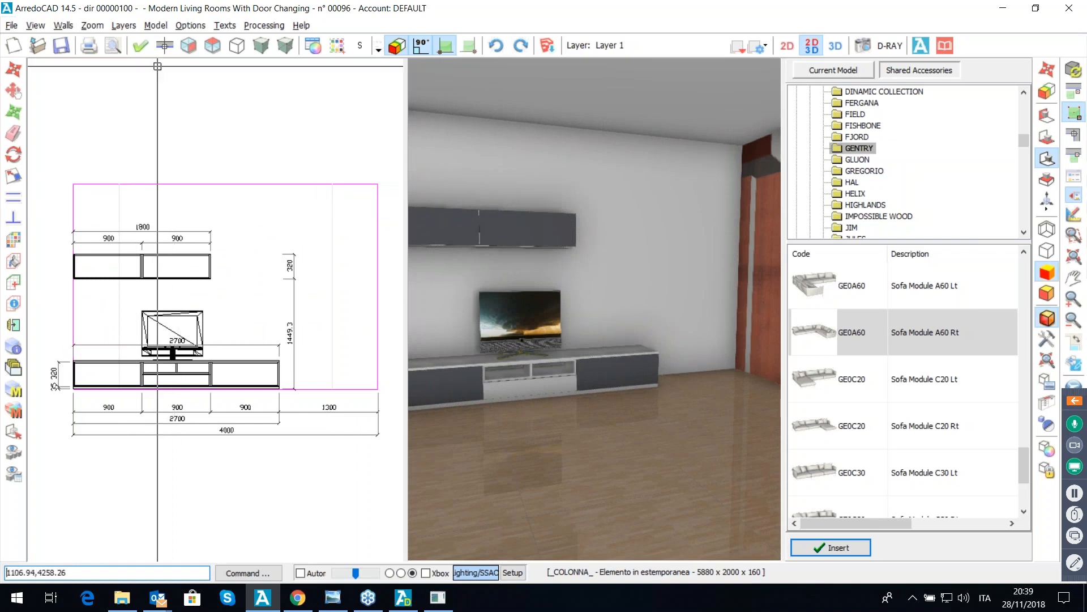
left_click(191, 25)
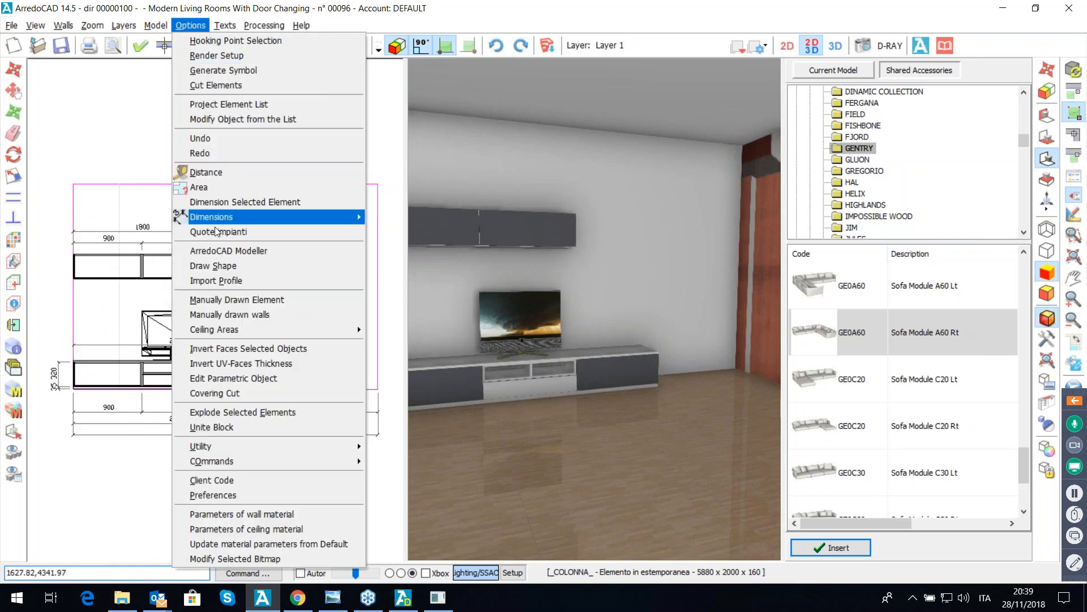
left_click(214, 266)
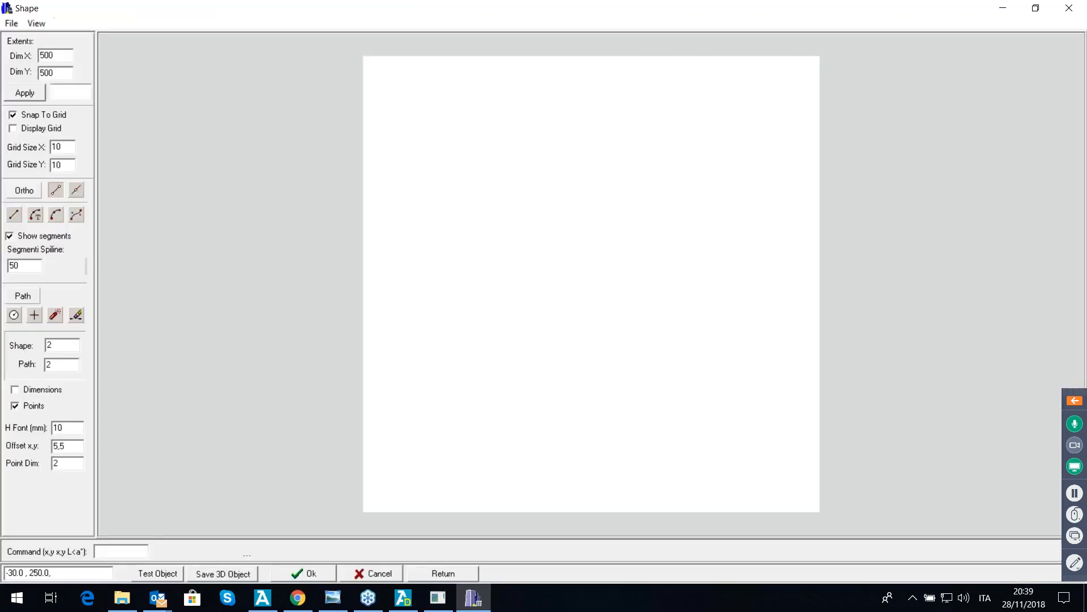
double_click(43, 60)
type("400")
type("2")
left_click(25, 92)
Step: Display the drawing grid and set its spacing to 100 in both X and Y
left_click(13, 128)
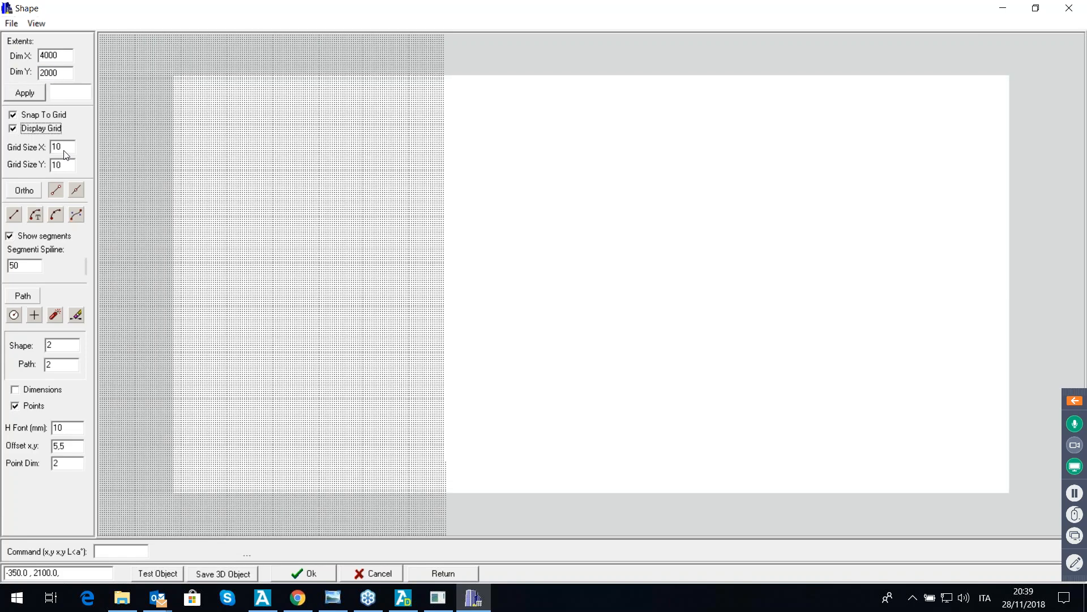
left_click(64, 148)
type("0")
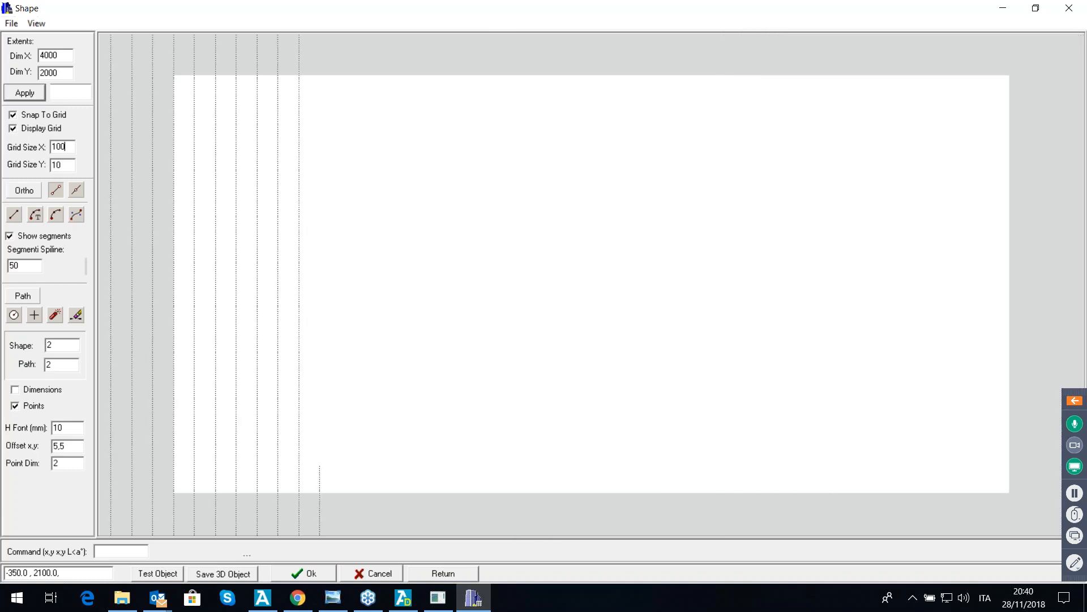
key("Tab")
type("100")
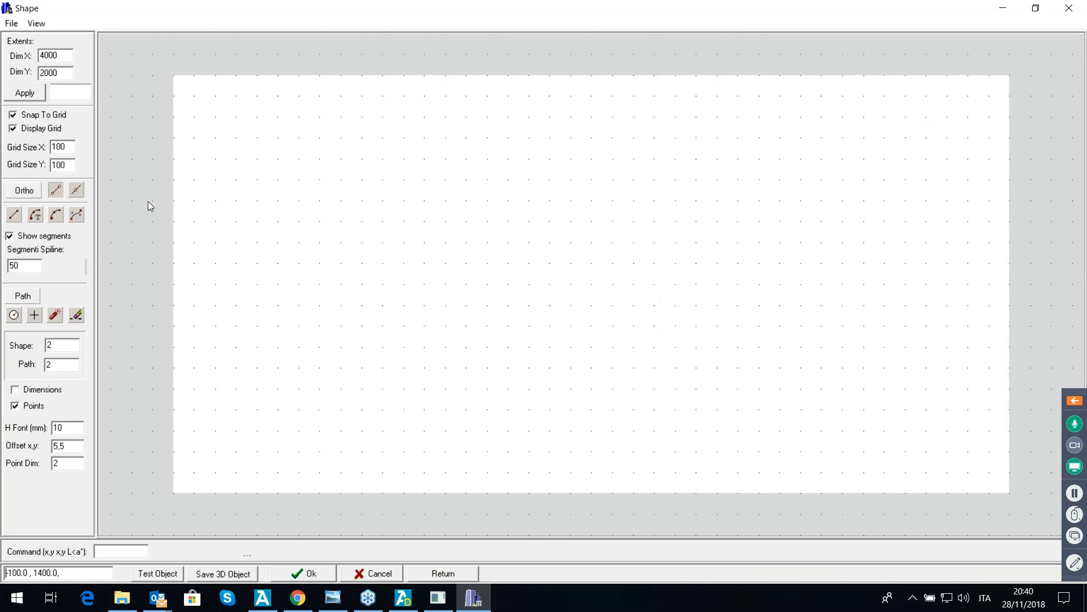
Step: Draw an open polyline through 0,900, 0,2000, 4000,2000 and 4000,100 along the extents, and confirm it
left_click(15, 220)
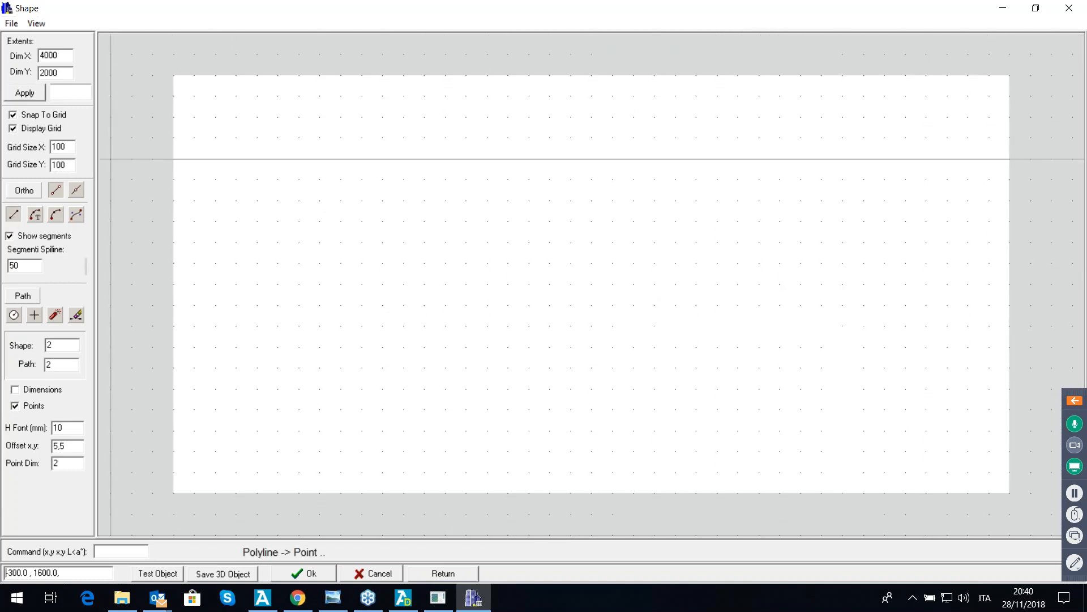
left_click(173, 306)
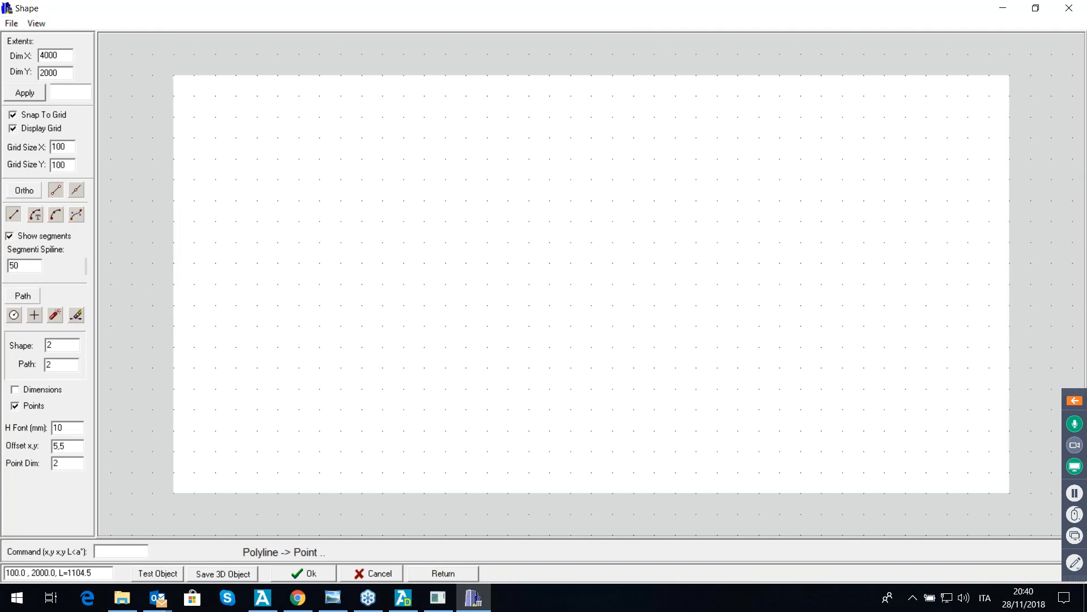
left_click(173, 75)
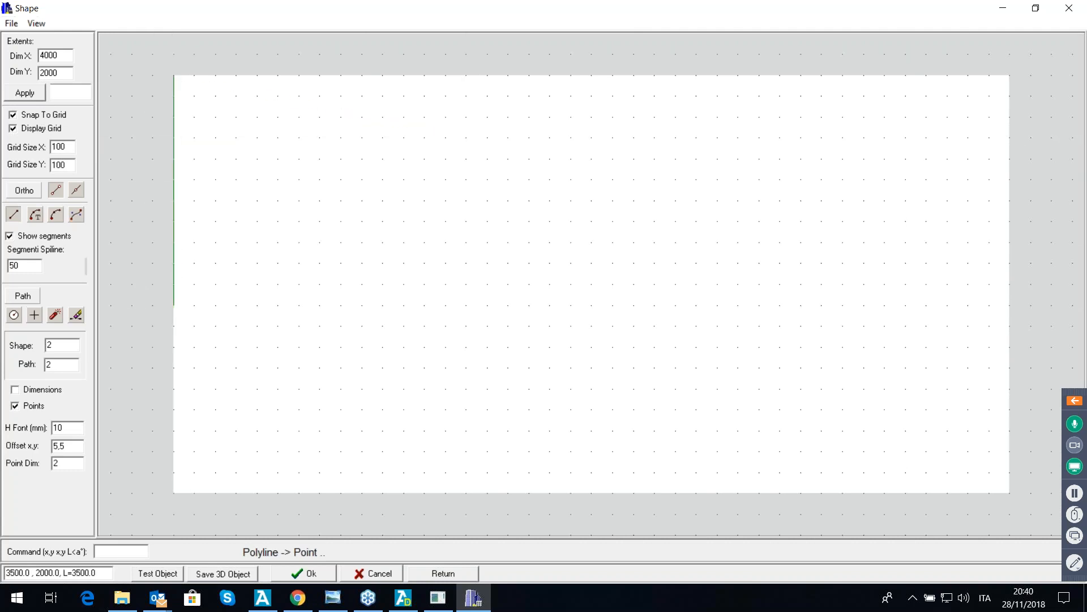
left_click(1009, 76)
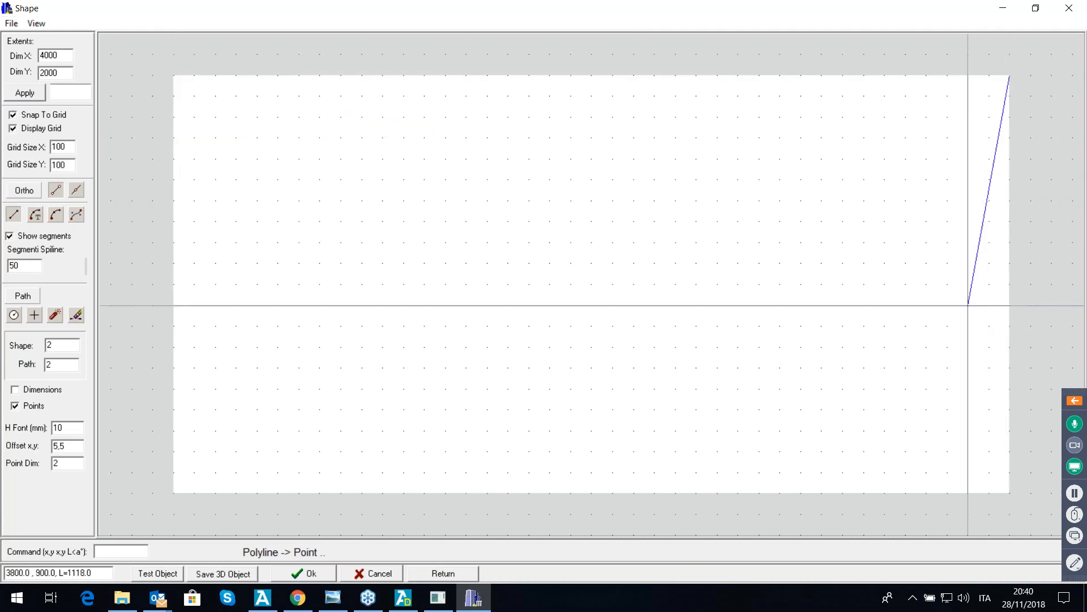
left_click(1009, 472)
right_click(612, 346)
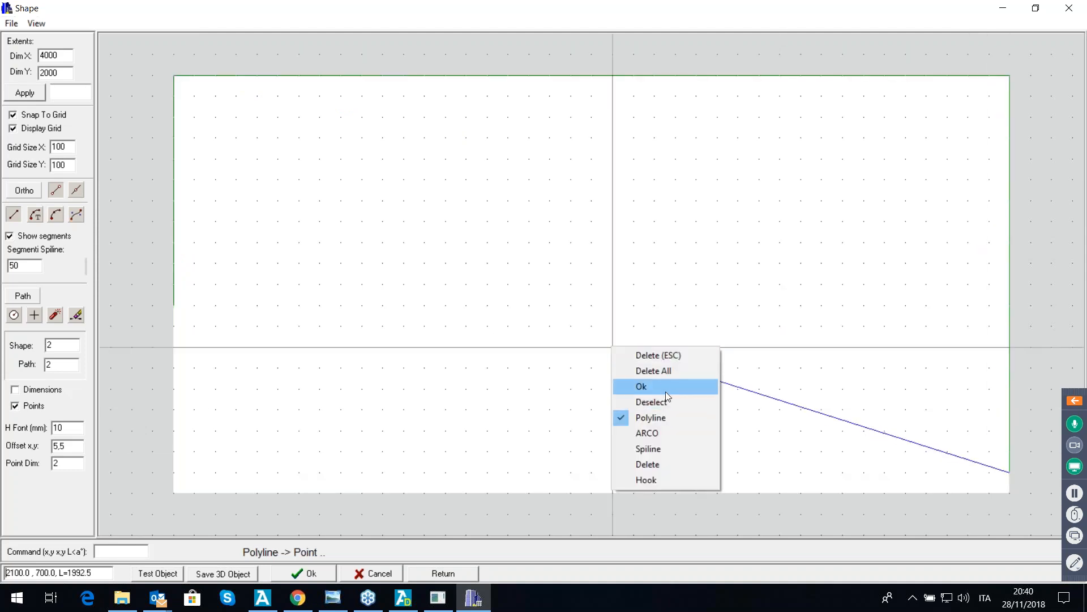
left_click(658, 385)
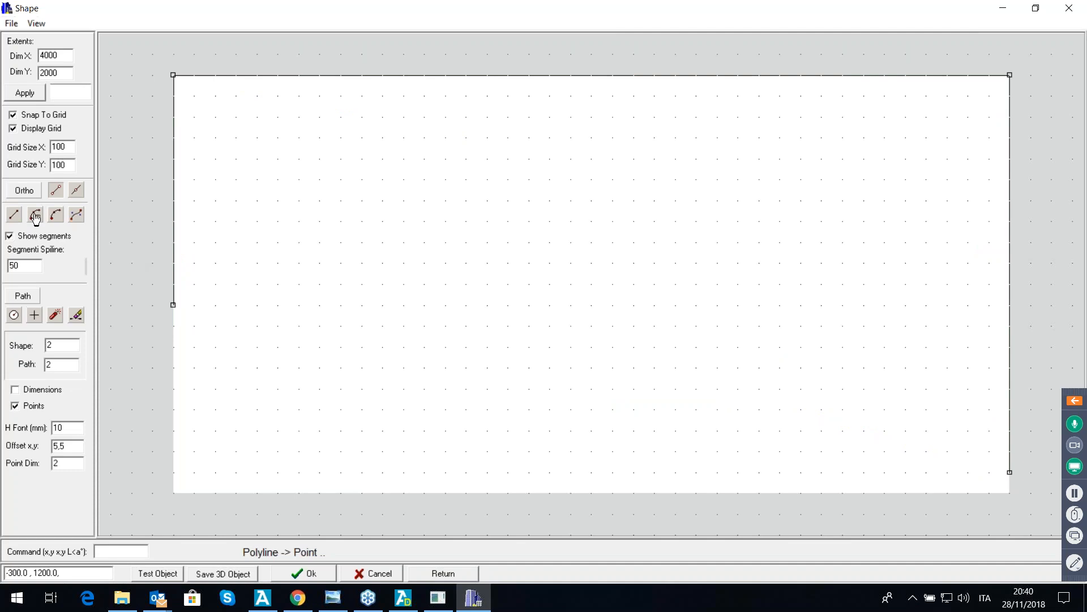
Step: Close the open lower side with 3-point arcs, curving the wavy edge from 4000,100 through 1400,700 to 0,900
left_click(55, 214)
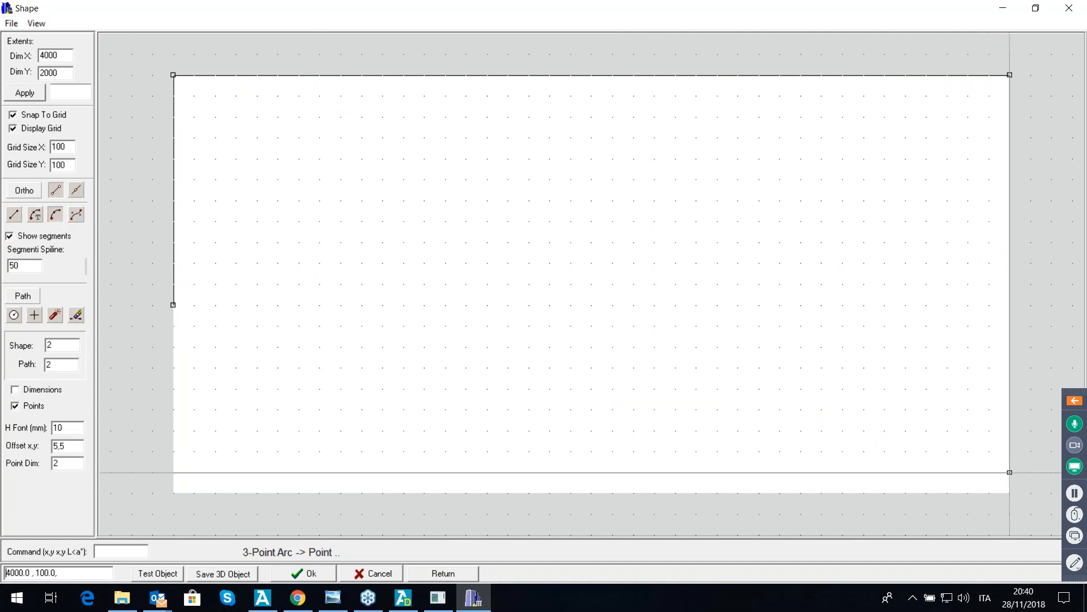
left_click(780, 471)
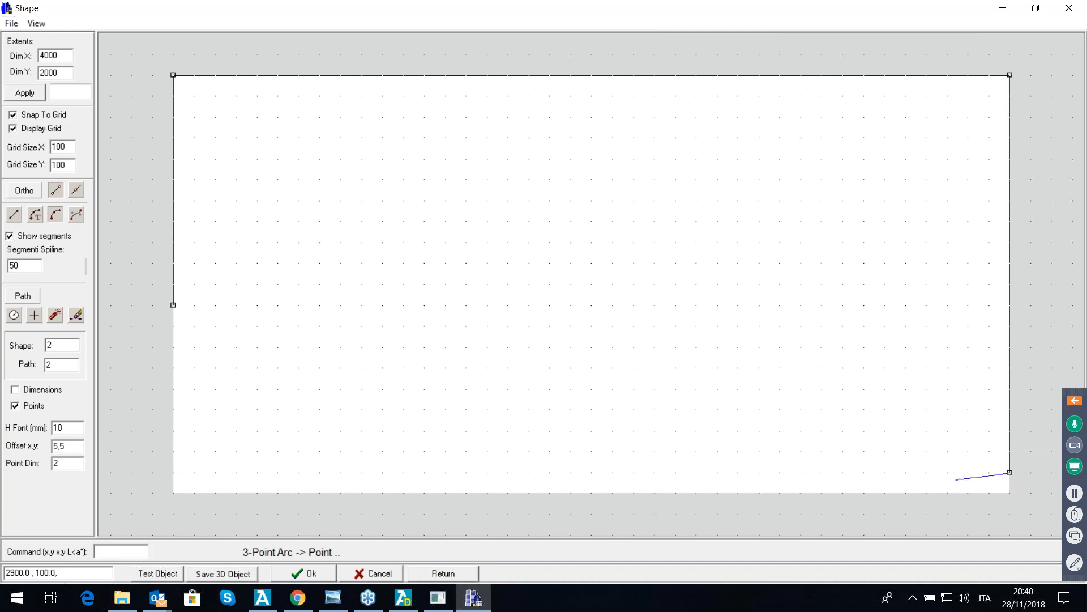
left_click(466, 346)
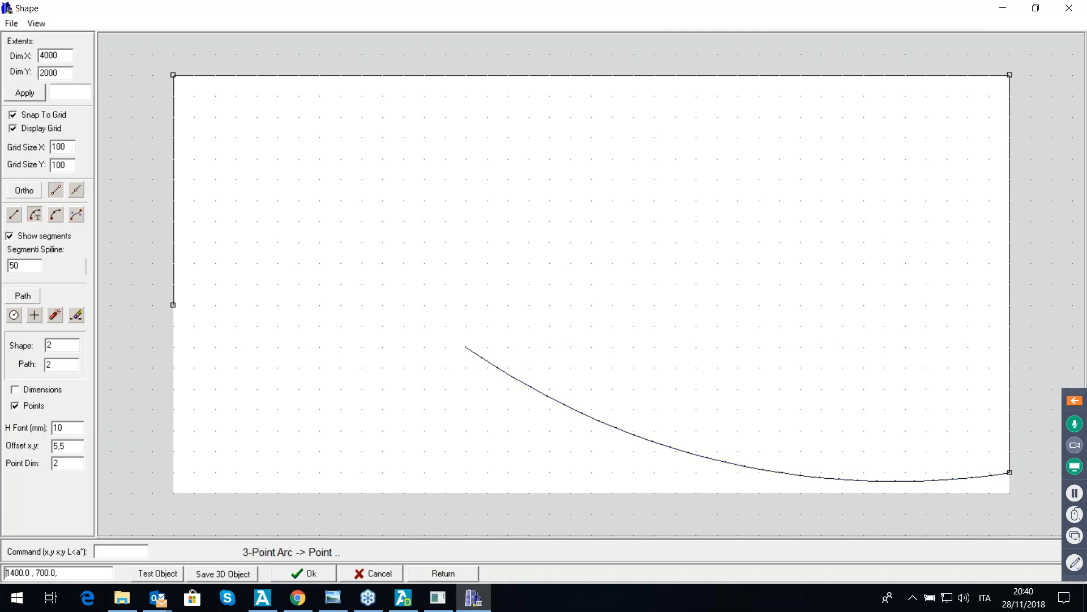
left_click(173, 304)
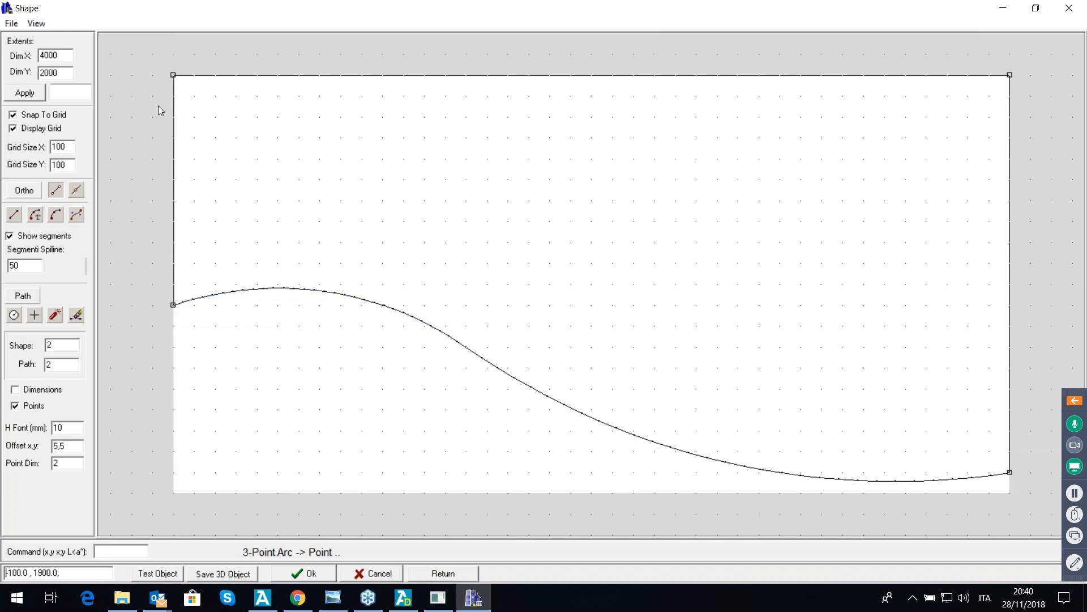
Step: Save the shape to the desktop as ROUNDSHAPE and return to the ArredoCAD project
left_click(14, 27)
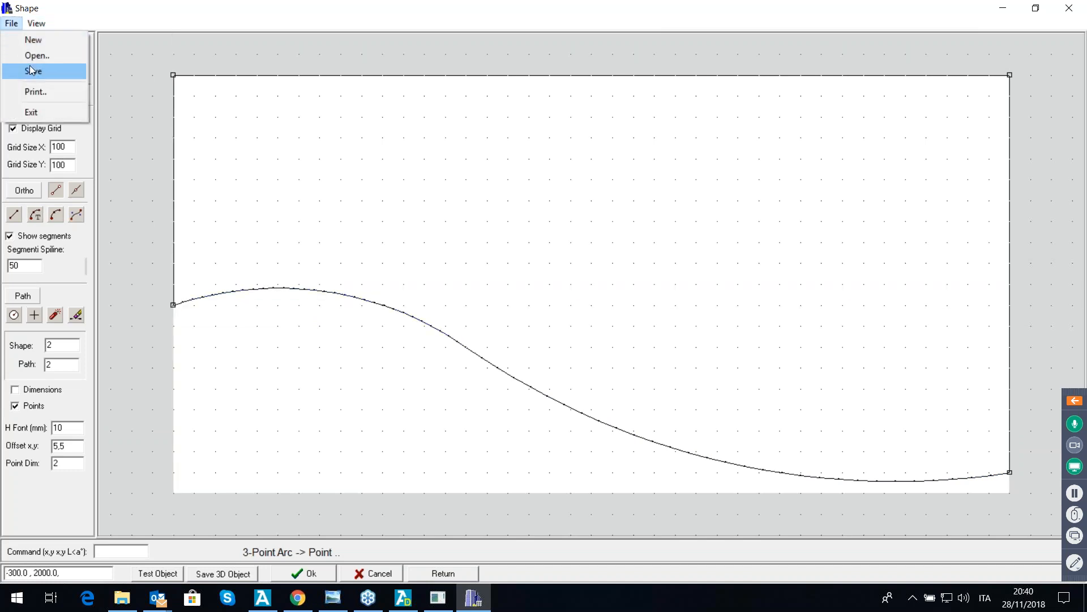
left_click(22, 71)
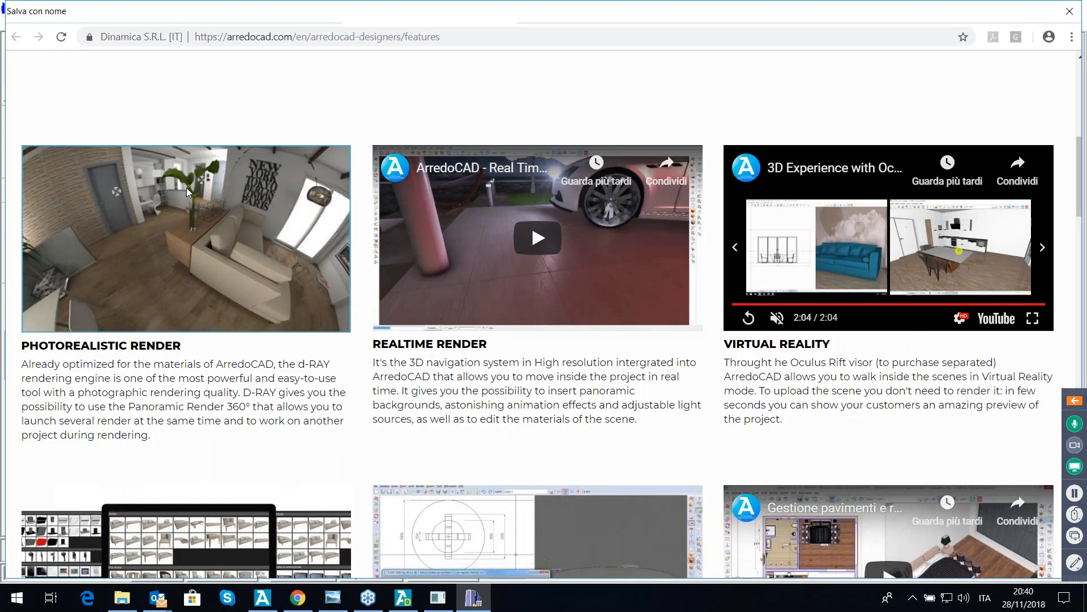
type("ROUNDSHAPE")
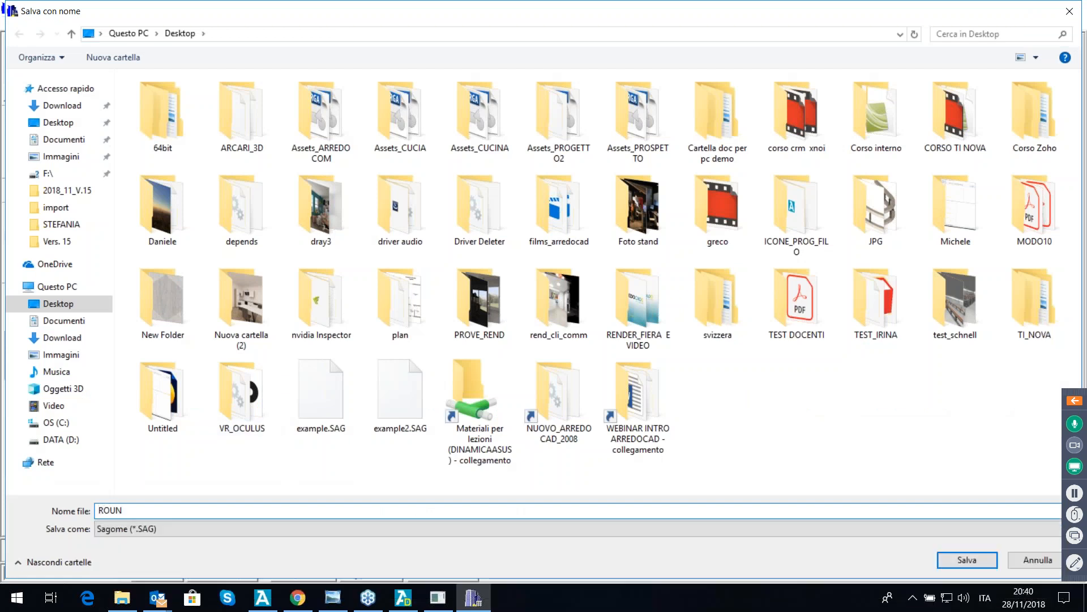
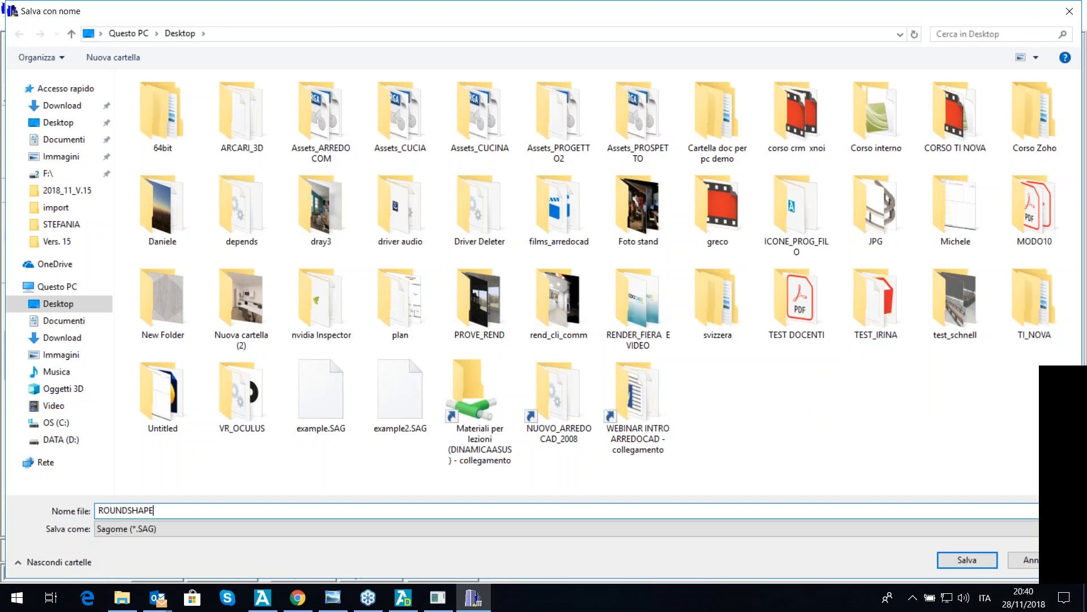
key("Return")
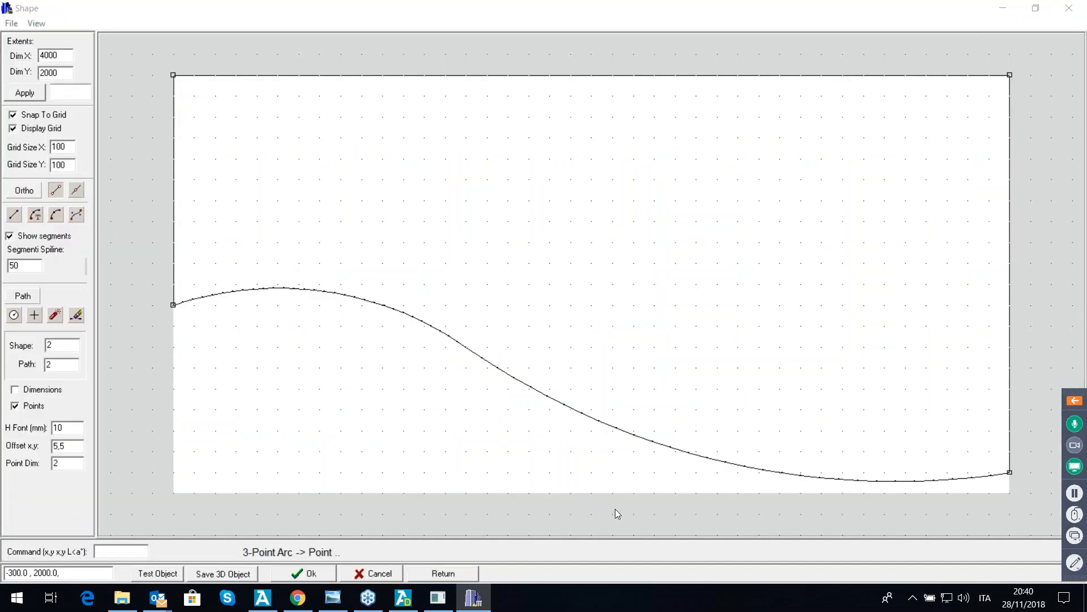
left_click(476, 599)
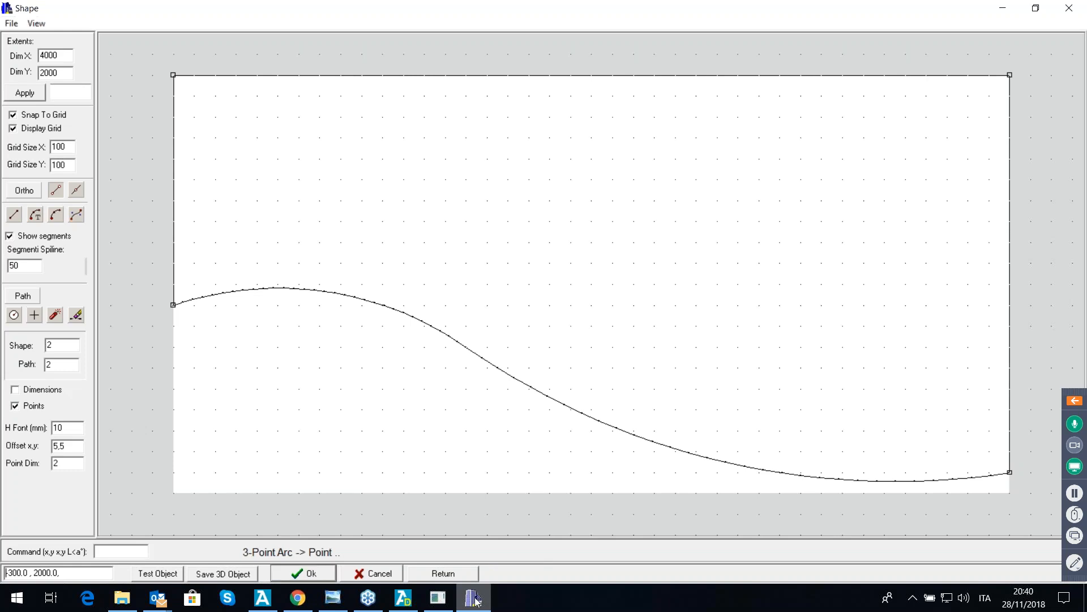
left_click(476, 599)
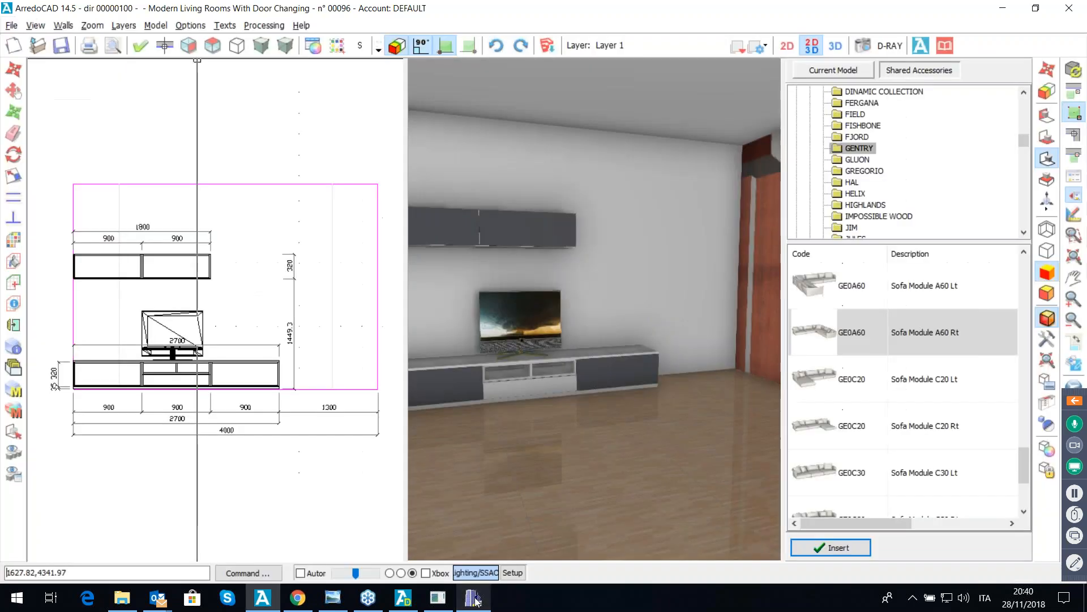
Step: In the floor plan, import the ROUNDSHAPE.SAG profile from the desktop with an element thickness of 160 mm
left_click(212, 45)
left_click(187, 29)
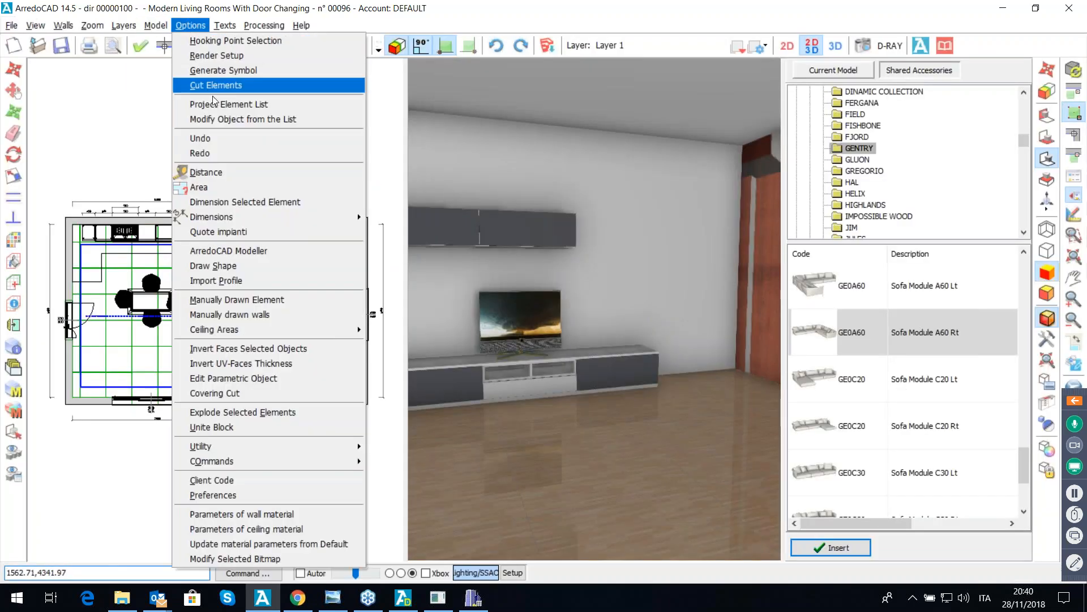
left_click(240, 281)
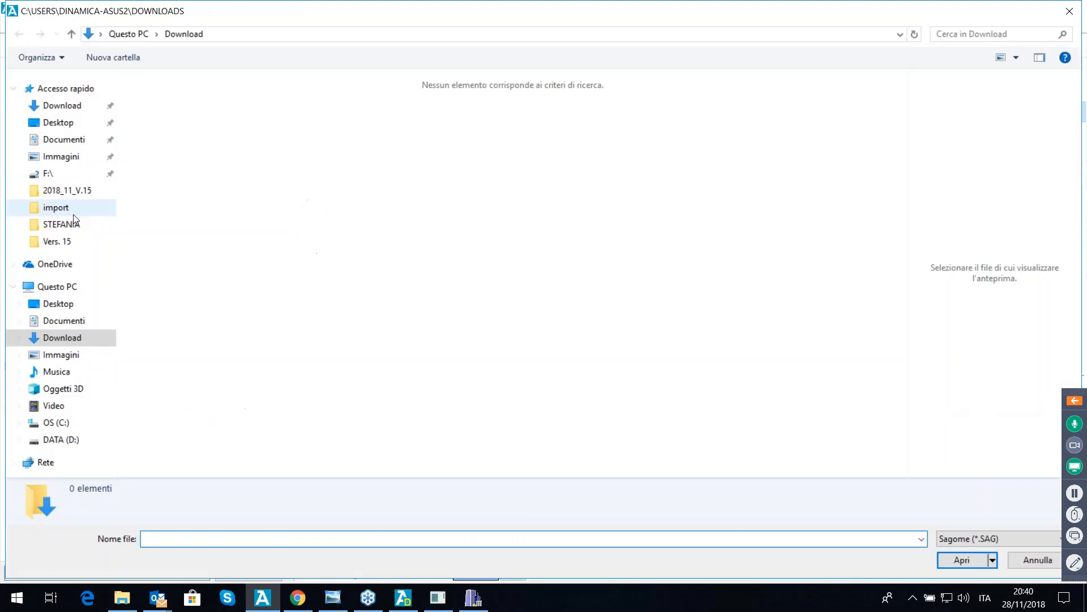
left_click(58, 304)
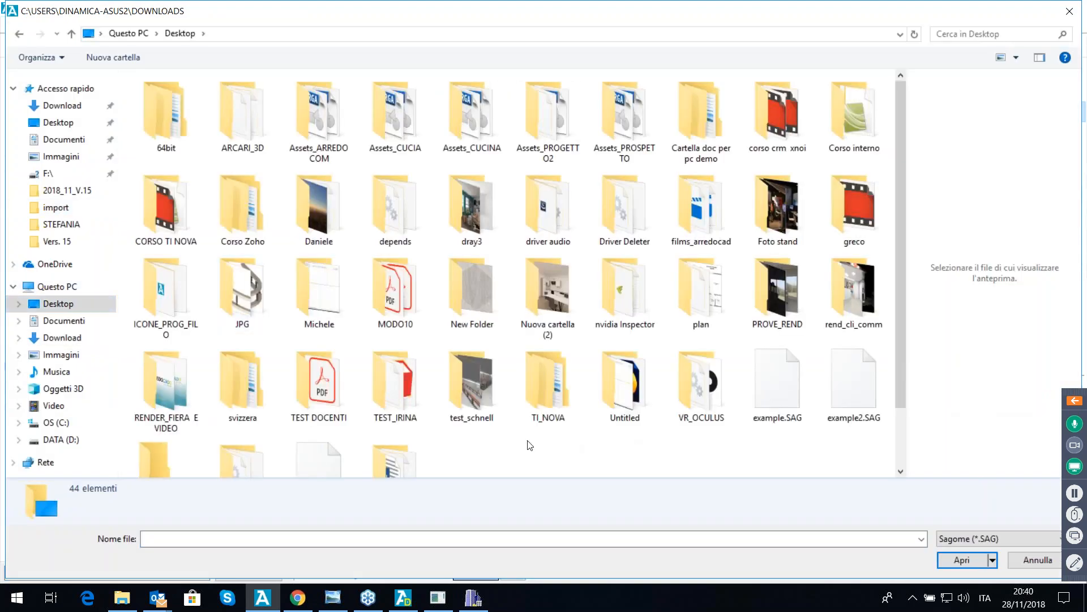
scroll(530, 445, "down", 1)
left_click(314, 422)
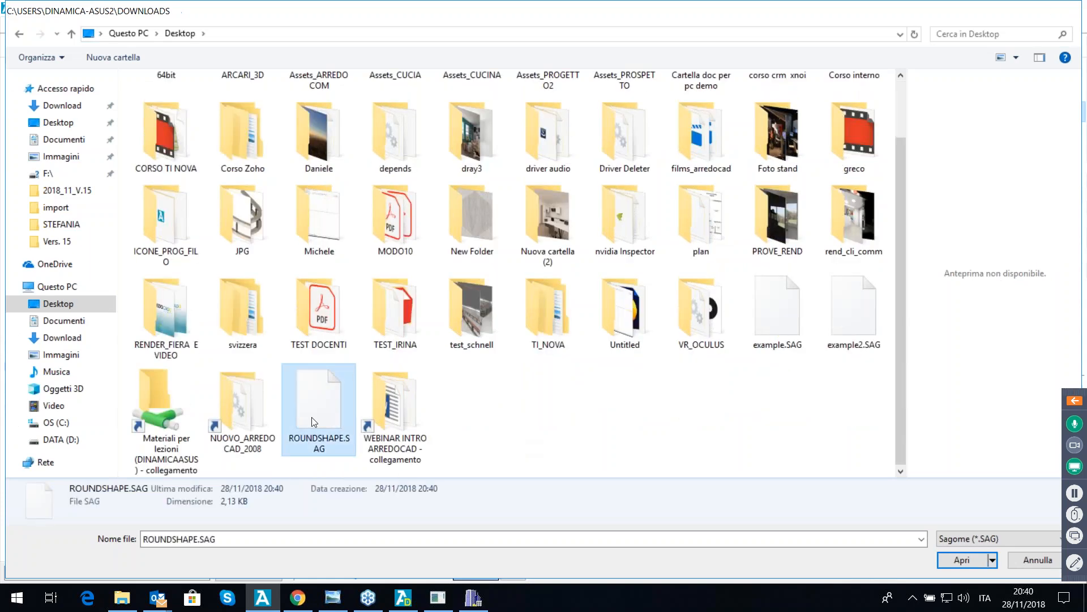
double_click(314, 422)
type("15")
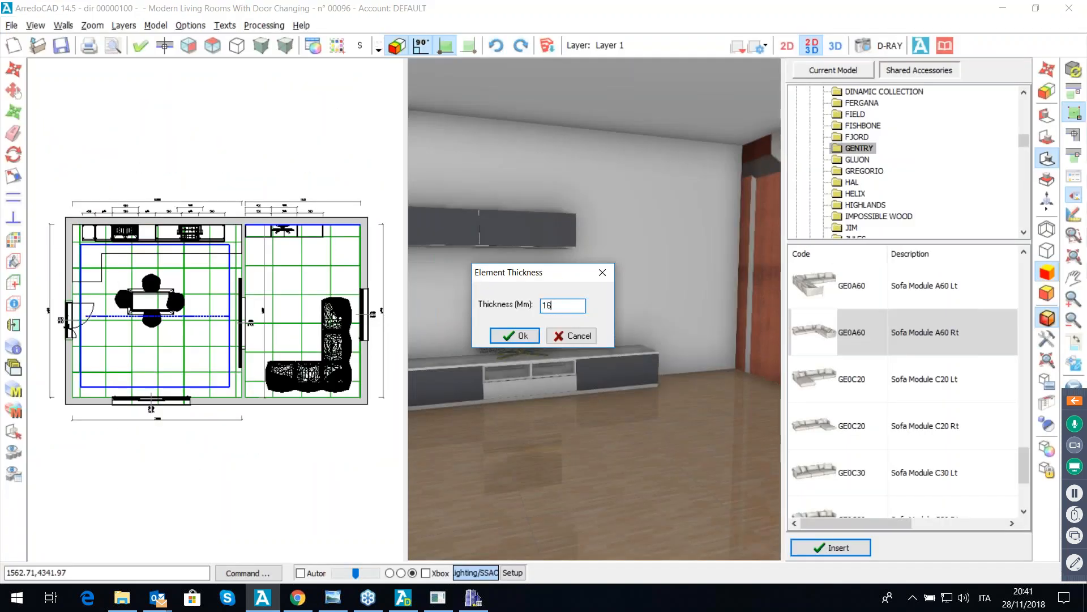
type("6")
key("Return")
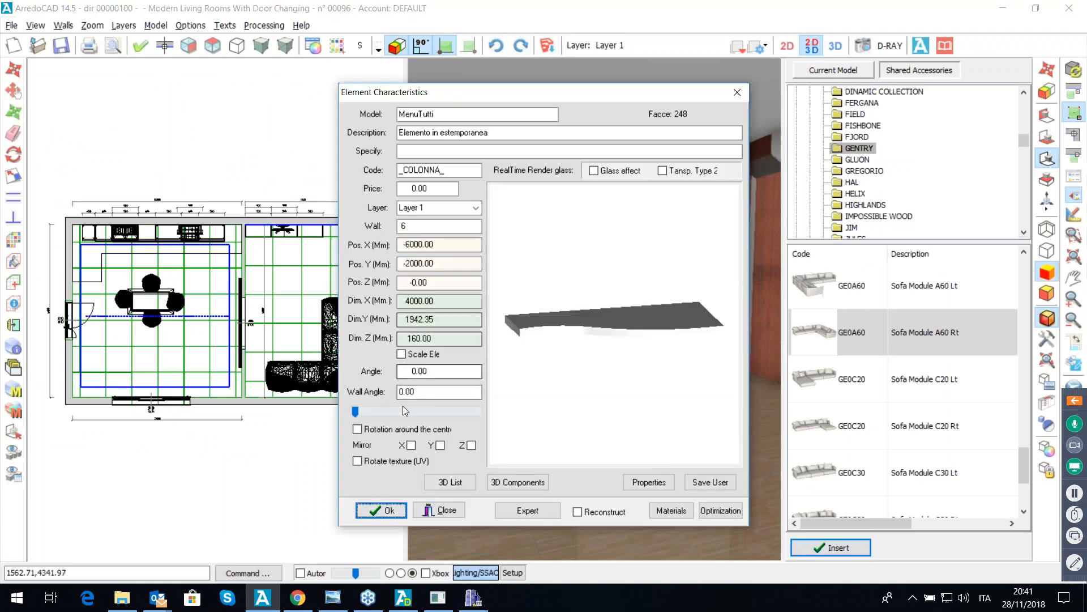
Step: Set the imported curved element's Z position to 2540 mm and confirm its characteristics
double_click(425, 282)
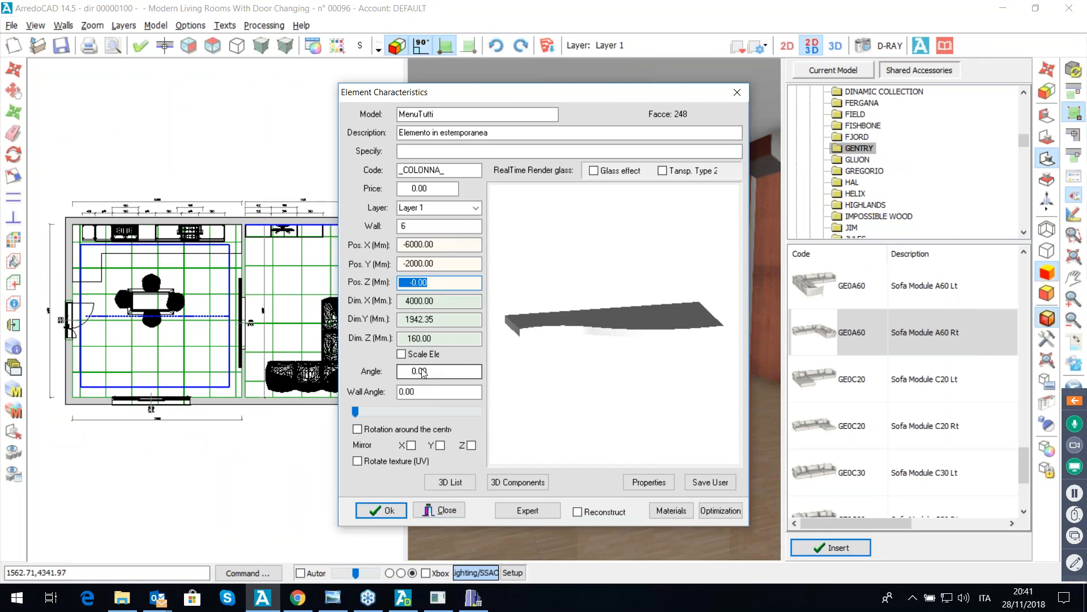
type("2540")
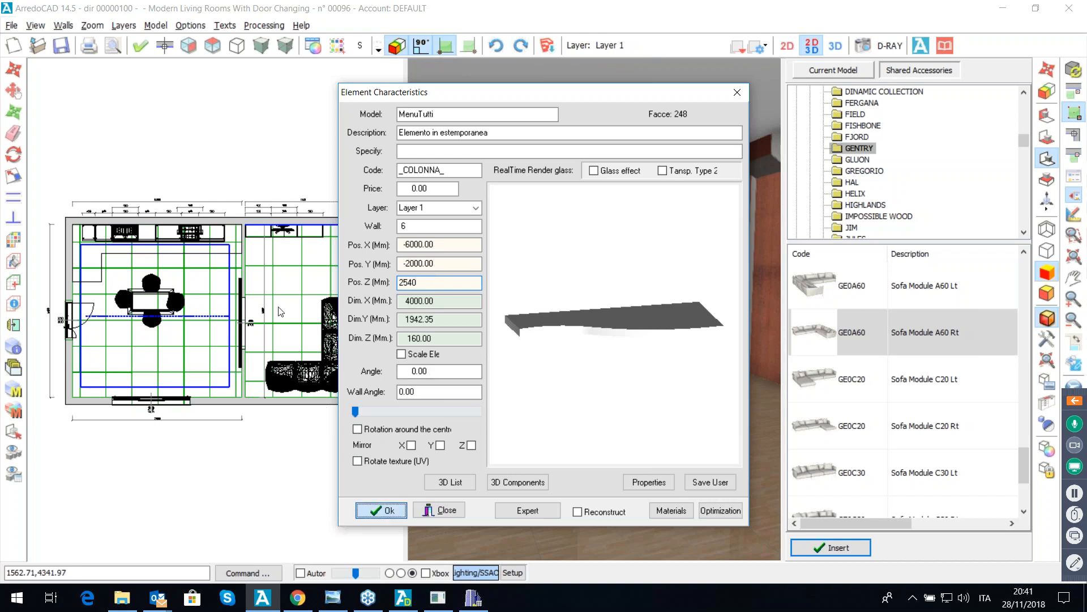
key("Return")
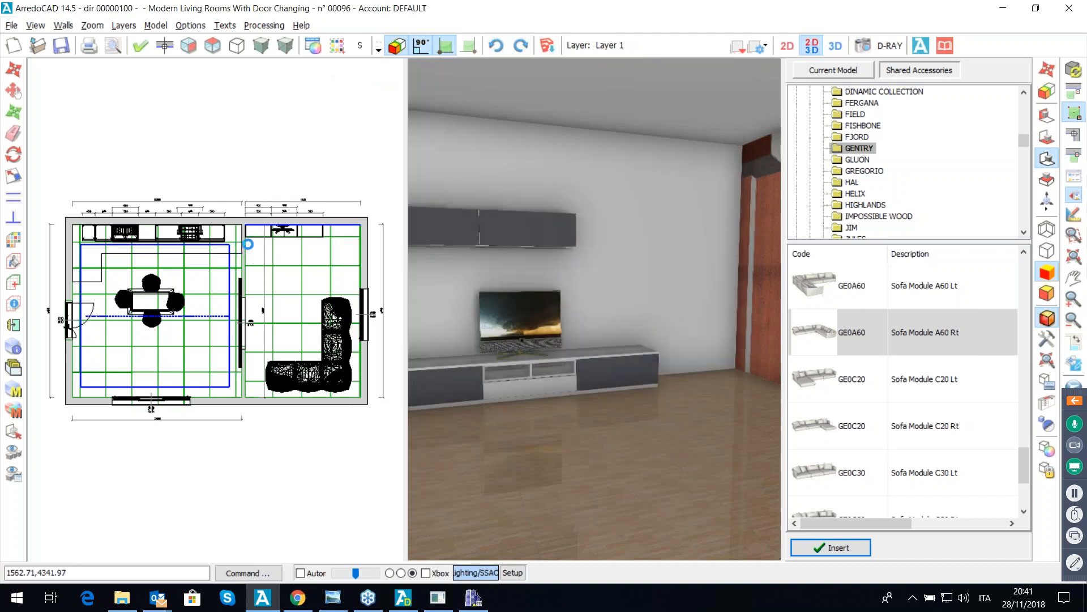
Step: Move the curved ceiling element from its upper-right corner to the living room's upper-right inner corner in the floor plan
right_click(214, 177)
left_click(258, 186)
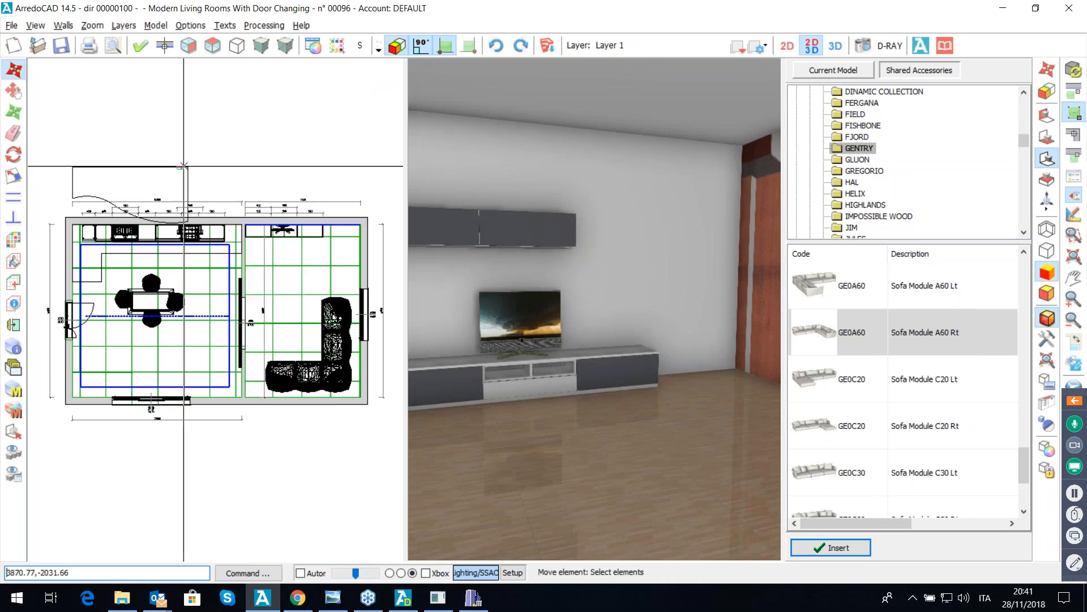
left_click(184, 166)
right_click(184, 166)
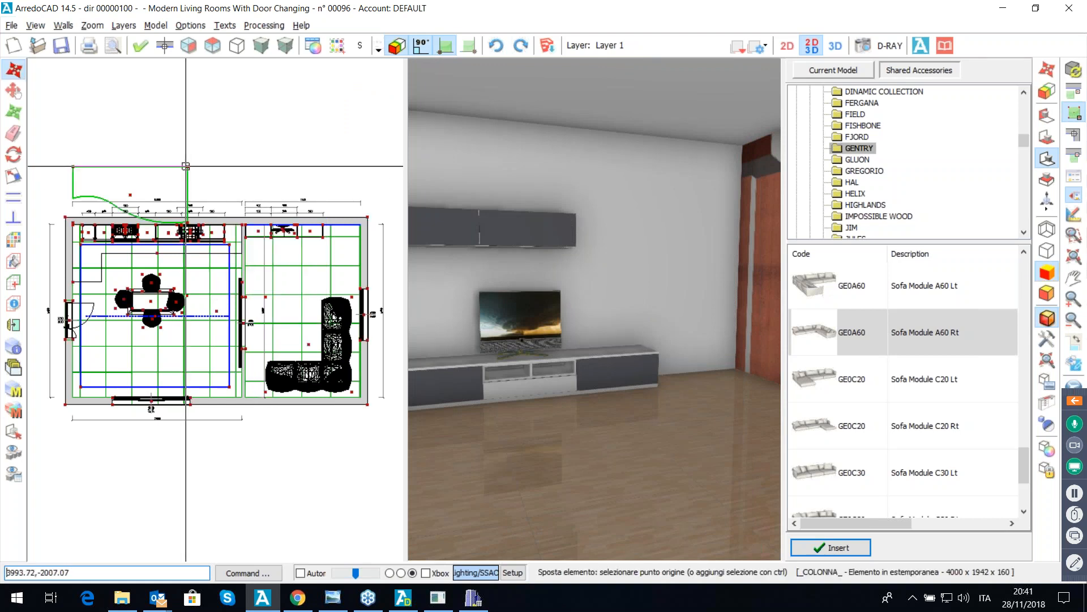
left_click(187, 167)
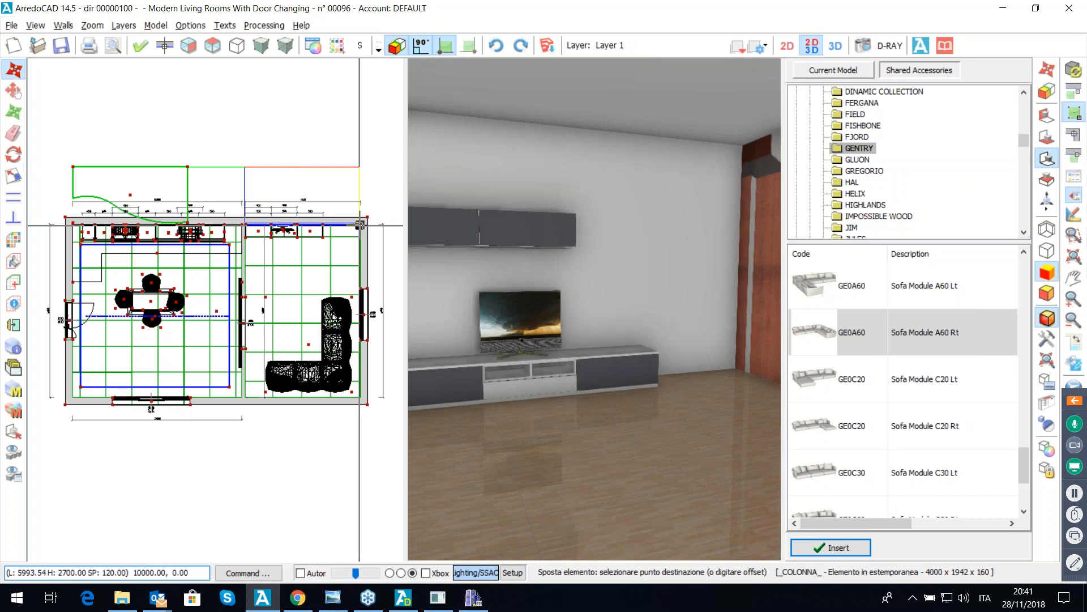
left_click(359, 225)
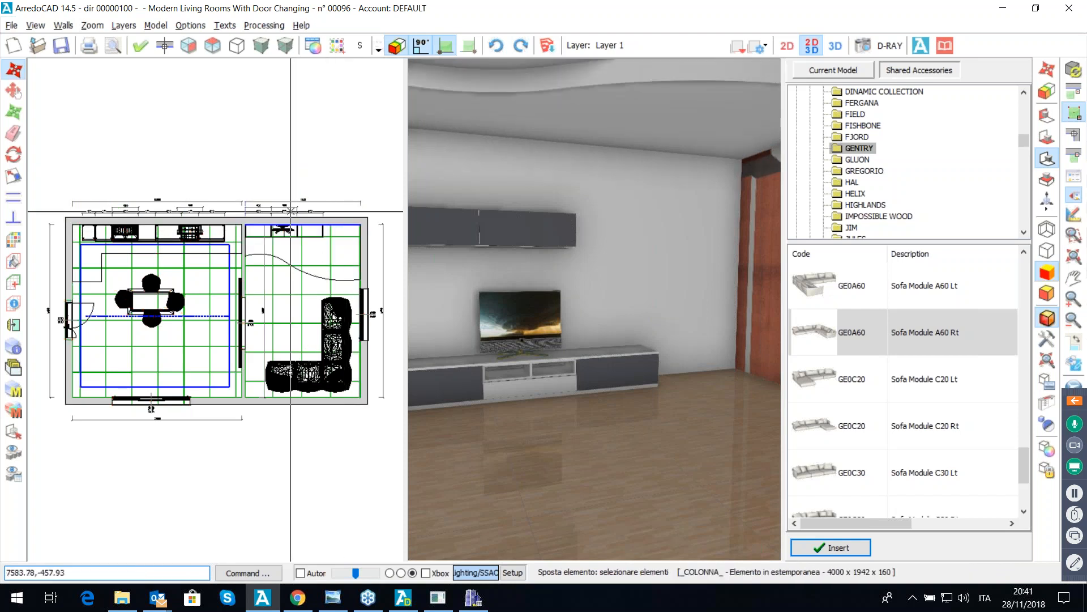
Step: In the full 2D elevation of the TV wall, insert side 5FIA428 (H.5 Modules) against the right end of the base units
left_click(189, 45)
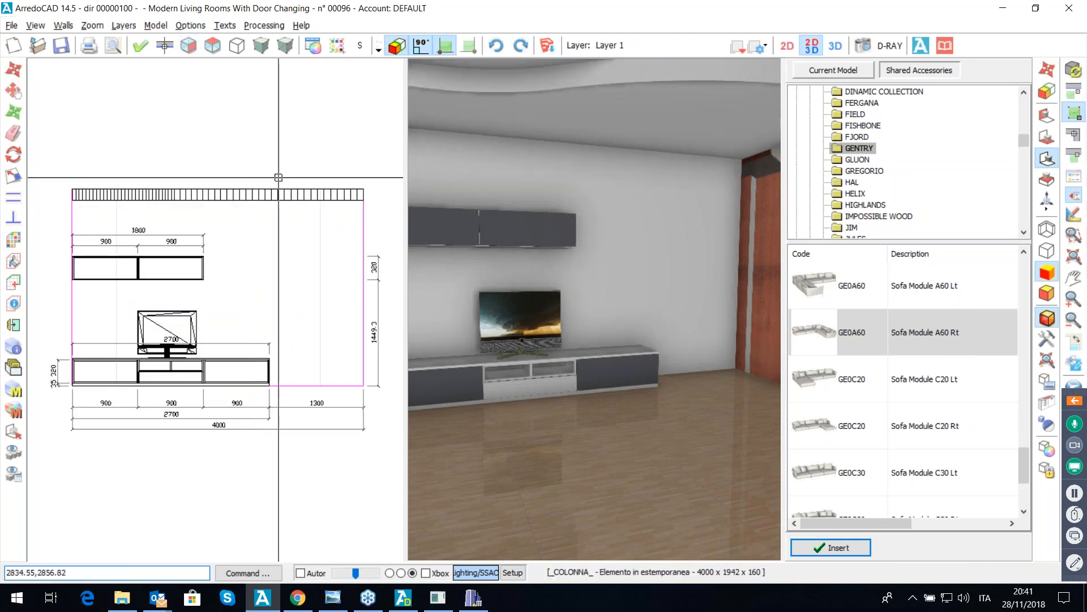
left_click(841, 70)
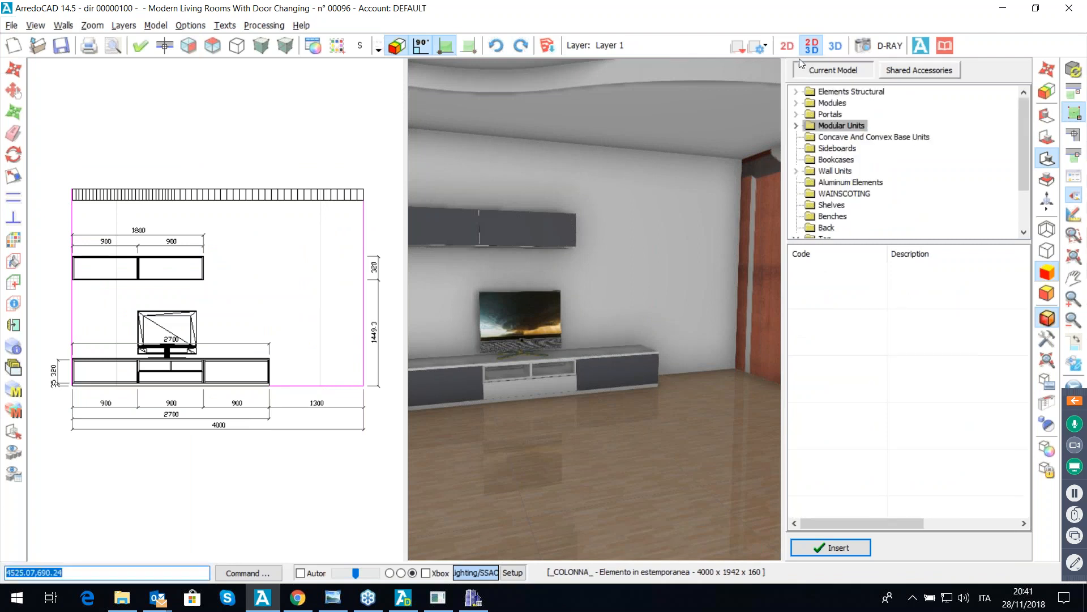
left_click(787, 48)
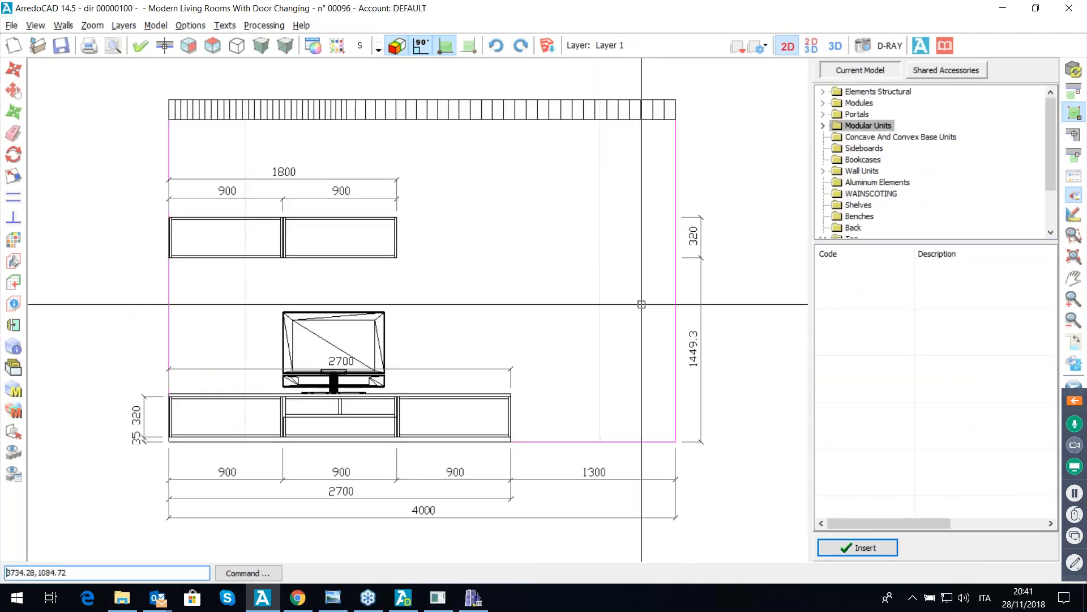
left_click(824, 92)
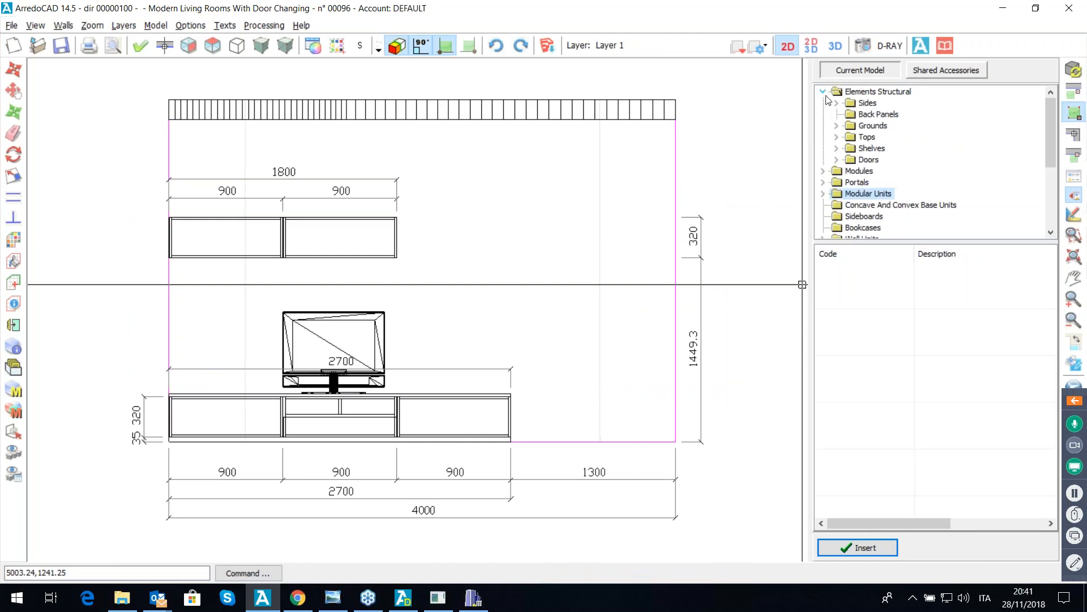
left_click(837, 104)
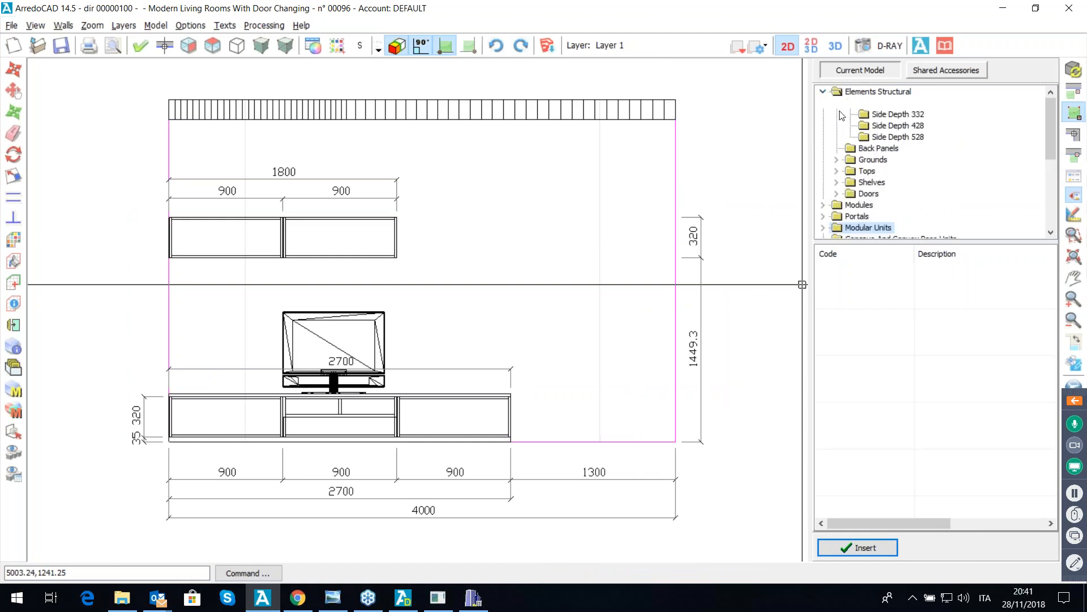
left_click(881, 129)
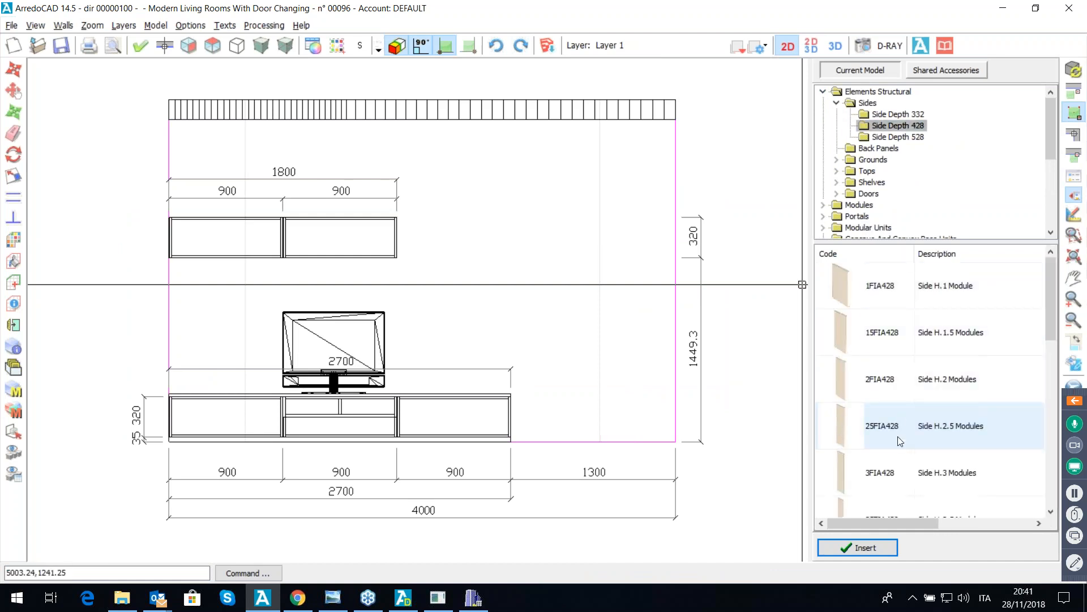
scroll(897, 410, "down", 1)
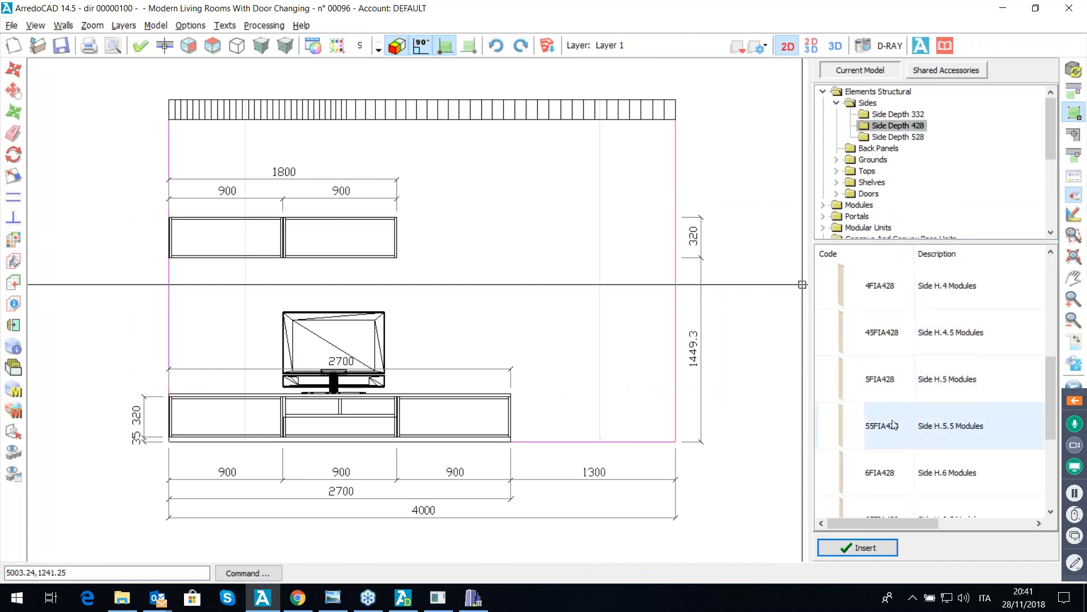
left_click(872, 382)
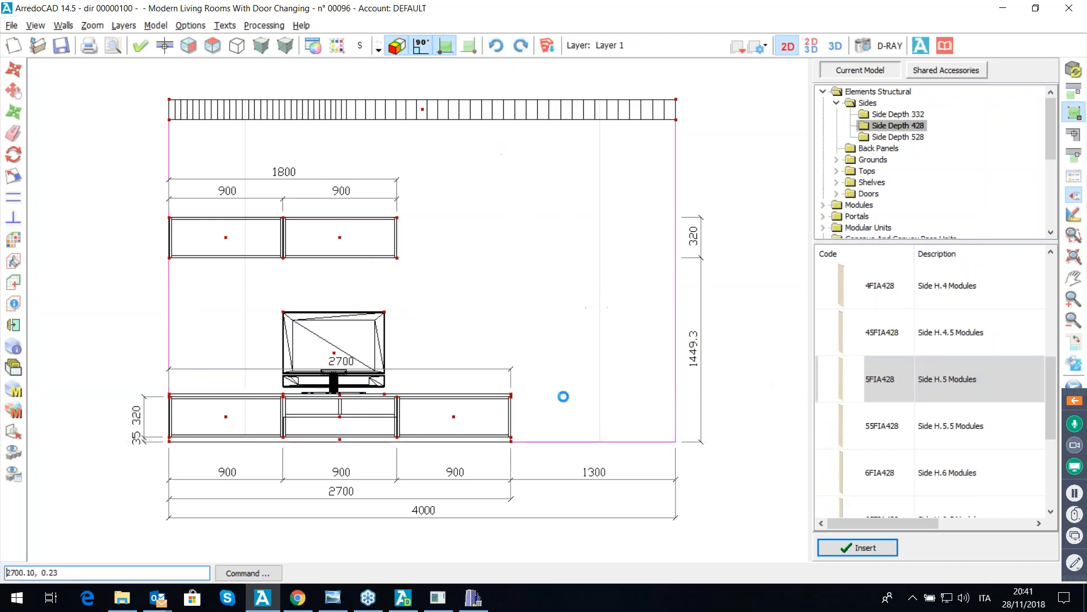
left_click(511, 440)
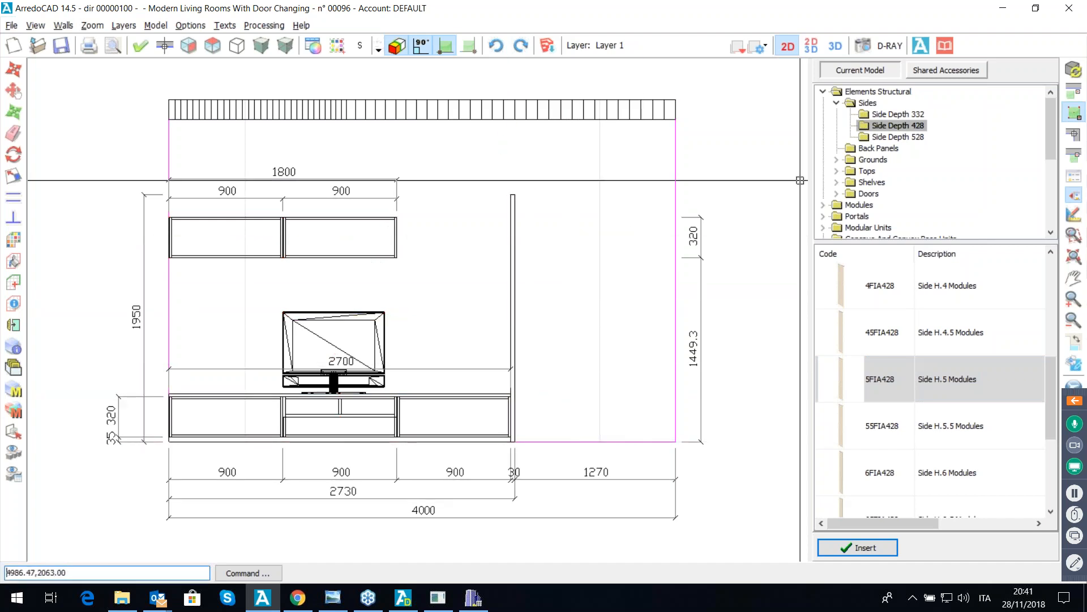
Step: Insert the 428-depth wooden ground RIP42890 (W.3) at the foot of the new side, extending to the right
left_click(836, 159)
left_click(886, 183)
left_click(901, 425)
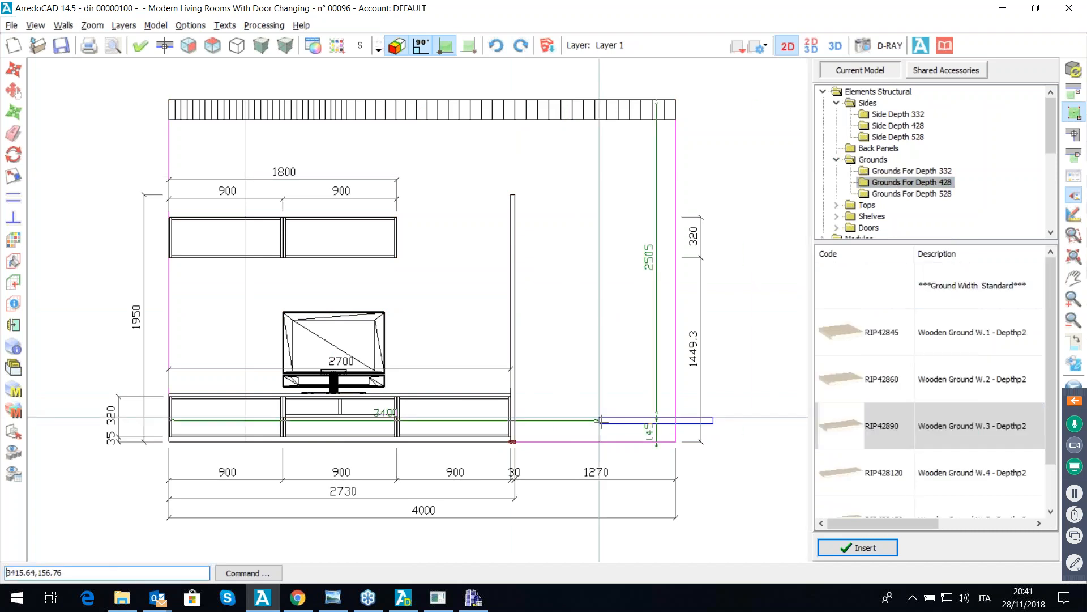
left_click(514, 441)
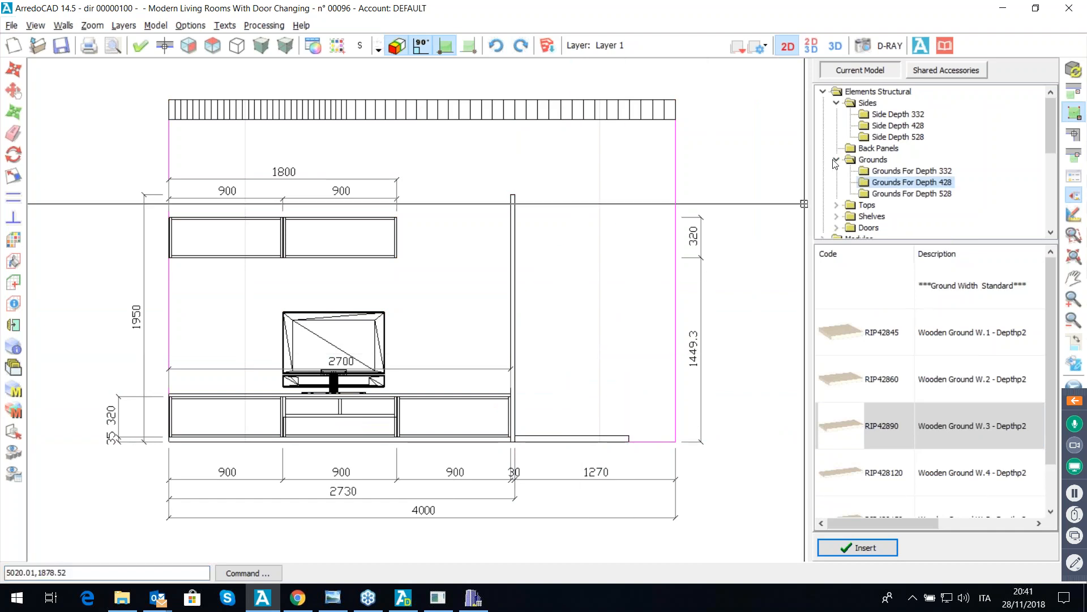
Step: Insert the 428-depth wooden top RIP42890 (W.3) at the upper end of the side, above the ground panel
left_click(841, 181)
left_click(836, 205)
left_click(888, 218)
left_click(886, 420)
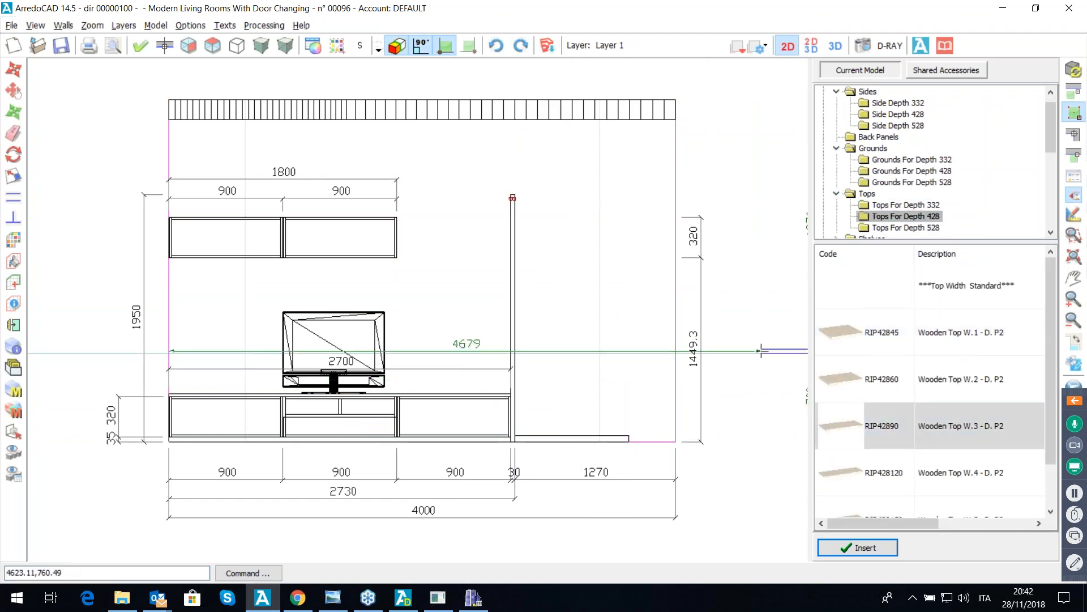
left_click(515, 196)
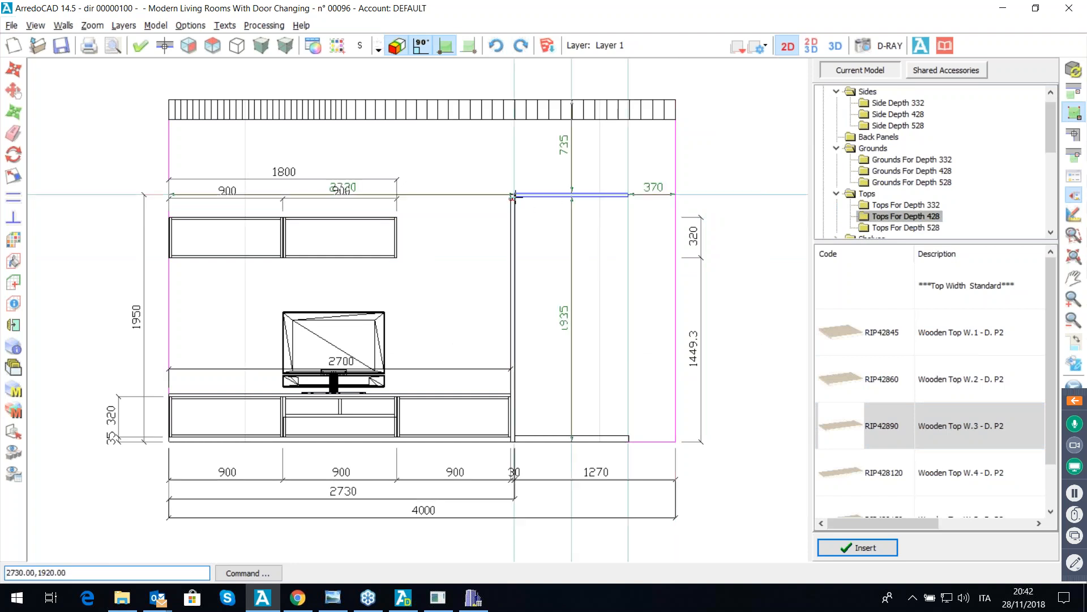
Step: Copy the vertical side panel to the right end of the top panel, closing the bookcase frame
right_click(562, 250)
left_click(575, 256)
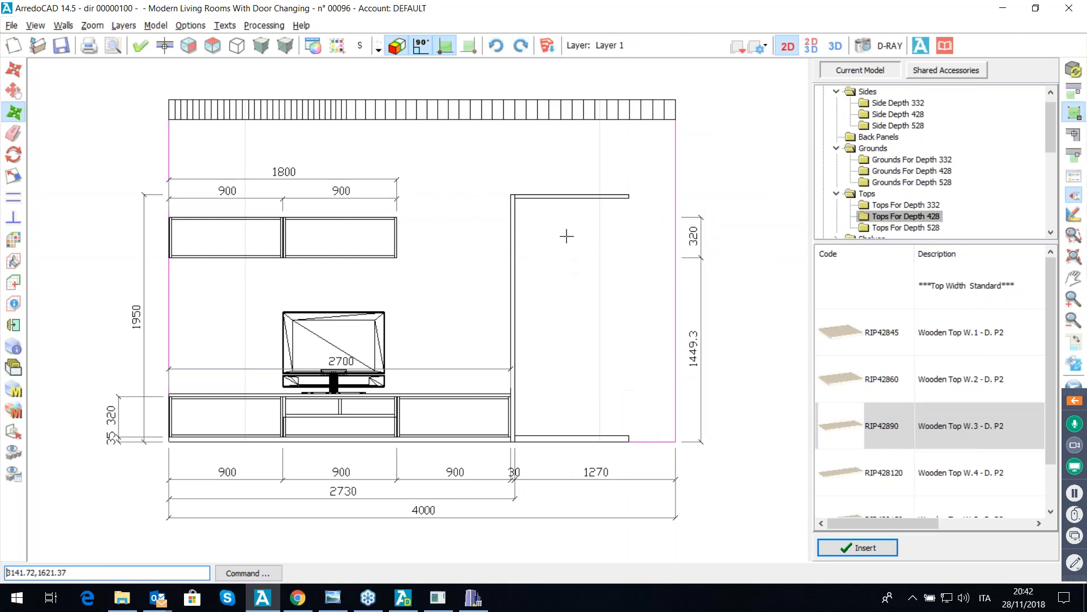
left_click(516, 243)
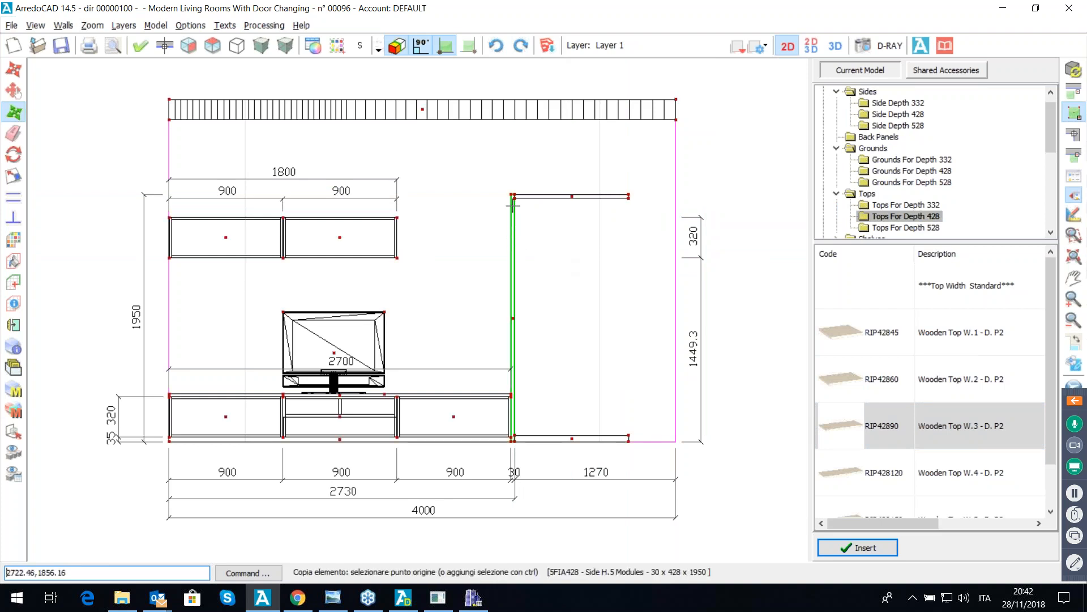
scroll(515, 207, "up", 3)
left_click(505, 176)
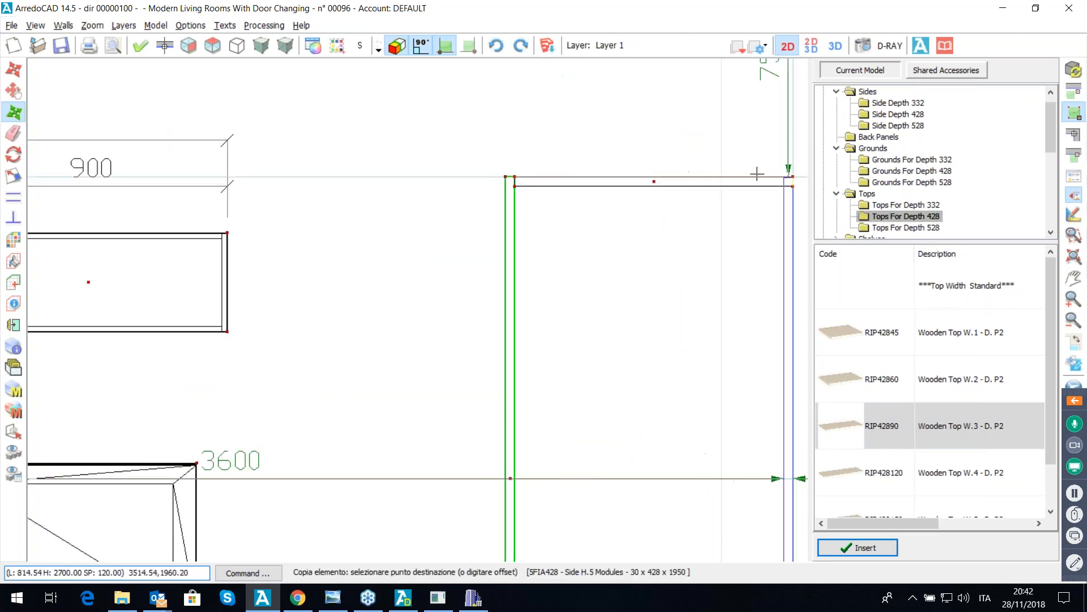
left_click(792, 176)
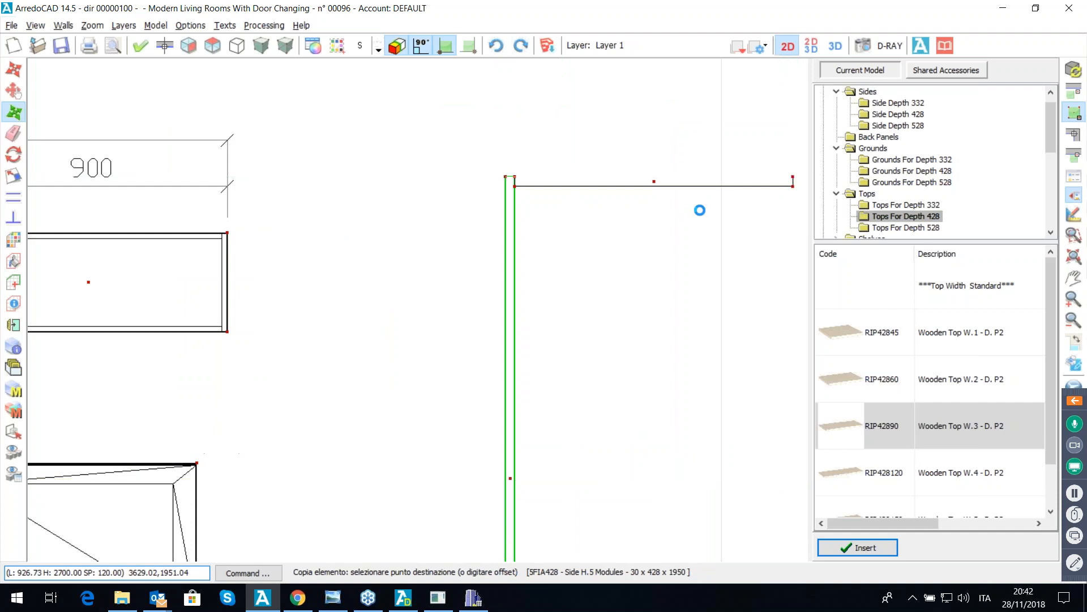
scroll(692, 296, "down", 5)
middle_click_drag(648, 338, 578, 242)
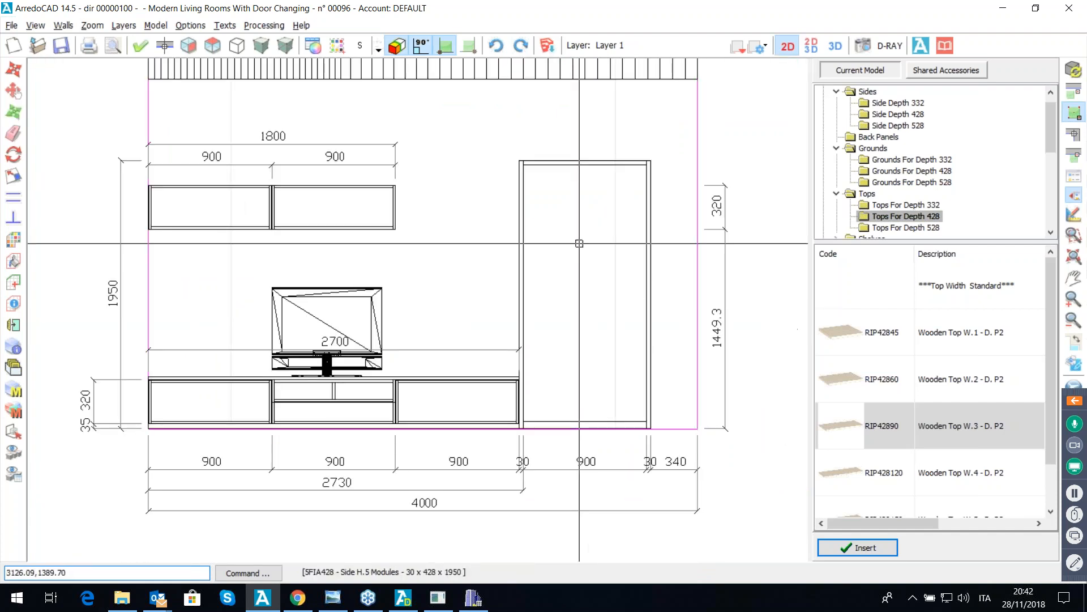
Step: Insert three 428-depth middle shelves RIP41890 (W.3) in the bookcase at the first, second and fourth hole positions from the floor
left_click(837, 194)
left_click(837, 148)
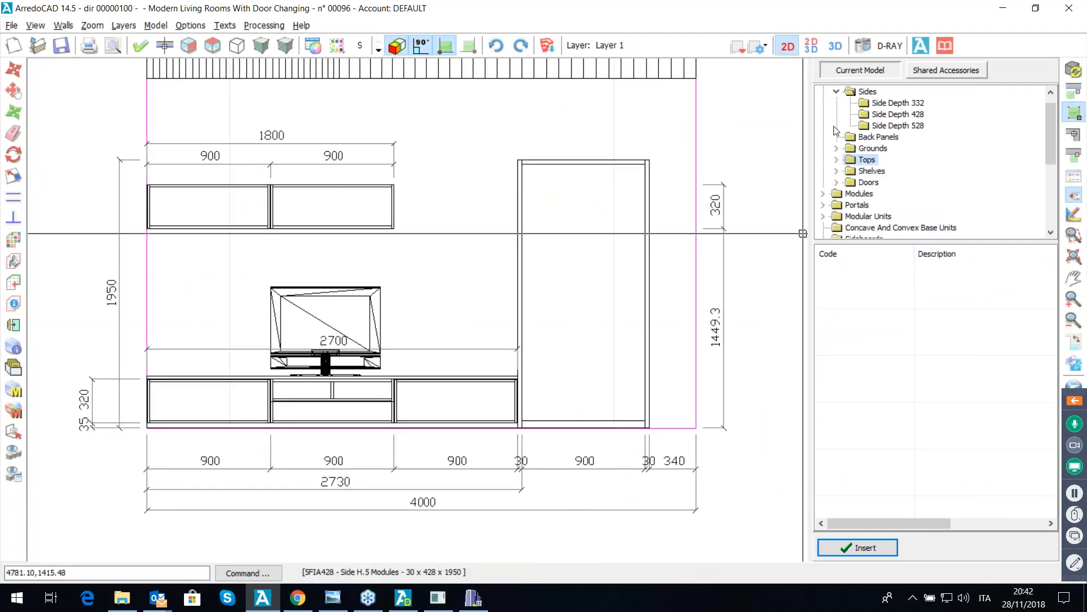
left_click(836, 91)
left_click(836, 137)
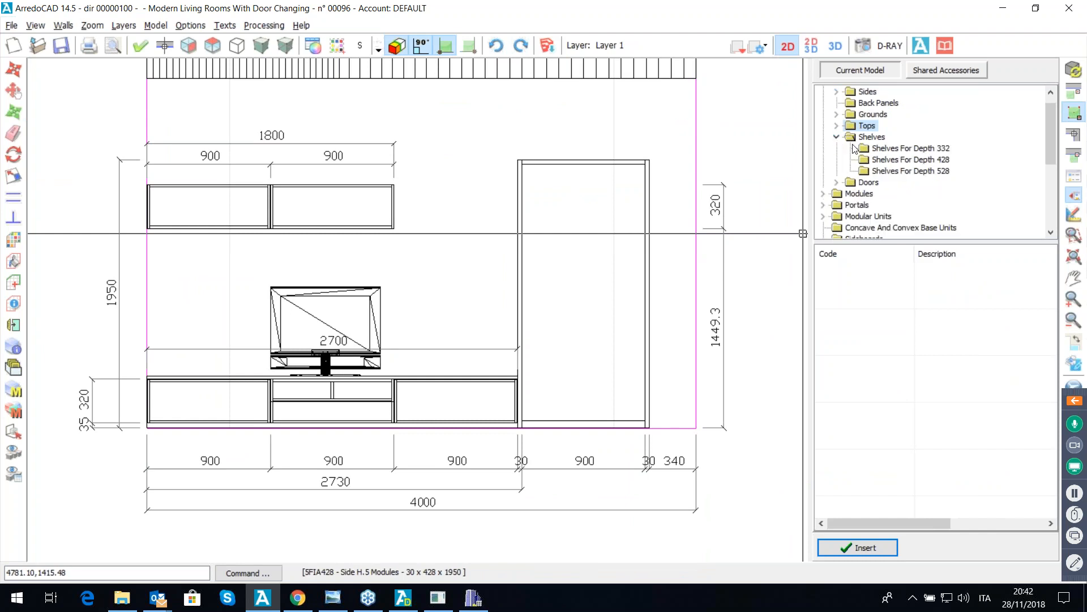
left_click(895, 161)
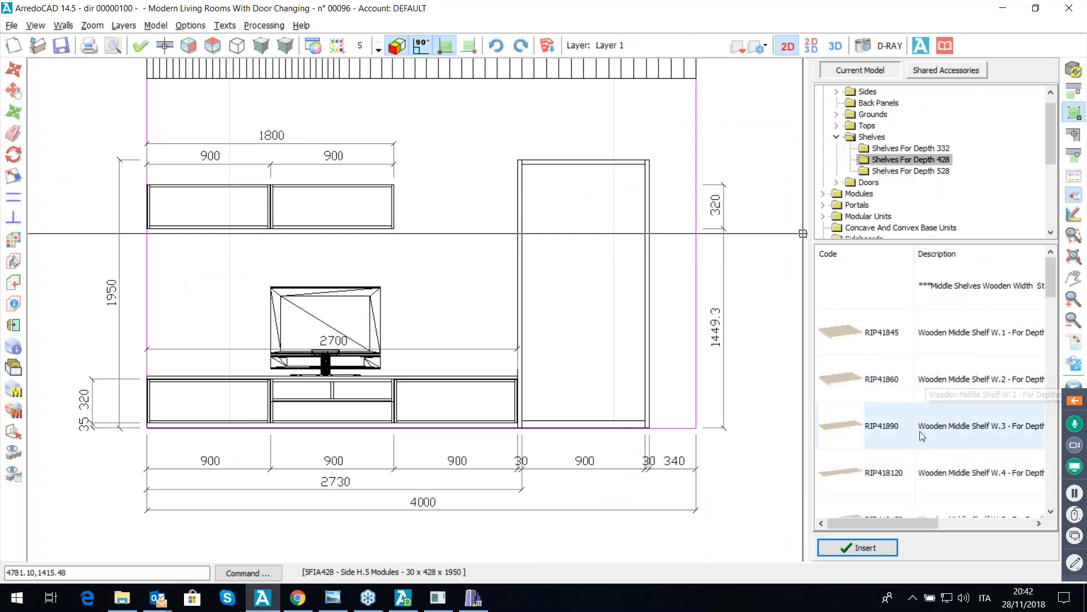
left_click(920, 431)
scroll(524, 369, "up", 4)
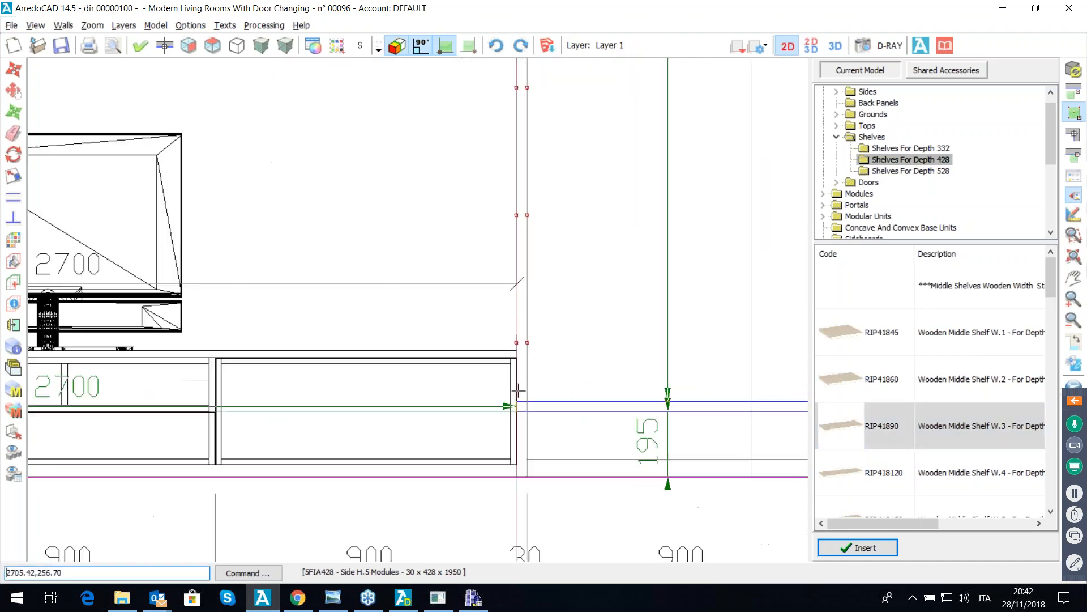
scroll(553, 393, "down", 4)
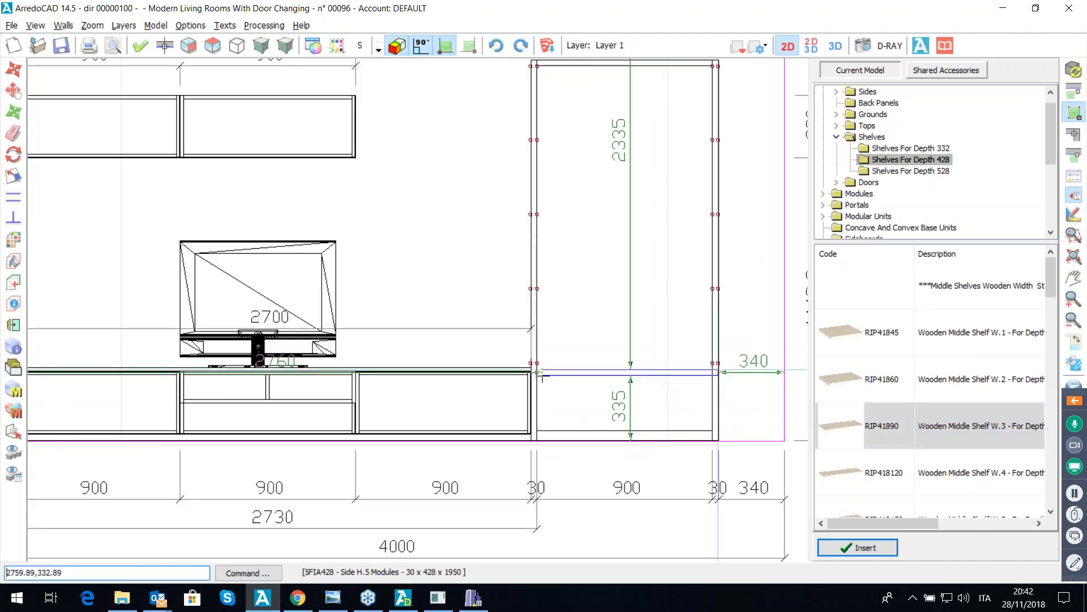
left_click(537, 364)
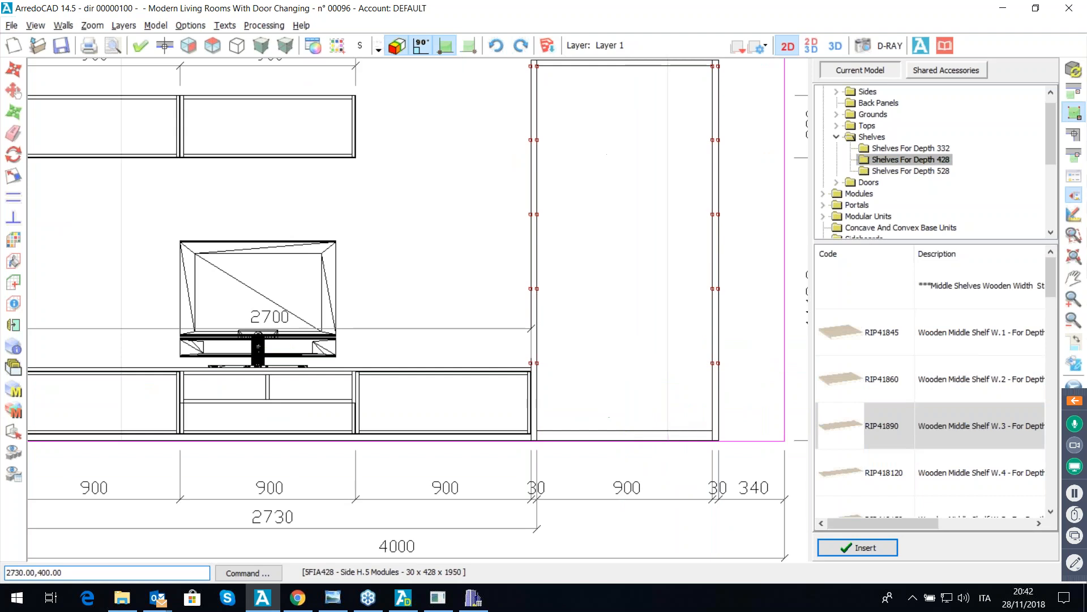
left_click(536, 289)
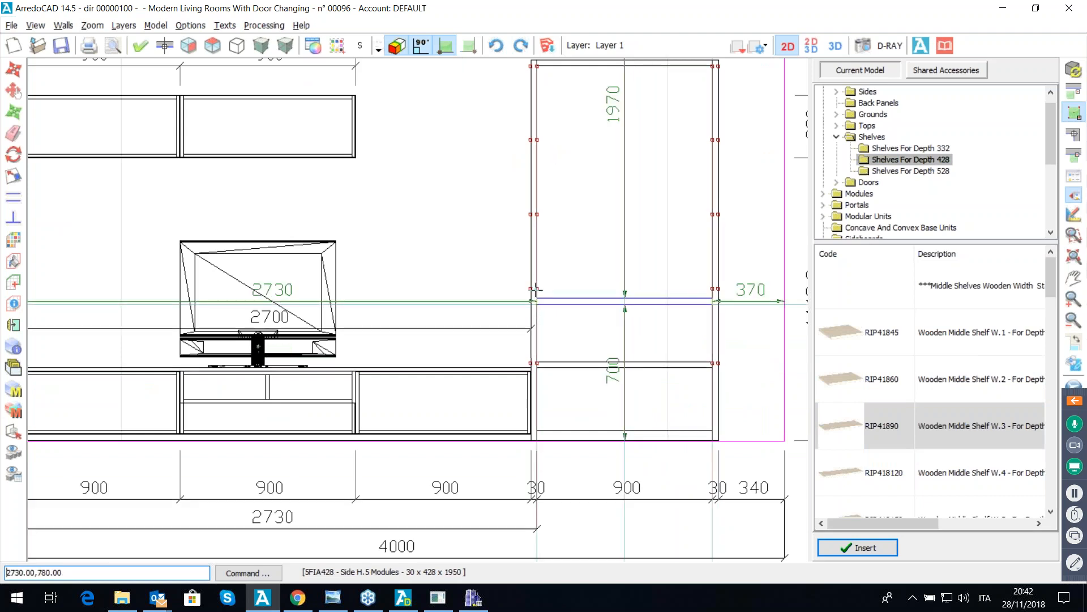
left_click(536, 140)
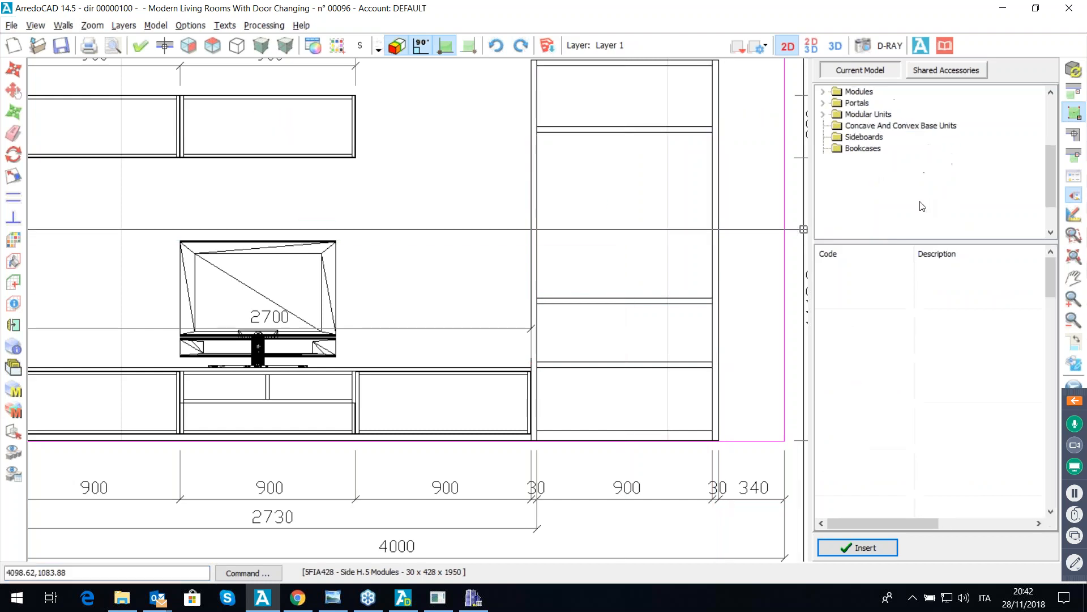
Step: Insert the hinged wooden base unit doors ABL700BSX at the bookcase's lower left corner, as a single door with the second door added
scroll(919, 193, "up", 4)
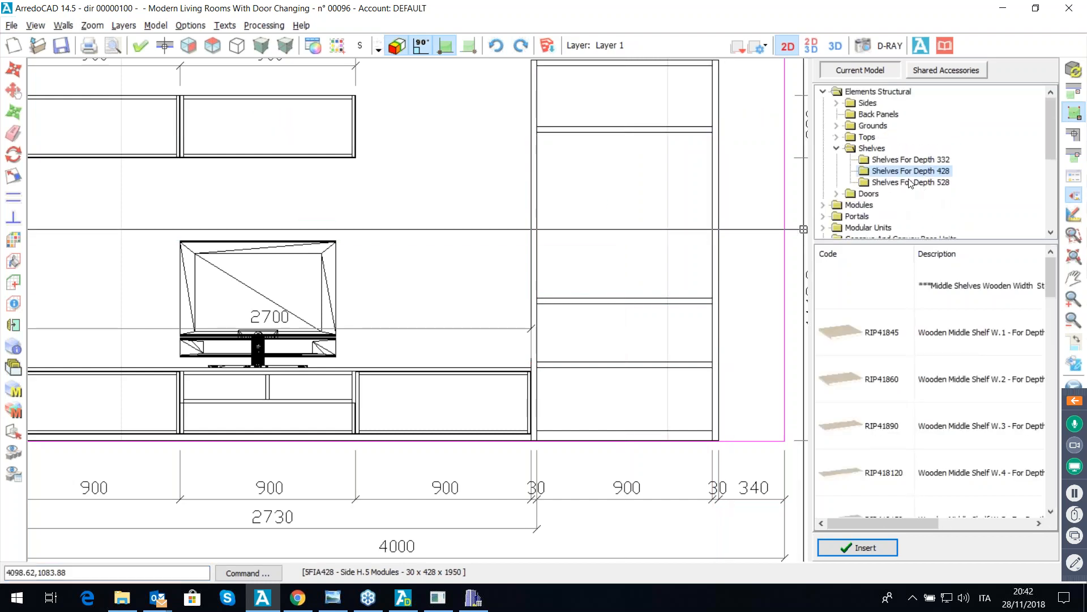
left_click(837, 194)
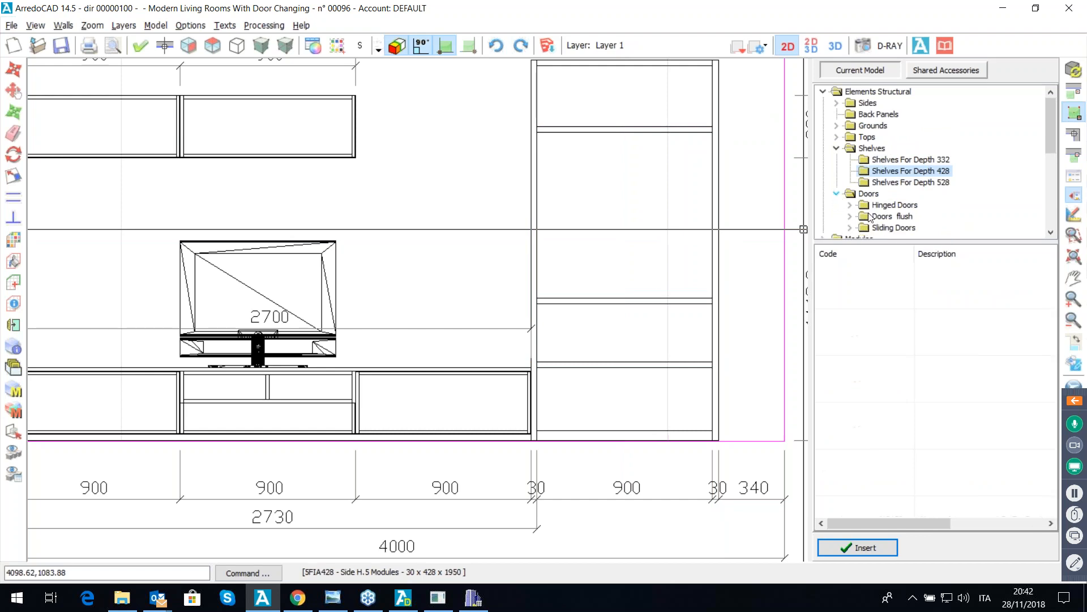
left_click(851, 205)
left_click(910, 215)
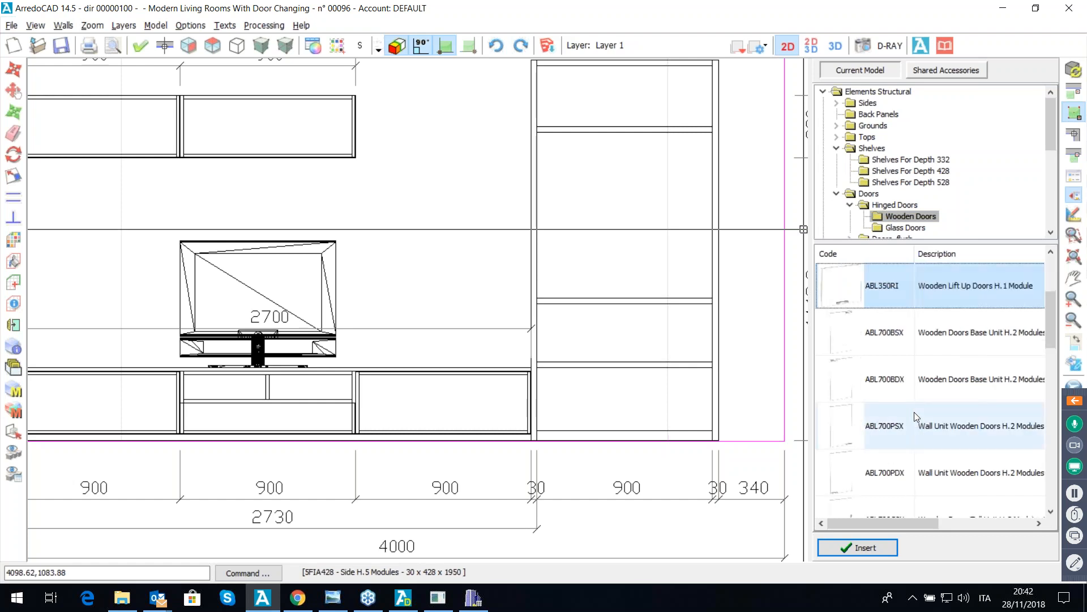
left_click(916, 379)
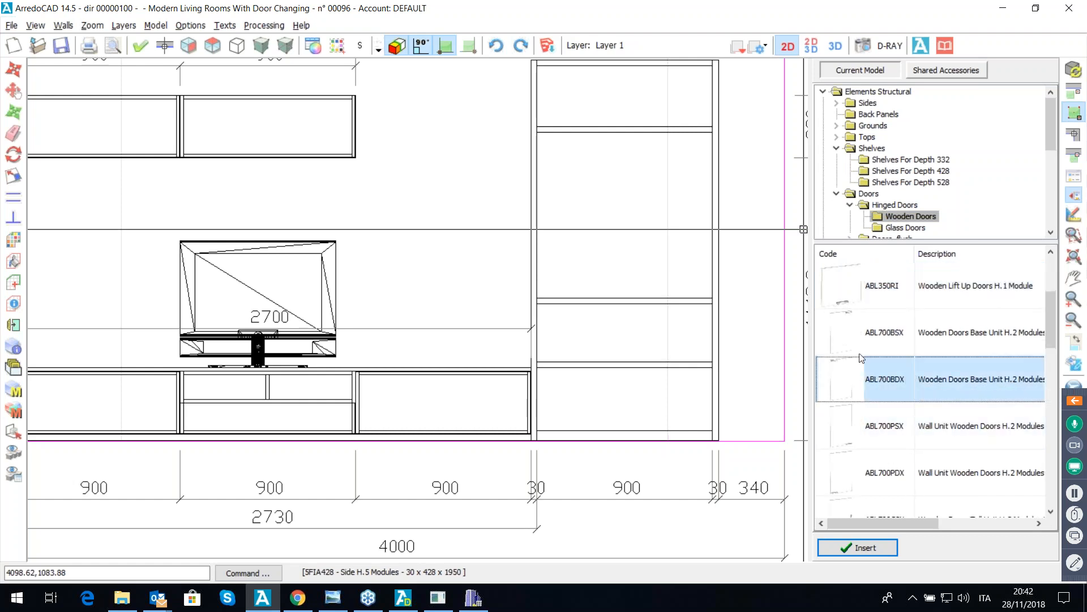
double_click(855, 328)
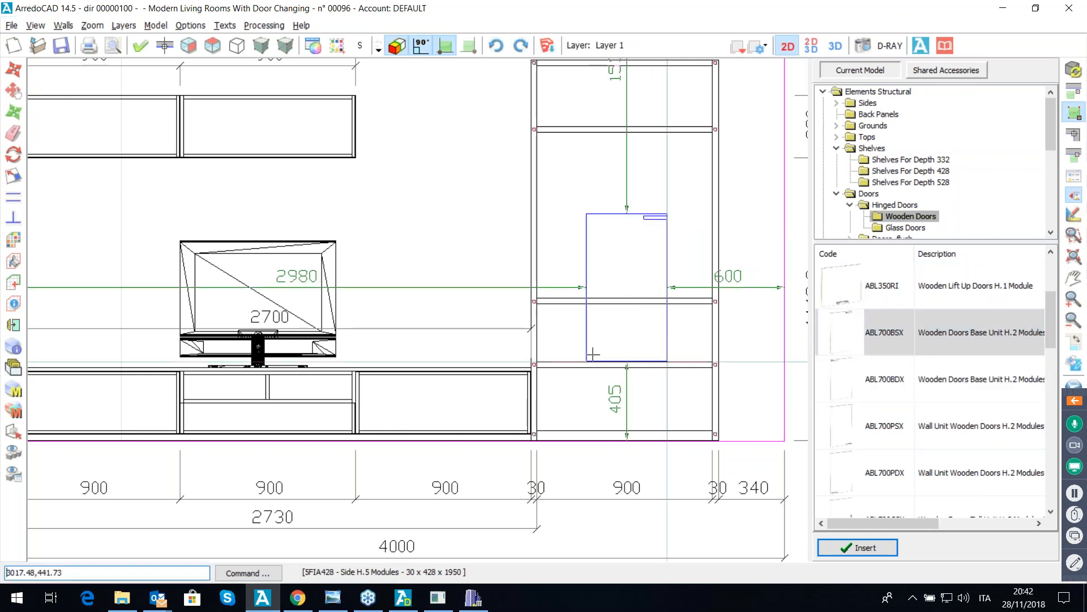
left_click(534, 434)
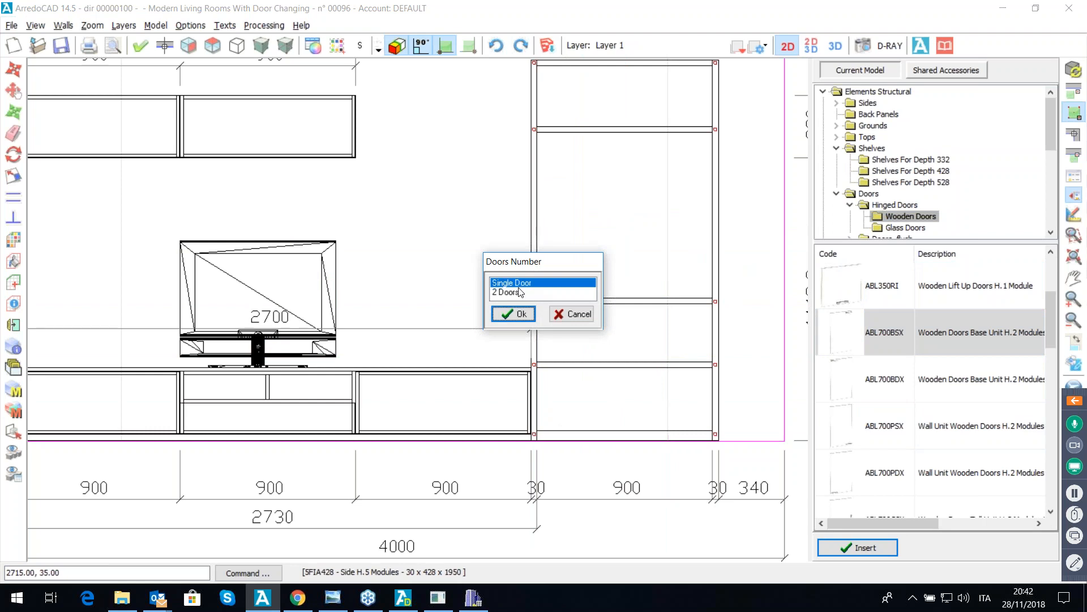
left_click(515, 314)
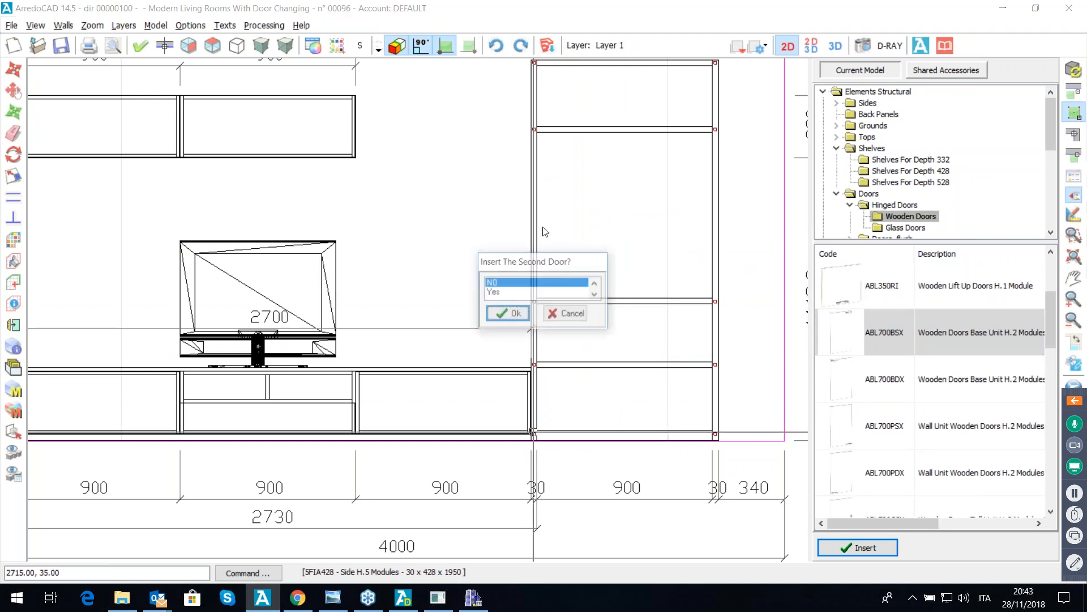
left_click(493, 292)
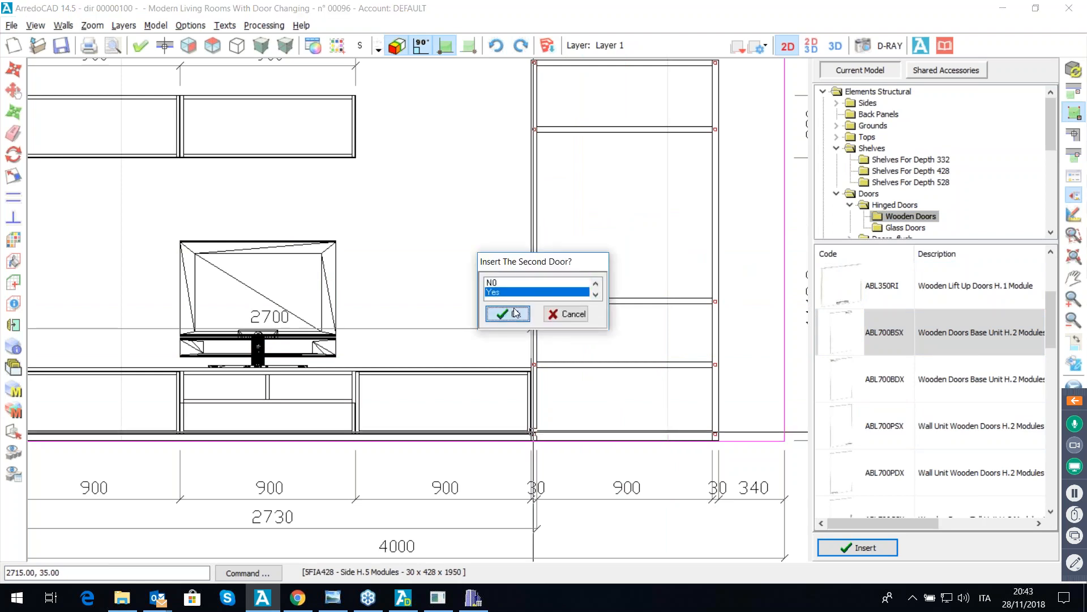
left_click(516, 312)
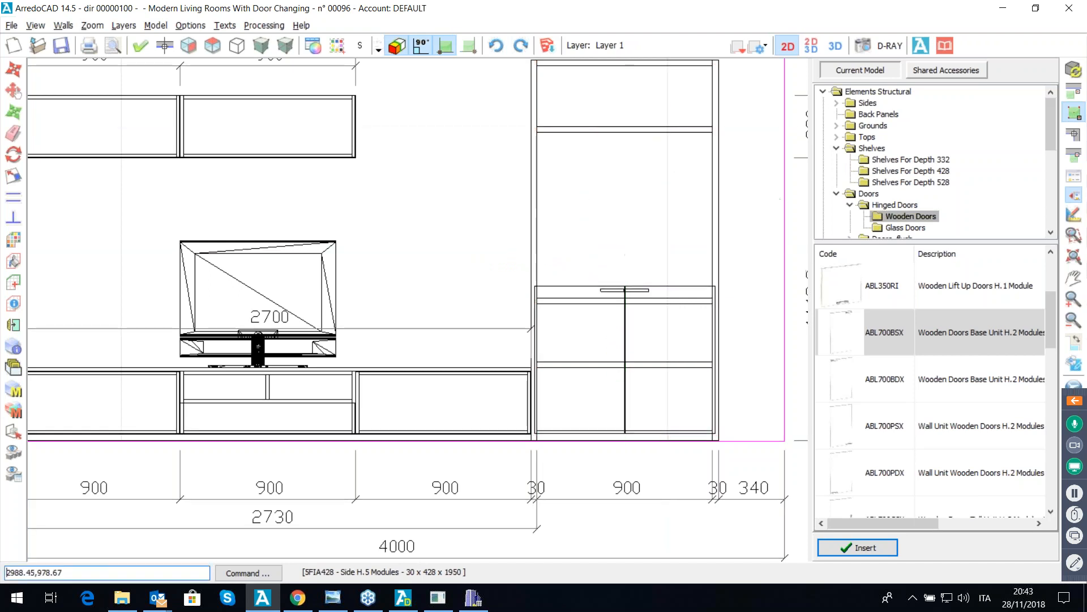
Step: Insert the glass lift-up door ABV350RI as a single door on the bookcase's uppermost compartment, with 2D and 3D views side by side
left_click(811, 46)
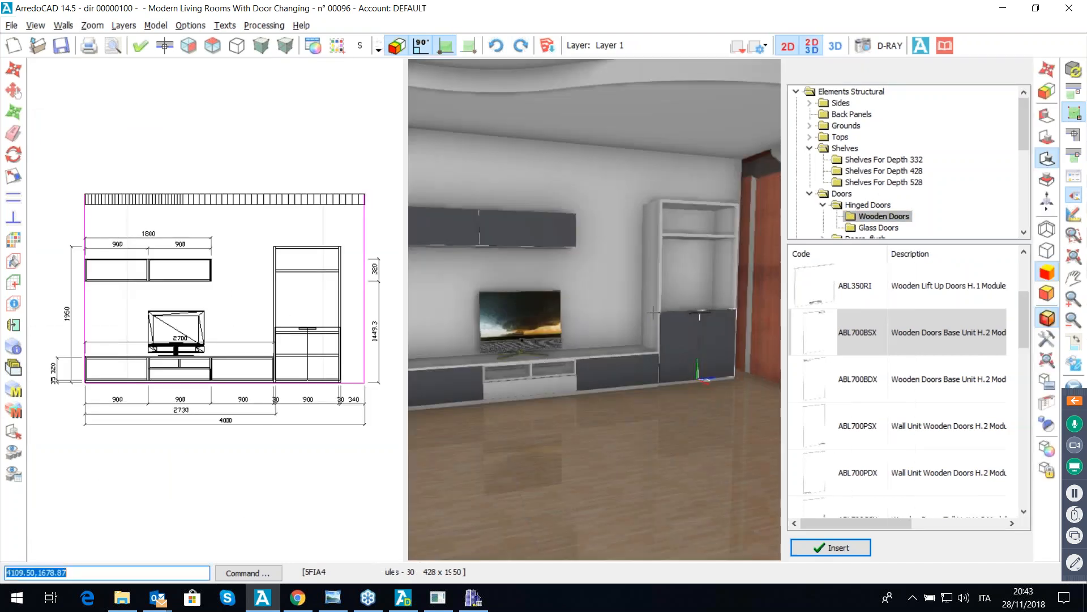
scroll(594, 310, "up", 3)
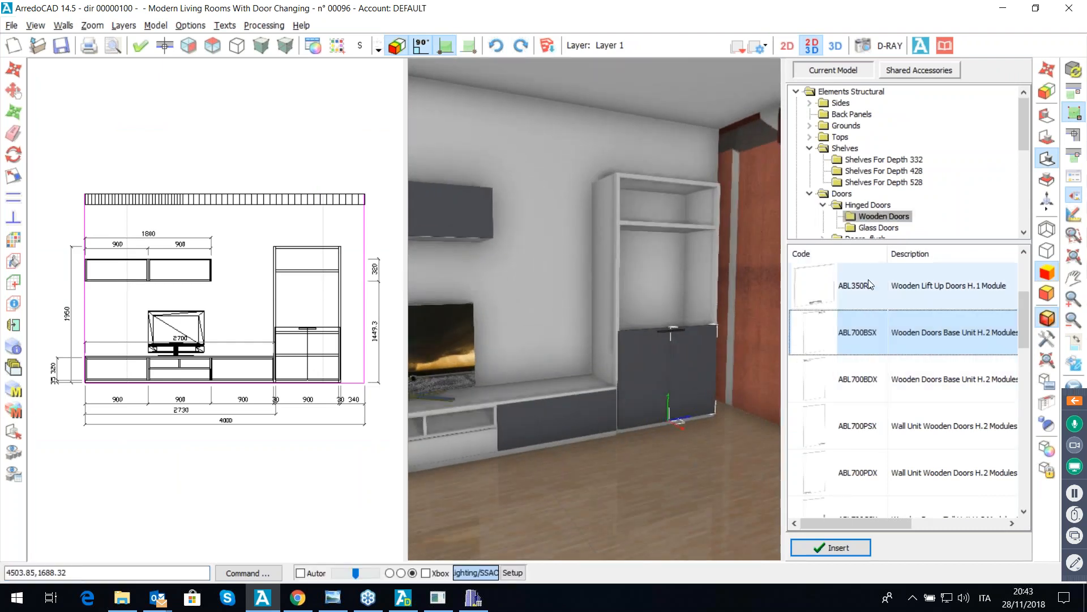
left_click(869, 229)
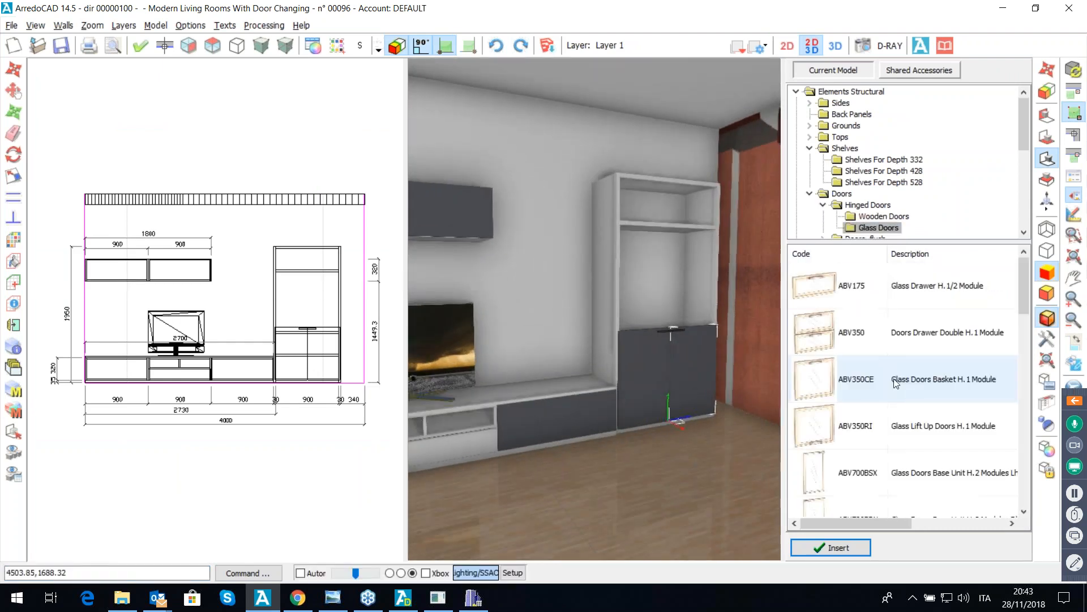
left_click(857, 442)
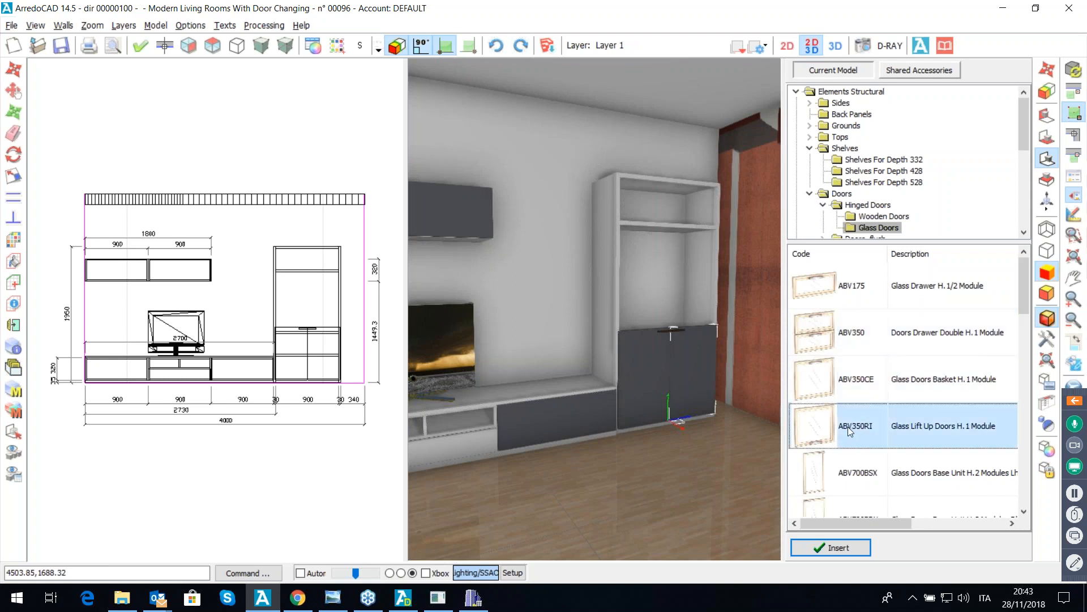
double_click(837, 426)
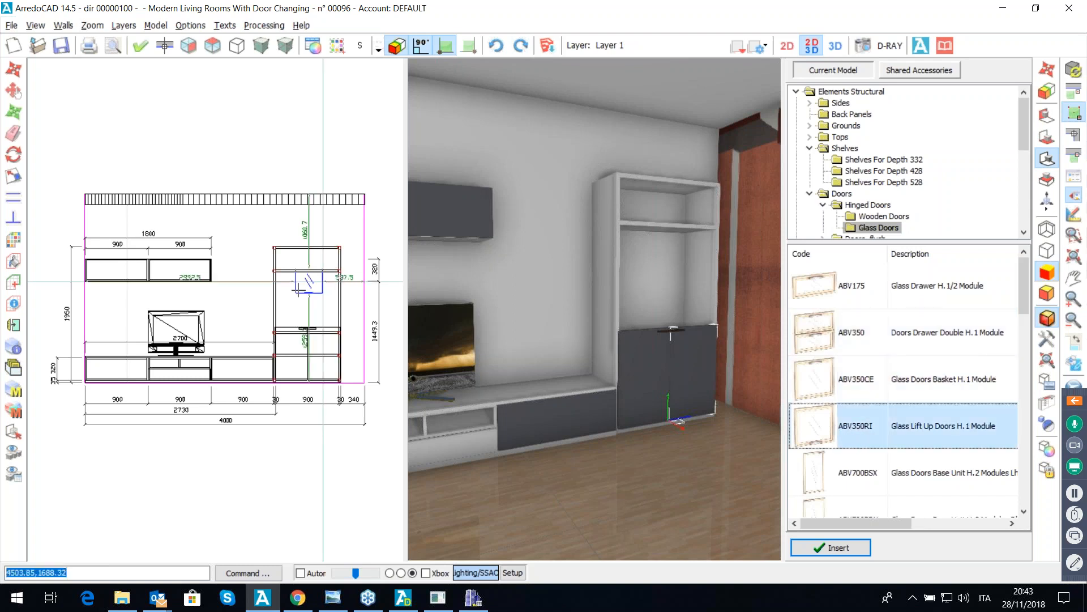
left_click(274, 271)
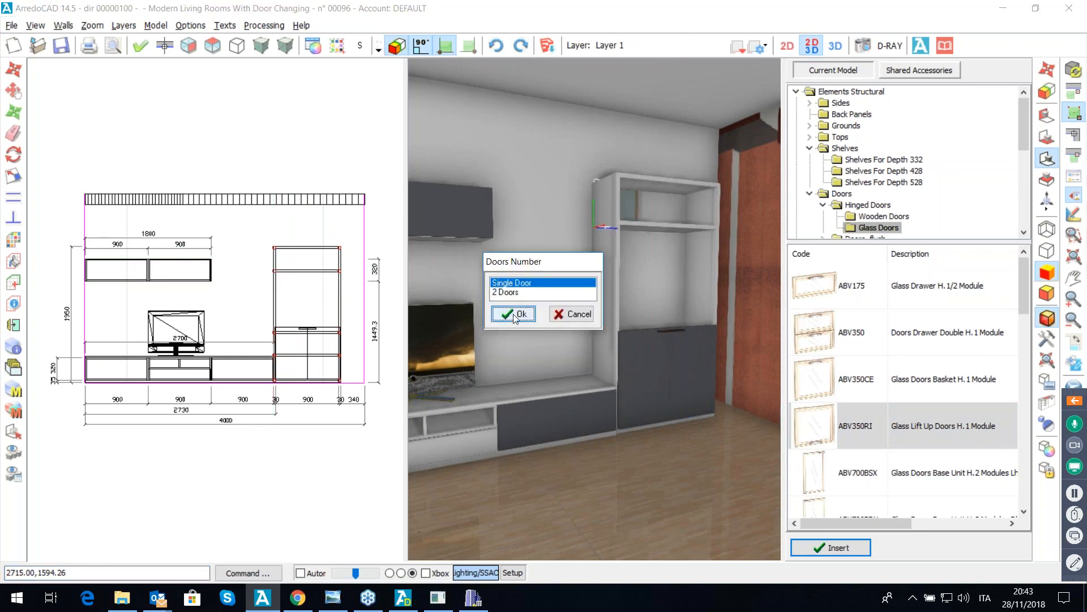
left_click(514, 313)
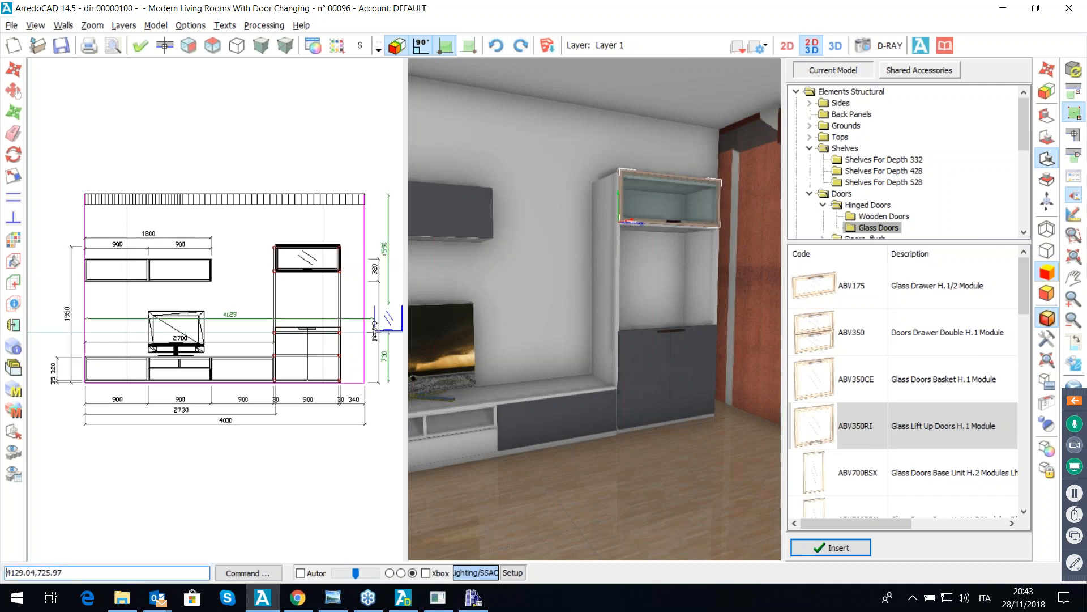
Step: Display the elevation of the kitchen's window wall, opposite the kitchen units
scroll(589, 308, "up", 5)
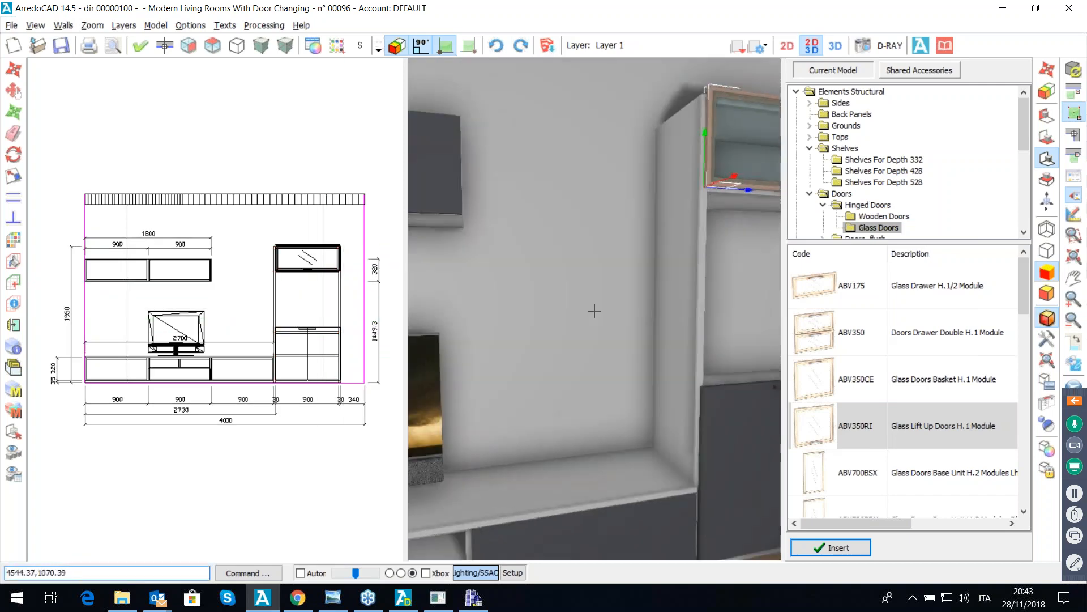
scroll(594, 308, "down", 5)
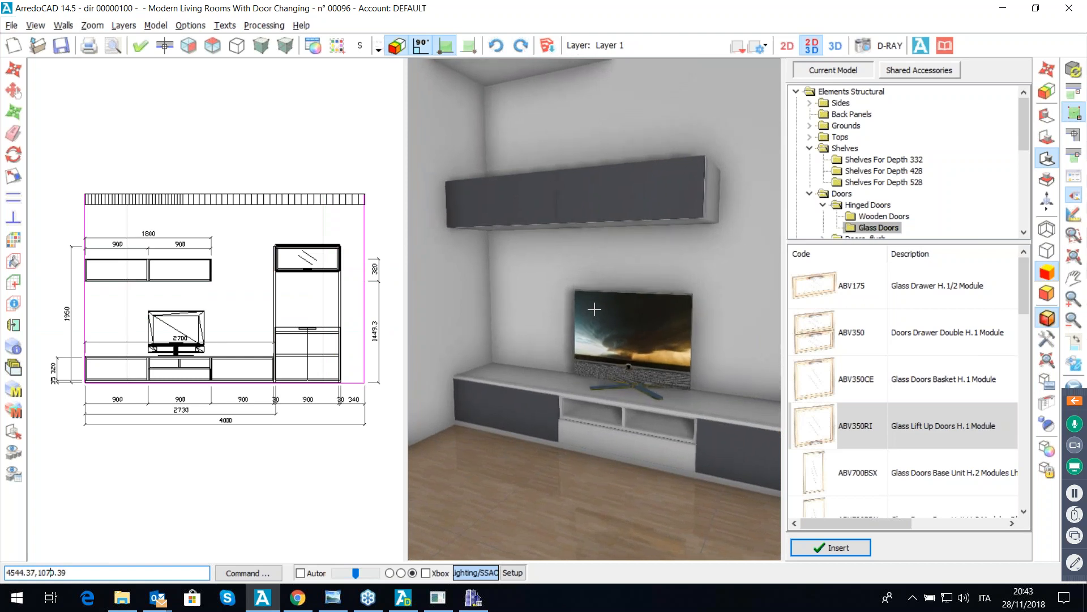
left_click_drag(595, 309, 657, 313)
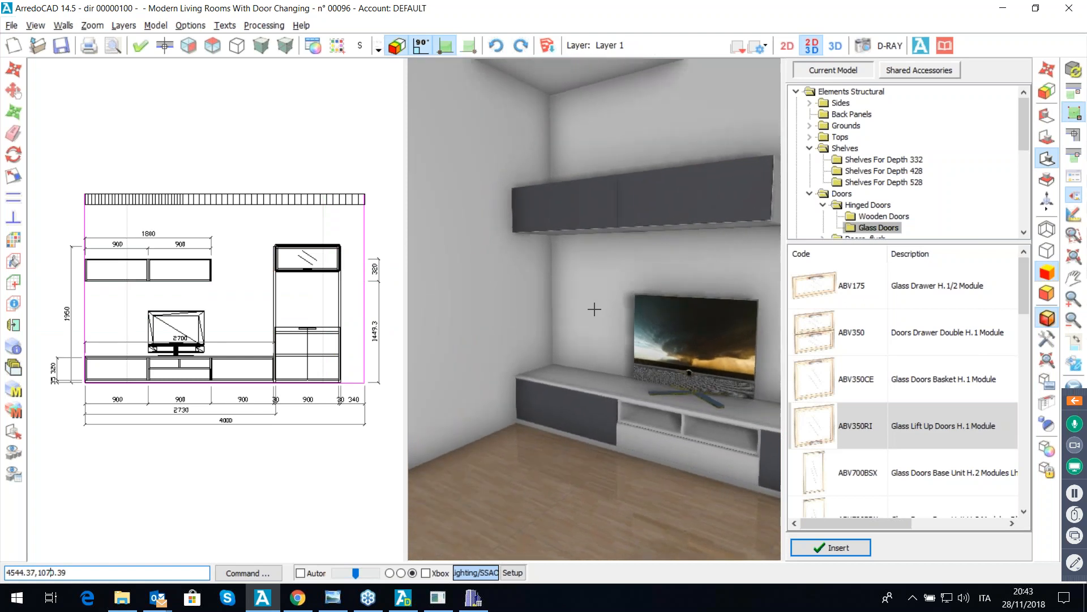
left_click(165, 45)
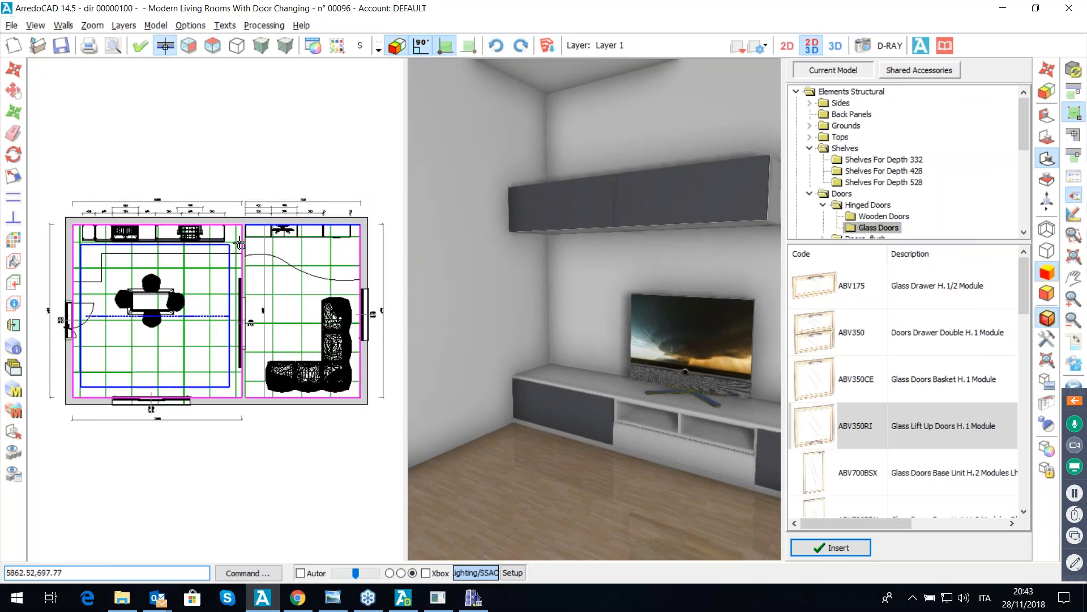
left_click(224, 222)
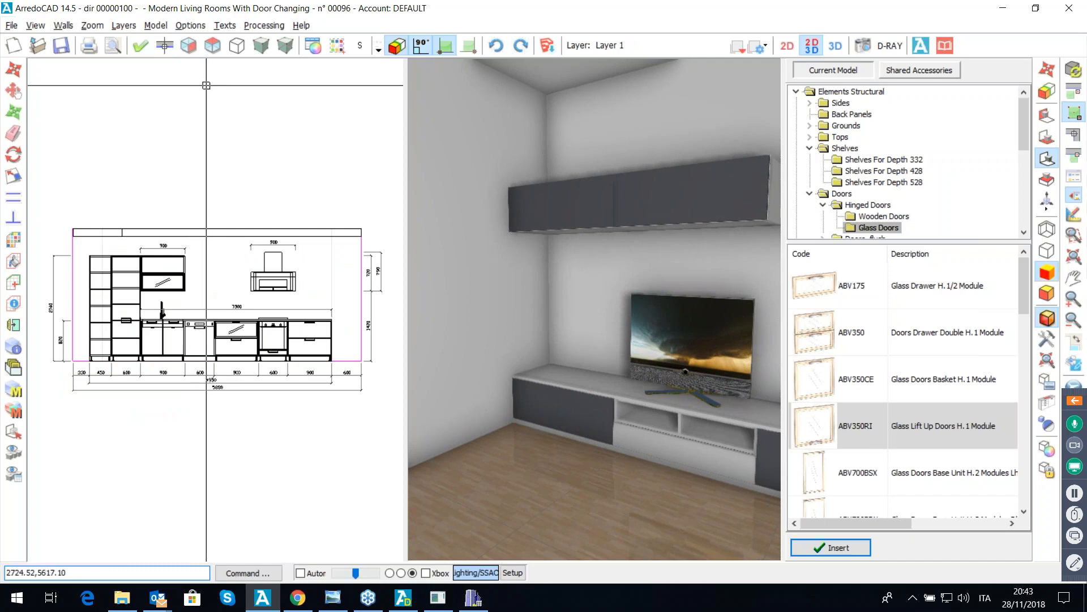
left_click(164, 46)
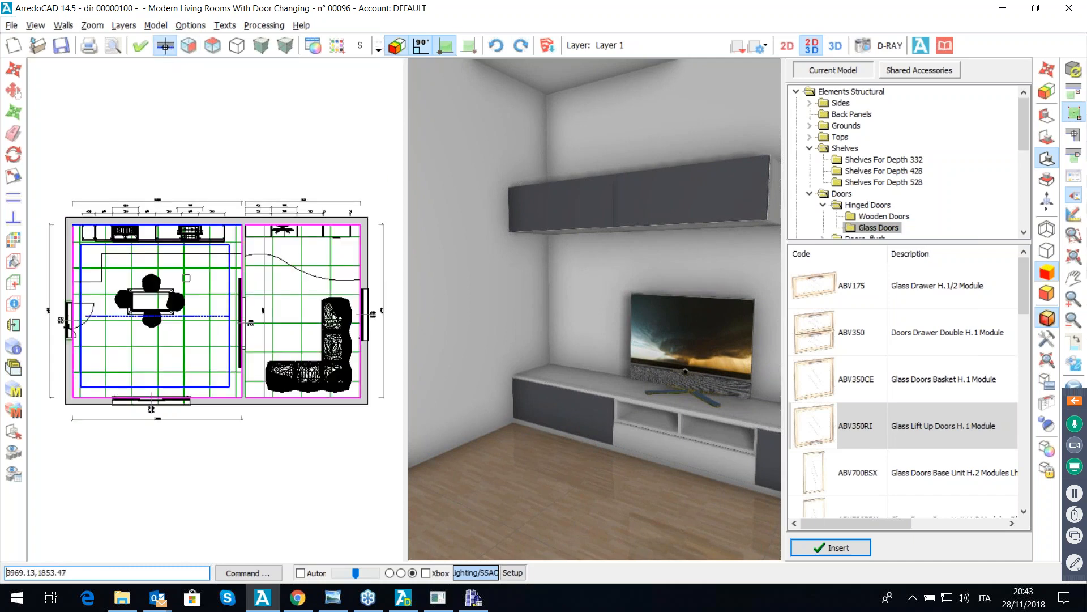
left_click(214, 397)
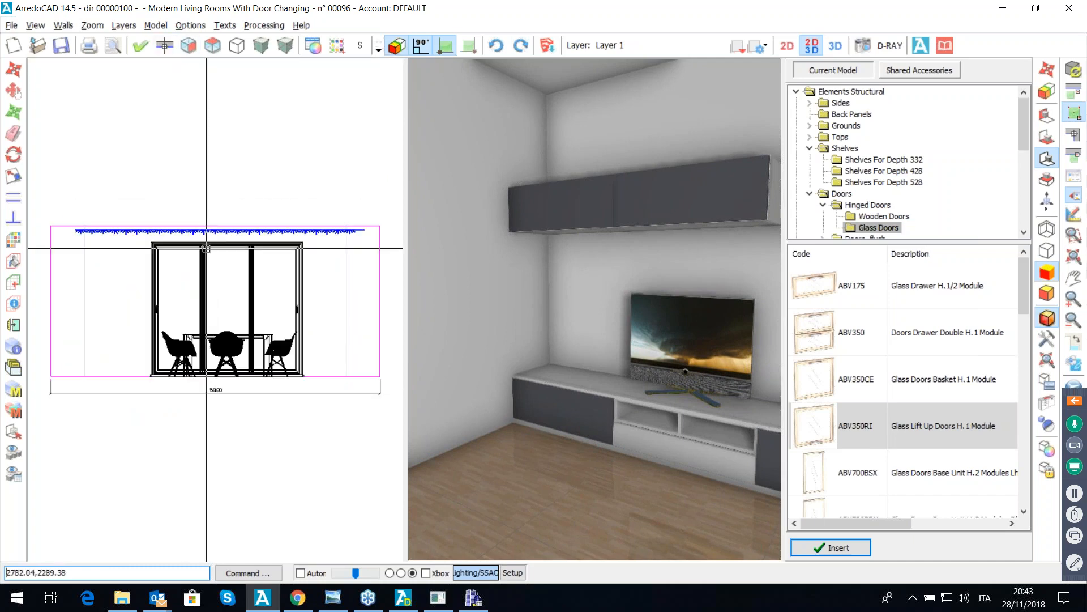
Step: Import the SketchUp lamp model Kartell+GE.skp and hang it from the ceiling in front of the window
left_click(547, 46)
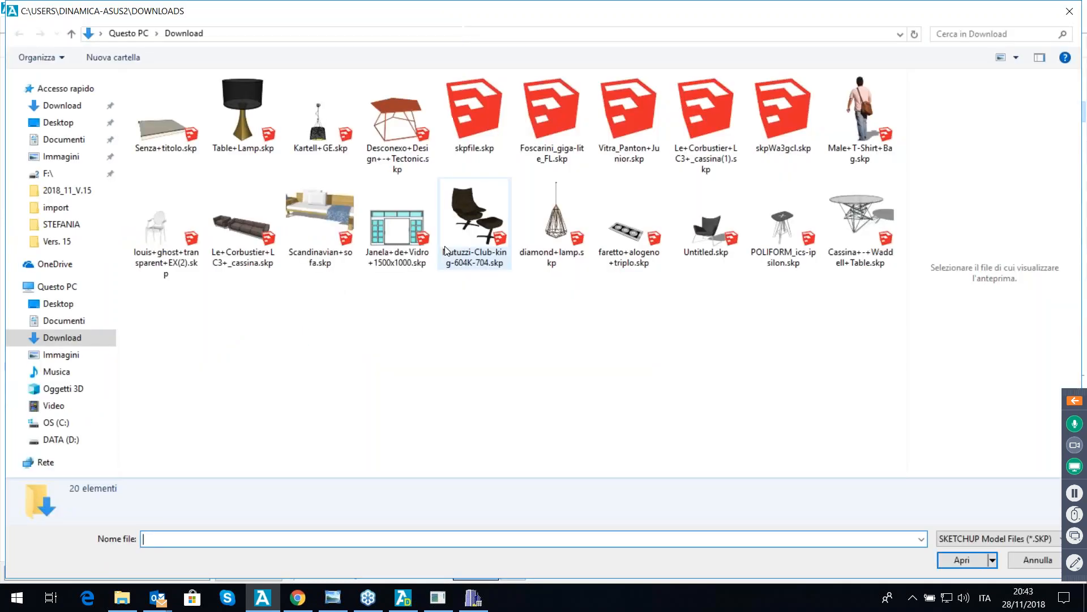
left_click(295, 124)
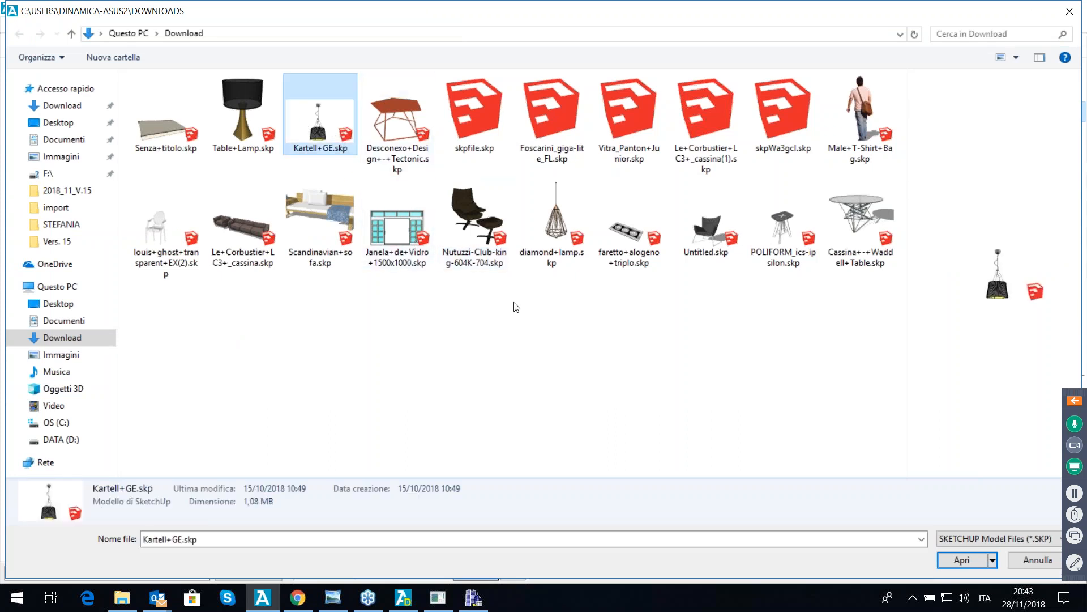
left_click(947, 561)
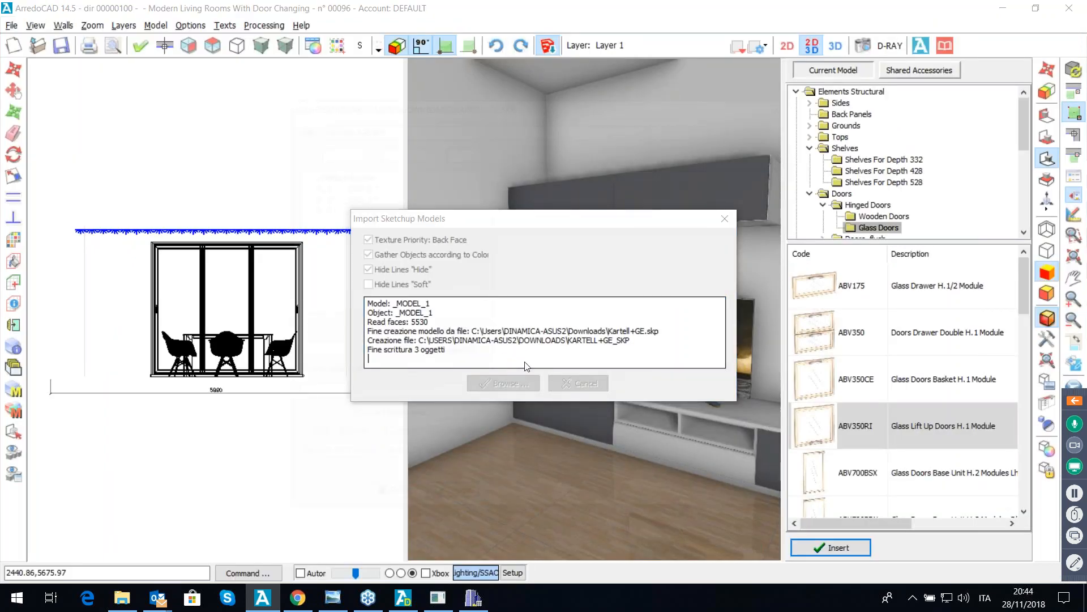
left_click(443, 498)
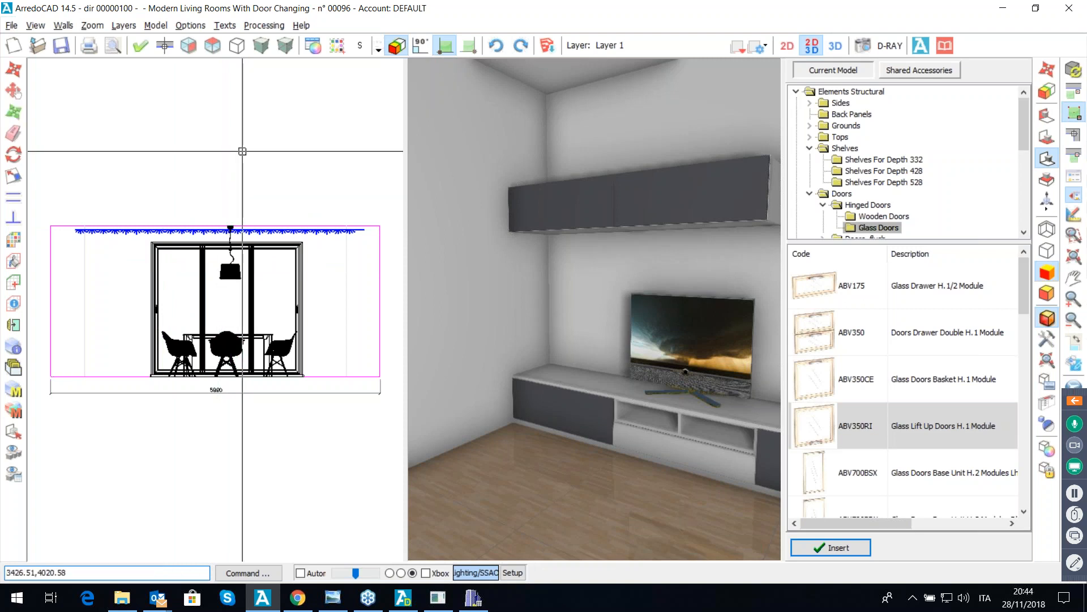
Step: Move the imported lamp in the floor plan from the window wall to the centre of the dining table
left_click(212, 46)
right_click(255, 288)
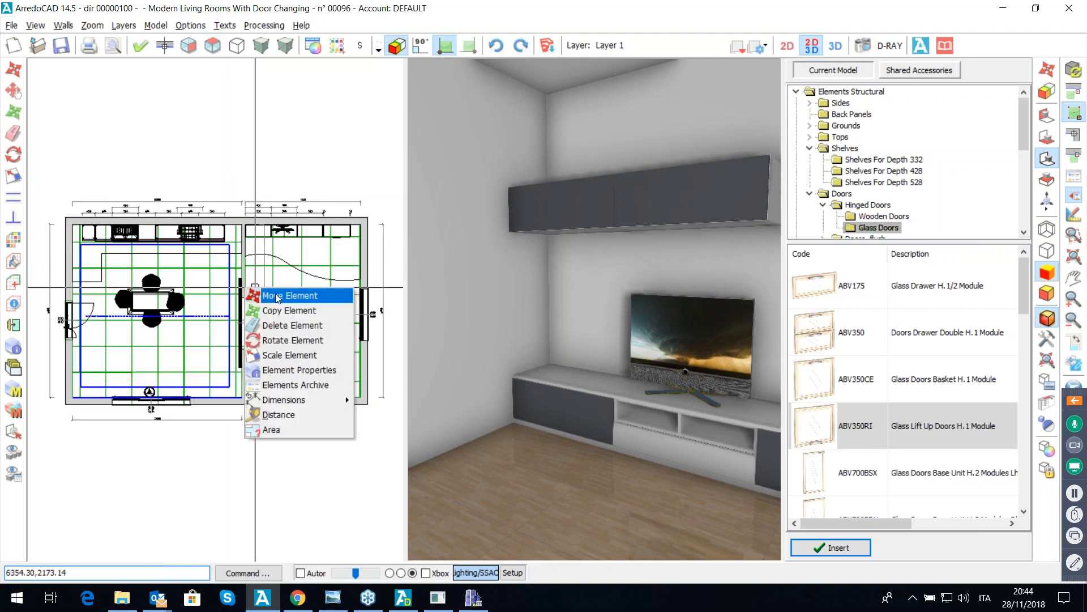
left_click(271, 294)
left_click(150, 392)
left_click(150, 392)
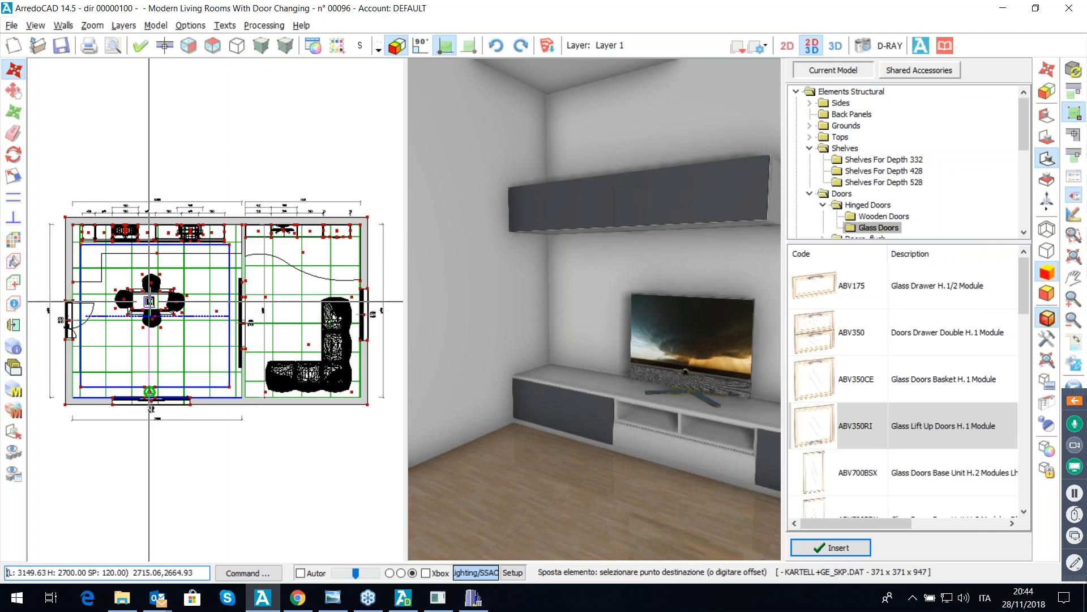
left_click(149, 301)
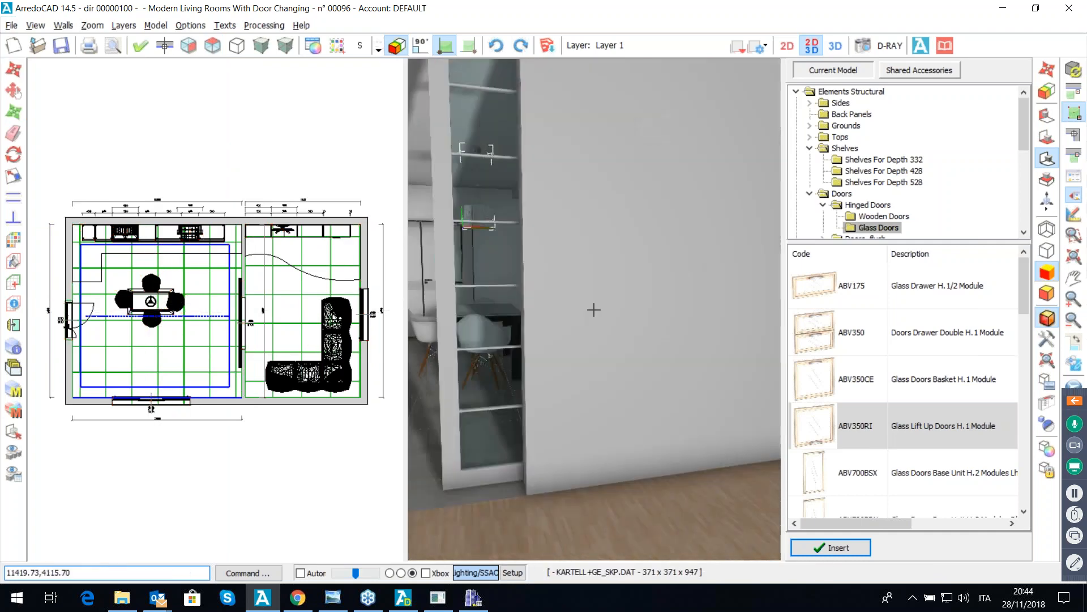
Step: Inspect the lamp above the dining table in 3D, view the kitchen rendering in D-RAY, and return to ArredoCAD
key("Up")
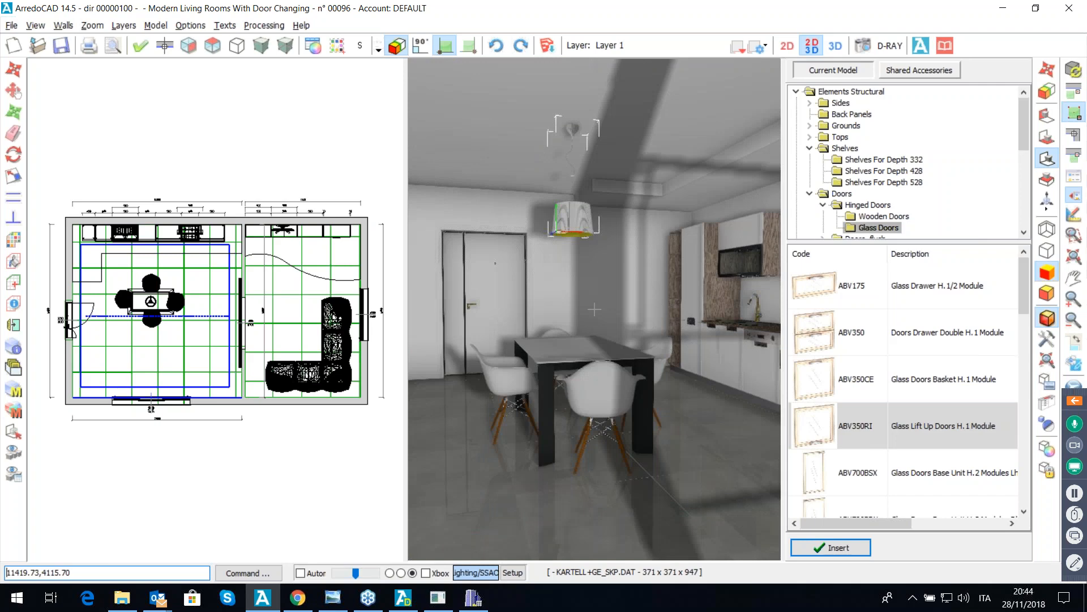
key("Up")
middle_click_drag(595, 309, 537, 294)
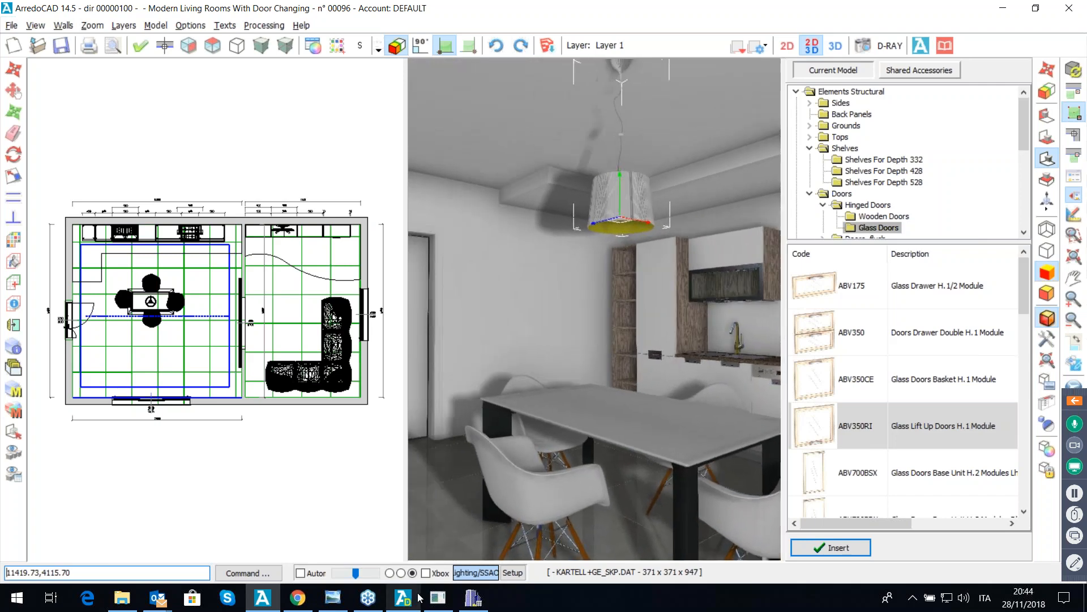
mouse_move(409, 603)
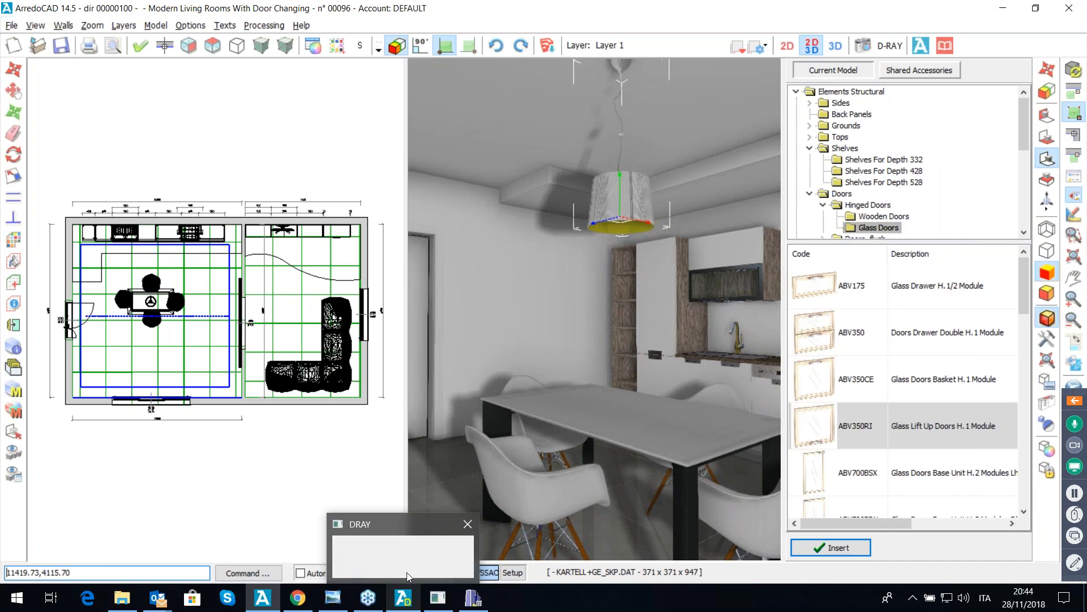
left_click(407, 573)
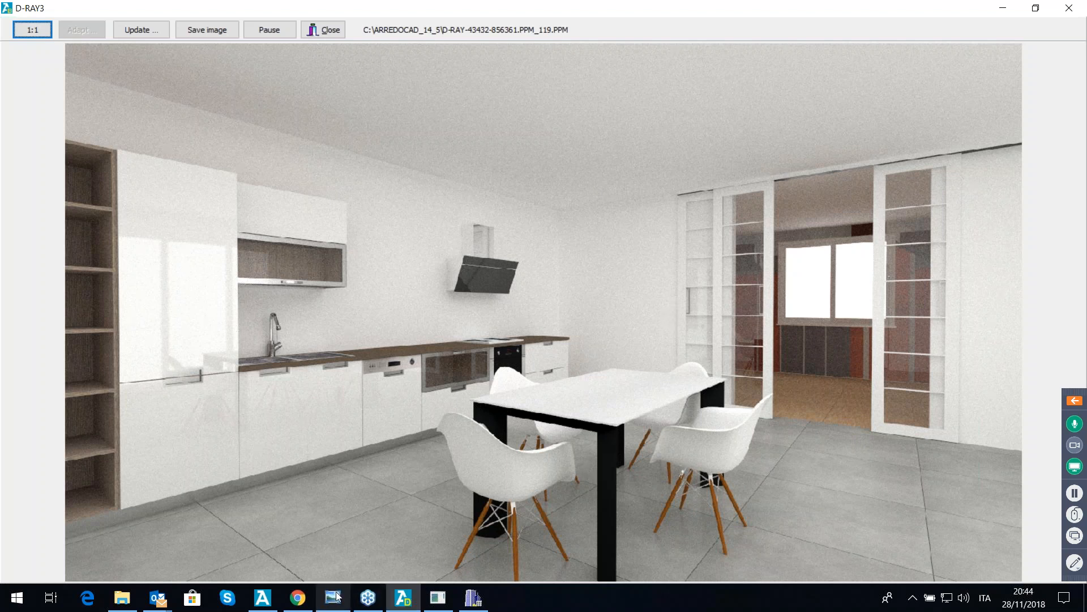
left_click(262, 598)
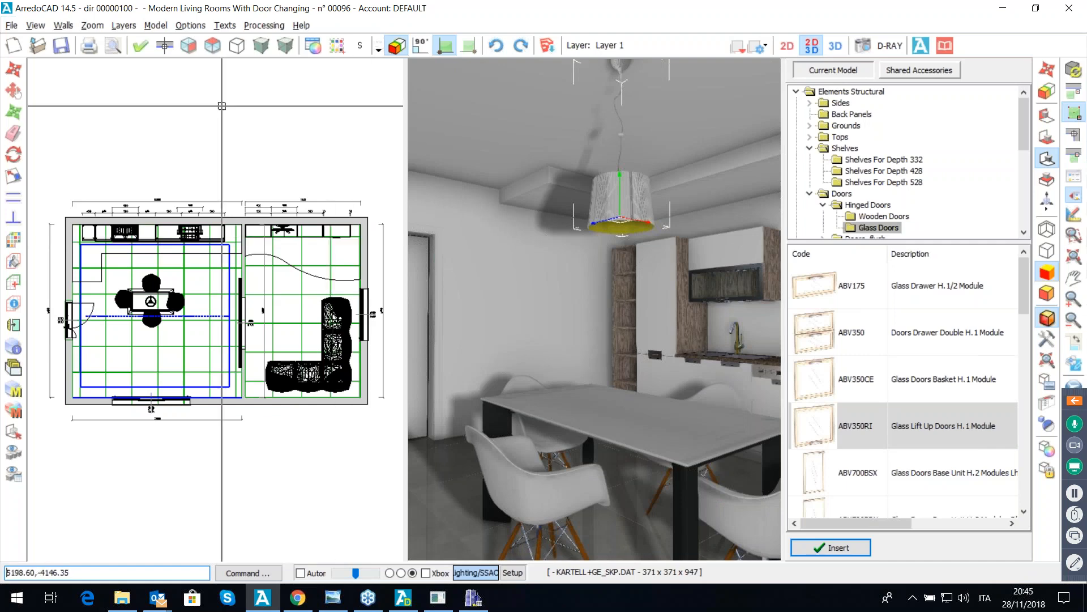
Step: Generate a landscape A4 print preview with the plan, front views, dimensions, and tops, frames, plinths and shelves
left_click(114, 46)
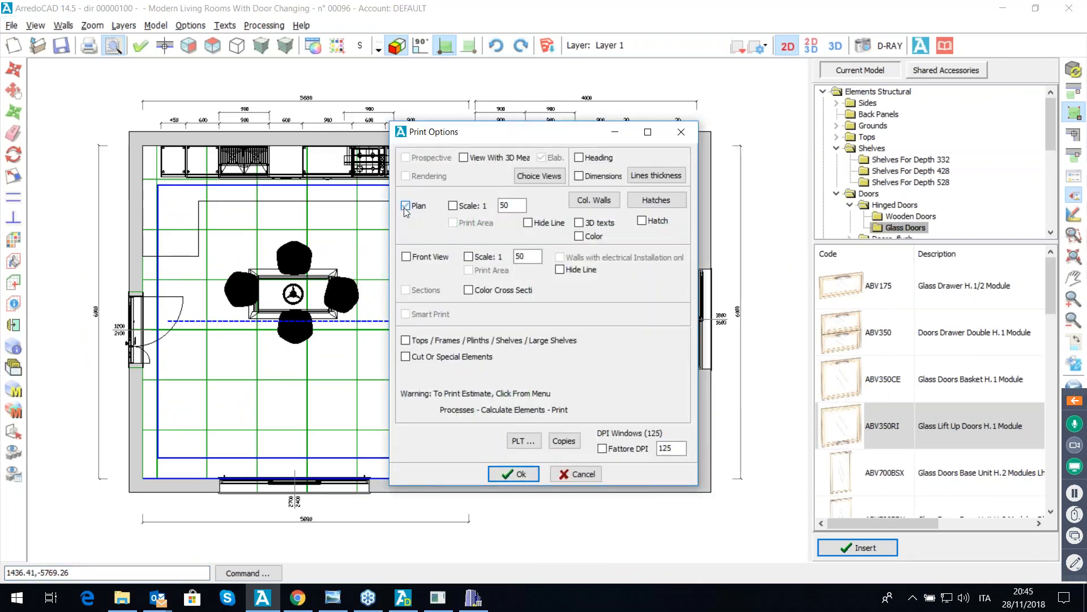
left_click(406, 257)
left_click(405, 340)
left_click(579, 176)
left_click(511, 473)
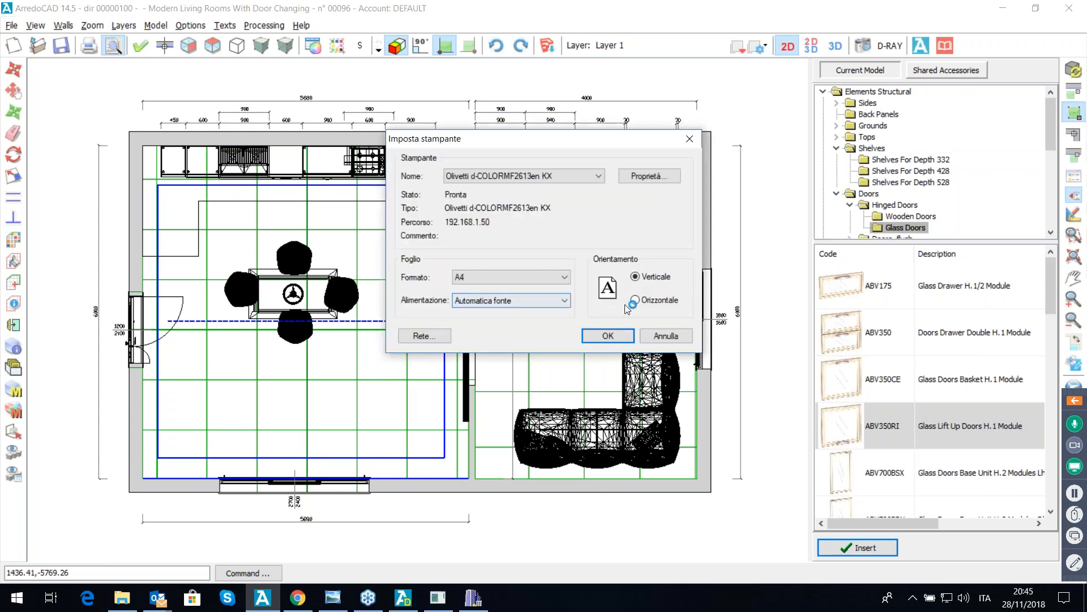
left_click(635, 299)
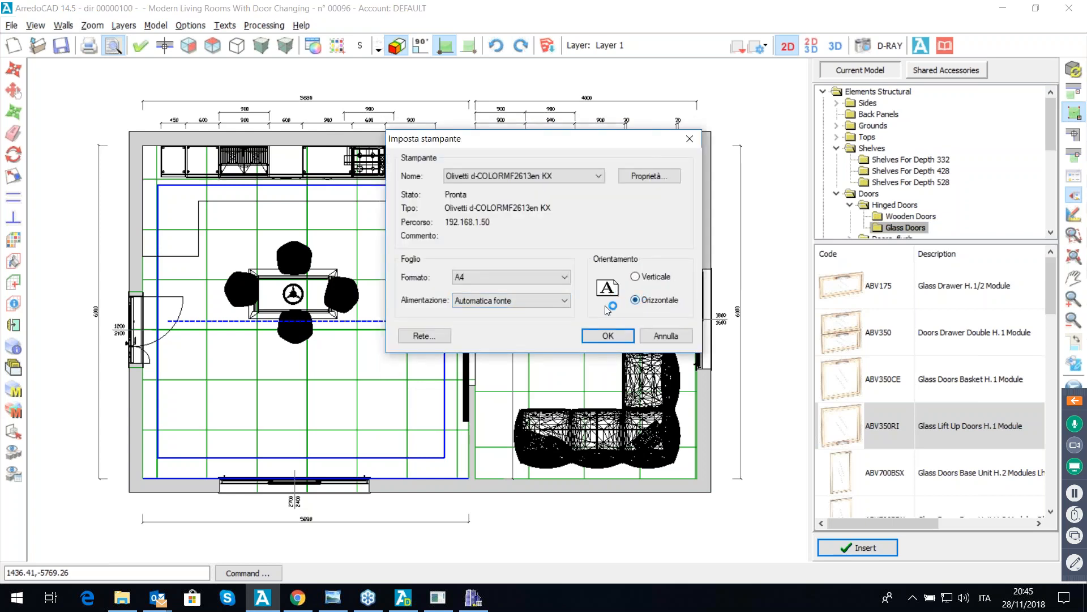
left_click(602, 336)
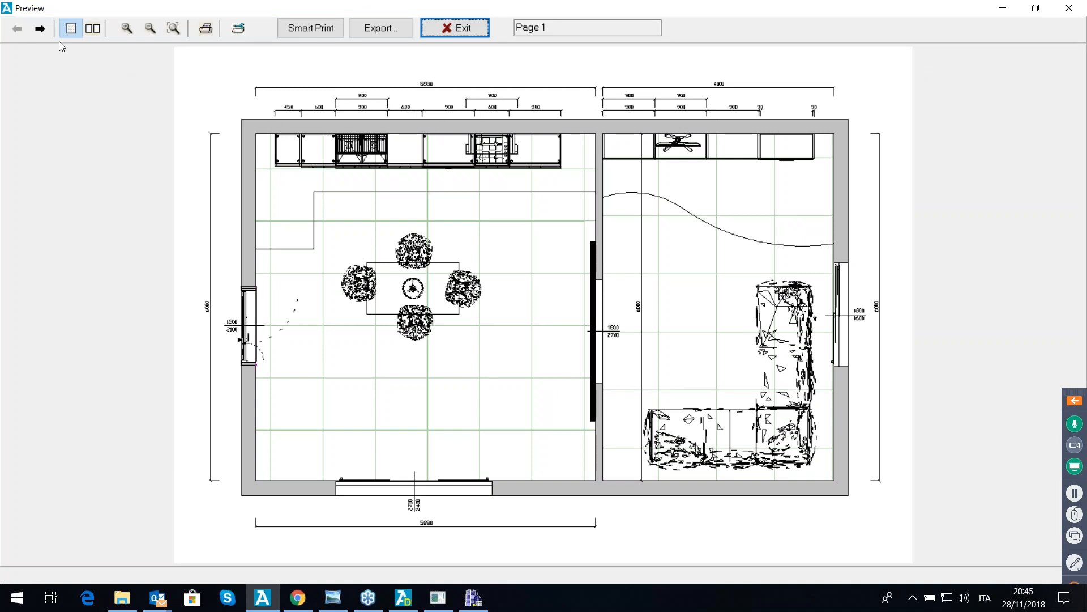
Step: Page through the print preview from the floor plan and wall elevations to the worktop and plinth drawings on page 10
left_click(41, 29)
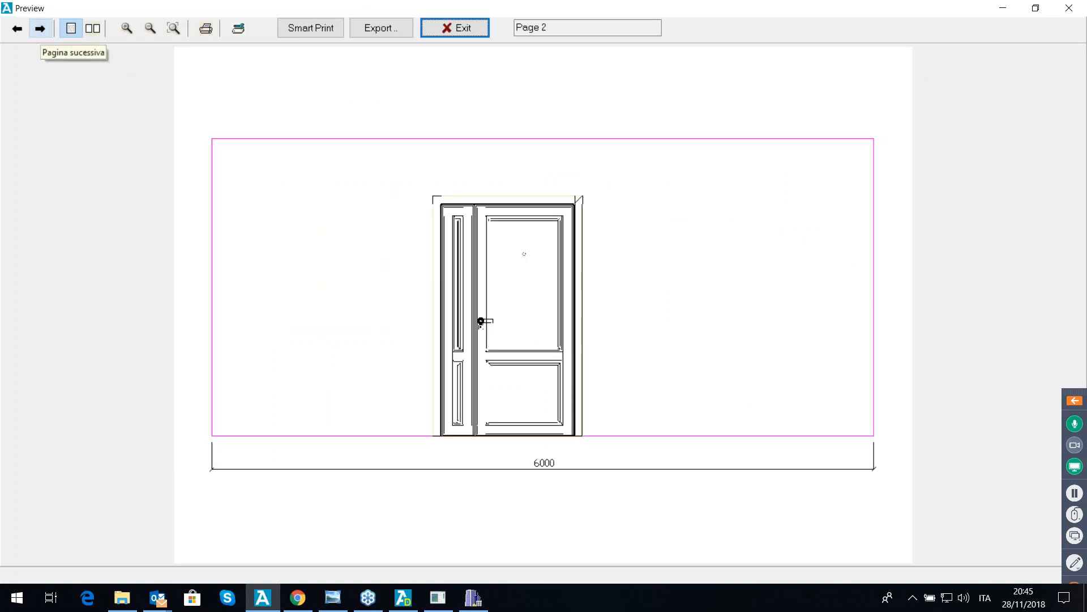
left_click(40, 29)
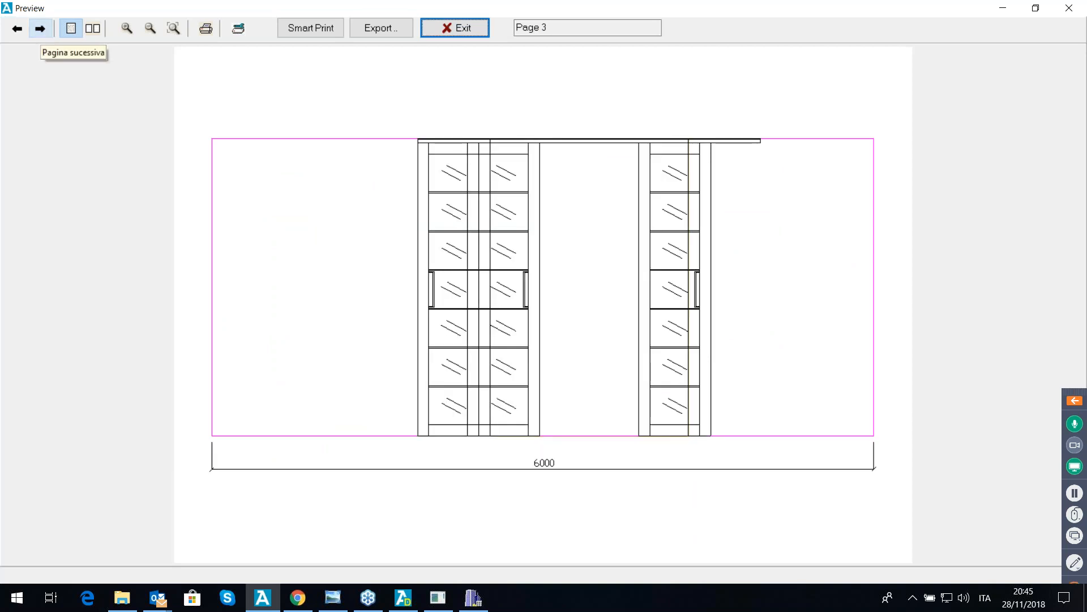
left_click(40, 29)
left_click(40, 29)
left_click(40, 29)
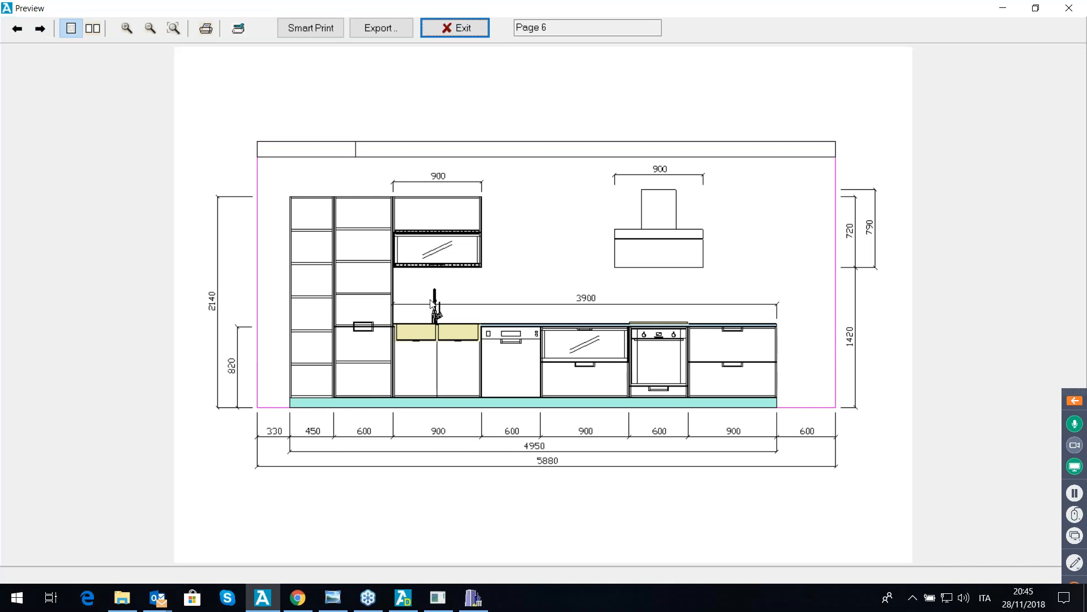
left_click(40, 29)
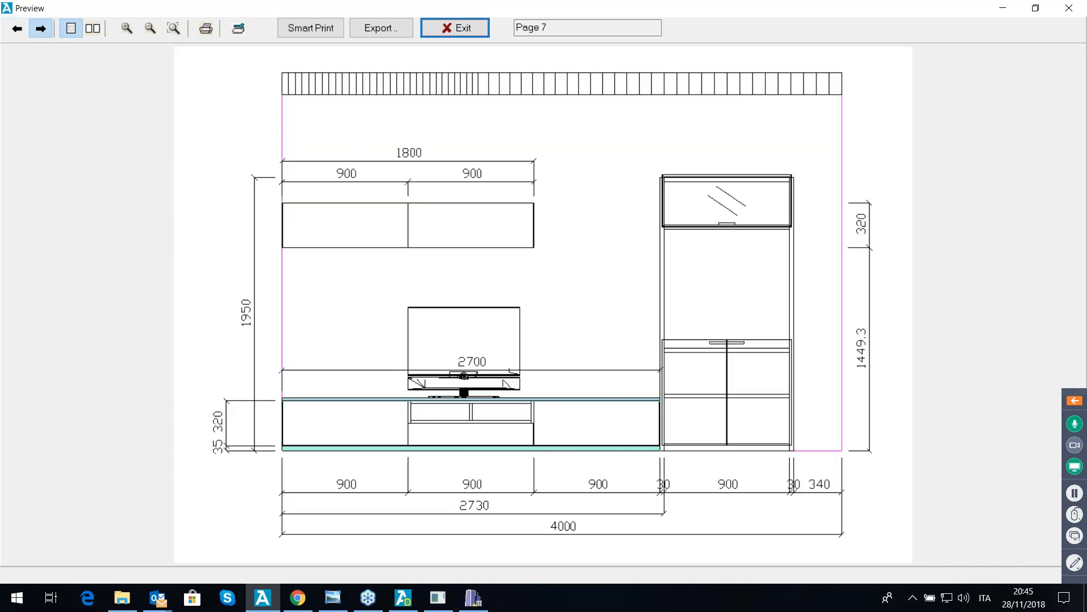
left_click(40, 29)
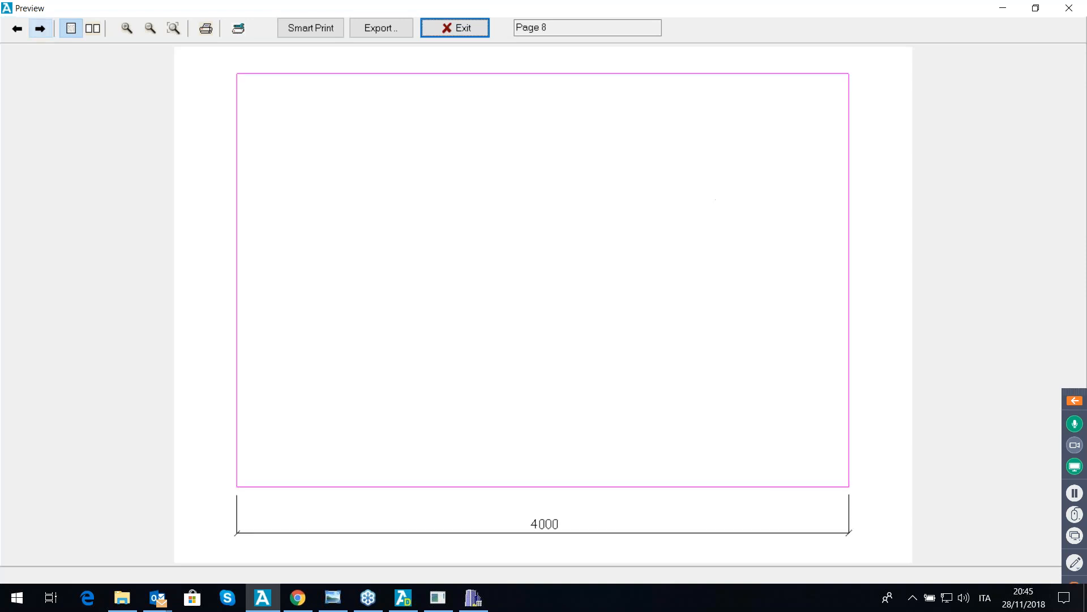
left_click(40, 29)
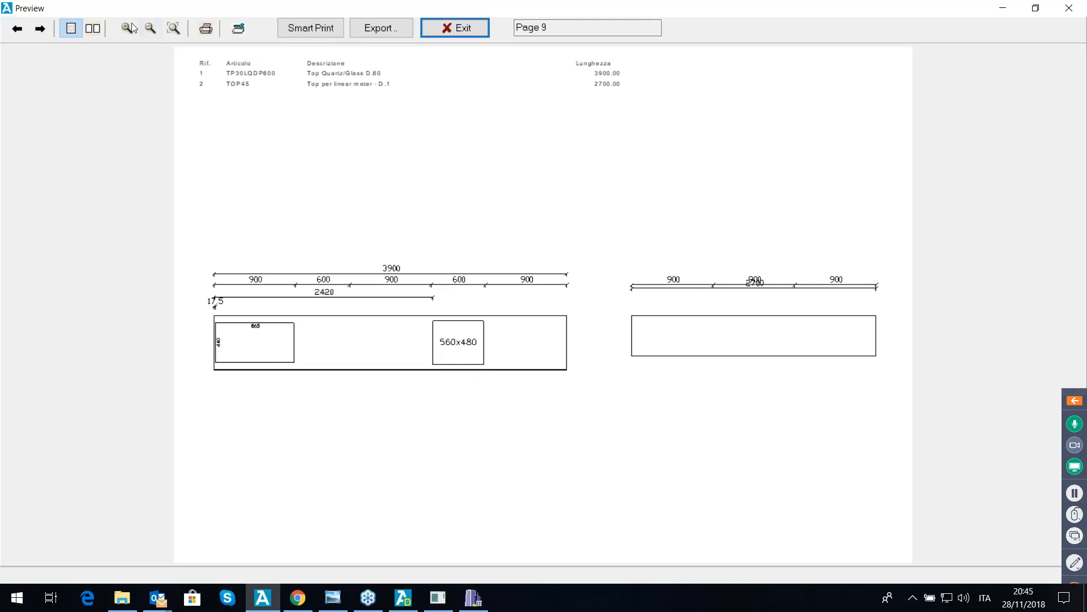
left_click(40, 28)
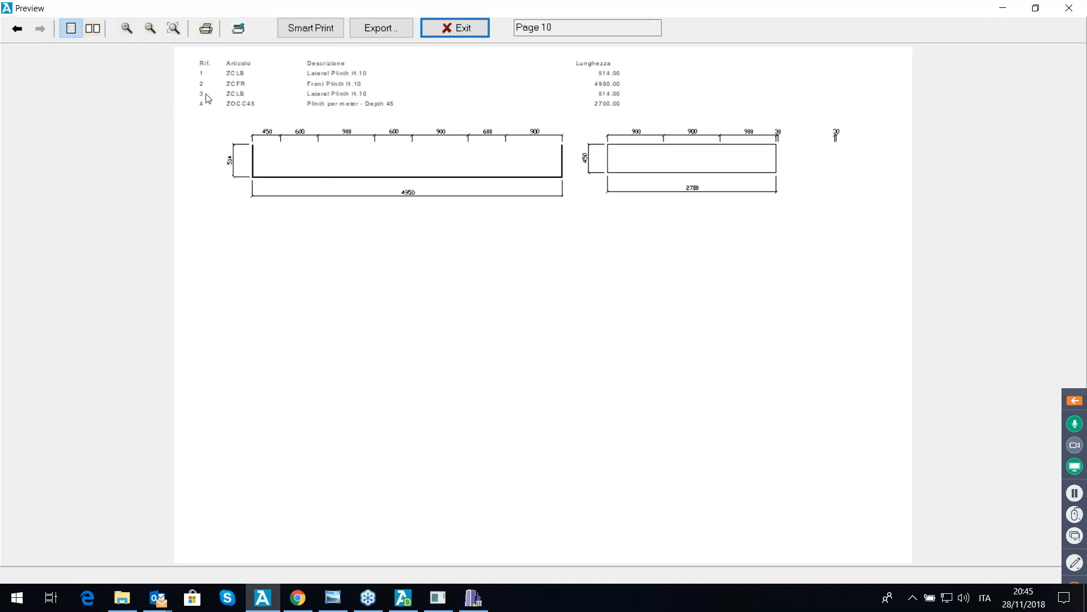
Step: Review the file types available for exporting the printed pages, cancel the export, and exit the print preview
left_click(387, 30)
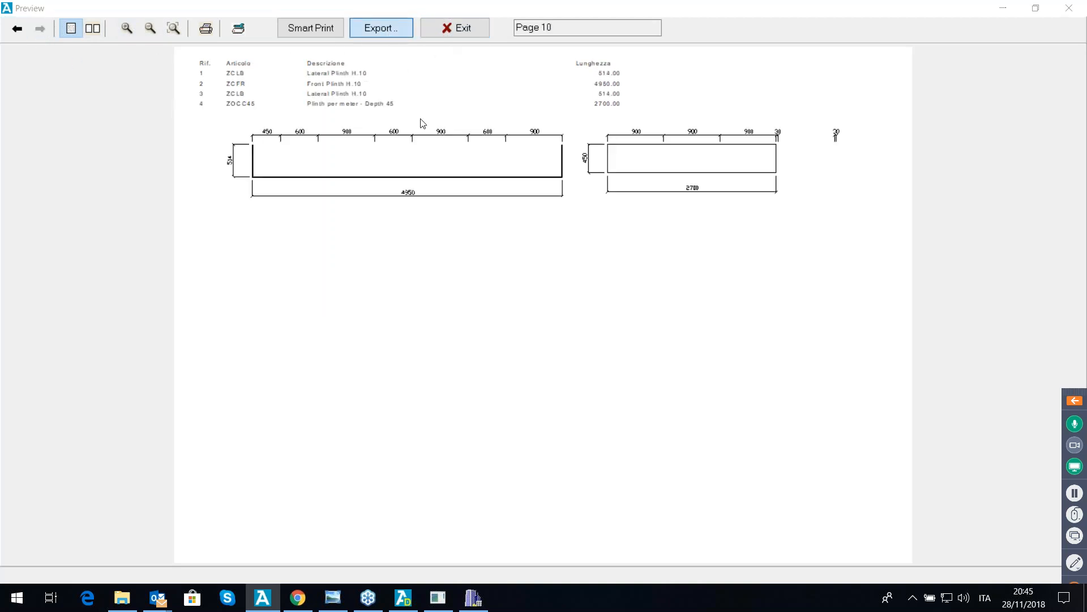
left_click(581, 193)
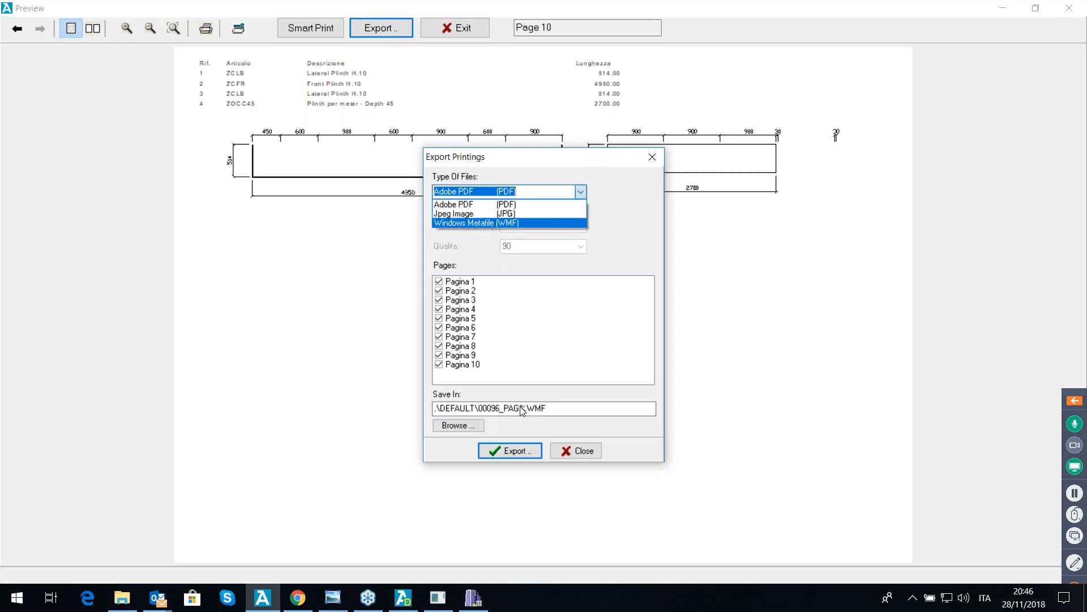
left_click(576, 453)
left_click(576, 451)
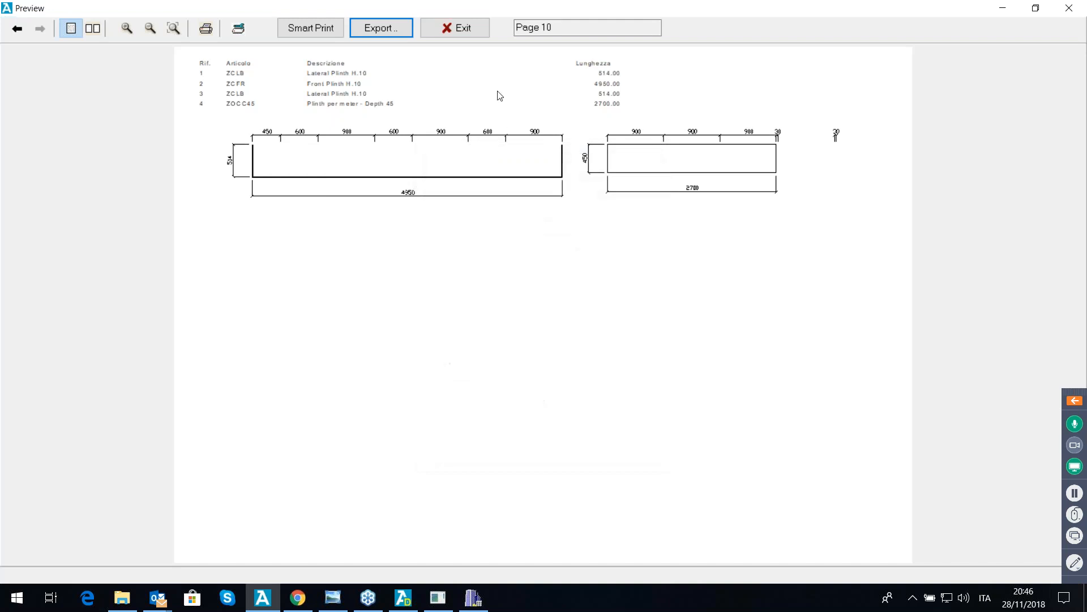
left_click(452, 30)
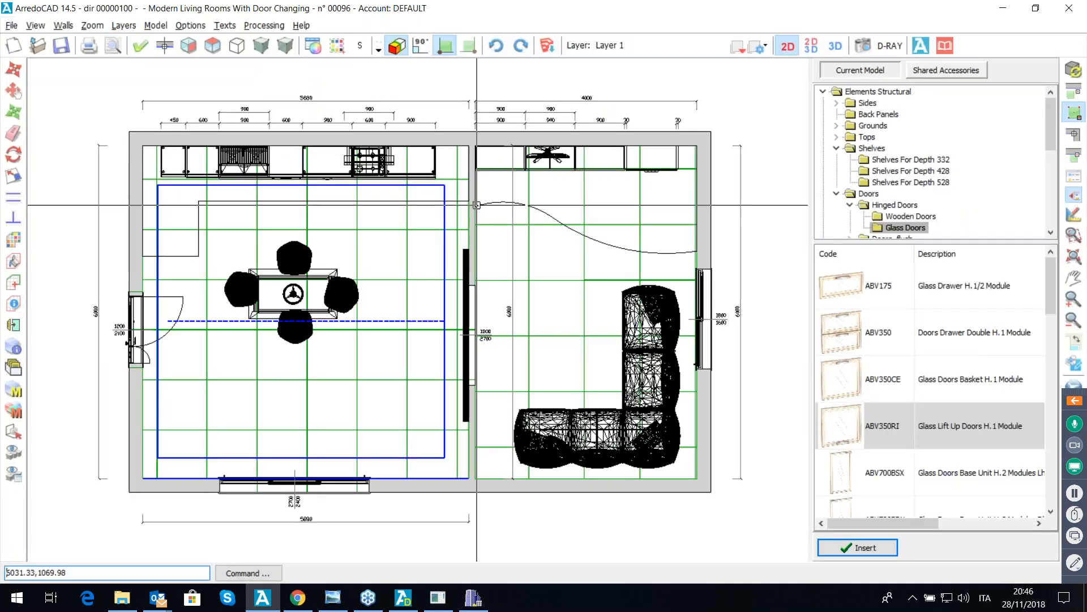
Step: Calculate the project's elements and enter unit prices of 100 for the Modern Chair, 2000 for the BRERA table and 560 for the Kartell lamp
left_click(263, 25)
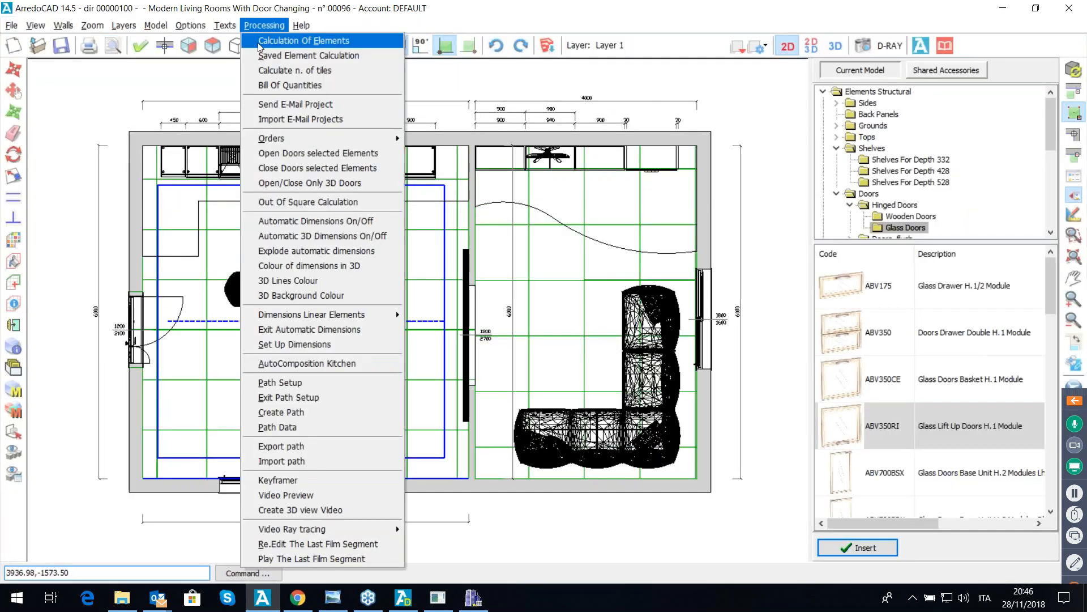
left_click(279, 41)
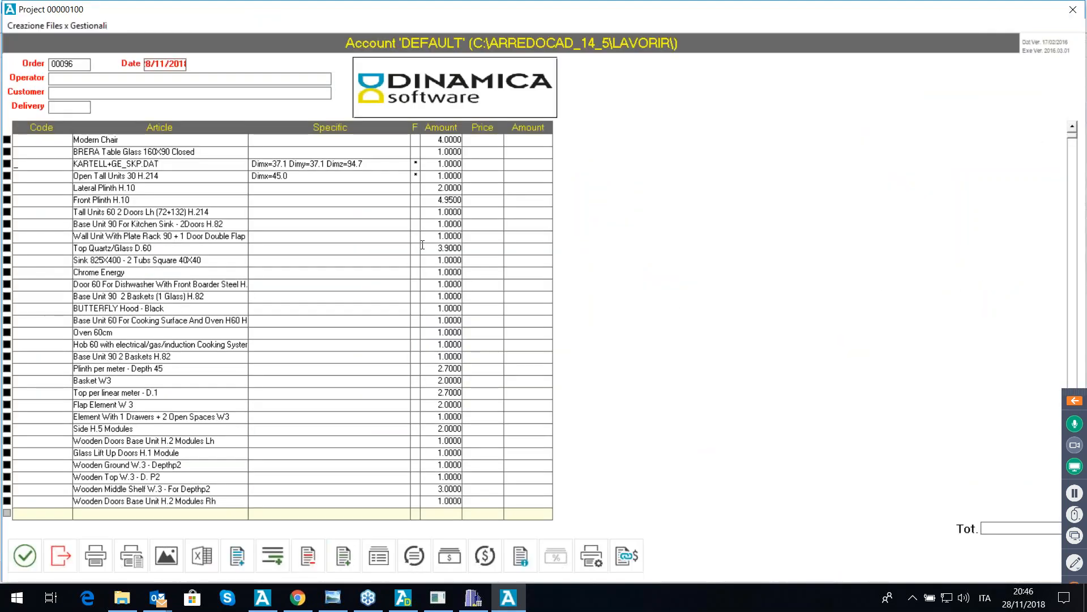
left_click(479, 137)
type("10")
key("Return")
type("0")
left_click(486, 151)
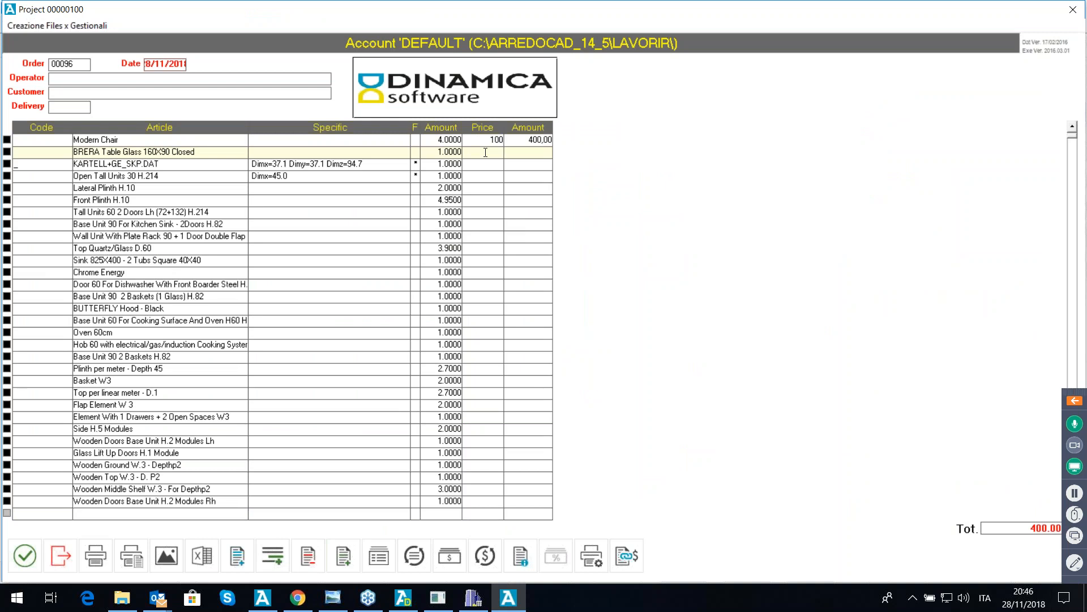
type("2000")
type("560")
Step: Preview the printable estimate down to its total, close it, and confirm the element list to return to the floor plan
left_click(129, 553)
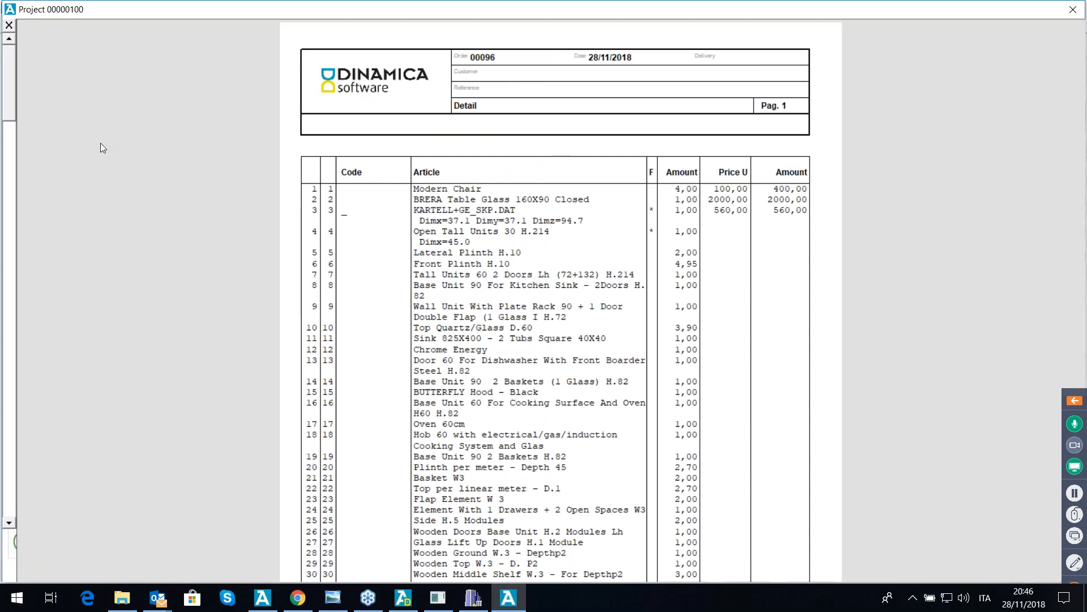
scroll(12, 105, "down", 5)
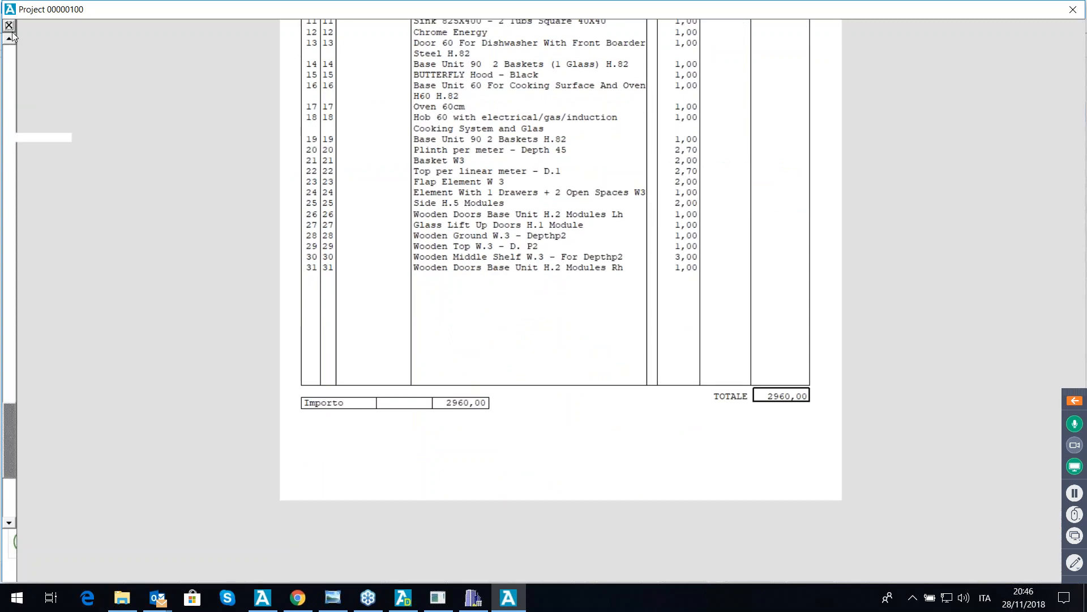
left_click(9, 25)
left_click(24, 555)
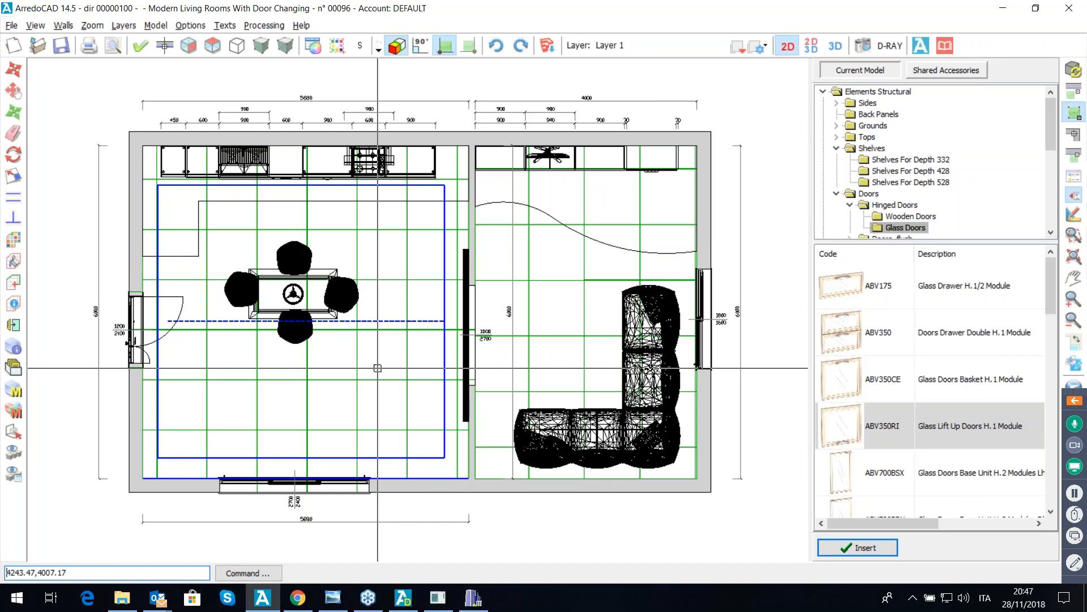
left_click(1076, 402)
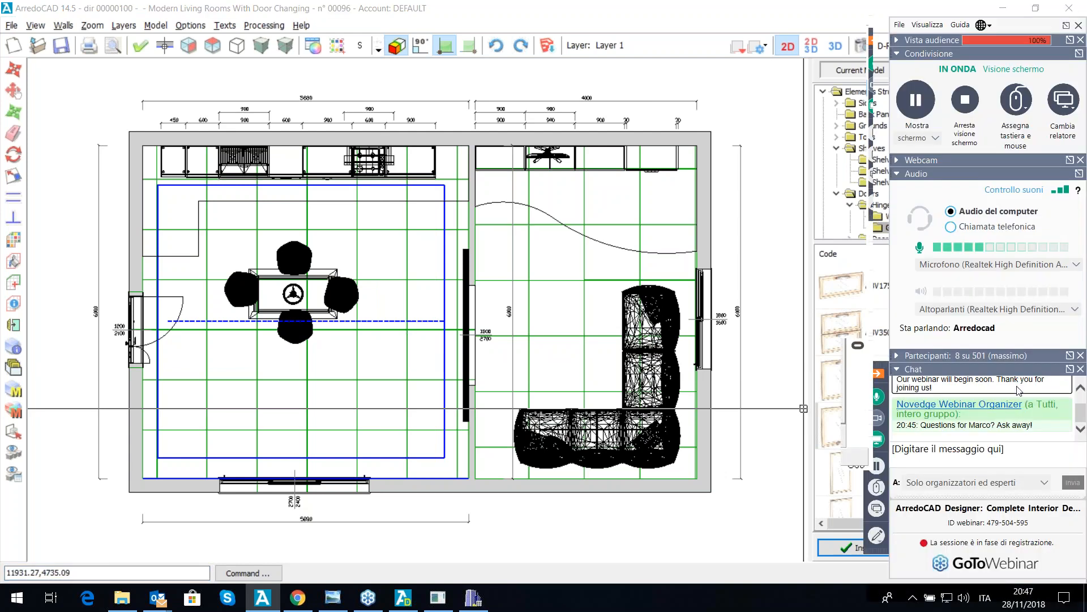